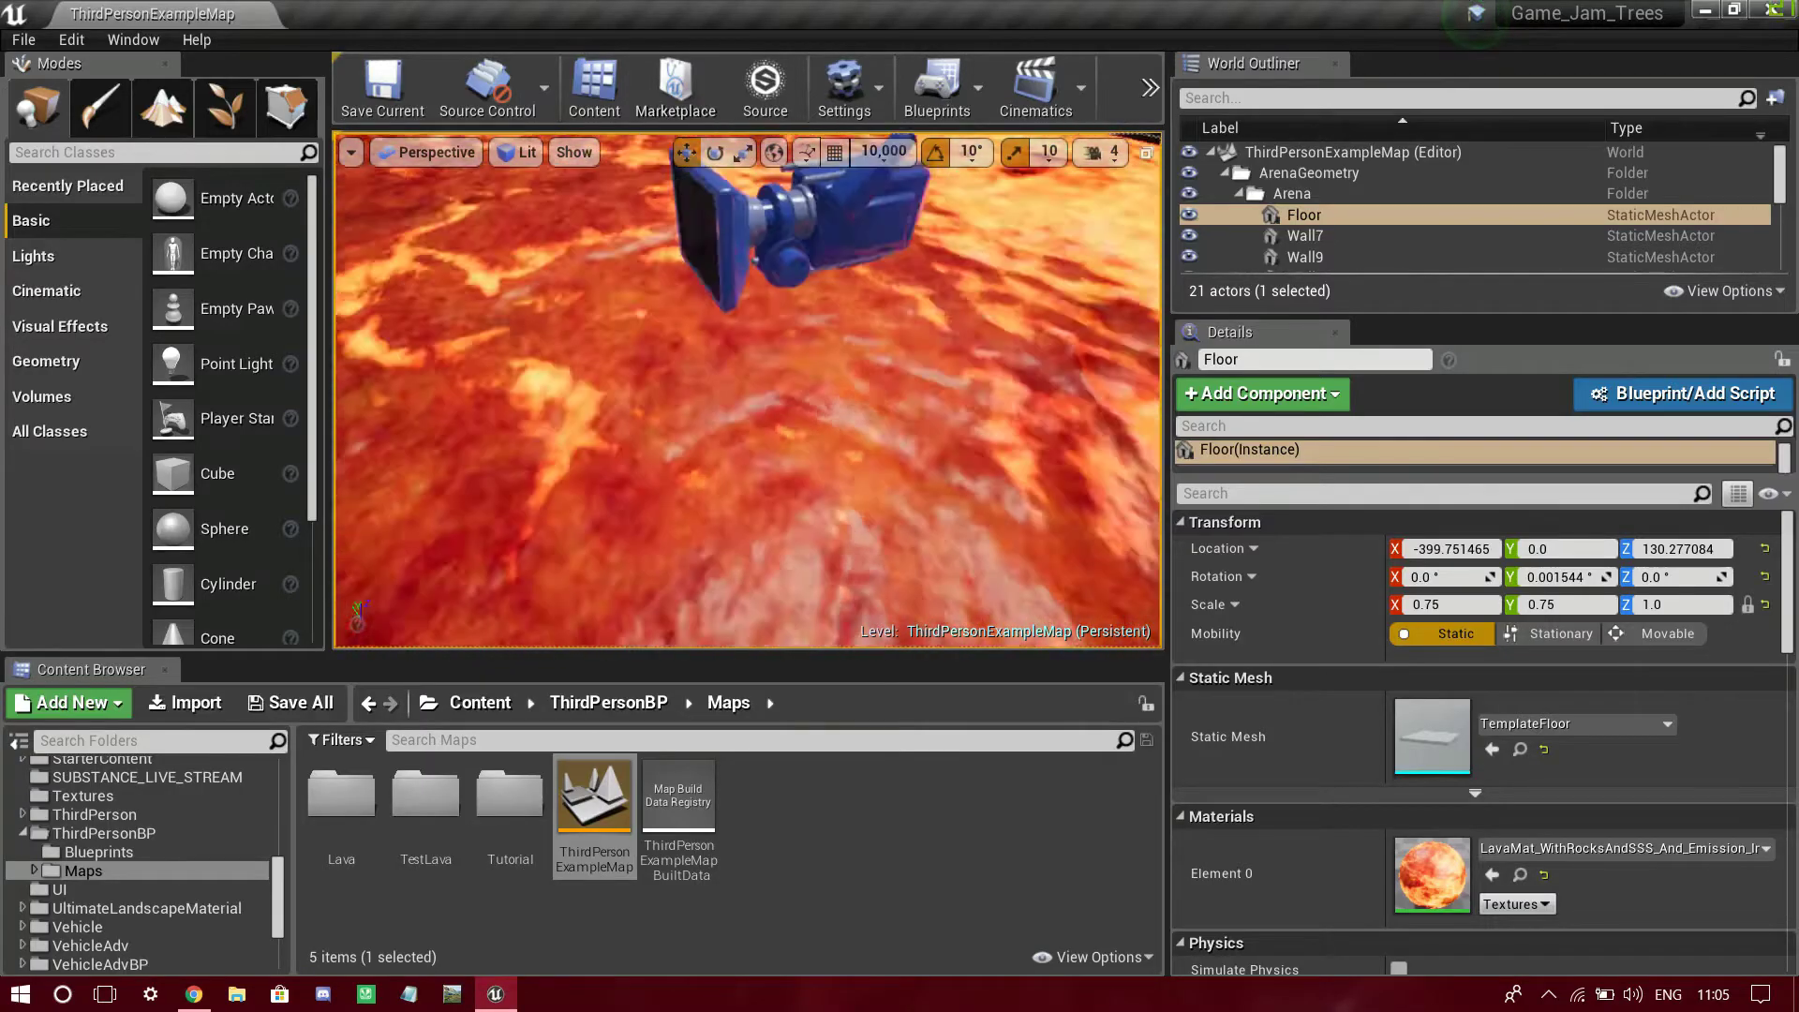
pyautogui.moveTo(748, 390); pyautogui.dragTo(520, 234, button='right')
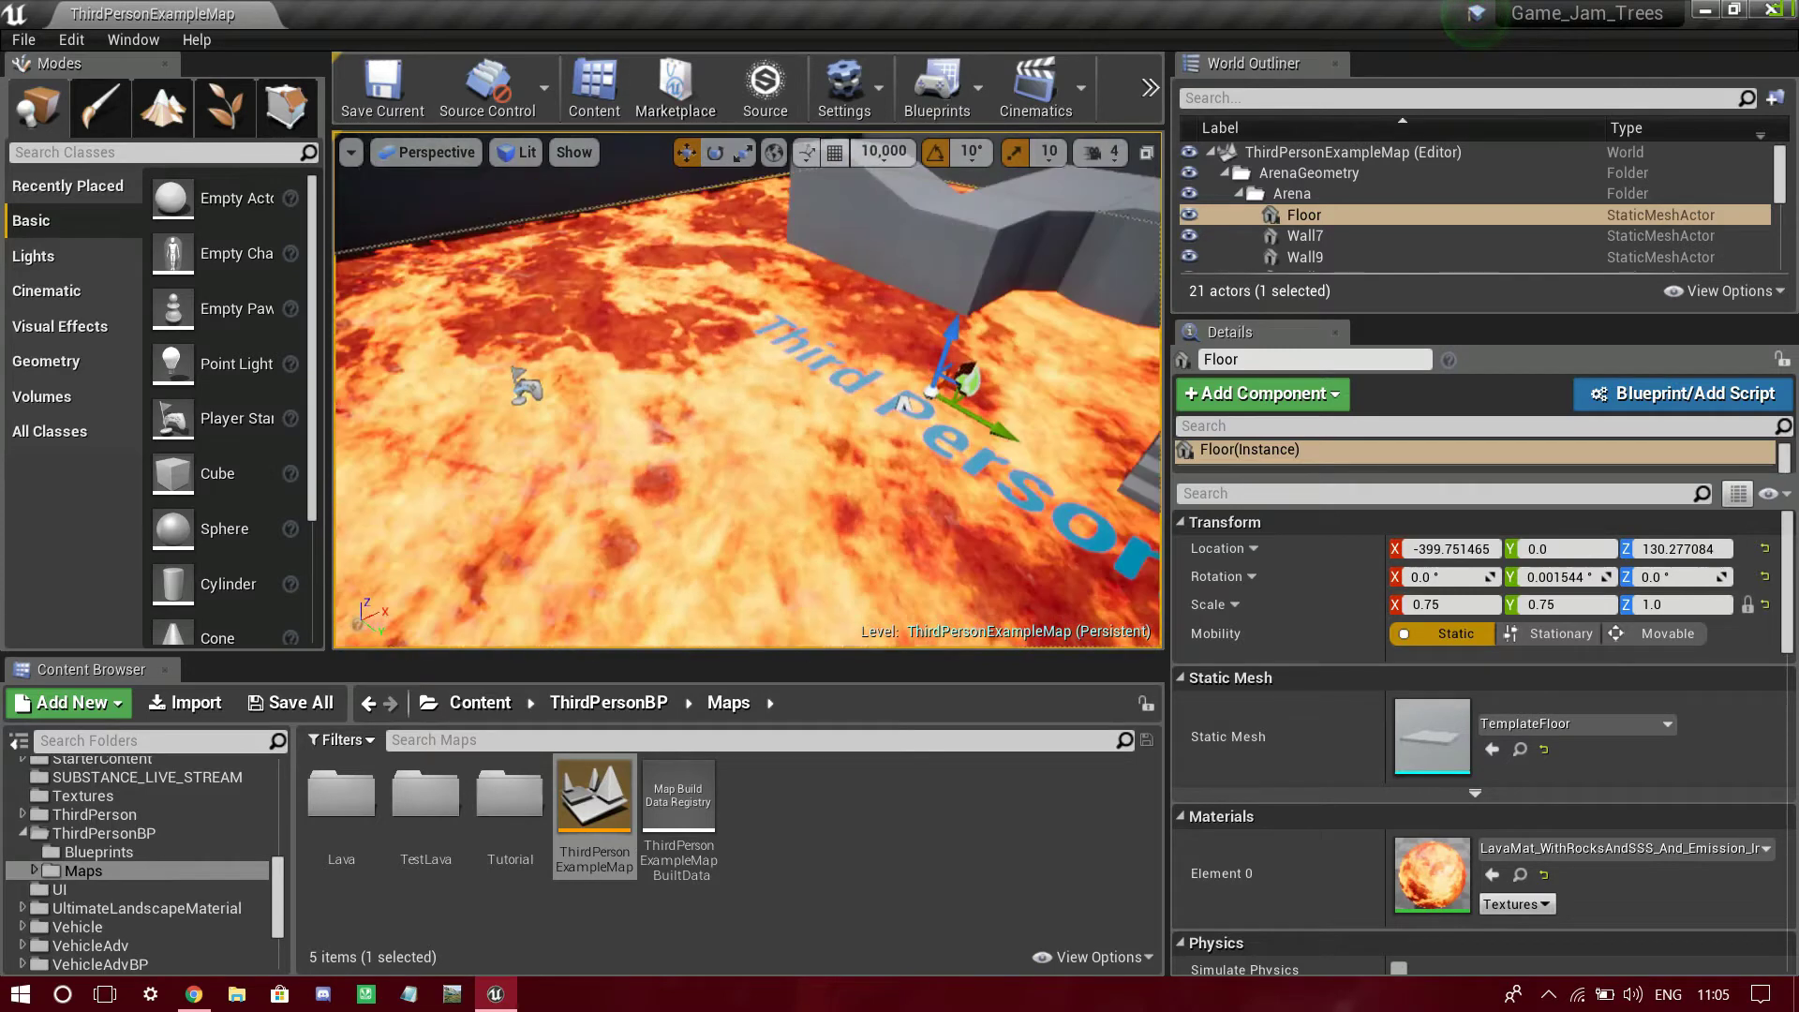
pyautogui.hotkey('alt', 'Tab')
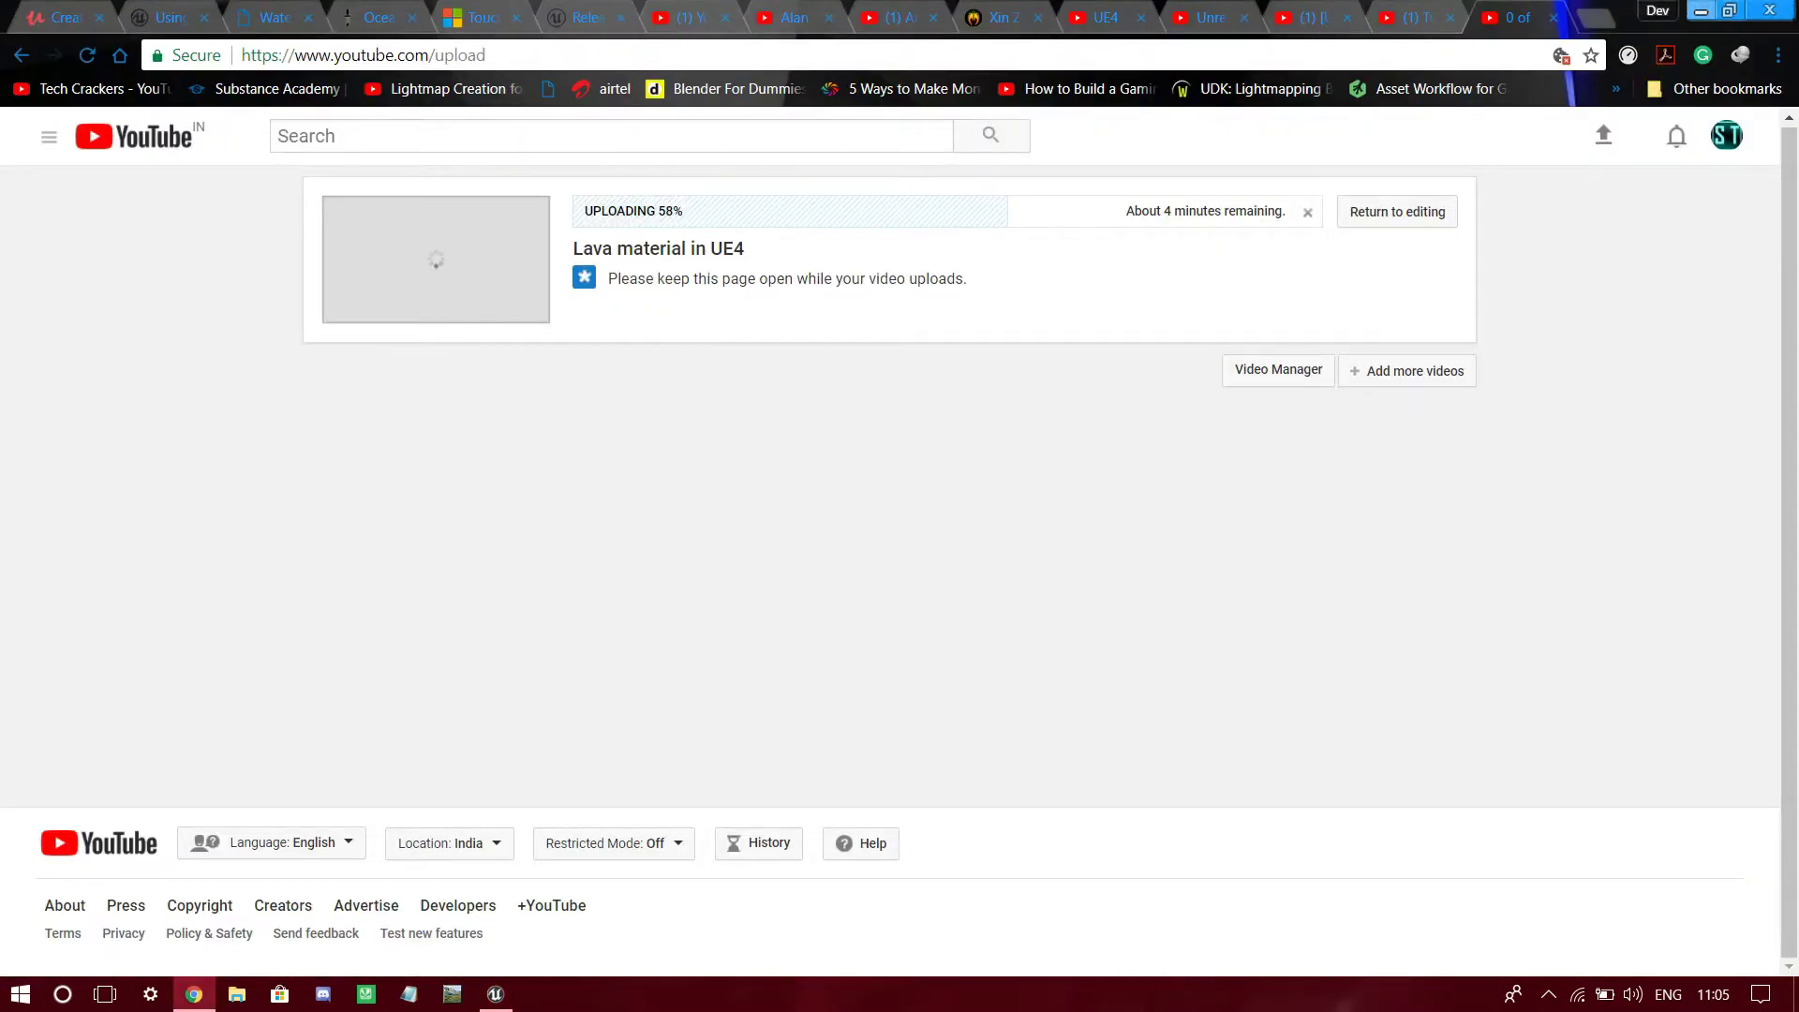
pyautogui.hotkey('alt', 'Tab')
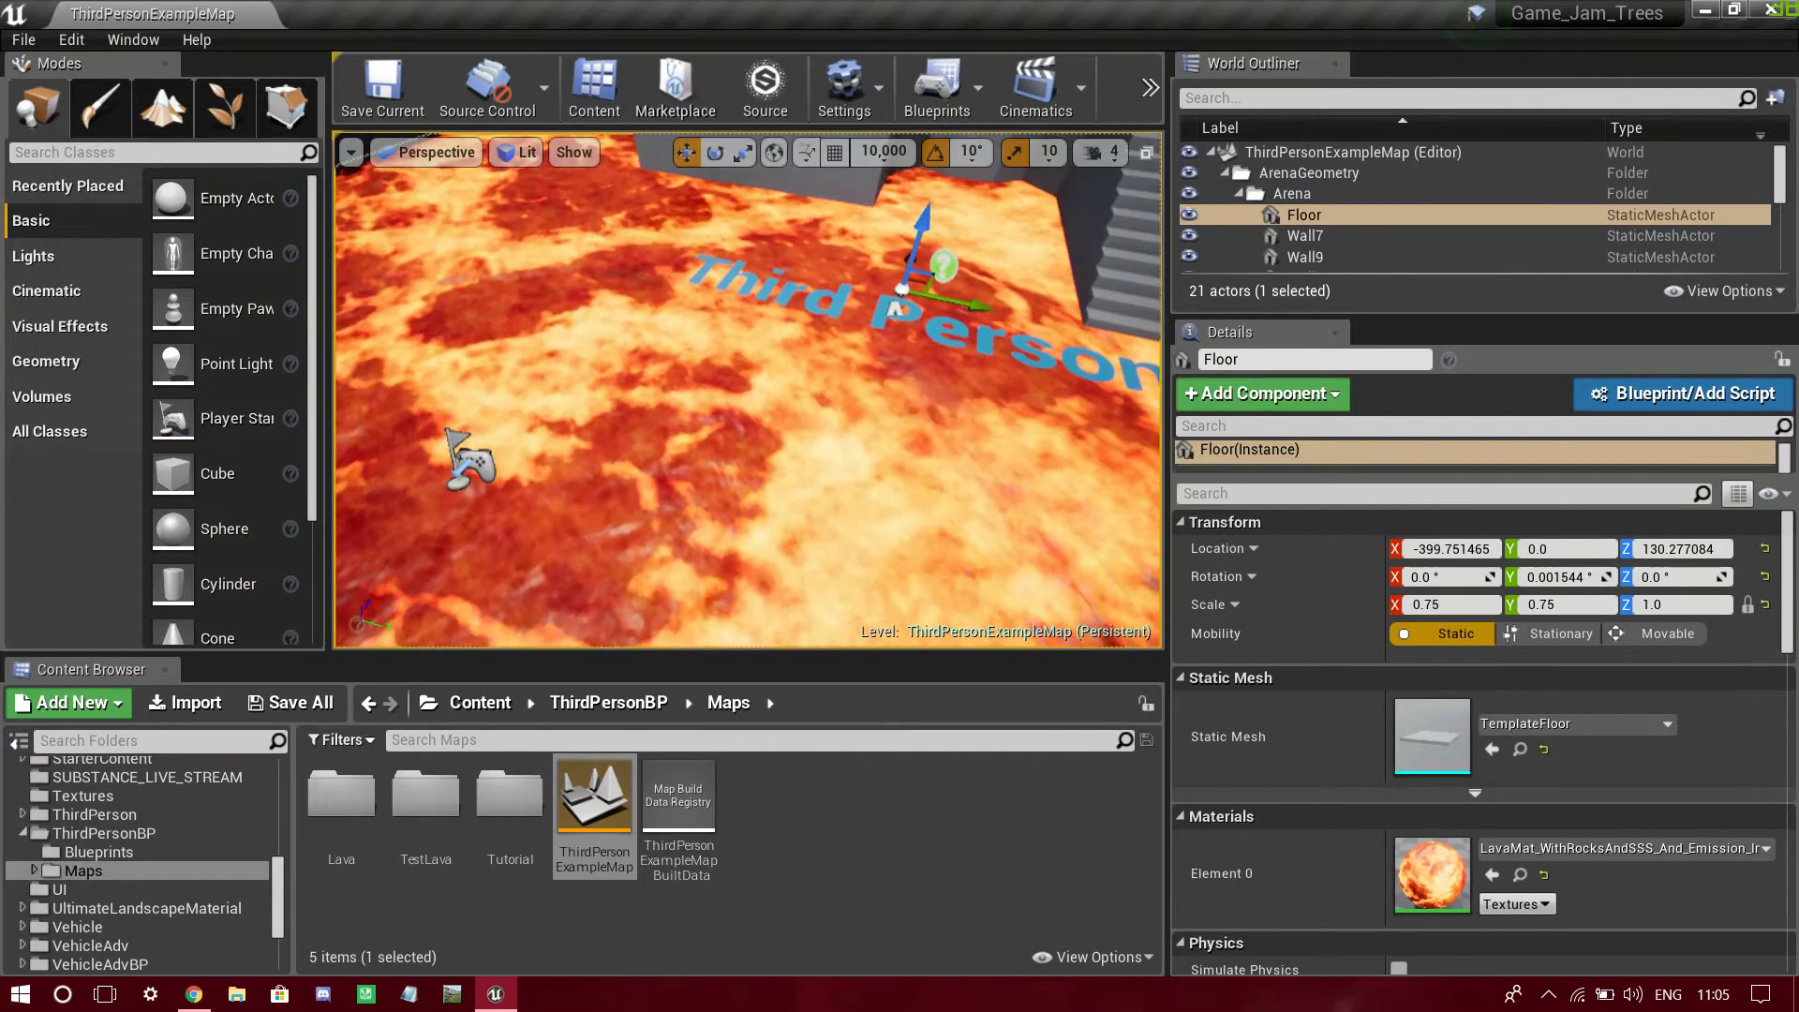
pyautogui.click(426, 914)
pyautogui.rightClick(745, 897)
pyautogui.moveTo(748, 389); pyautogui.dragTo(947, 319, button='right')
pyautogui.moveTo(748, 389); pyautogui.dragTo(946, 399, button='right')
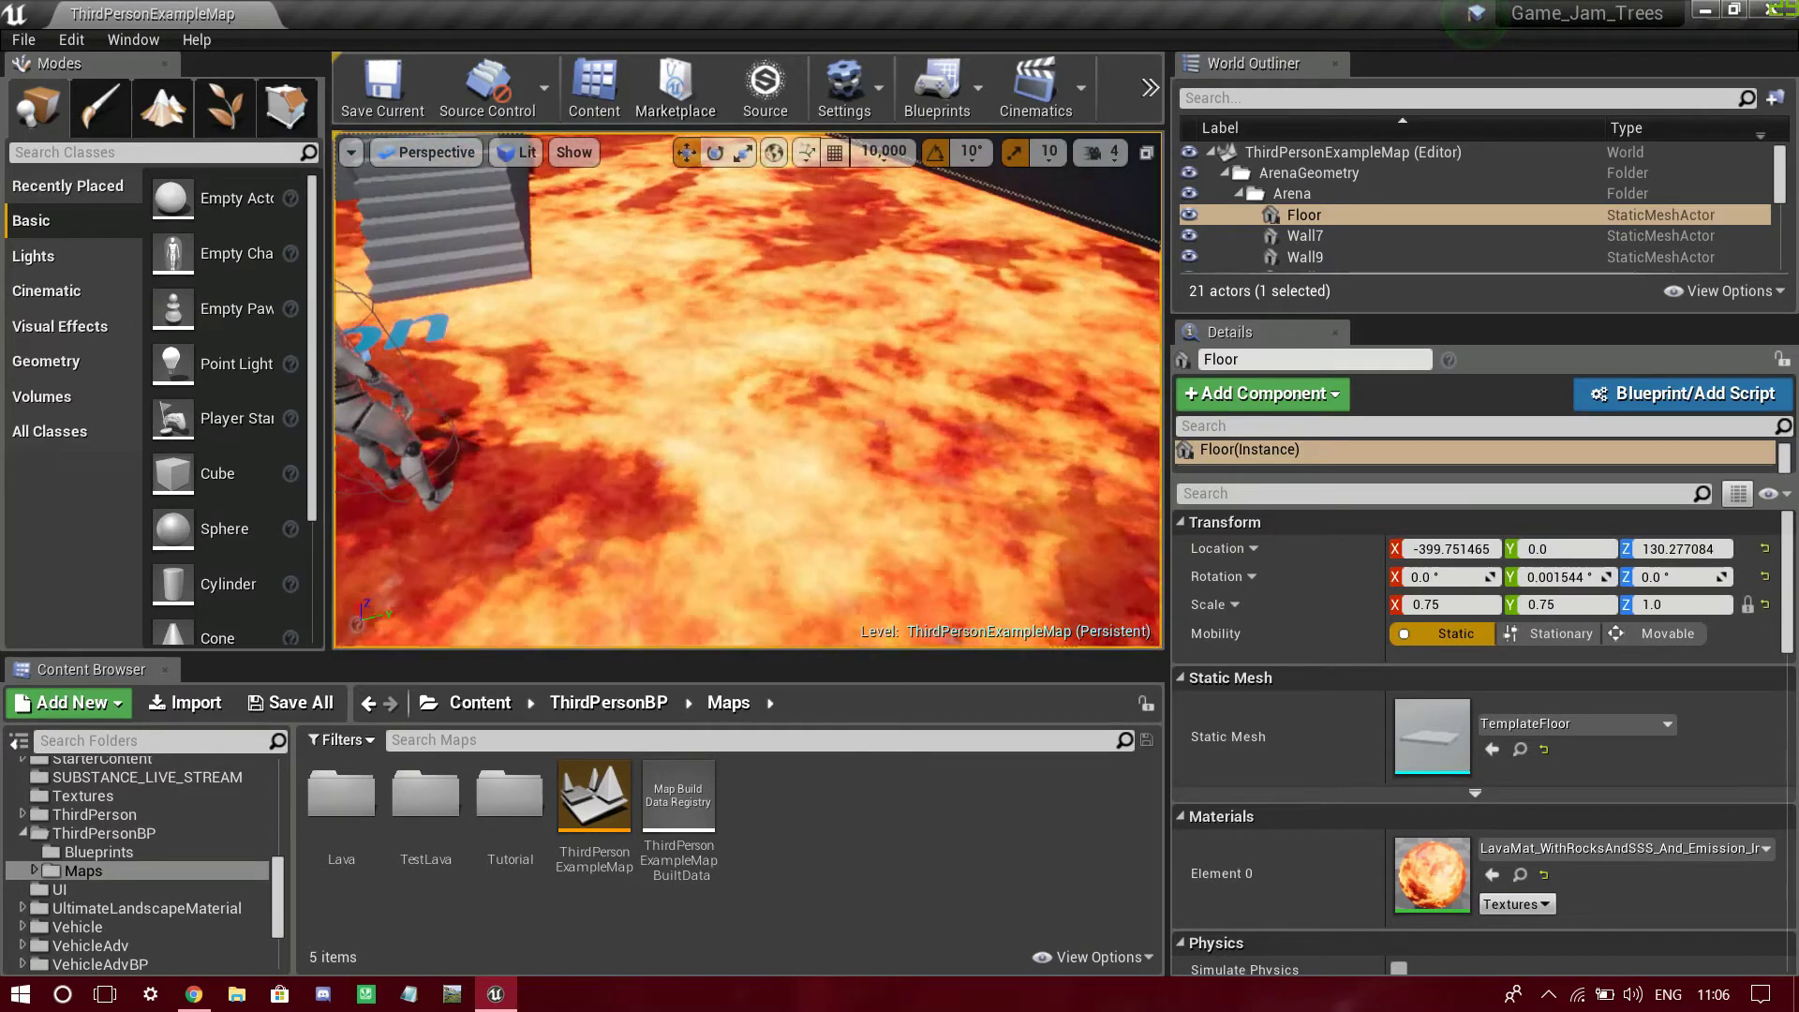
pyautogui.rightClick(951, 764)
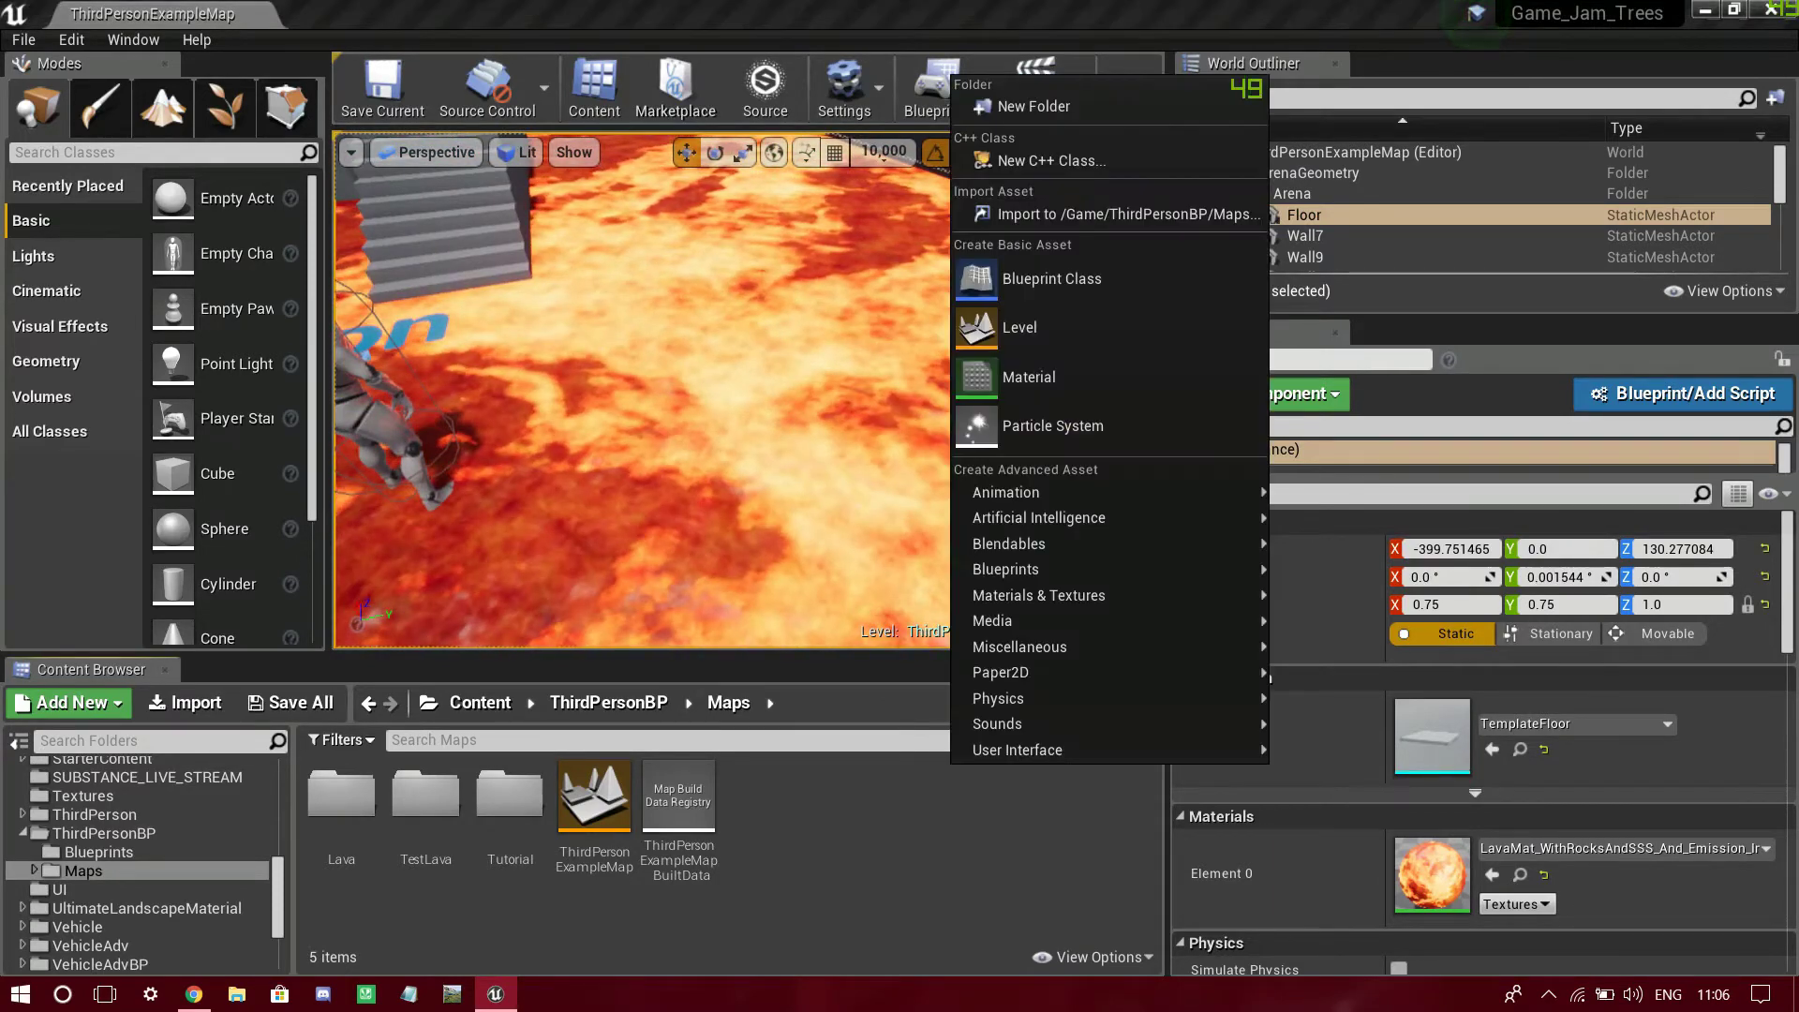
pyautogui.rightClick(924, 899)
pyautogui.rightClick(923, 899)
pyautogui.click(1025, 566)
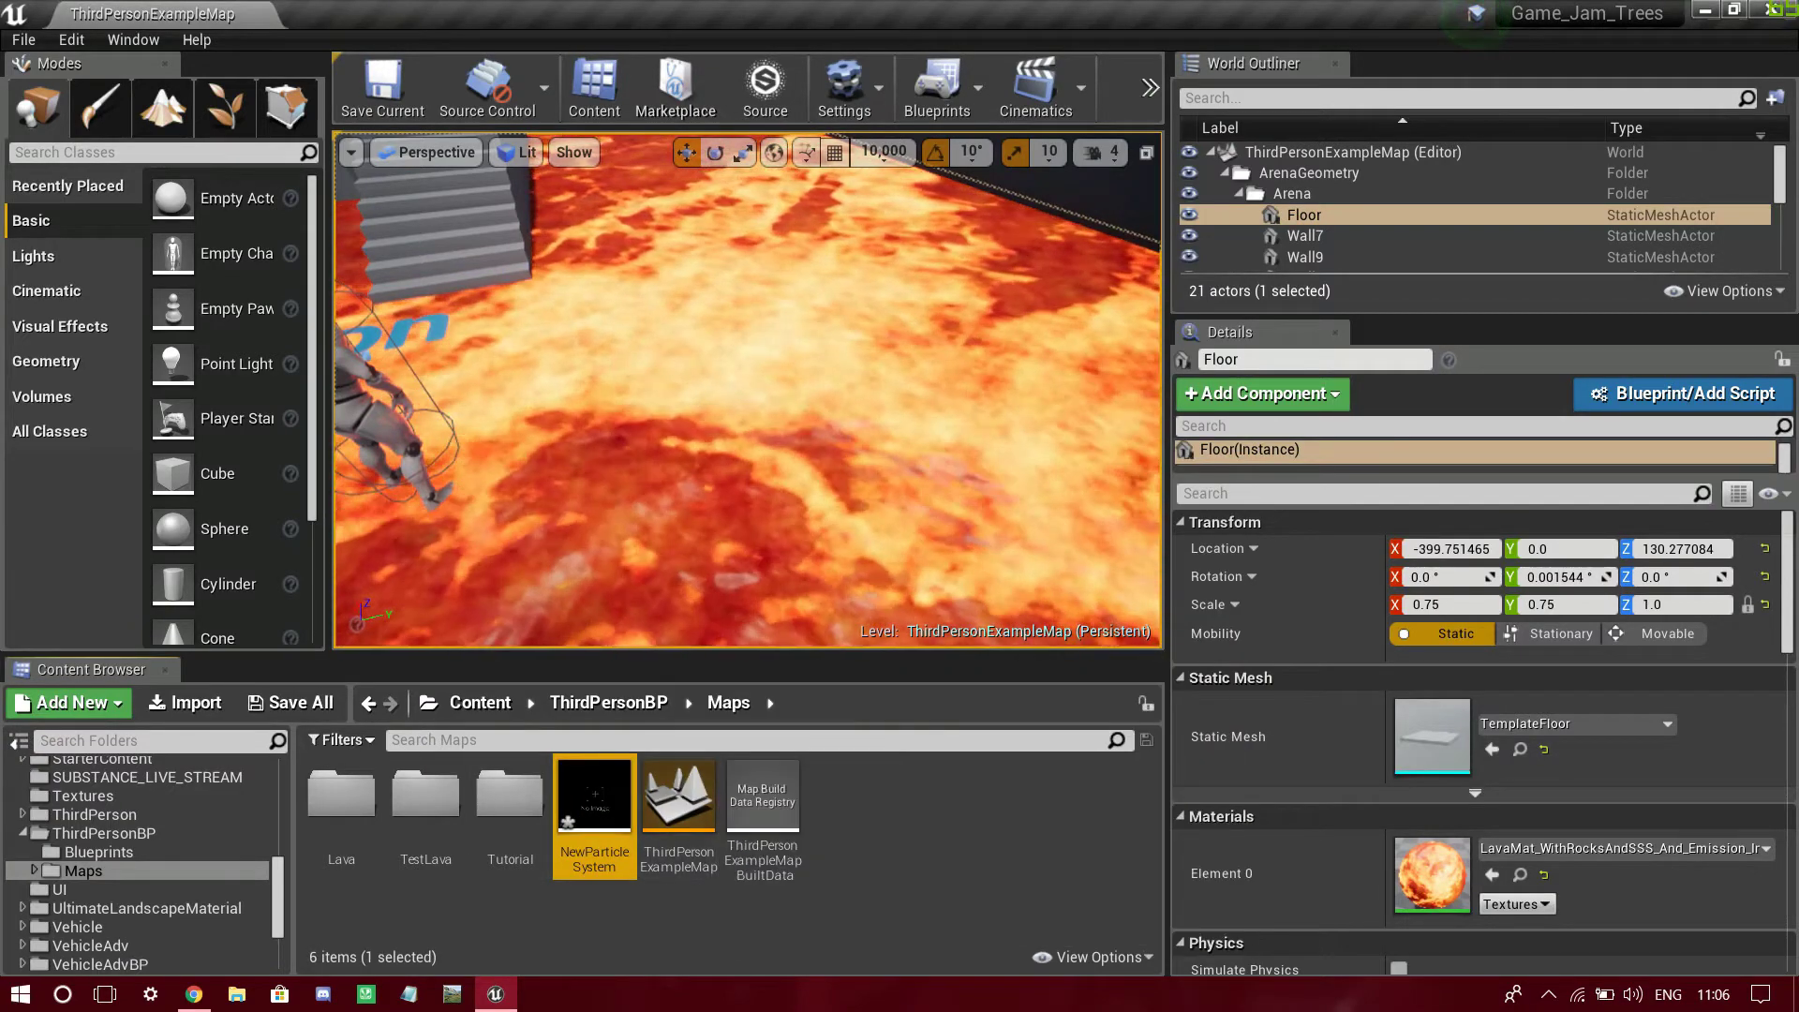
pyautogui.press('Delete')
pyautogui.press('Escape')
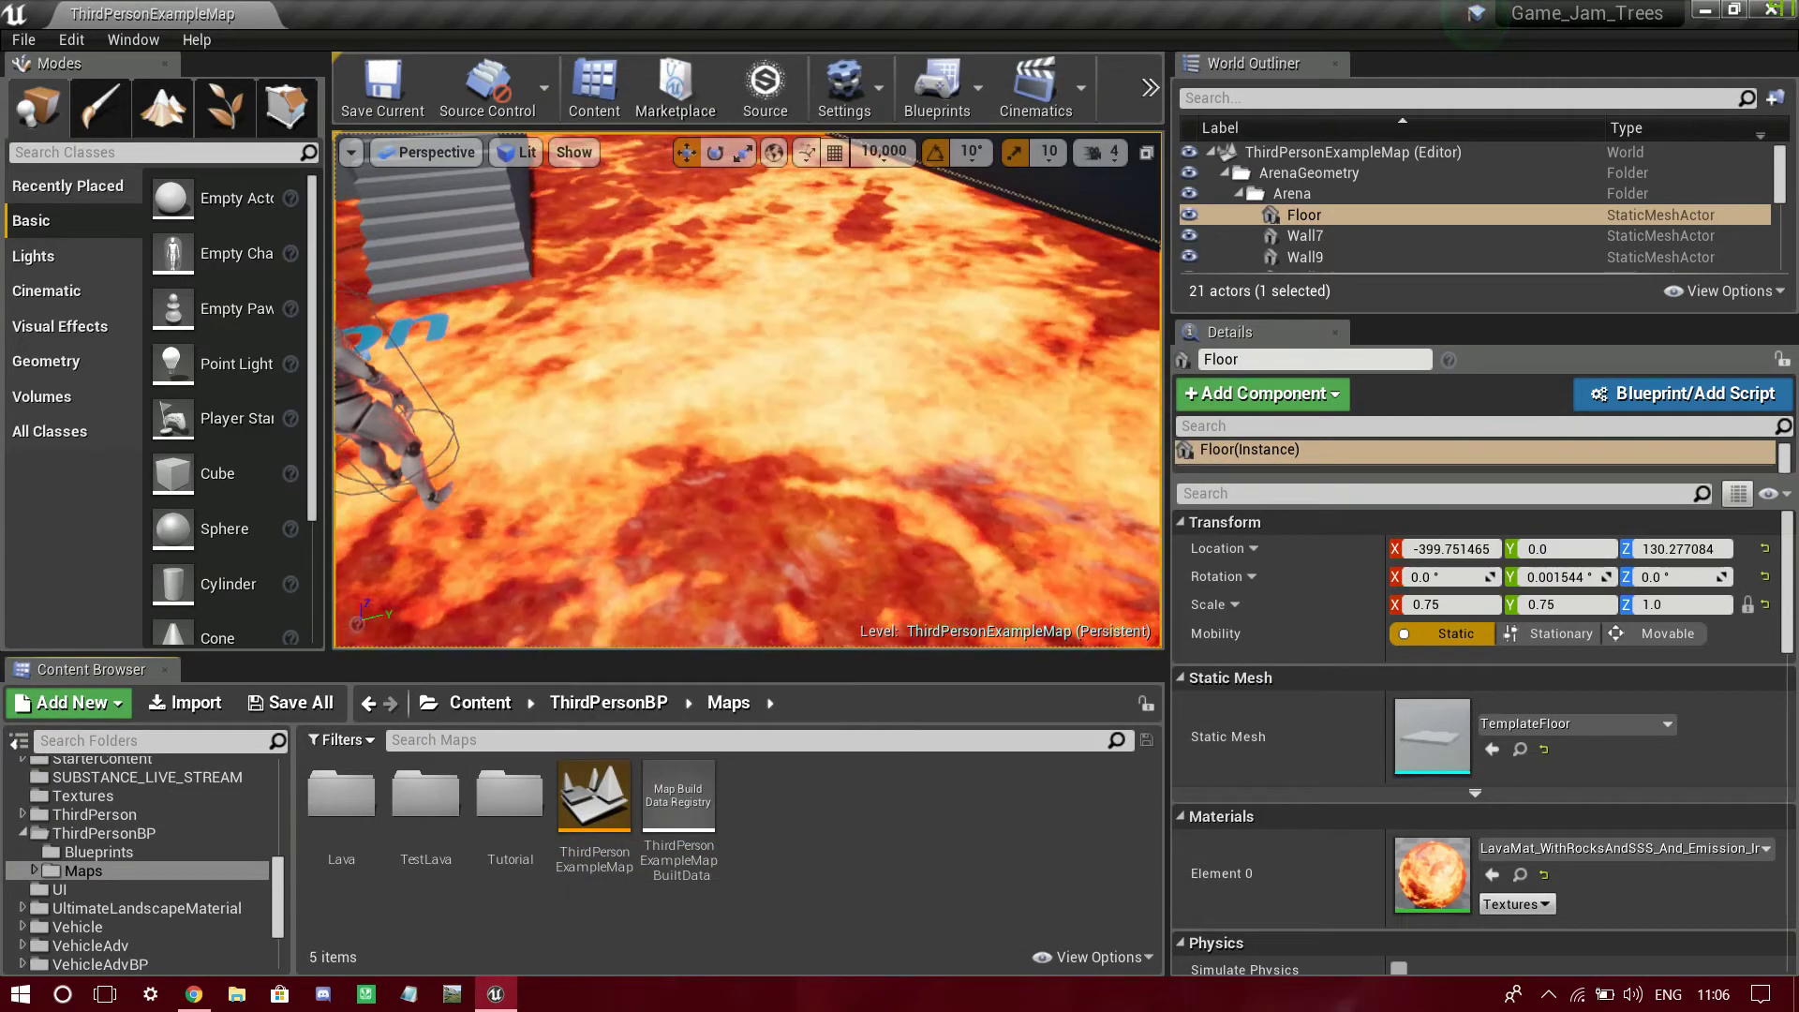
# - Create a new material named Rock_glow in the Maps folder
pyautogui.rightClick(806, 844)
pyautogui.click(862, 454)
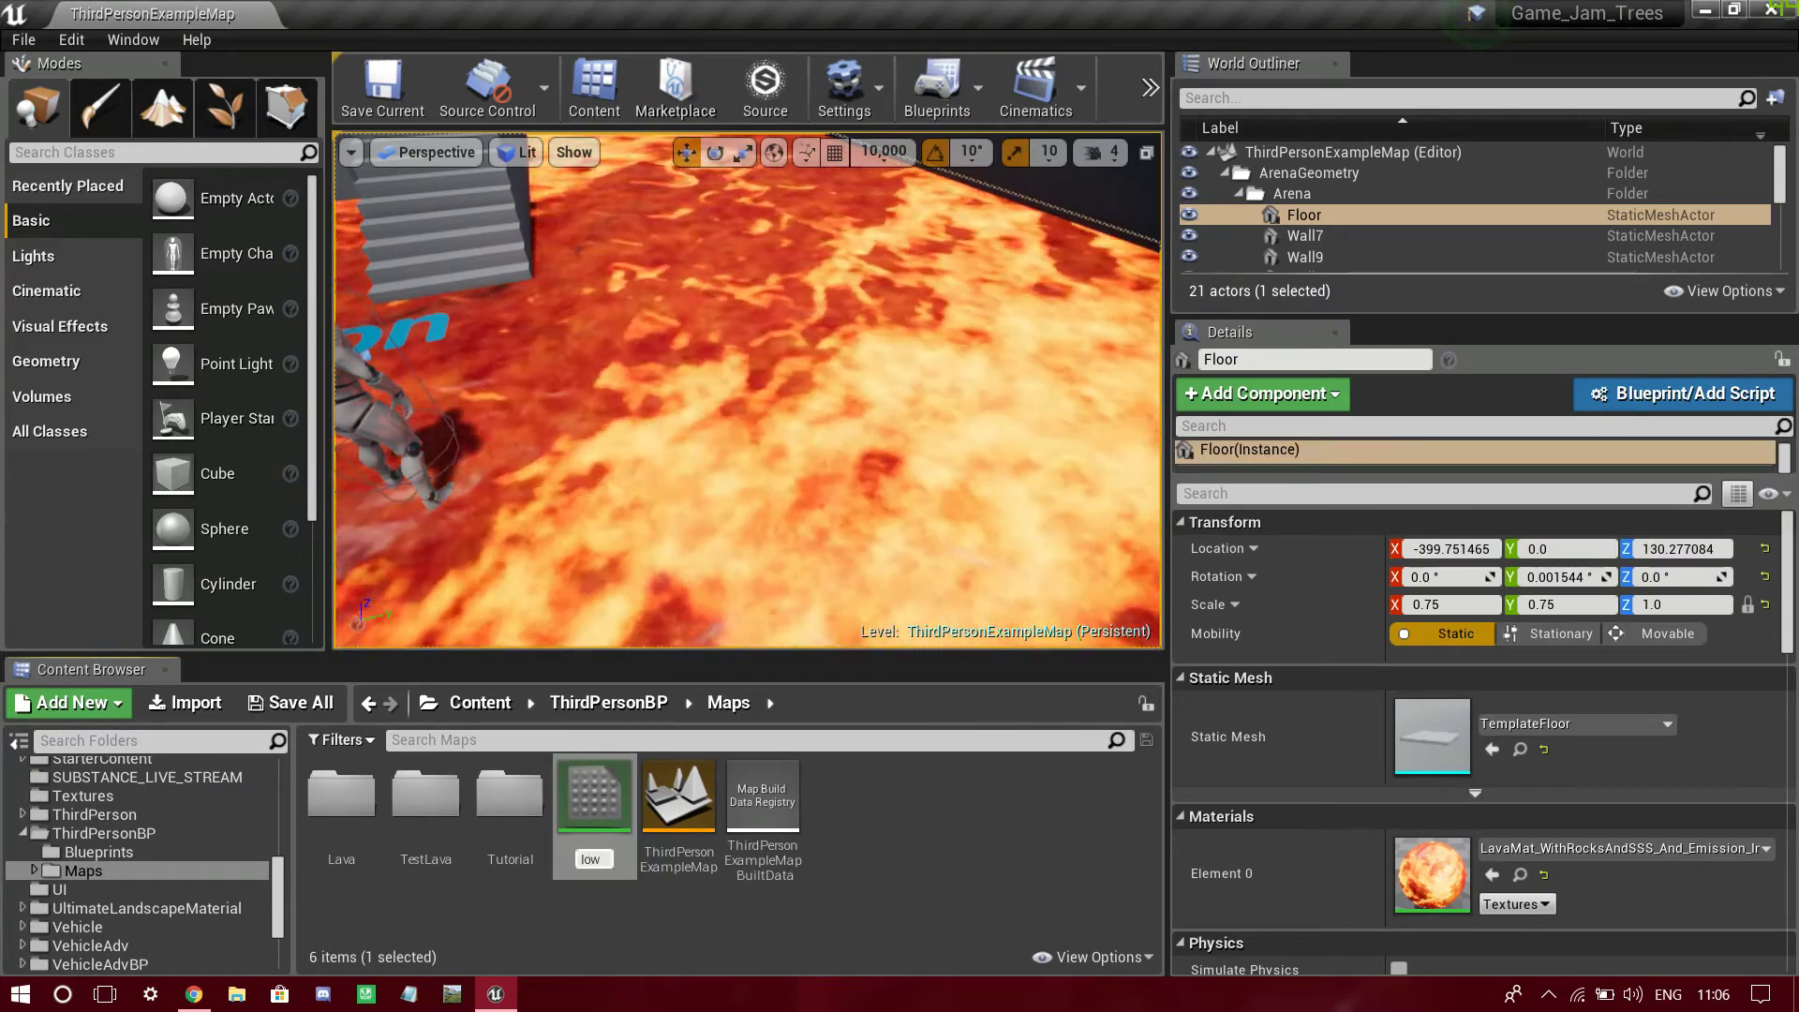
pyautogui.press('BackSpace')
pyautogui.press('BackSpace')
pyautogui.write('Rock_')
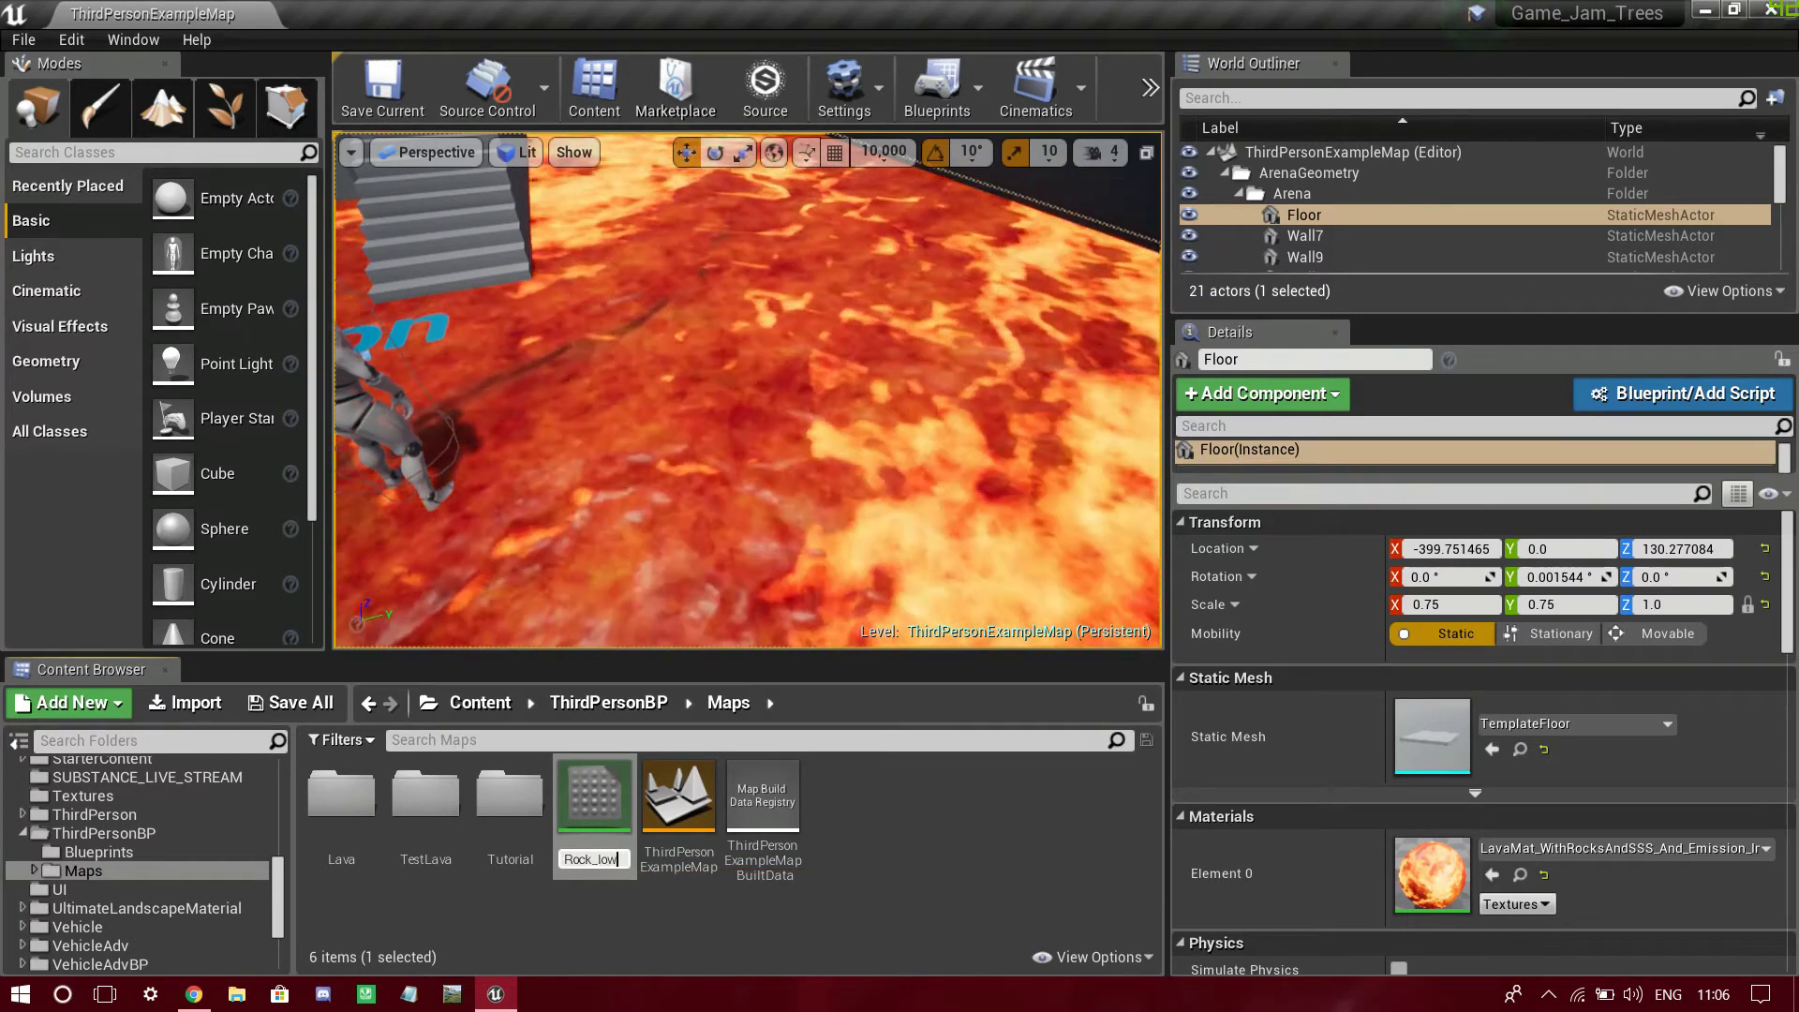
pyautogui.press('Return')
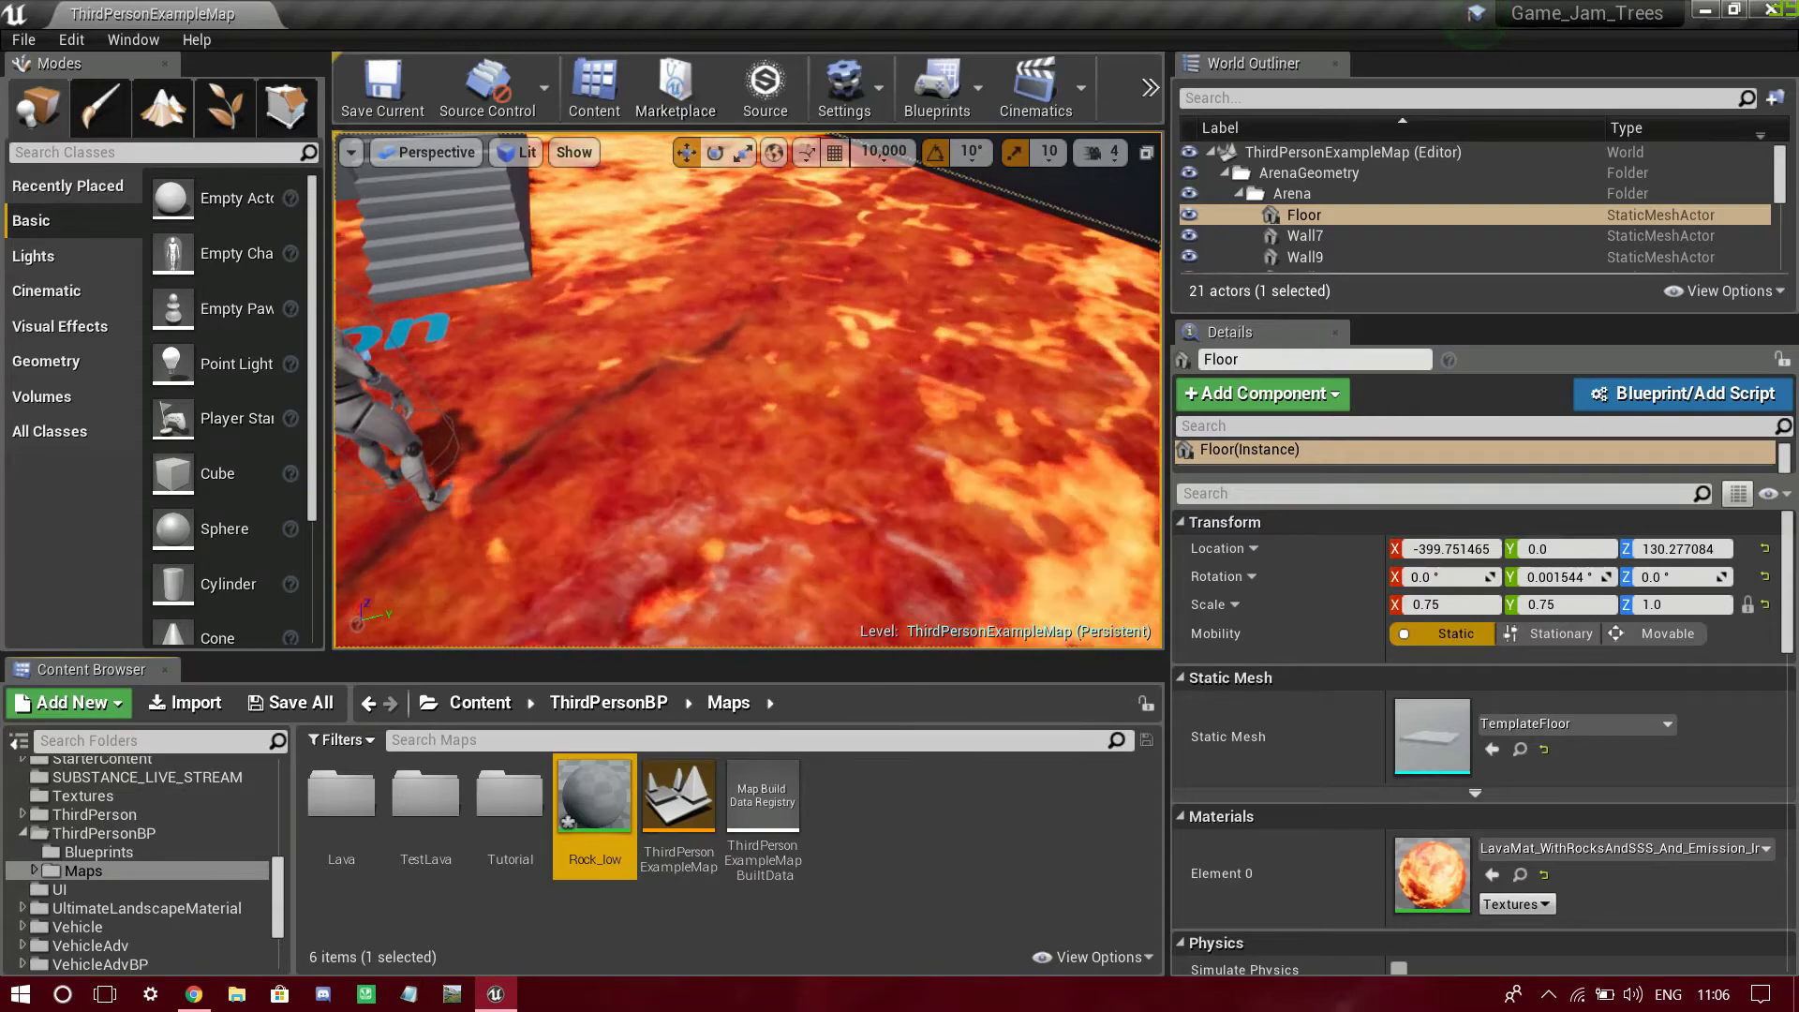
pyautogui.press('F2')
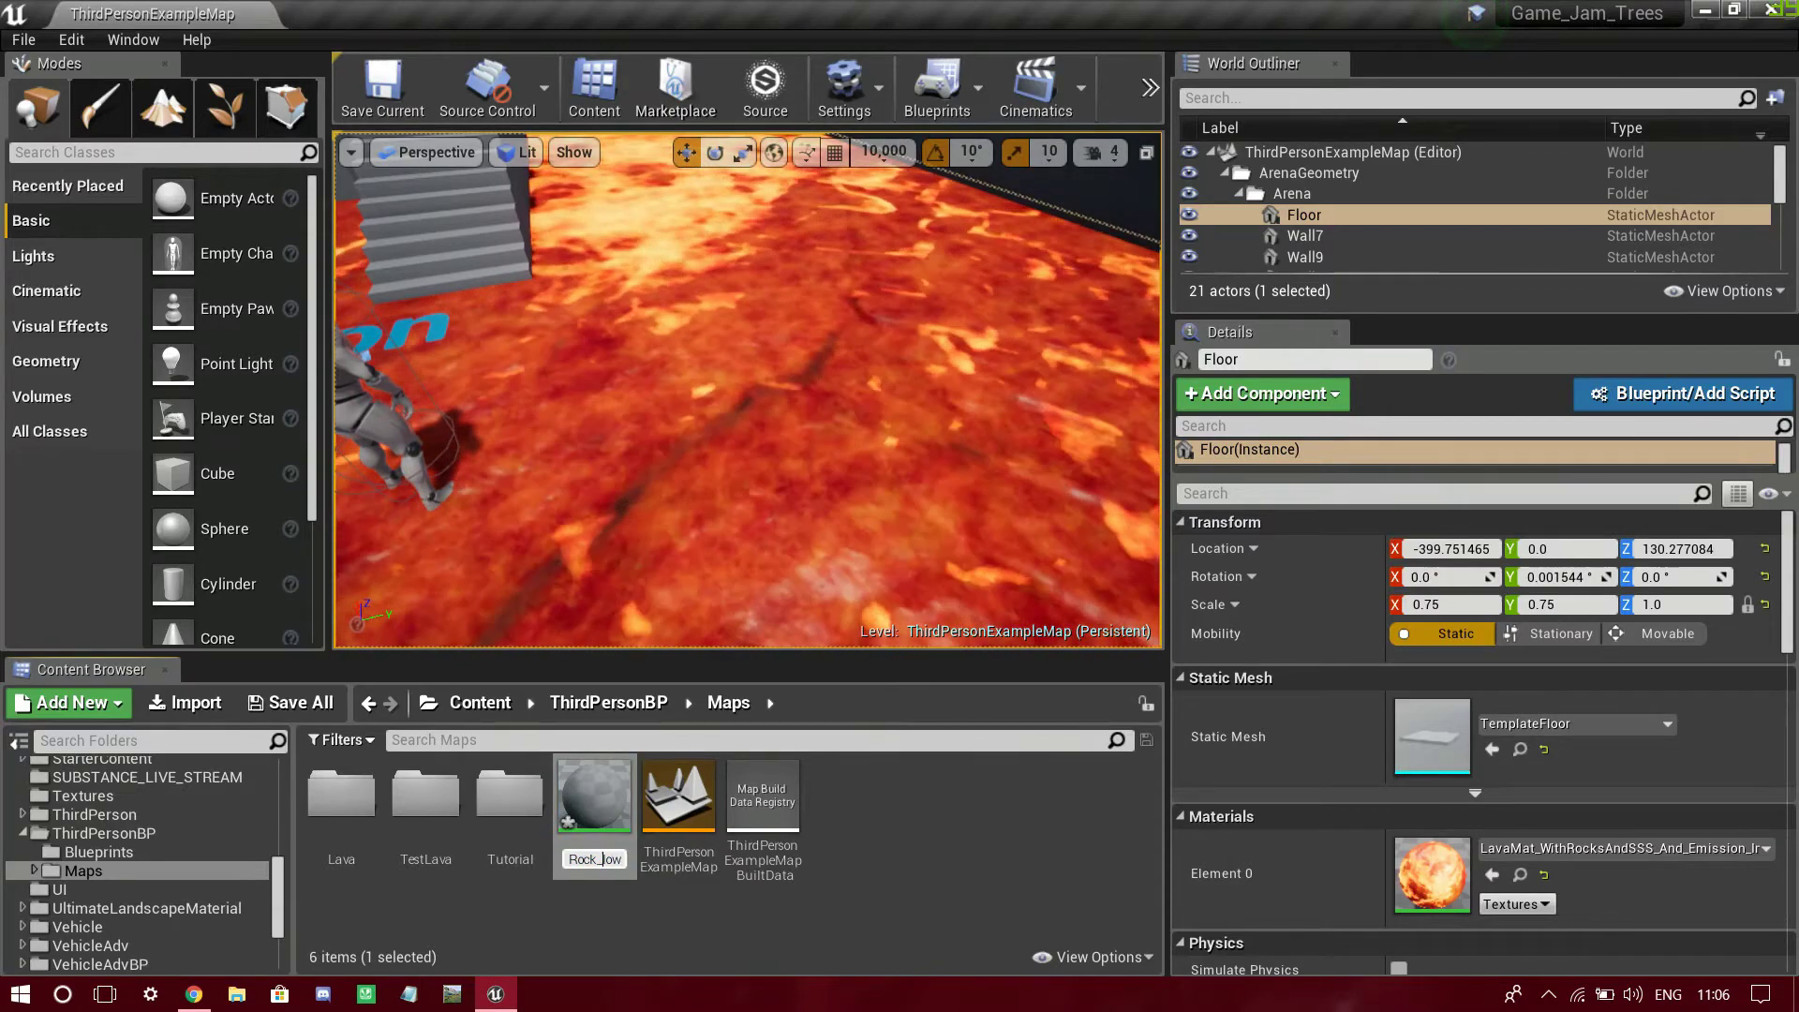
pyautogui.write('g')
pyautogui.press('Return')
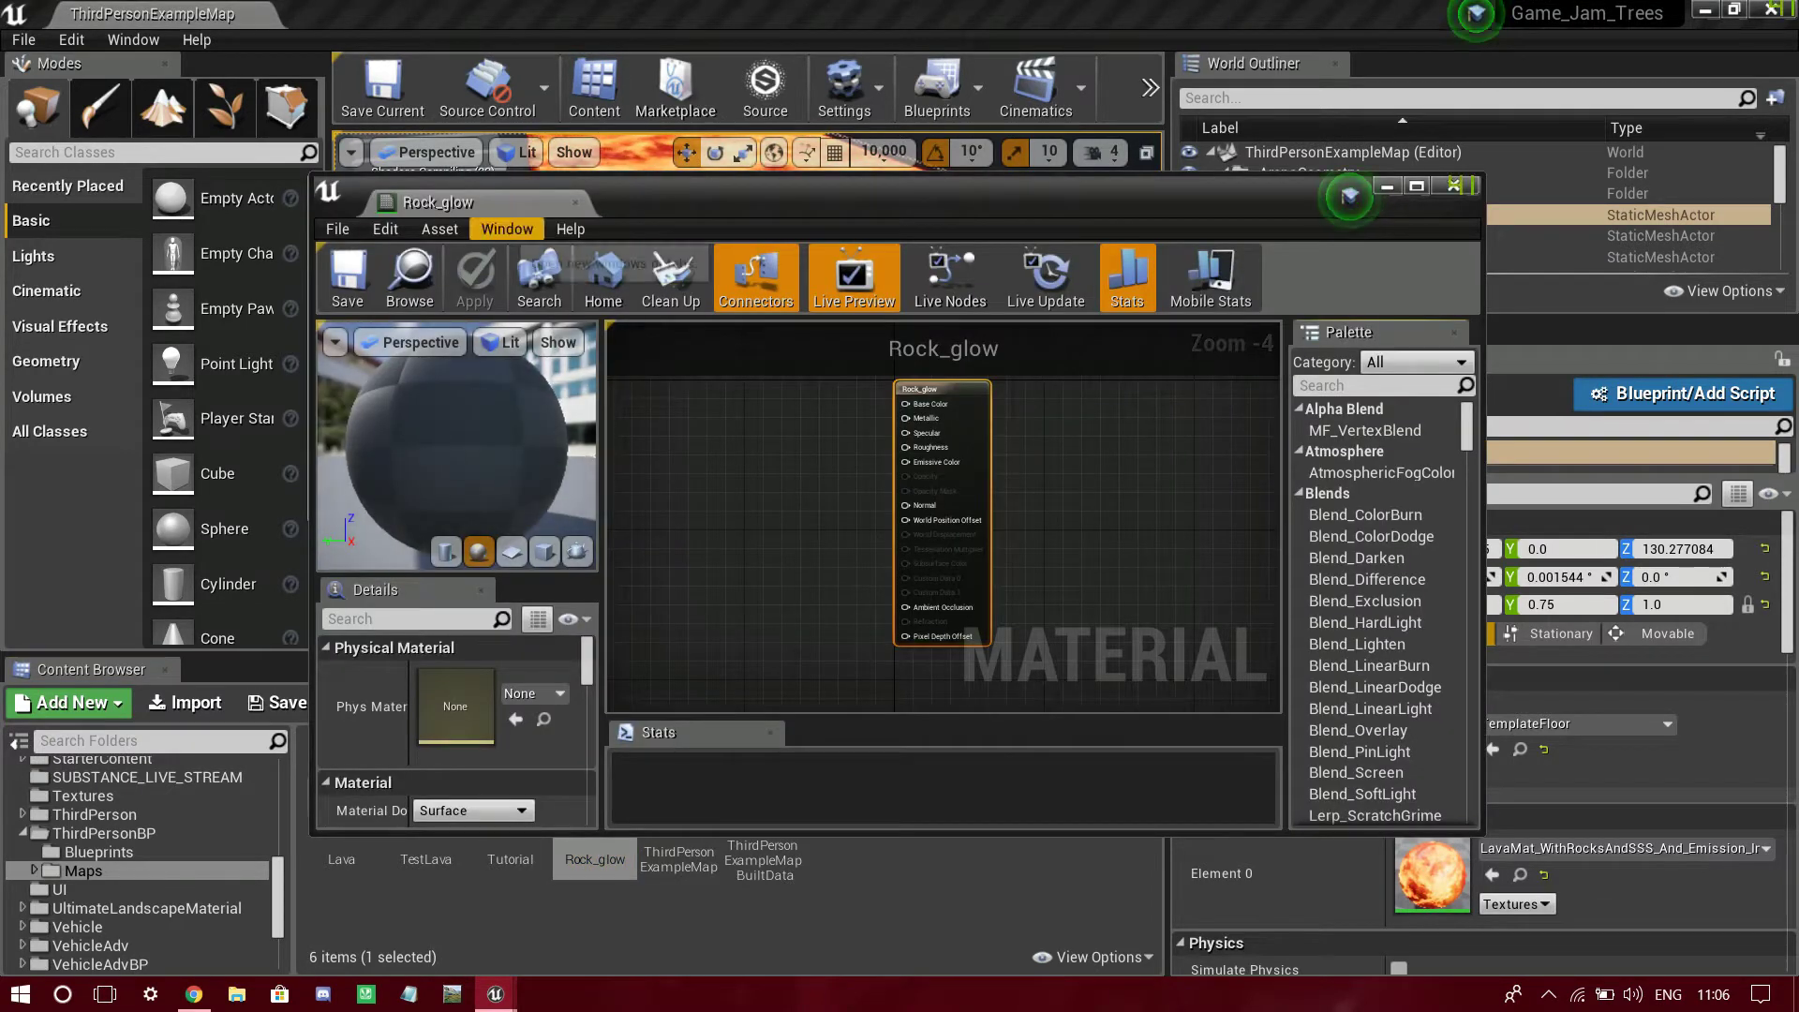
# - Dock the Rock_glow material editor as a tab beside ThirdPersonExampleMap and make room in the graph beside the material node
pyautogui.moveTo(515, 201); pyautogui.dragTo(412, 14)
pyautogui.scroll(-2, 812, 234)
pyautogui.moveTo(833, 282); pyautogui.dragTo(1072, 426, button='right')
pyautogui.scroll(4, 1063, 403)
pyautogui.moveTo(935, 646); pyautogui.dragTo(1110, 447, button='right')
pyautogui.moveTo(1145, 272); pyautogui.dragTo(827, 266)
pyautogui.moveTo(827, 265); pyautogui.dragTo(1256, 344, button='right')
# - Add two empty Texture Sample nodes to the Rock_glow graph, one above the other
pyautogui.click(620, 249)
pyautogui.press('t')
pyautogui.click(621, 249)
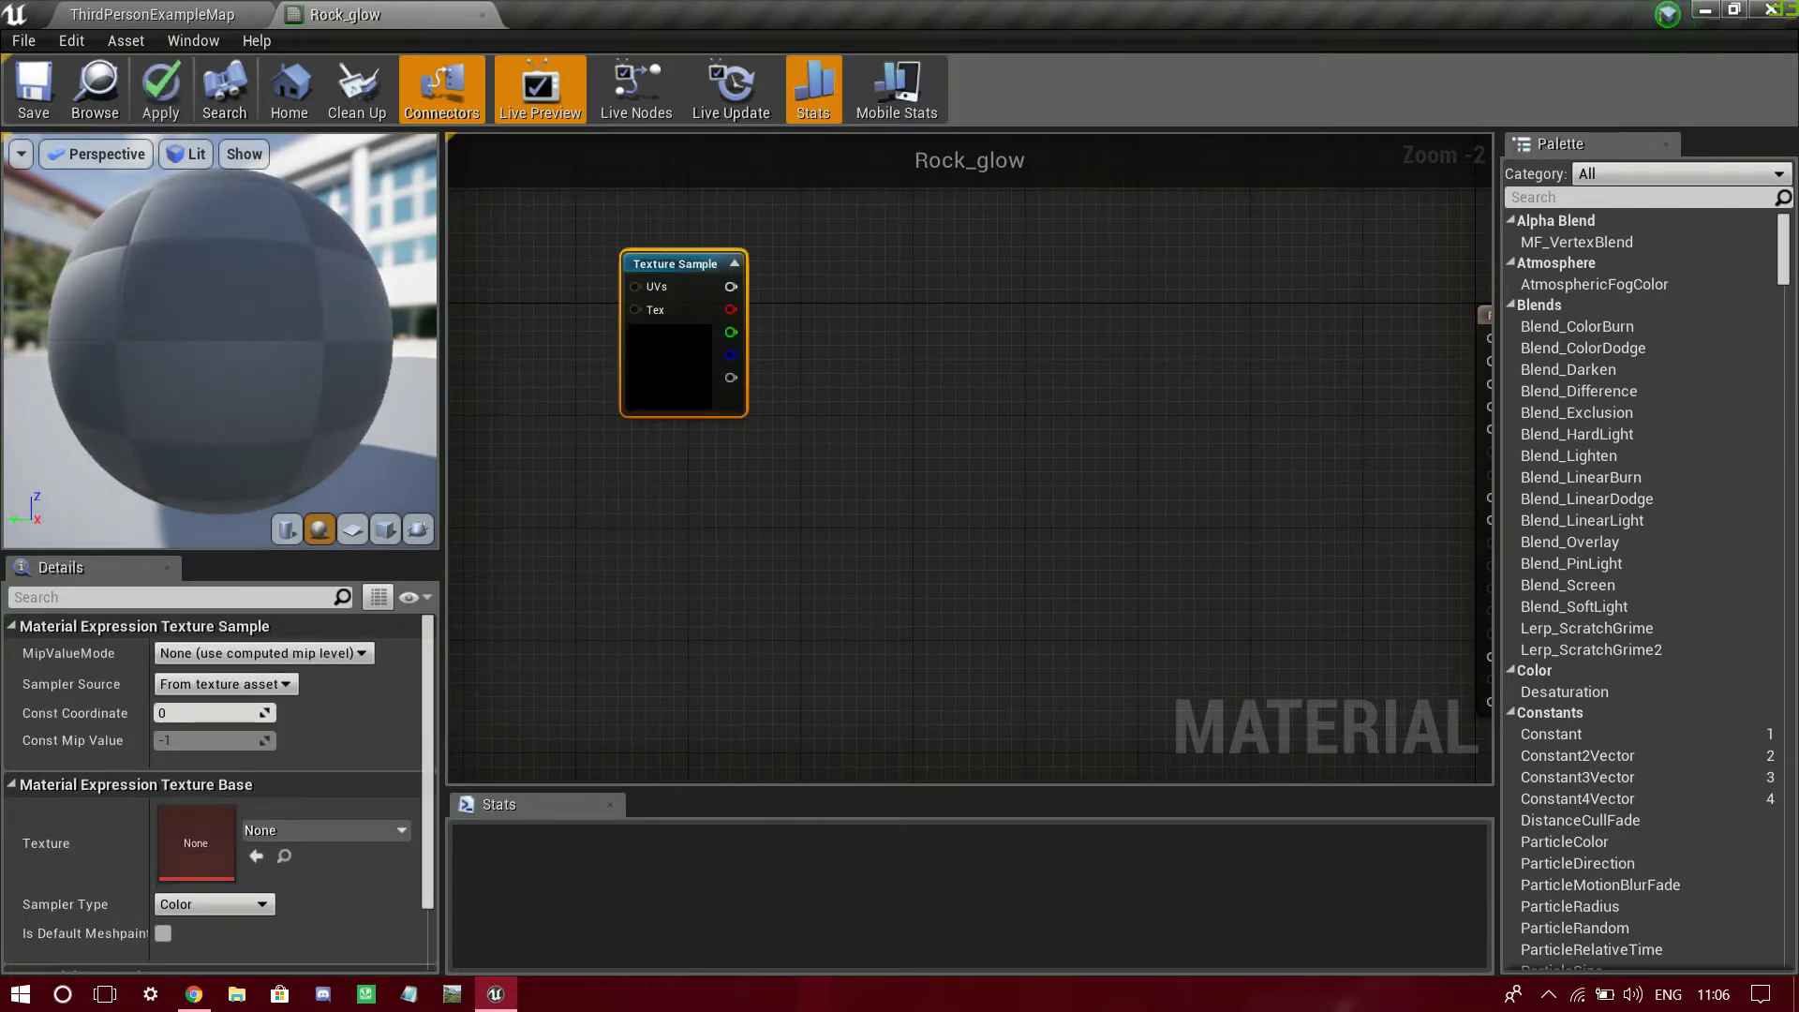
pyautogui.press('t')
pyautogui.click(634, 490)
pyautogui.moveTo(679, 563); pyautogui.dragTo(663, 557)
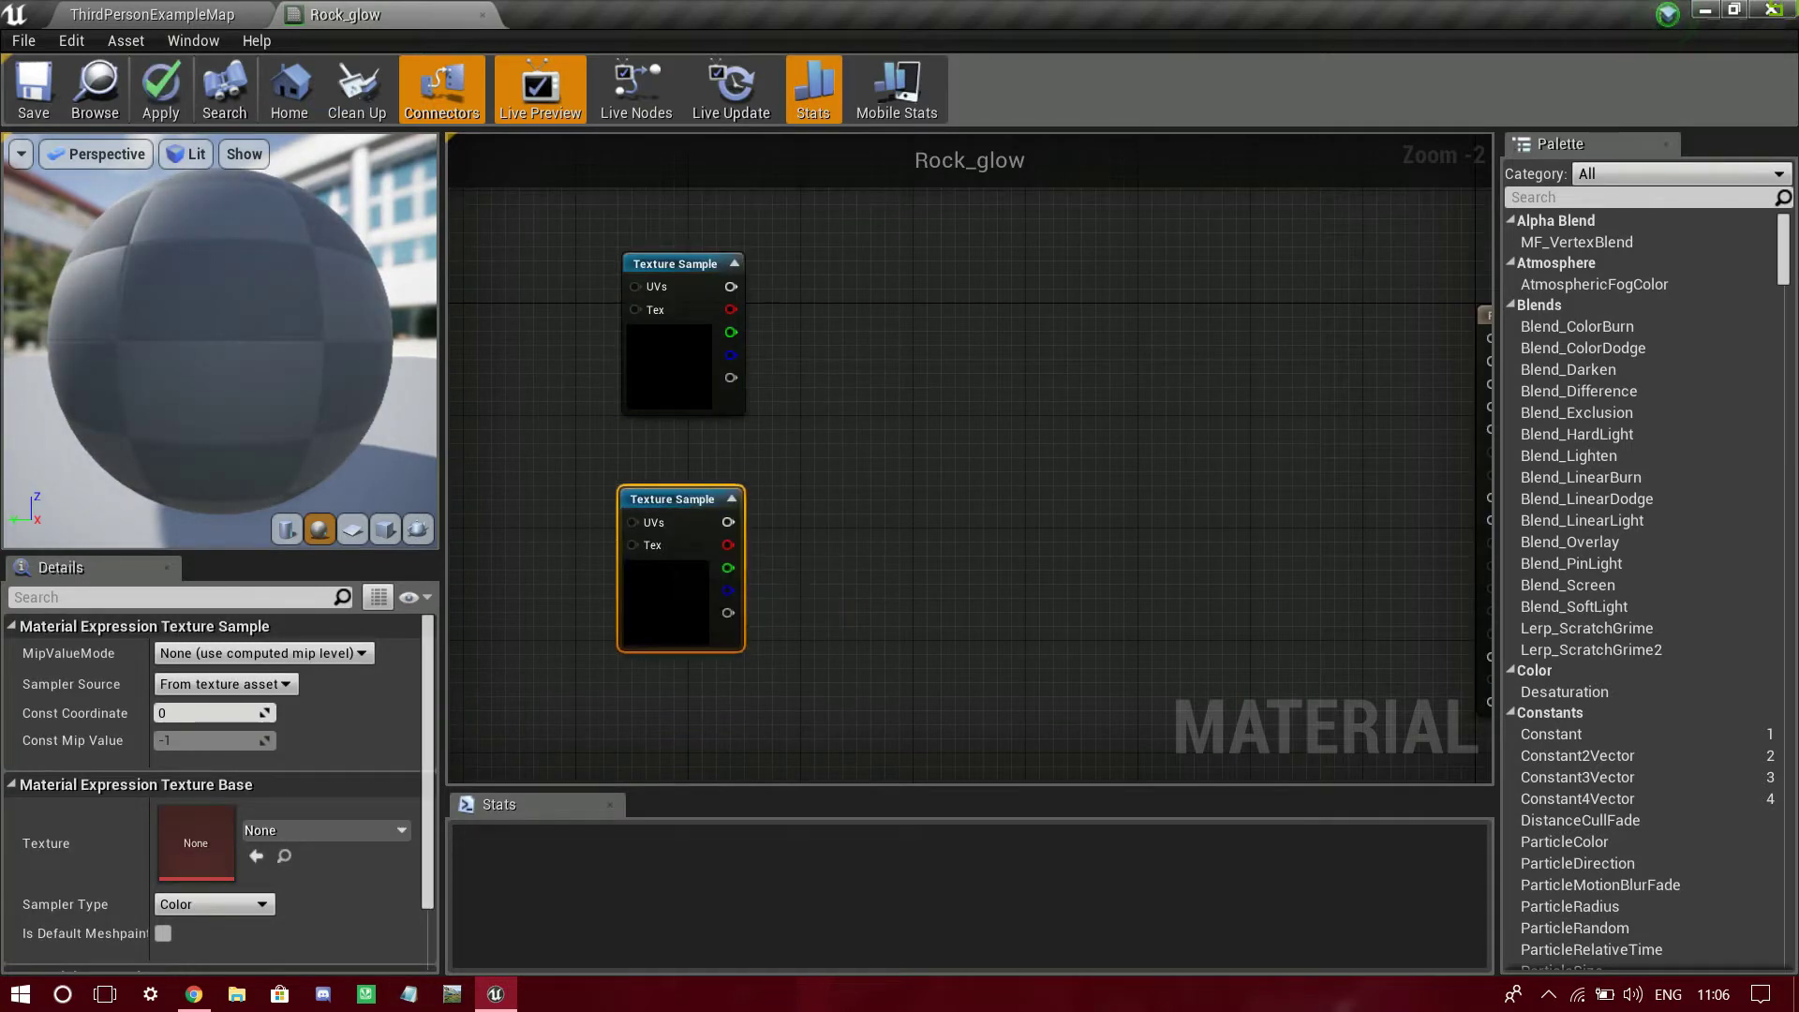
# - Assign the T_Rock_Basalt_N texture to the lower Texture Sample and connect it to the material's Normal input
pyautogui.click(370, 831)
pyautogui.write('bas')
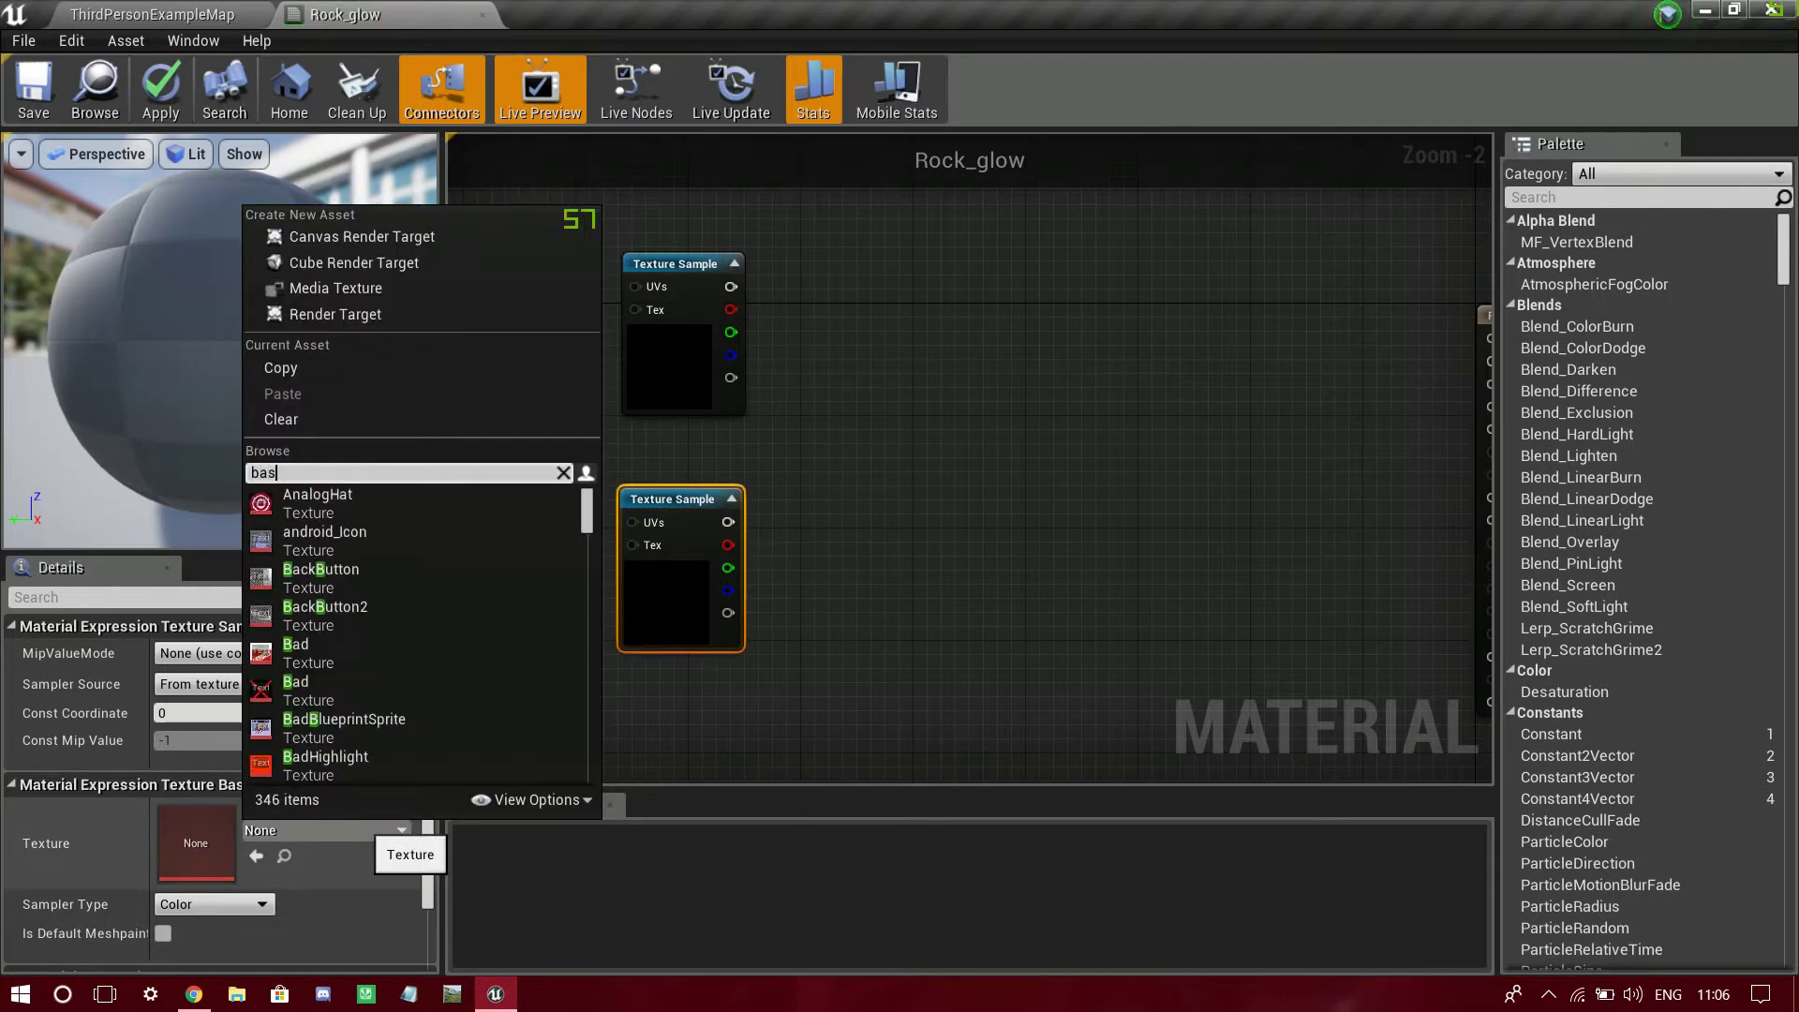
pyautogui.write('alt')
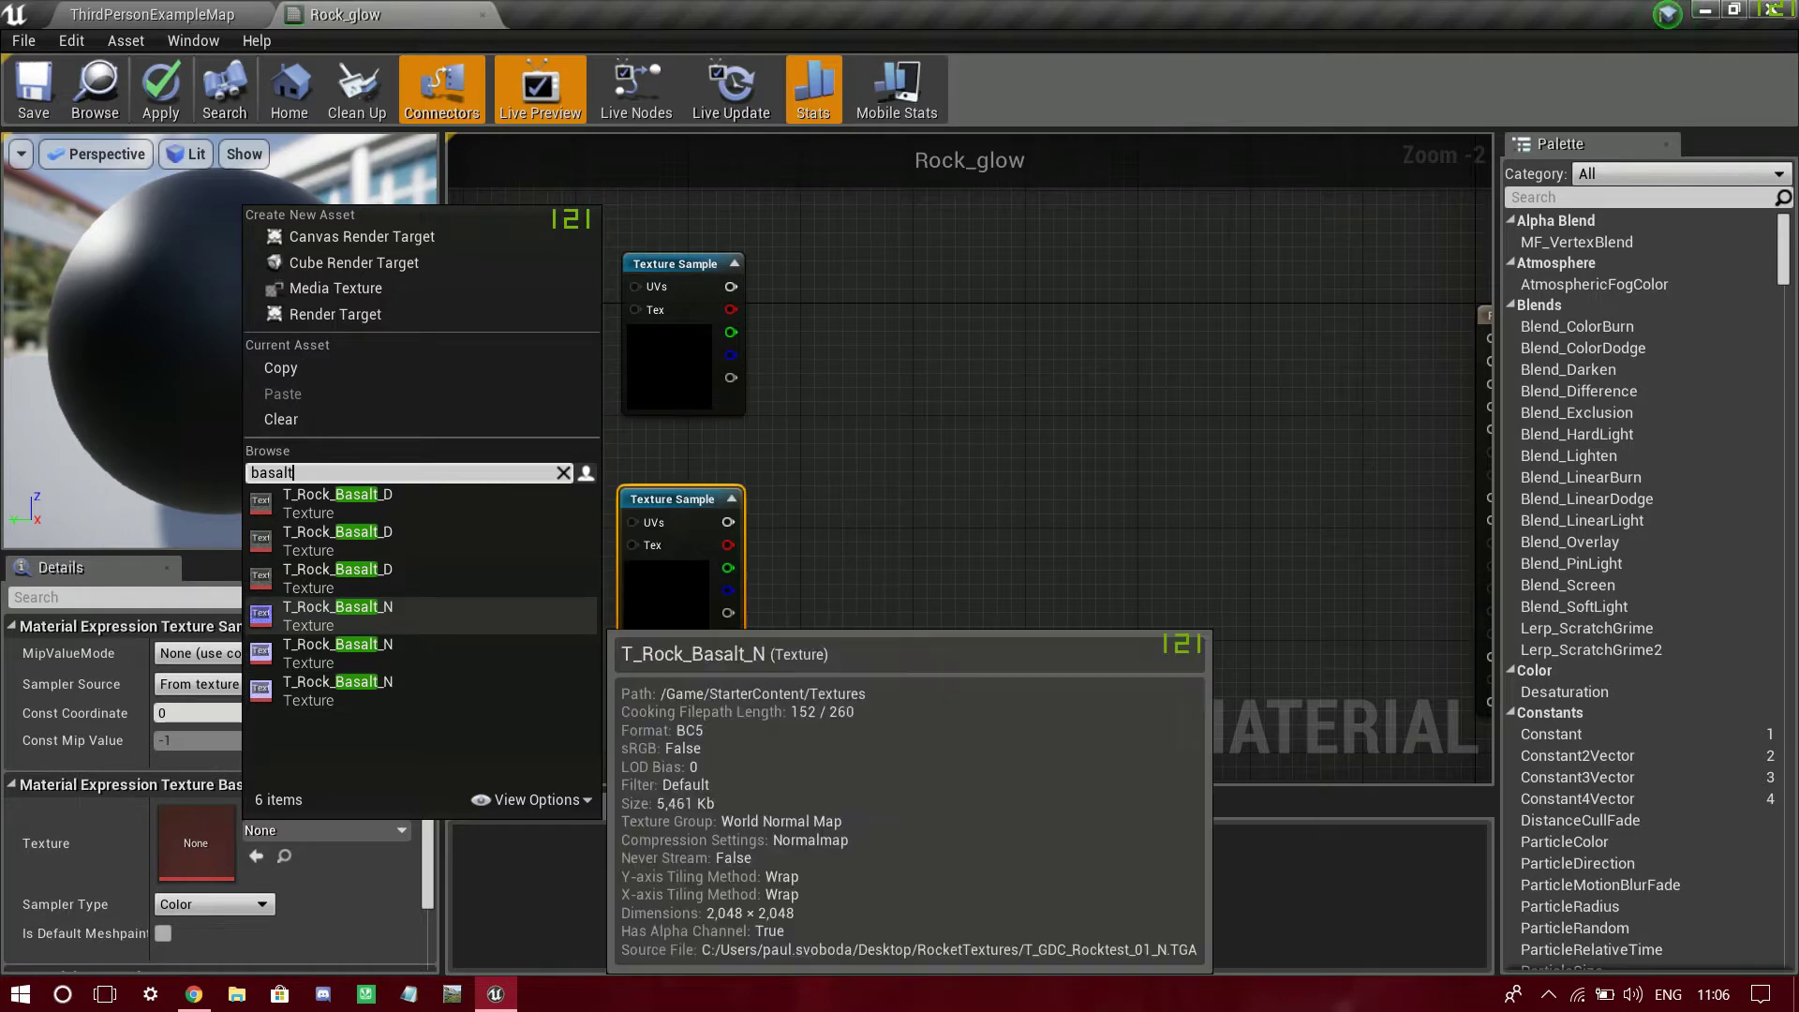
pyautogui.click(337, 689)
pyautogui.moveTo(742, 606); pyautogui.dragTo(1432, 498)
pyautogui.moveTo(660, 693); pyautogui.dragTo(1218, 708)
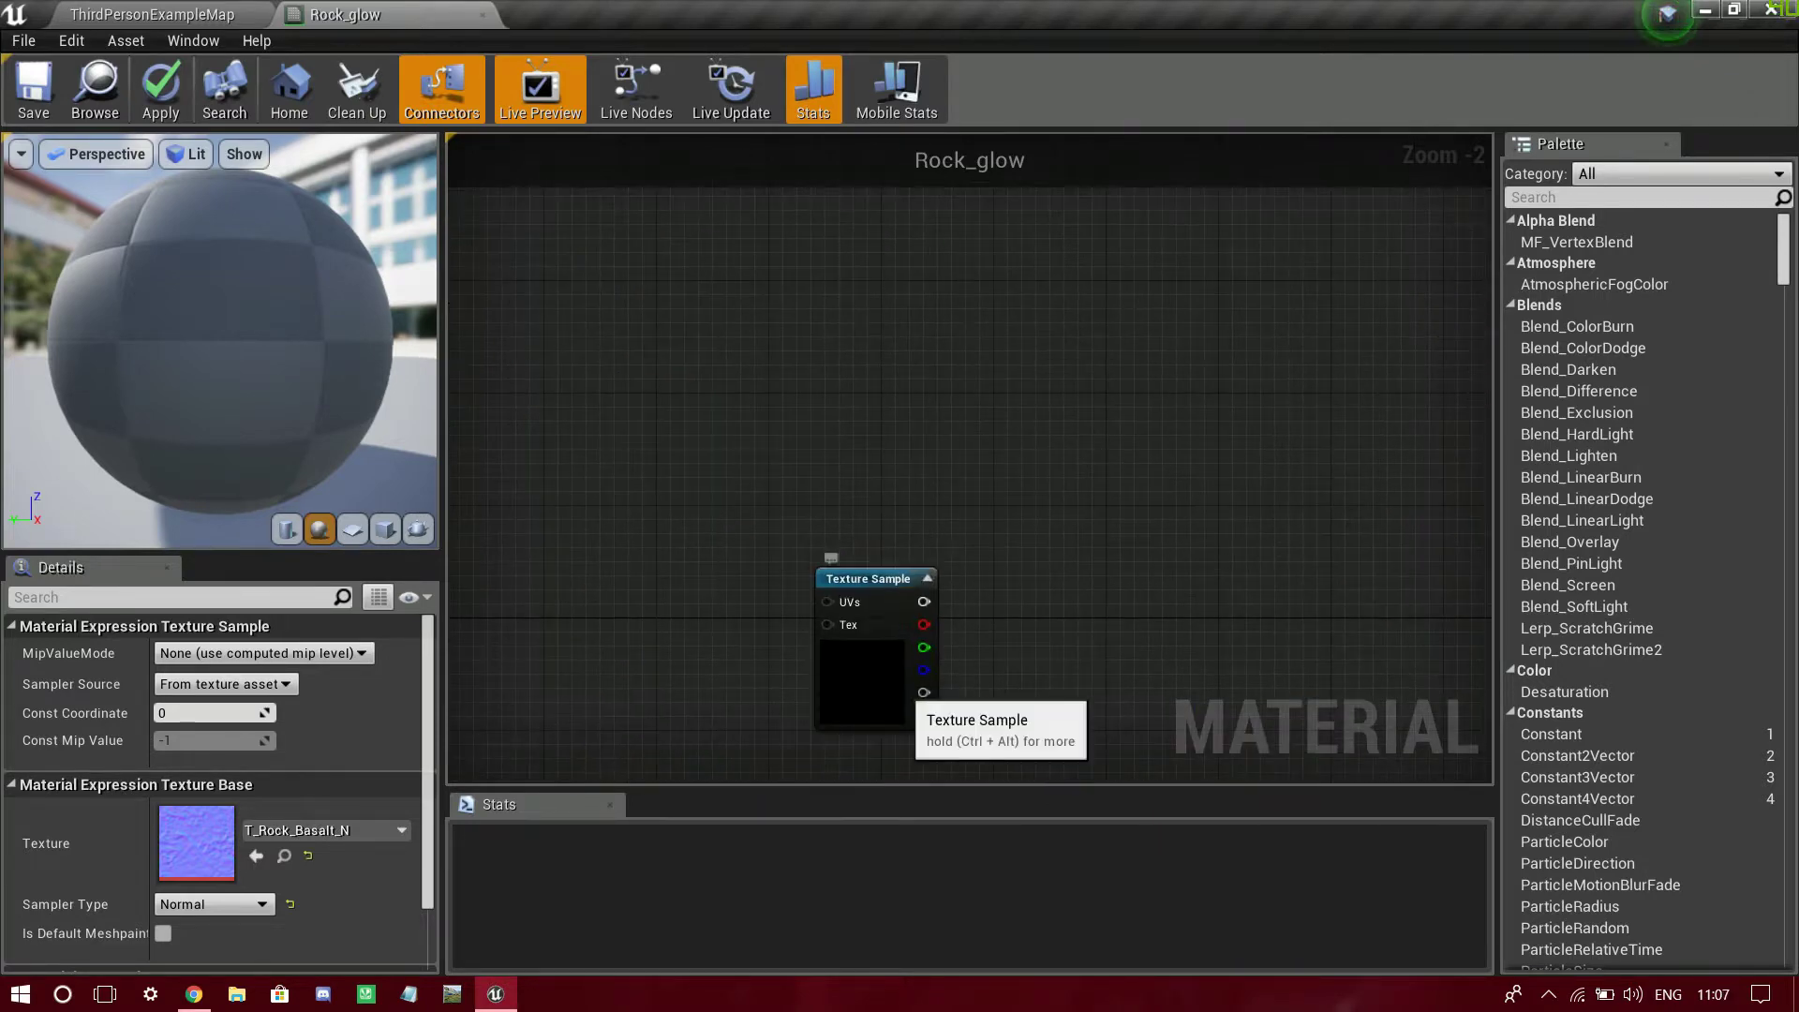
# - Assign the T_Rock_Basalt_D texture to the remaining empty Texture Sample
pyautogui.moveTo(857, 675); pyautogui.dragTo(741, 538)
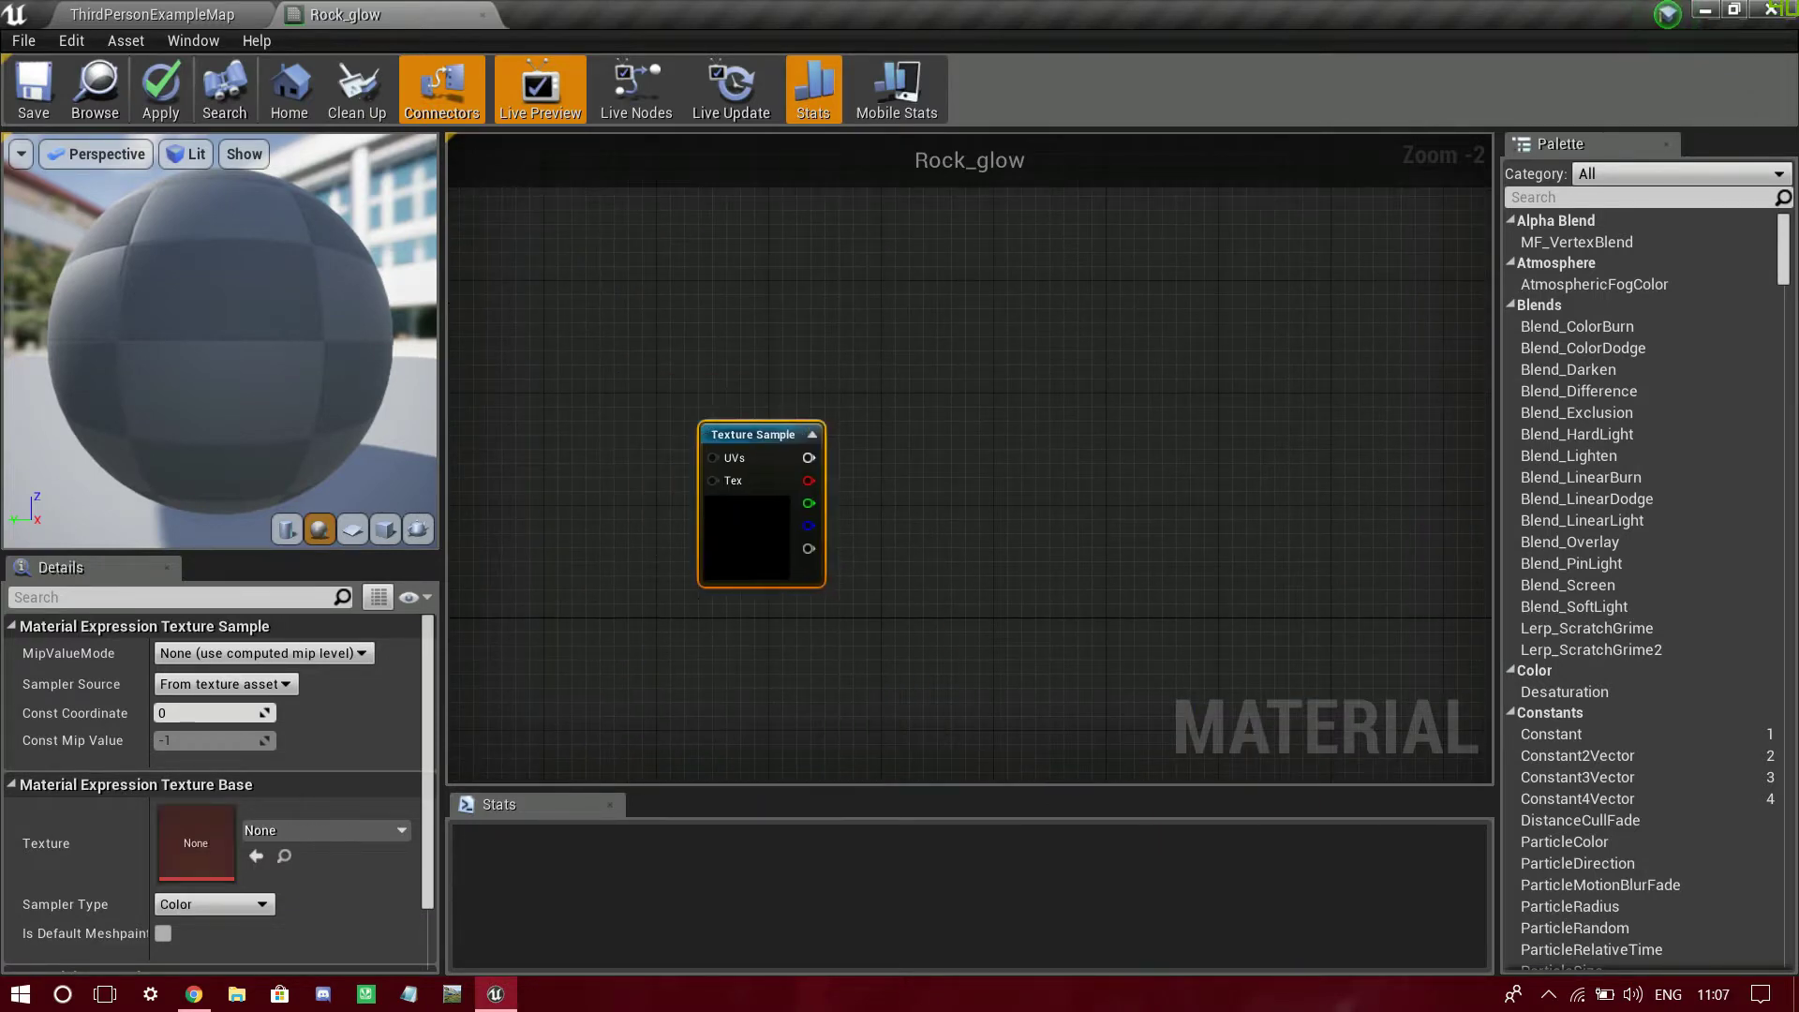
pyautogui.click(328, 830)
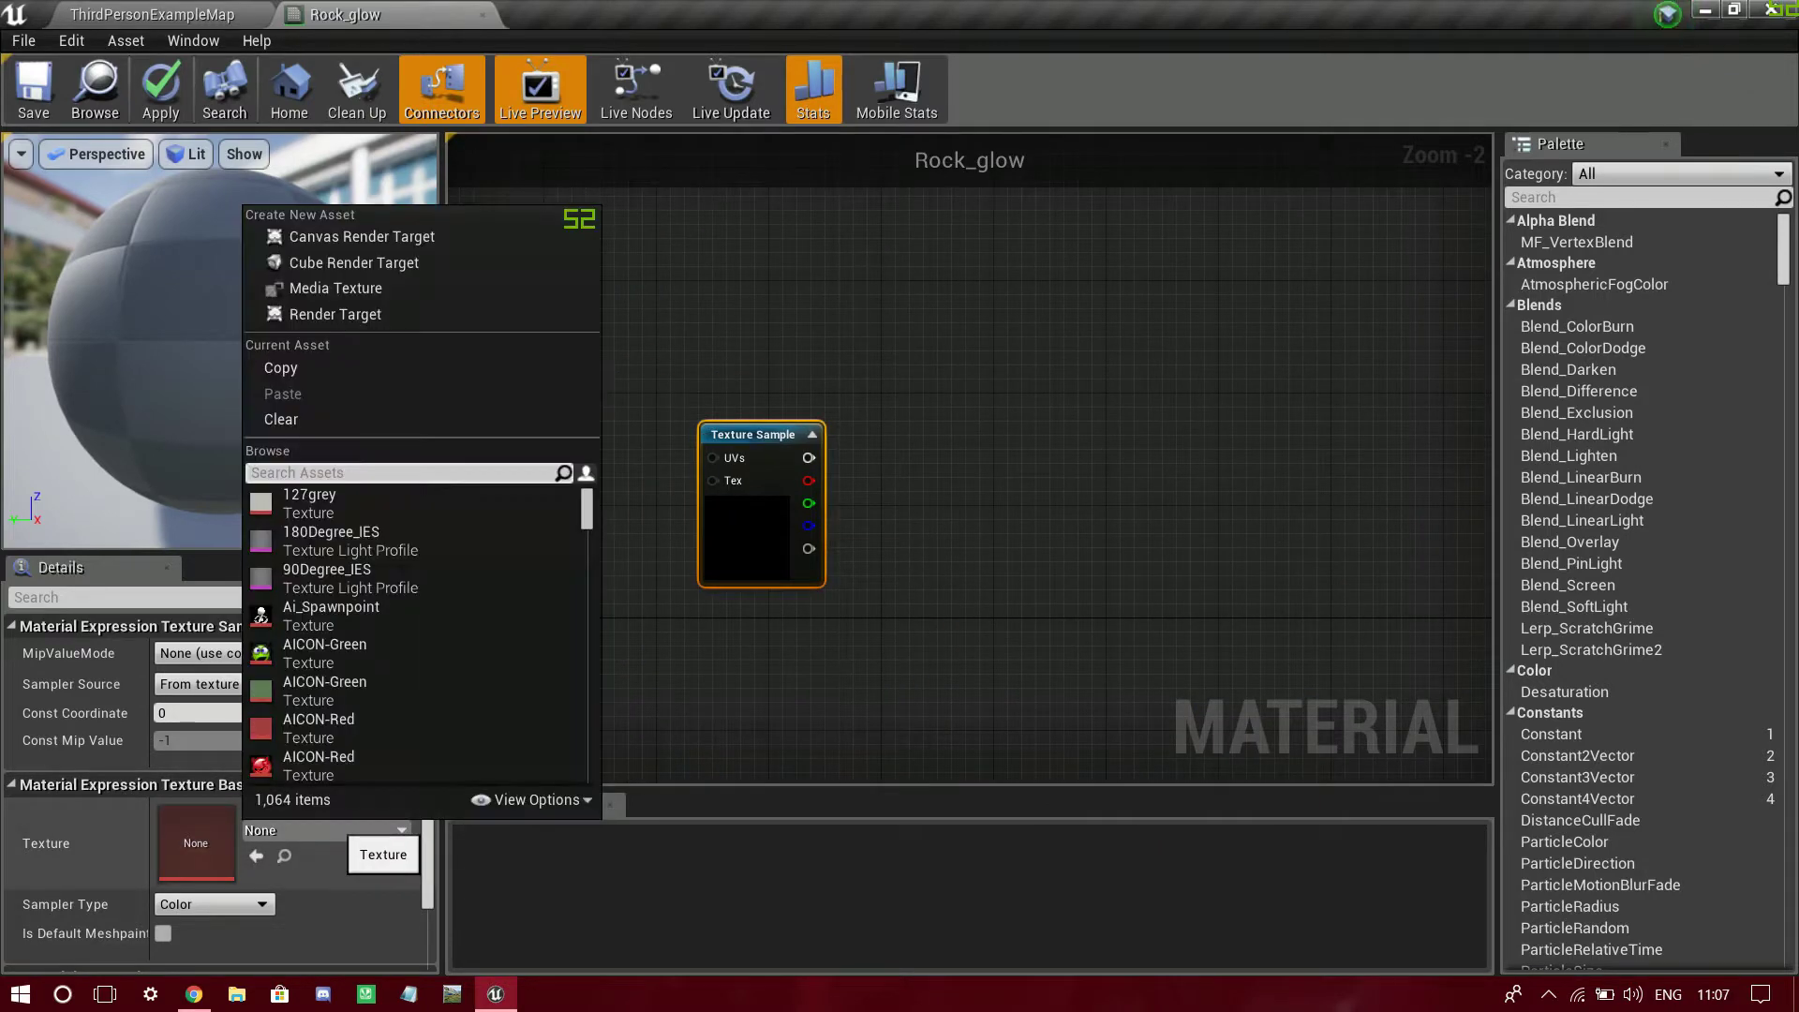
pyautogui.write('basalt')
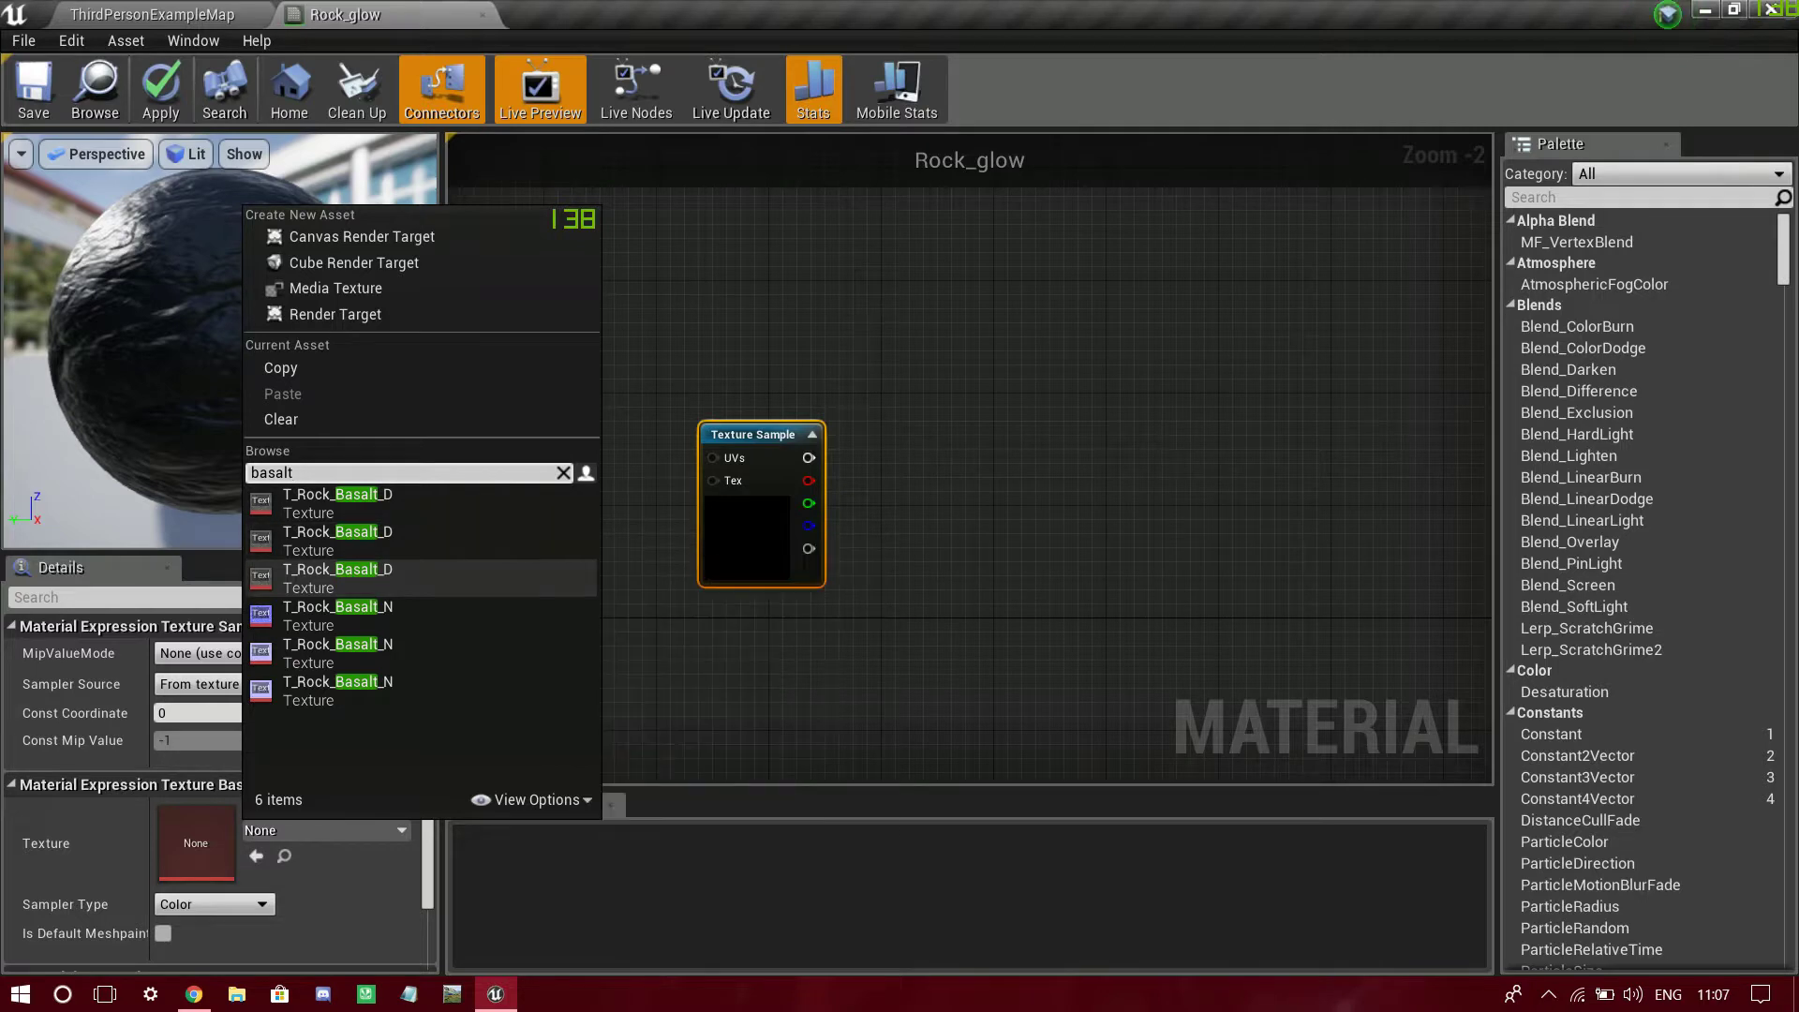
pyautogui.click(422, 503)
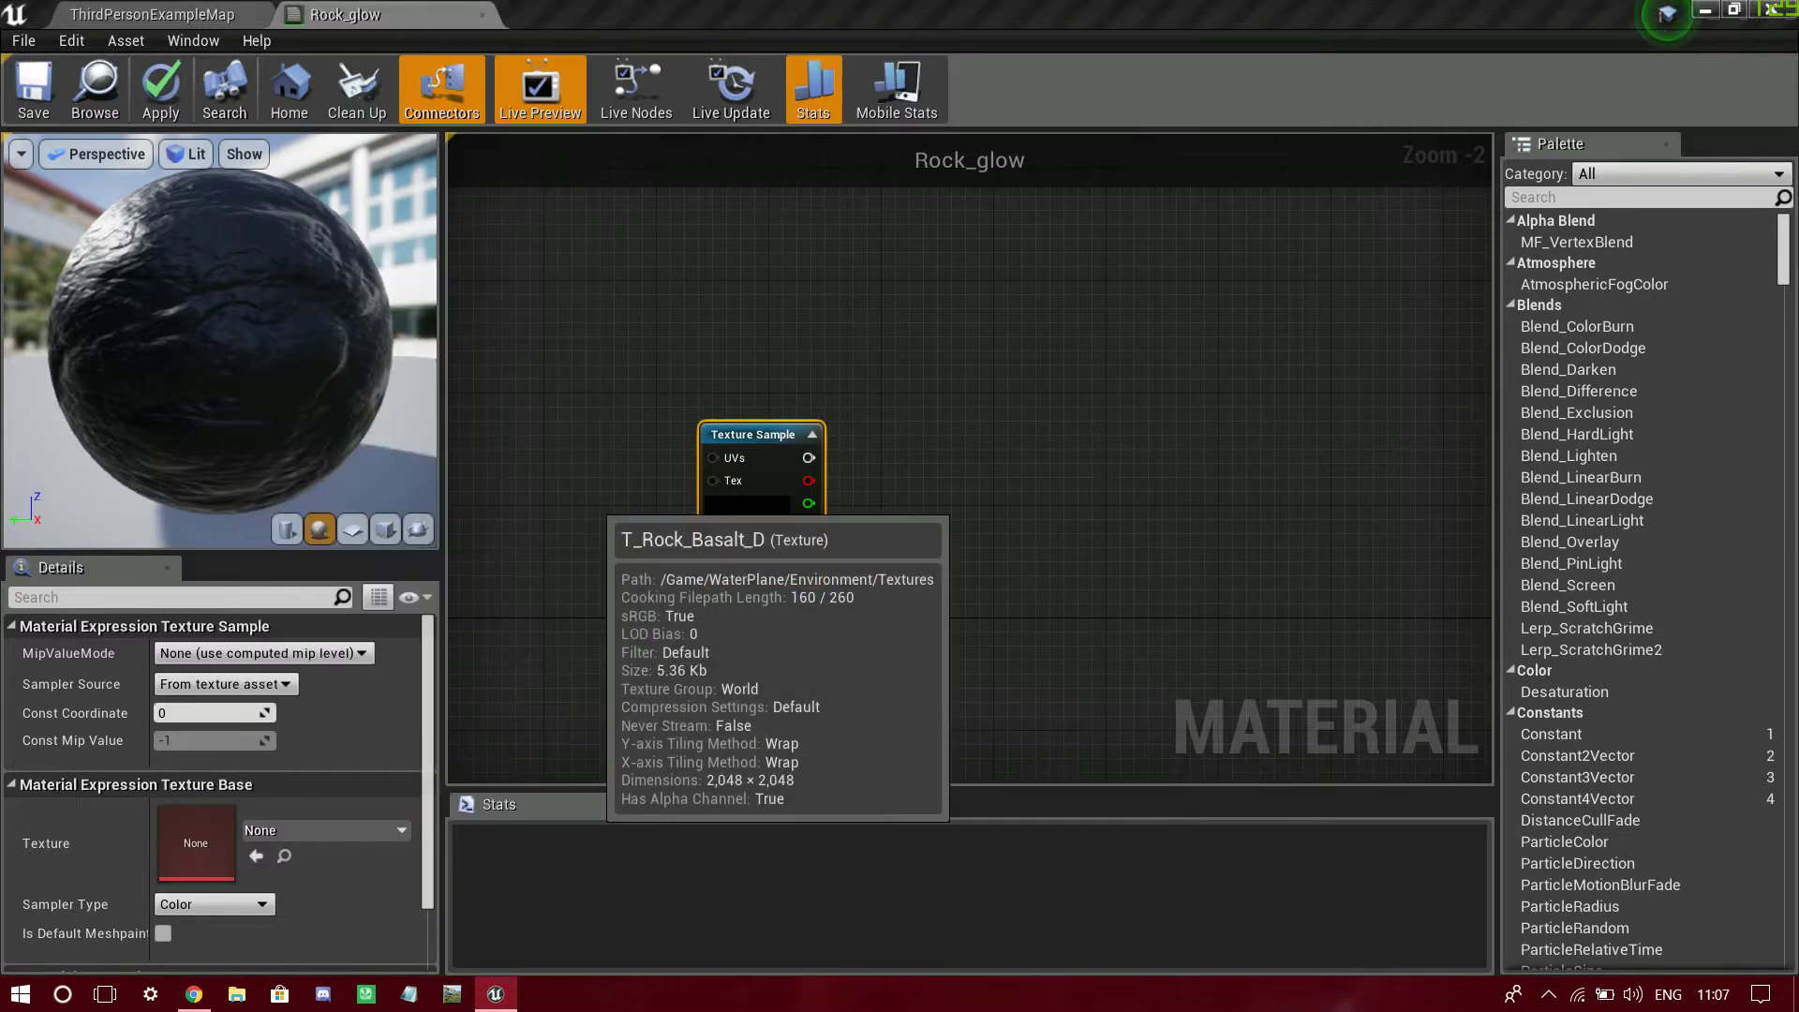
# - Connect the T_Rock_Basalt_D Texture Sample to the material's Base Color and move the node further away from it
pyautogui.moveTo(779, 560); pyautogui.dragTo(766, 631)
pyautogui.moveTo(1188, 651); pyautogui.dragTo(1229, 437, button='right')
pyautogui.moveTo(783, 290); pyautogui.dragTo(1137, 488)
pyautogui.moveTo(1191, 506); pyautogui.dragTo(805, 630, button='right')
pyautogui.moveTo(803, 633); pyautogui.dragTo(1344, 563)
pyautogui.moveTo(737, 705); pyautogui.dragTo(509, 624)
pyautogui.moveTo(1016, 617); pyautogui.dragTo(1249, 592, button='right')
pyautogui.moveTo(220, 341); pyautogui.dragTo(290, 403)
pyautogui.moveTo(1213, 361); pyautogui.dragTo(998, 479, button='right')
pyautogui.moveTo(219, 341); pyautogui.dragTo(183, 272)
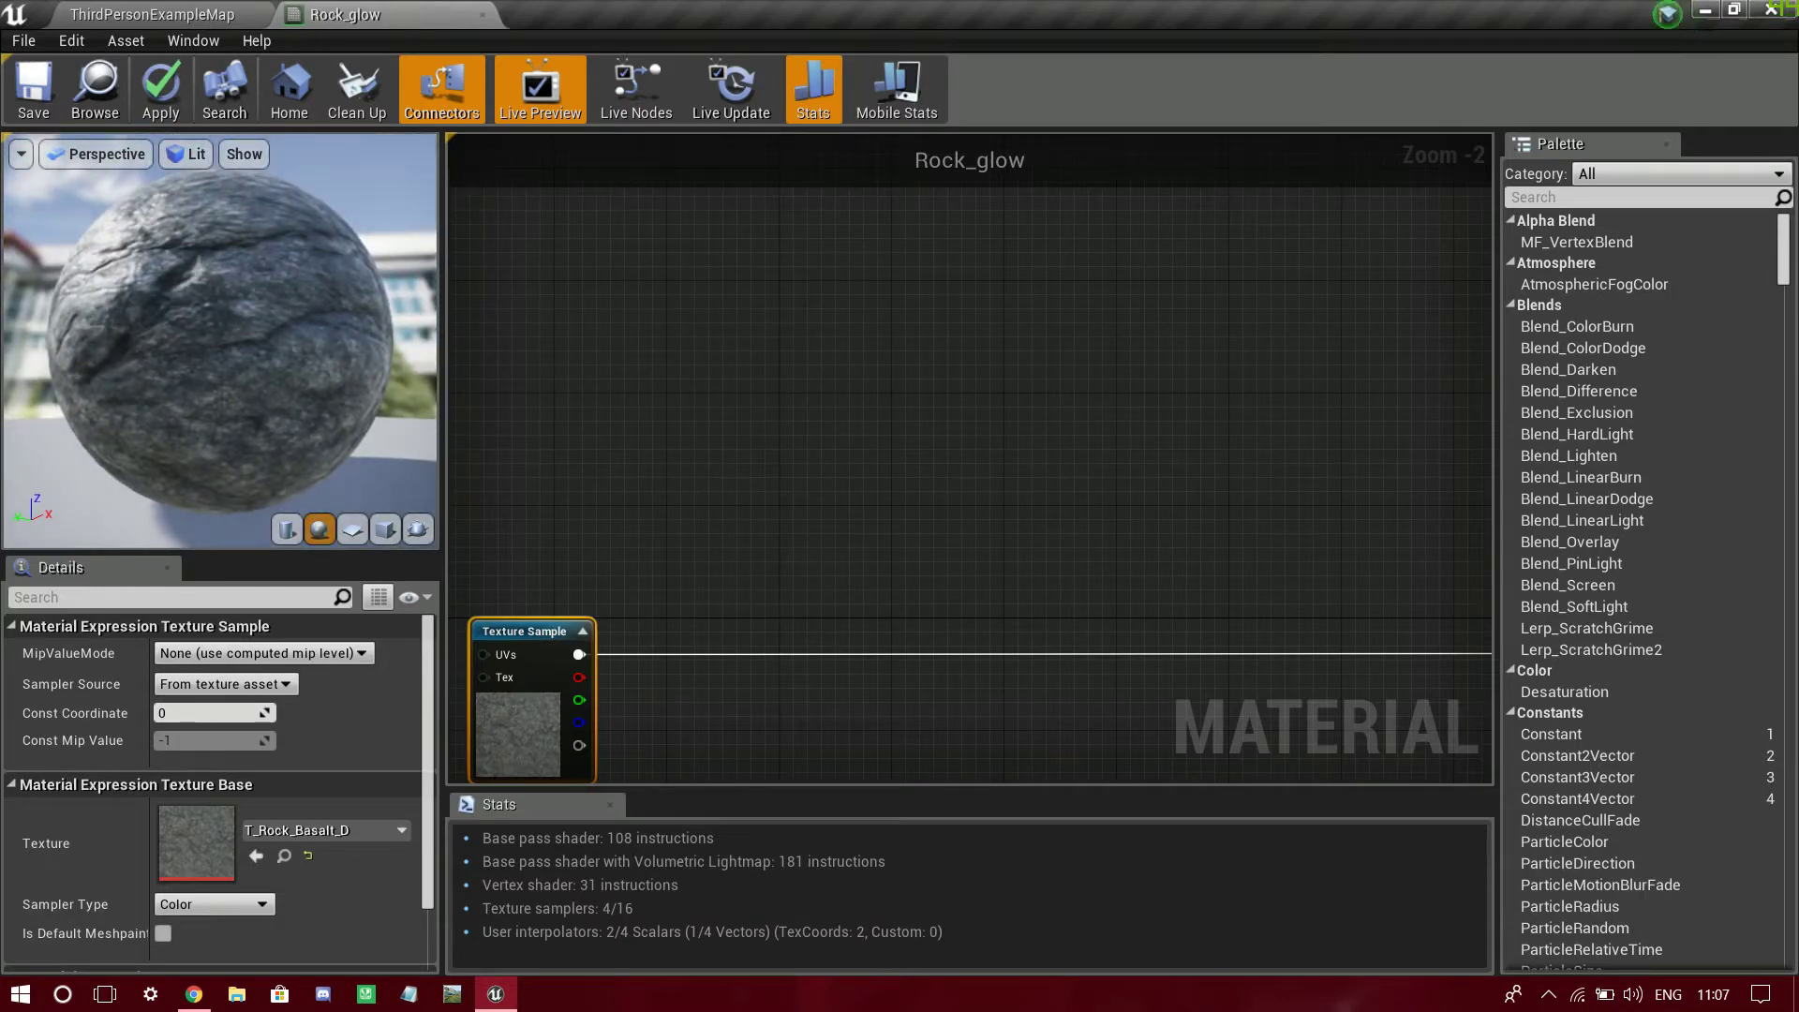
pyautogui.moveTo(220, 341); pyautogui.dragTo(245, 403)
pyautogui.moveTo(219, 341); pyautogui.dragTo(263, 385)
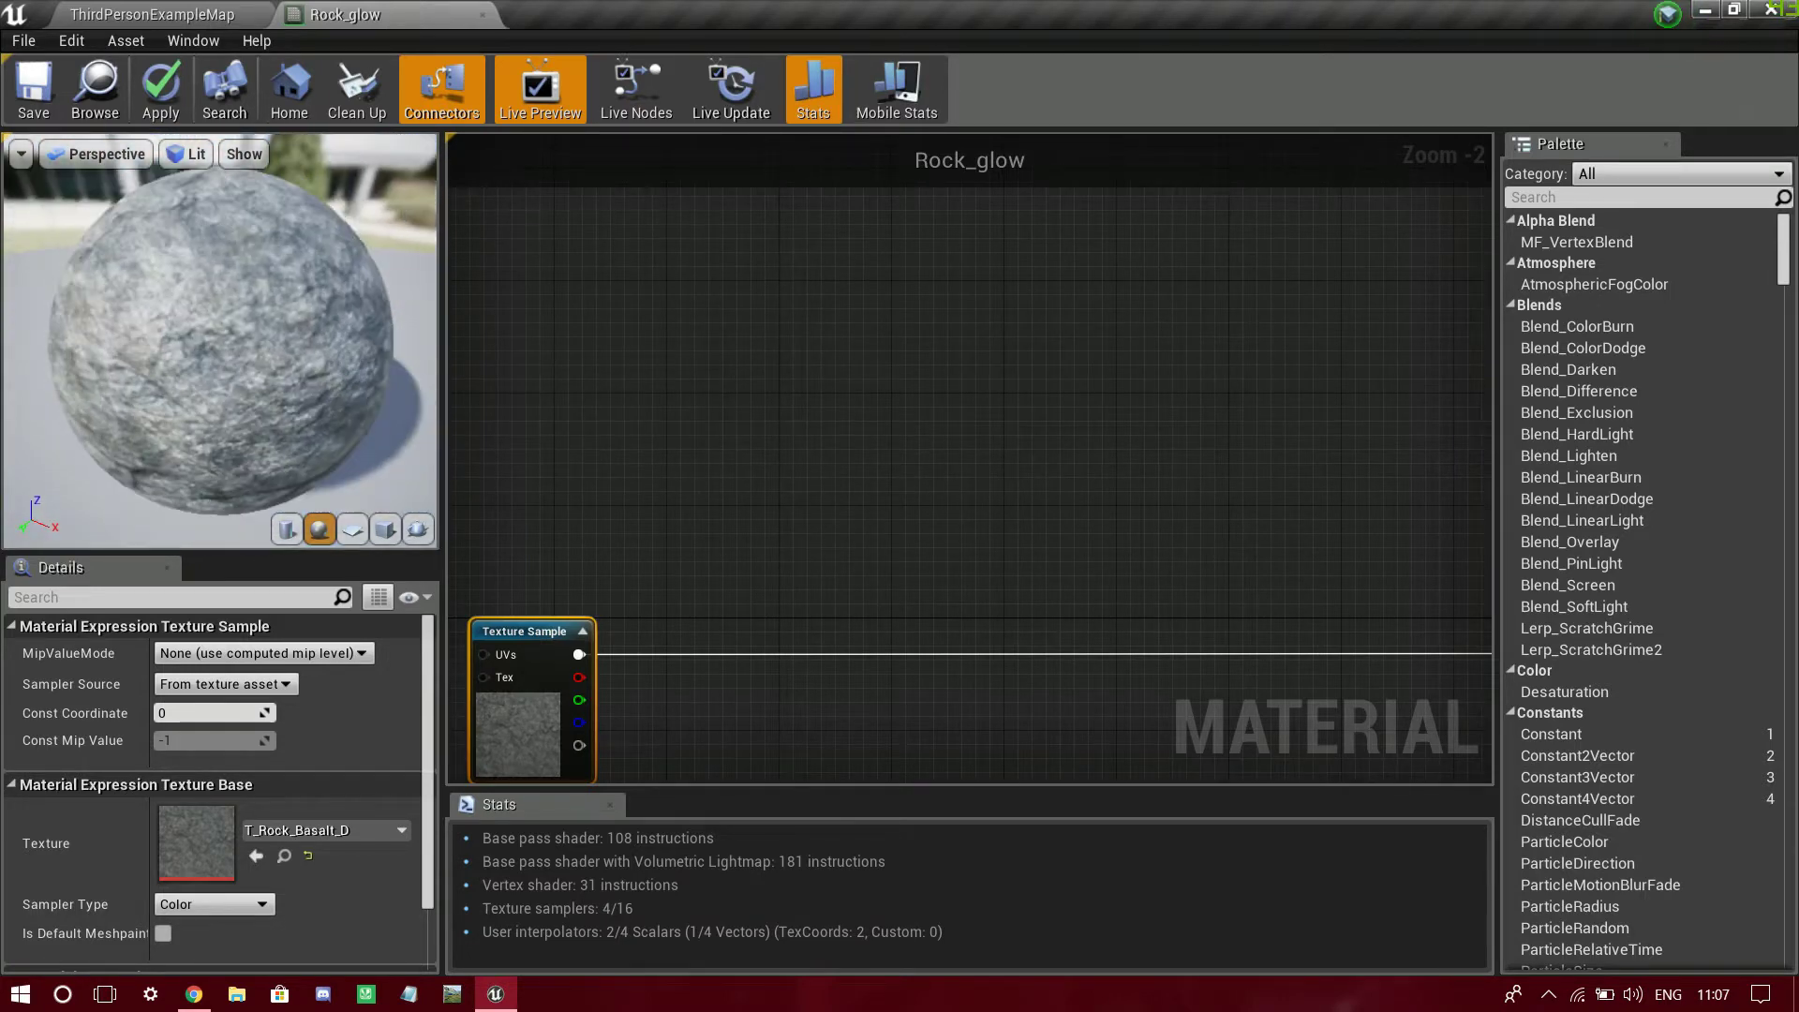
# - Add a Constant3Vector node above the basalt color texture and convert it to a parameter
pyautogui.press('Escape')
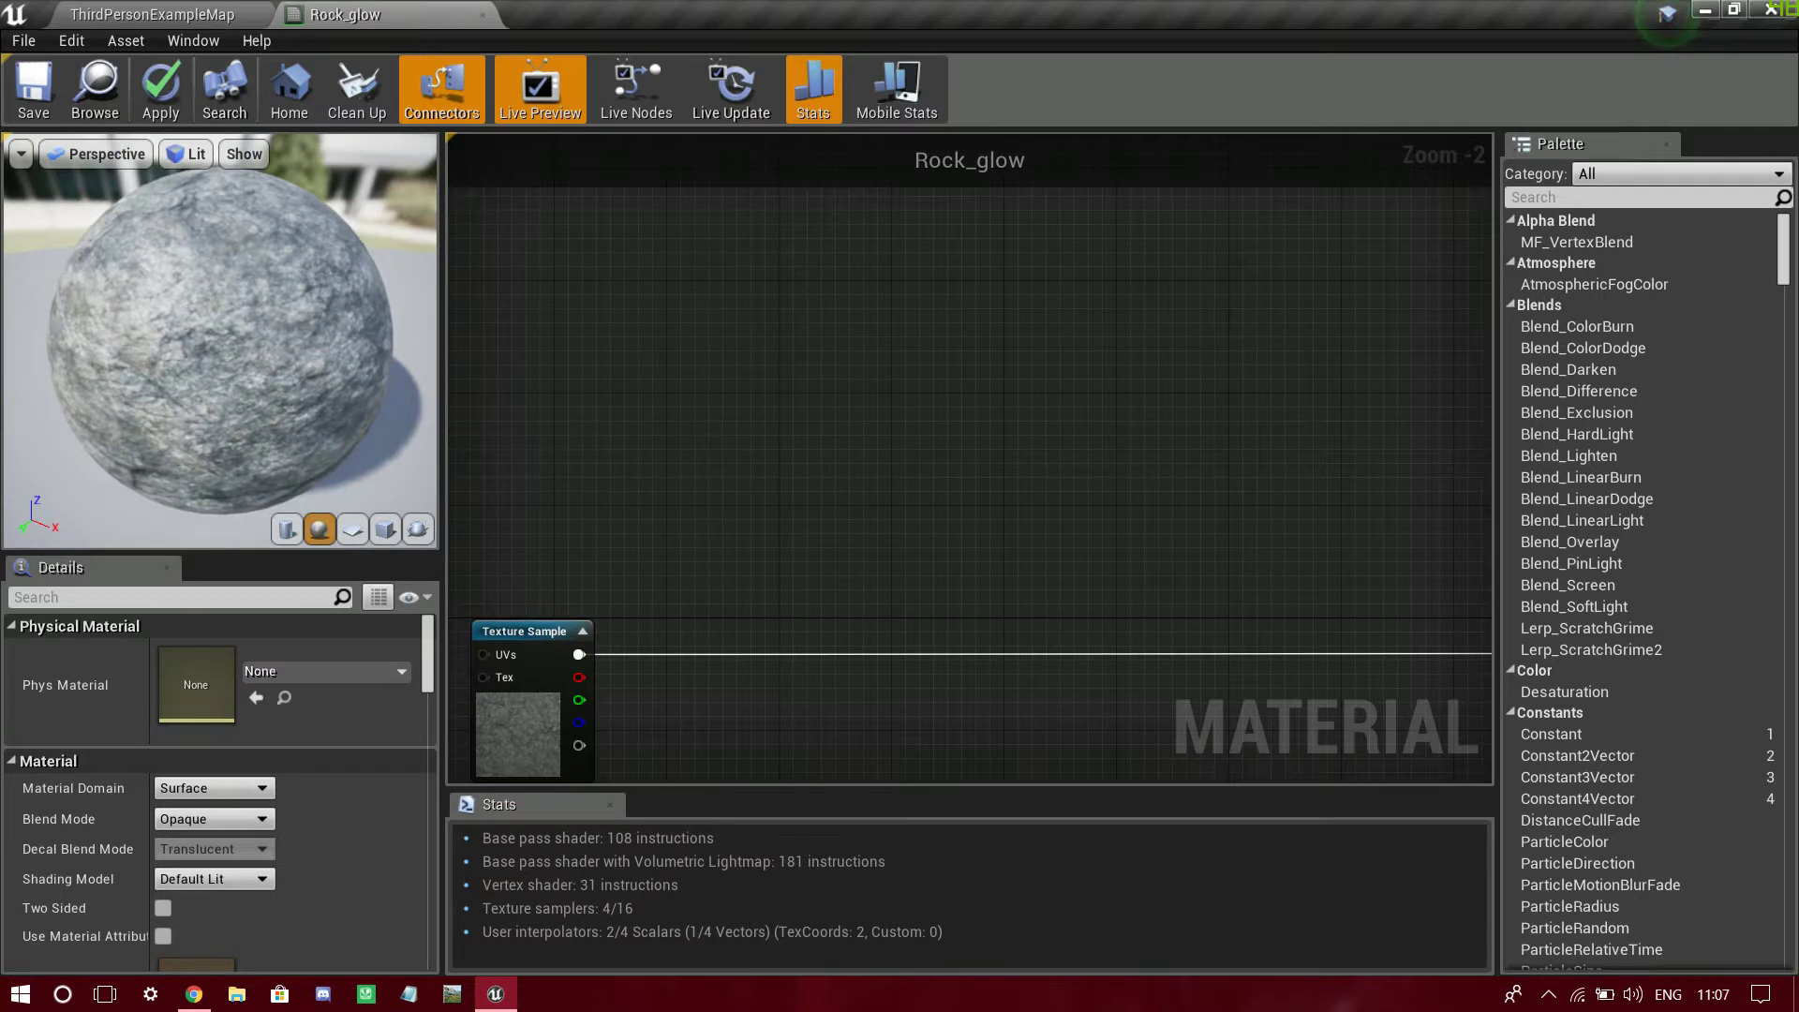
pyautogui.press('3')
pyautogui.click(811, 297)
pyautogui.press('Escape')
pyautogui.click(839, 366)
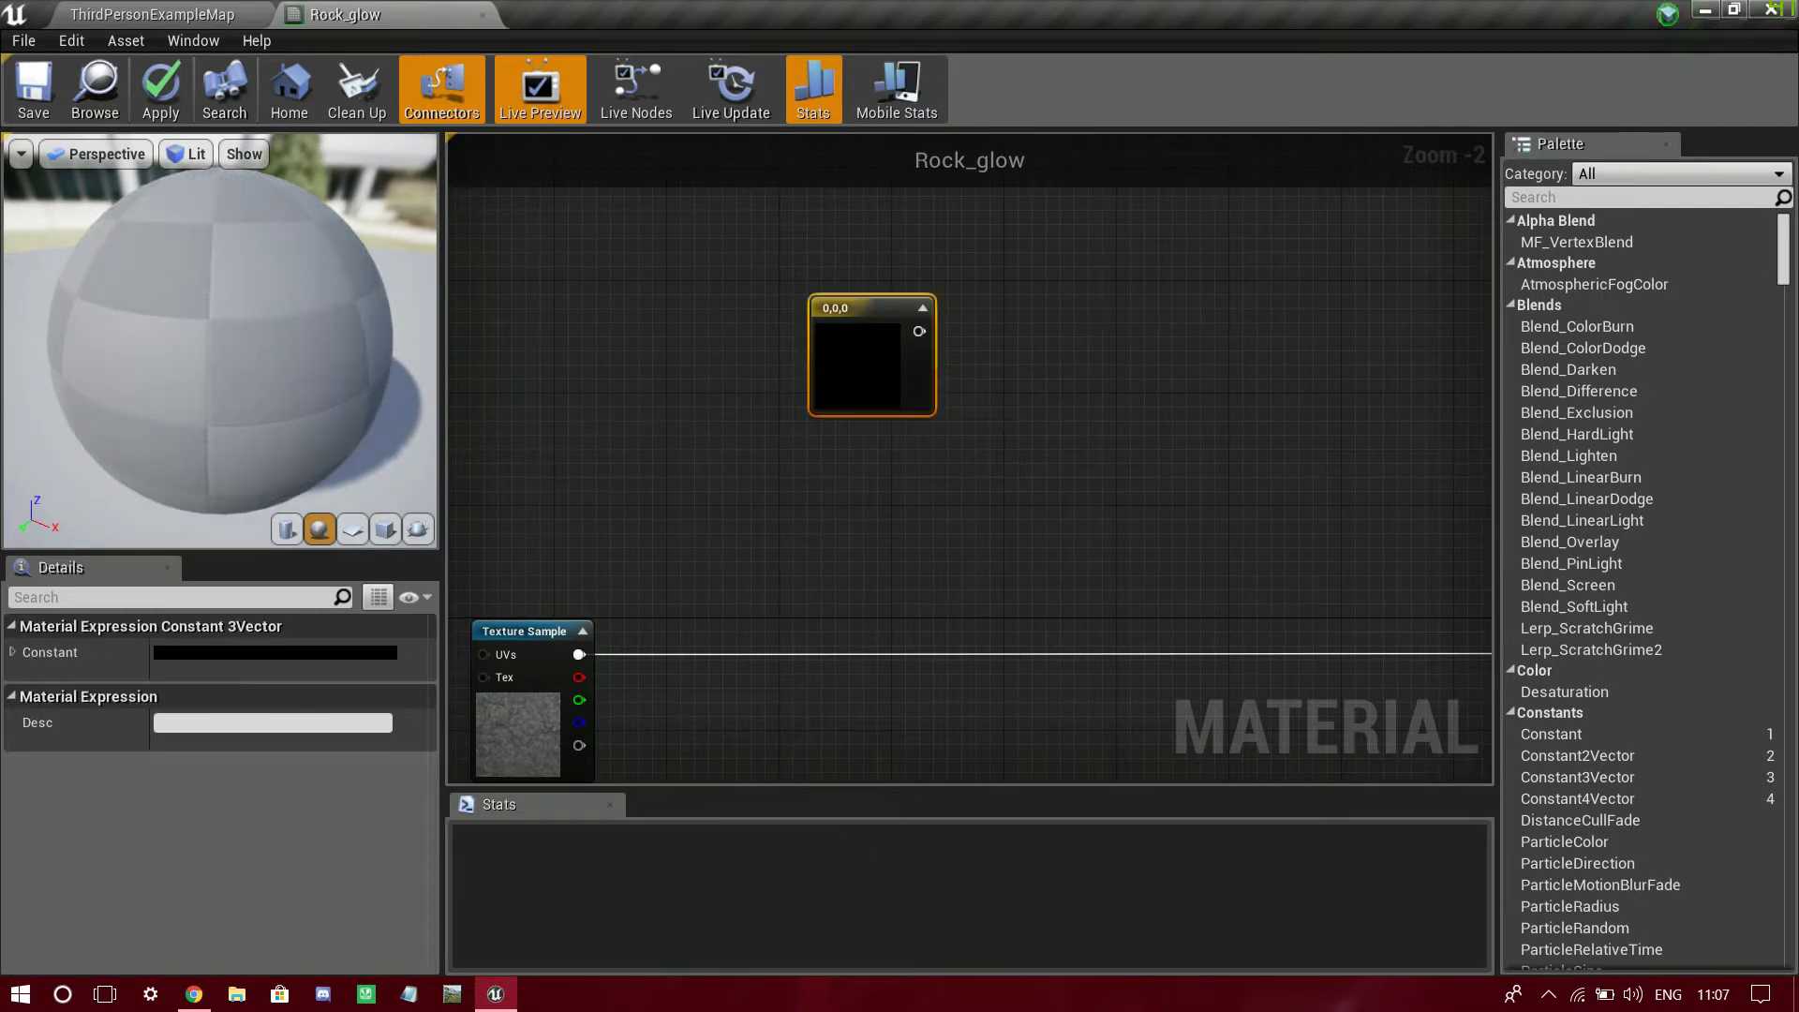
pyautogui.rightClick(885, 343)
pyautogui.click(1077, 353)
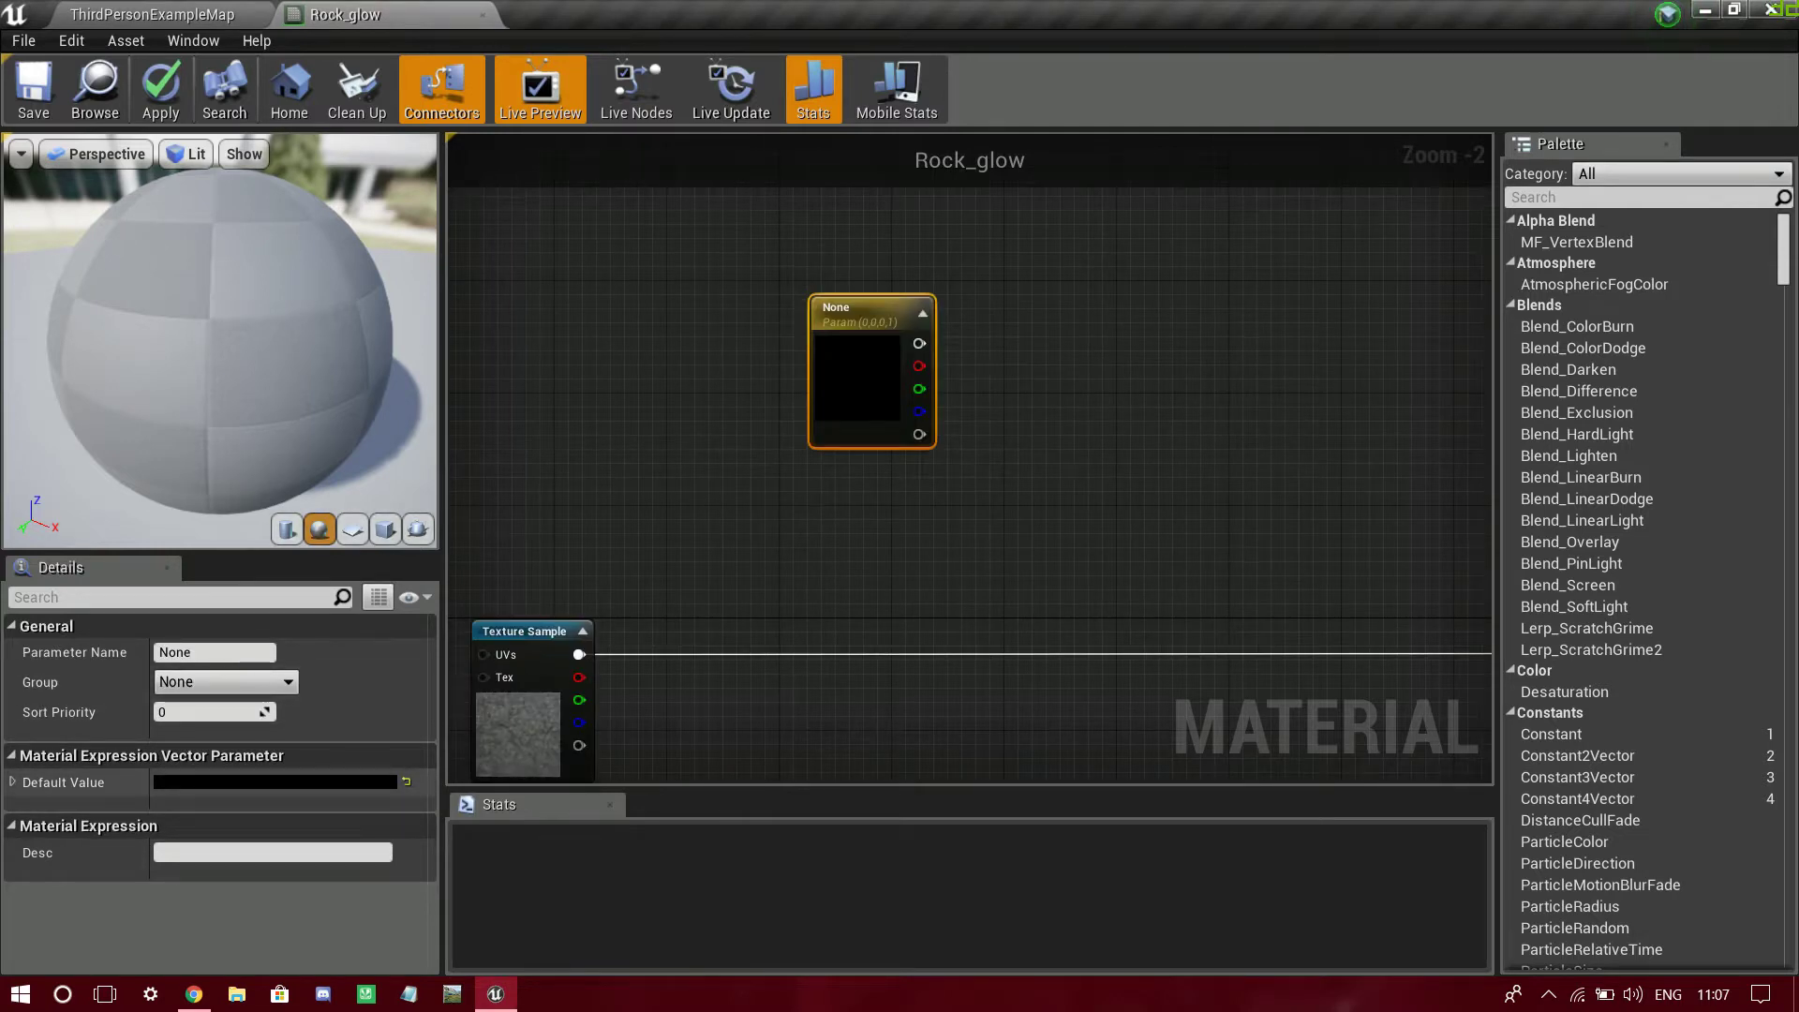
# - Pick a bright saturated yellow as the vector parameter's default value and connect the parameter to Emissive Color
pyautogui.click(275, 782)
pyautogui.click(442, 625)
pyautogui.moveTo(443, 625); pyautogui.dragTo(459, 623)
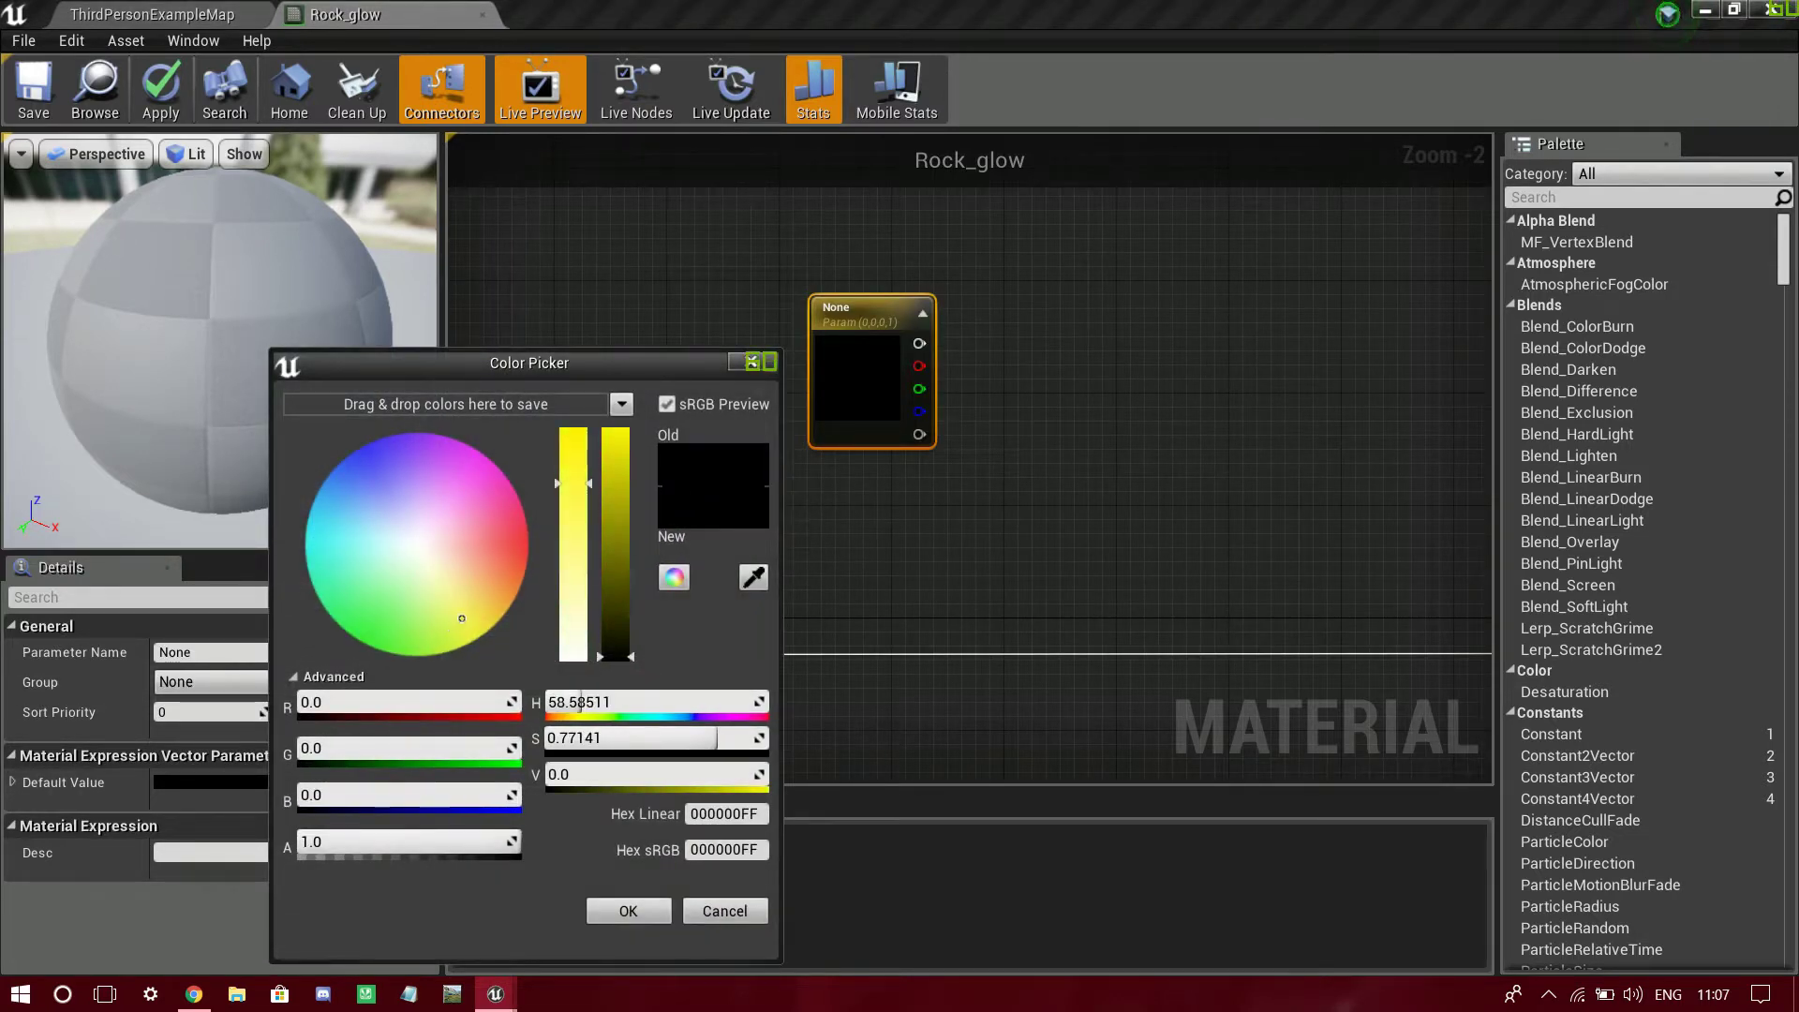
pyautogui.click(615, 436)
pyautogui.click(573, 470)
pyautogui.click(572, 435)
pyautogui.moveTo(821, 309); pyautogui.dragTo(1244, 478)
pyautogui.moveTo(1031, 441); pyautogui.dragTo(1471, 740, button='right')
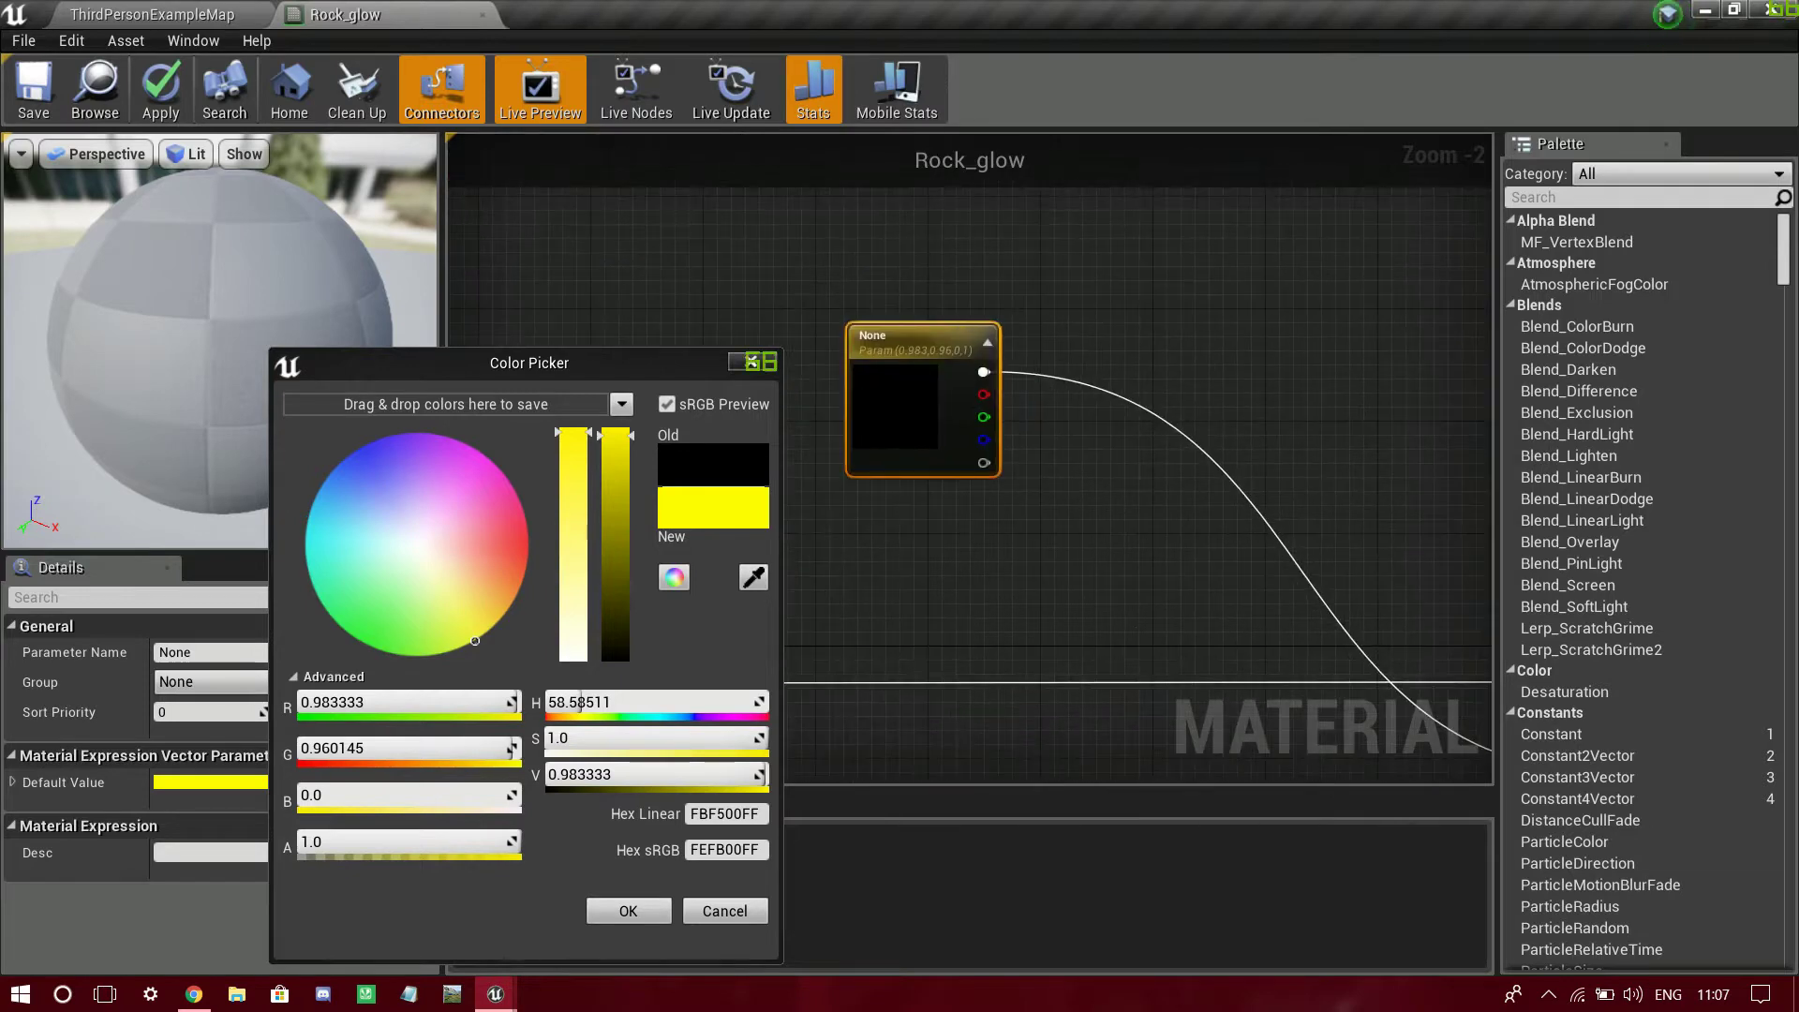
# - Change the vector parameter's default color to a saturated orange-red, linear hex FB1400FF
pyautogui.moveTo(498, 595); pyautogui.dragTo(502, 590)
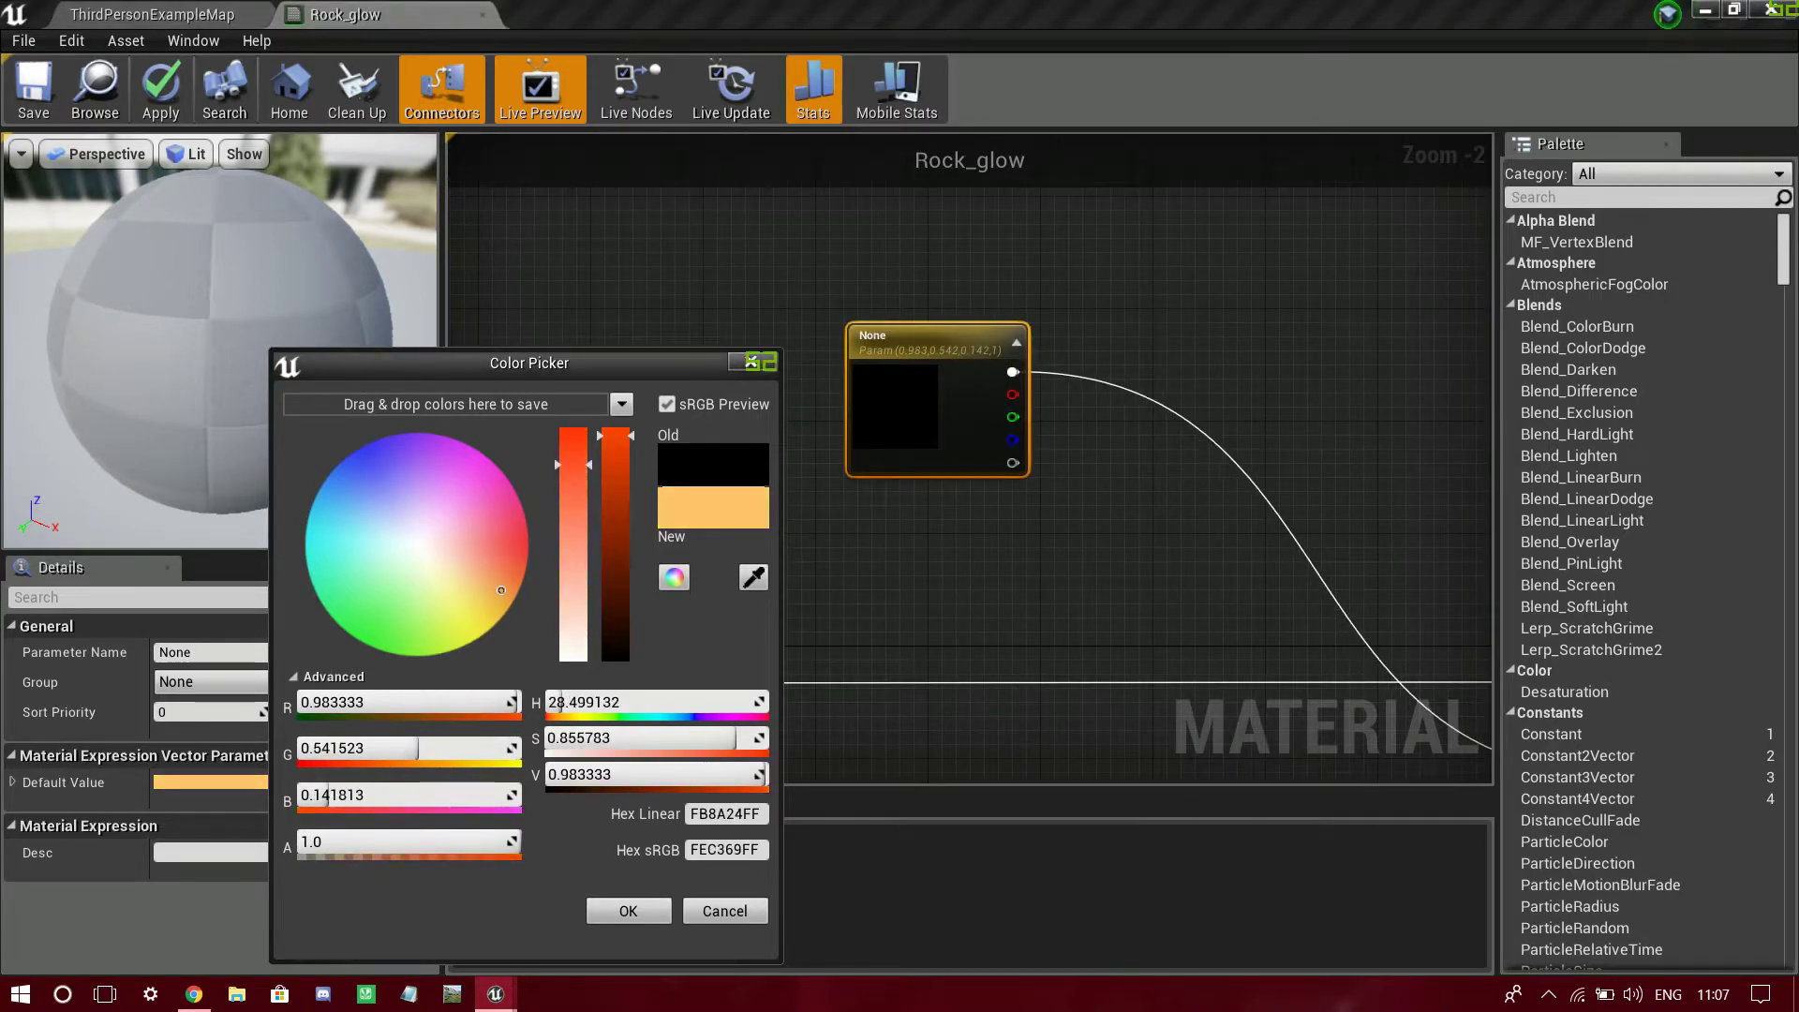
pyautogui.moveTo(573, 463); pyautogui.dragTo(574, 433)
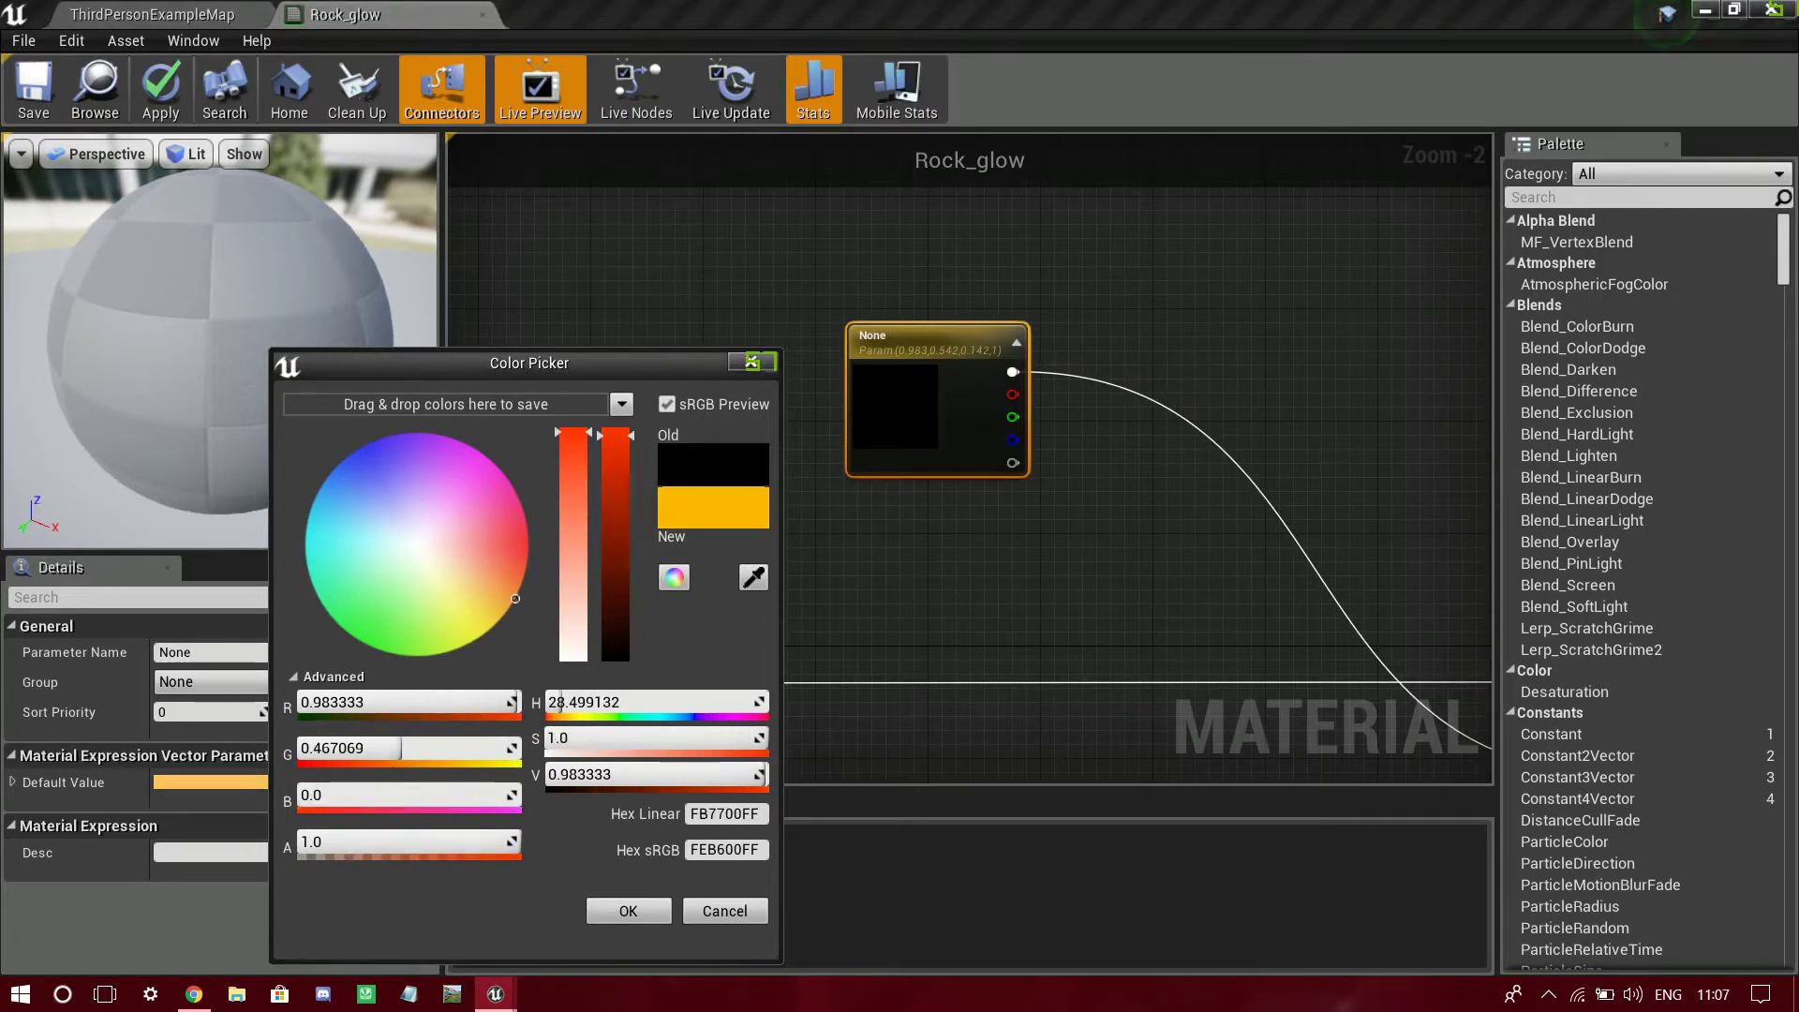
pyautogui.moveTo(515, 598); pyautogui.dragTo(528, 554)
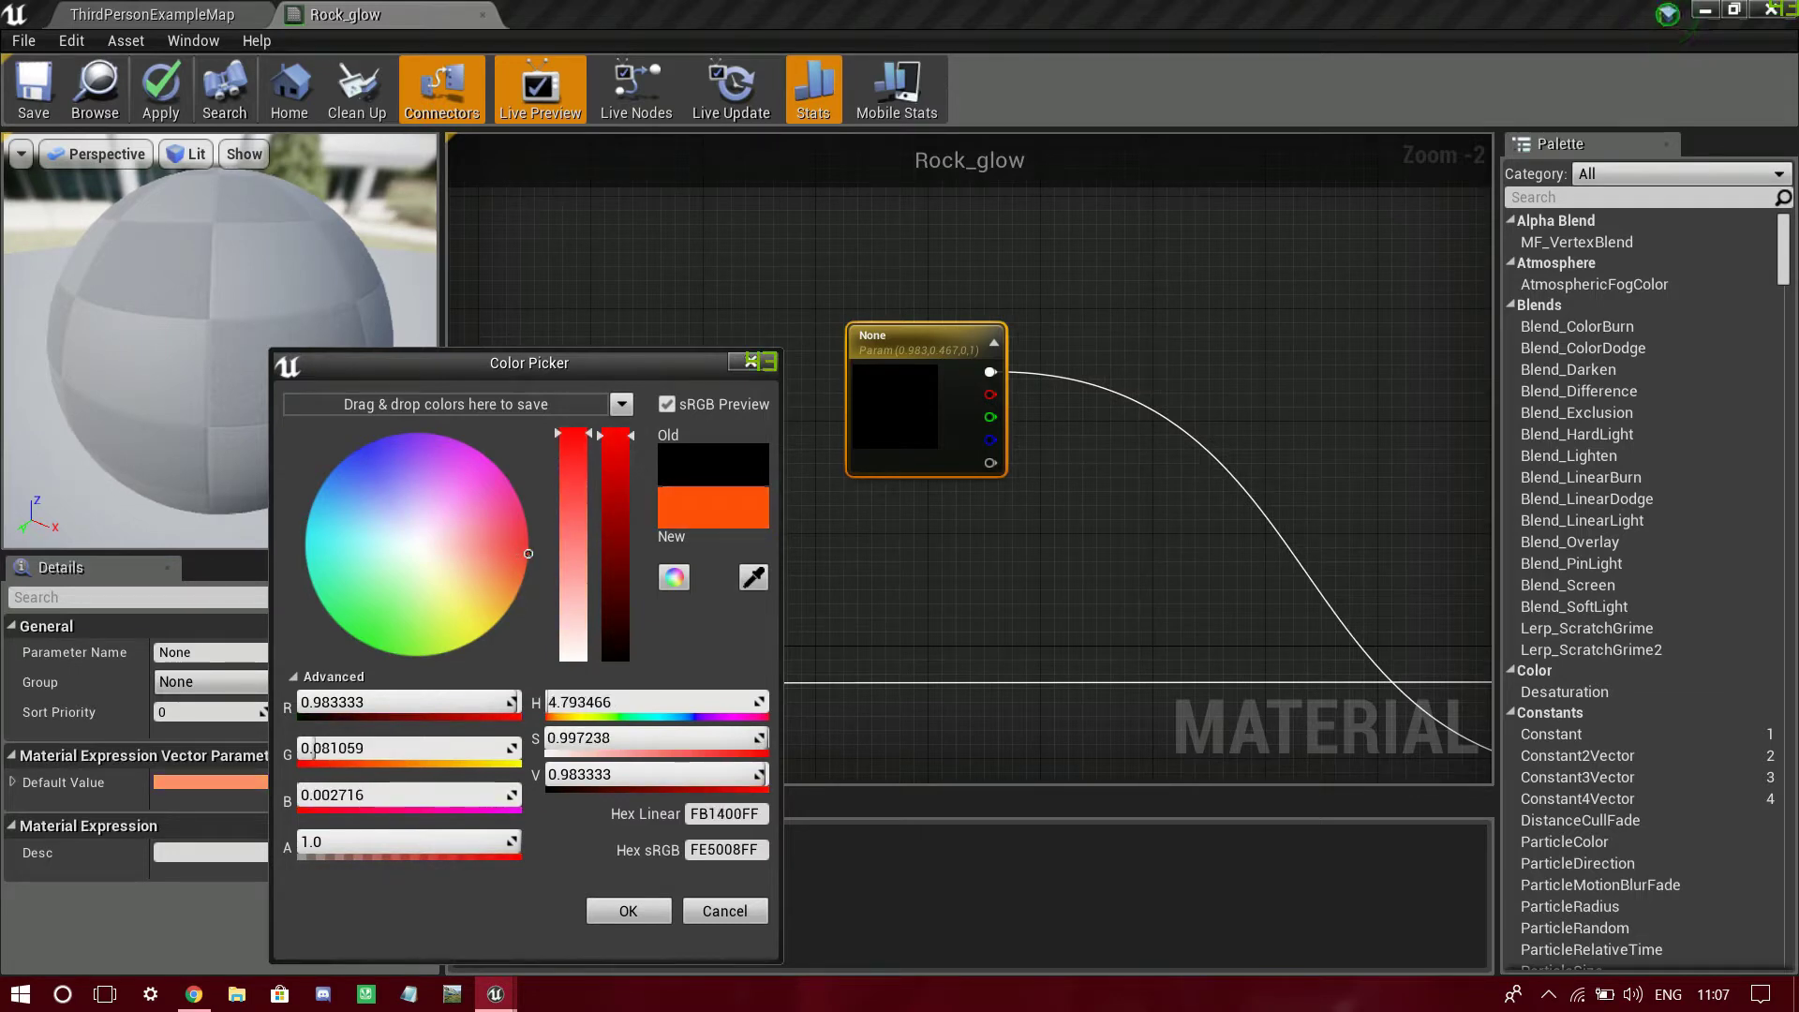
pyautogui.click(628, 911)
# - Disconnect the vector parameter from the material's Emissive Color input
pyautogui.moveTo(886, 437); pyautogui.dragTo(372, 238, button='right')
pyautogui.keyDown('alt'); pyautogui.click(1116, 570); pyautogui.keyUp('alt')
pyautogui.moveTo(937, 422); pyautogui.dragTo(1200, 674, button='right')
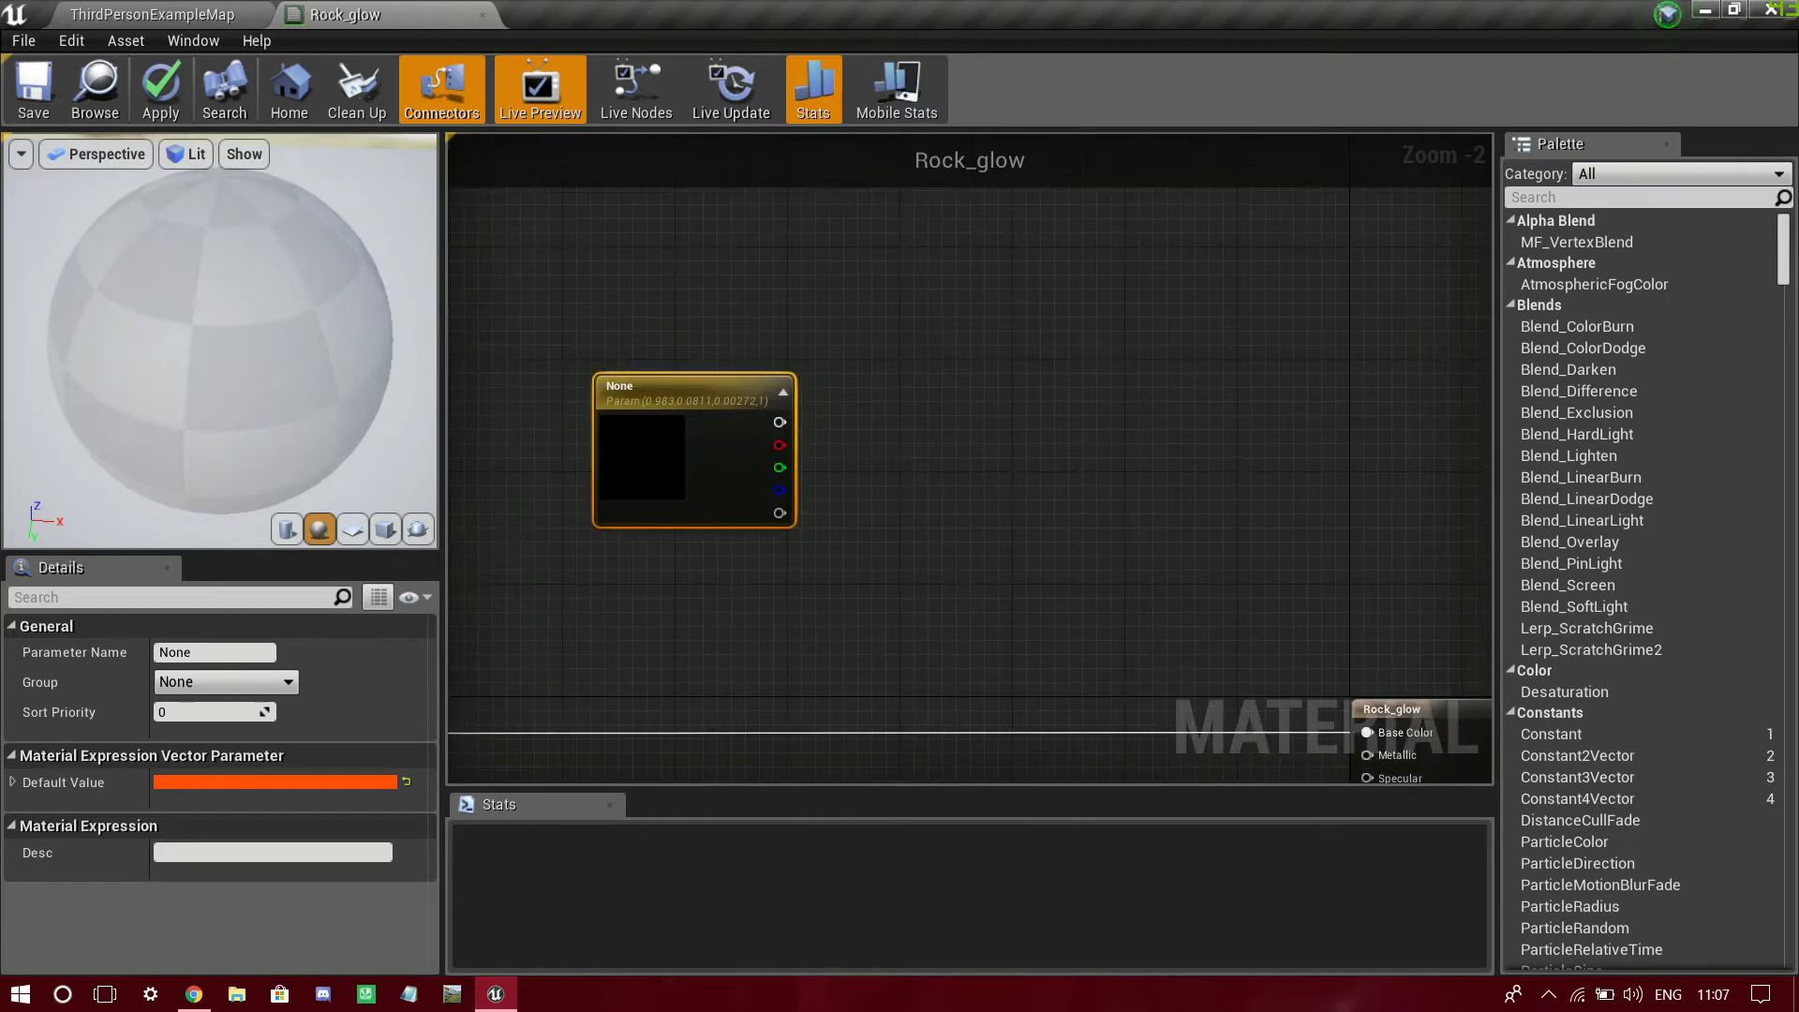
# - Name the orange-red vector parameter Emission Color
pyautogui.click(232, 652)
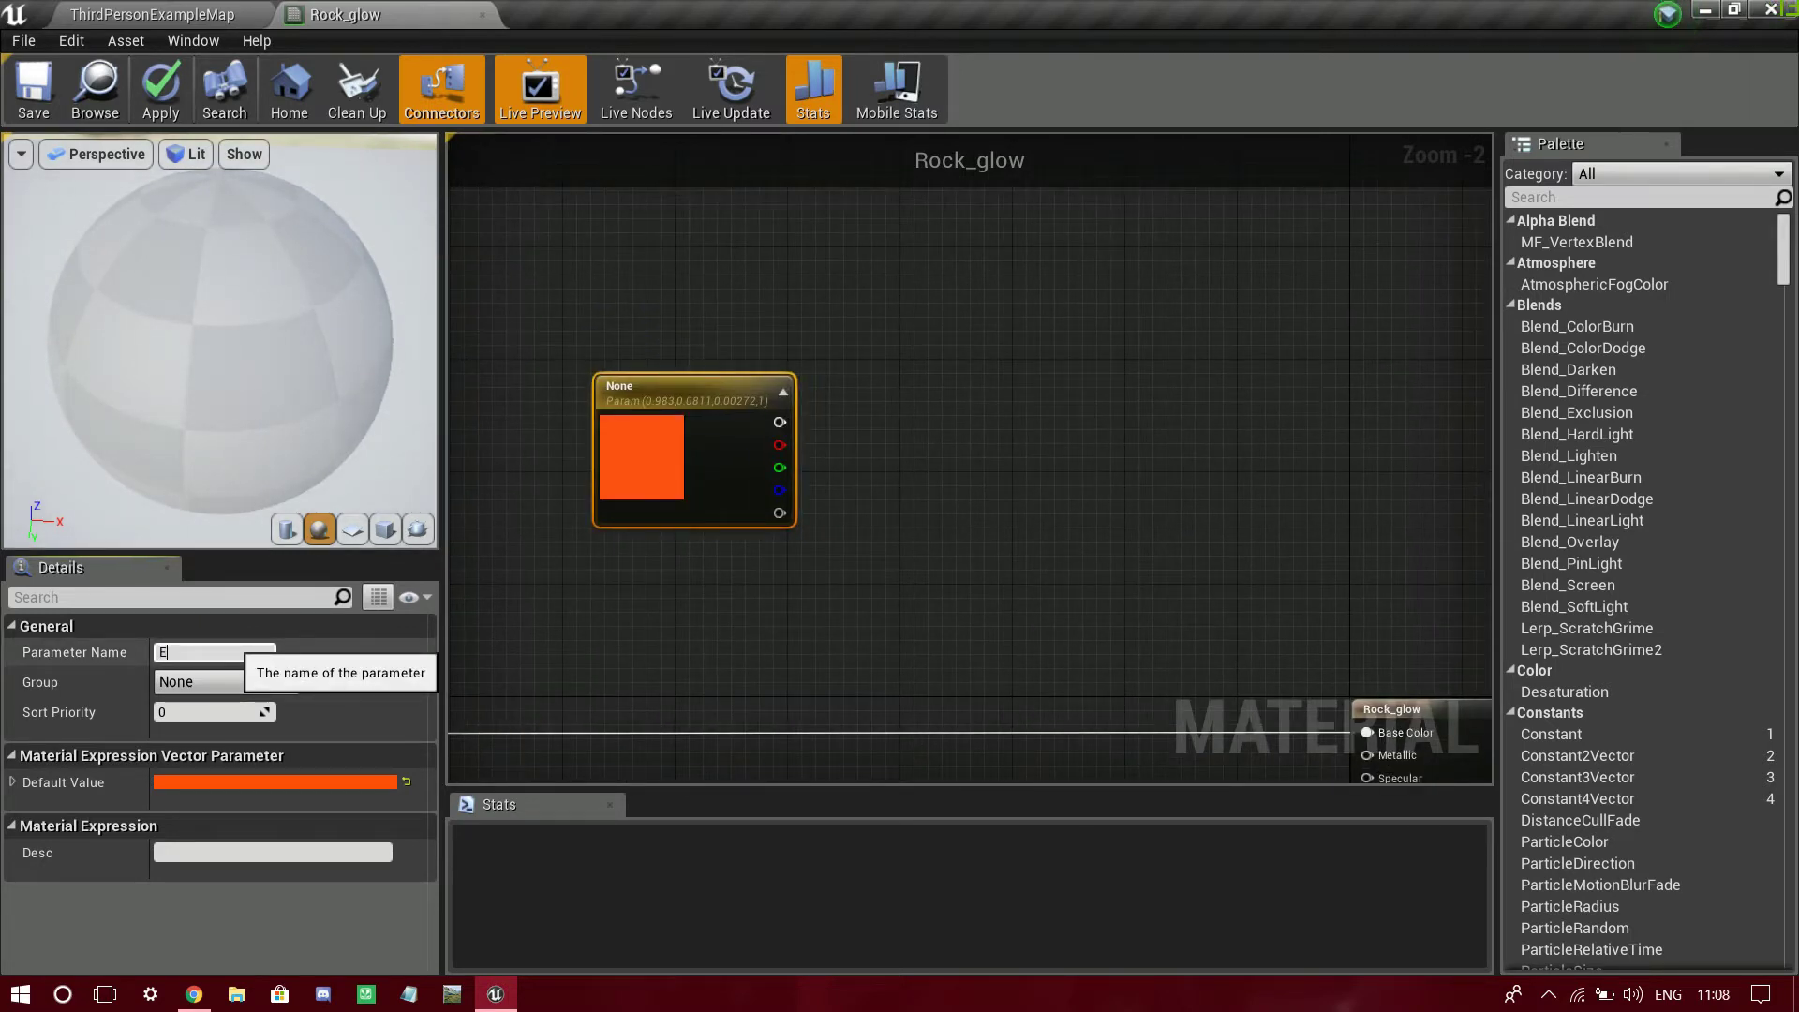
pyautogui.write('Emission Color')
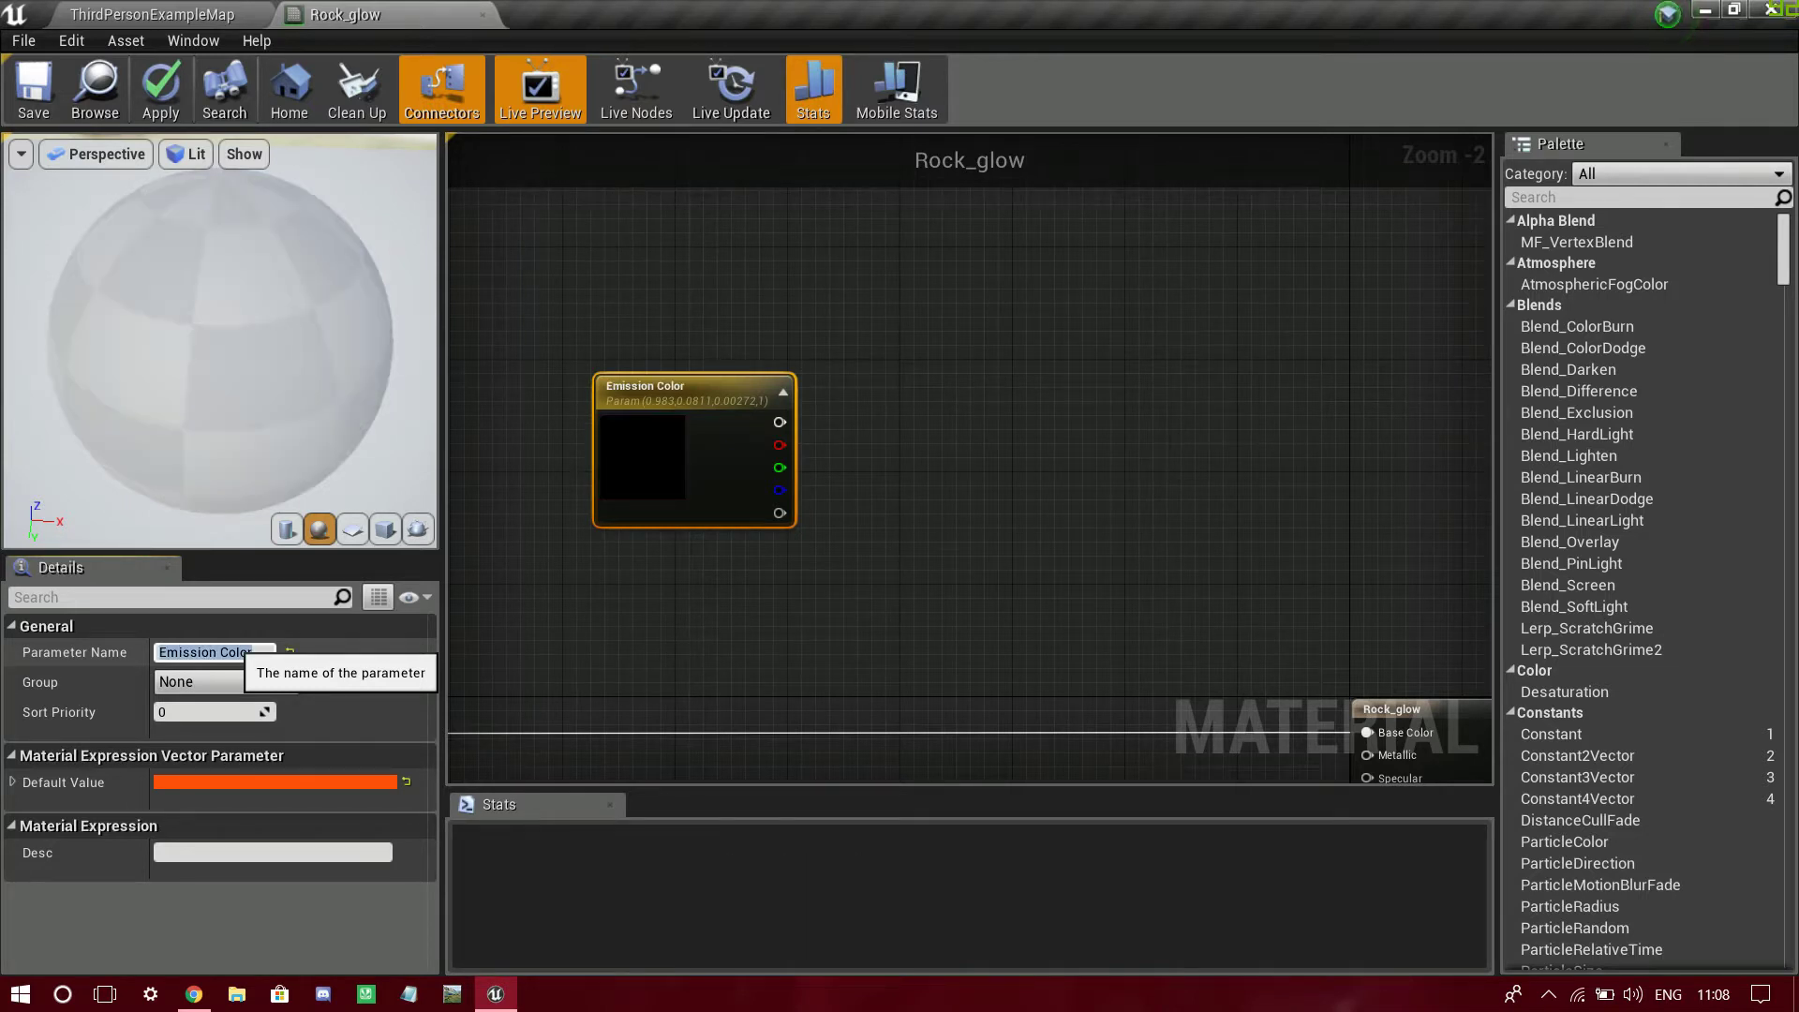
pyautogui.press('Return')
pyautogui.scroll(-7, 1184, 335)
pyautogui.scroll(5, 1021, 449)
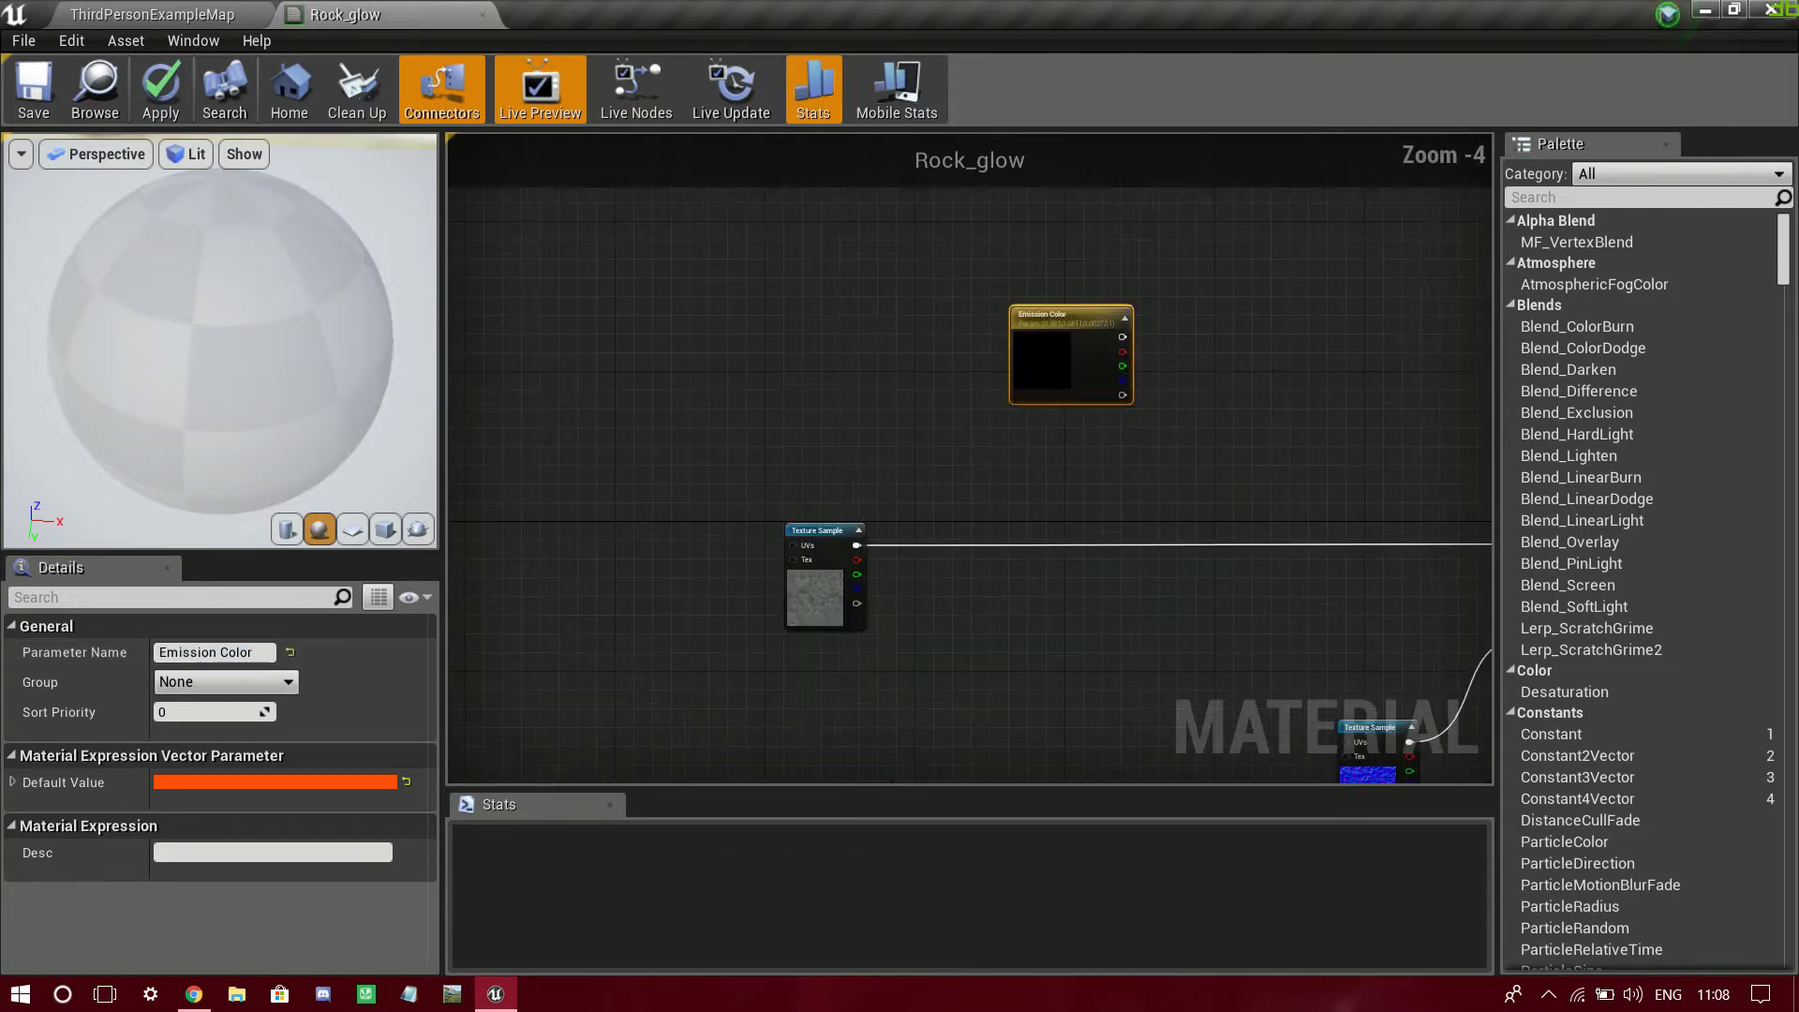
pyautogui.scroll(4, 905, 339)
pyautogui.moveTo(791, 272); pyautogui.dragTo(1085, 534)
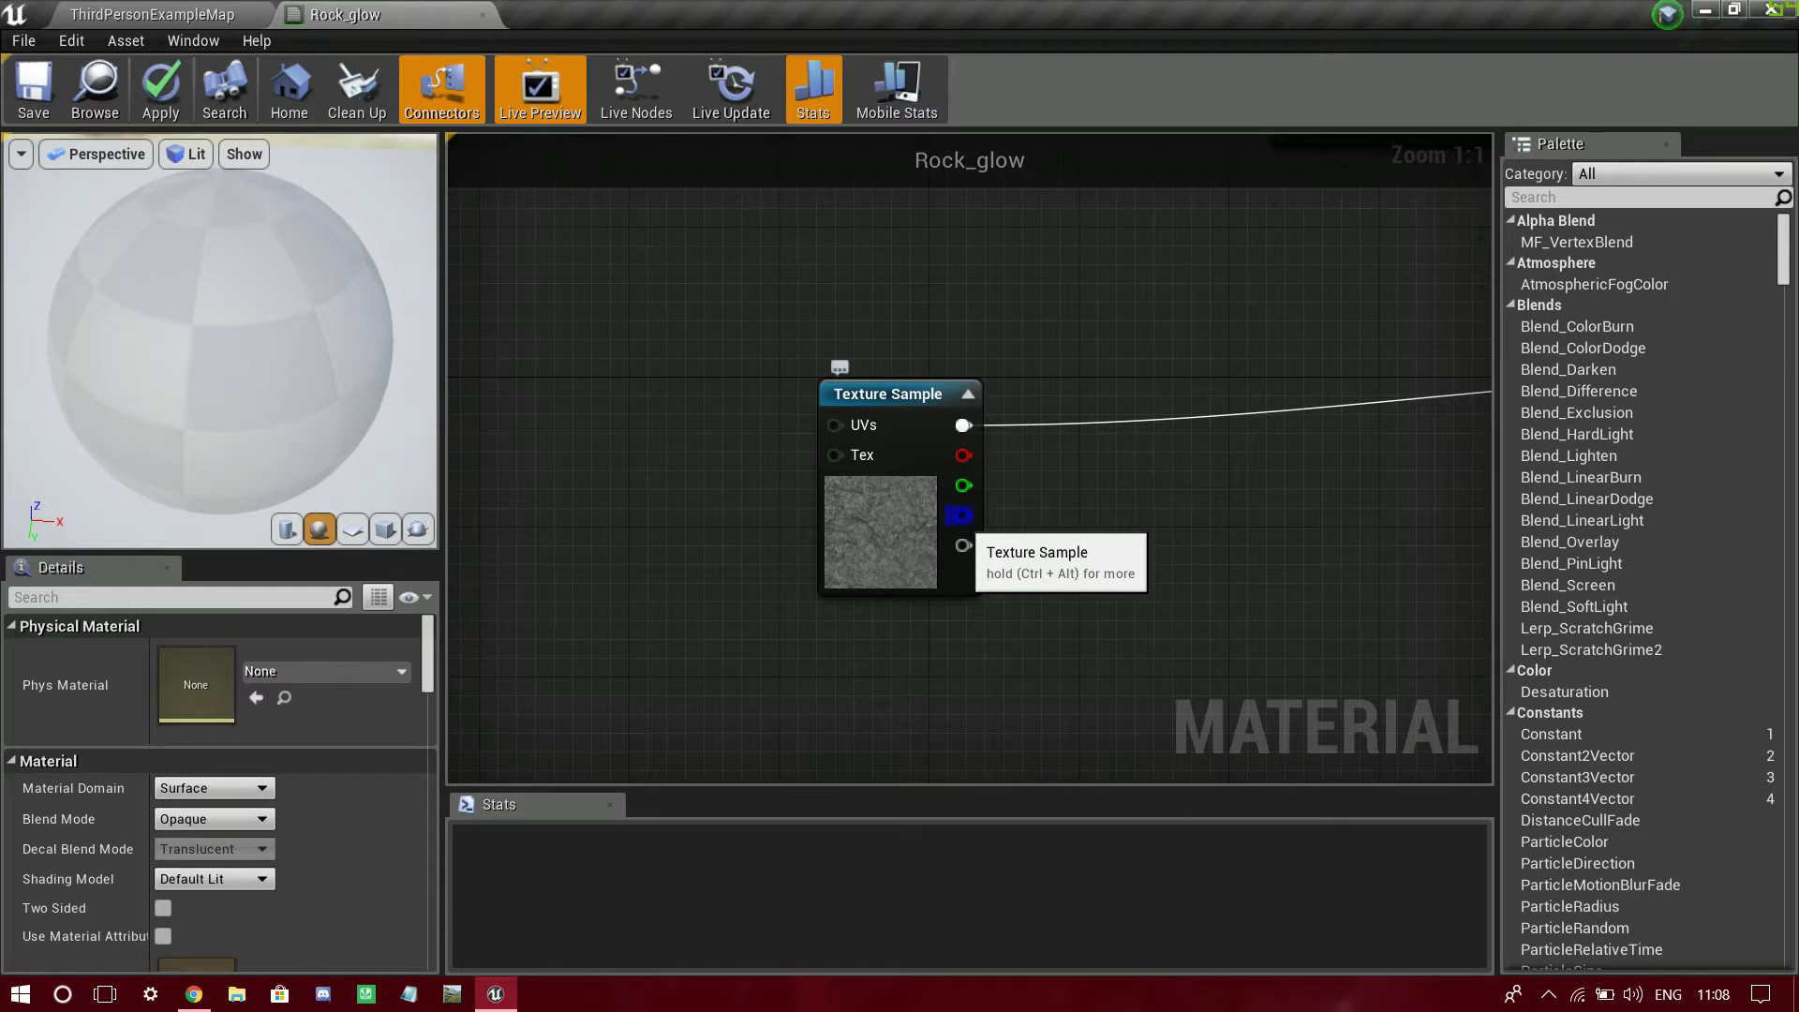
pyautogui.moveTo(963, 456); pyautogui.dragTo(1136, 443)
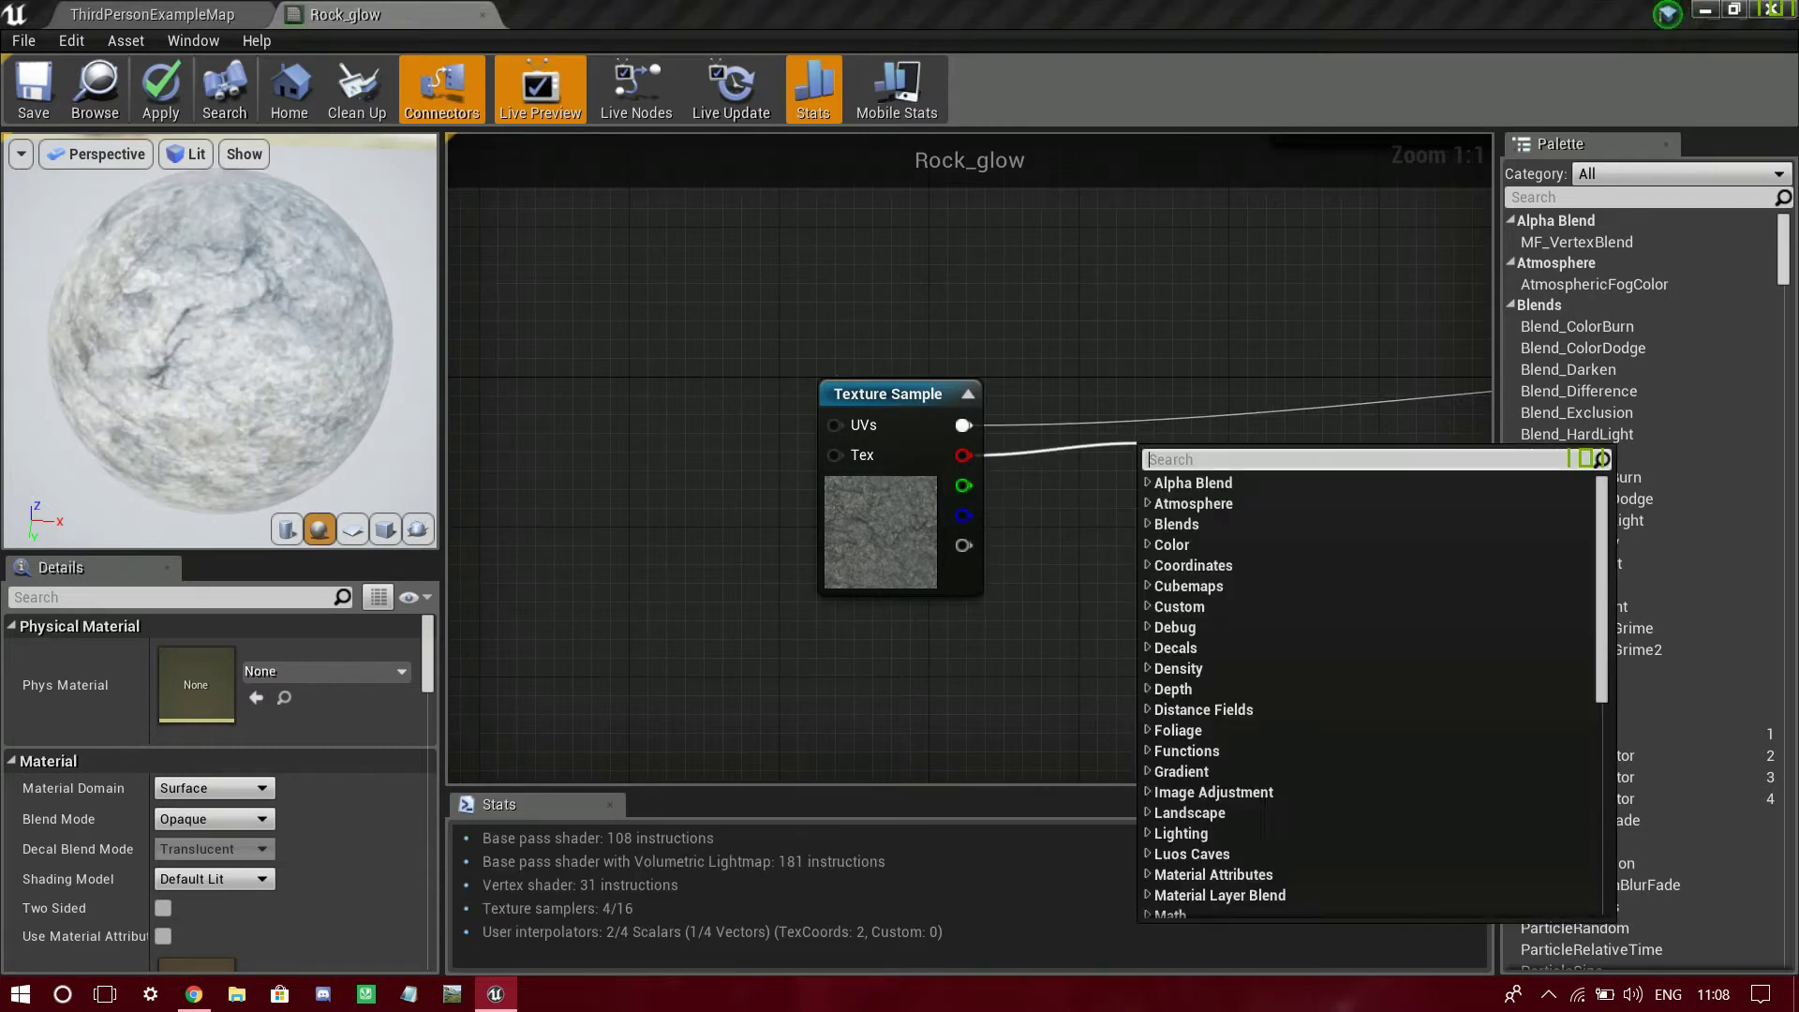
pyautogui.click(842, 471)
pyautogui.click(1078, 506)
# - Add a Multiply node fed by the Emission Color parameter's full color output
pyautogui.moveTo(1125, 488); pyautogui.dragTo(773, 489, button='right')
pyautogui.moveTo(643, 455); pyautogui.dragTo(589, 519)
pyautogui.moveTo(1031, 427); pyautogui.dragTo(946, 766, button='right')
pyautogui.scroll(-2, 843, 590)
pyautogui.moveTo(923, 470); pyautogui.dragTo(667, 401)
pyautogui.moveTo(712, 406); pyautogui.dragTo(840, 405, button='right')
pyautogui.moveTo(916, 384); pyautogui.dragTo(1139, 473)
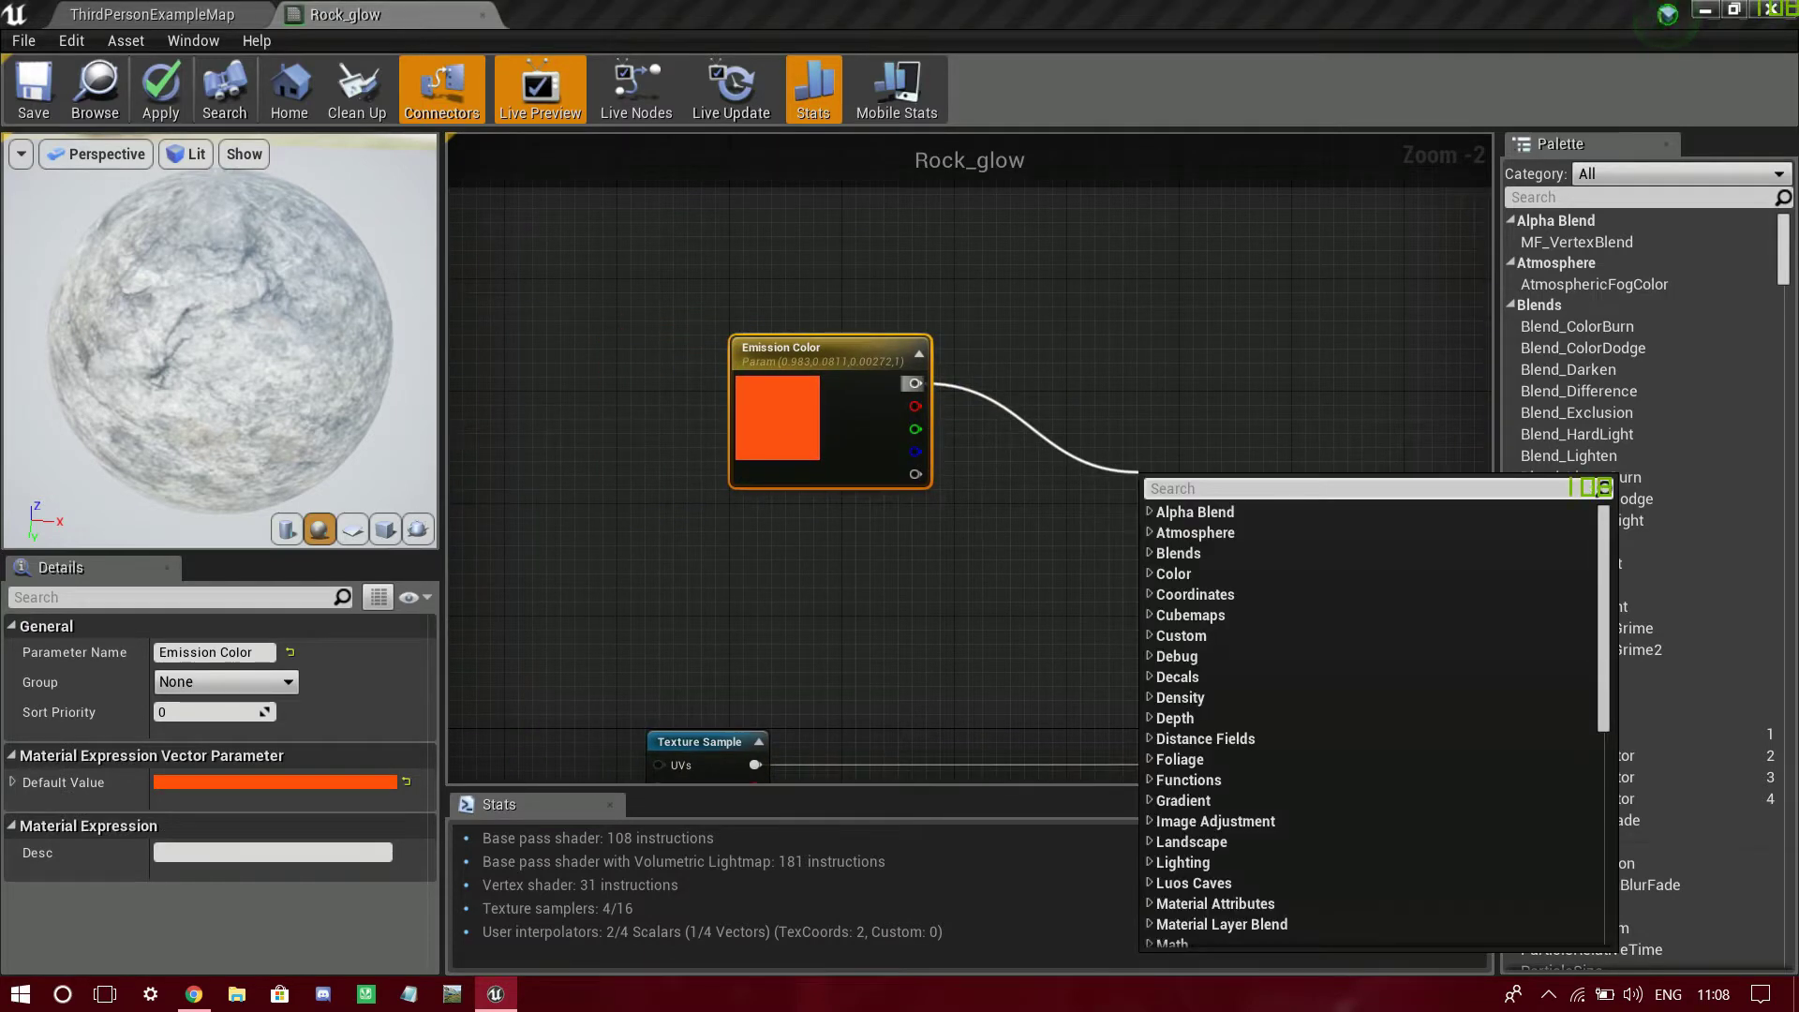
pyautogui.write('mult')
pyautogui.press('Return')
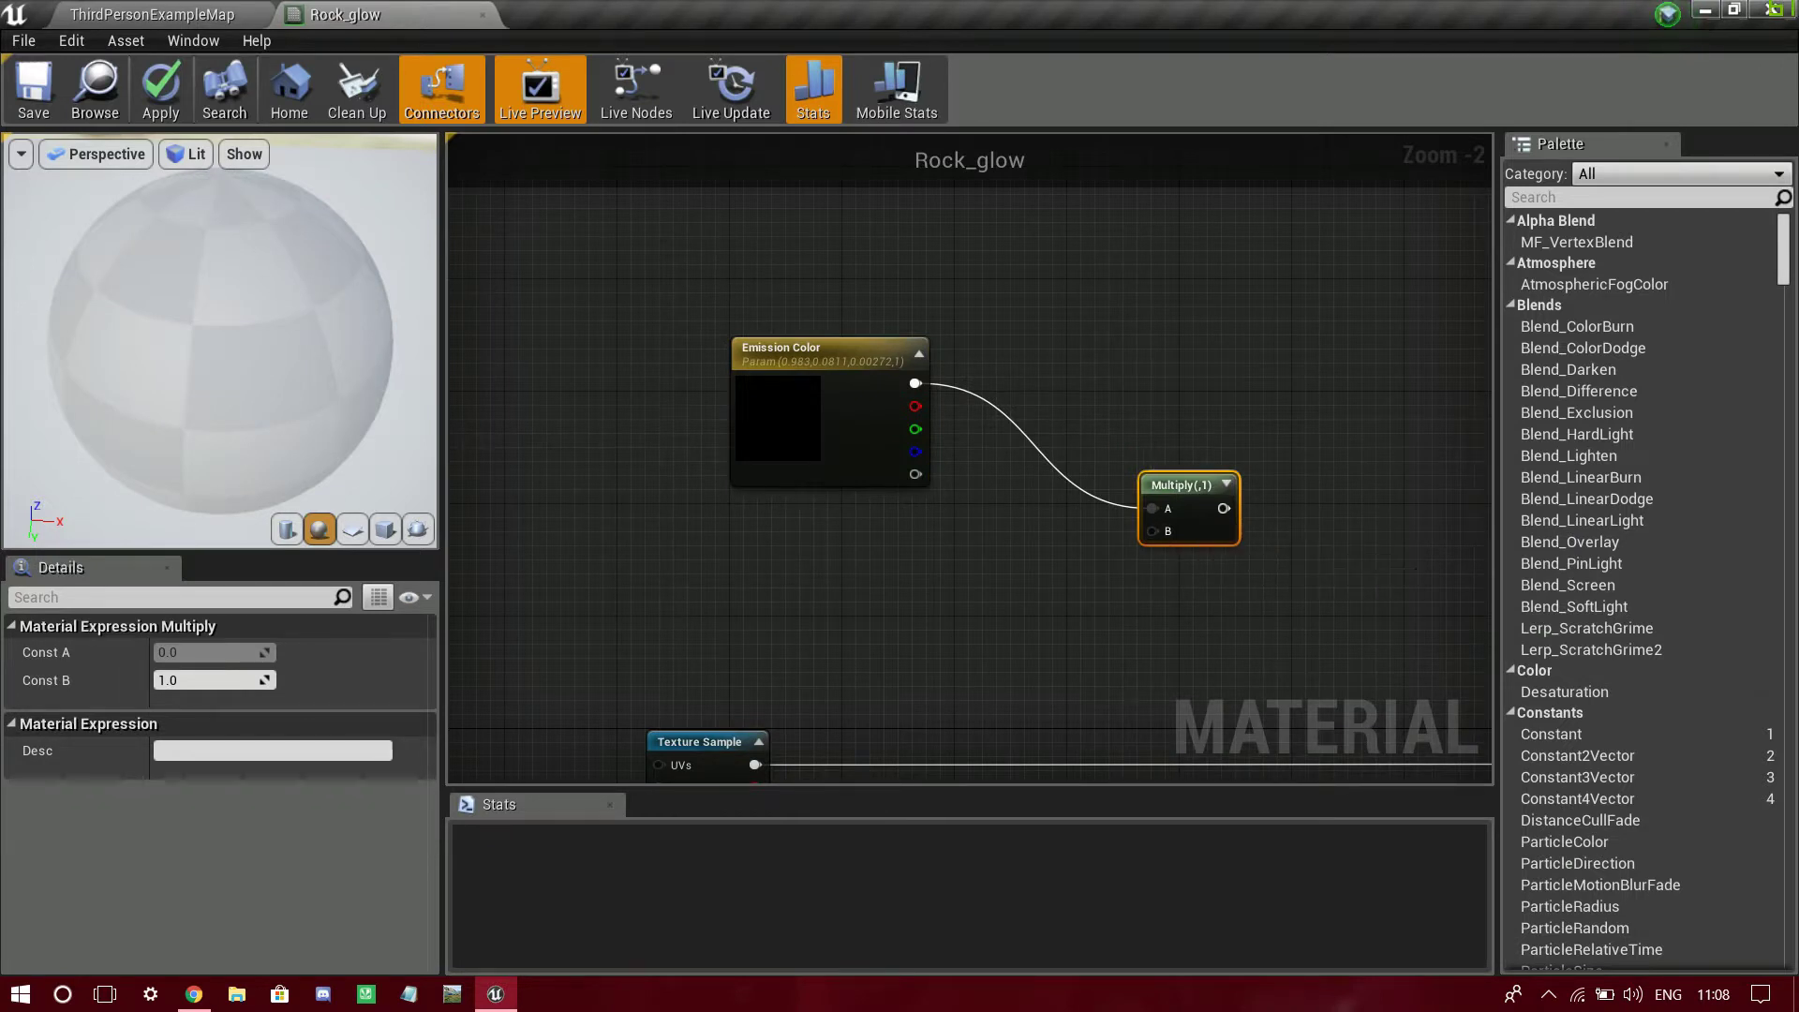
pyautogui.press('s')
pyautogui.click(811, 591)
pyautogui.moveTo(811, 593); pyautogui.dragTo(1153, 532)
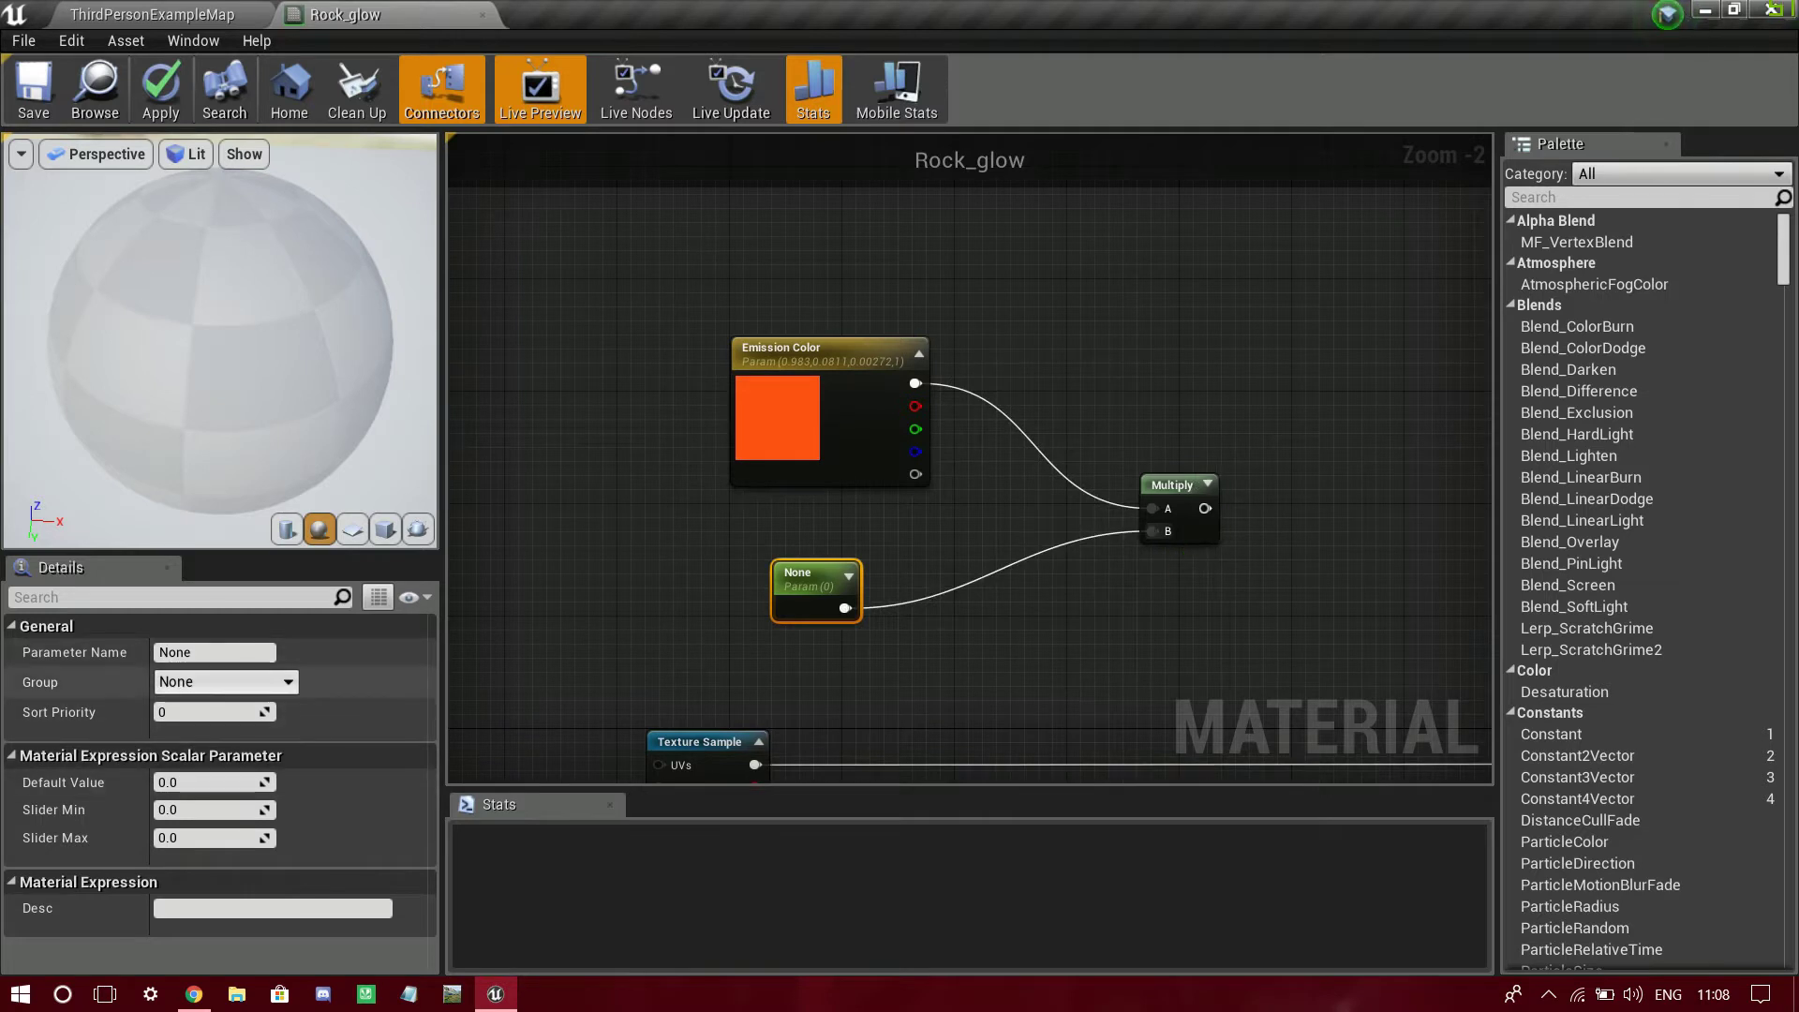
pyautogui.click(213, 653)
pyautogui.moveTo(709, 537); pyautogui.dragTo(908, 728)
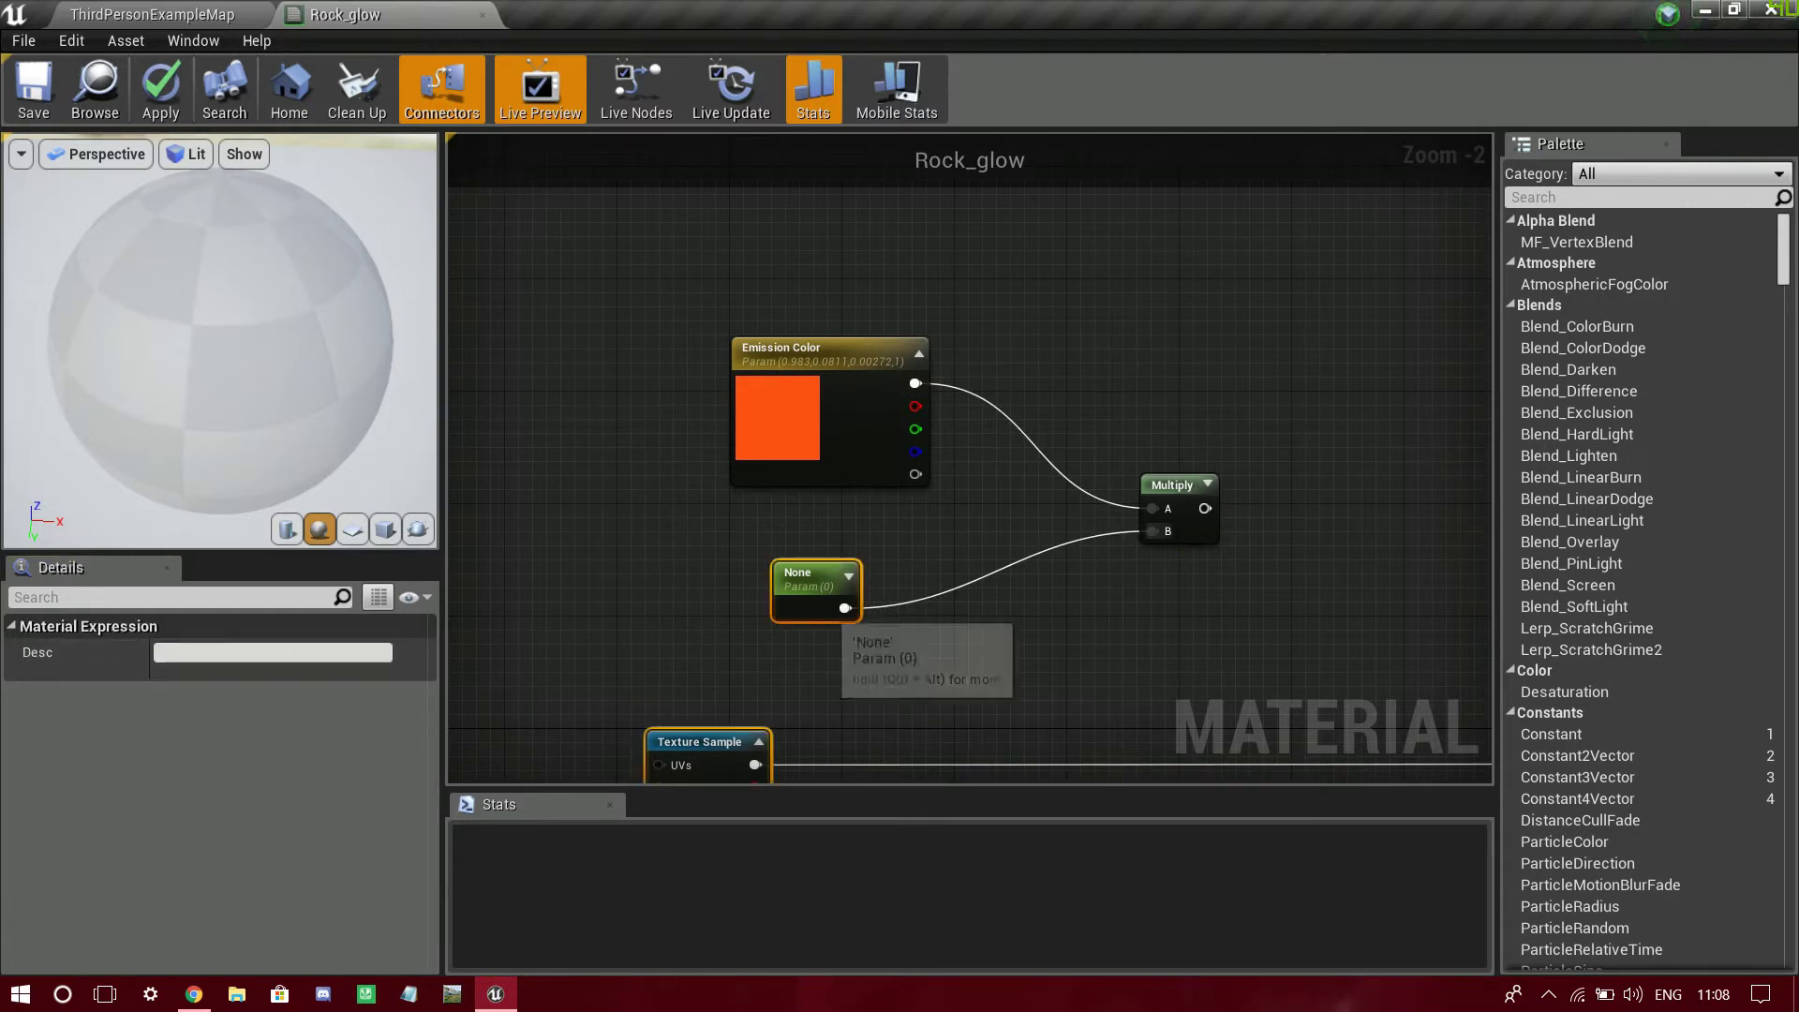
pyautogui.click(813, 664)
pyautogui.click(807, 605)
pyautogui.press('Delete')
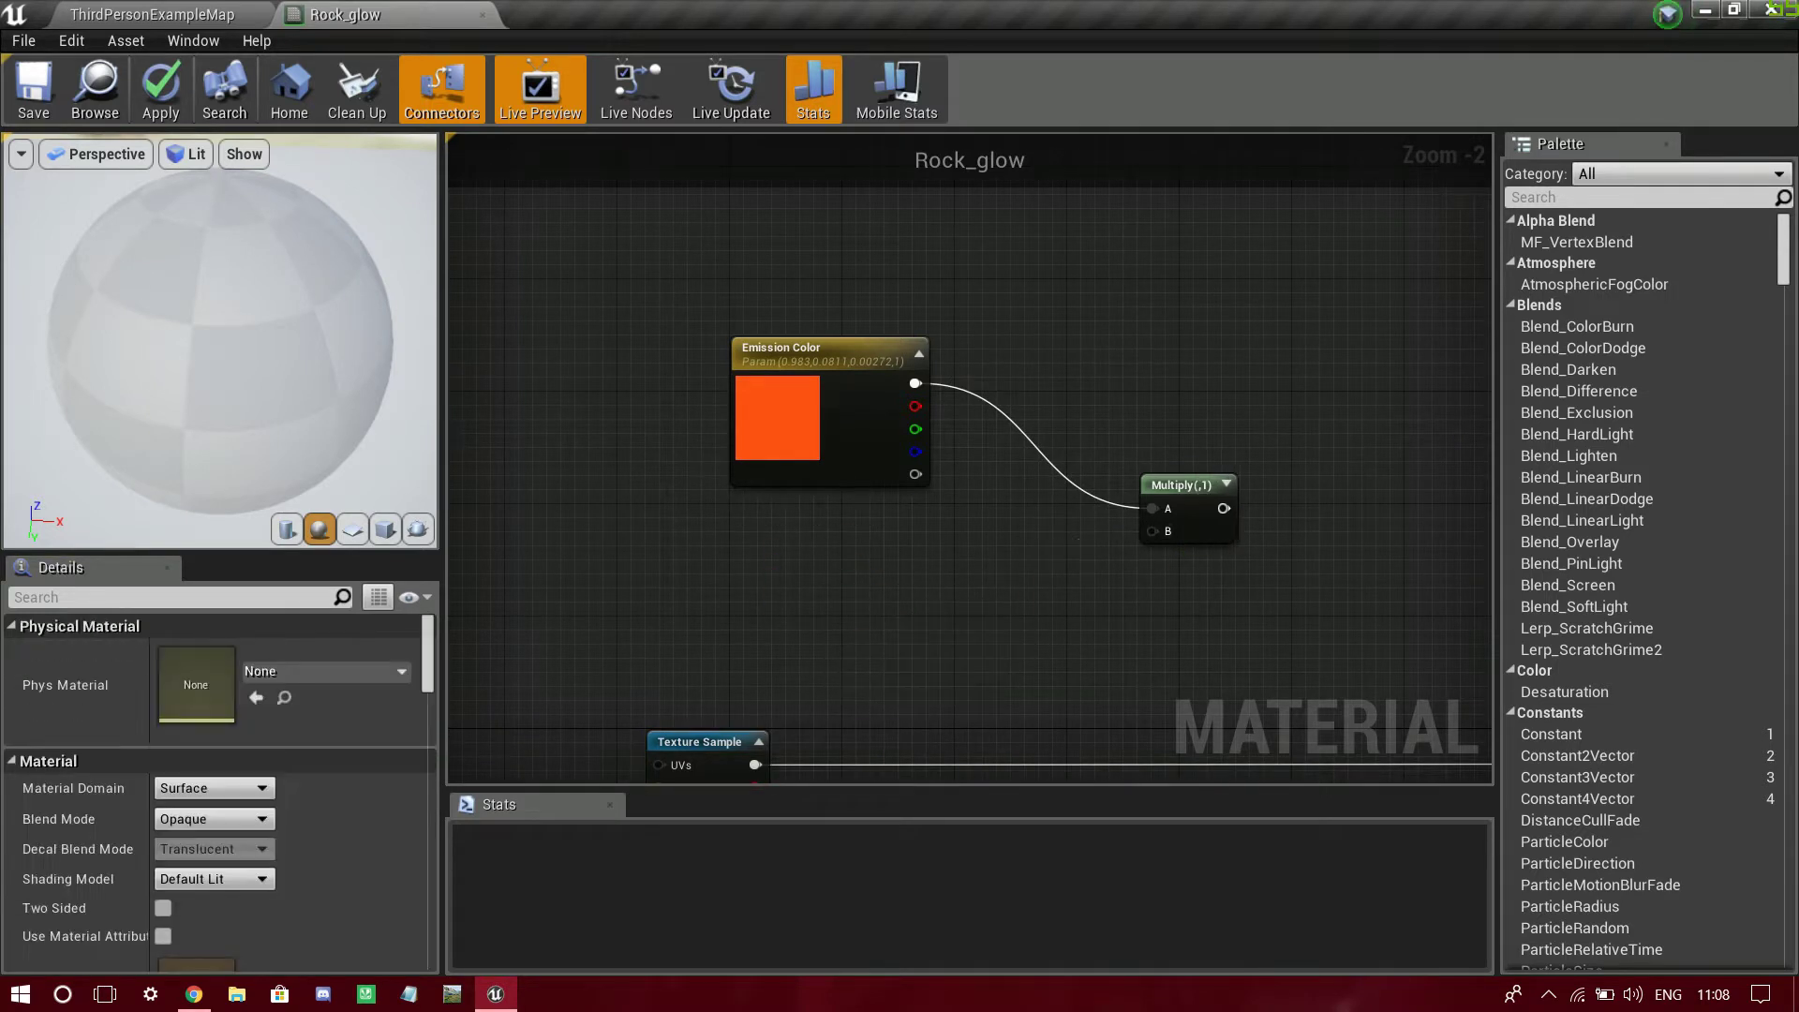
# - Add a second Multiply node feeding input B of the first Multiply, and place it below the Emission Color parameter
pyautogui.moveTo(1151, 531); pyautogui.dragTo(913, 609)
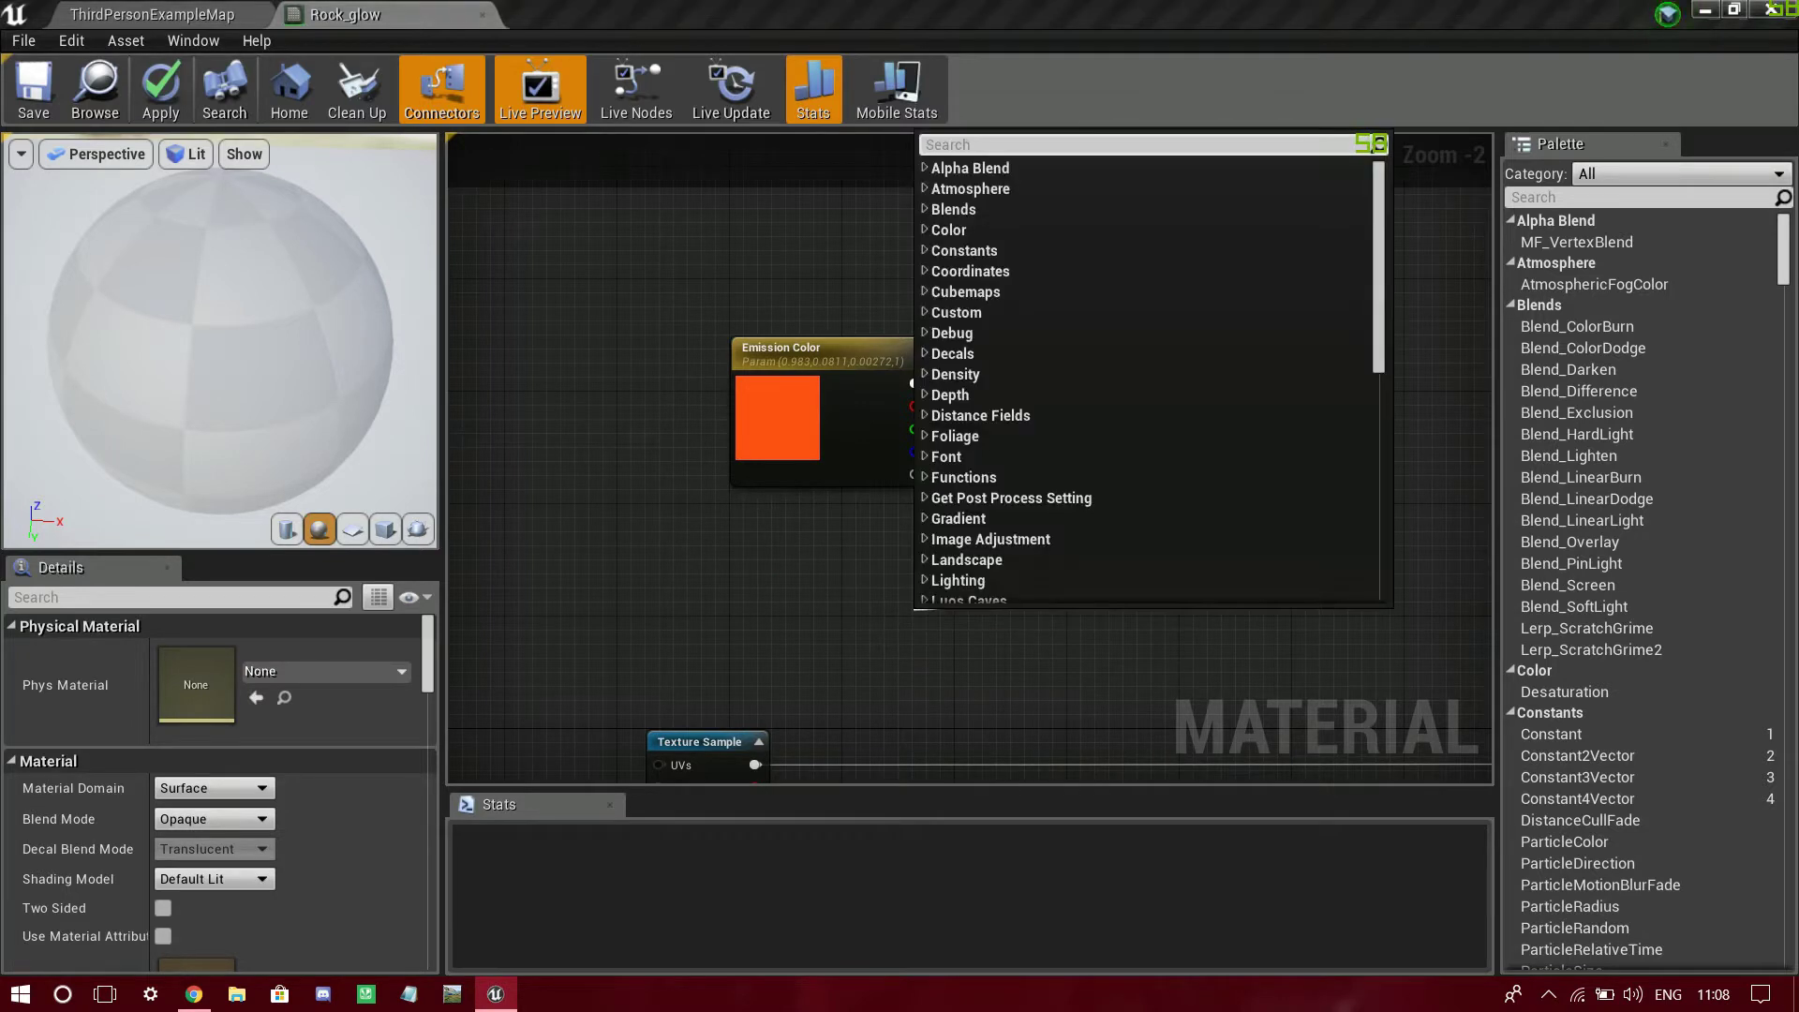
pyautogui.write('mul')
pyautogui.press('Return')
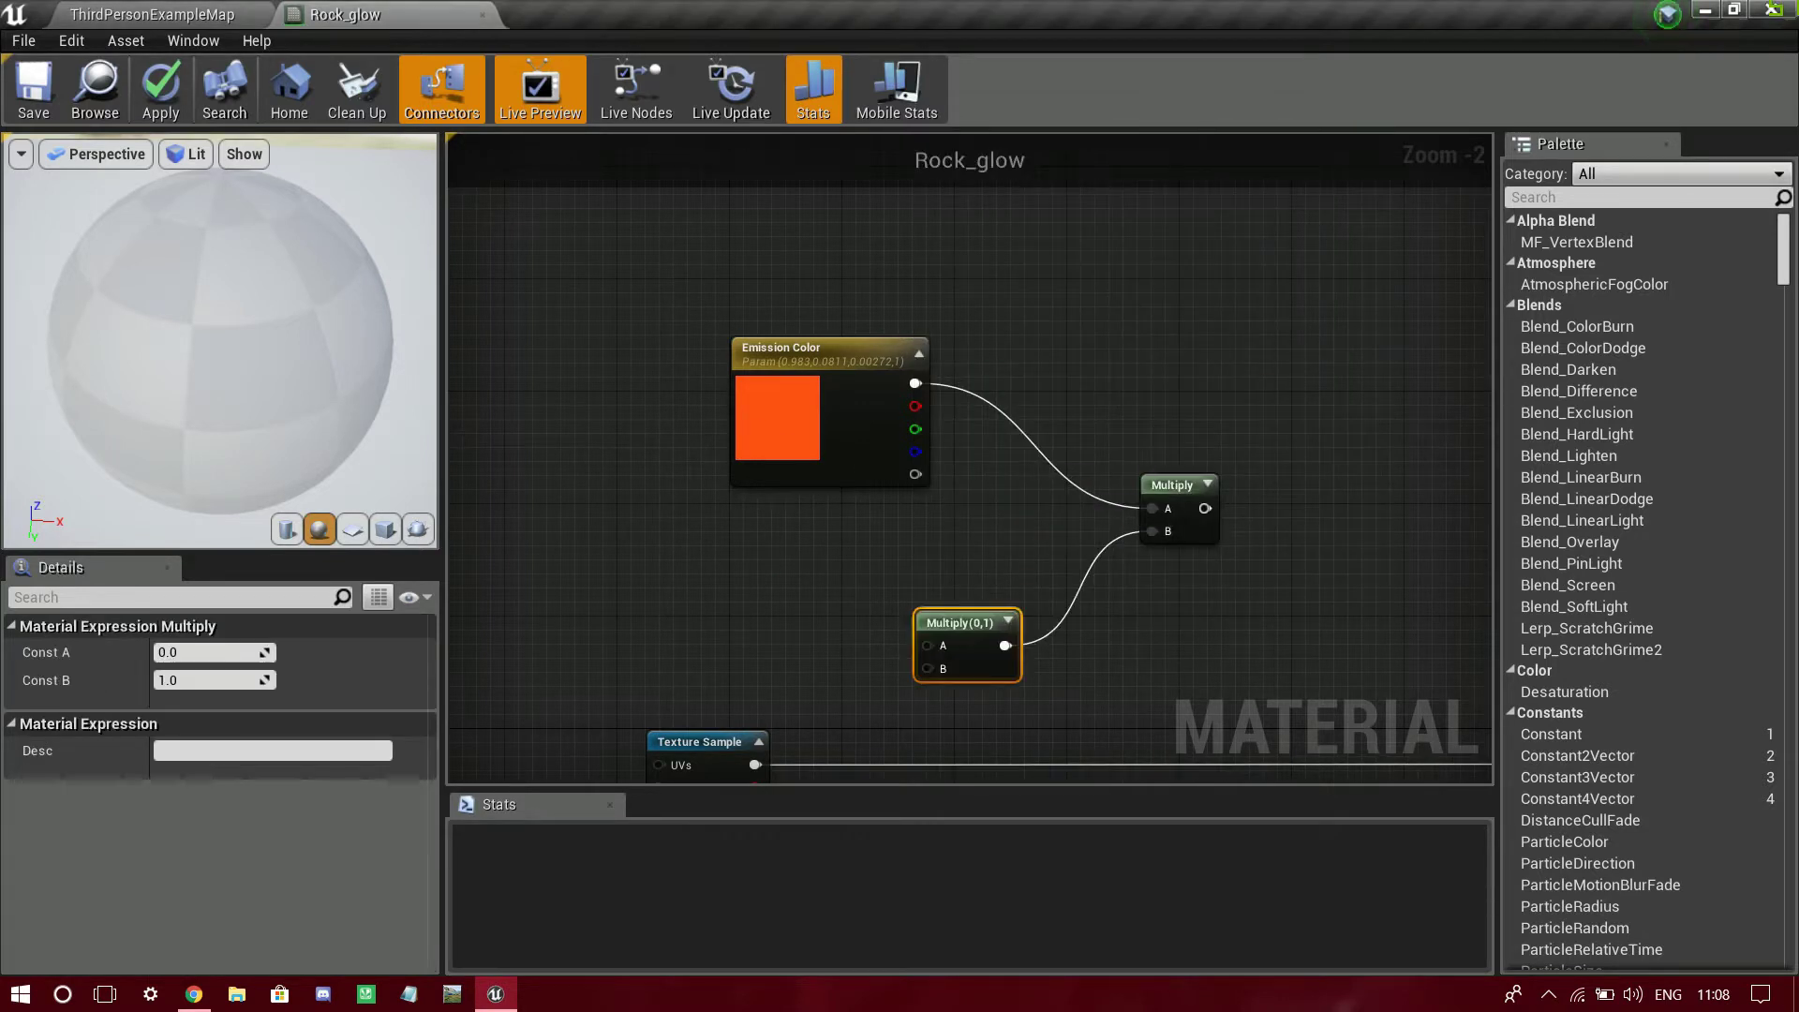
pyautogui.hotkey('ctrl', 'v')
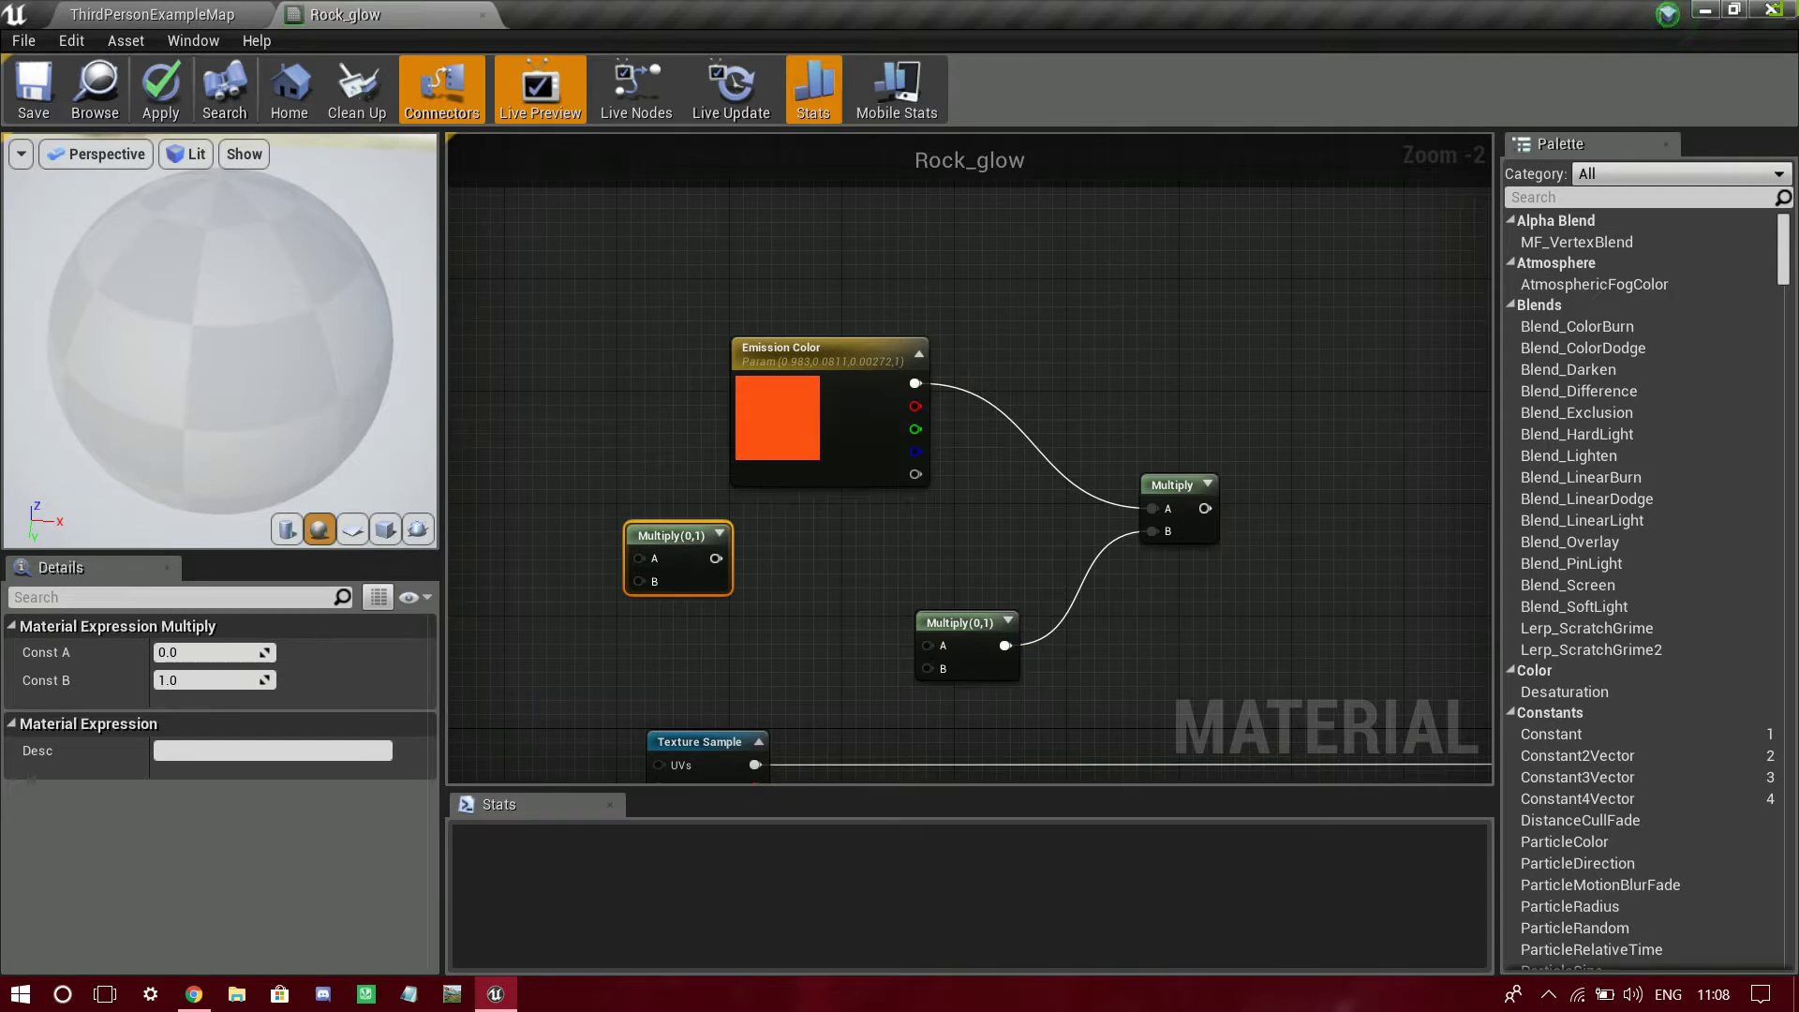
pyautogui.press('Delete')
pyautogui.moveTo(961, 647); pyautogui.dragTo(944, 597)
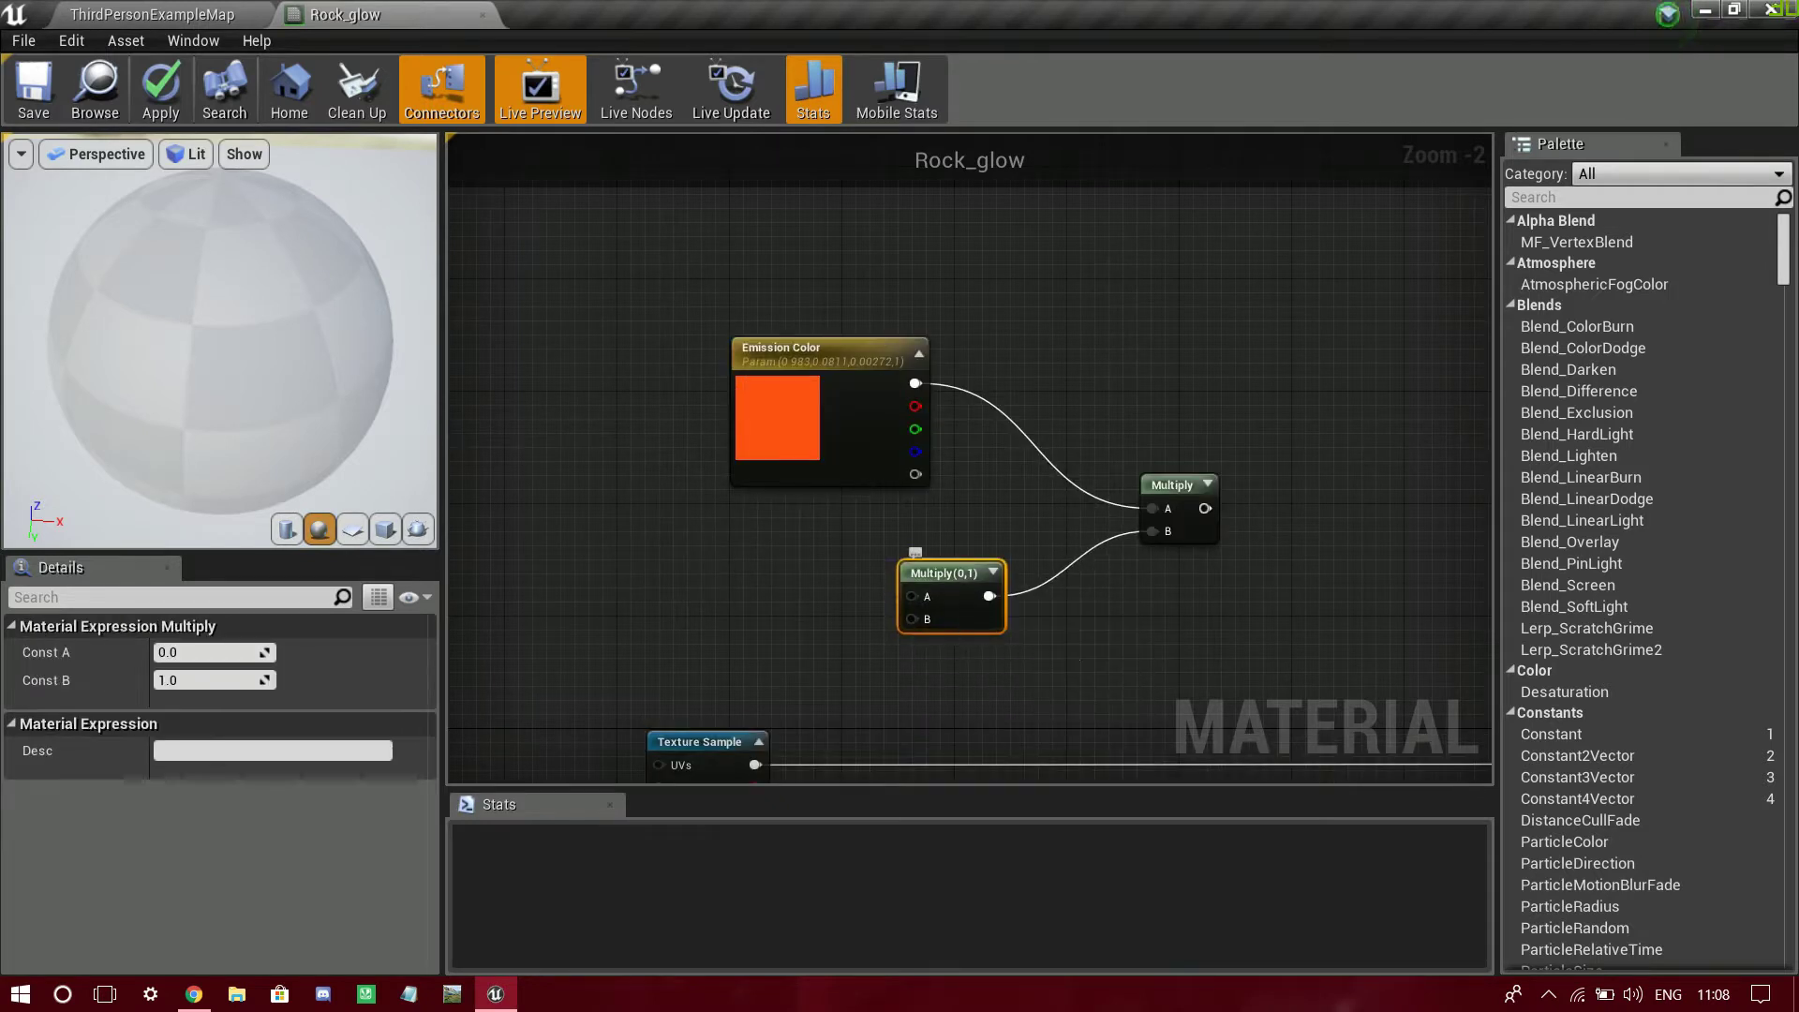
pyautogui.moveTo(945, 597); pyautogui.dragTo(1131, 573, button='right')
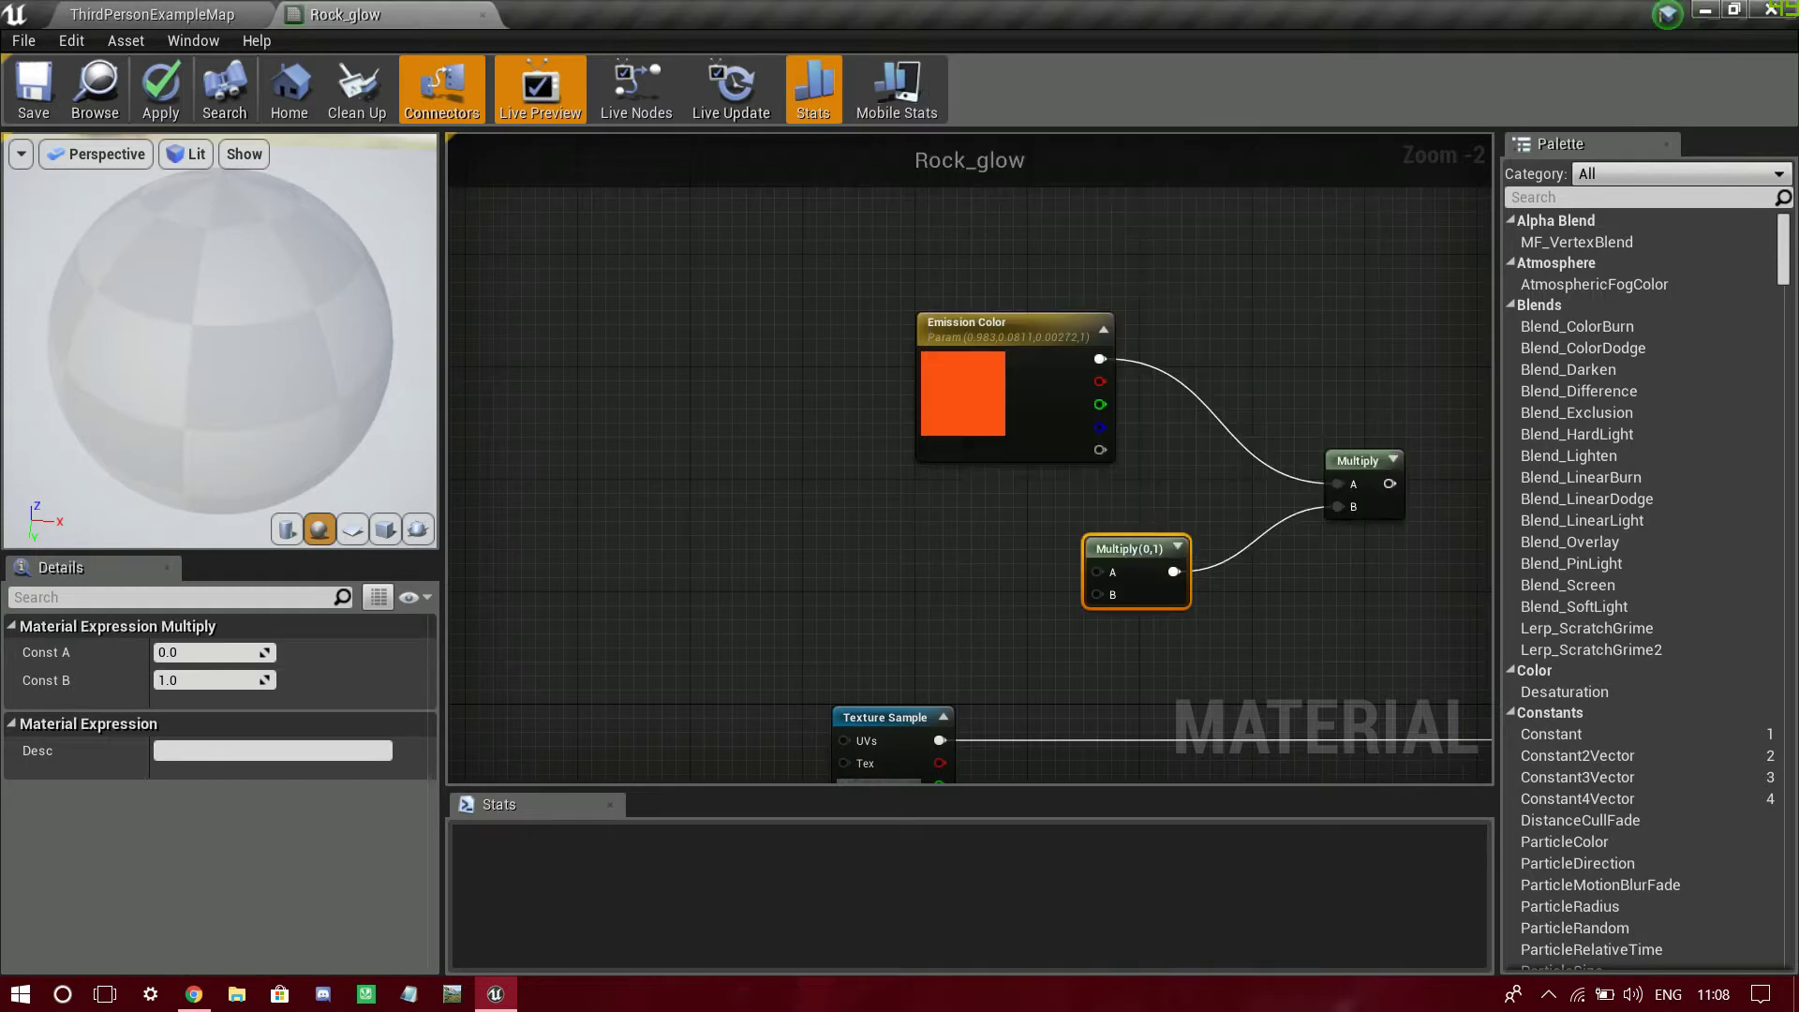
# - Add a scalar parameter, connect it to input A of the second Multiply, and place it below Emission Color
pyautogui.click(869, 539)
pyautogui.press('s')
pyautogui.click(869, 539)
pyautogui.moveTo(942, 587); pyautogui.dragTo(1112, 572)
pyautogui.moveTo(902, 564); pyautogui.dragTo(878, 519)
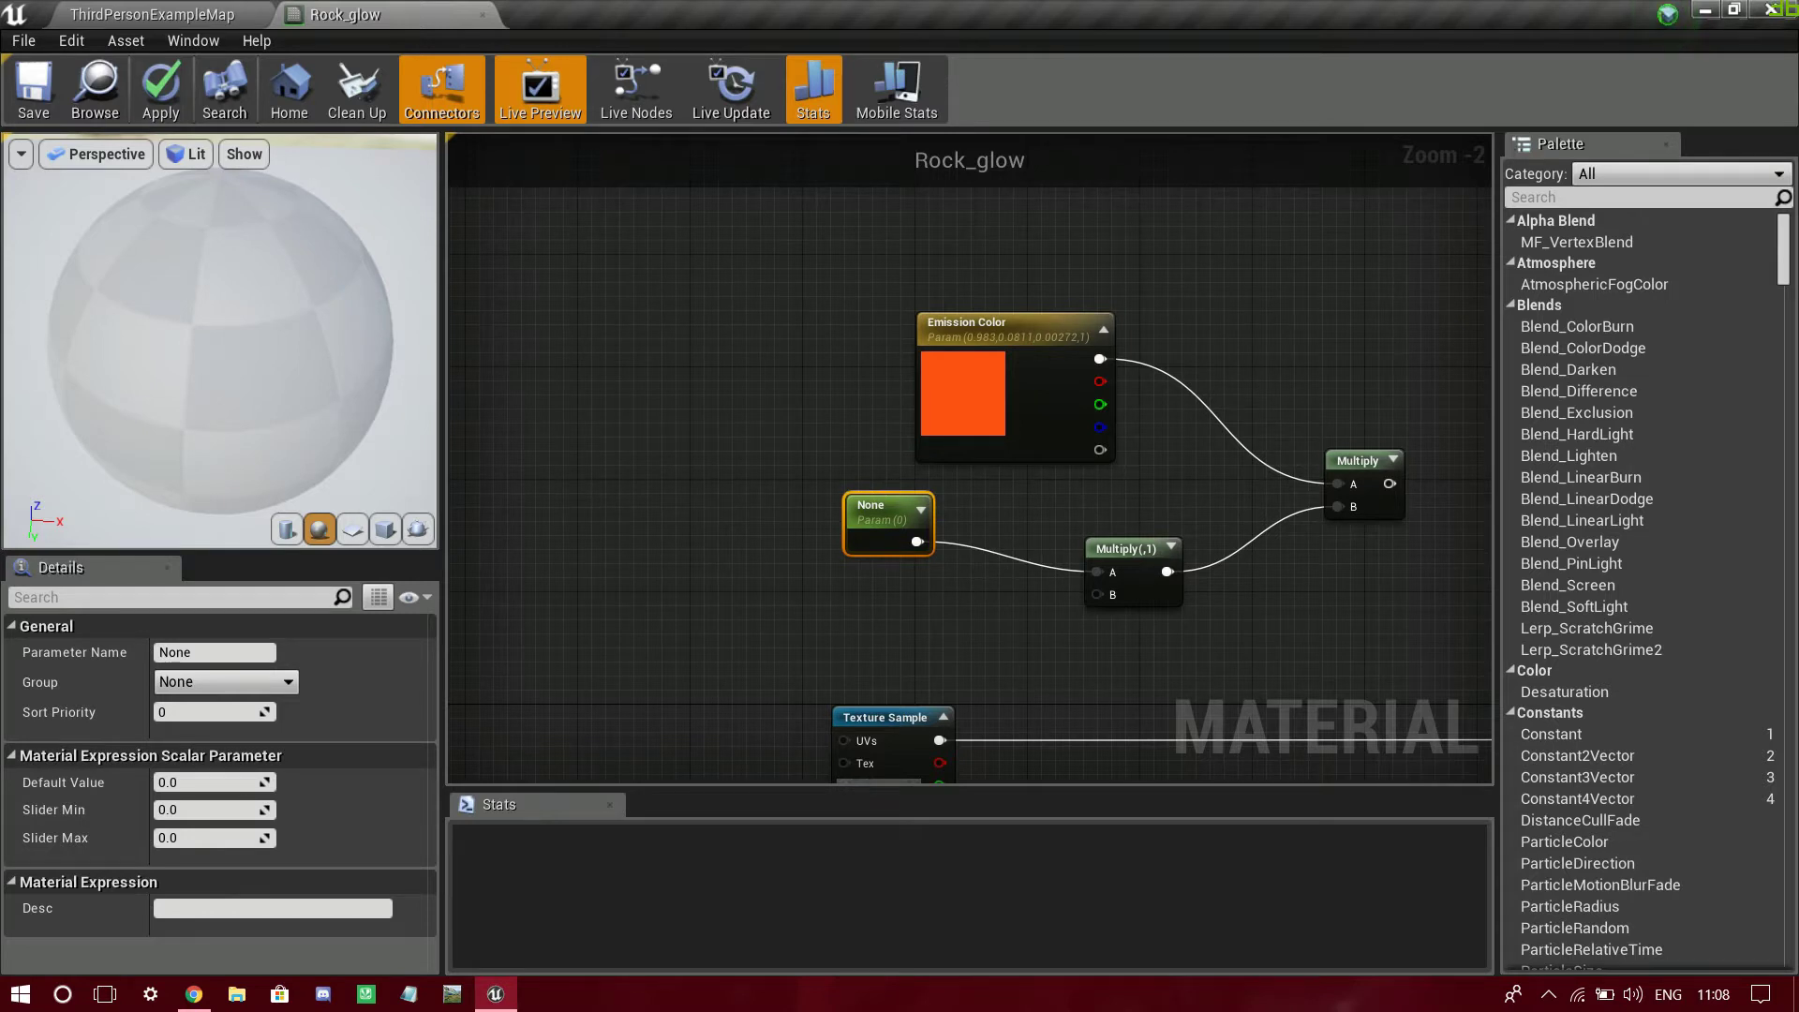
pyautogui.press('s')
pyautogui.click(612, 502)
pyautogui.press('Delete')
# - Name the scalar parameter glow intensity, set its default value to 100, and apply the material changes
pyautogui.click(886, 513)
pyautogui.click(215, 653)
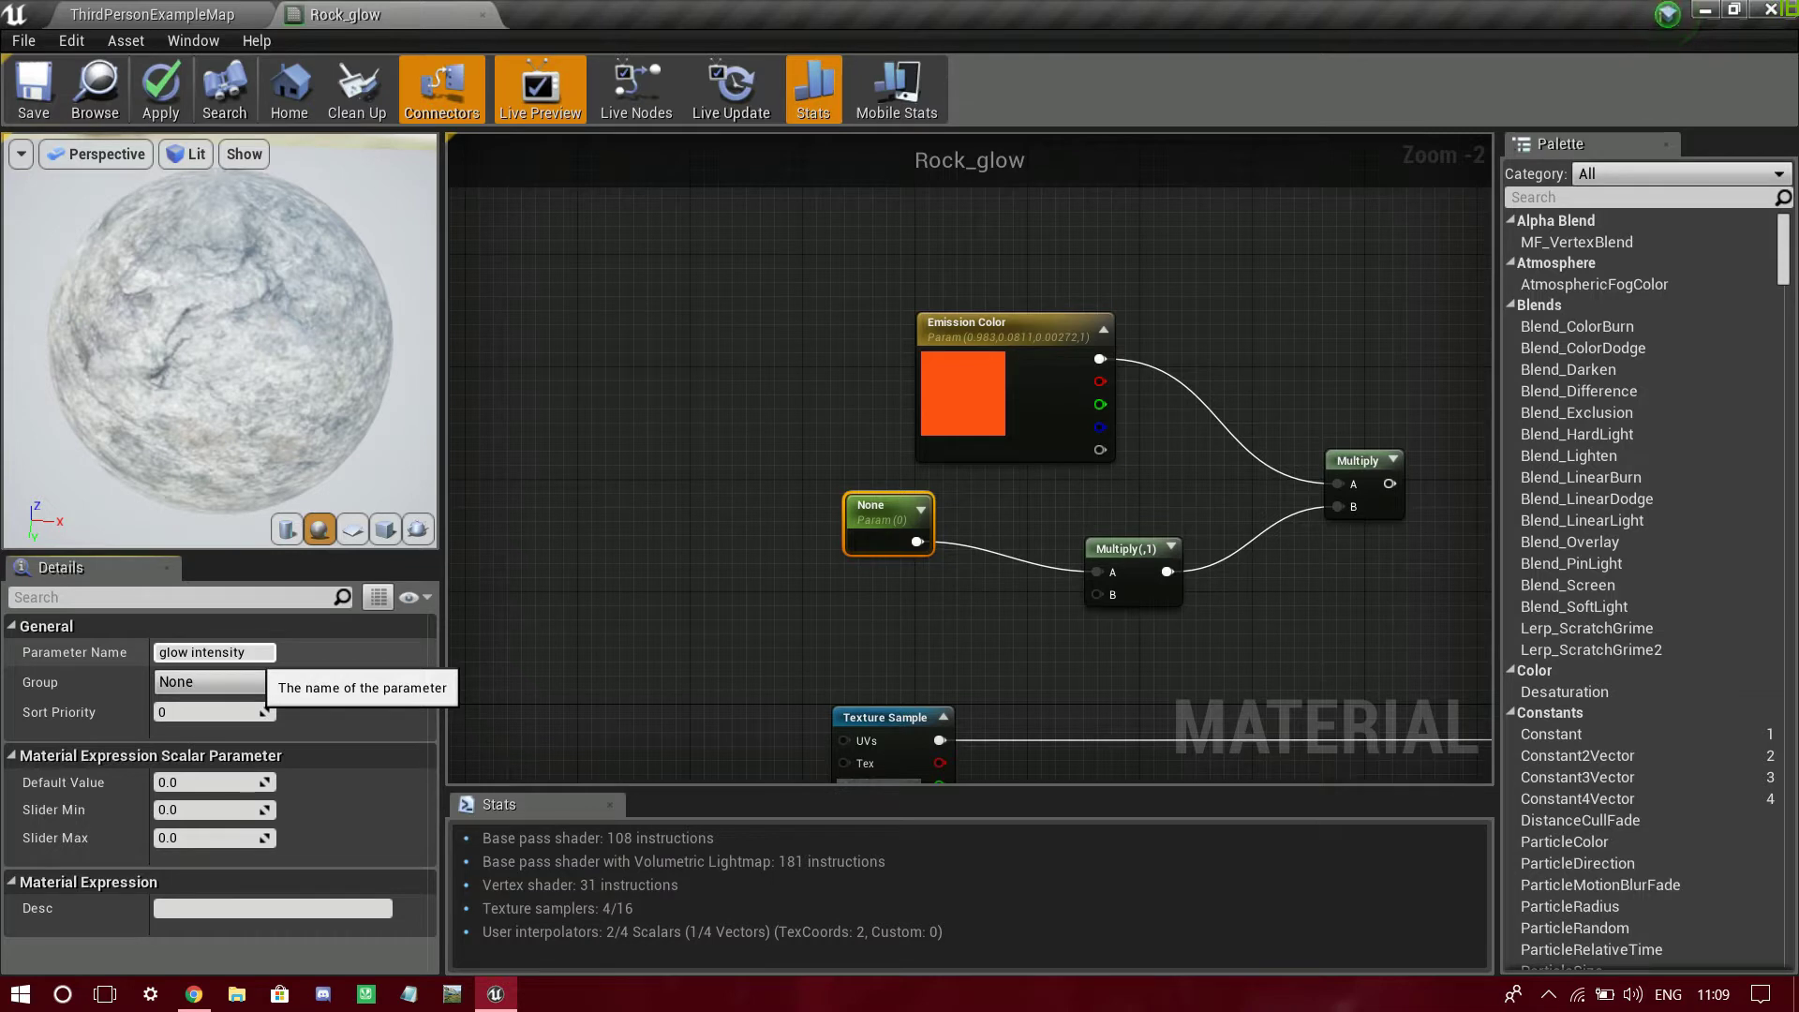
pyautogui.press('Return')
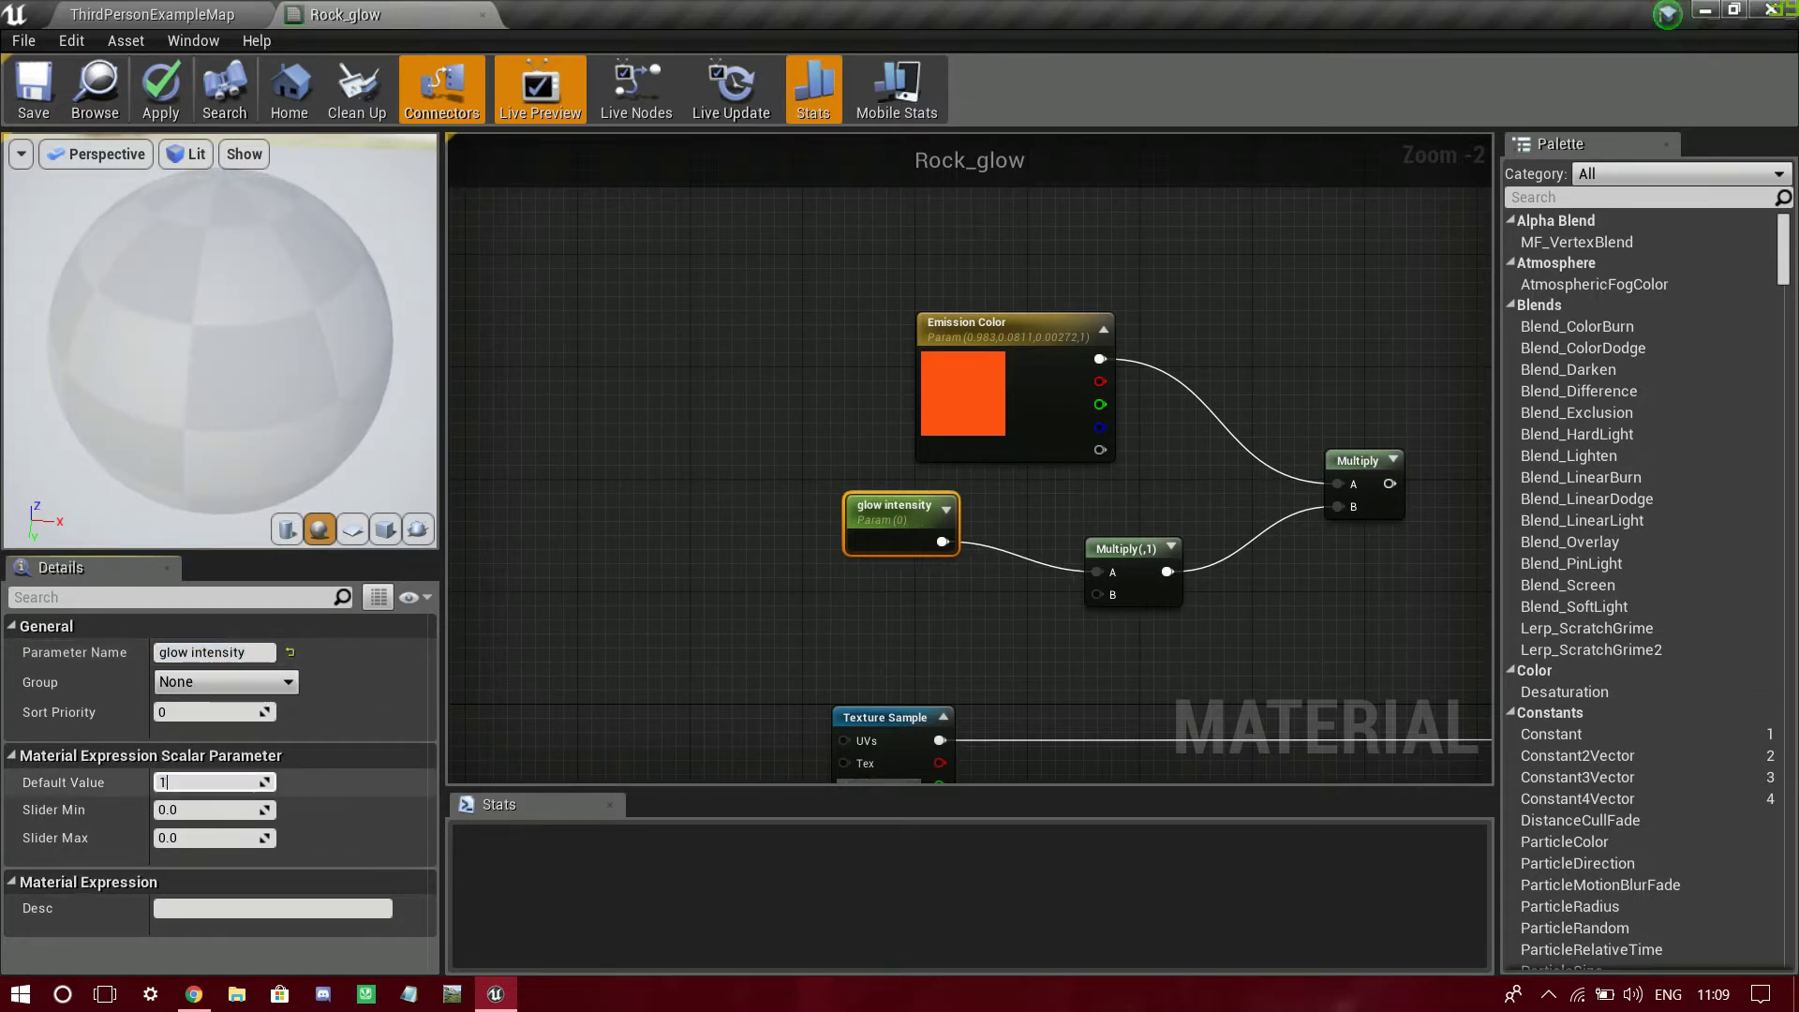
pyautogui.click(161, 90)
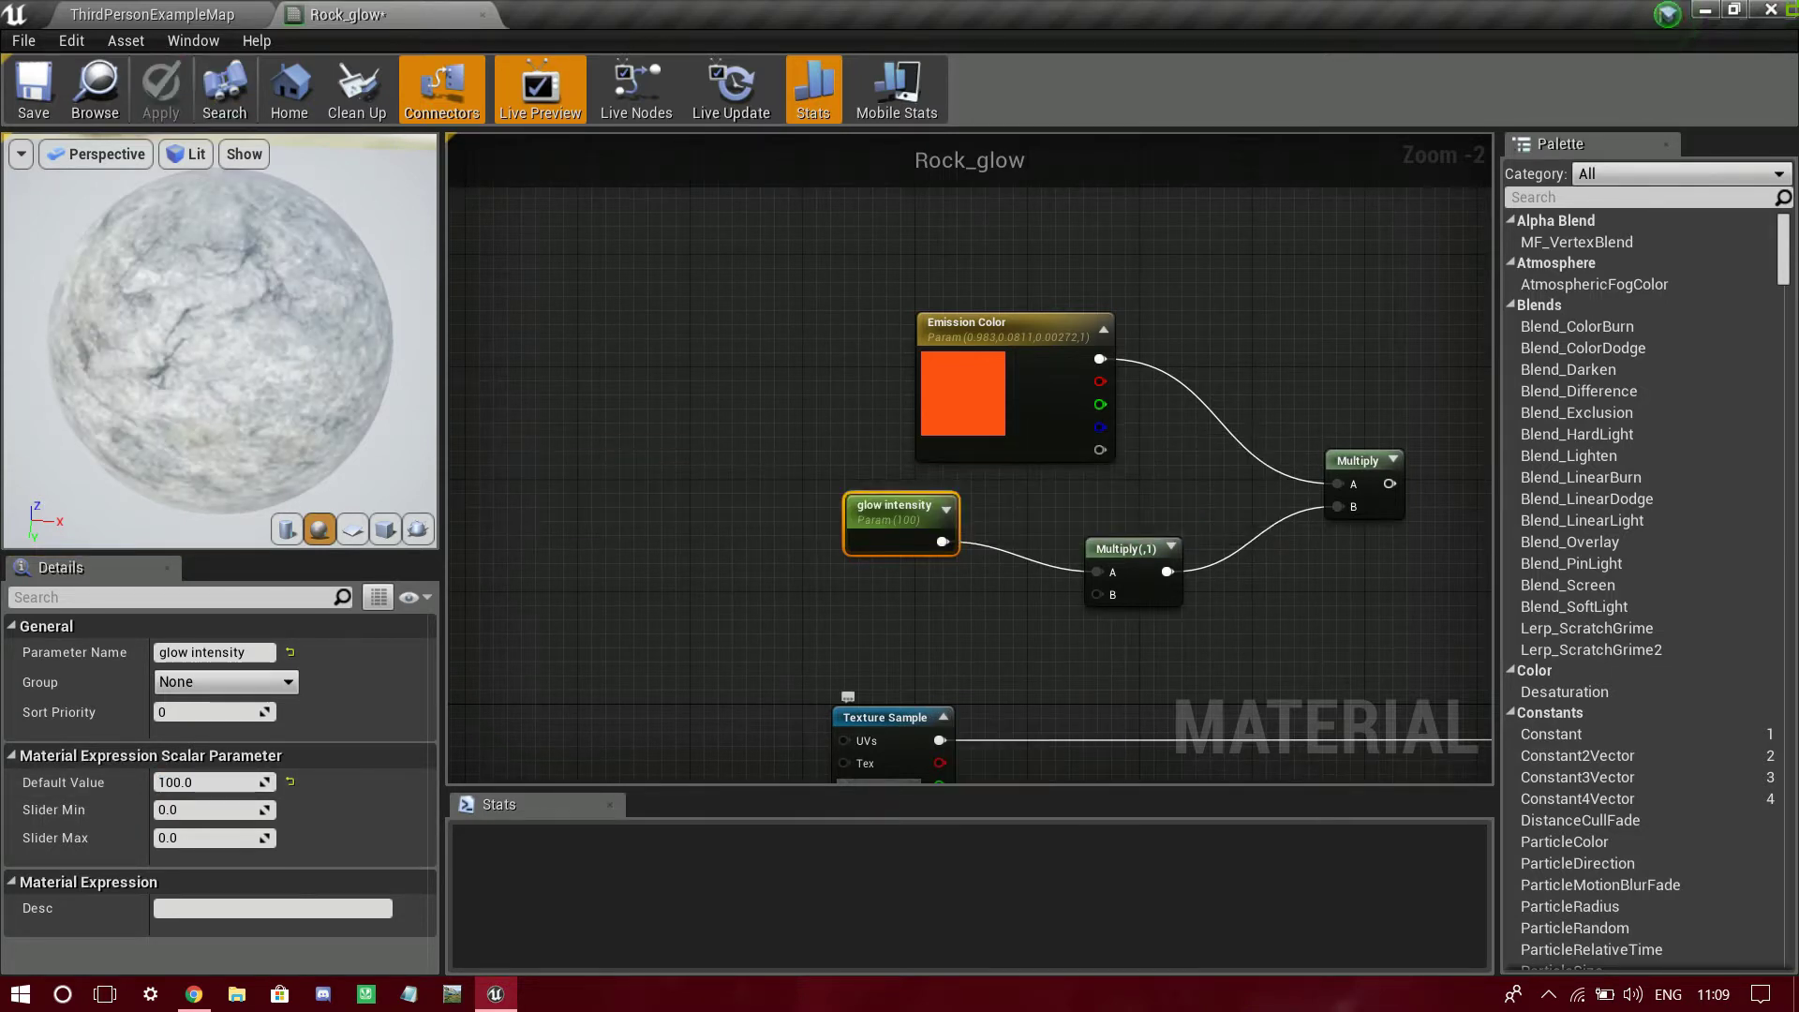
pyautogui.moveTo(928, 712); pyautogui.dragTo(1237, 594, button='right')
pyautogui.moveTo(234, 393); pyautogui.dragTo(183, 314)
pyautogui.moveTo(1387, 450); pyautogui.dragTo(837, 504, button='right')
pyautogui.moveTo(974, 562); pyautogui.dragTo(1412, 635, button='right')
pyautogui.moveTo(1294, 604); pyautogui.dragTo(875, 643)
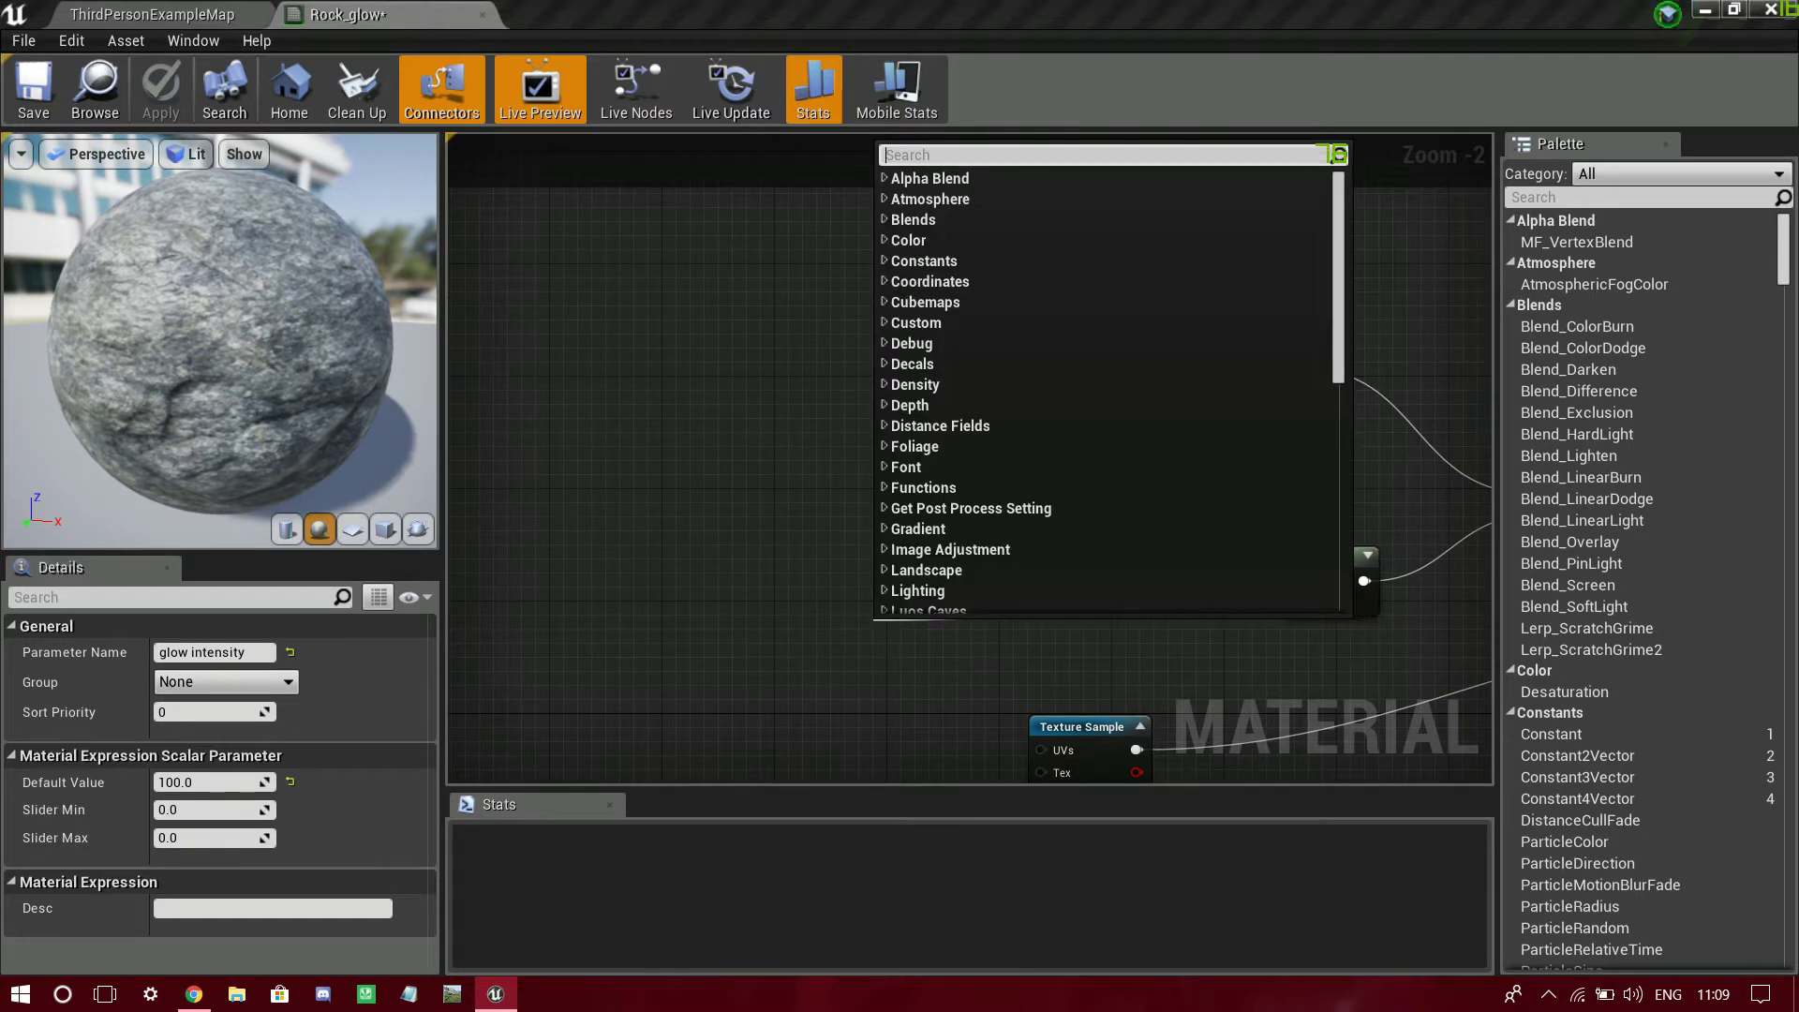
pyautogui.click(669, 595)
# - Add a Time node and place it to the left of the glow intensity parameter and the second Multiply
pyautogui.moveTo(669, 595); pyautogui.dragTo(853, 558, button='right')
pyautogui.rightClick(901, 595)
pyautogui.write('time')
pyautogui.press('Return')
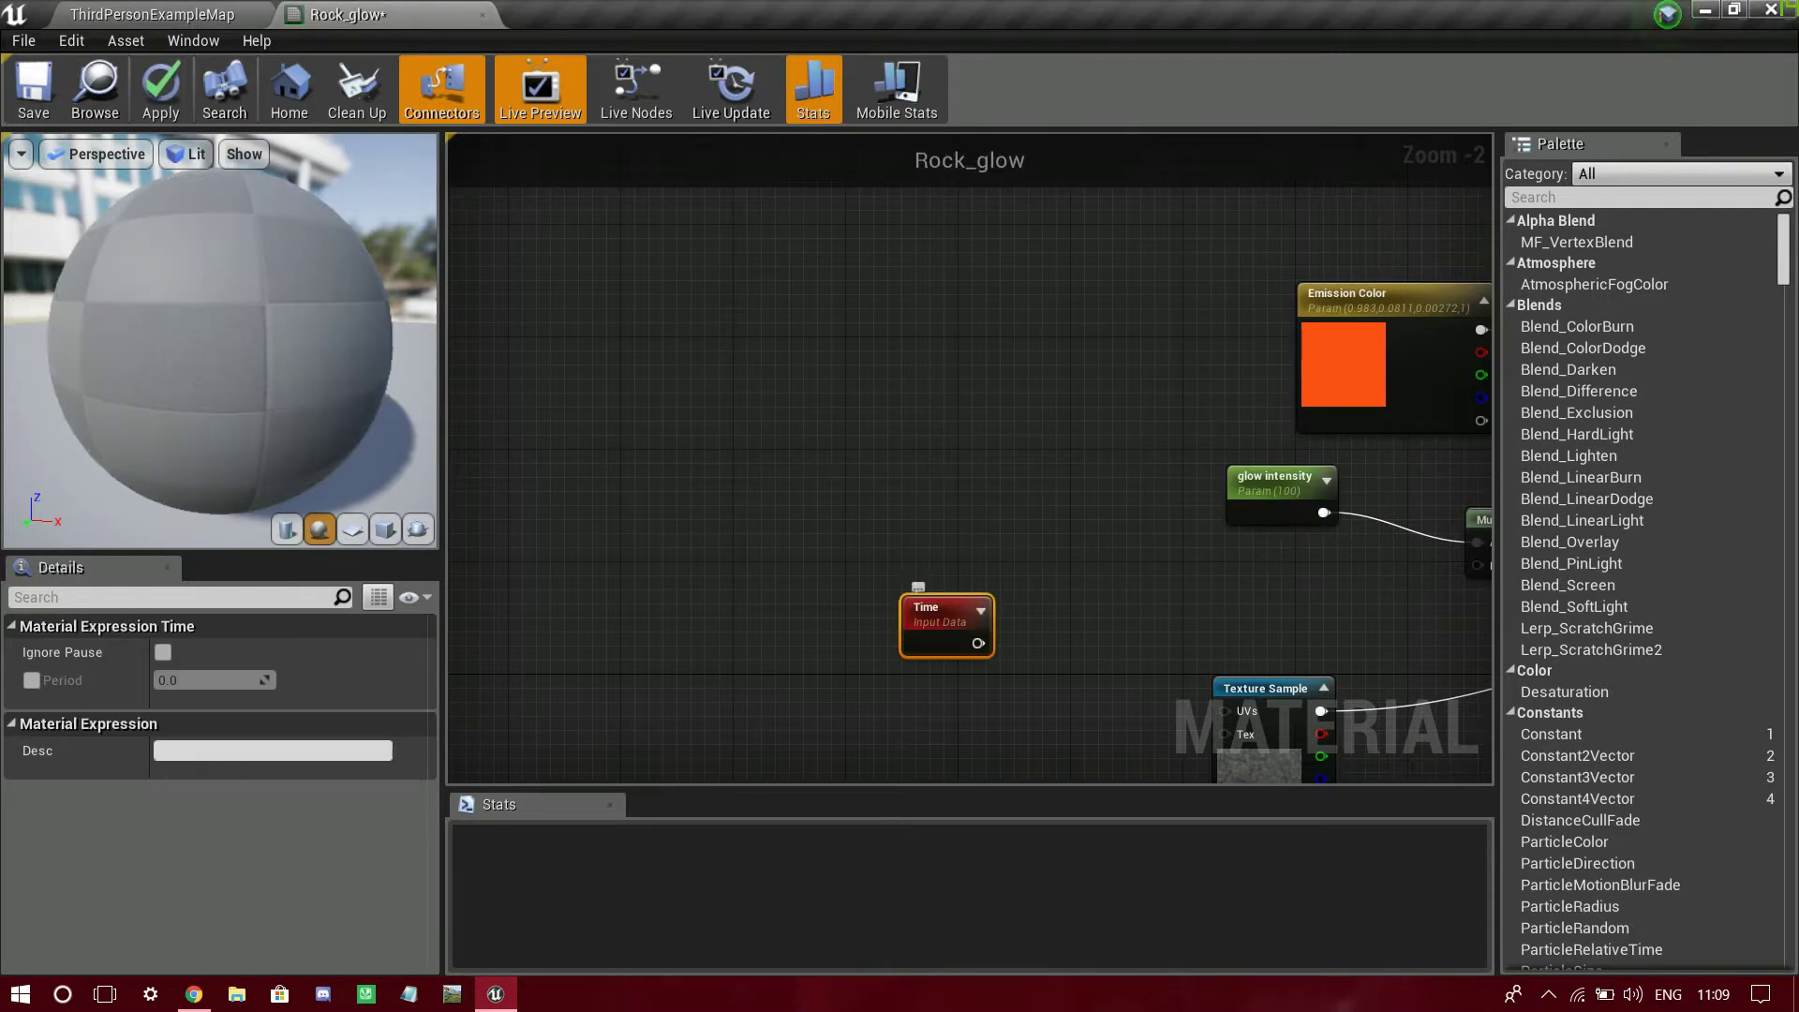
pyautogui.moveTo(941, 614); pyautogui.dragTo(743, 512)
pyautogui.moveTo(937, 543); pyautogui.dragTo(646, 584, button='right')
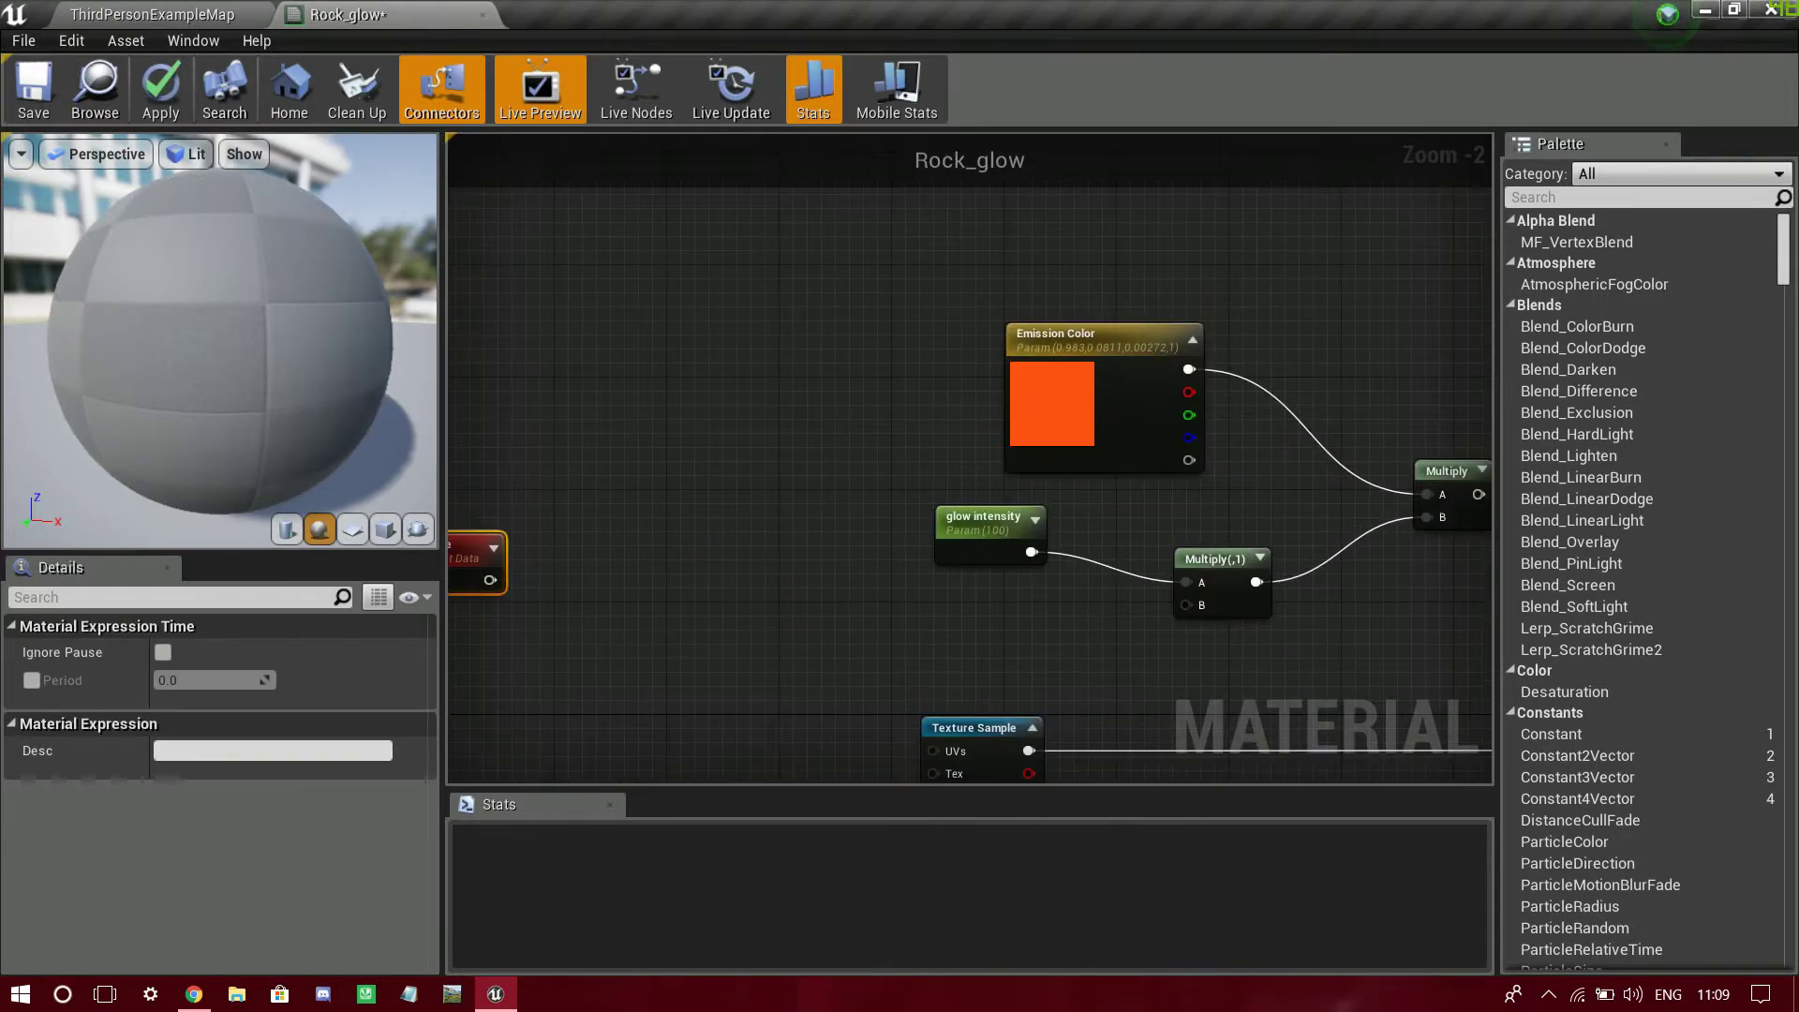
pyautogui.moveTo(461, 565); pyautogui.dragTo(742, 604)
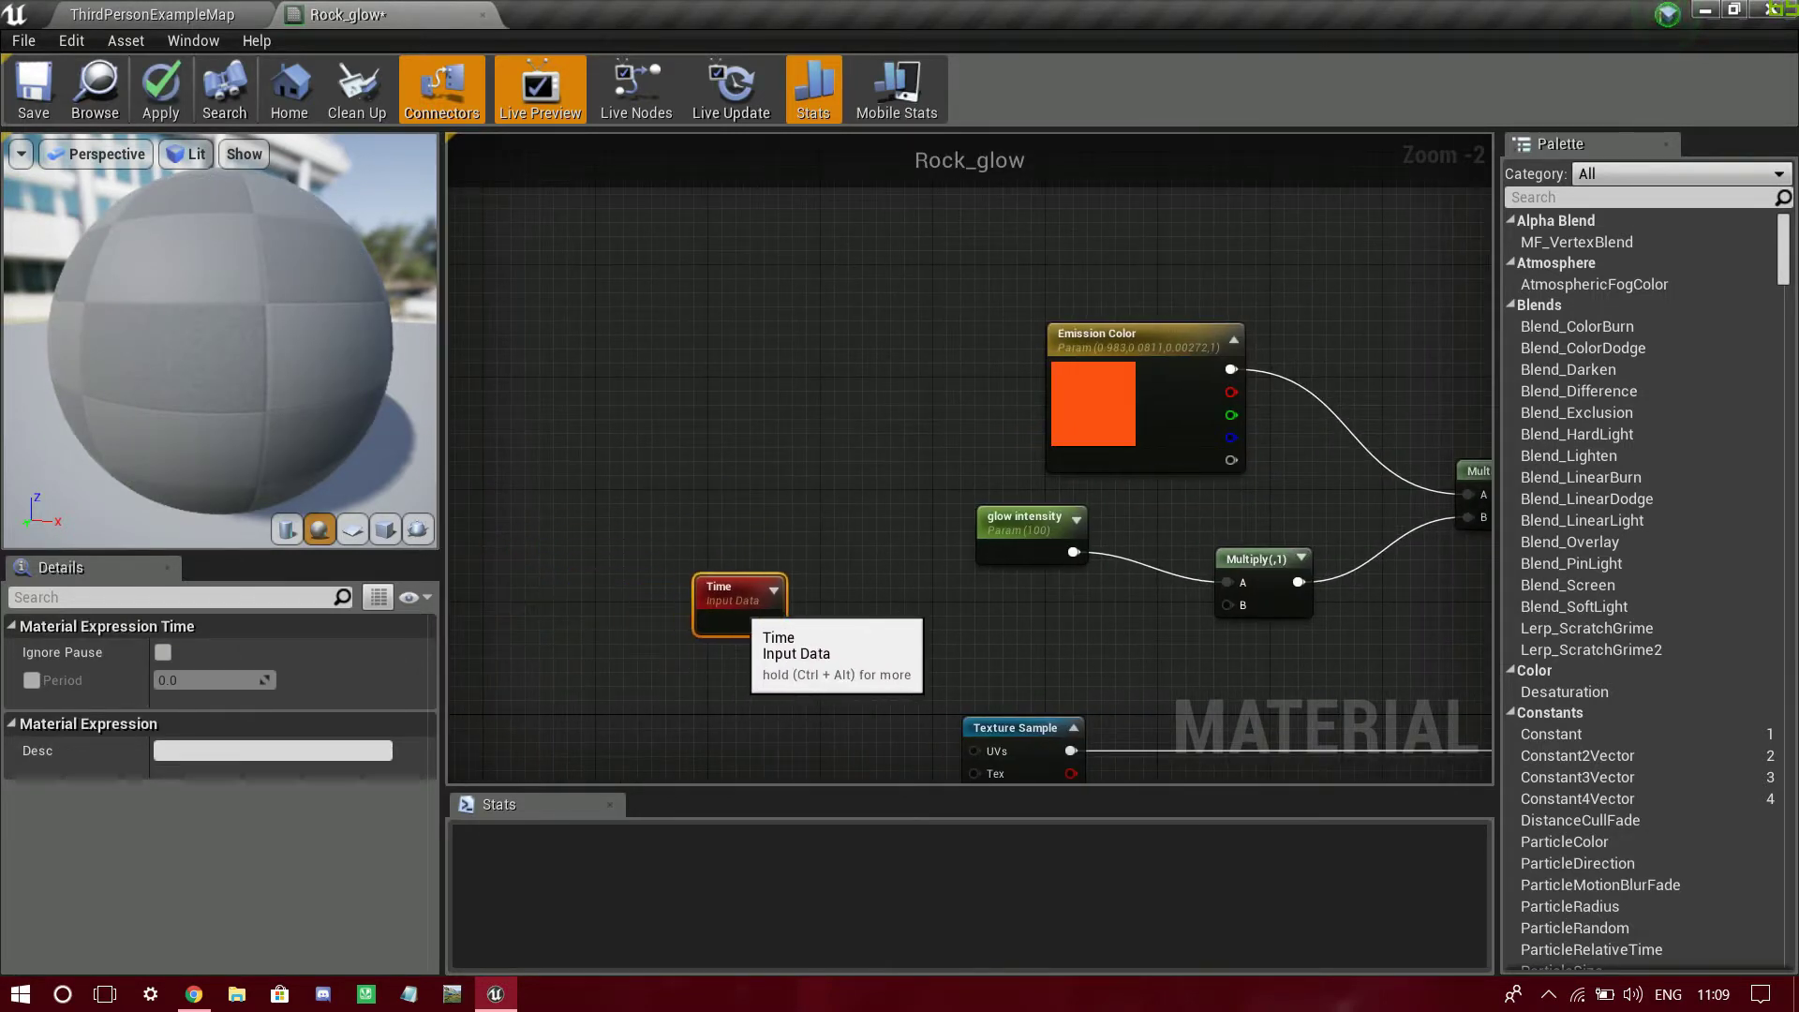
pyautogui.moveTo(774, 596); pyautogui.dragTo(723, 489, button='right')
pyautogui.click(787, 525)
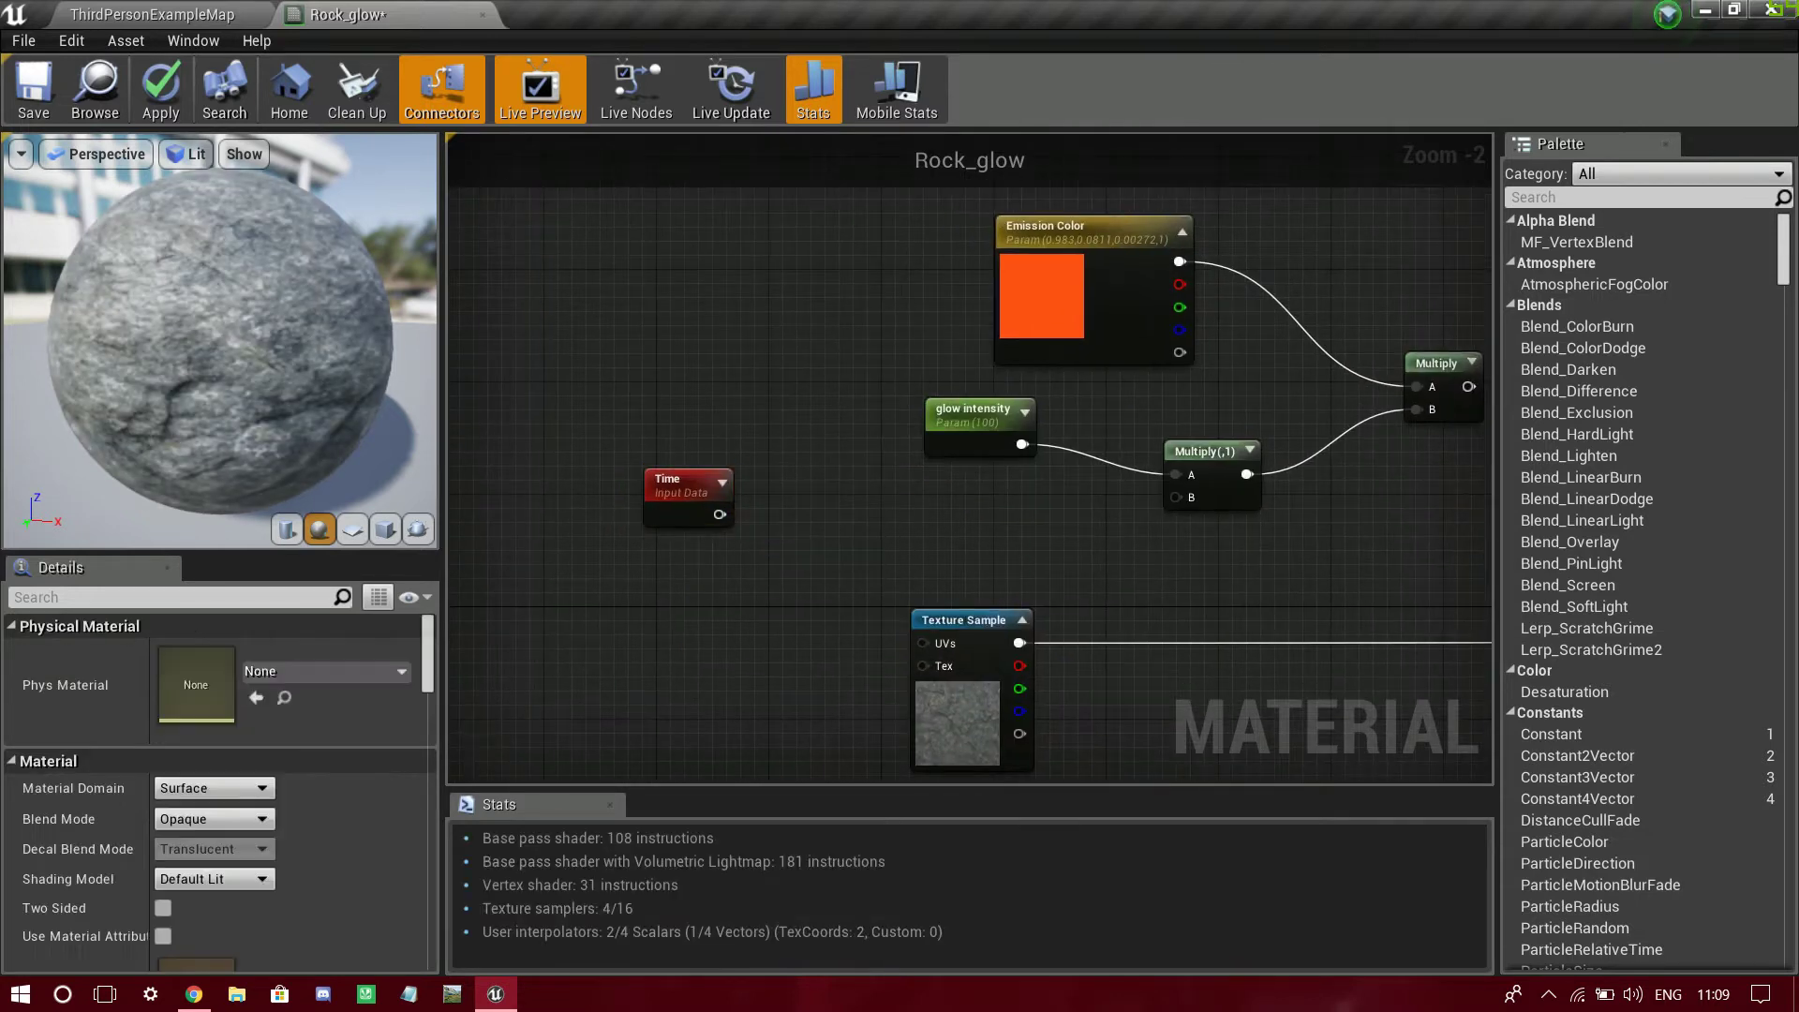
# - Add a Sine node fed by the Time node and line it up beside Time
pyautogui.moveTo(654, 489); pyautogui.dragTo(797, 562)
pyautogui.write('sine')
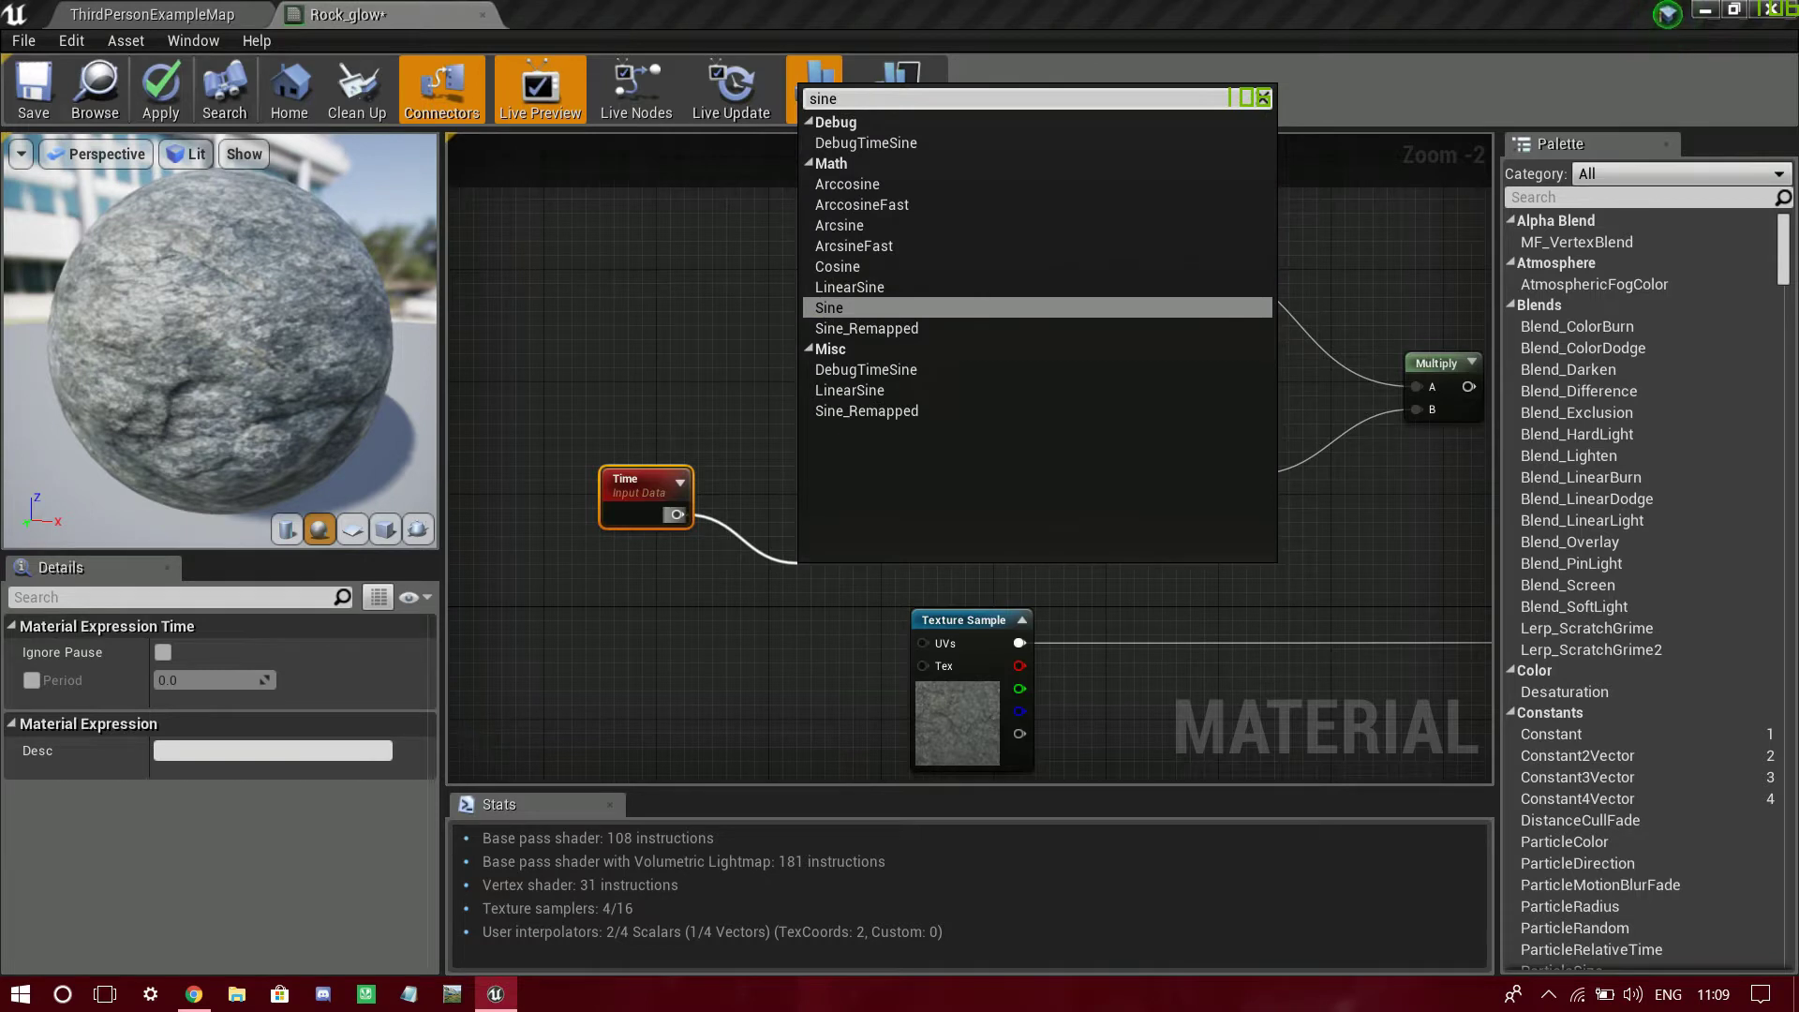
pyautogui.press('Return')
pyautogui.moveTo(822, 575); pyautogui.dragTo(779, 493)
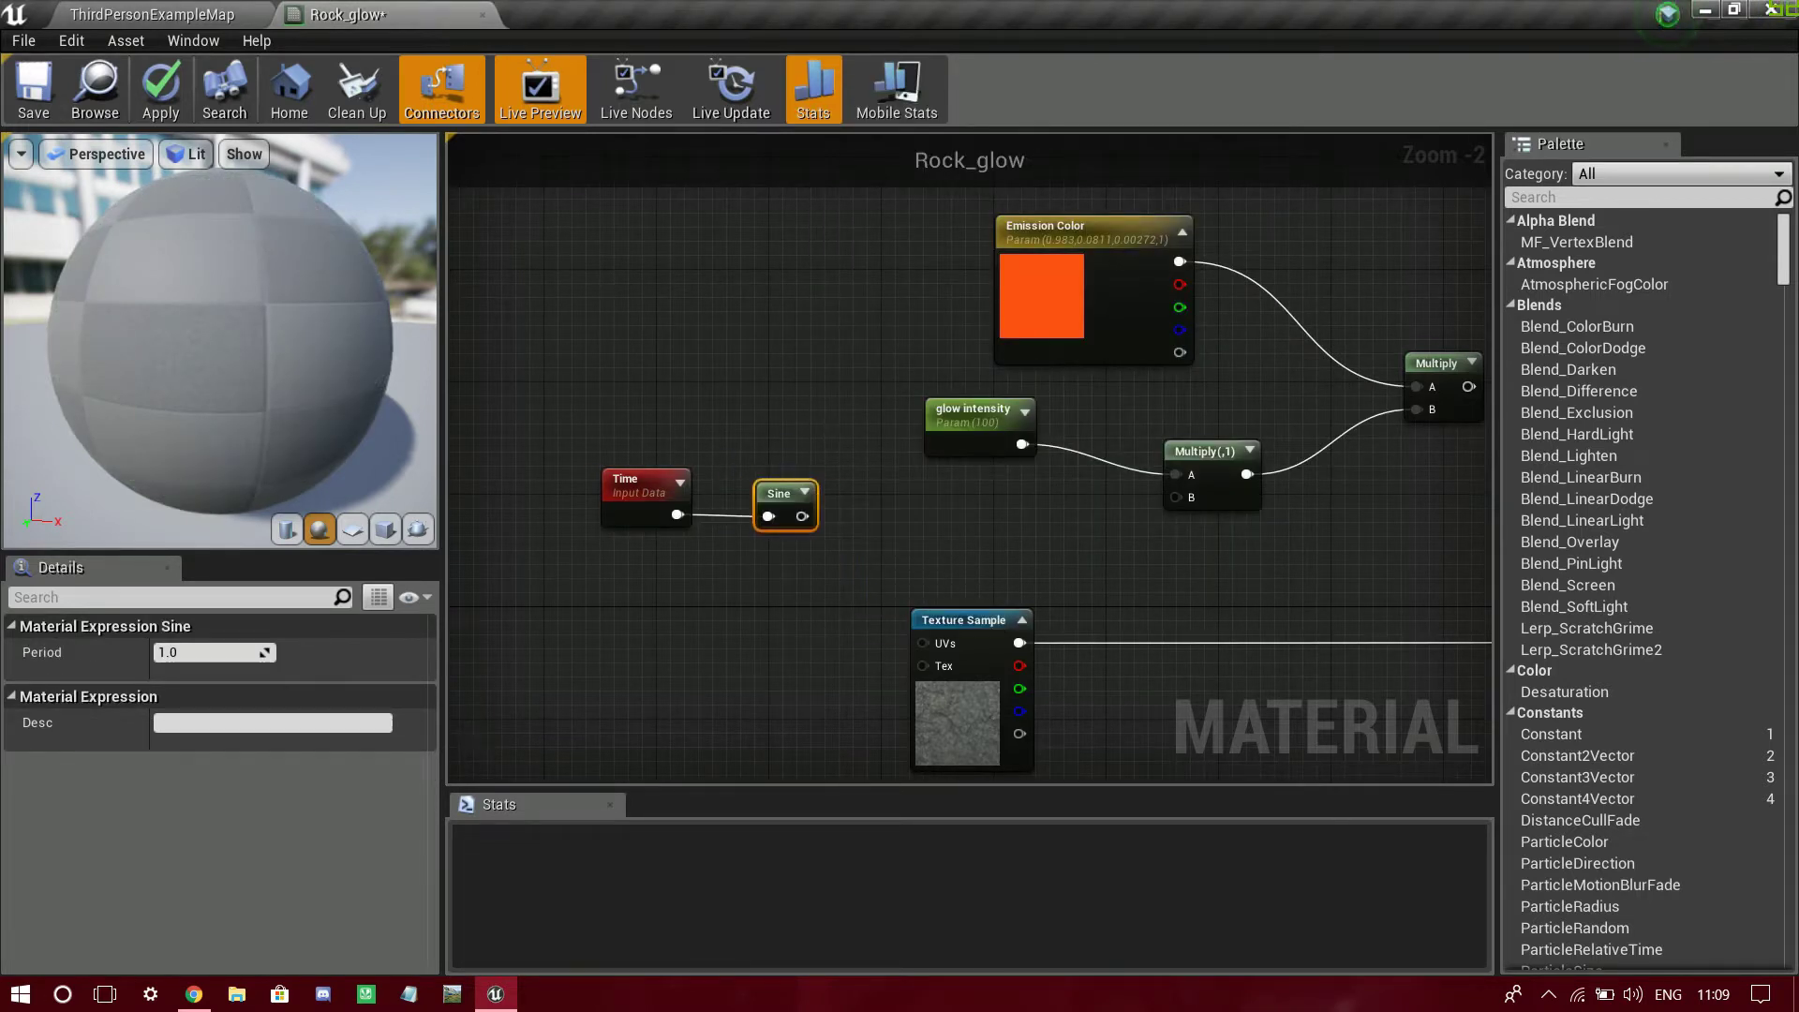
# - Feed the Sine output into a new Add node and connect that to input B of the glow intensity Multiply
pyautogui.moveTo(779, 493); pyautogui.dragTo(616, 563, button='right')
pyautogui.moveTo(639, 585); pyautogui.dragTo(729, 599)
pyautogui.write('add')
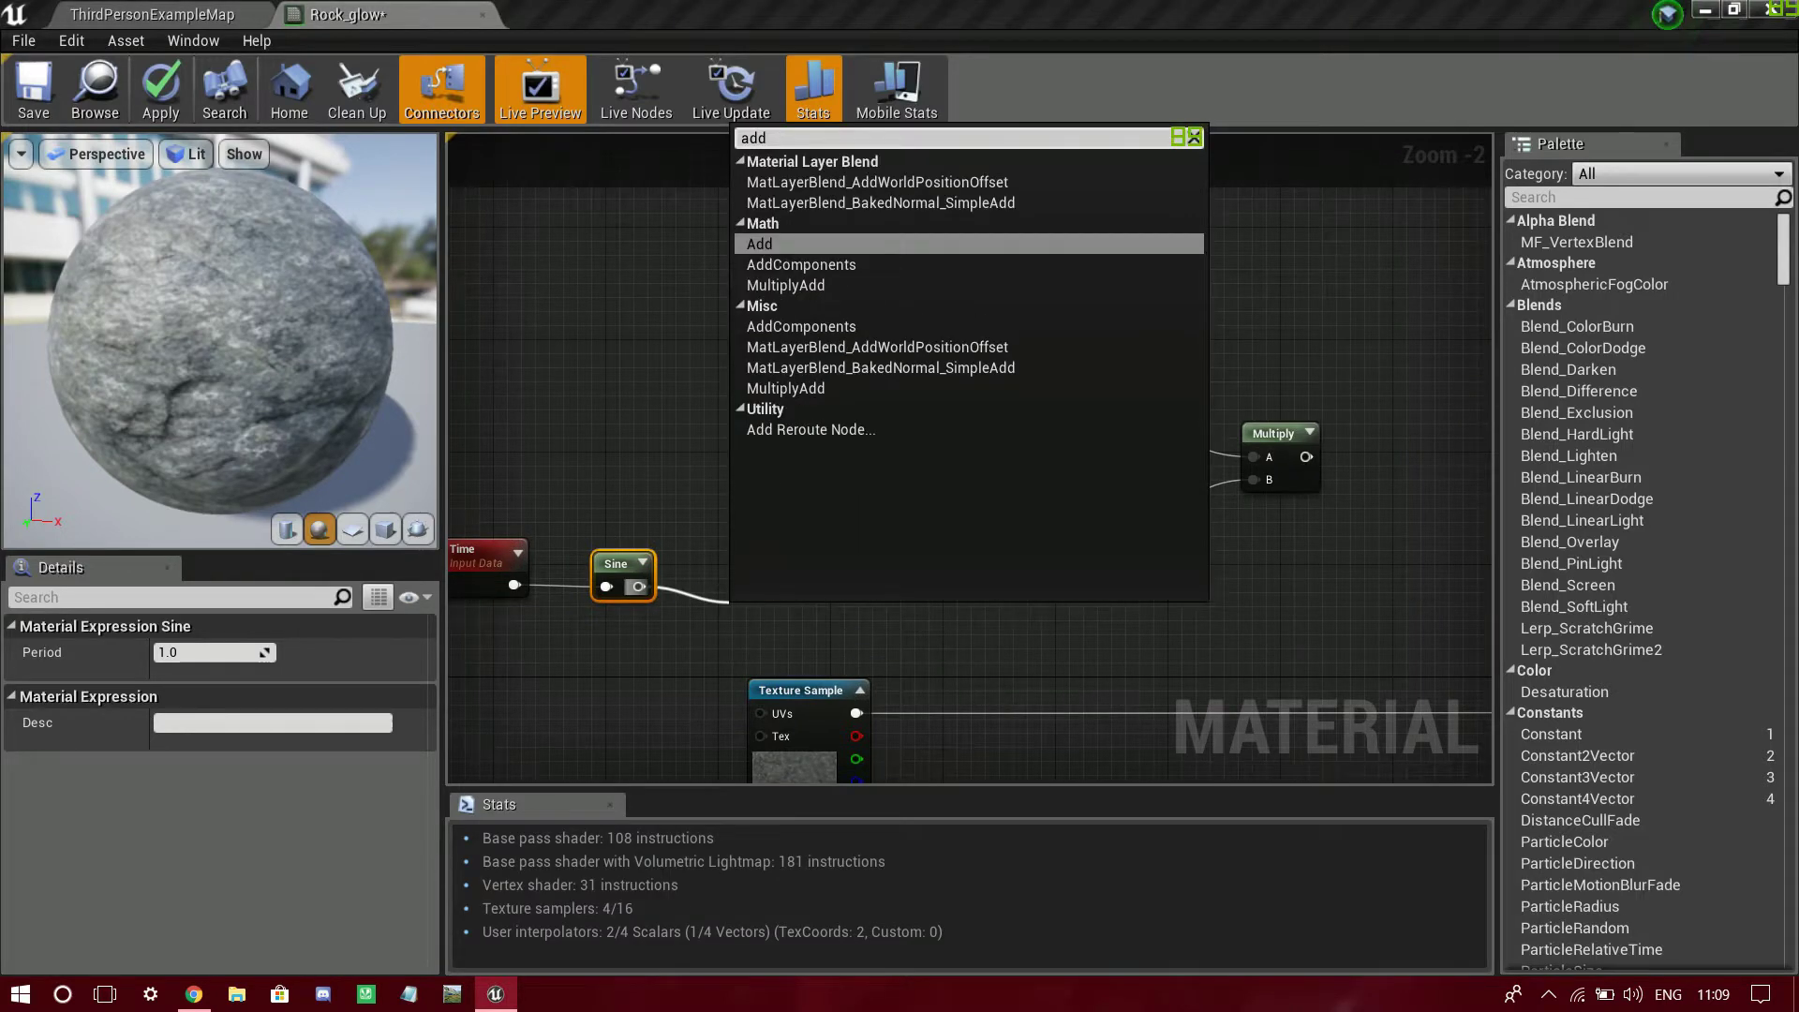
pyautogui.press('Return')
pyautogui.moveTo(776, 609); pyautogui.dragTo(1015, 568)
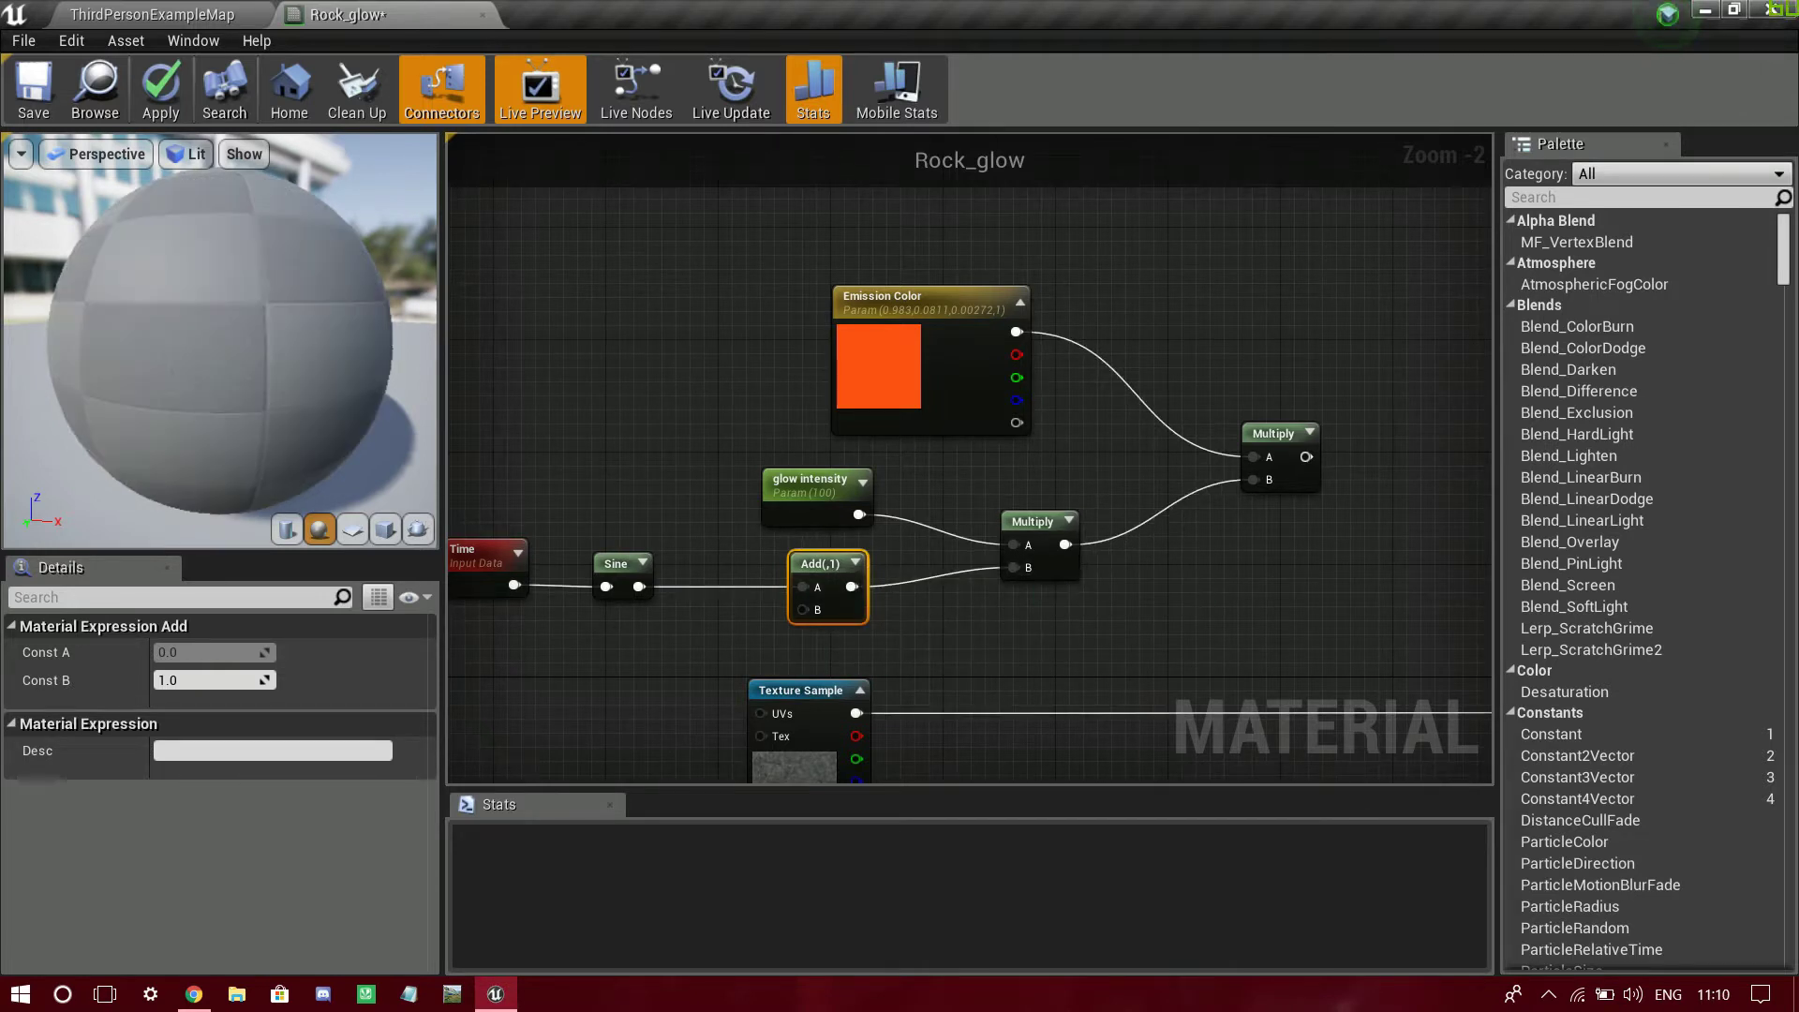
# - Add a scalar parameter with default value 5 and connect it to input B of the Add node
pyautogui.moveTo(969, 485); pyautogui.dragTo(1242, 442, button='right')
pyautogui.click(811, 622)
pyautogui.moveTo(879, 662); pyautogui.dragTo(1076, 567)
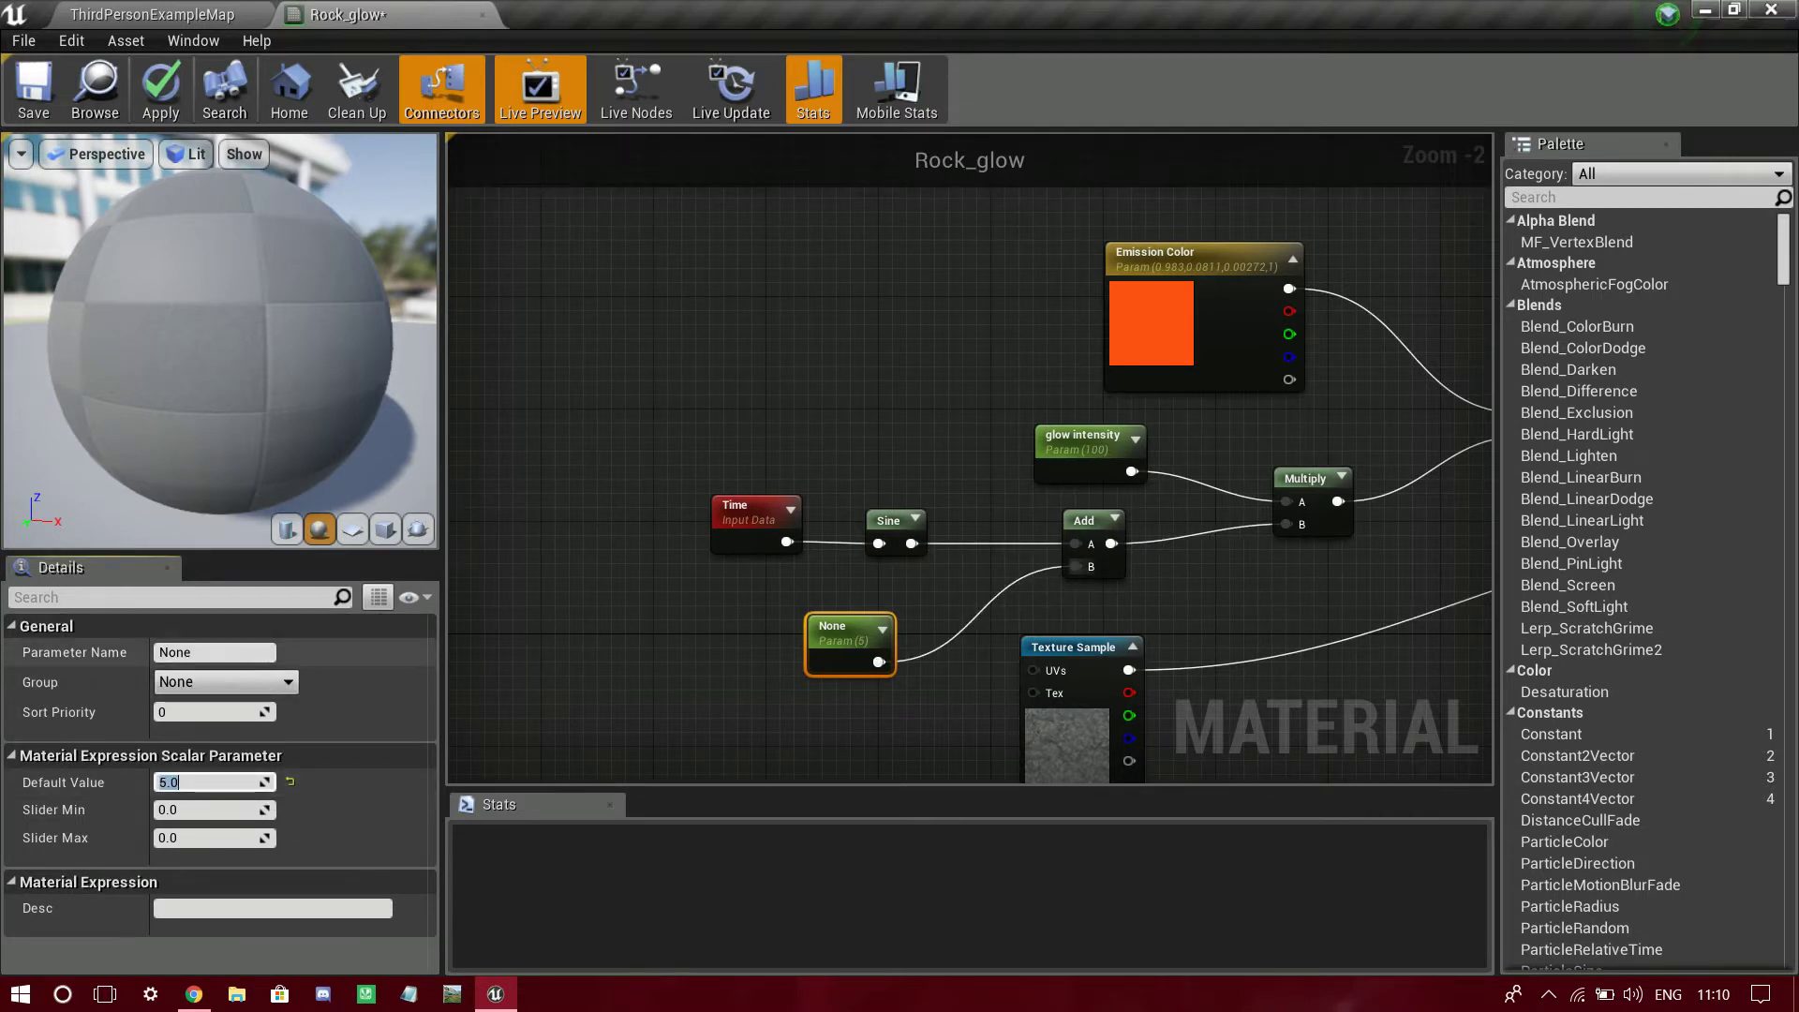
# - Name the scalar parameter feeding the Add node Pulse Intensity and apply the material changes
pyautogui.click(214, 653)
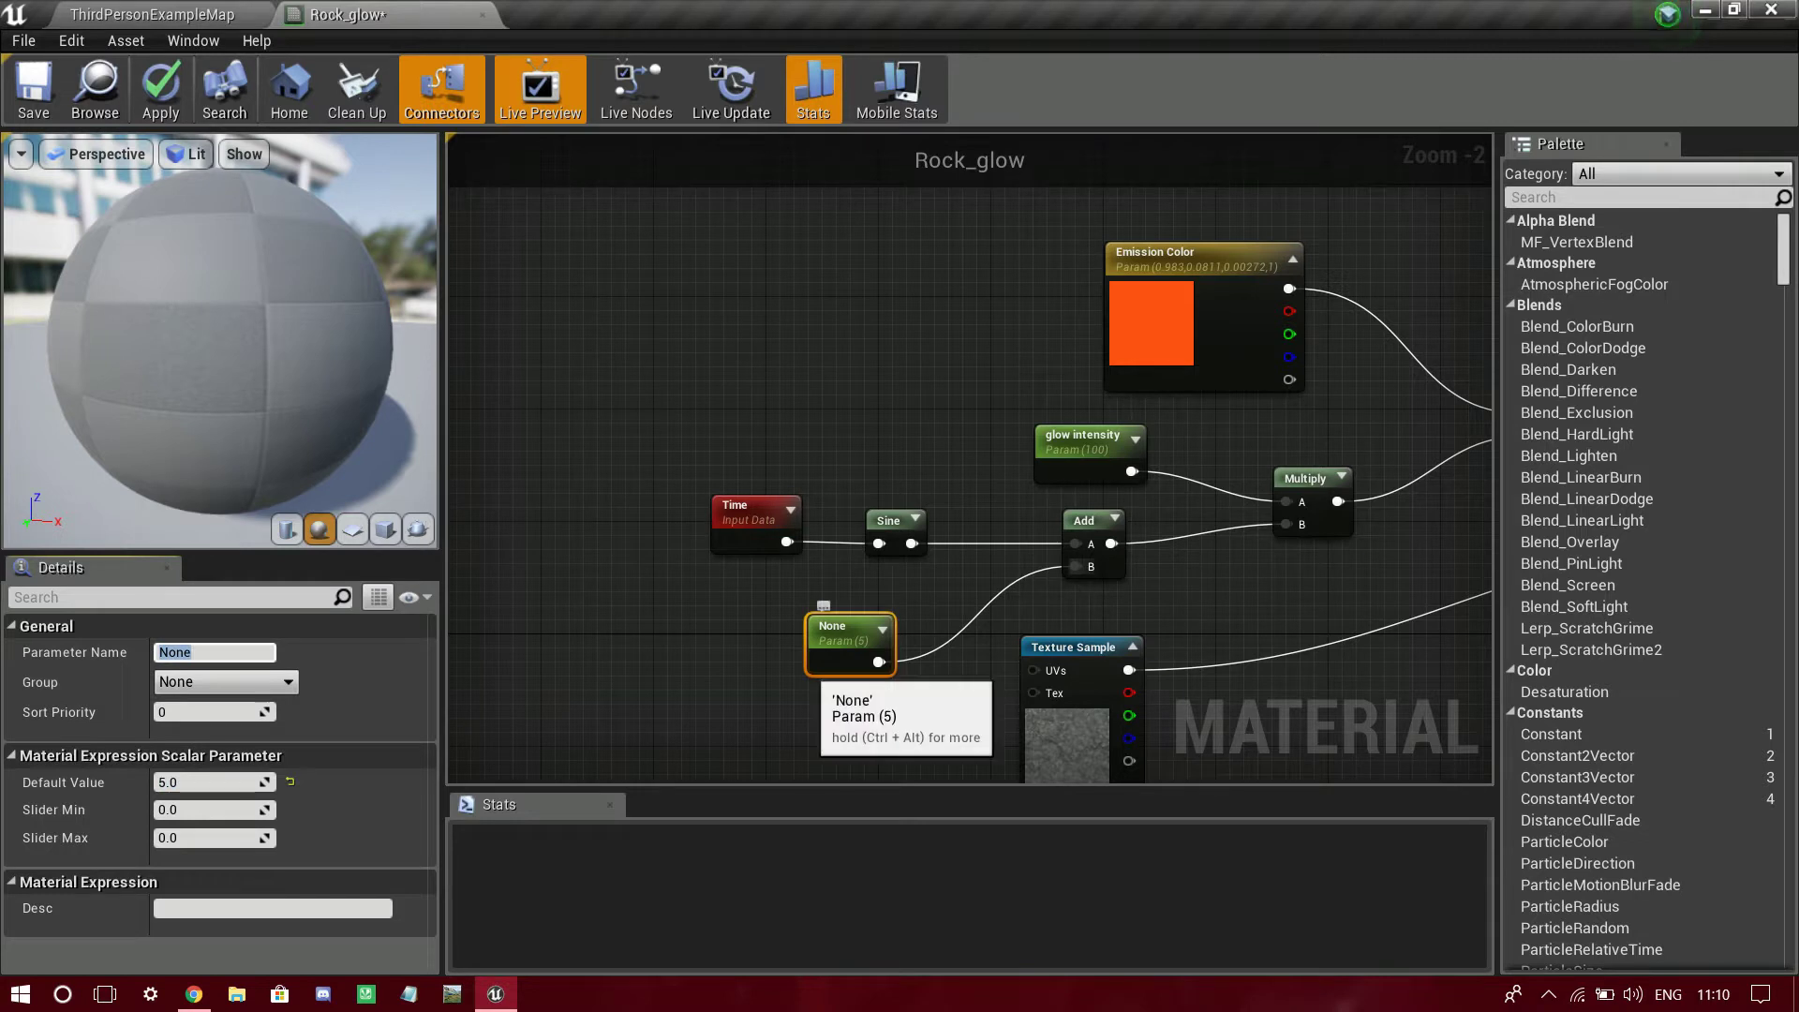
pyautogui.write('Pulse Intensit')
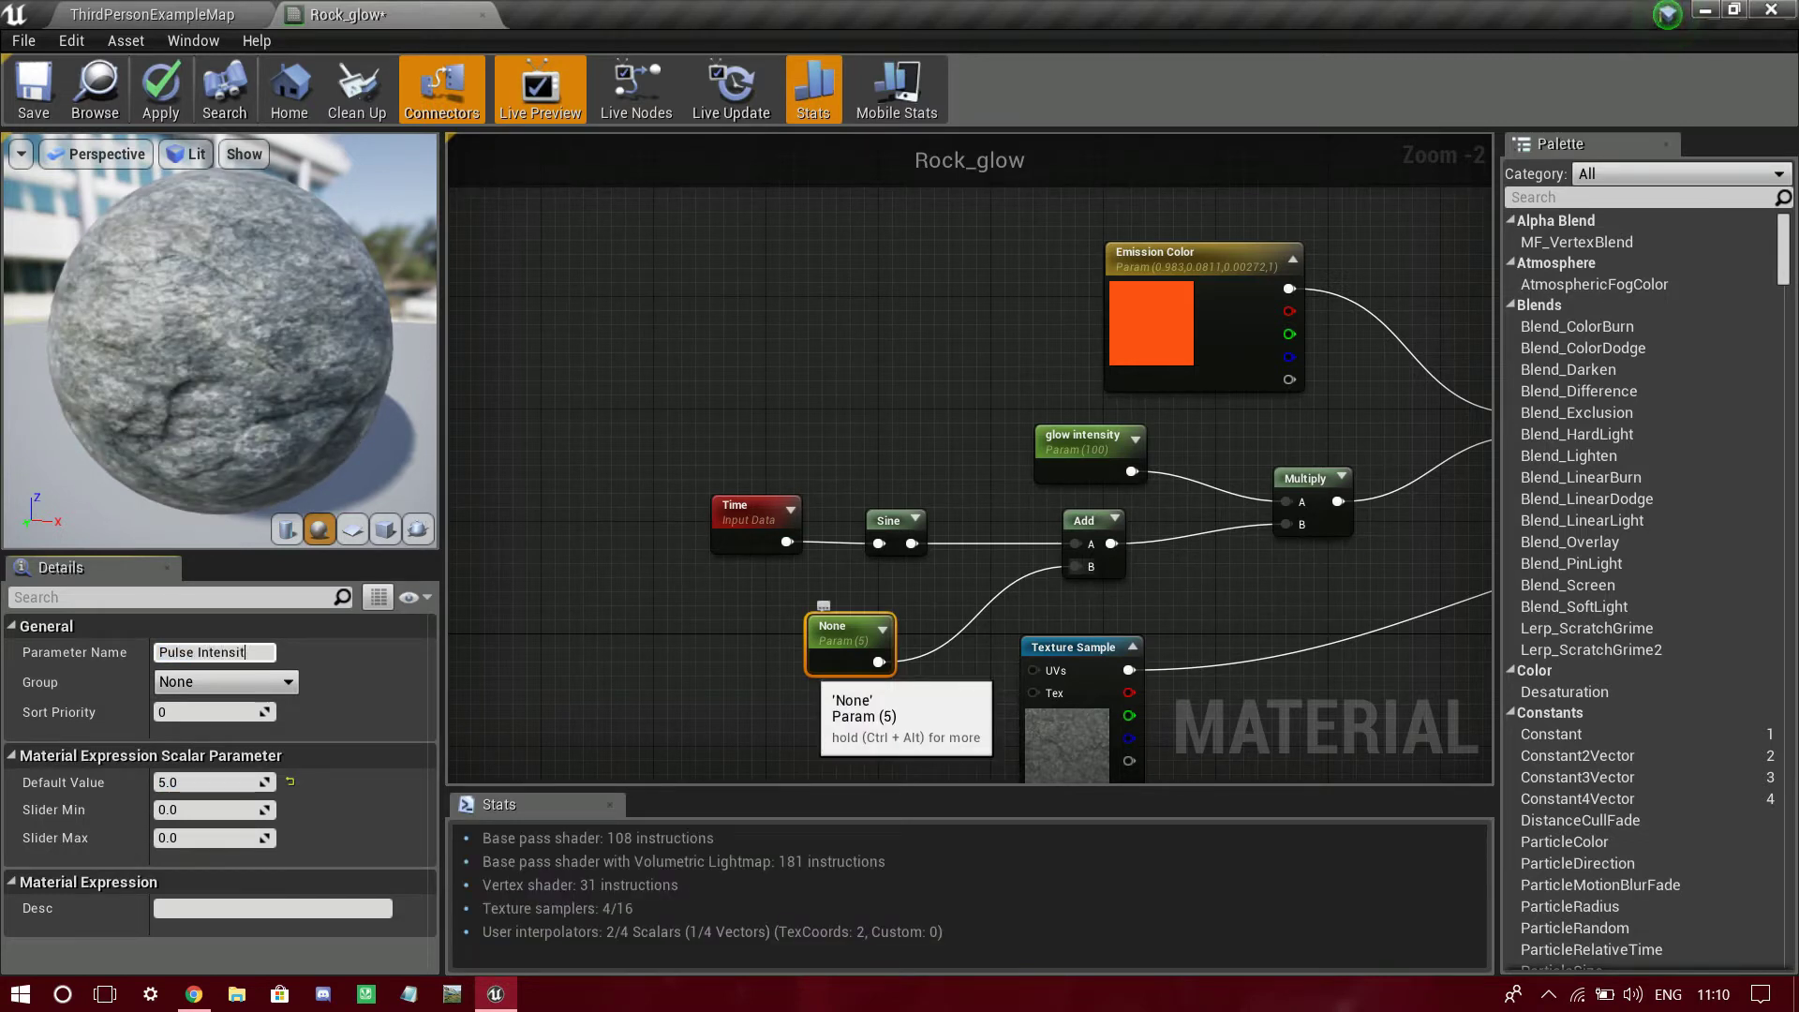
pyautogui.write('y')
pyautogui.press('Return')
pyautogui.click(161, 94)
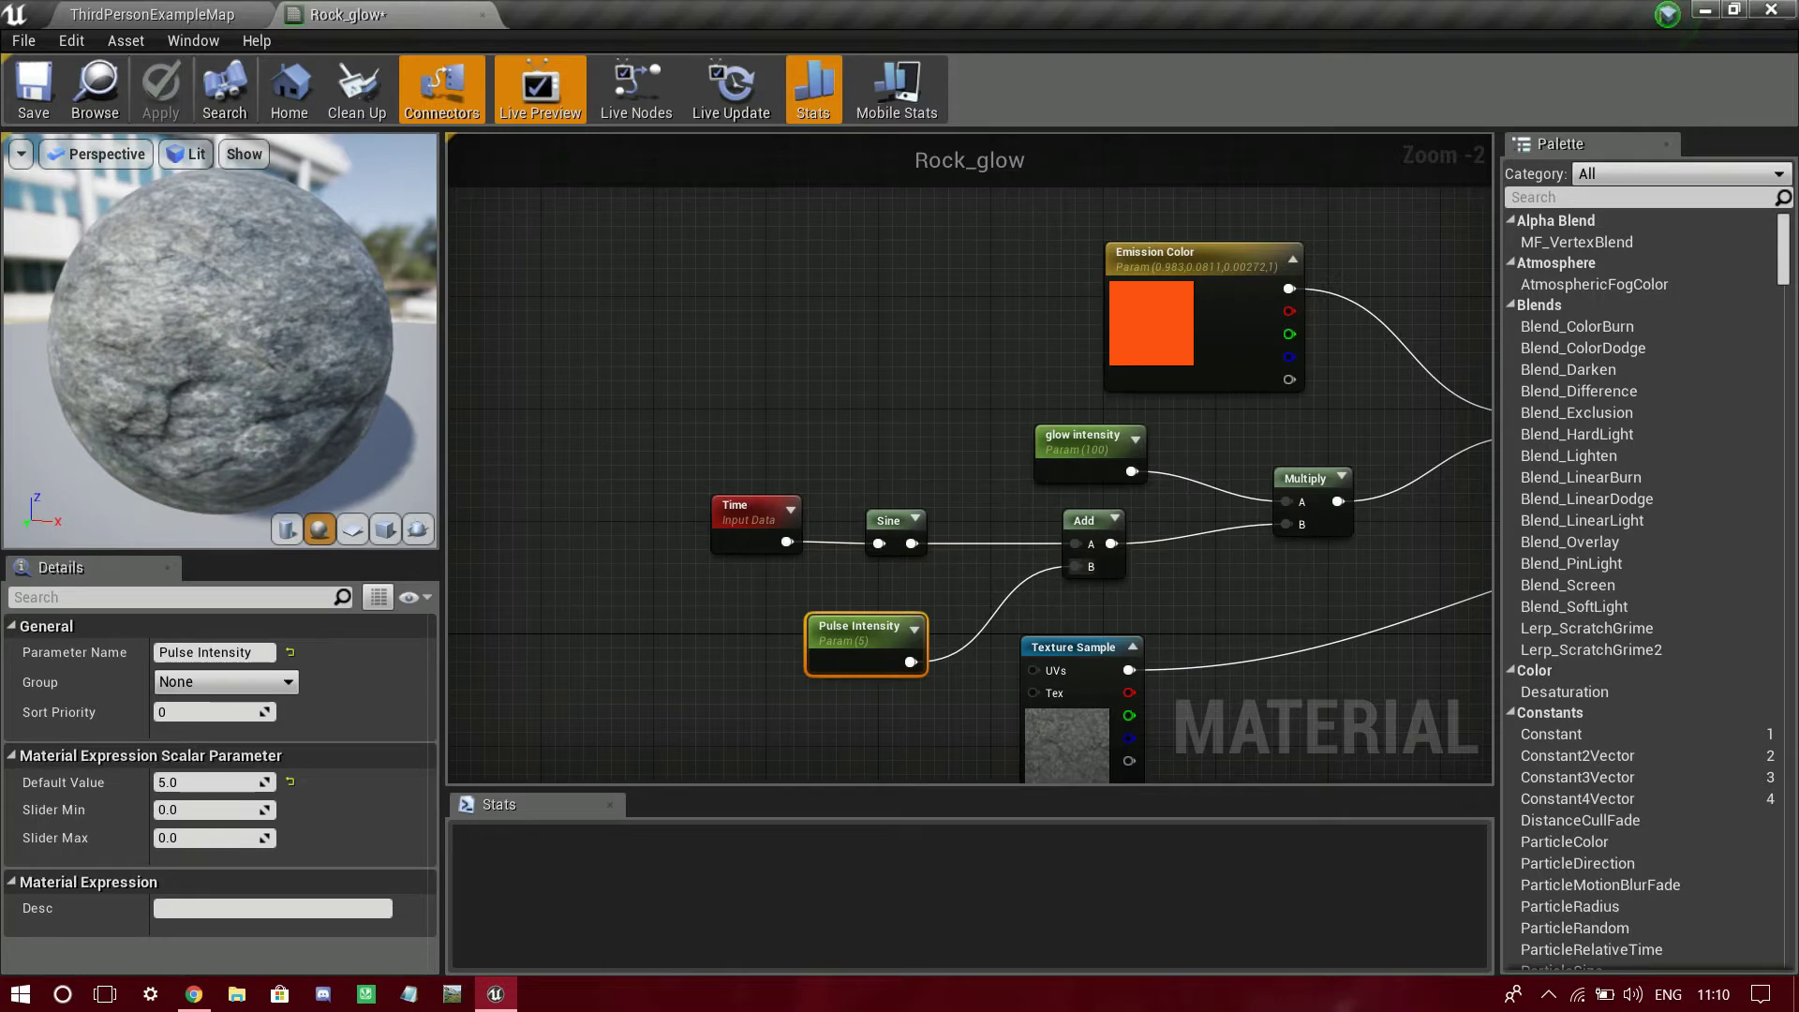
# - Review the pulse network of Time, Sine, Pulse Intensity and Add nodes and how it joins glow intensity and Emission Color
pyautogui.scroll(-1, 1567, 557)
pyautogui.moveTo(1435, 618); pyautogui.dragTo(1189, 641, button='right')
pyautogui.moveTo(1044, 659); pyautogui.dragTo(1393, 613, button='right')
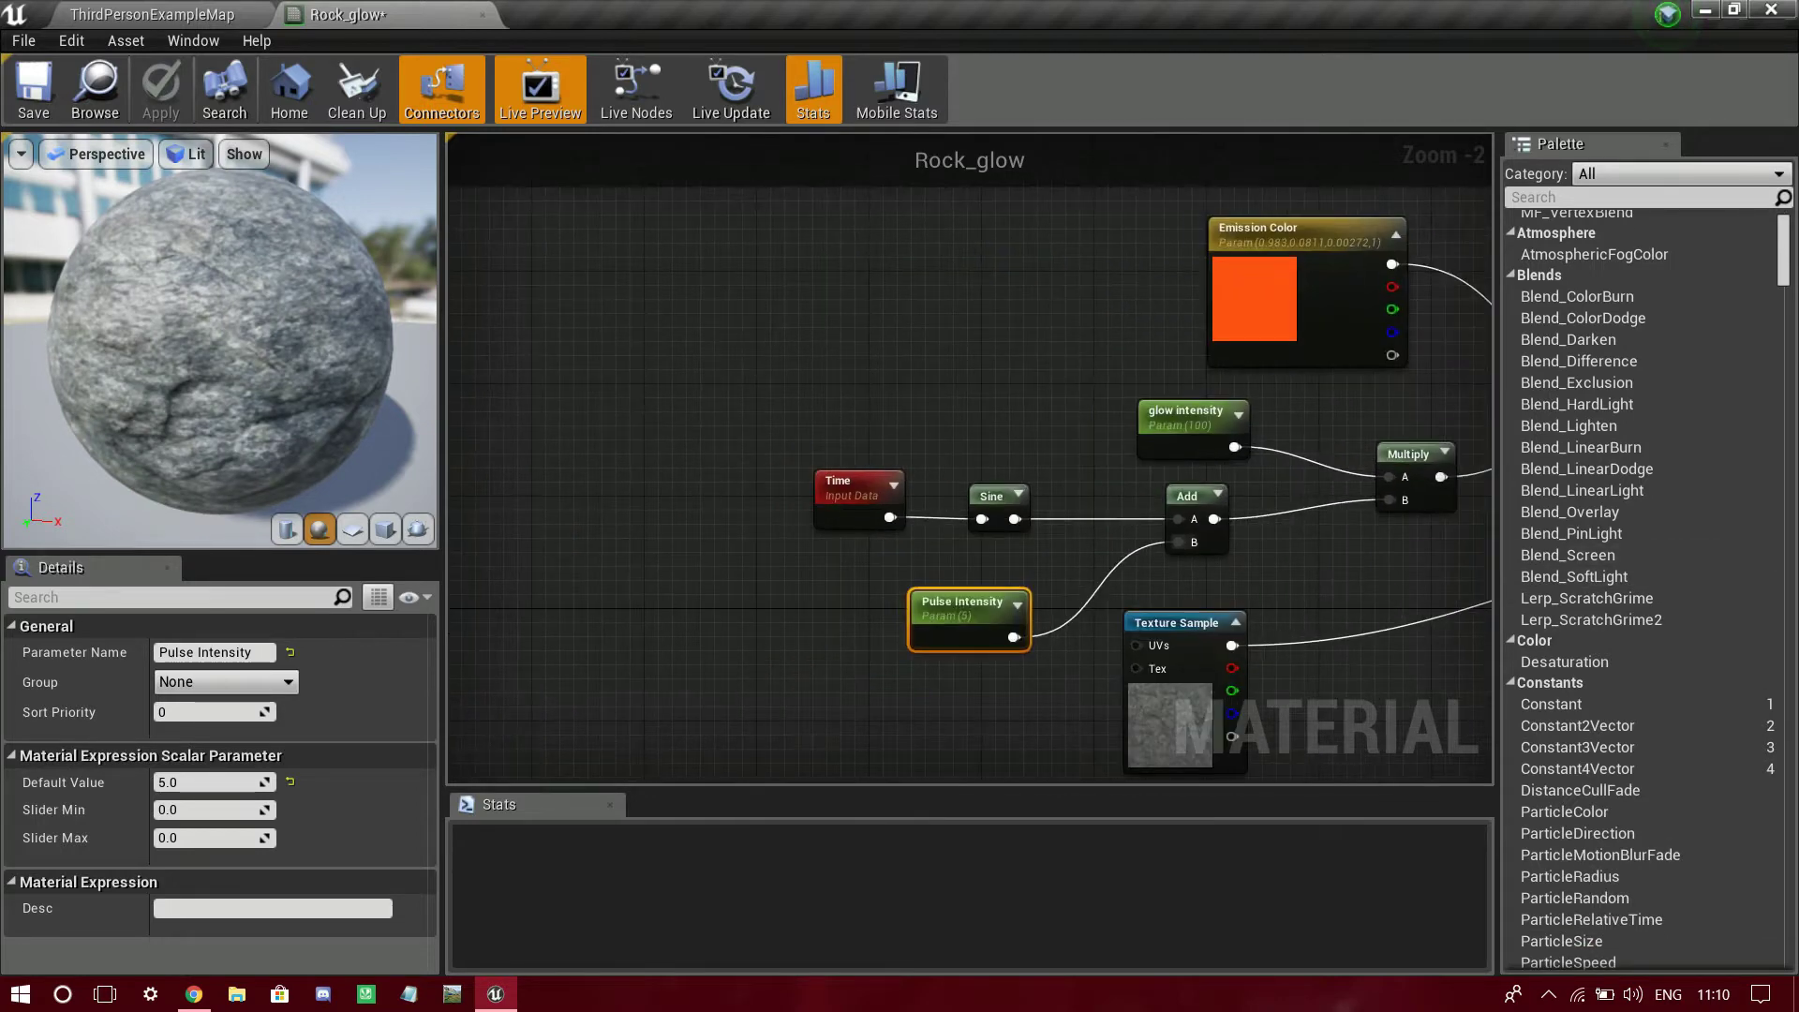
pyautogui.moveTo(903, 481); pyautogui.dragTo(901, 392)
pyautogui.moveTo(936, 412); pyautogui.dragTo(978, 455)
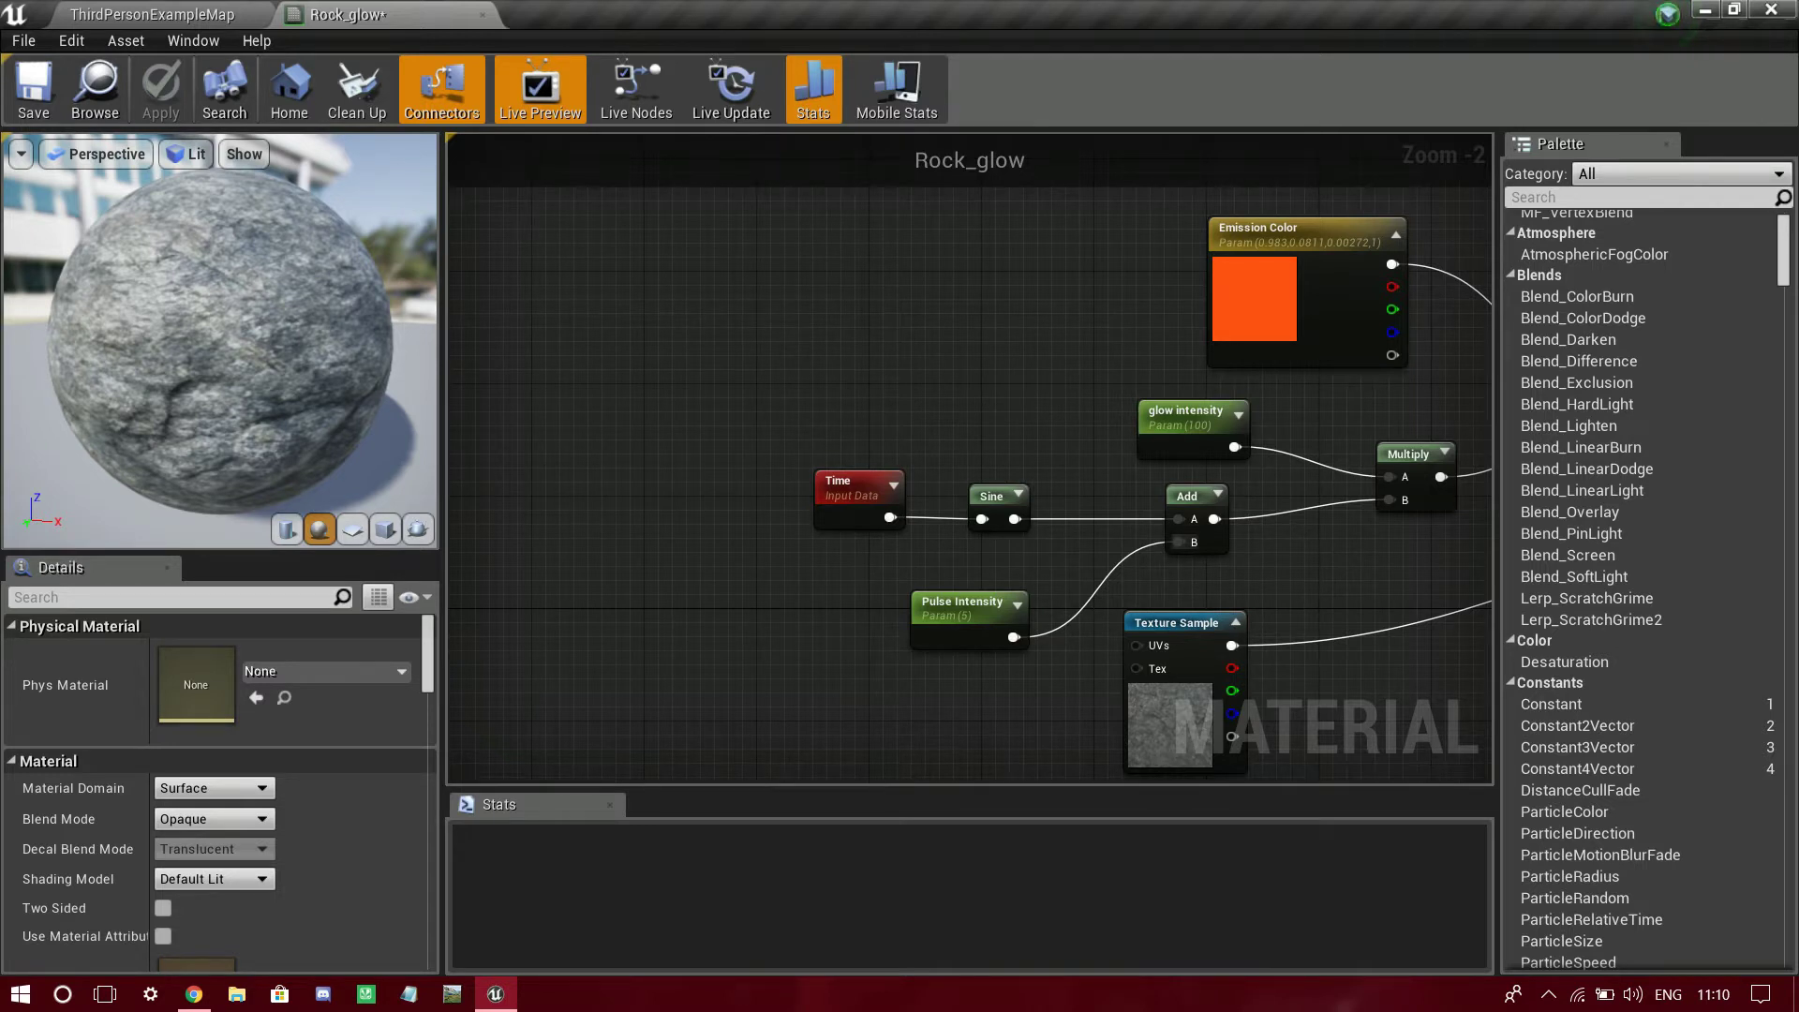
pyautogui.moveTo(1398, 664); pyautogui.dragTo(1248, 609, button='right')
pyautogui.click(804, 568)
pyautogui.click(804, 647)
pyautogui.moveTo(776, 633); pyautogui.dragTo(778, 633)
pyautogui.moveTo(778, 634); pyautogui.dragTo(663, 668, button='right')
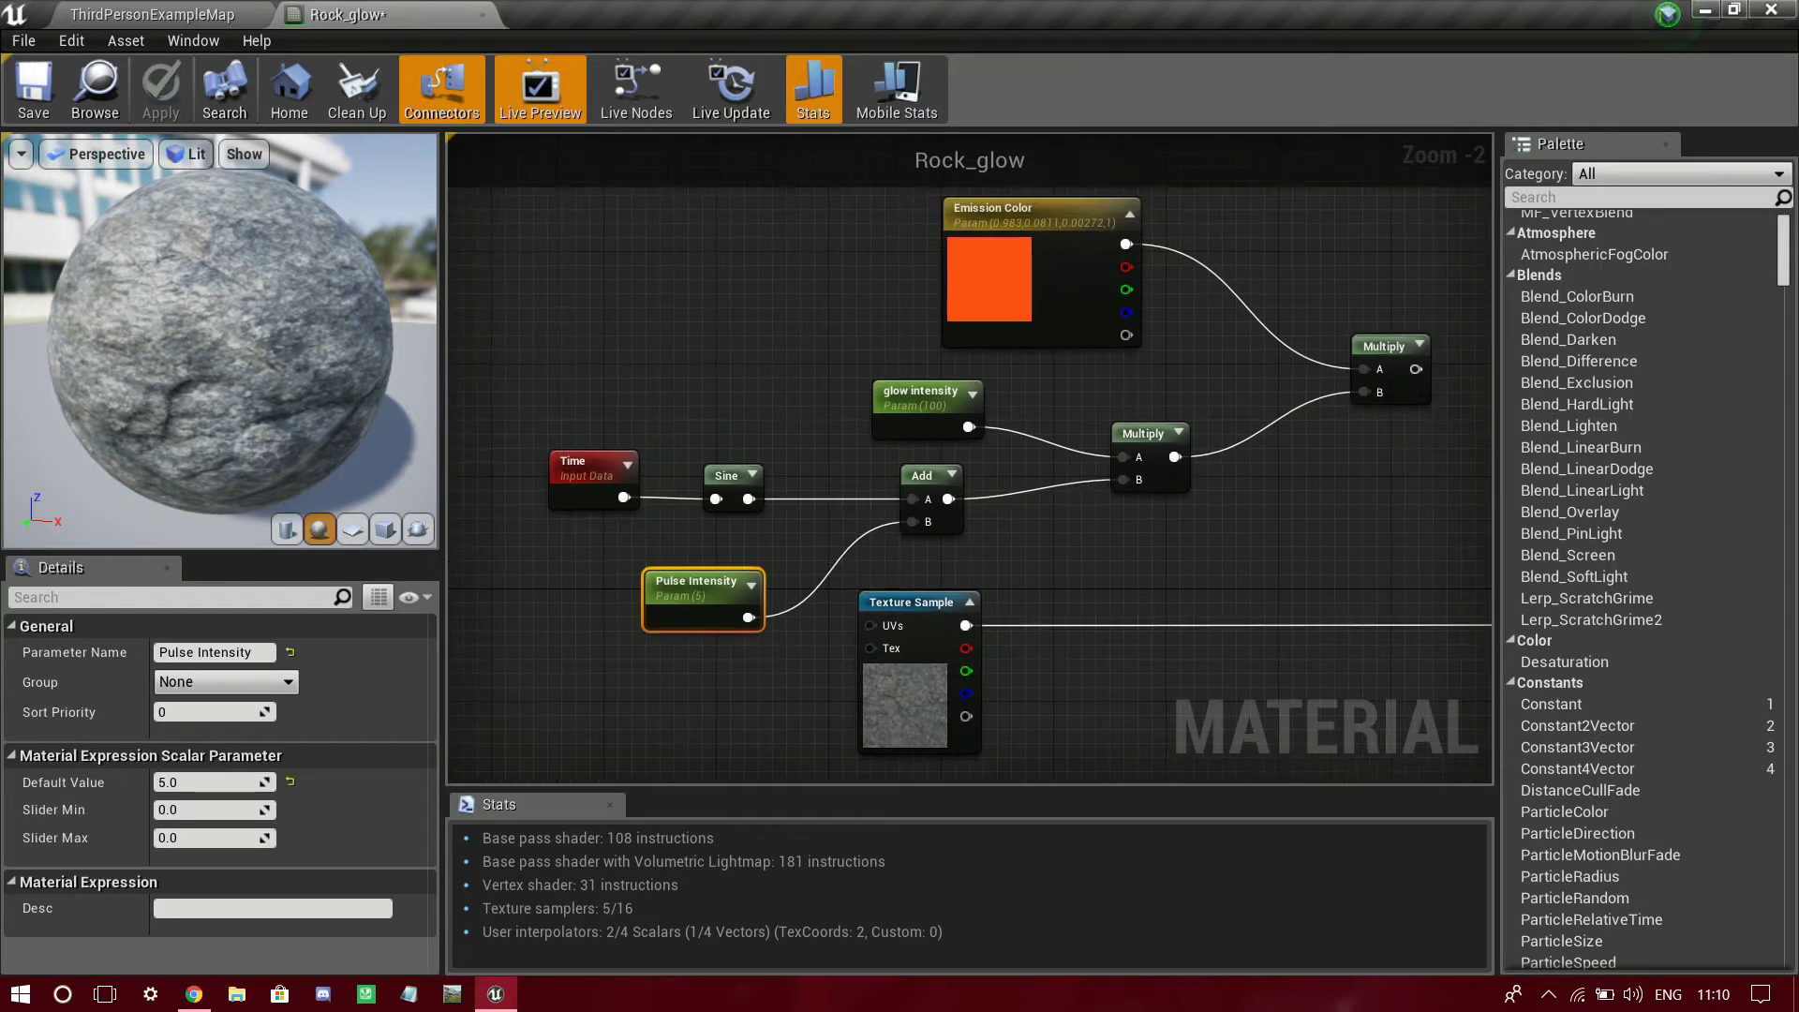
pyautogui.click(663, 669)
pyautogui.click(735, 476)
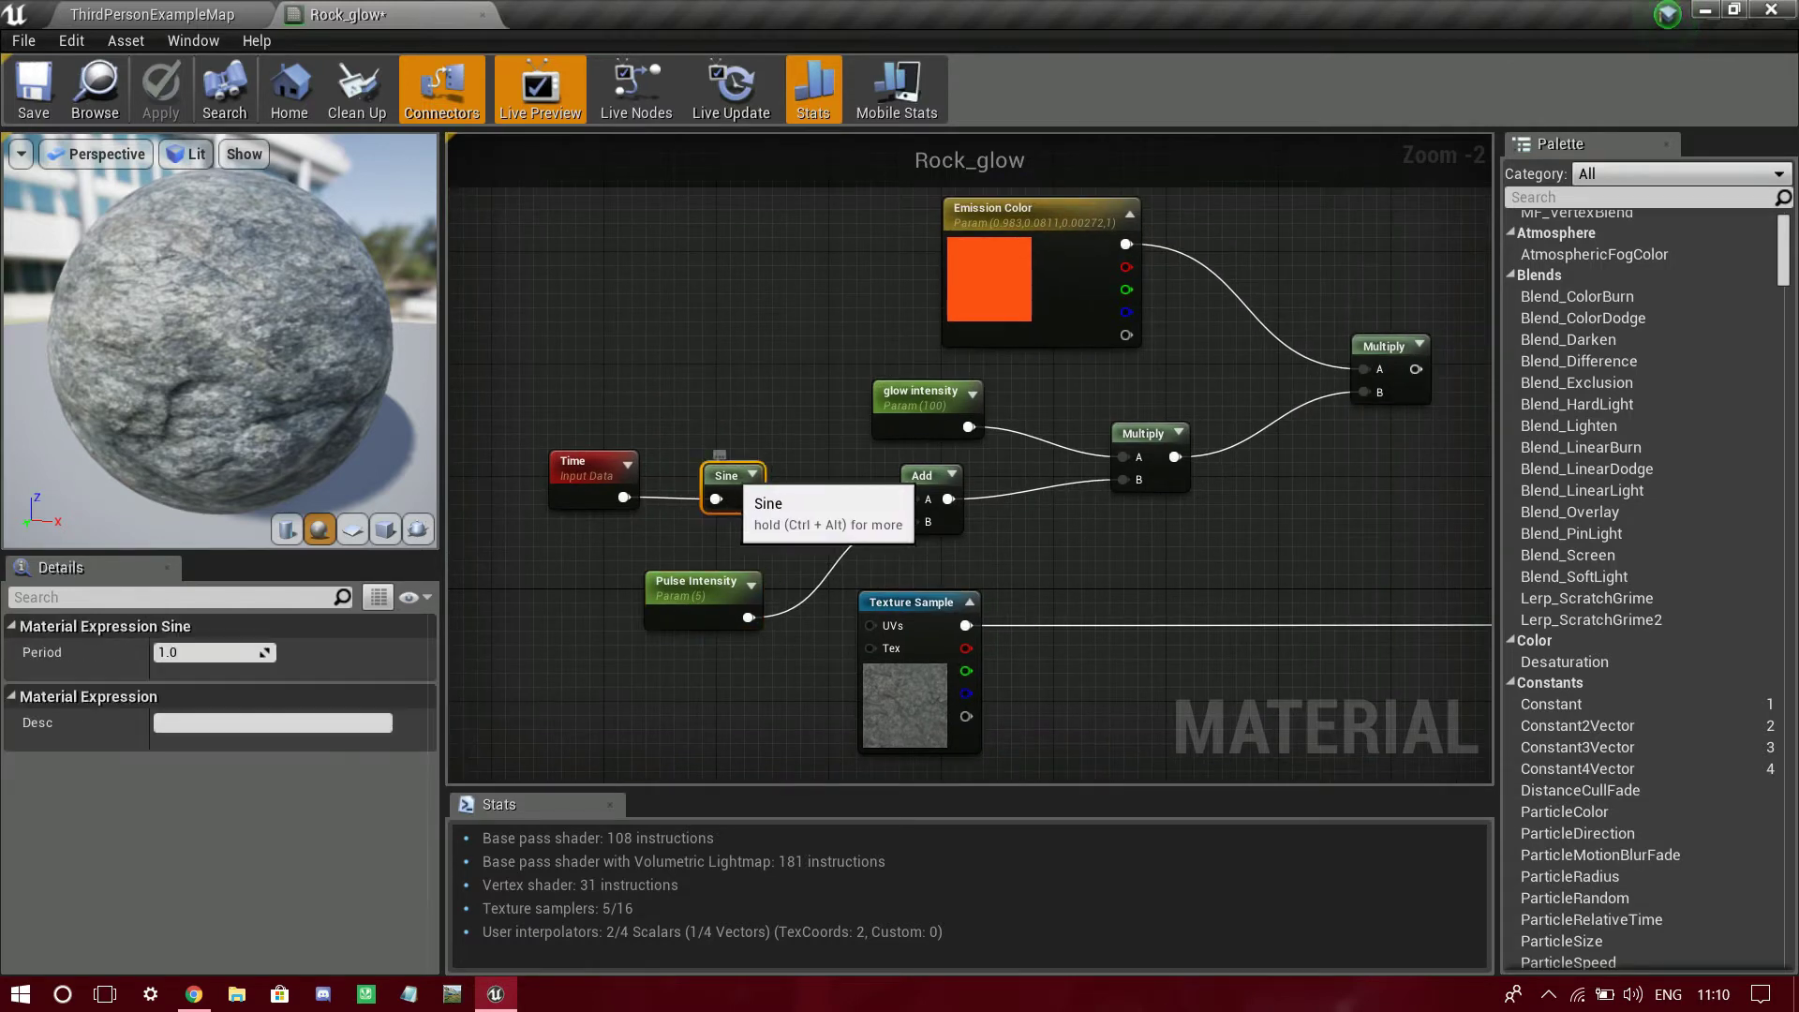
pyautogui.click(735, 538)
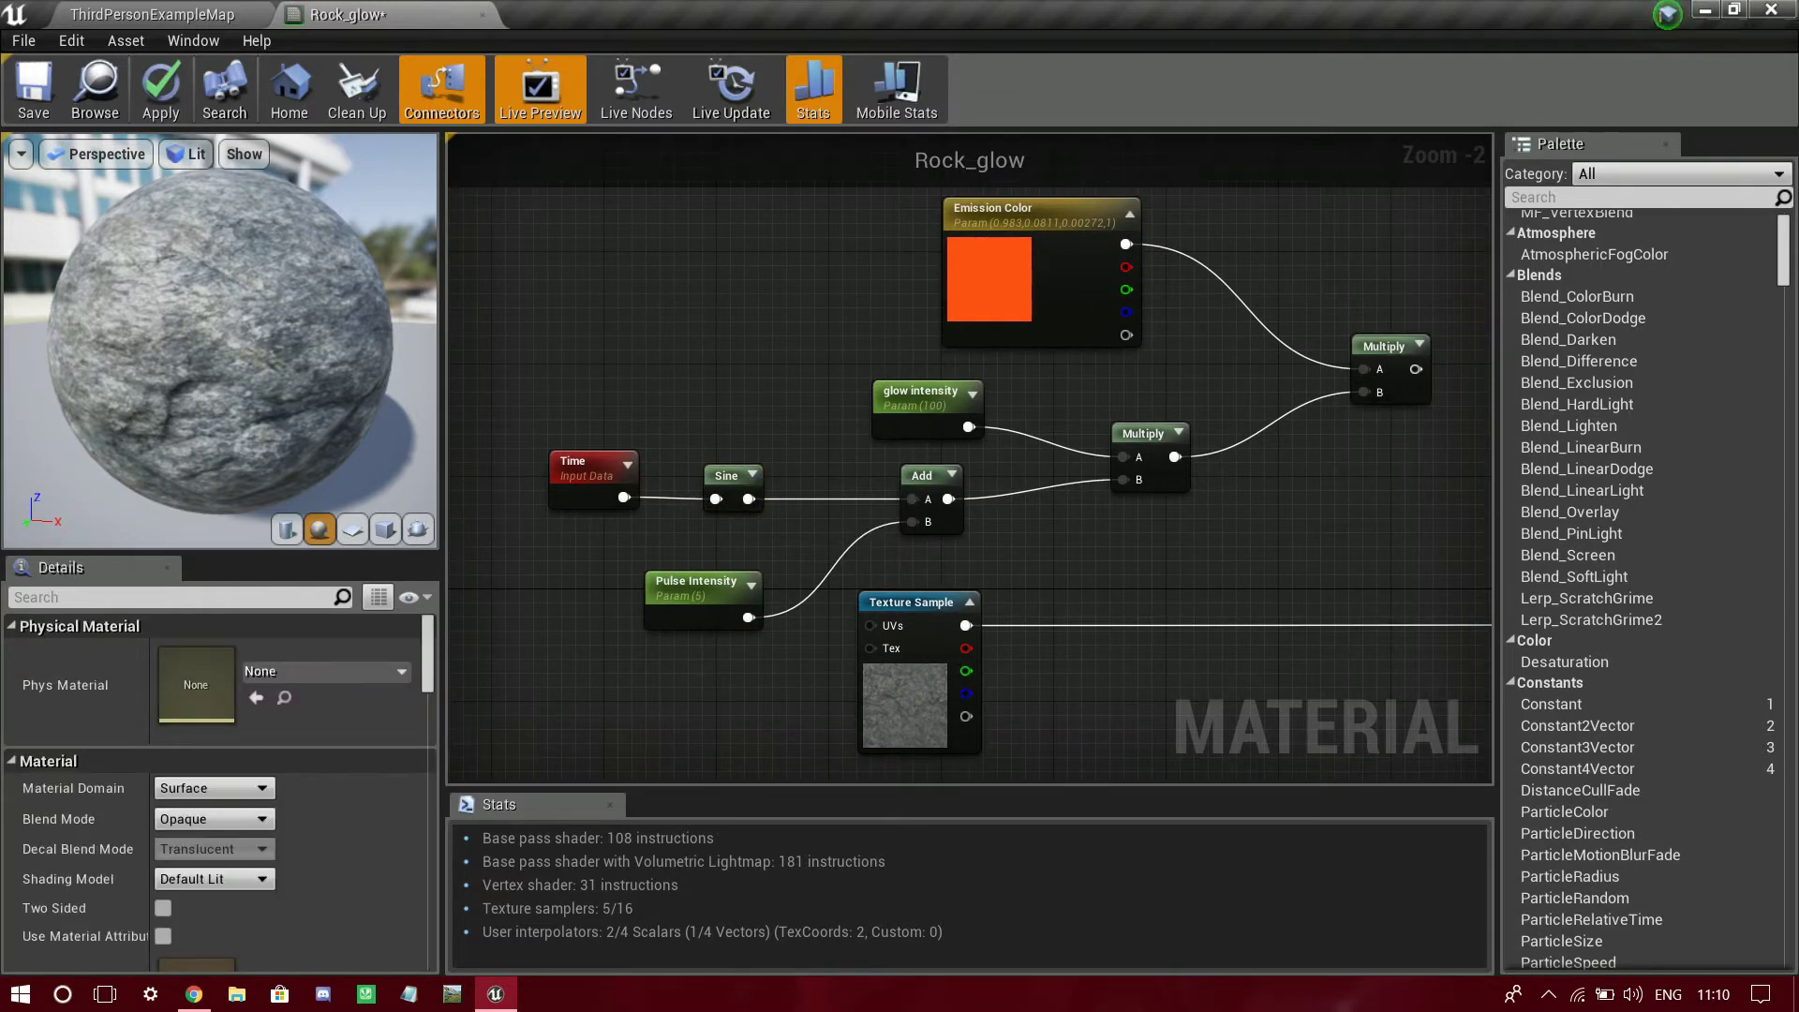
pyautogui.click(714, 586)
pyautogui.click(780, 605)
pyautogui.moveTo(780, 605); pyautogui.dragTo(742, 679, button='right')
pyautogui.moveTo(678, 658)
pyautogui.mouseDown()
pyautogui.moveTo(682, 640)
pyautogui.moveTo(694, 650)
pyautogui.mouseUp()
pyautogui.click(617, 658)
pyautogui.moveTo(618, 658); pyautogui.dragTo(604, 658, button='right')
pyautogui.rightClick(531, 656)
pyautogui.moveTo(1124, 609); pyautogui.dragTo(1025, 661, button='right')
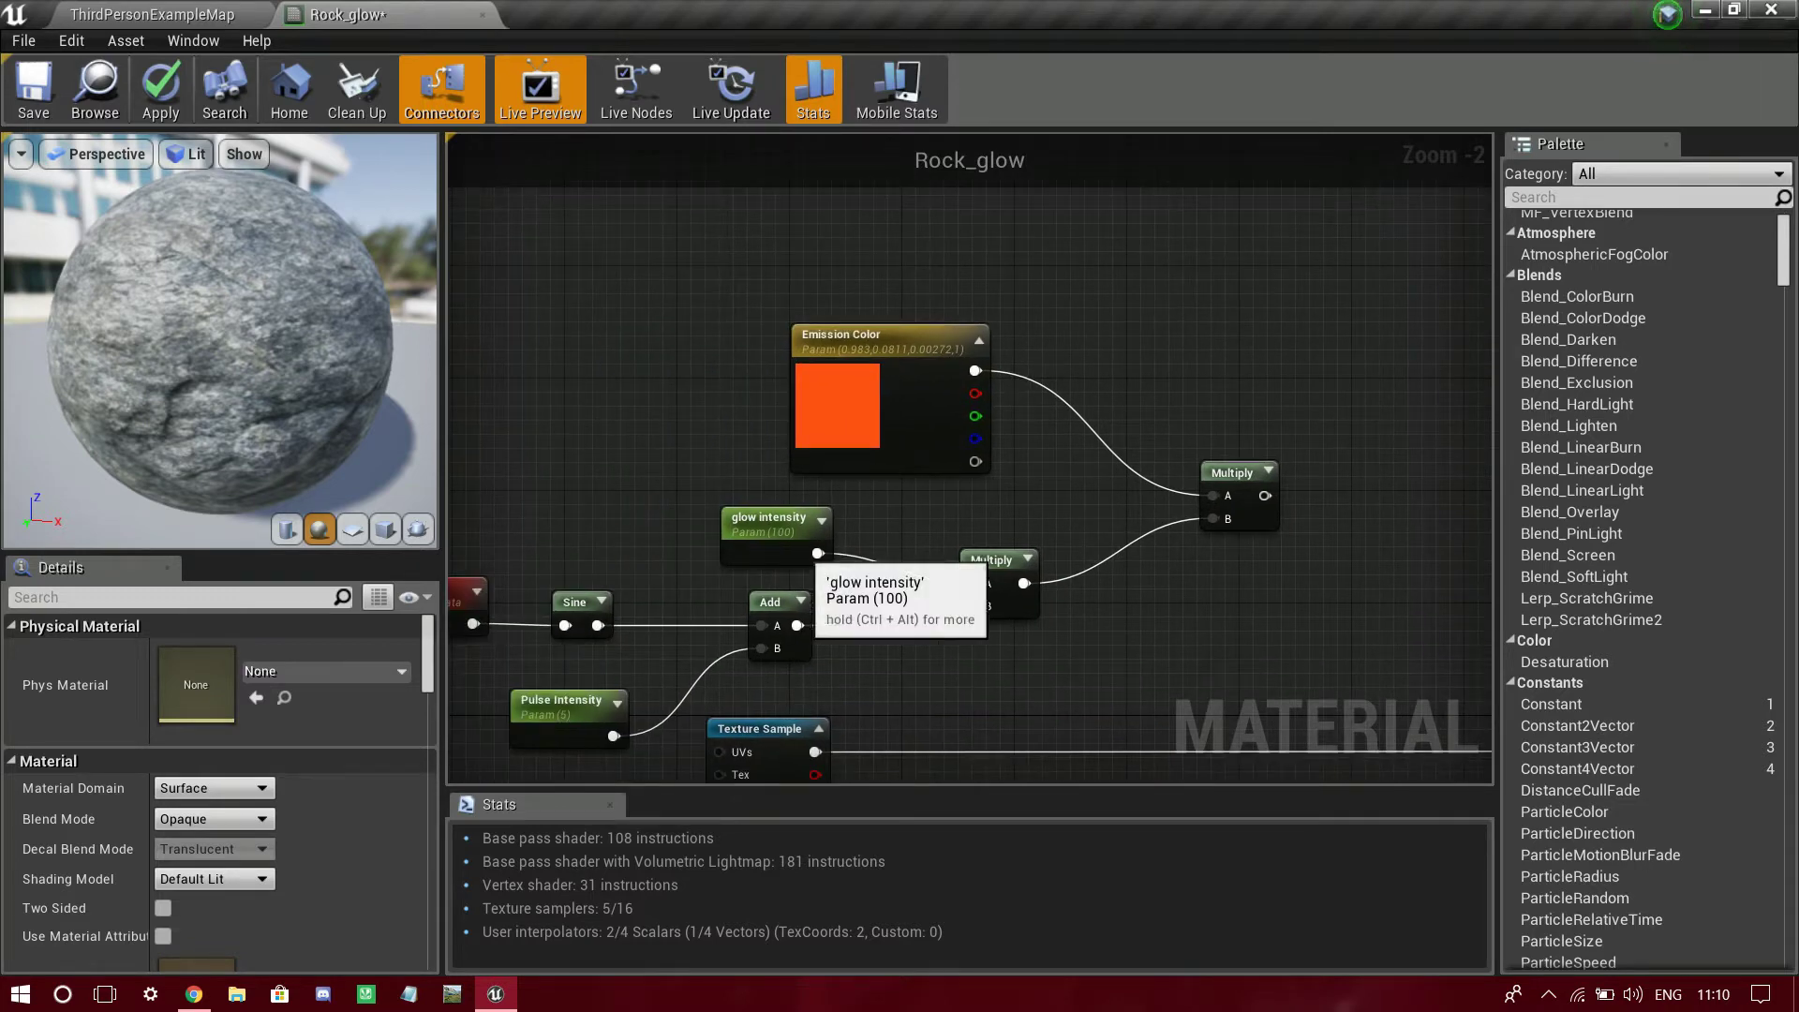
# - Reposition the glow intensity and Emission Color nodes to space out the glow network
pyautogui.moveTo(794, 551); pyautogui.dragTo(767, 537)
pyautogui.click(667, 553)
pyautogui.moveTo(754, 516); pyautogui.dragTo(865, 461, button='right')
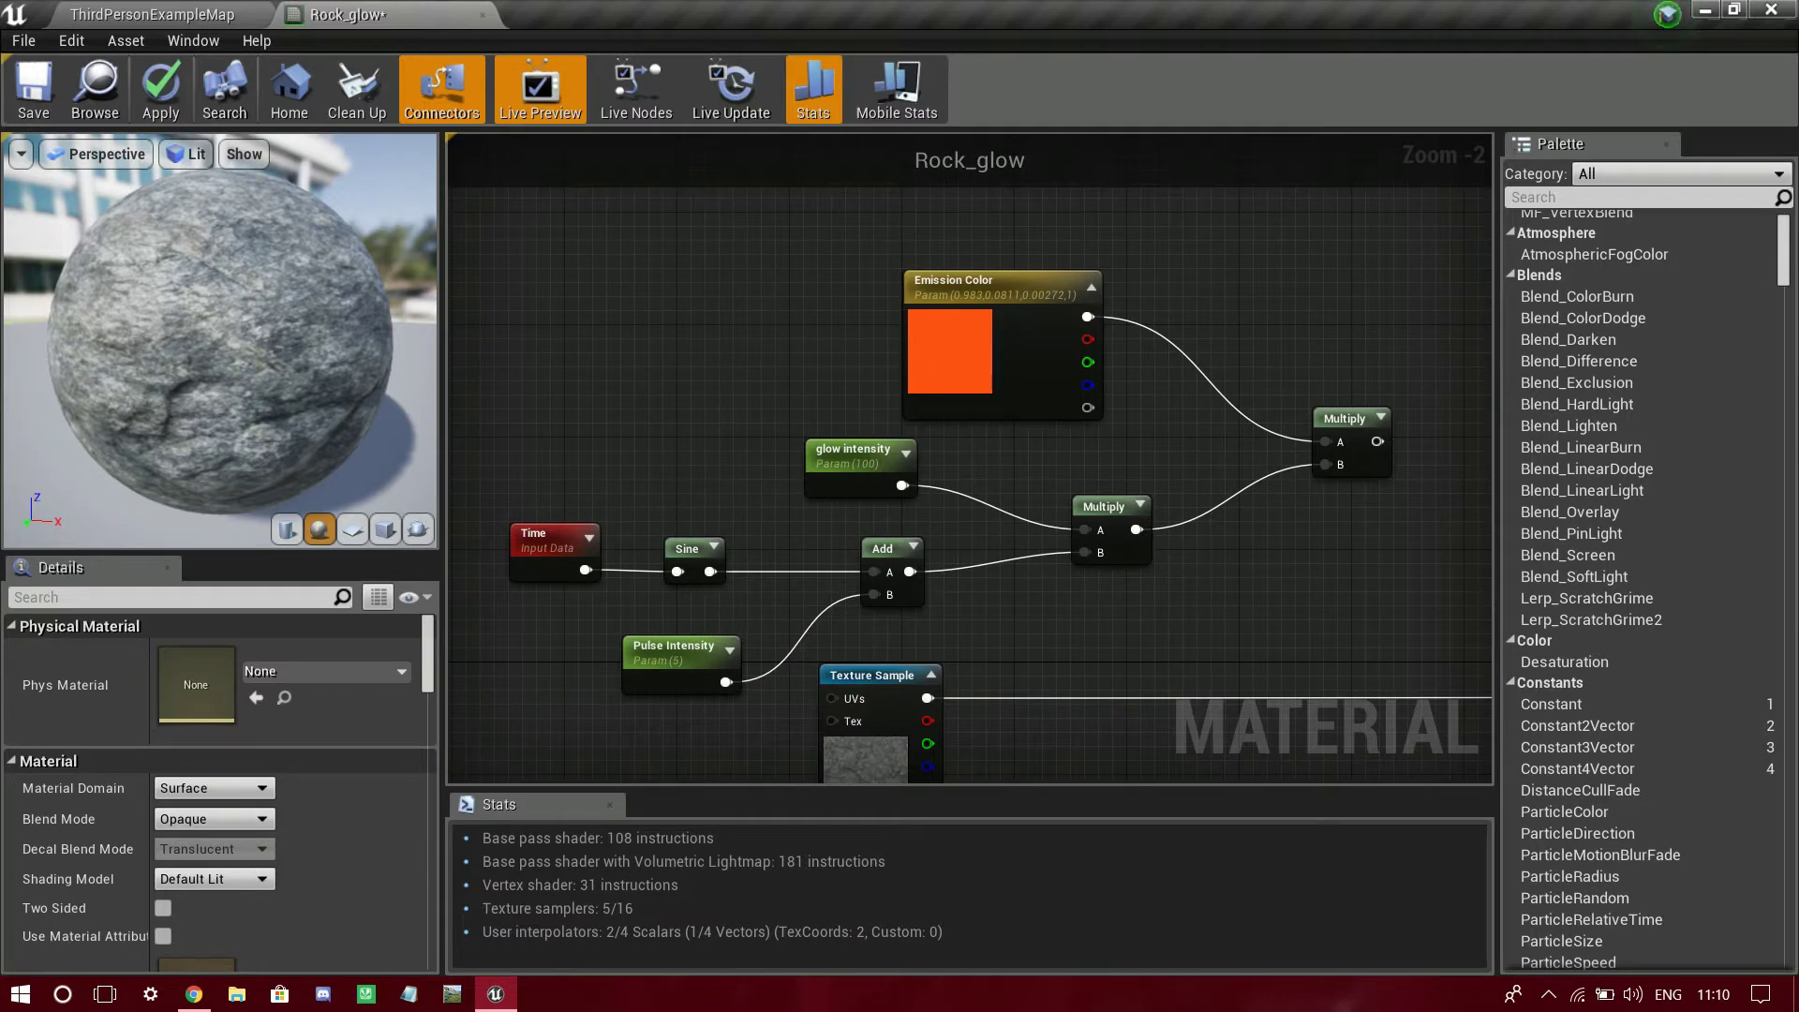
pyautogui.moveTo(970, 393); pyautogui.dragTo(752, 385, button='right')
pyautogui.moveTo(694, 217); pyautogui.dragTo(812, 368)
pyautogui.moveTo(812, 367); pyautogui.dragTo(822, 292)
pyautogui.click(965, 300)
pyautogui.scroll(-2, 595, 424)
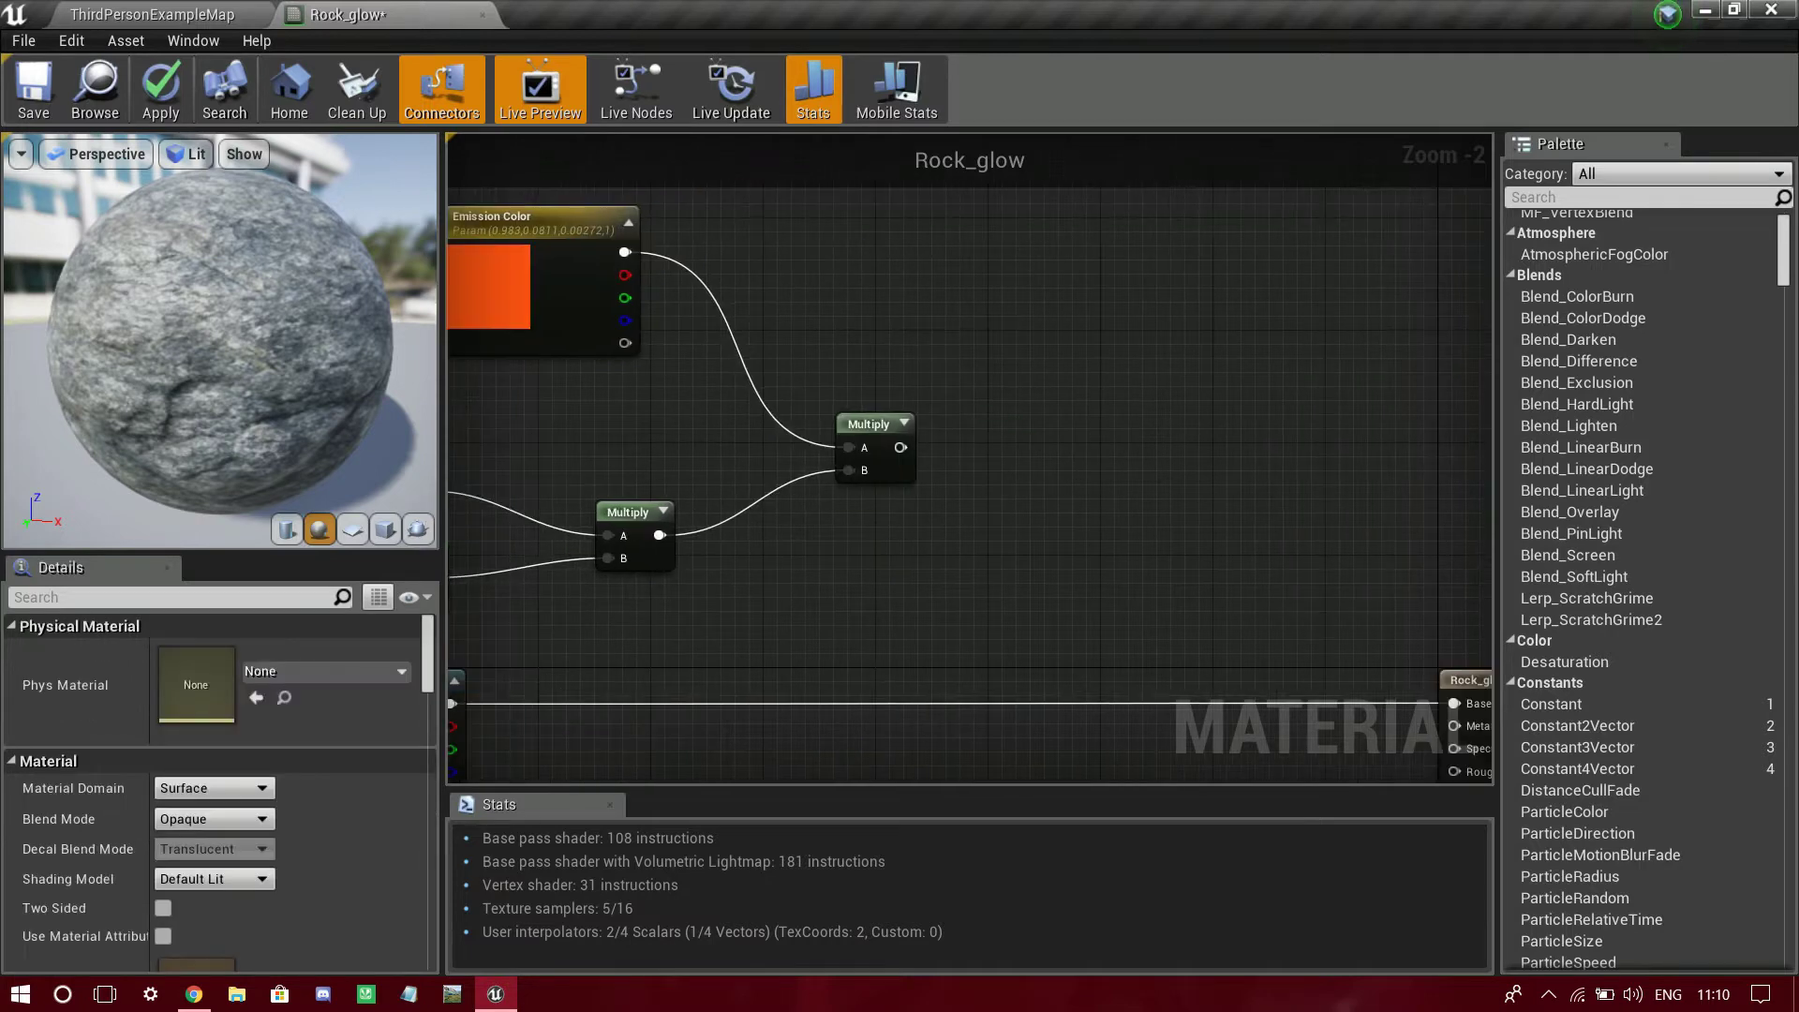
# - Feed the output of the final Multiply node into input A of a new Multiply node
pyautogui.scroll(2, 970, 433)
pyautogui.moveTo(975, 429); pyautogui.dragTo(1311, 474)
pyautogui.write('mult')
pyautogui.press('Return')
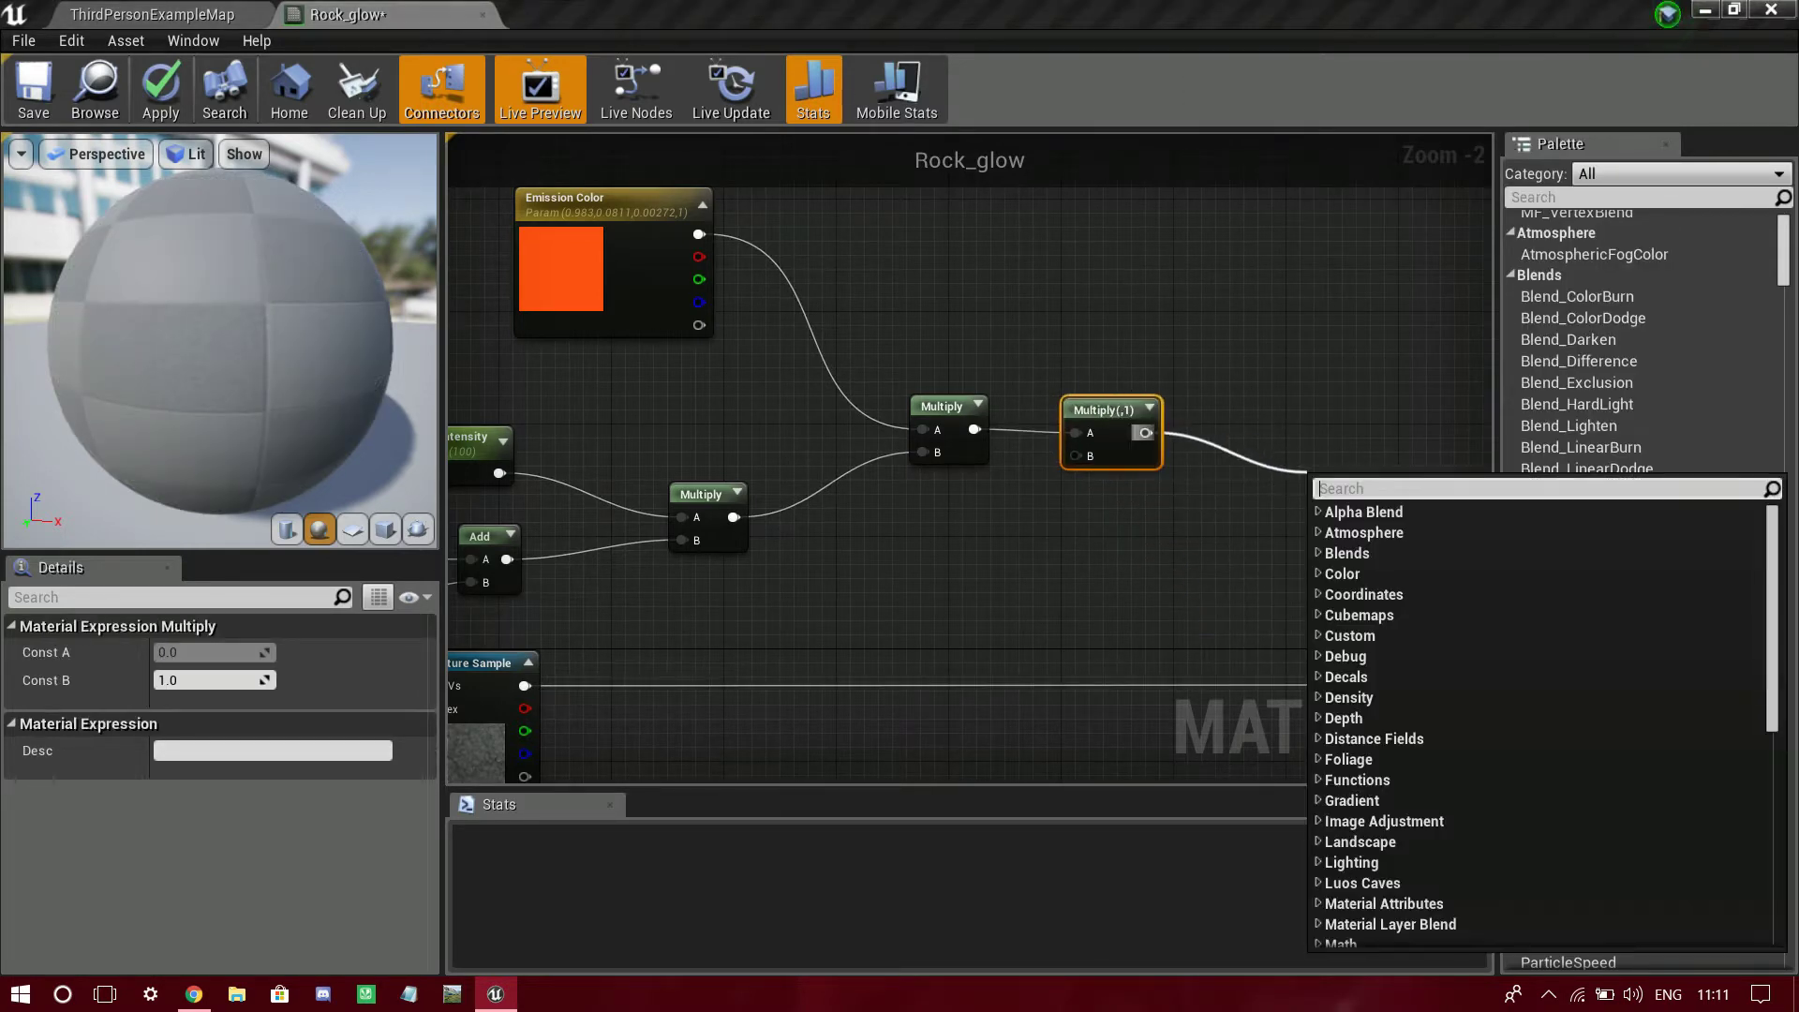
pyautogui.write('*')
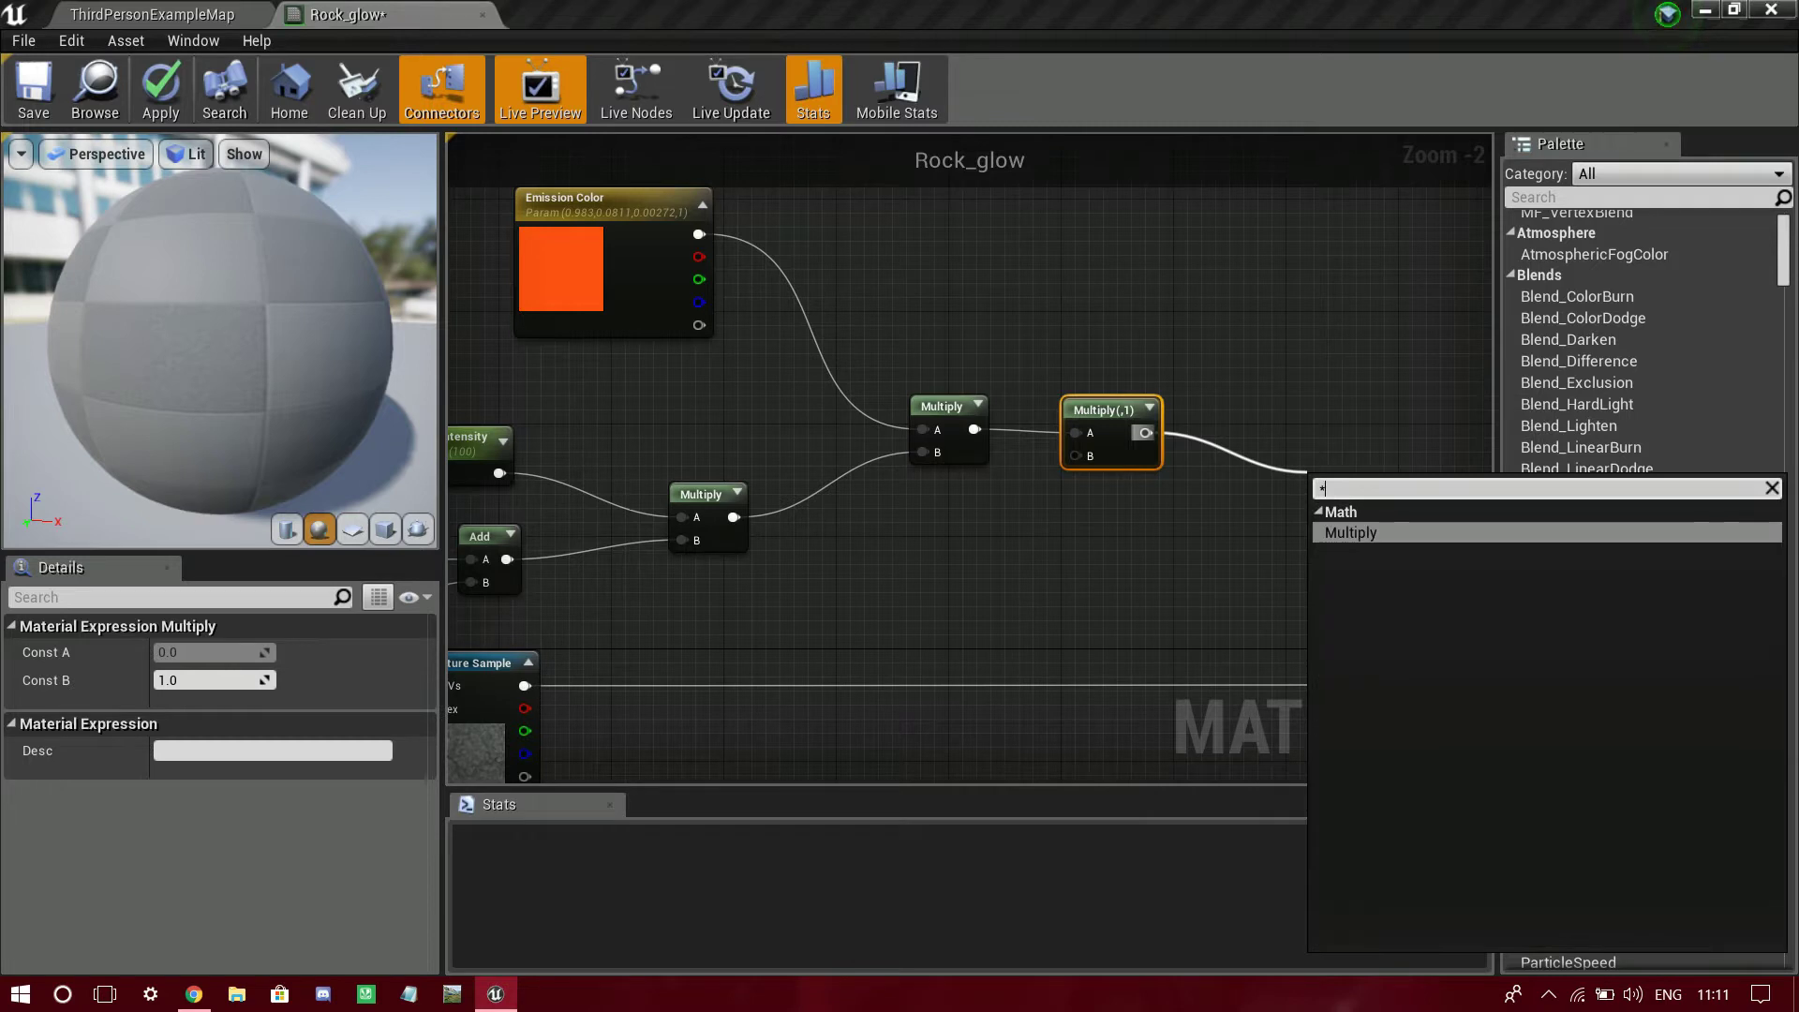
pyautogui.press('BackSpace')
pyautogui.write('multi')
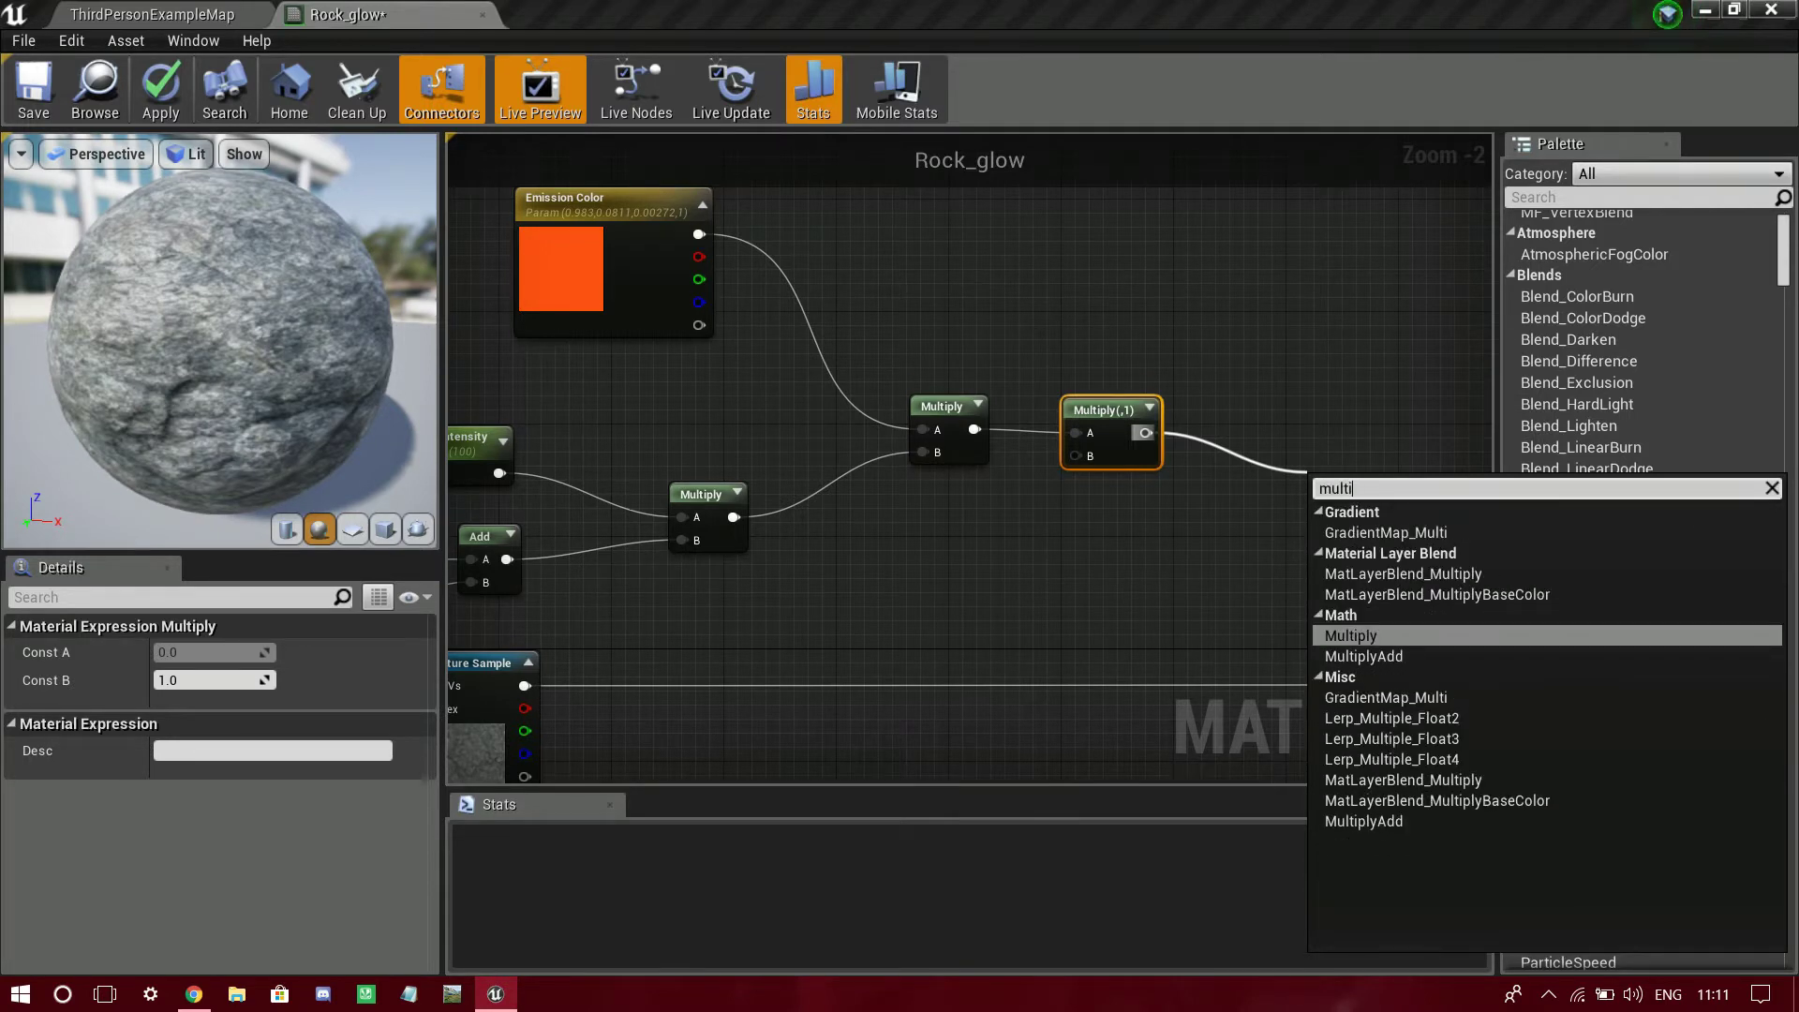
pyautogui.hotkey('ctrl', 'a')
pyautogui.press('BackSpace')
pyautogui.click(1146, 708)
# - Find the T_Rock_Basalt_D texture used by the base color Texture Sample in the project content and open it
pyautogui.moveTo(1146, 708); pyautogui.dragTo(1403, 550, button='right')
pyautogui.scroll(-1, 966, 553)
pyautogui.moveTo(837, 549); pyautogui.dragTo(1298, 464)
pyautogui.moveTo(1255, 441); pyautogui.dragTo(985, 547, button='right')
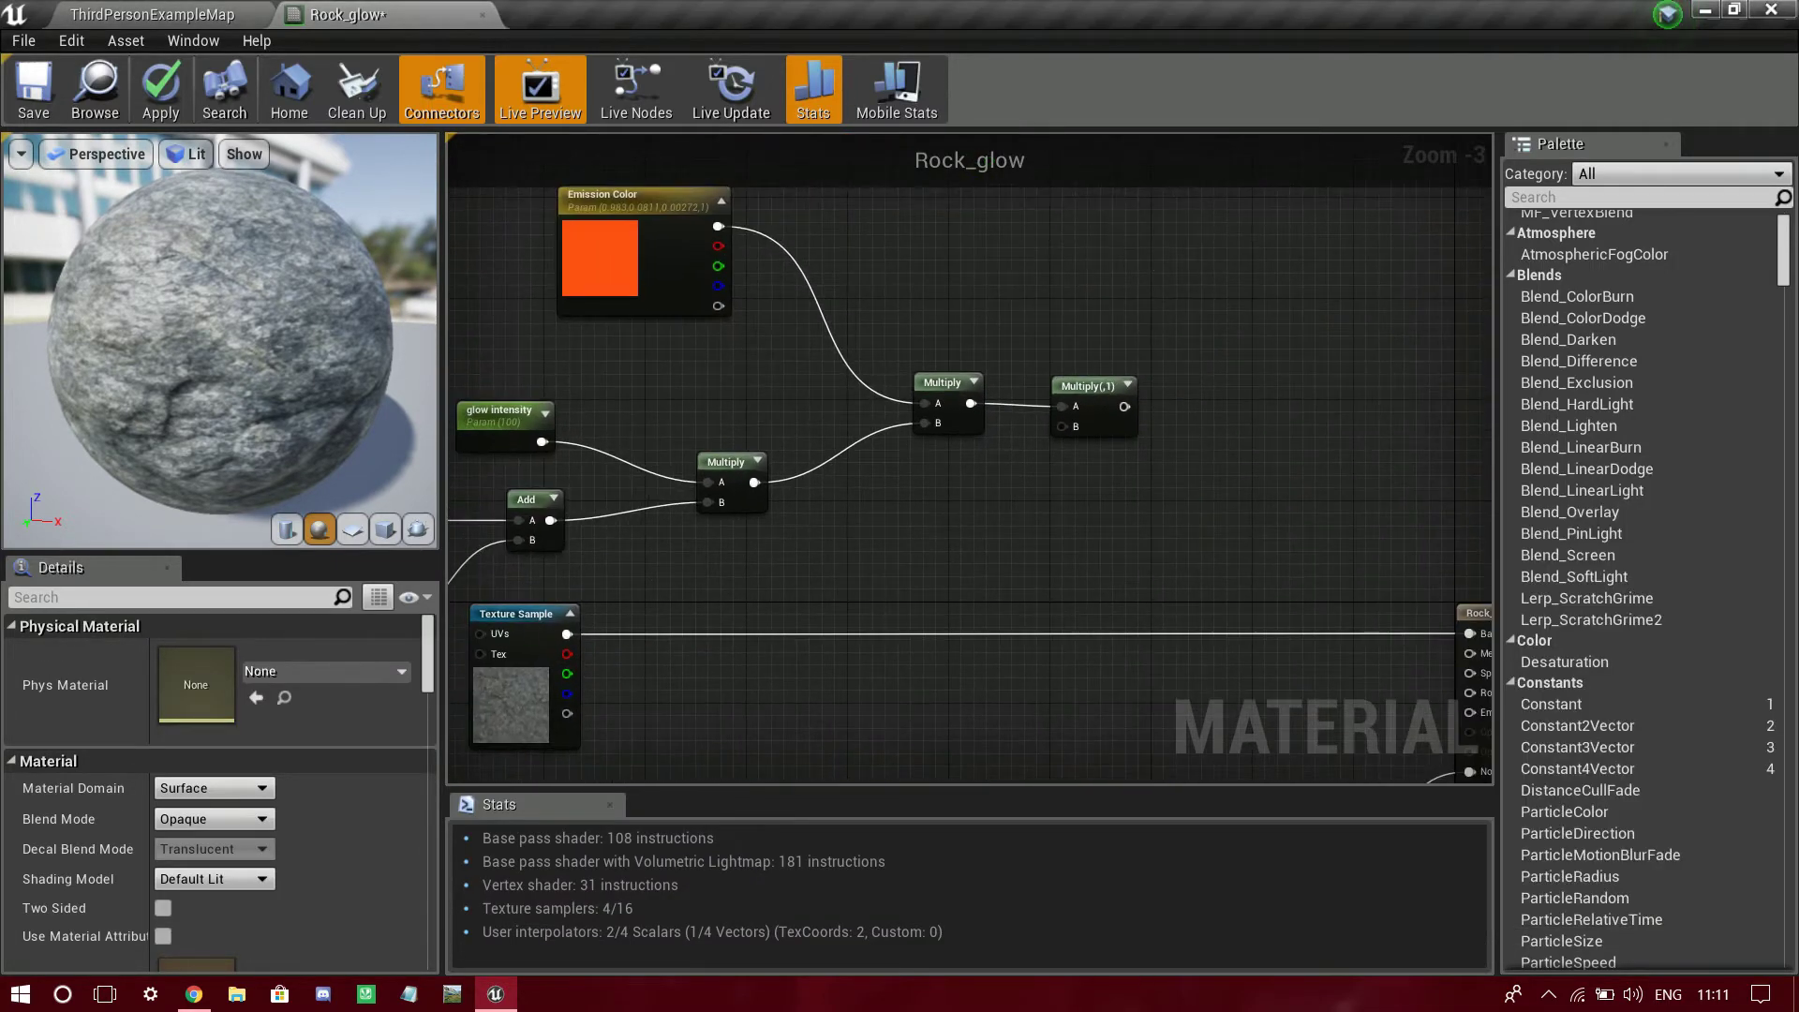
pyautogui.moveTo(567, 653); pyautogui.dragTo(816, 694)
pyautogui.press('Escape')
pyautogui.click(532, 698)
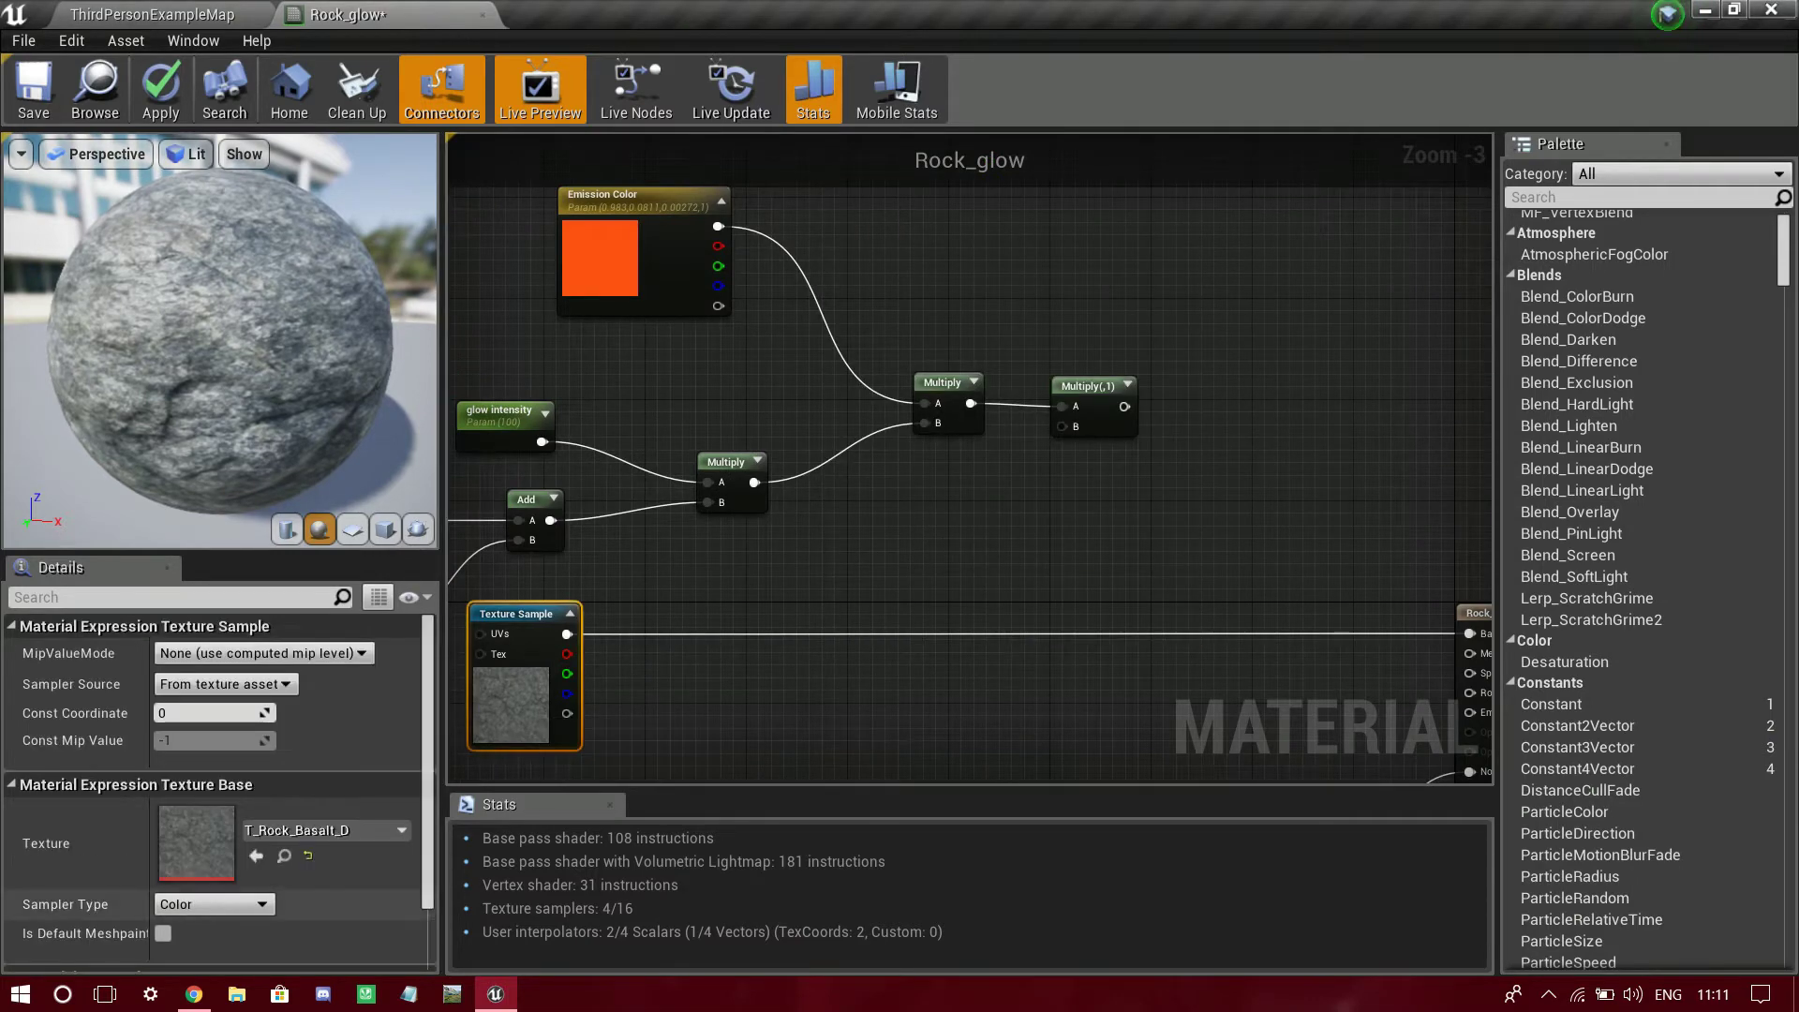
pyautogui.scroll(-1, 281, 797)
pyautogui.click(284, 819)
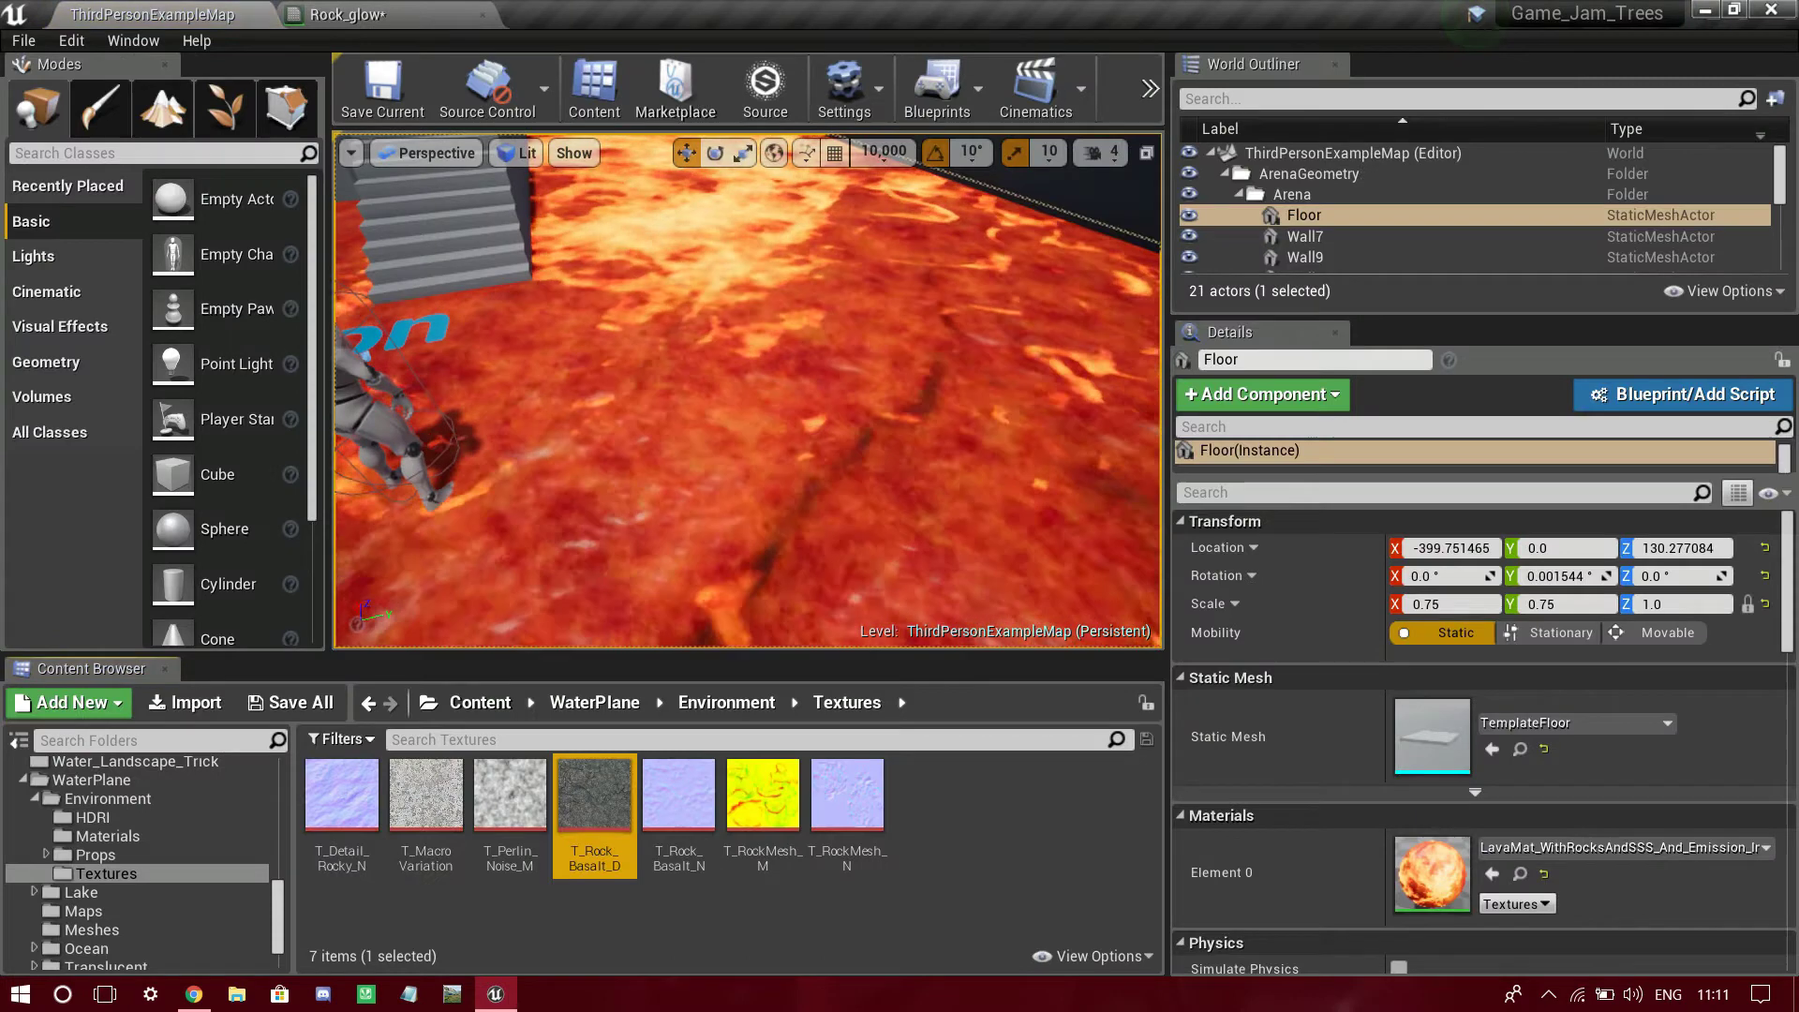
pyautogui.doubleClick(594, 795)
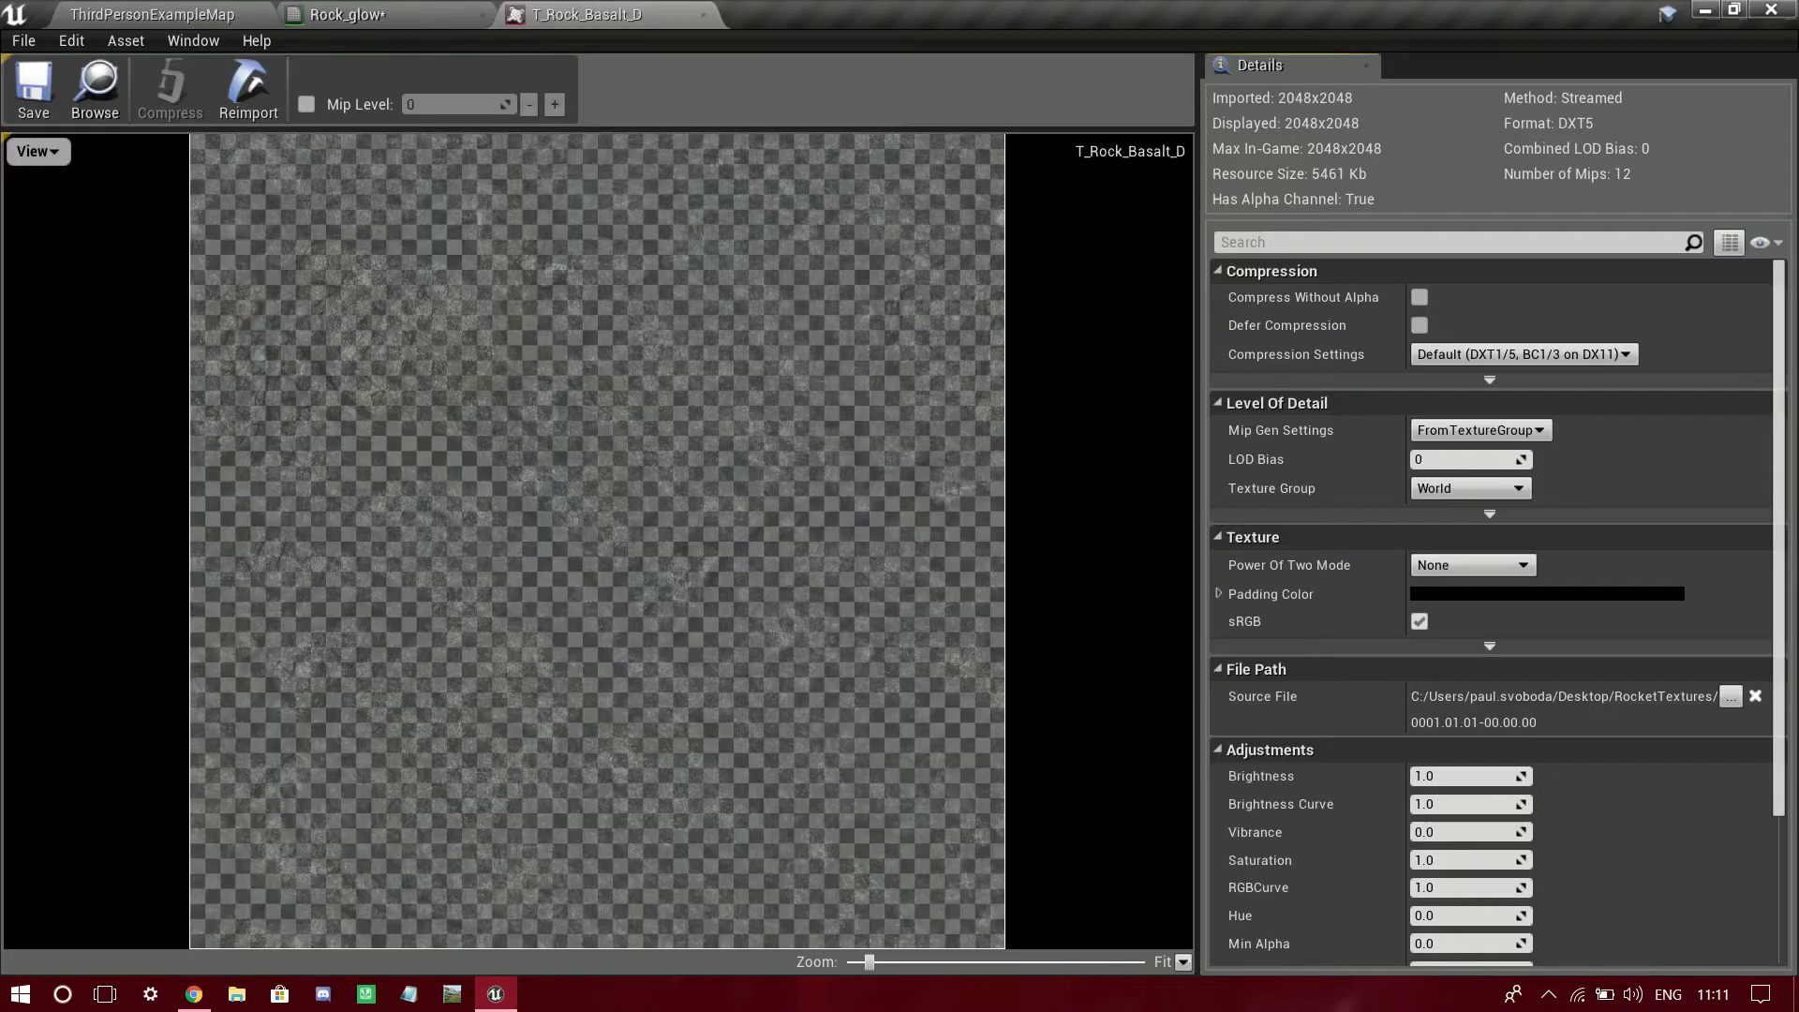
# - Hide the alpha channel of T_Rock_Basalt_D to examine its rock colors without transparency
pyautogui.scroll(-10, 309, 450)
pyautogui.scroll(6, 324, 454)
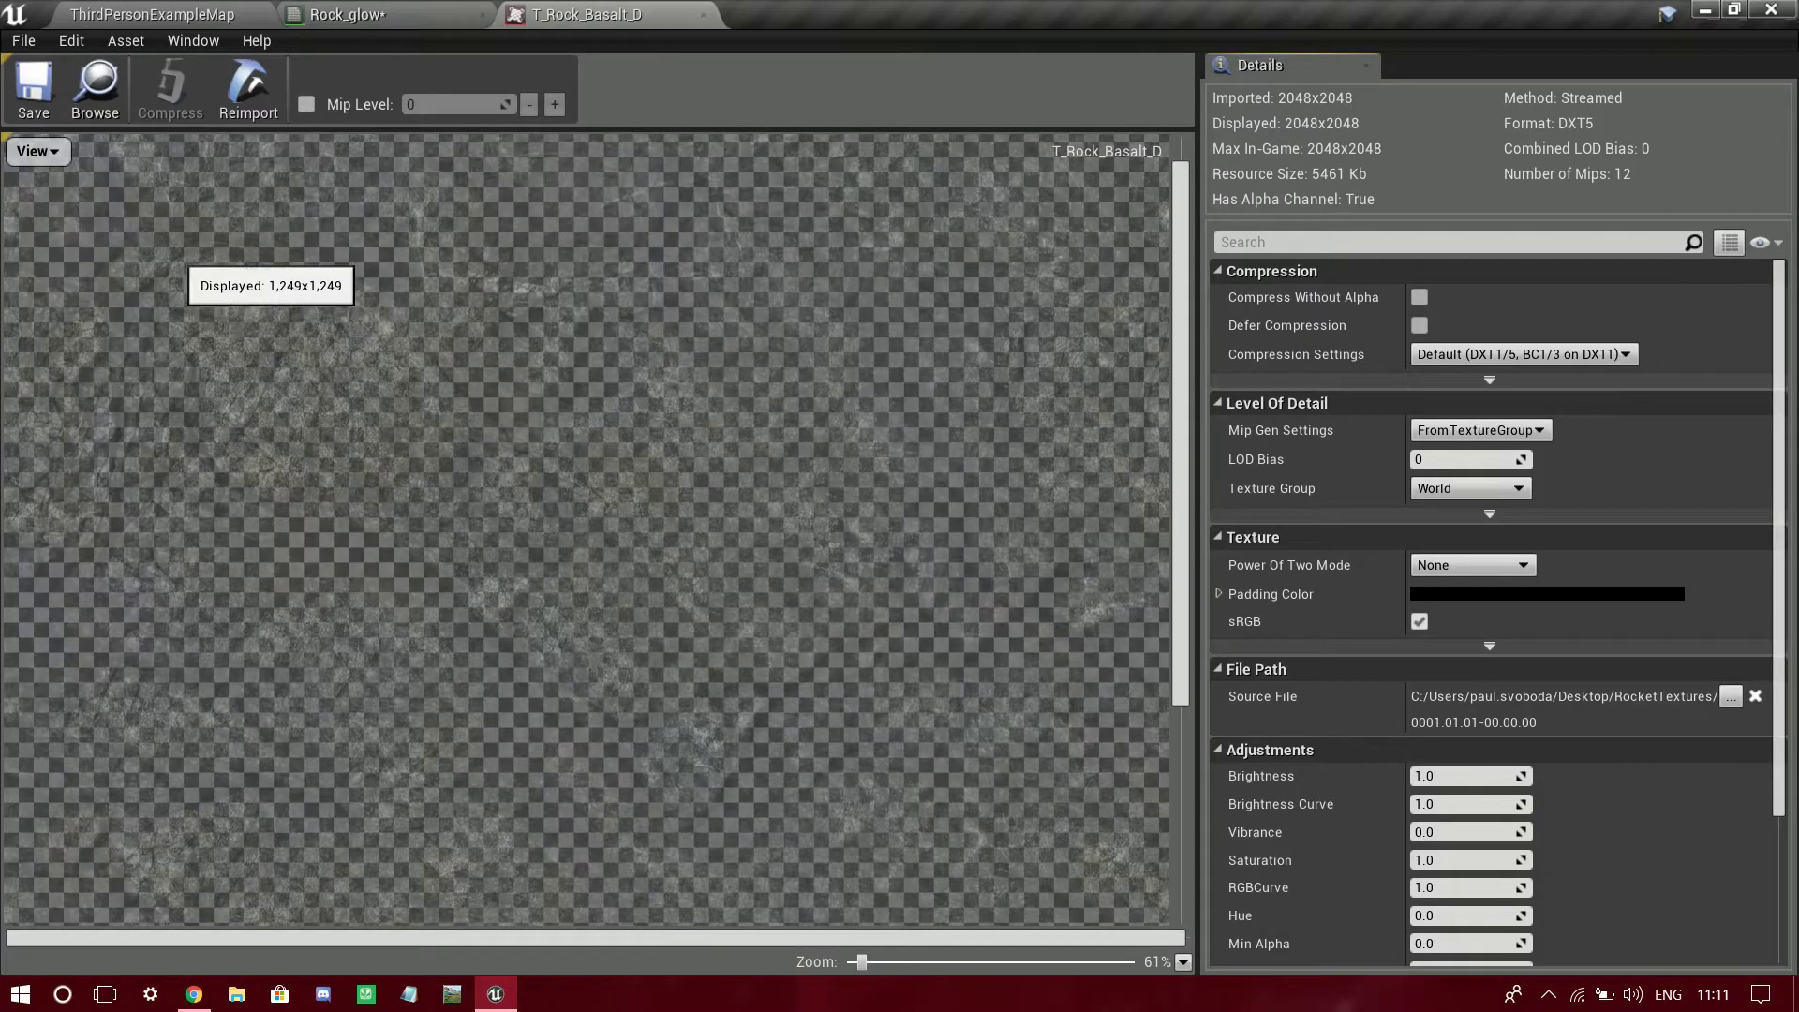
pyautogui.scroll(-4, 127, 239)
pyautogui.click(37, 151)
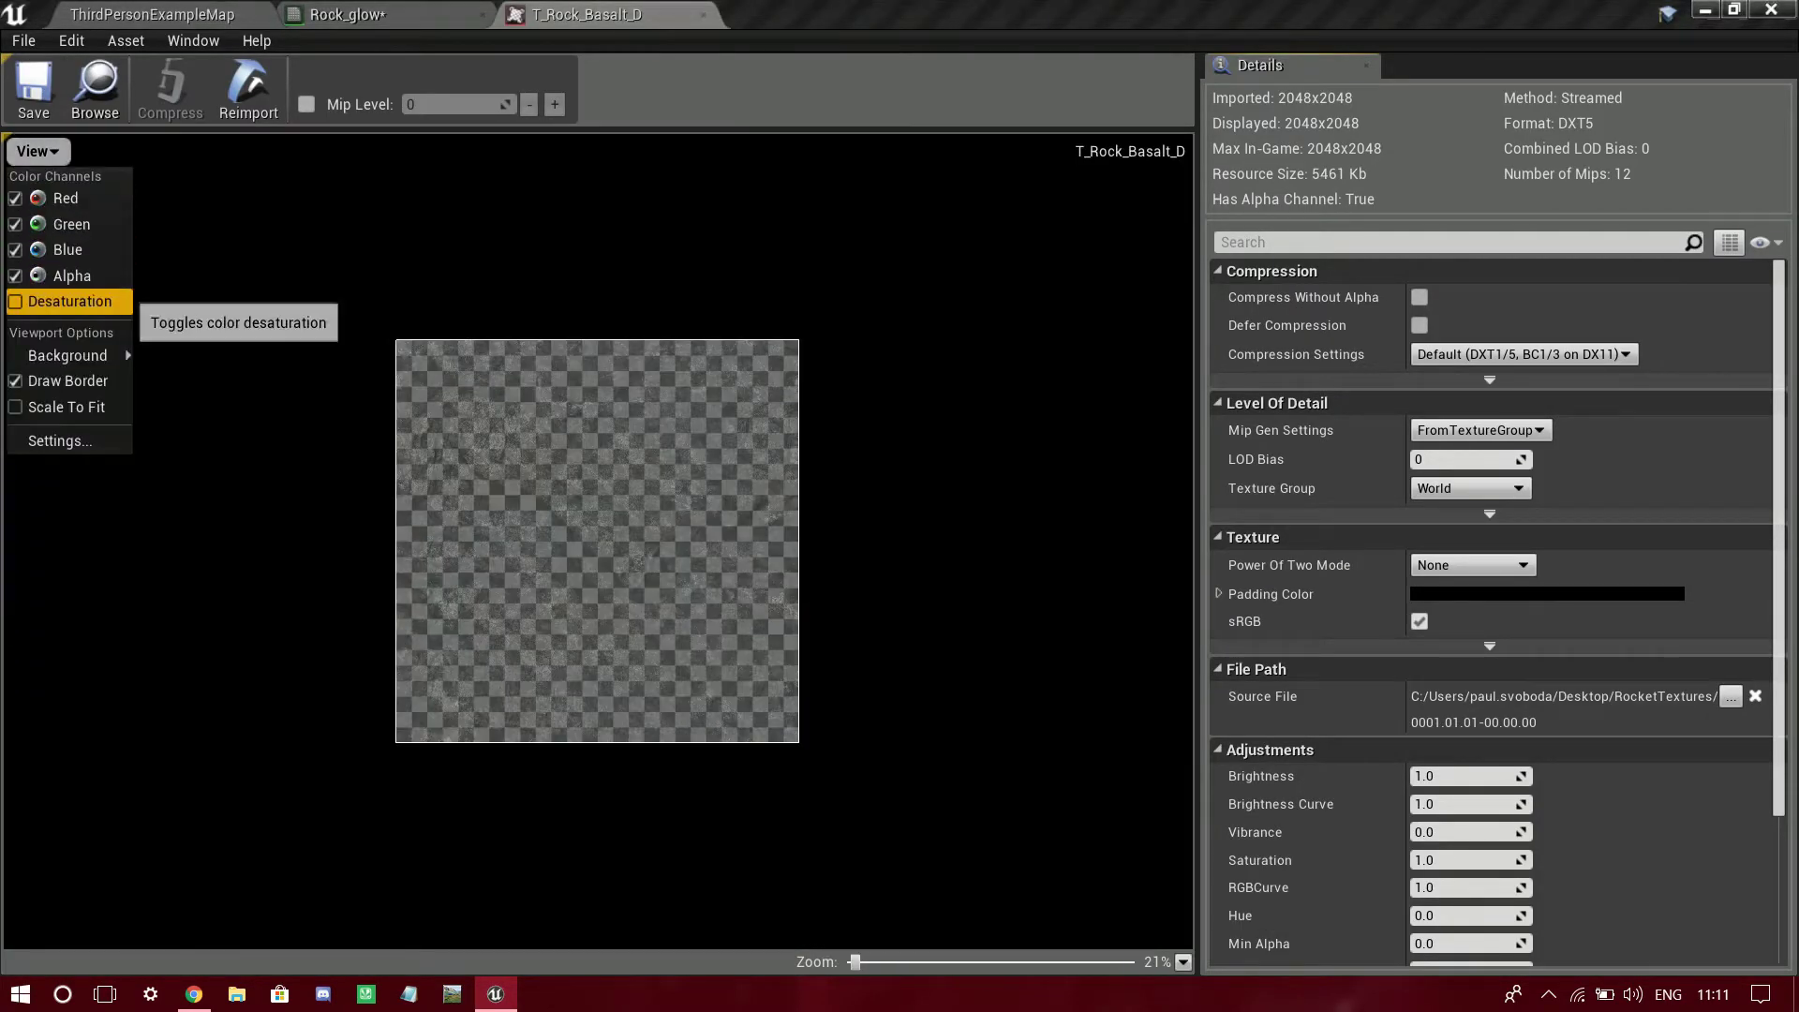
pyautogui.click(72, 276)
pyautogui.scroll(3, 614, 450)
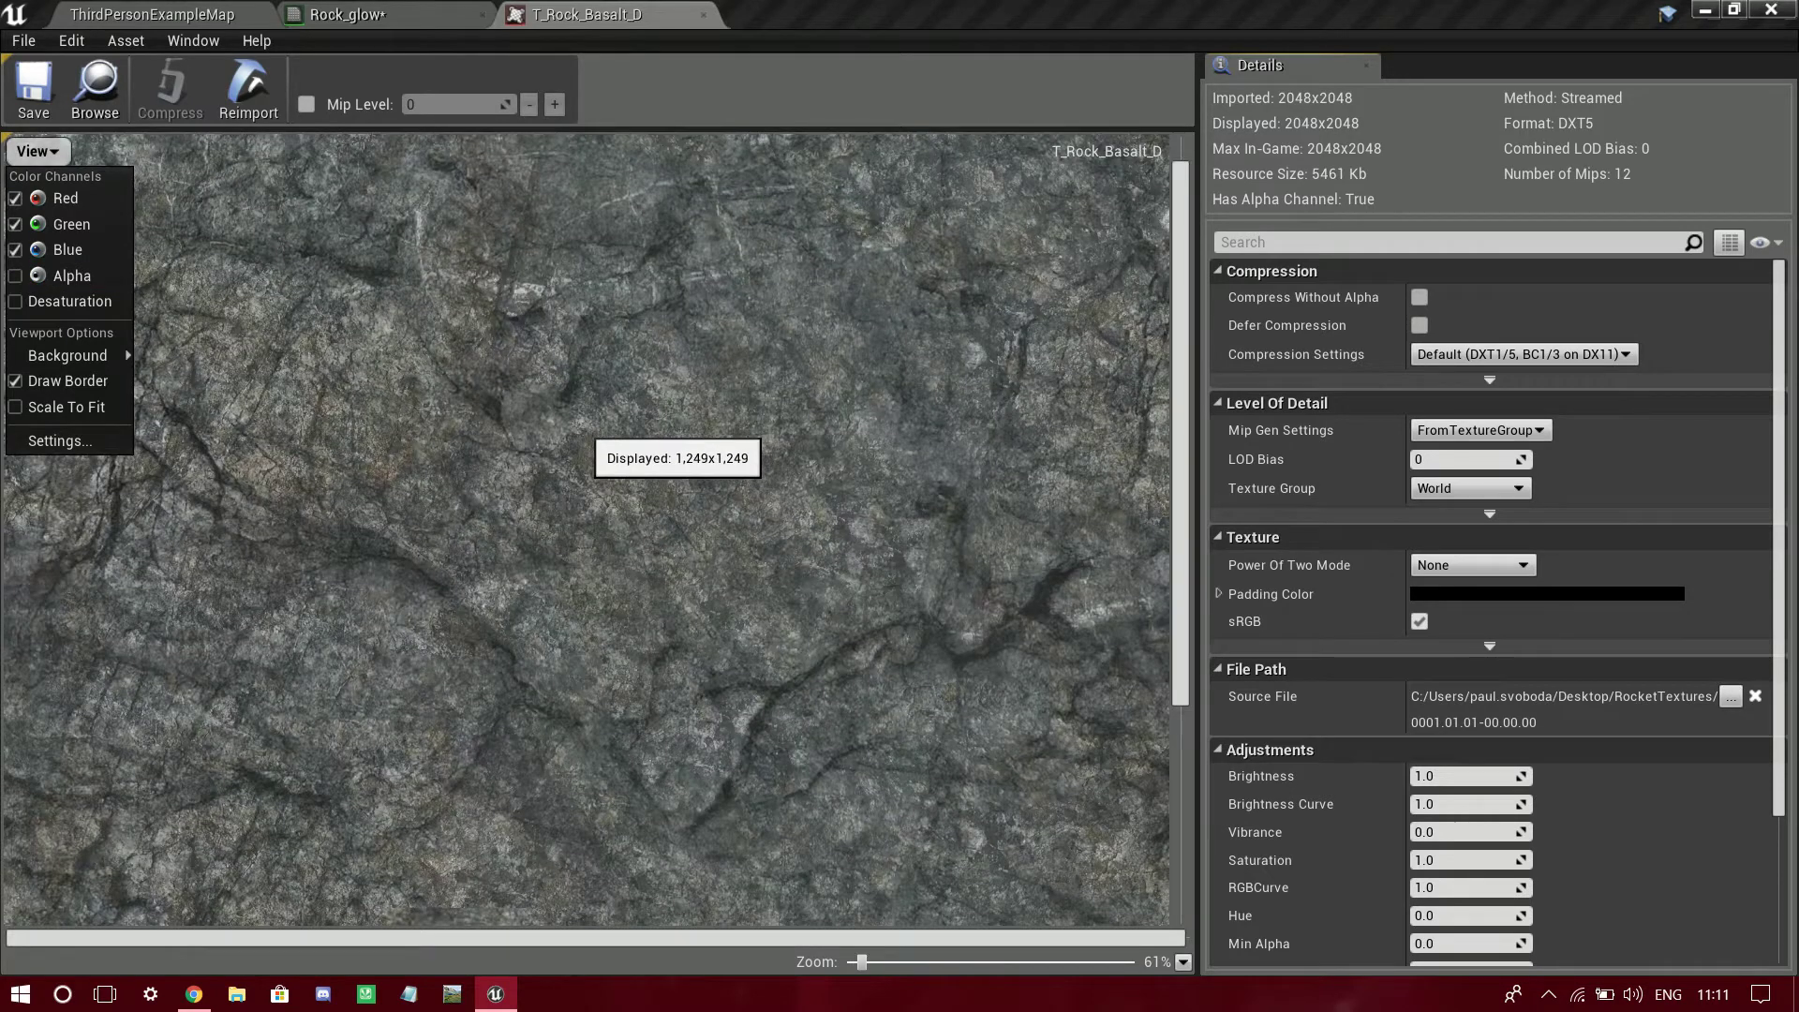
pyautogui.click(52, 583)
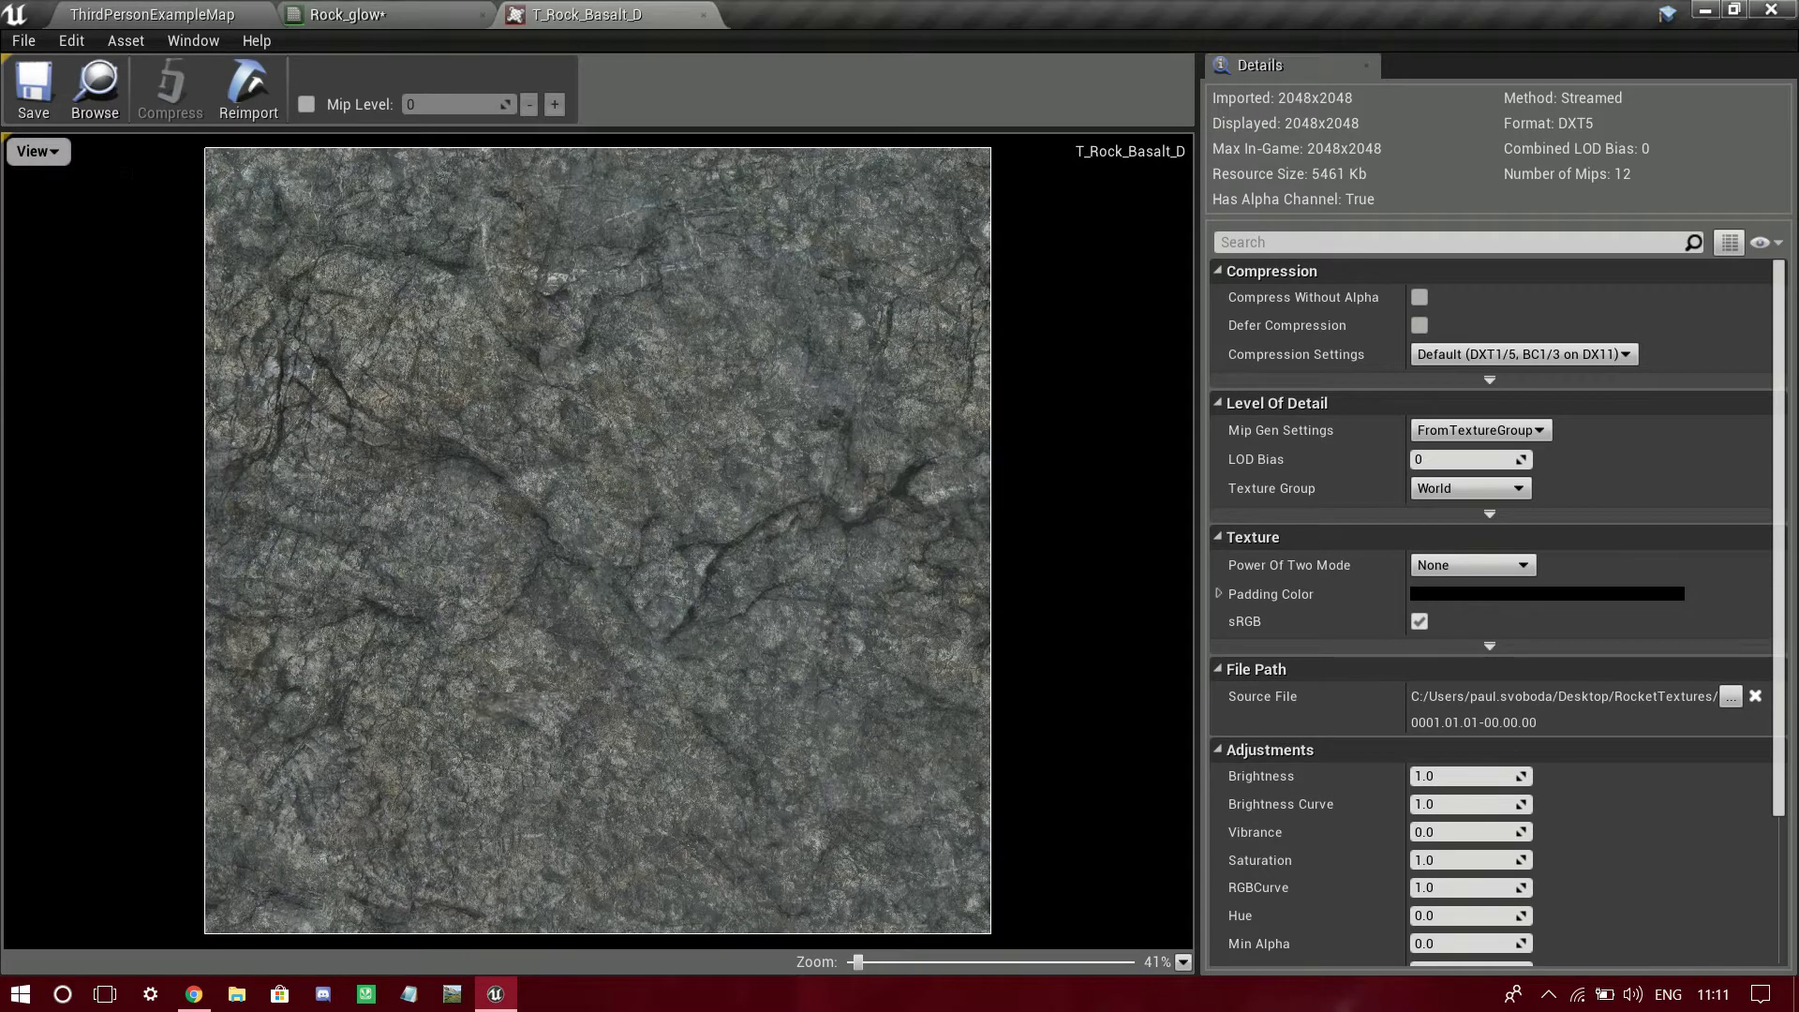
# - Turn off the green and blue channels to examine the texture's red channel alone
pyautogui.click(38, 151)
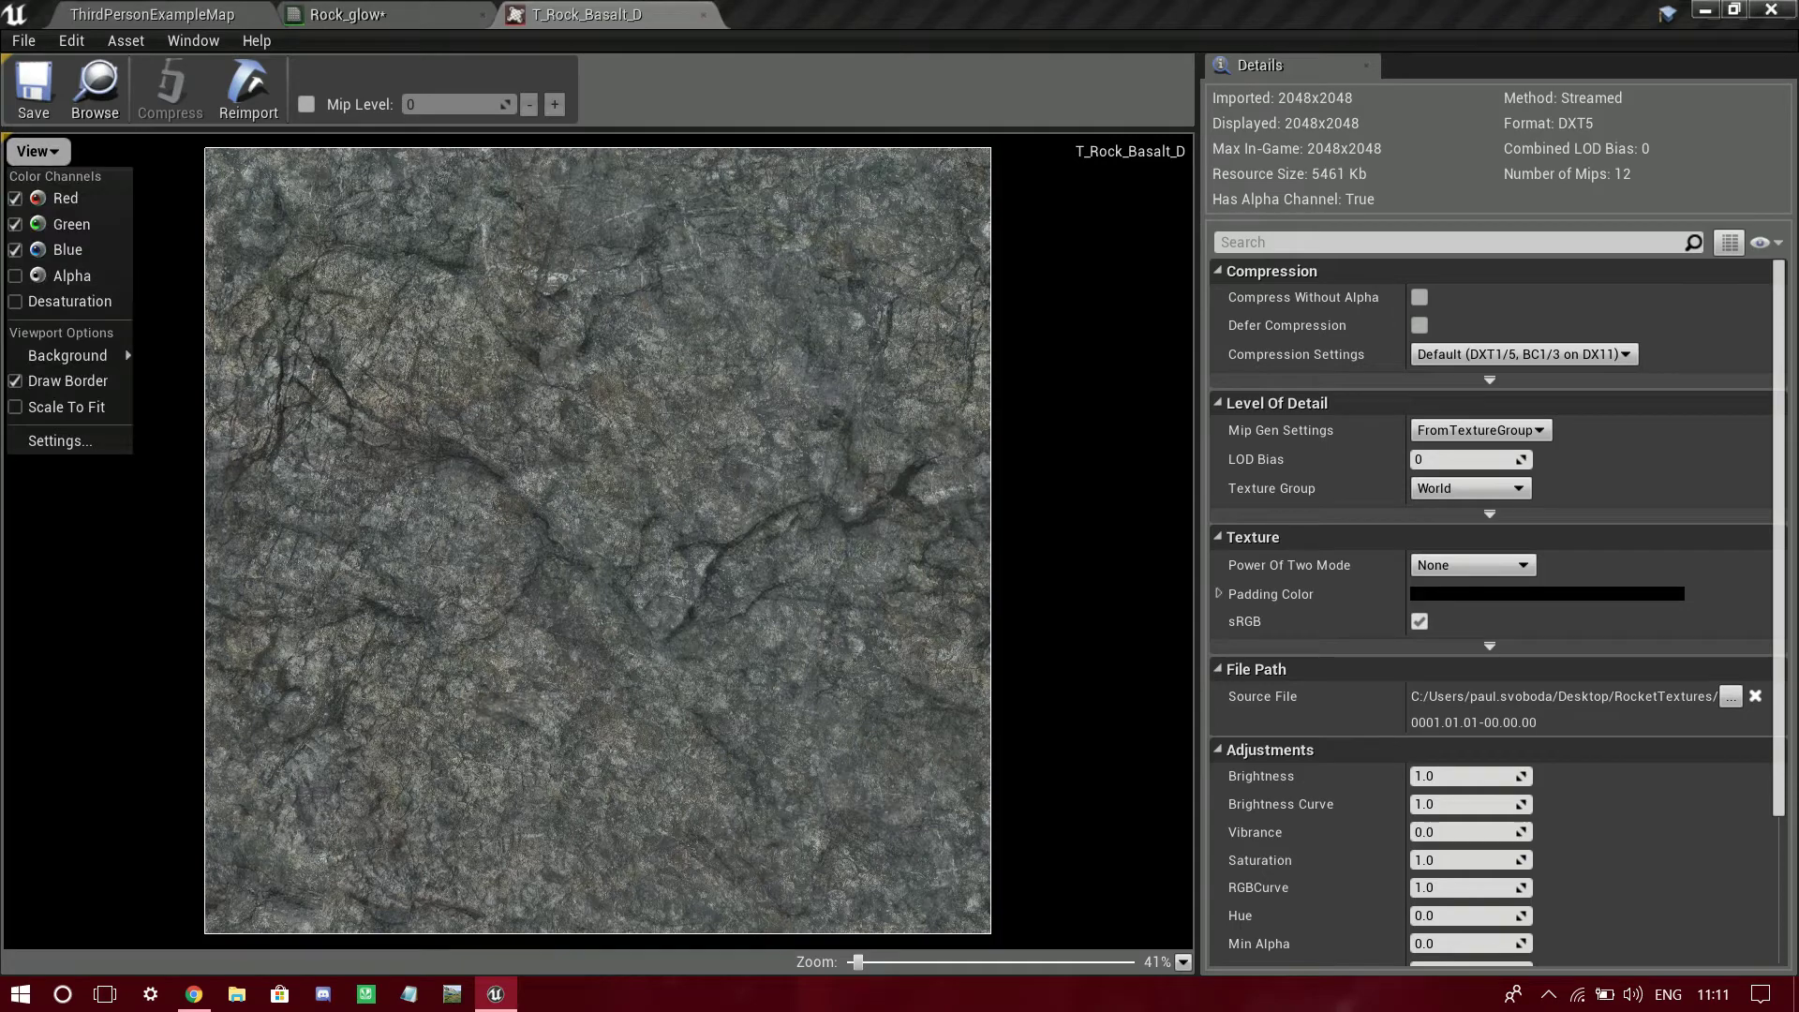
pyautogui.click(68, 224)
pyautogui.click(68, 249)
pyautogui.click(55, 484)
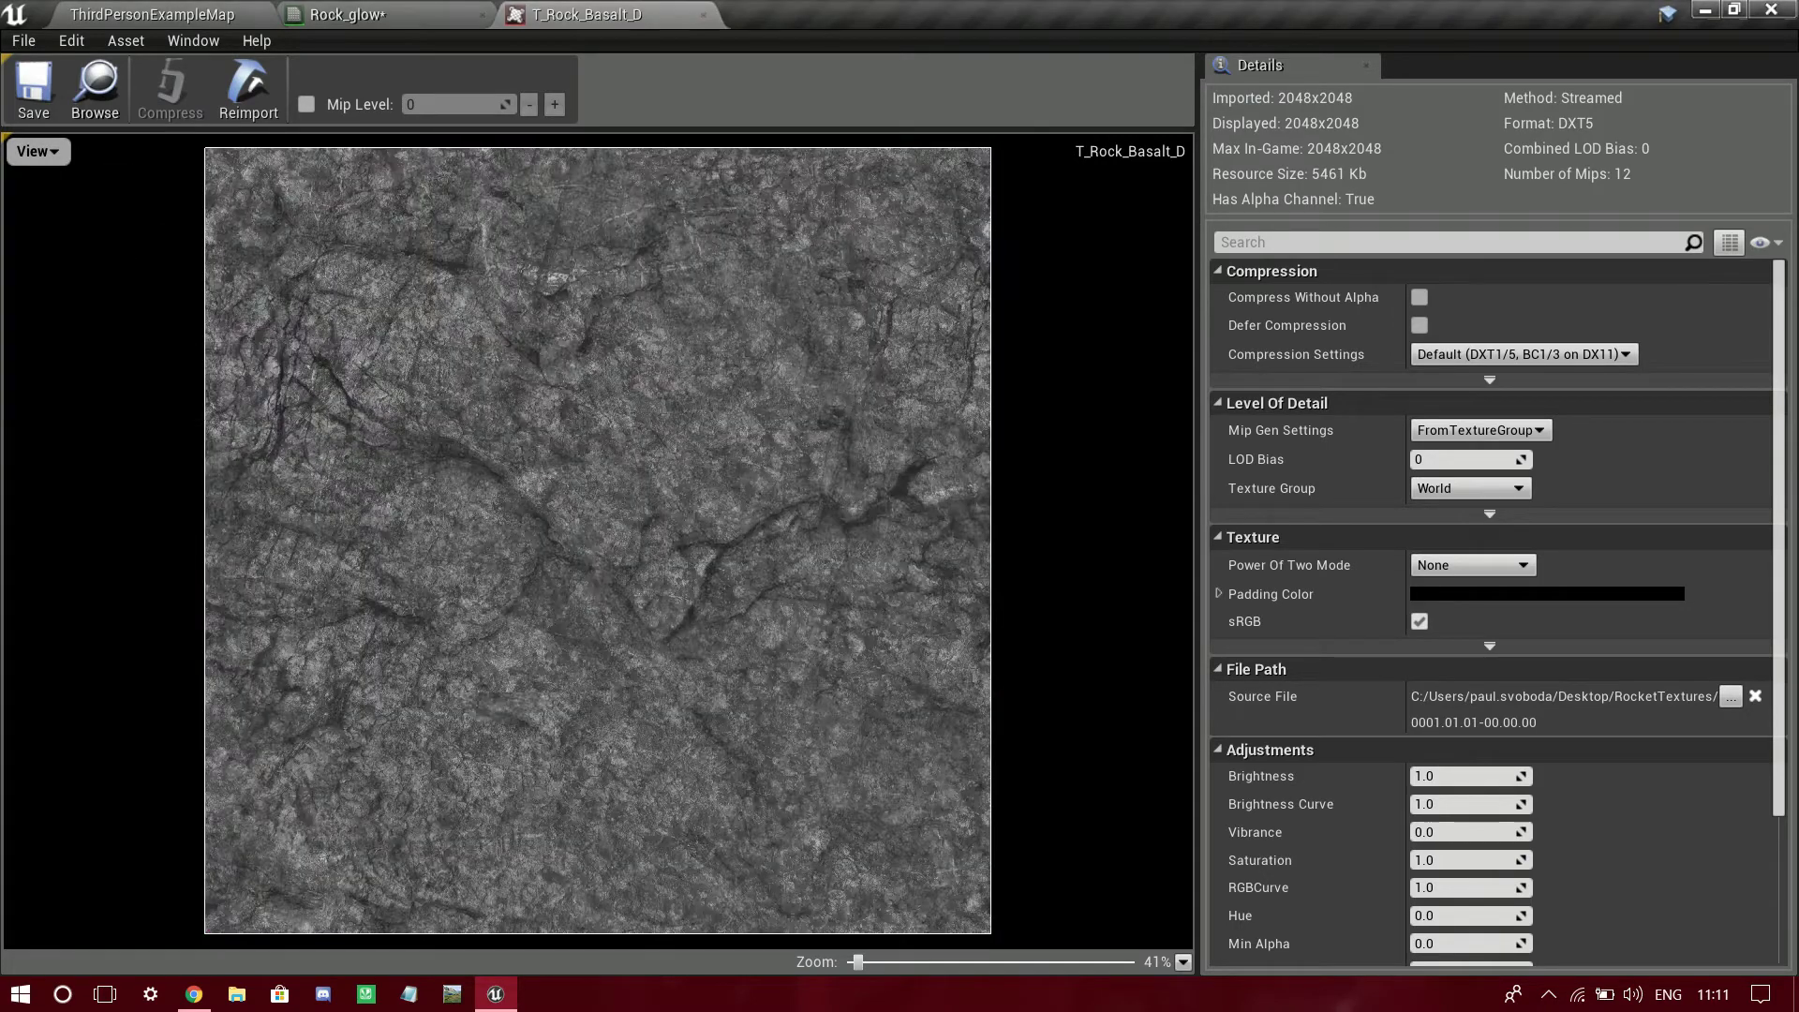
pyautogui.scroll(2, 316, 548)
pyautogui.scroll(-4, 323, 540)
pyautogui.scroll(3, 560, 634)
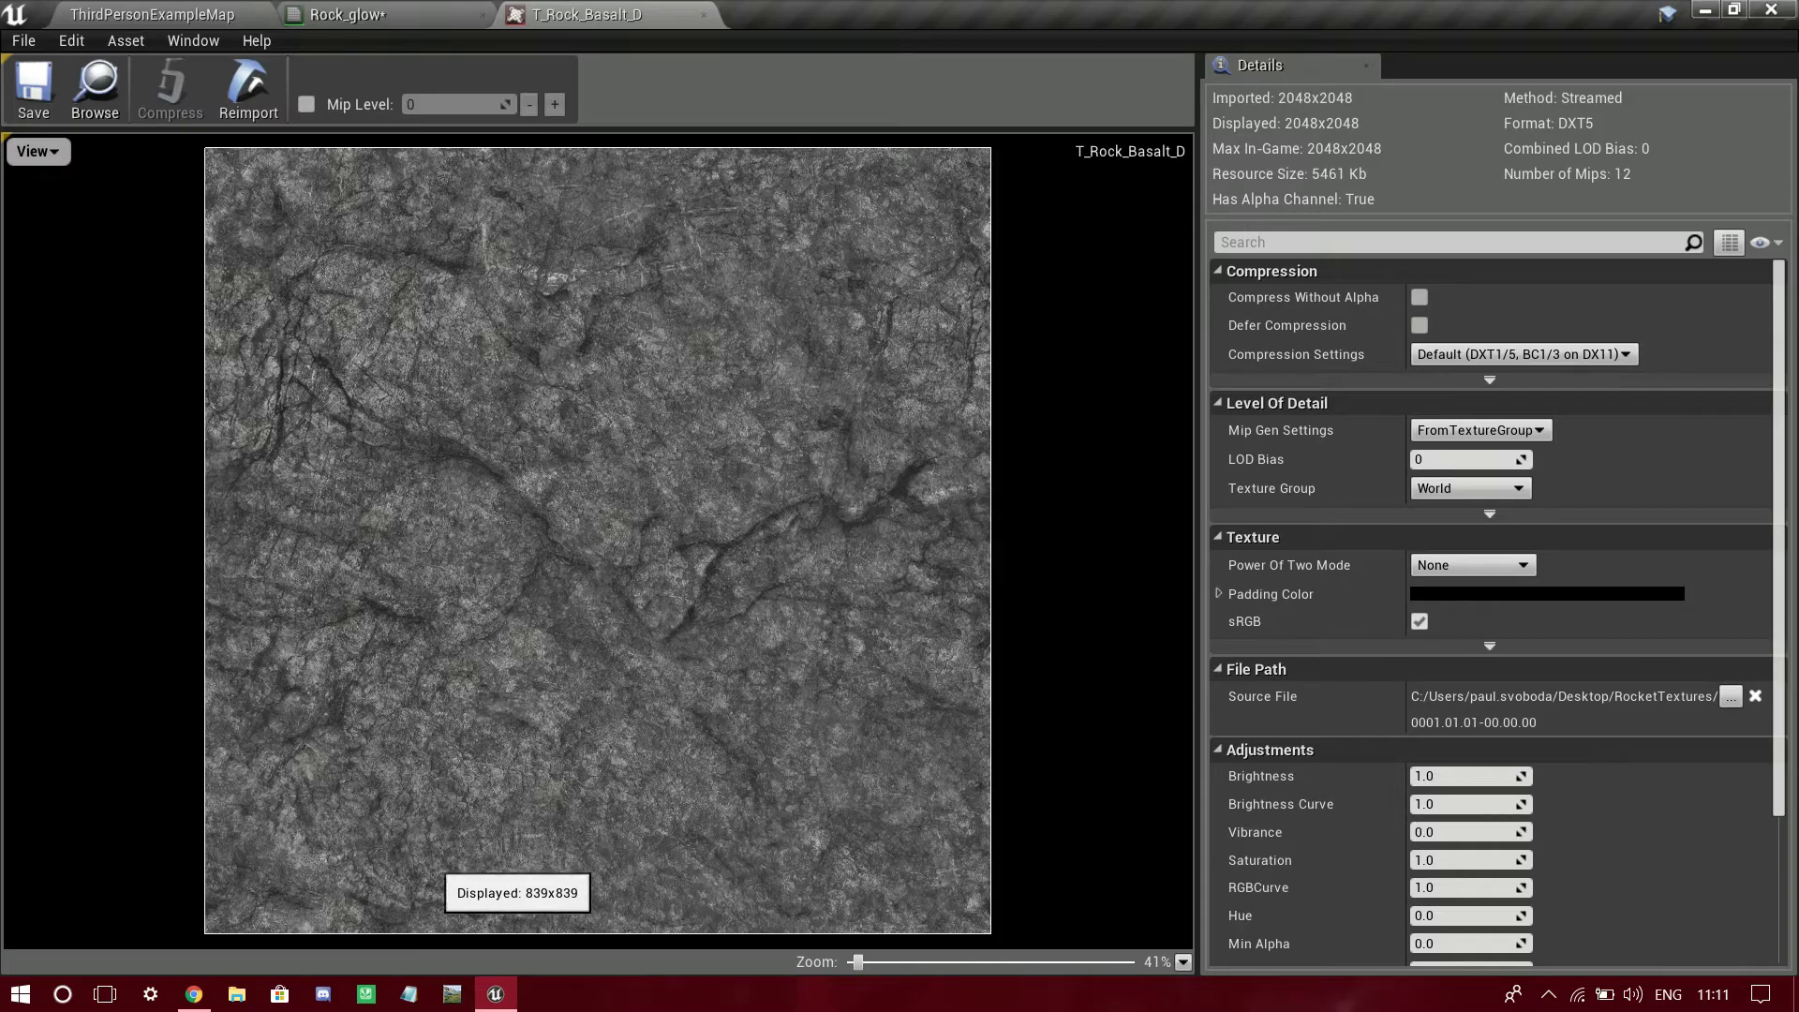
# - Return to the Rock_glow material and feed the basalt Texture Sample's red channel into a new OneMinus node
pyautogui.click(347, 14)
pyautogui.moveTo(1008, 697); pyautogui.dragTo(1242, 621, button='right')
pyautogui.scroll(2, 1280, 516)
pyautogui.moveTo(667, 568); pyautogui.dragTo(1006, 504)
pyautogui.write('one')
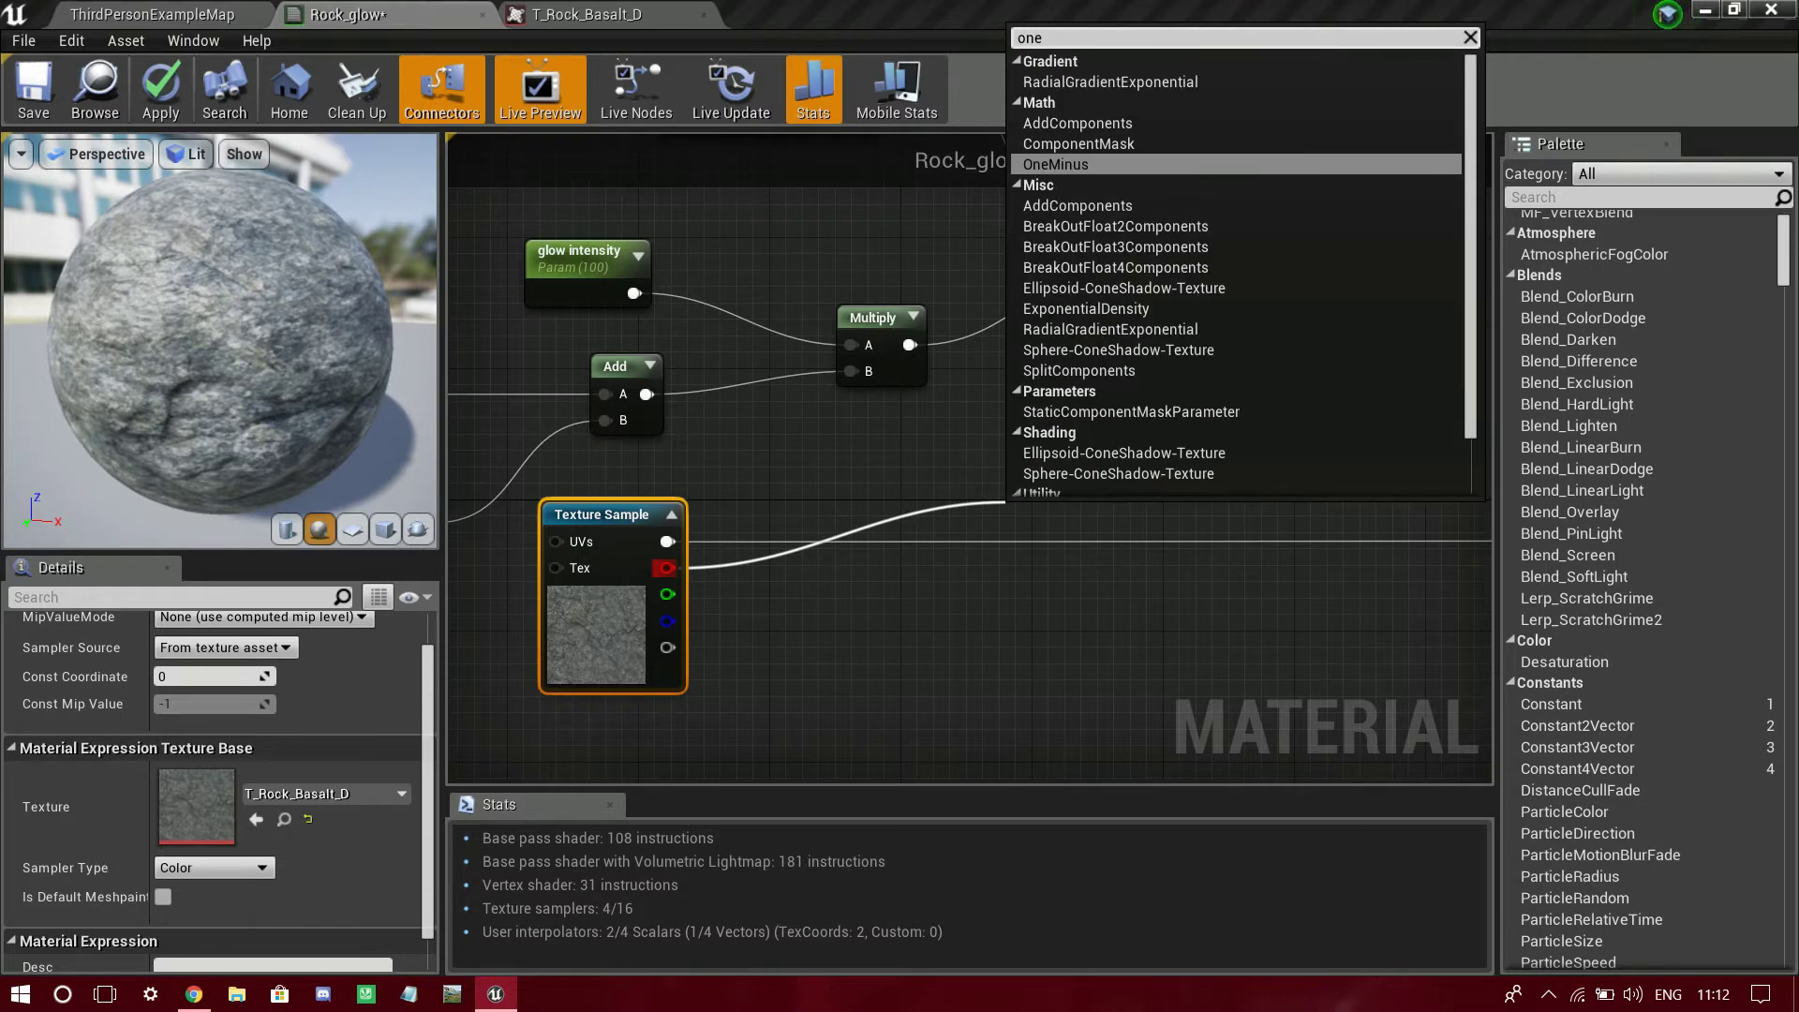
pyautogui.press('Return')
pyautogui.moveTo(1021, 514); pyautogui.dragTo(975, 560)
# - Feed the OneMinus output into the Base input of a new Power node
pyautogui.moveTo(1061, 606); pyautogui.dragTo(850, 701, button='right')
pyautogui.moveTo(717, 721); pyautogui.dragTo(880, 720)
pyautogui.write('powe')
pyautogui.press('Return')
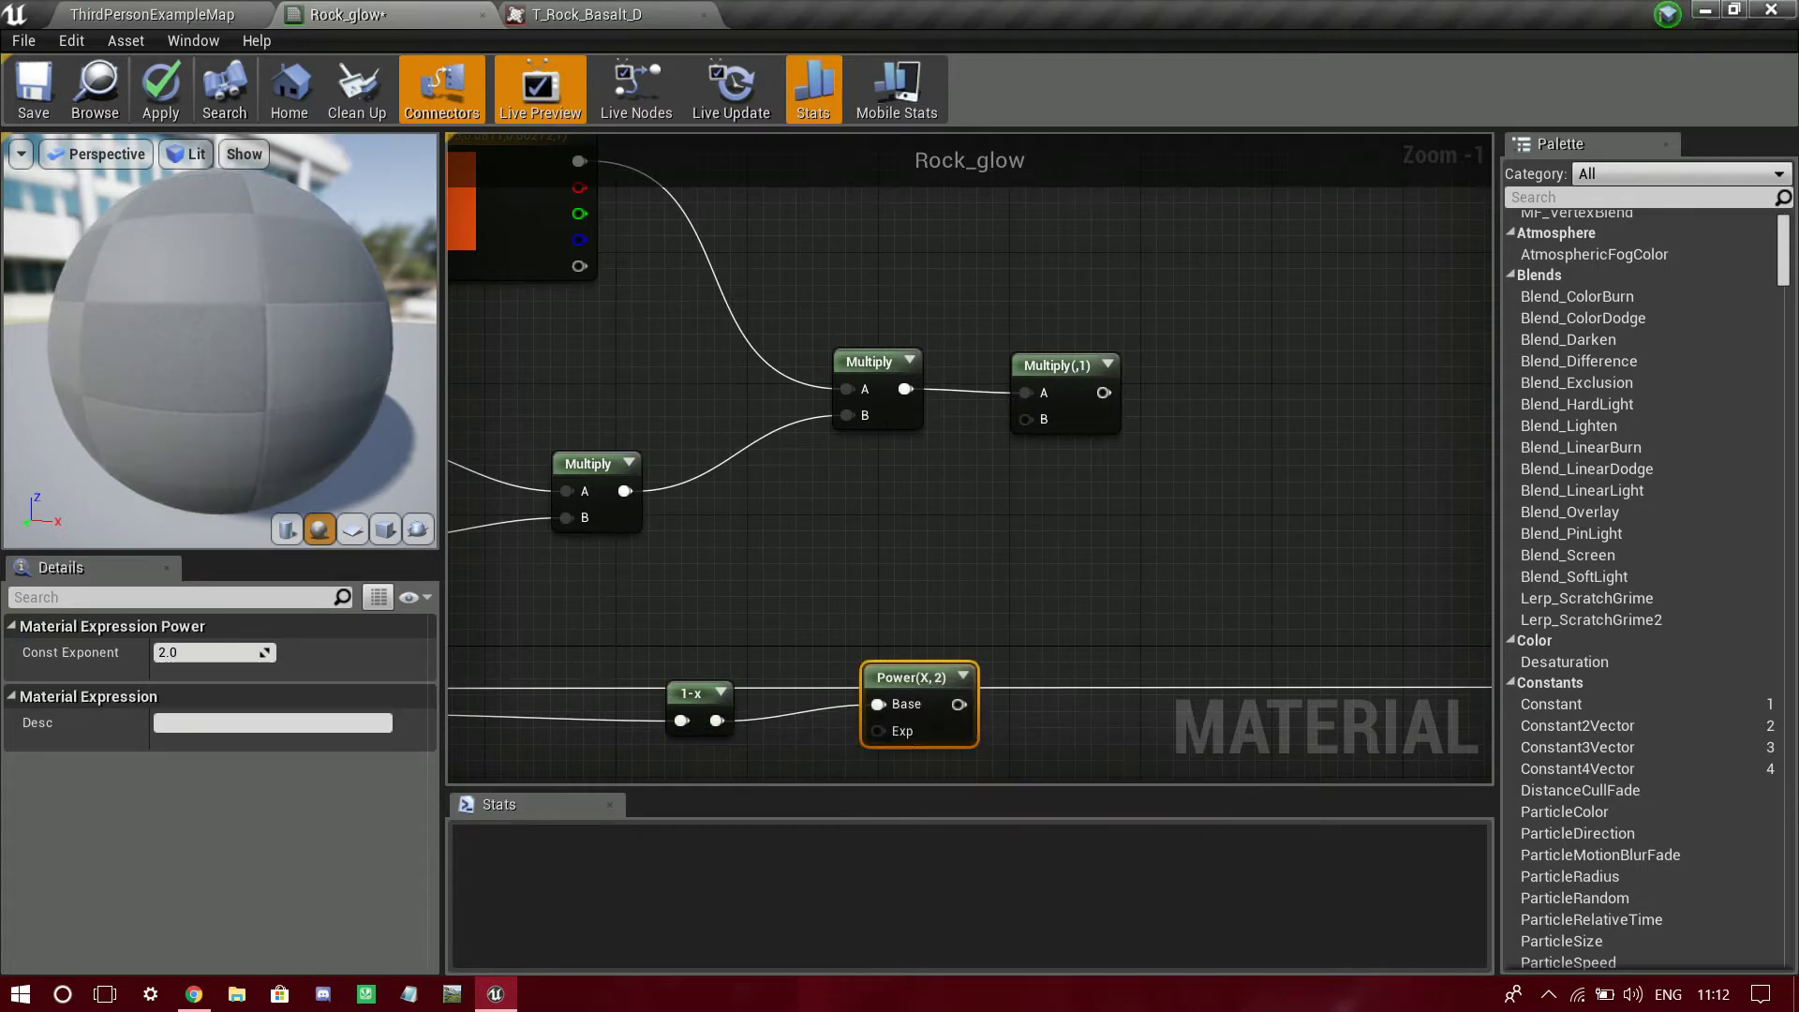
# - Preview the Power node's output on the material preview sphere
pyautogui.moveTo(796, 754); pyautogui.dragTo(975, 662, button='right')
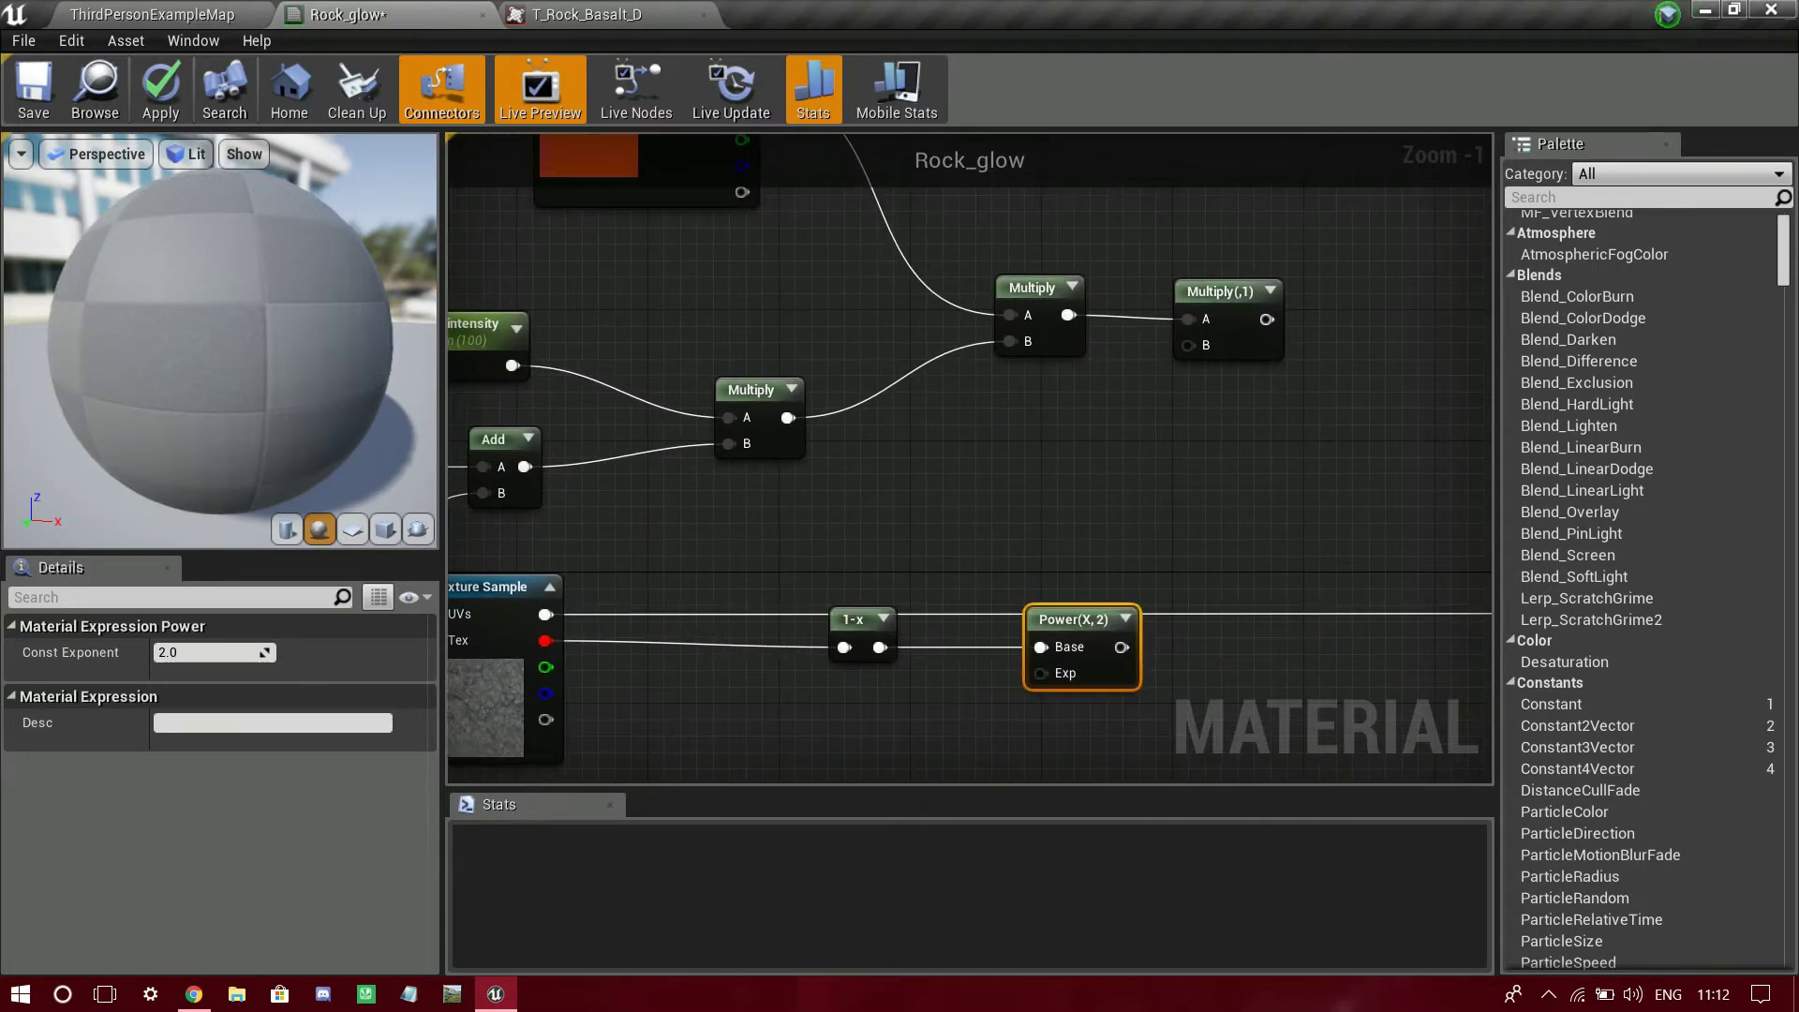
pyautogui.moveTo(1047, 668); pyautogui.dragTo(812, 669)
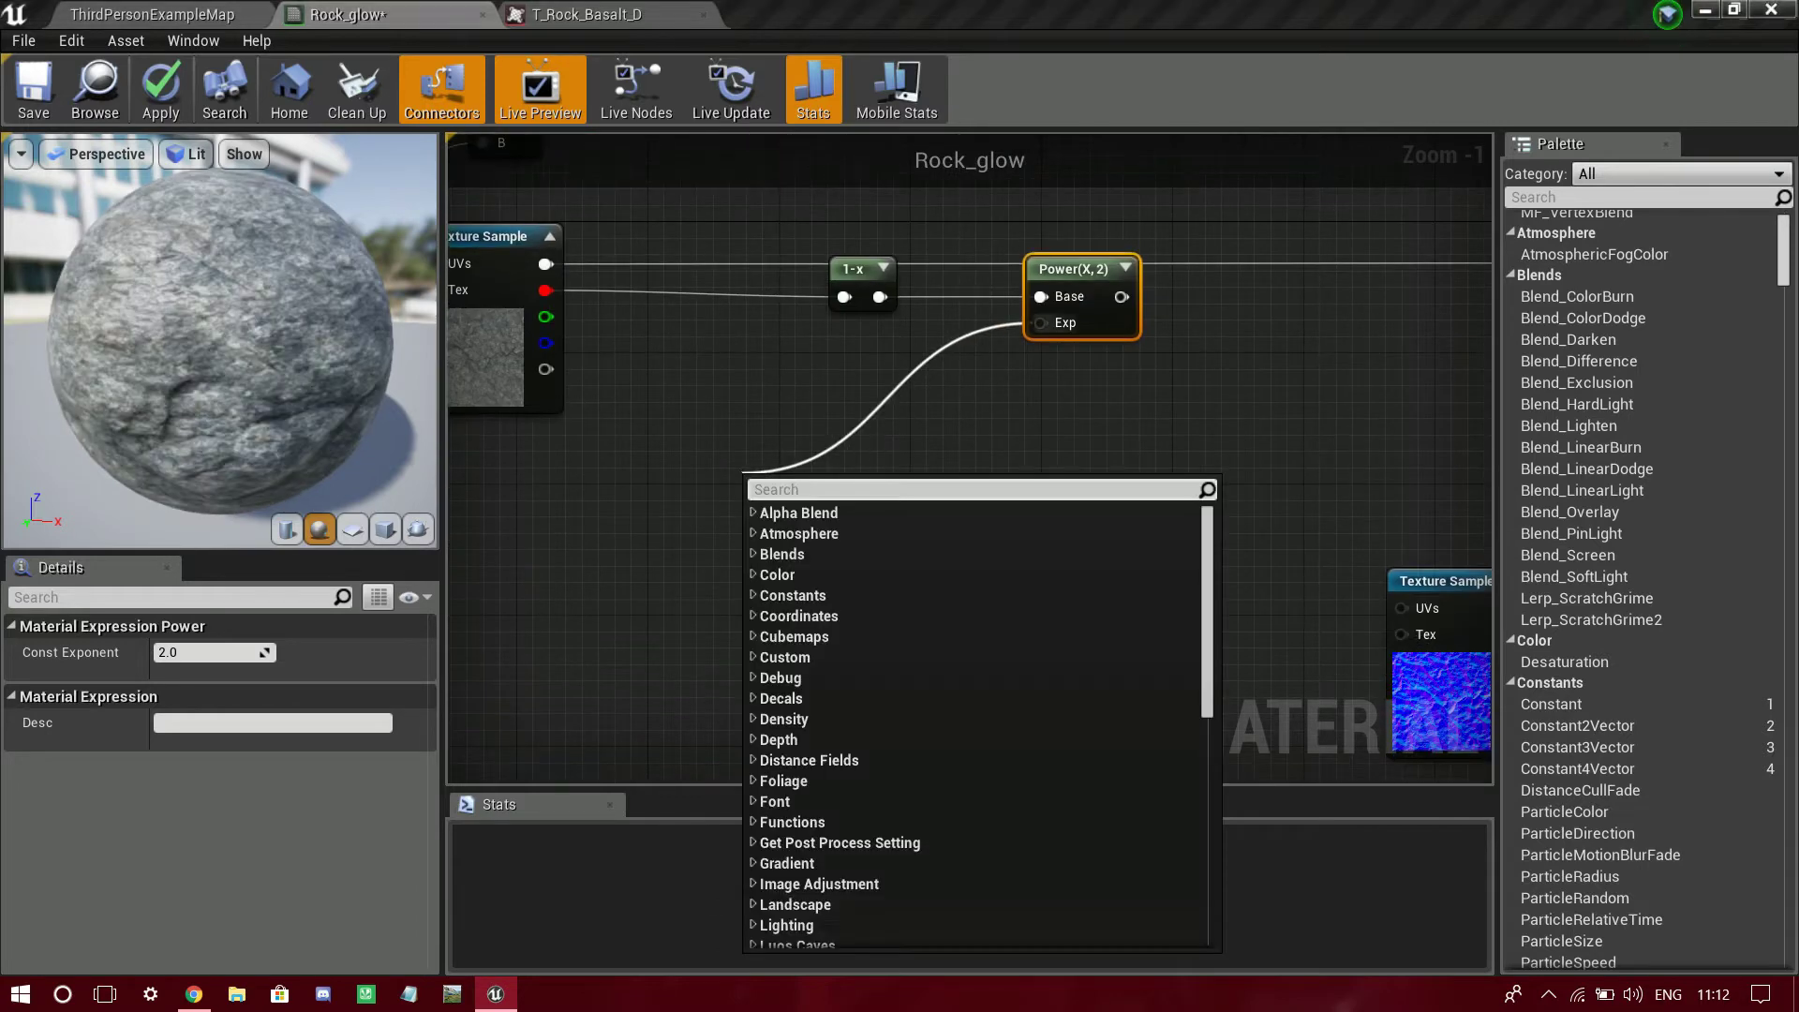
pyautogui.press('Escape')
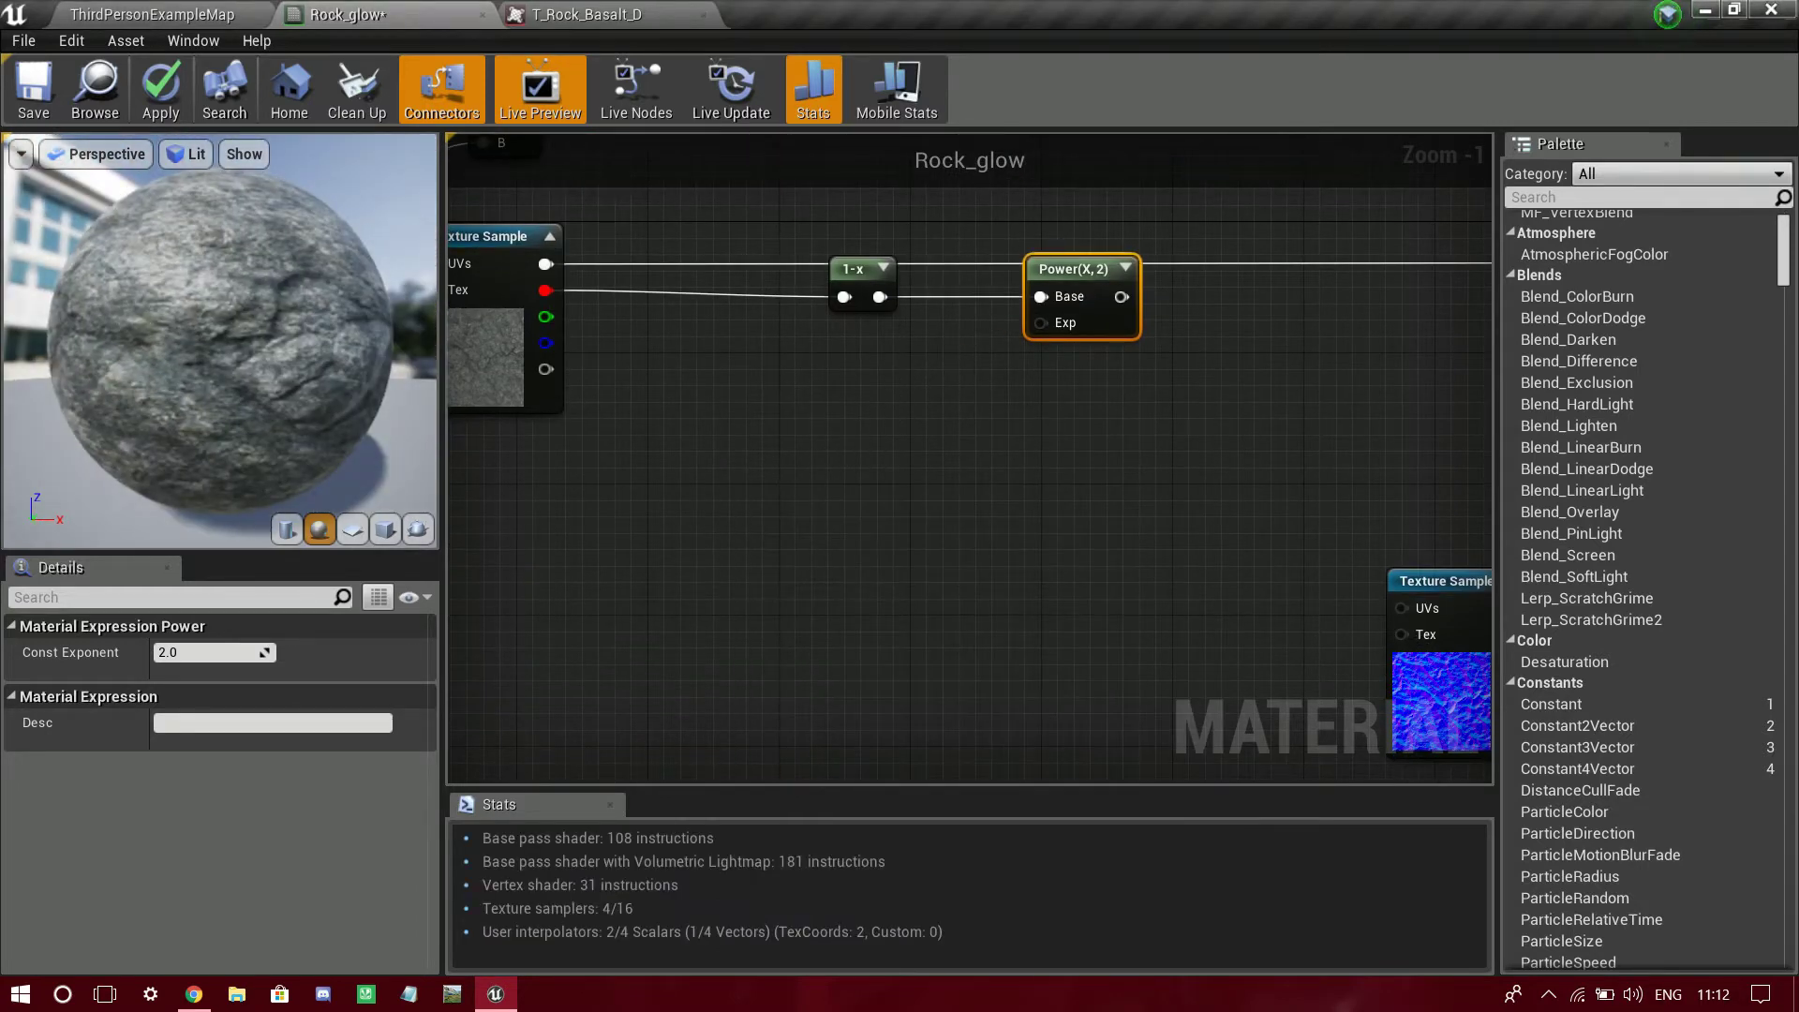
pyautogui.rightClick(1074, 260)
pyautogui.click(1125, 276)
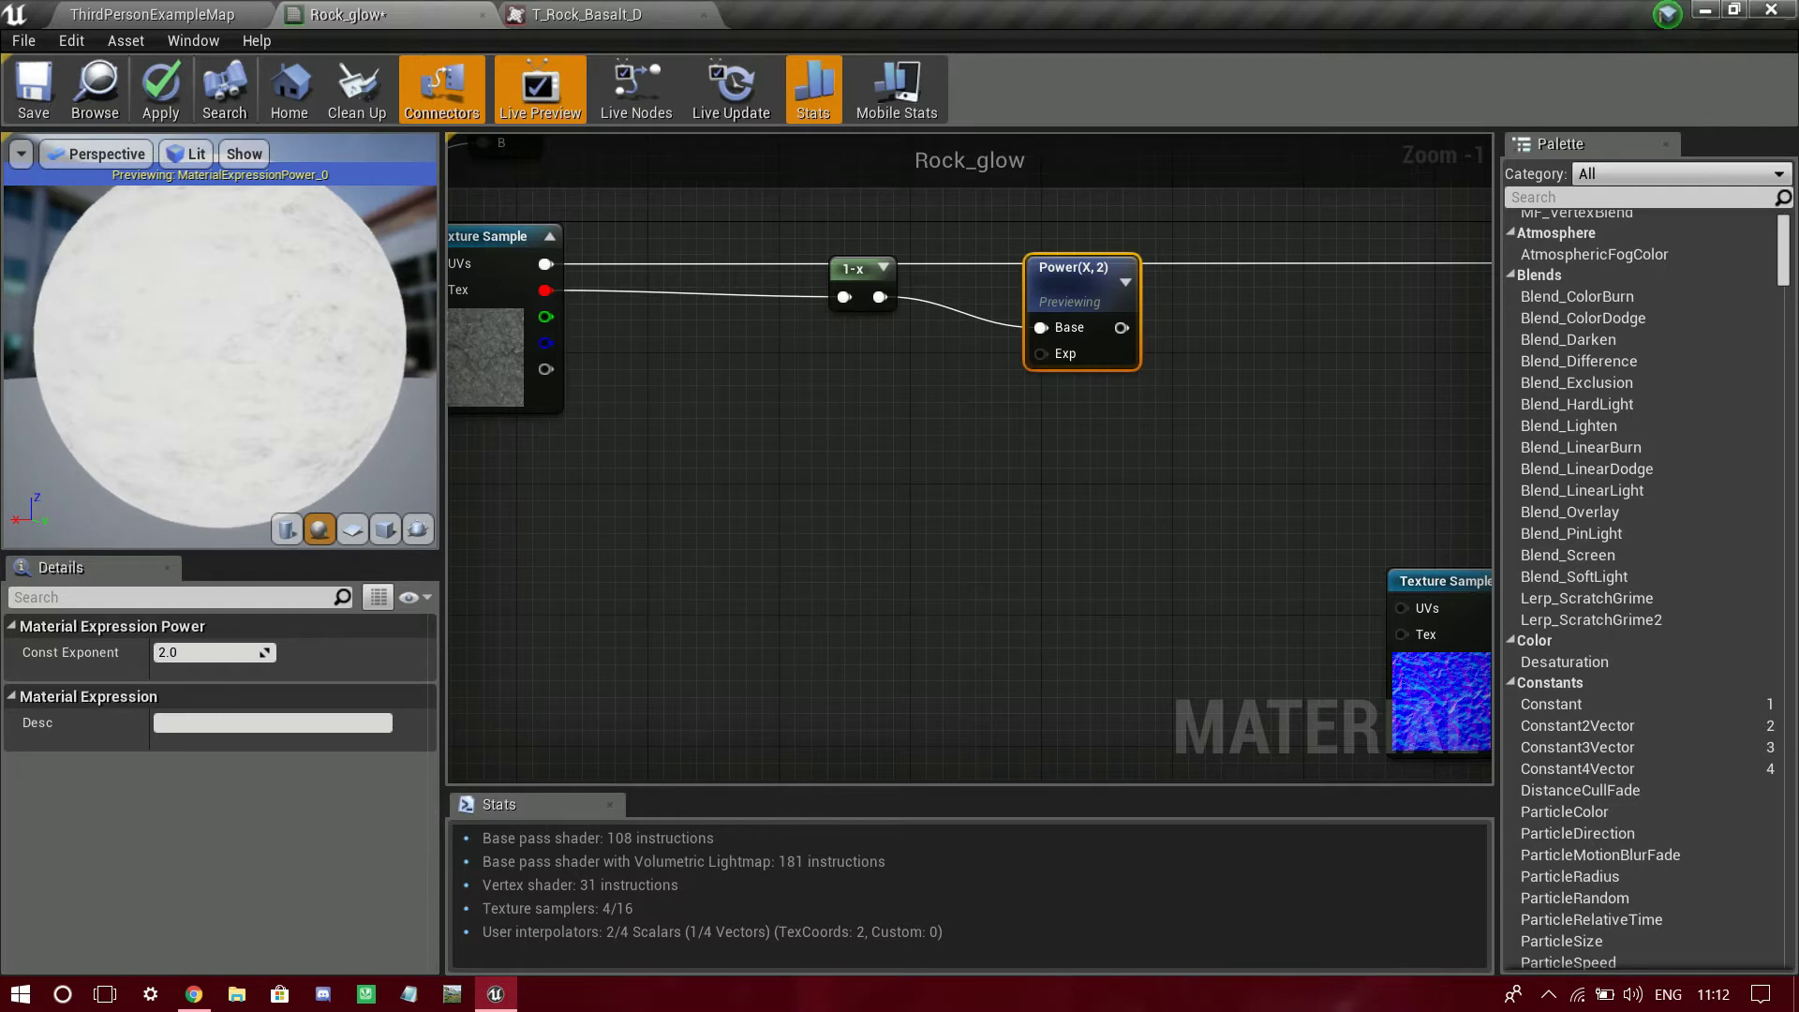
pyautogui.press('Escape')
# - Add a scalar parameter named RockCoverage and connect it to the Power node's Exp input
pyautogui.press('s')
pyautogui.click(805, 391)
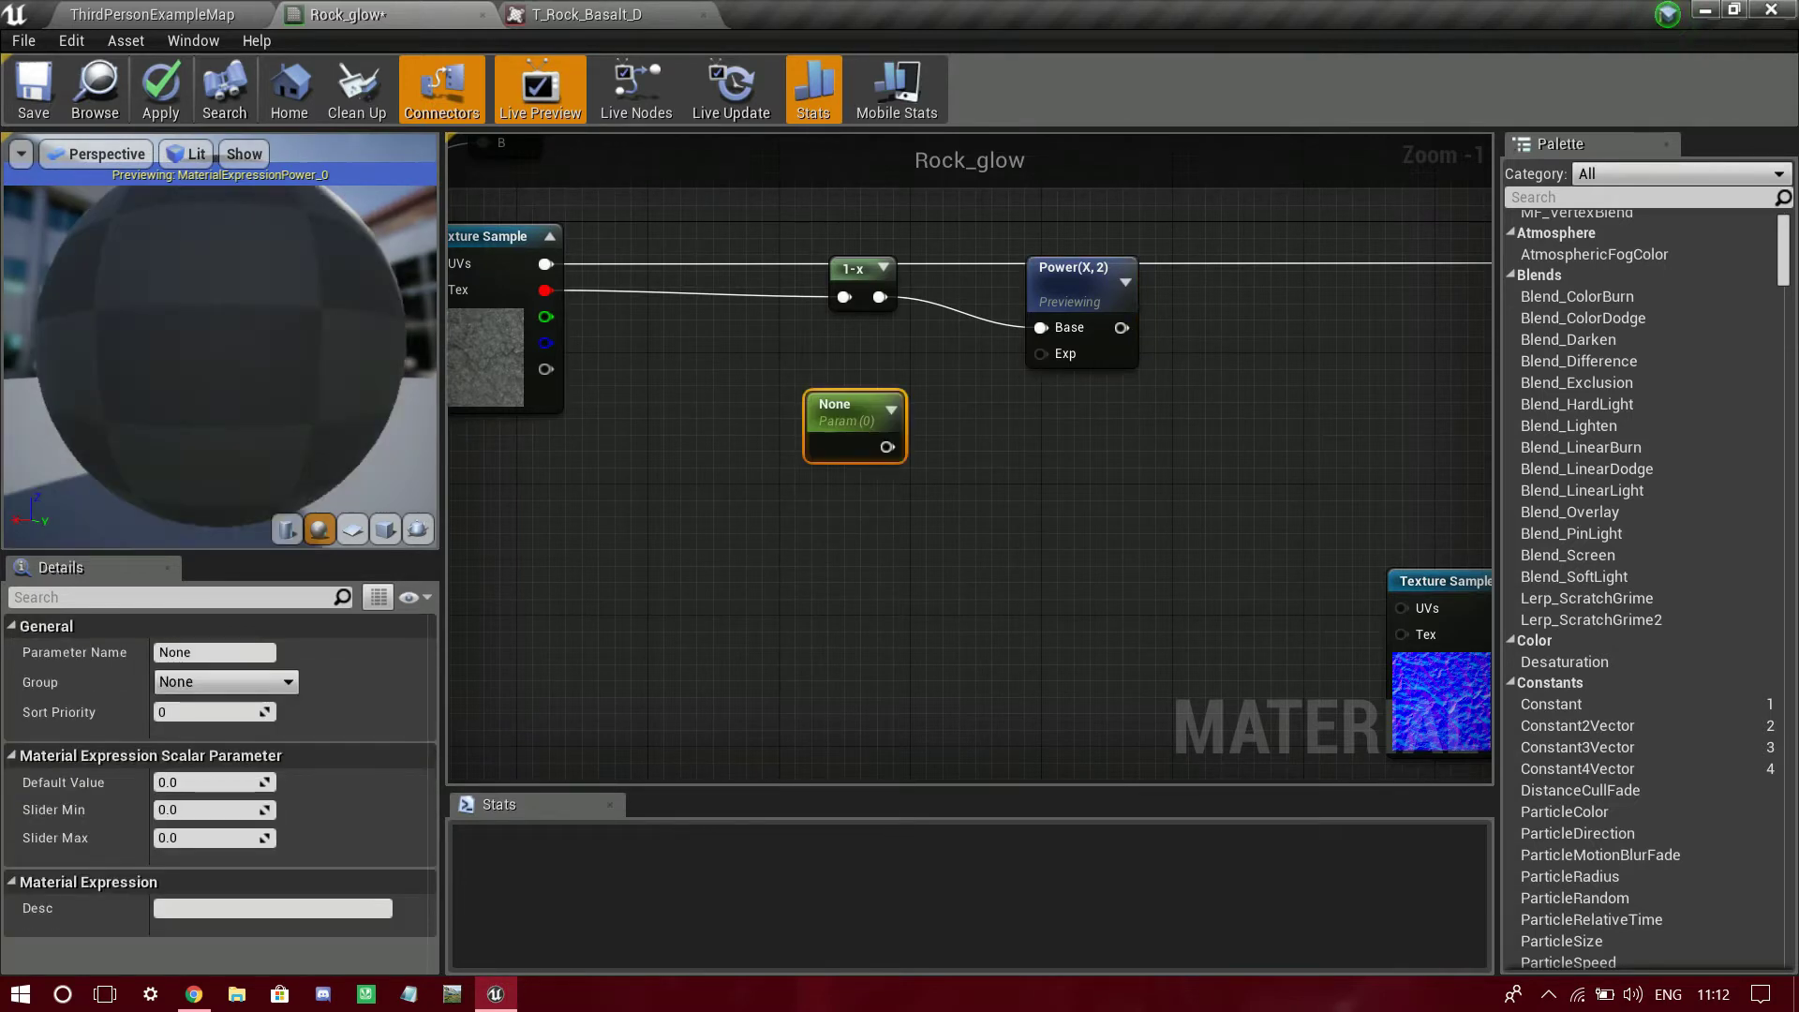
pyautogui.moveTo(886, 447); pyautogui.dragTo(1041, 354)
pyautogui.click(214, 652)
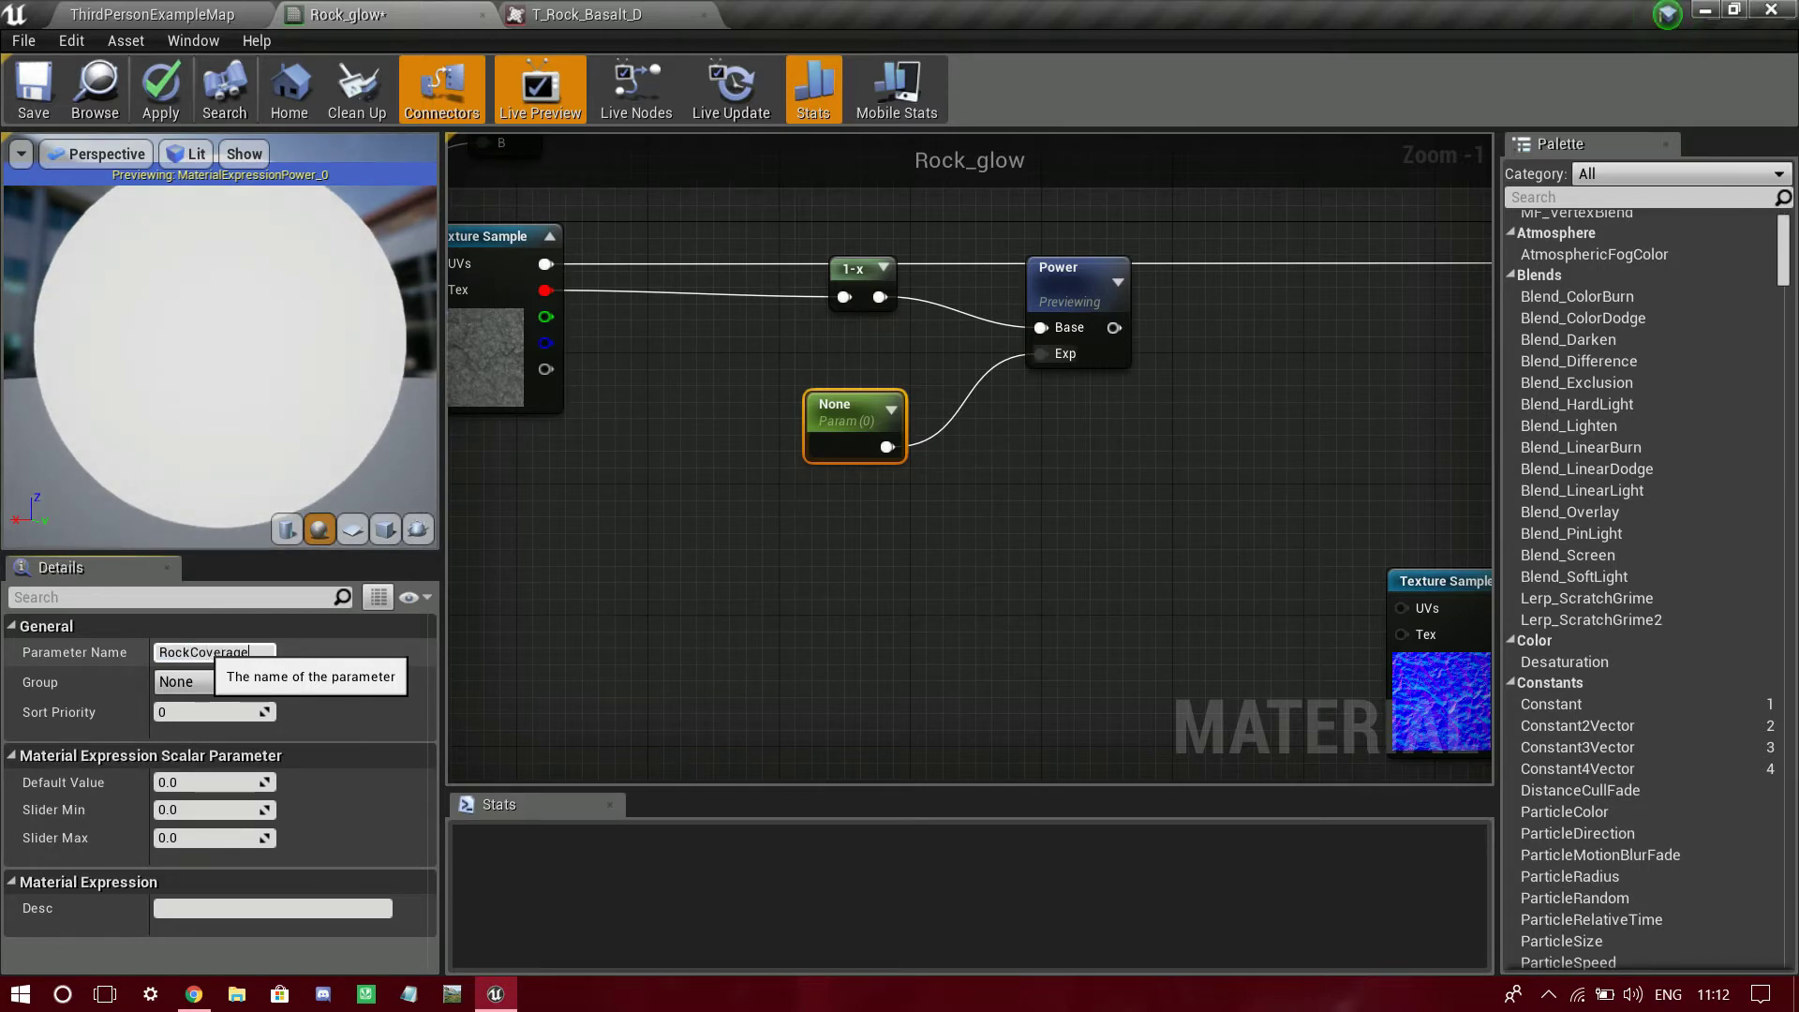
pyautogui.press('Return')
# - Set the RockCoverage parameter's default value to 100 and stop previewing the Power node
pyautogui.click(826, 585)
pyautogui.moveTo(827, 586); pyautogui.dragTo(768, 763, button='right')
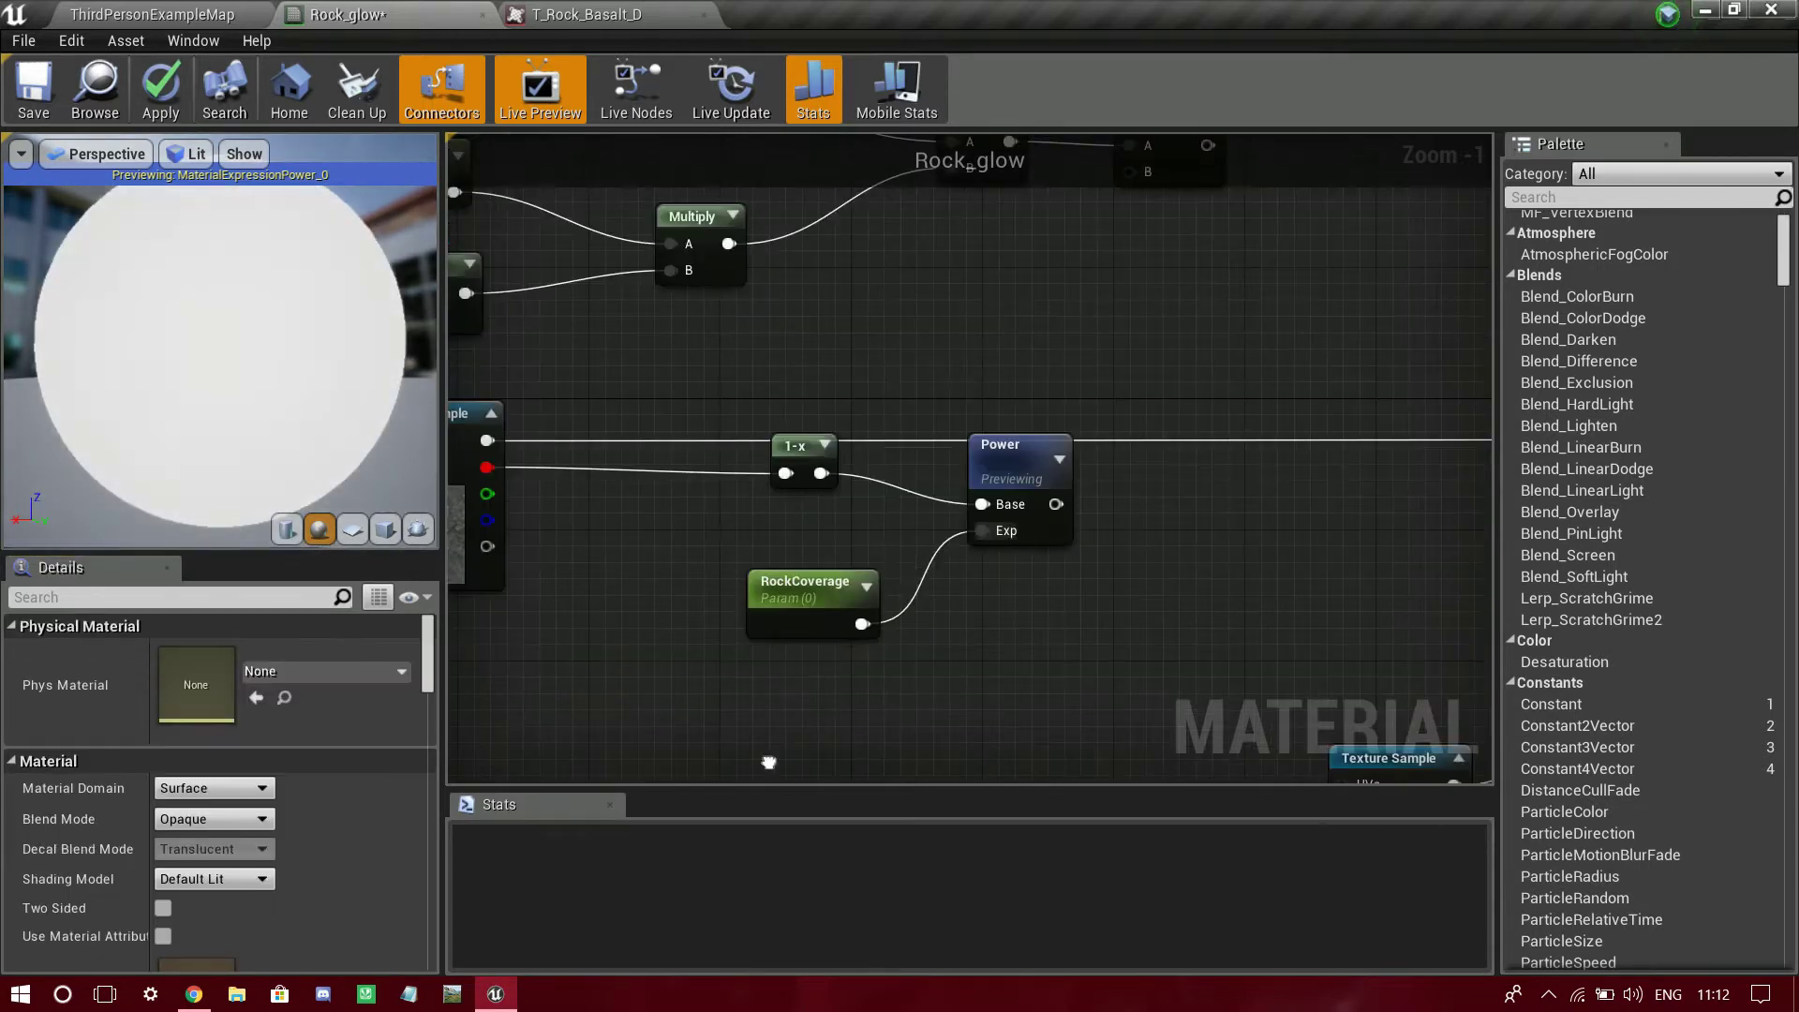
pyautogui.click(806, 607)
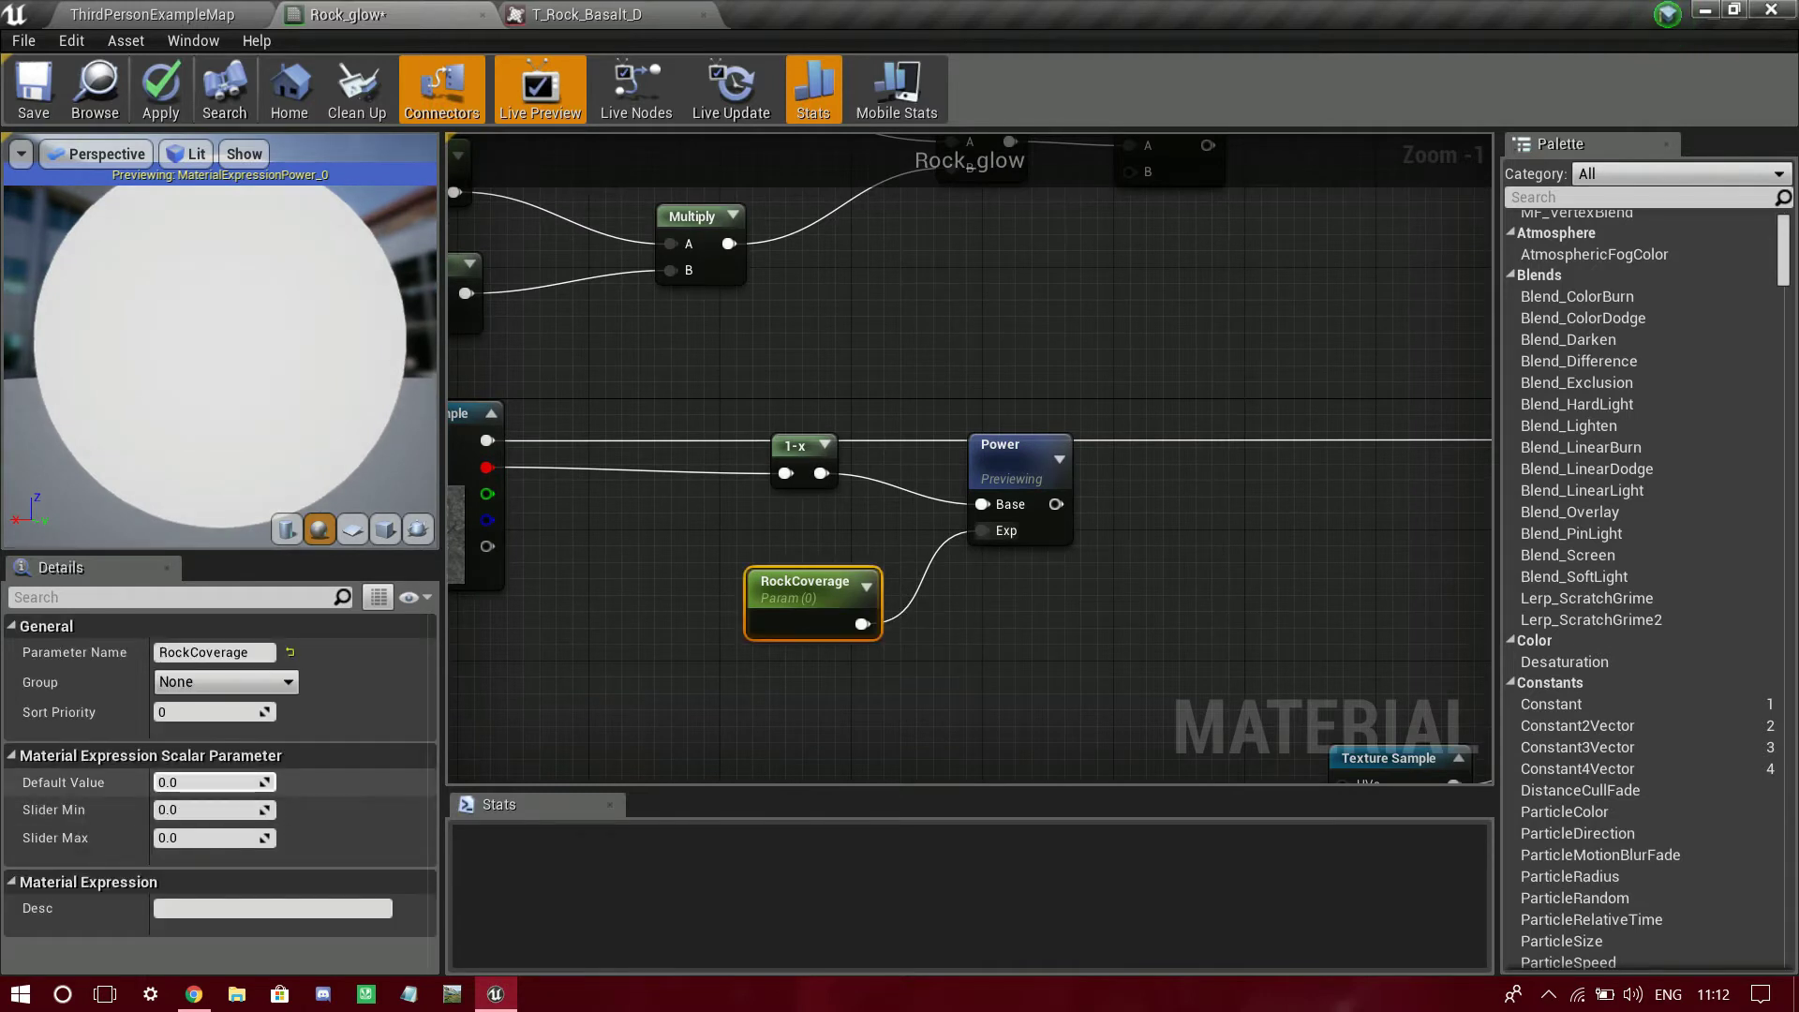
pyautogui.write('100')
pyautogui.press('Return')
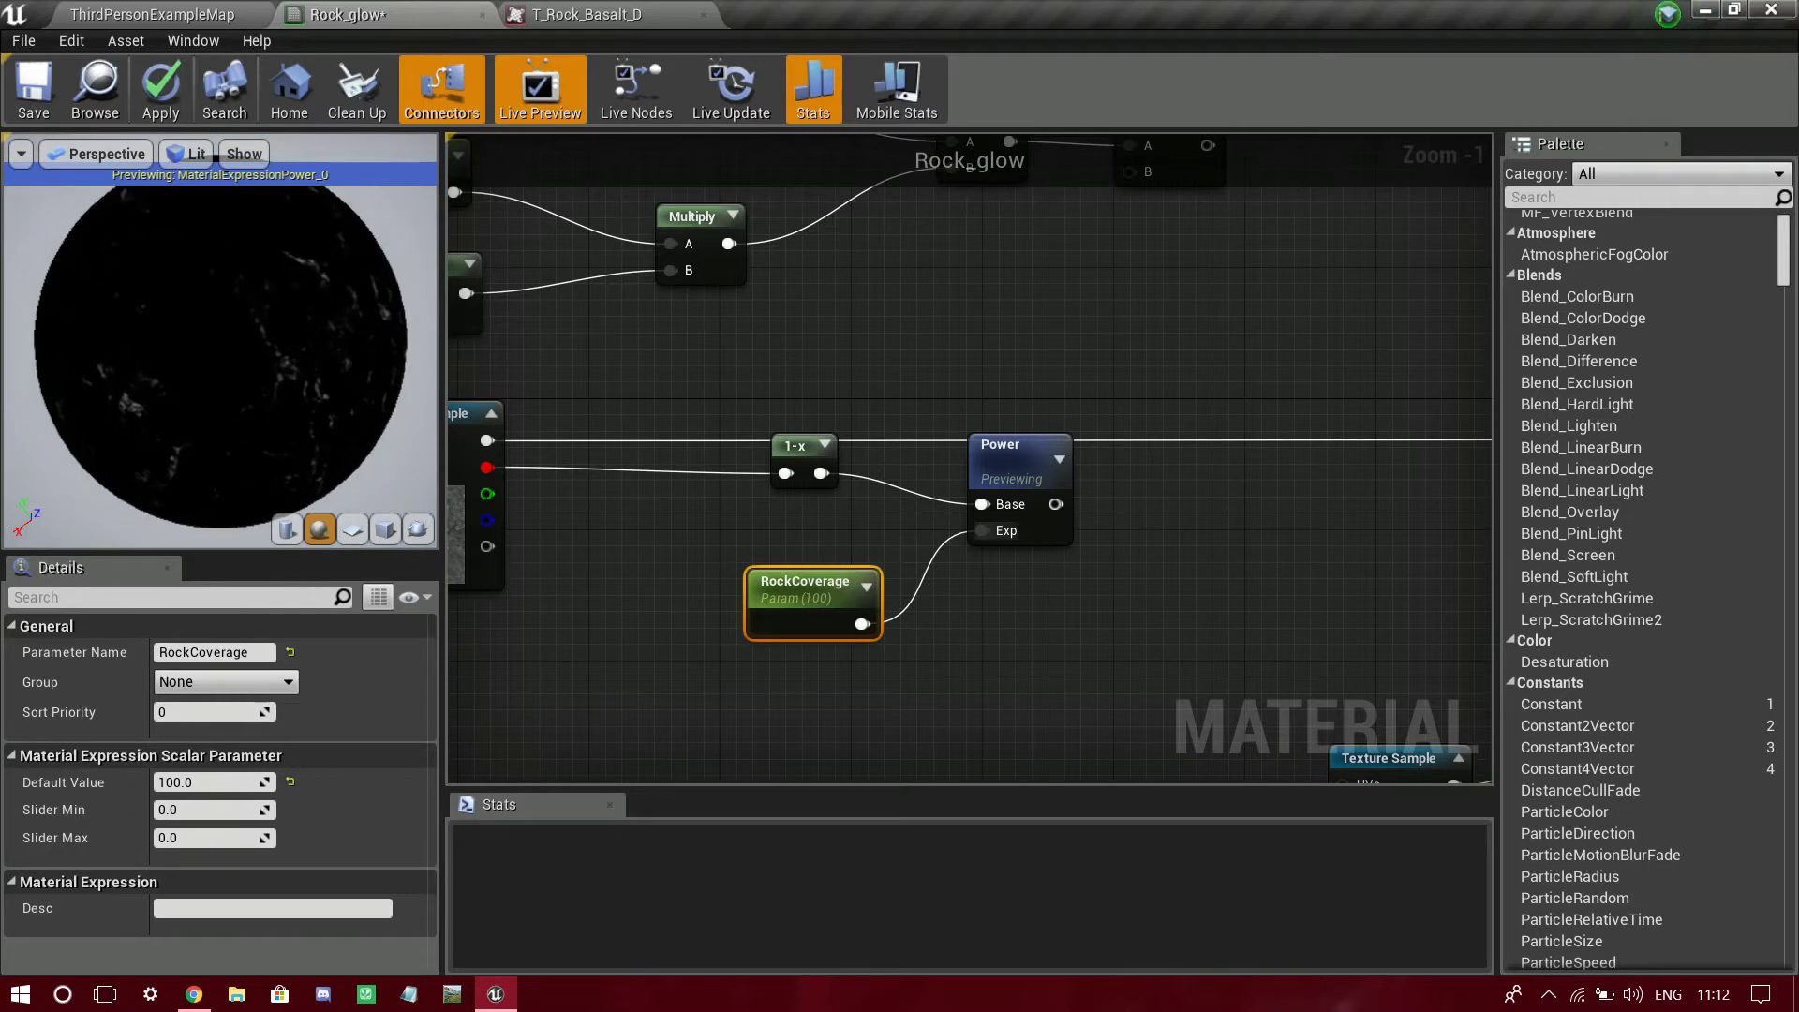
pyautogui.moveTo(220, 356); pyautogui.dragTo(281, 253)
pyautogui.click(937, 375)
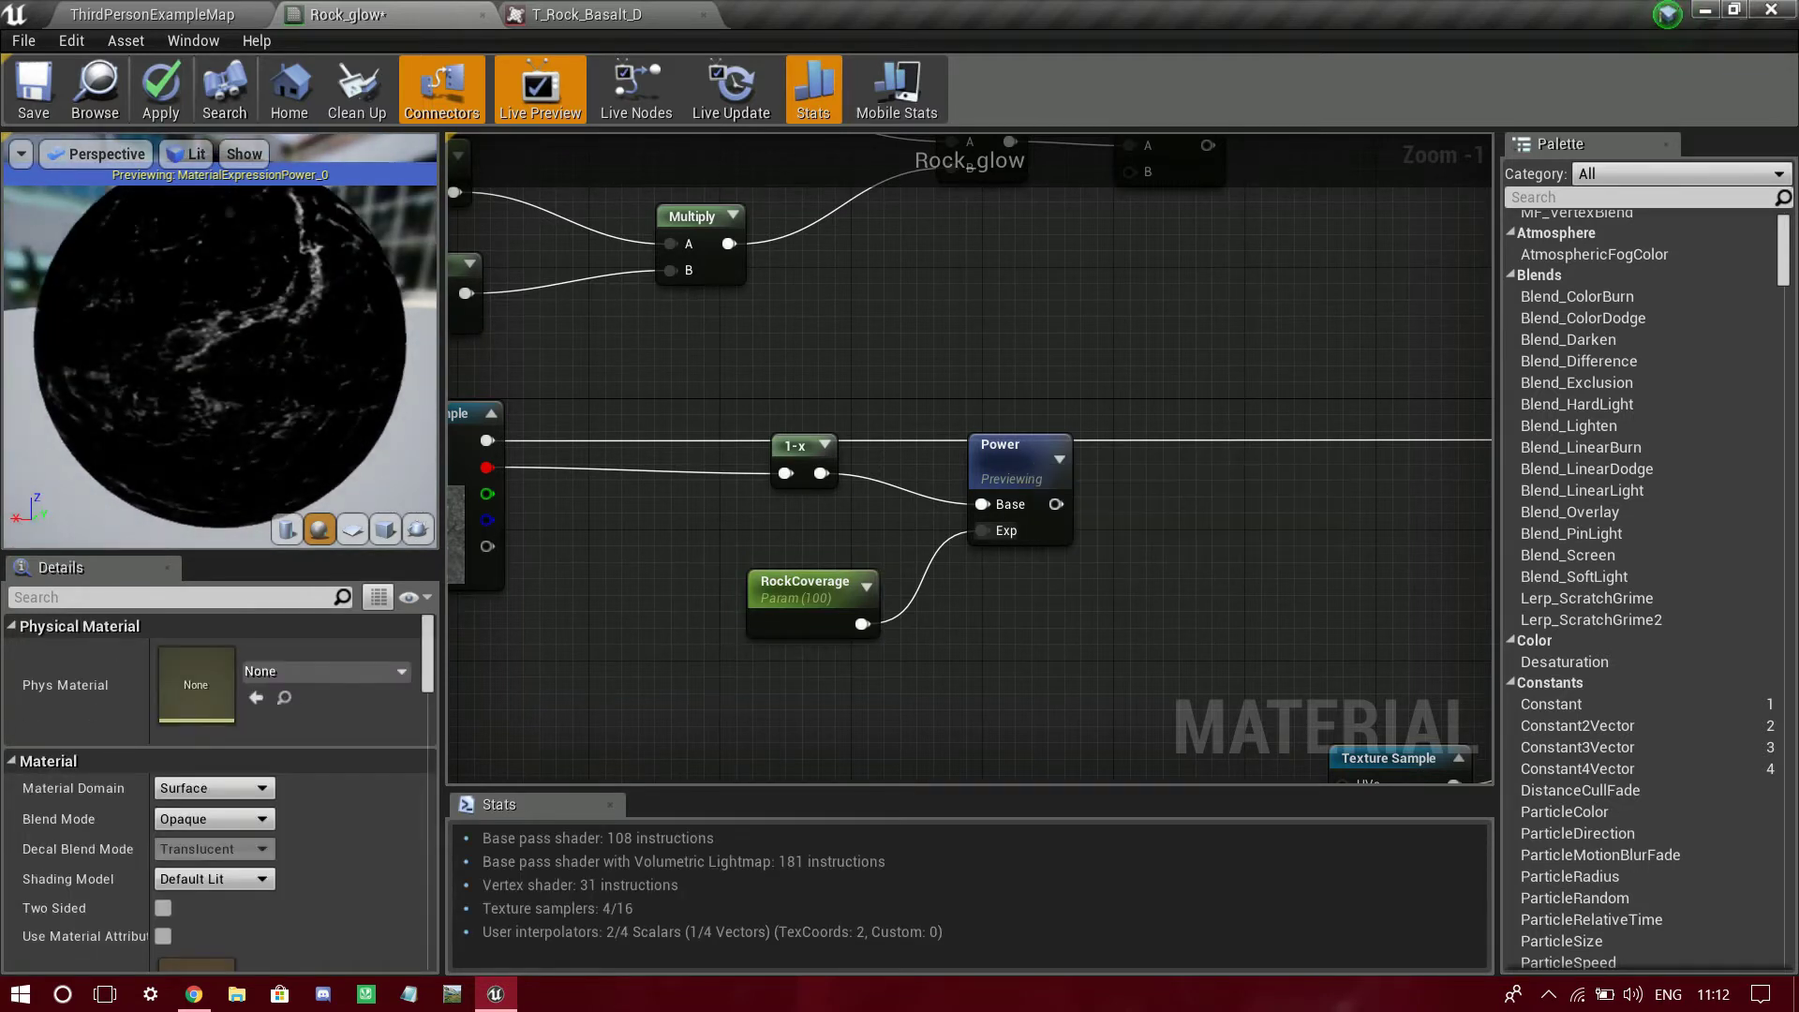
pyautogui.rightClick(1018, 454)
pyautogui.click(1044, 467)
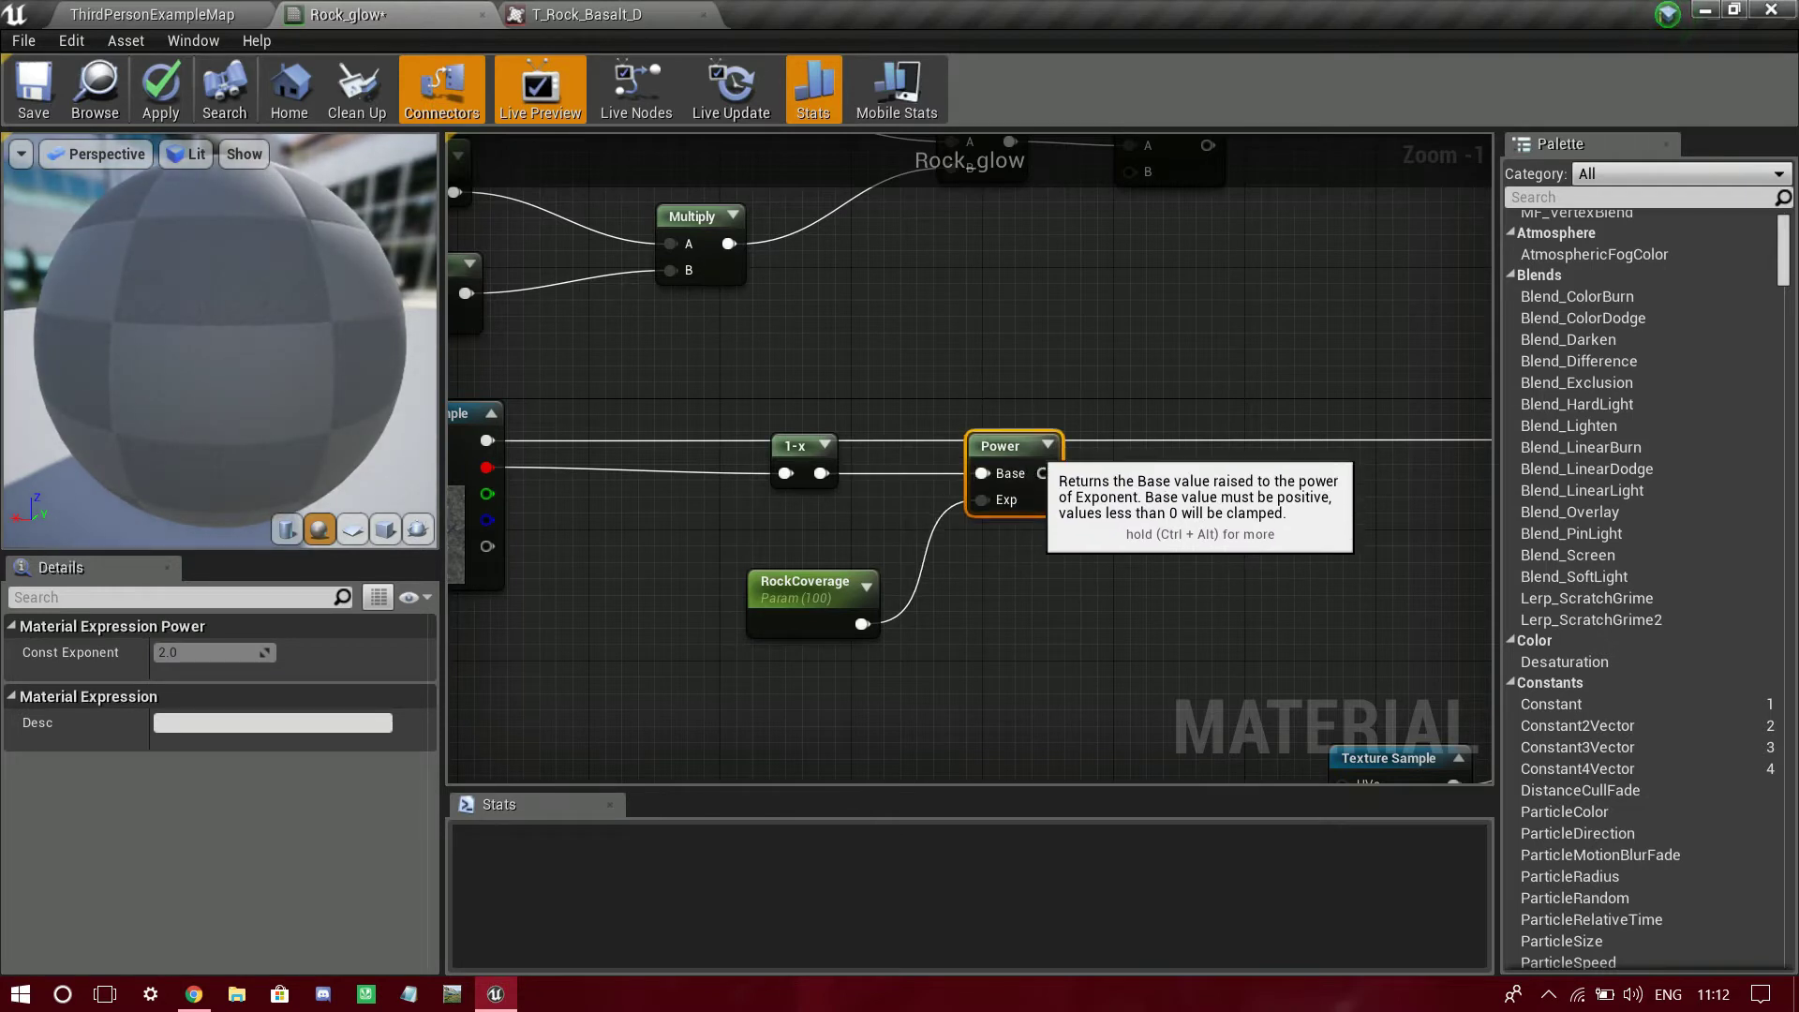
# - Feed the Power output into a new Clamp node and place it beside the Power node
pyautogui.moveTo(1068, 501); pyautogui.dragTo(1270, 511)
pyautogui.write('clamp')
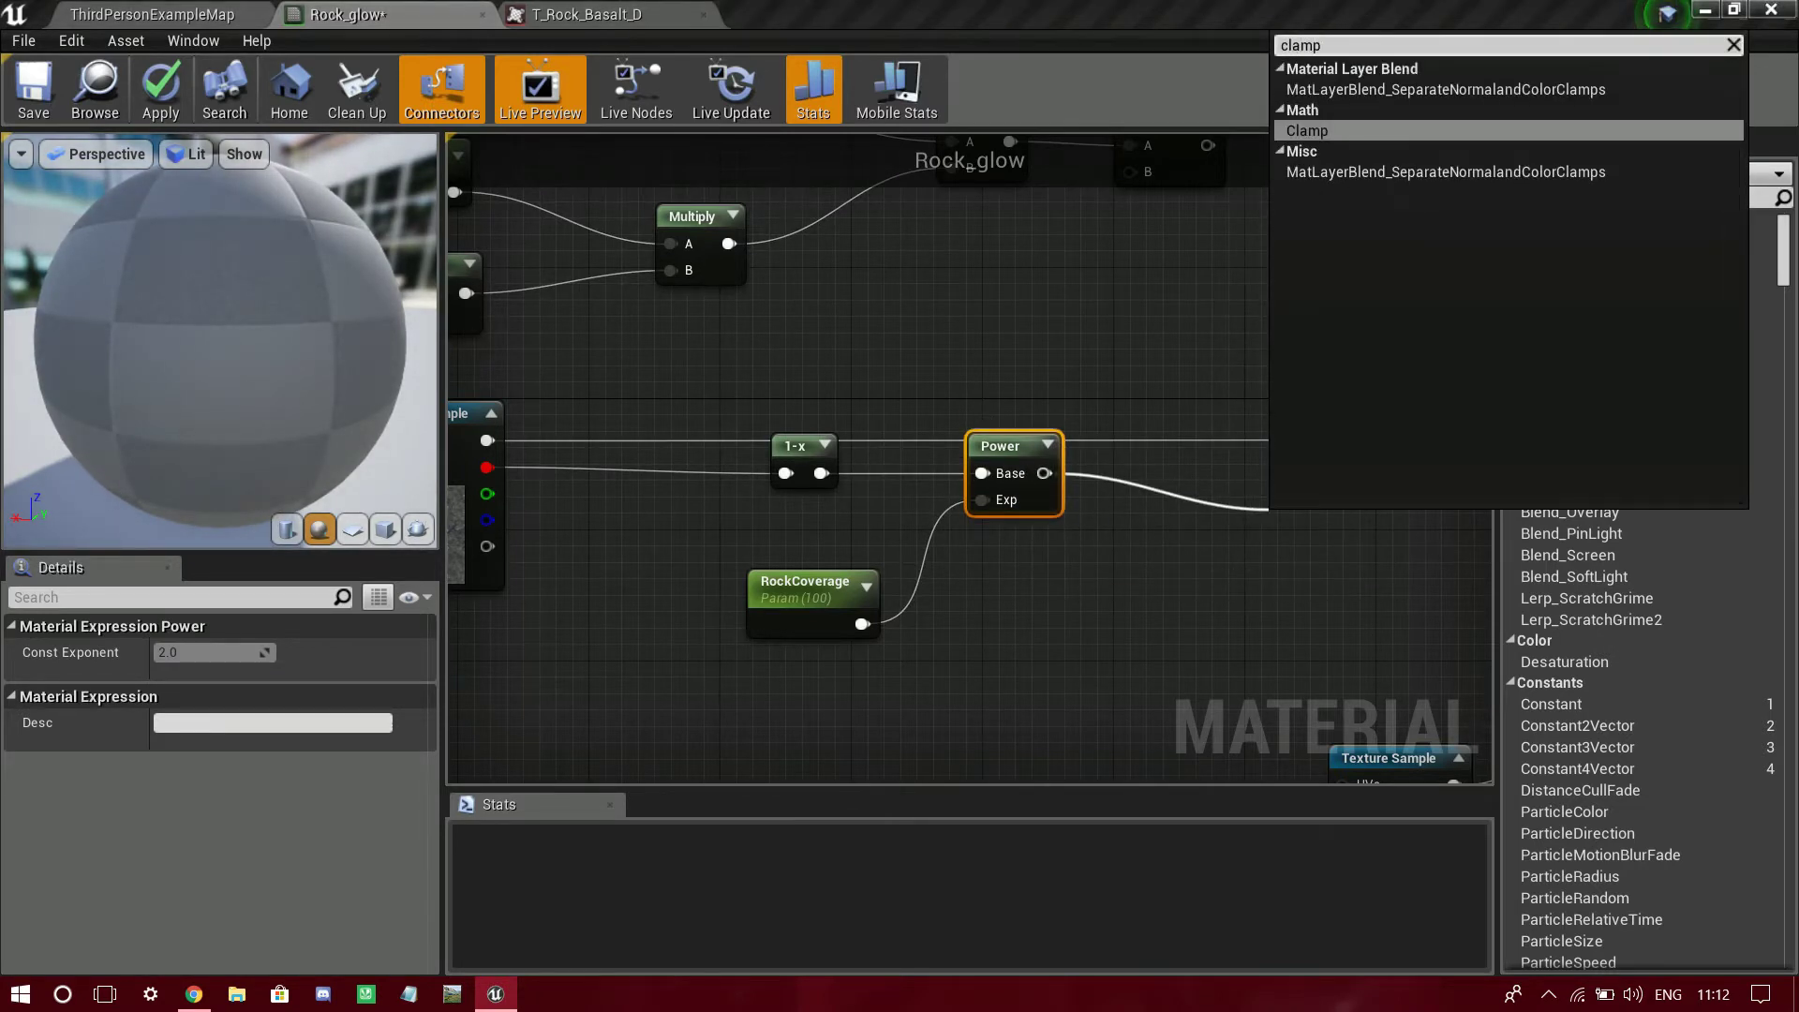
pyautogui.press('Return')
pyautogui.moveTo(1291, 553); pyautogui.dragTo(1137, 475)
pyautogui.moveTo(928, 364); pyautogui.dragTo(950, 424)
pyautogui.moveTo(1090, 374); pyautogui.dragTo(784, 413, button='right')
pyautogui.moveTo(838, 663); pyautogui.dragTo(1063, 639, button='right')
pyautogui.moveTo(219, 340); pyautogui.dragTo(277, 375)
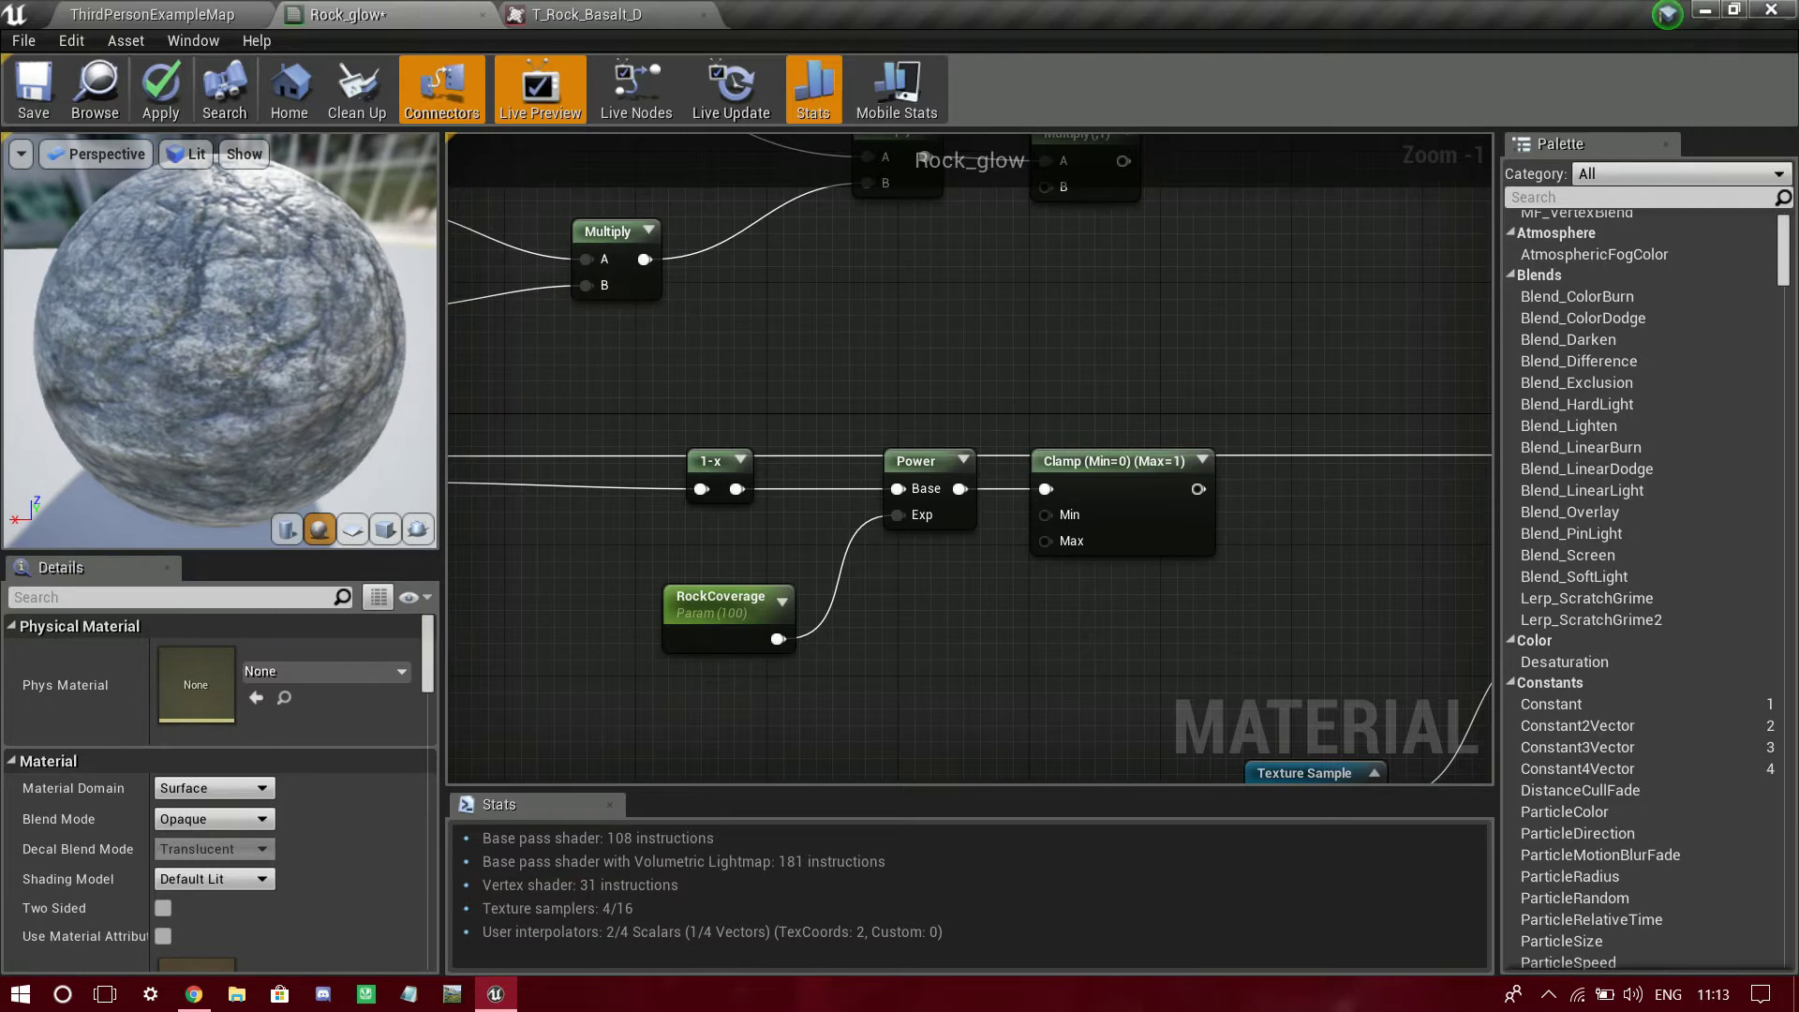
# - Connect the Clamp output to input B of the last Multiply and that Multiply's output to the material's Emissive Color
pyautogui.moveTo(1199, 488); pyautogui.dragTo(1332, 634)
pyautogui.scroll(-2, 1099, 583)
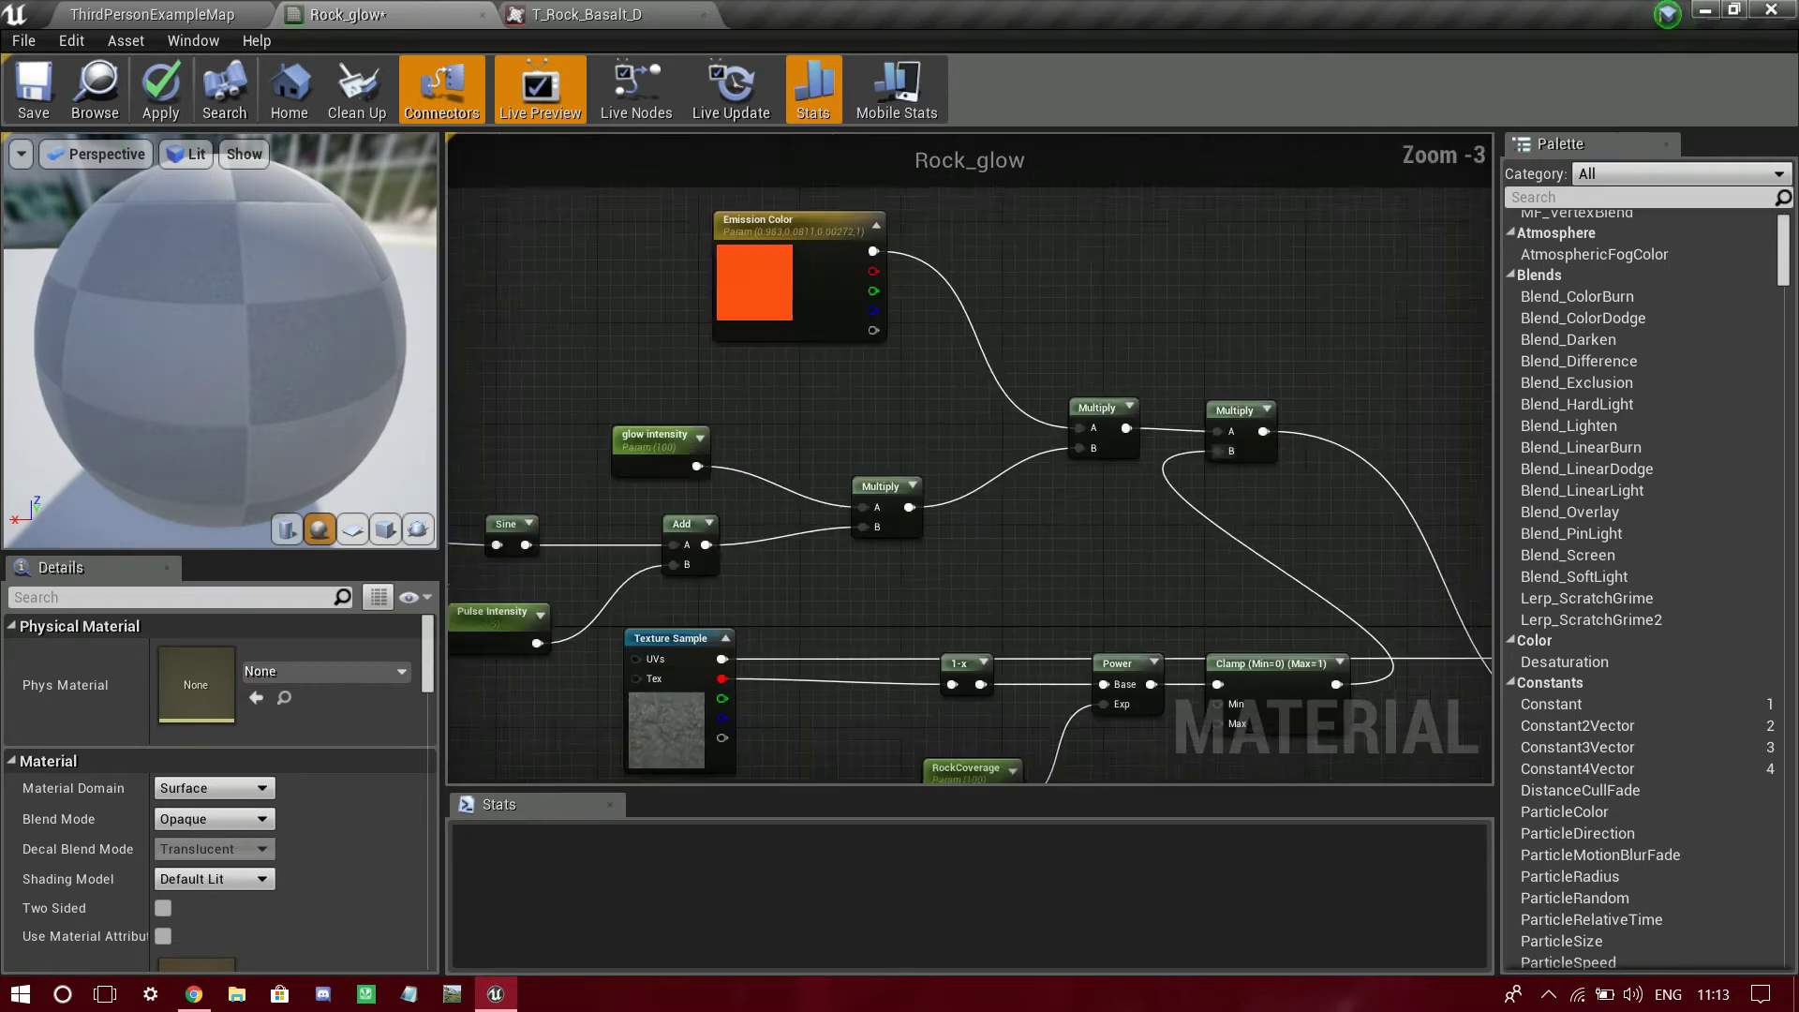
pyautogui.moveTo(1254, 718); pyautogui.dragTo(1255, 718)
pyautogui.moveTo(1267, 626); pyautogui.dragTo(1194, 627)
# - Apply the material changes and inspect the glow from another angle on the preview sphere
pyautogui.click(1209, 684)
pyautogui.moveTo(1209, 685); pyautogui.dragTo(1209, 680, button='right')
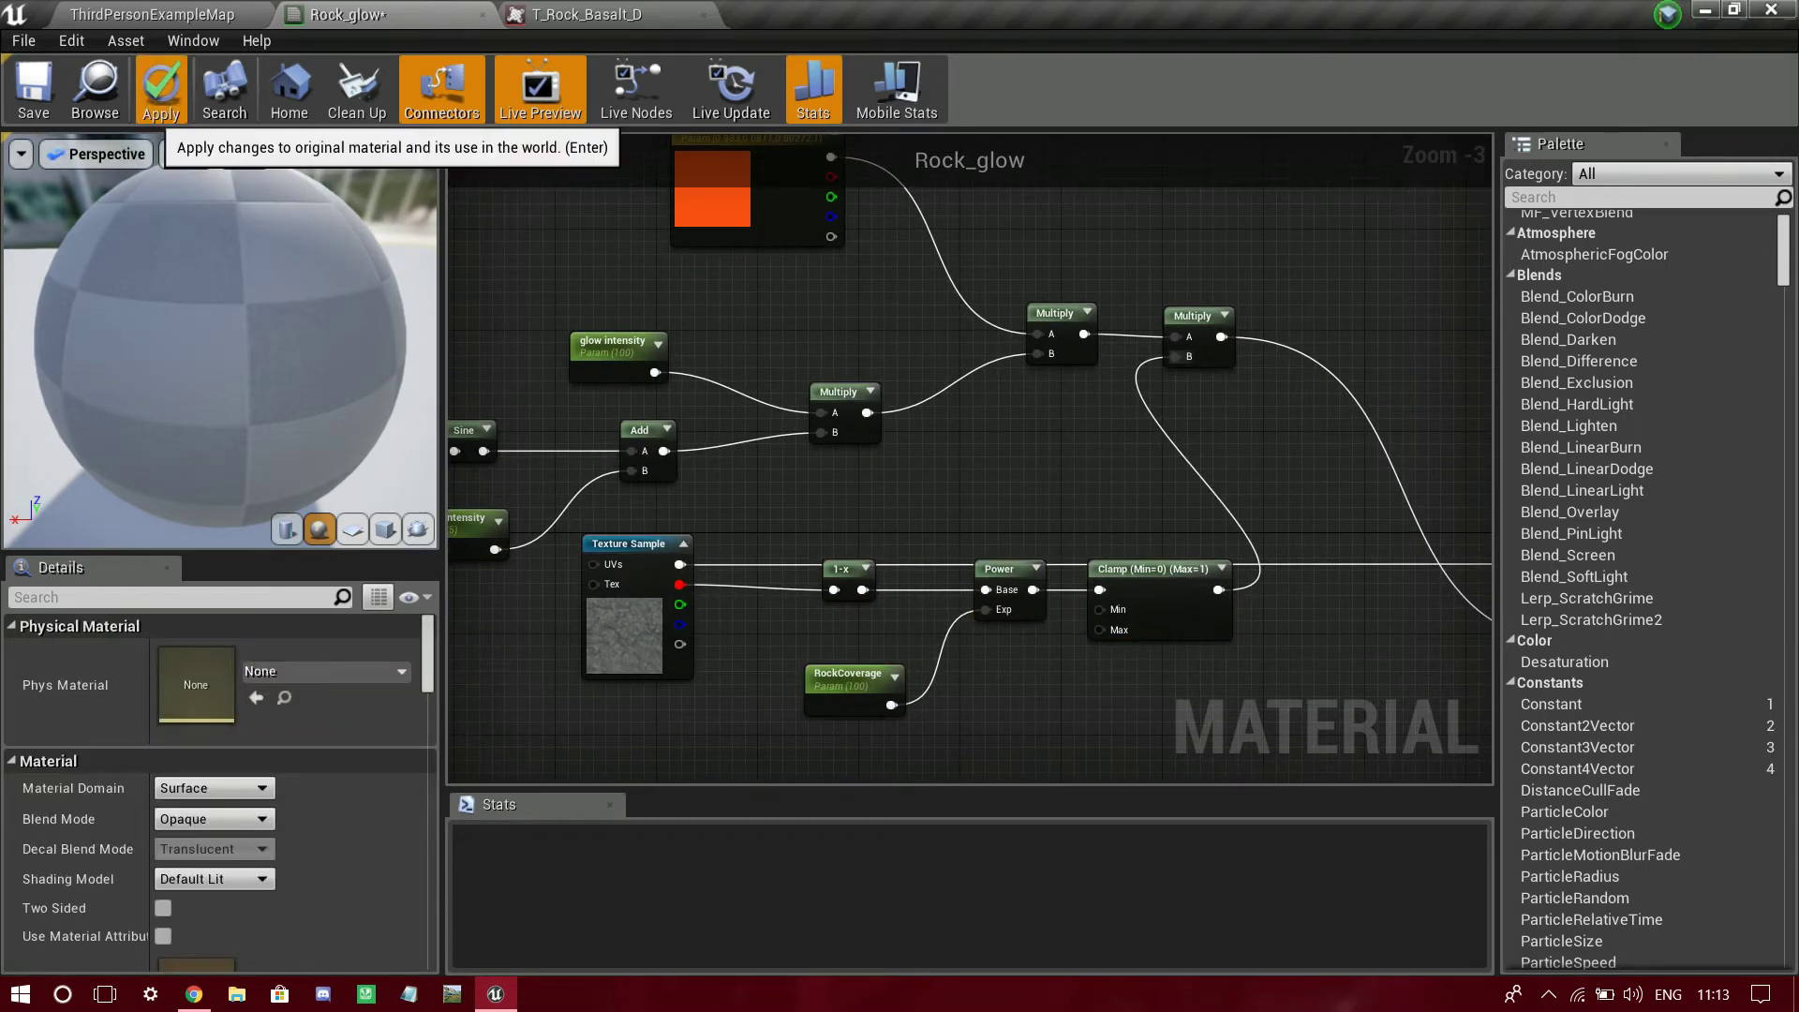
pyautogui.click(161, 89)
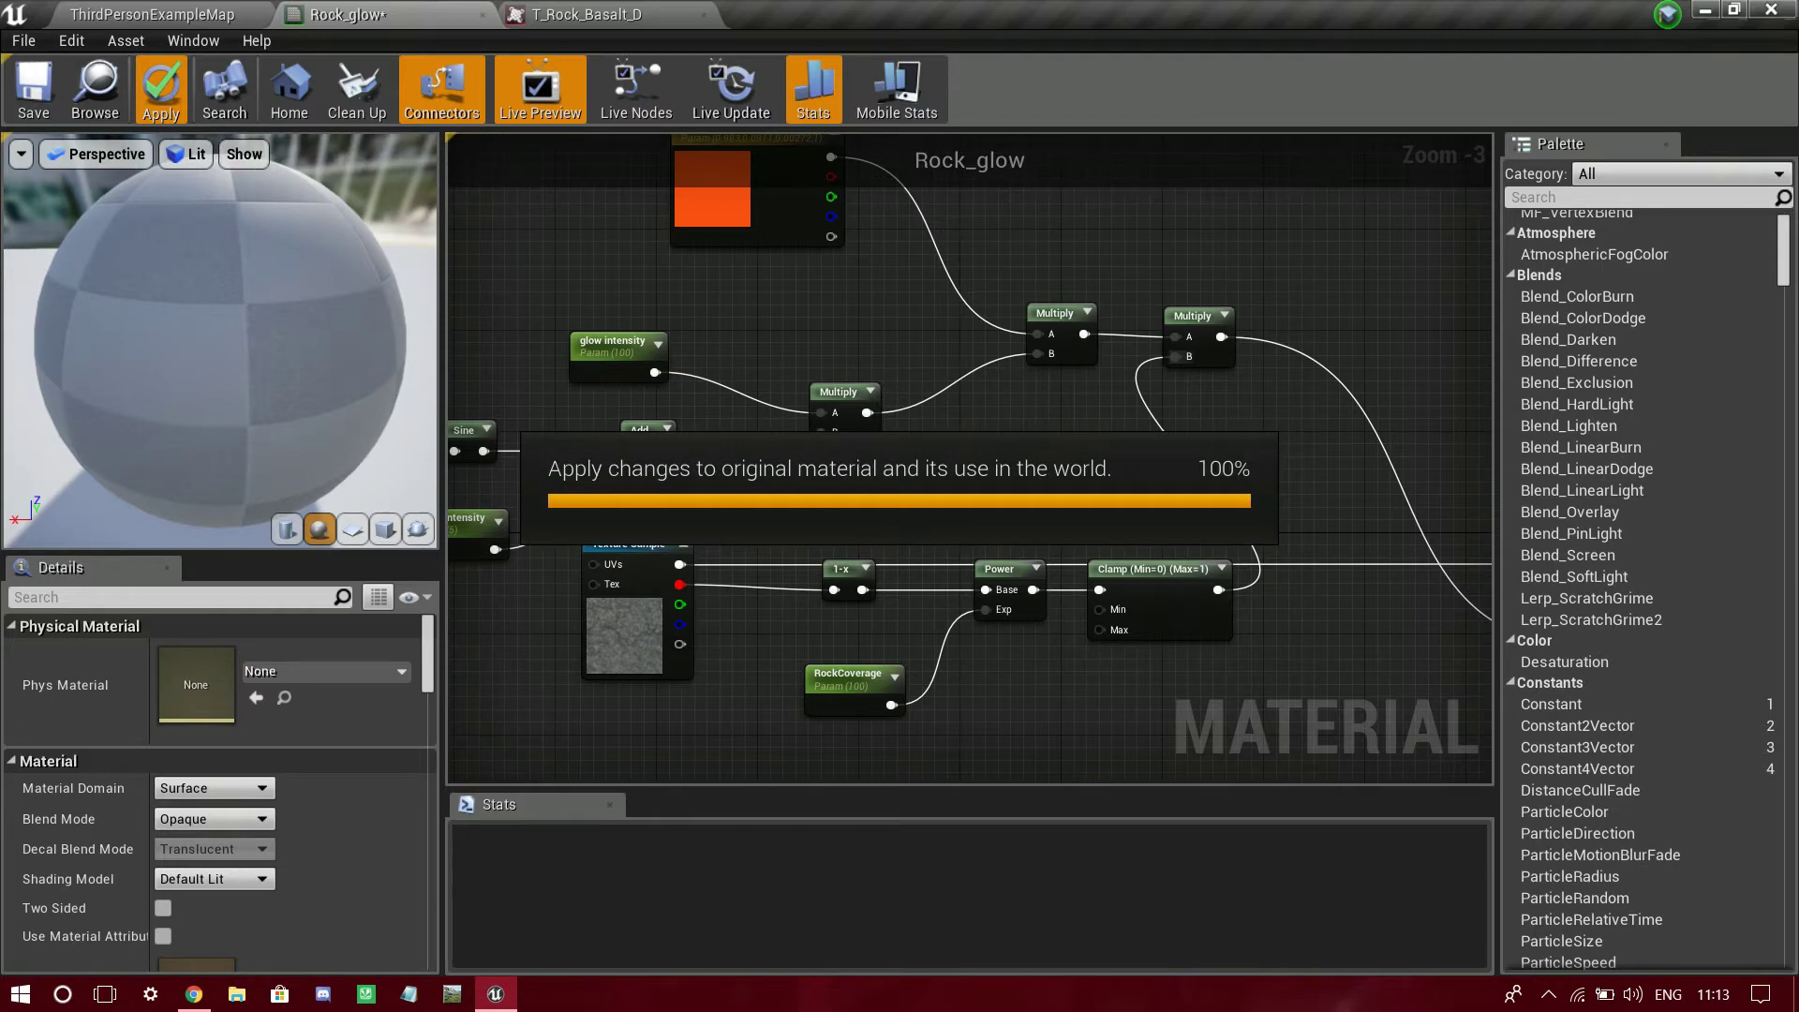
pyautogui.moveTo(150, 341); pyautogui.dragTo(337, 341)
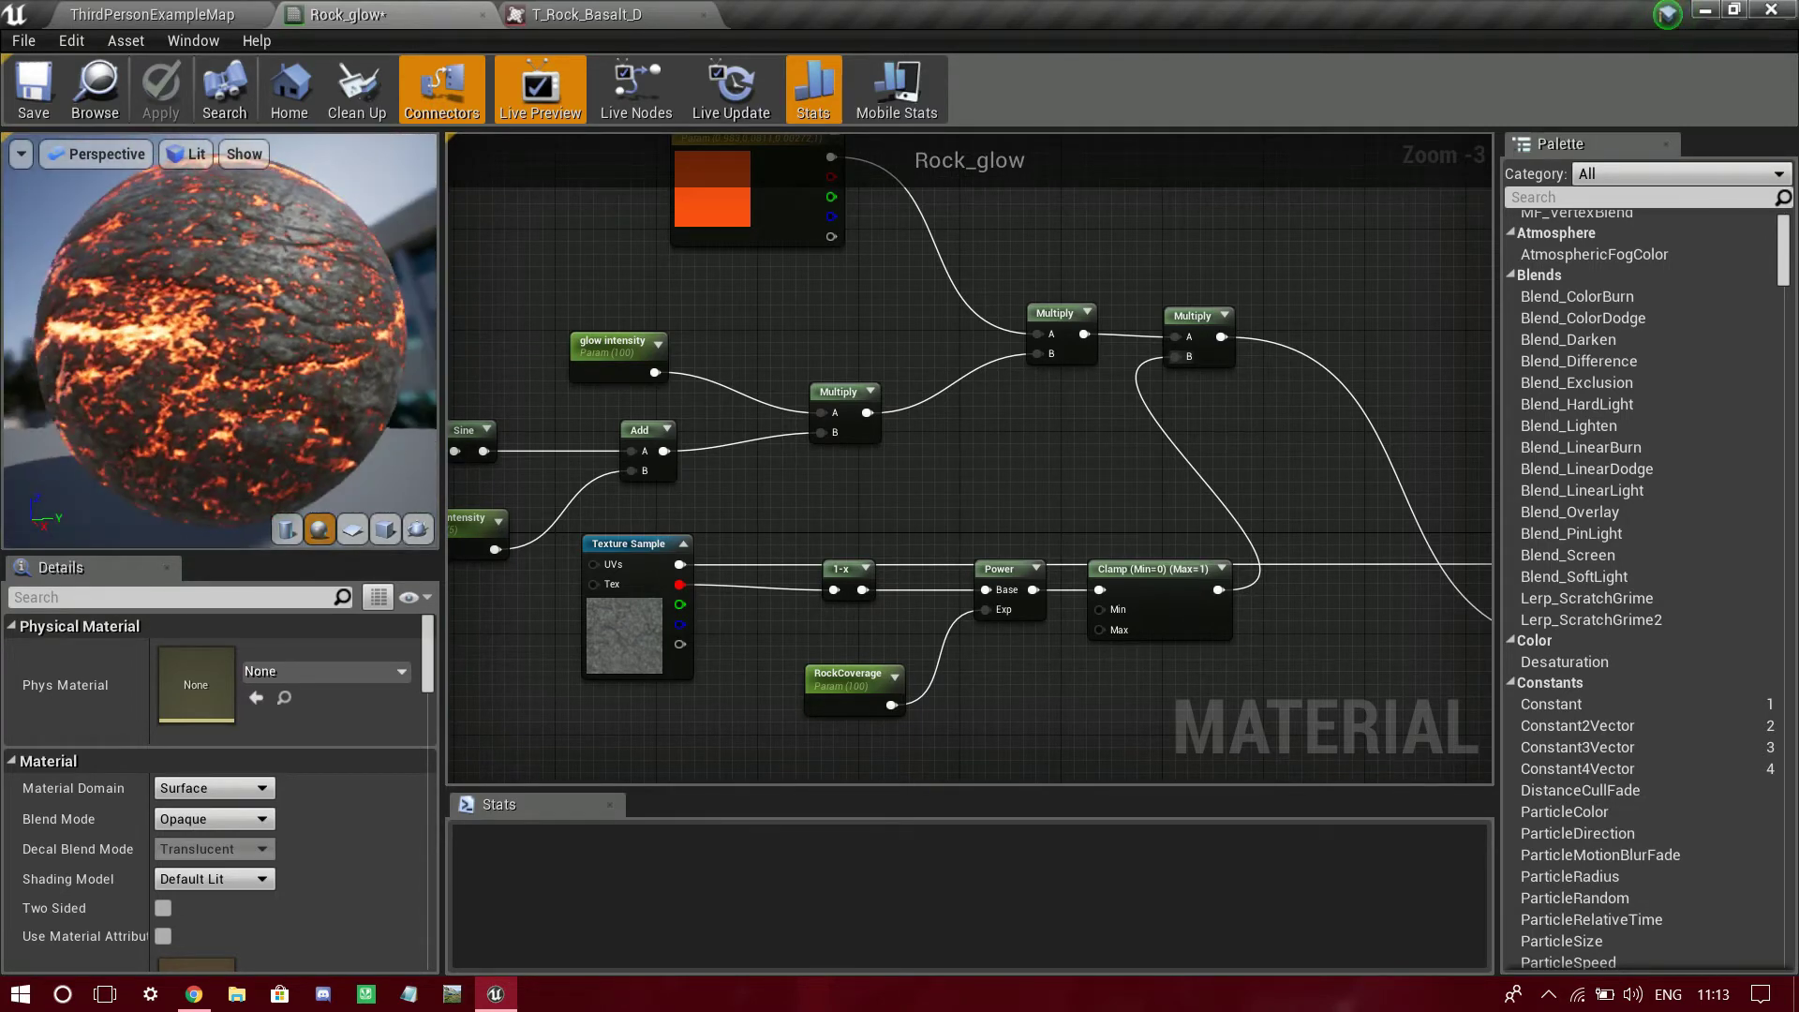
# - Break the basalt texture's link to Base Color and move its Texture Sample farther away from the 1-x node, below Time
pyautogui.moveTo(220, 341); pyautogui.dragTo(249, 342)
pyautogui.moveTo(249, 341); pyautogui.dragTo(248, 281, button='right')
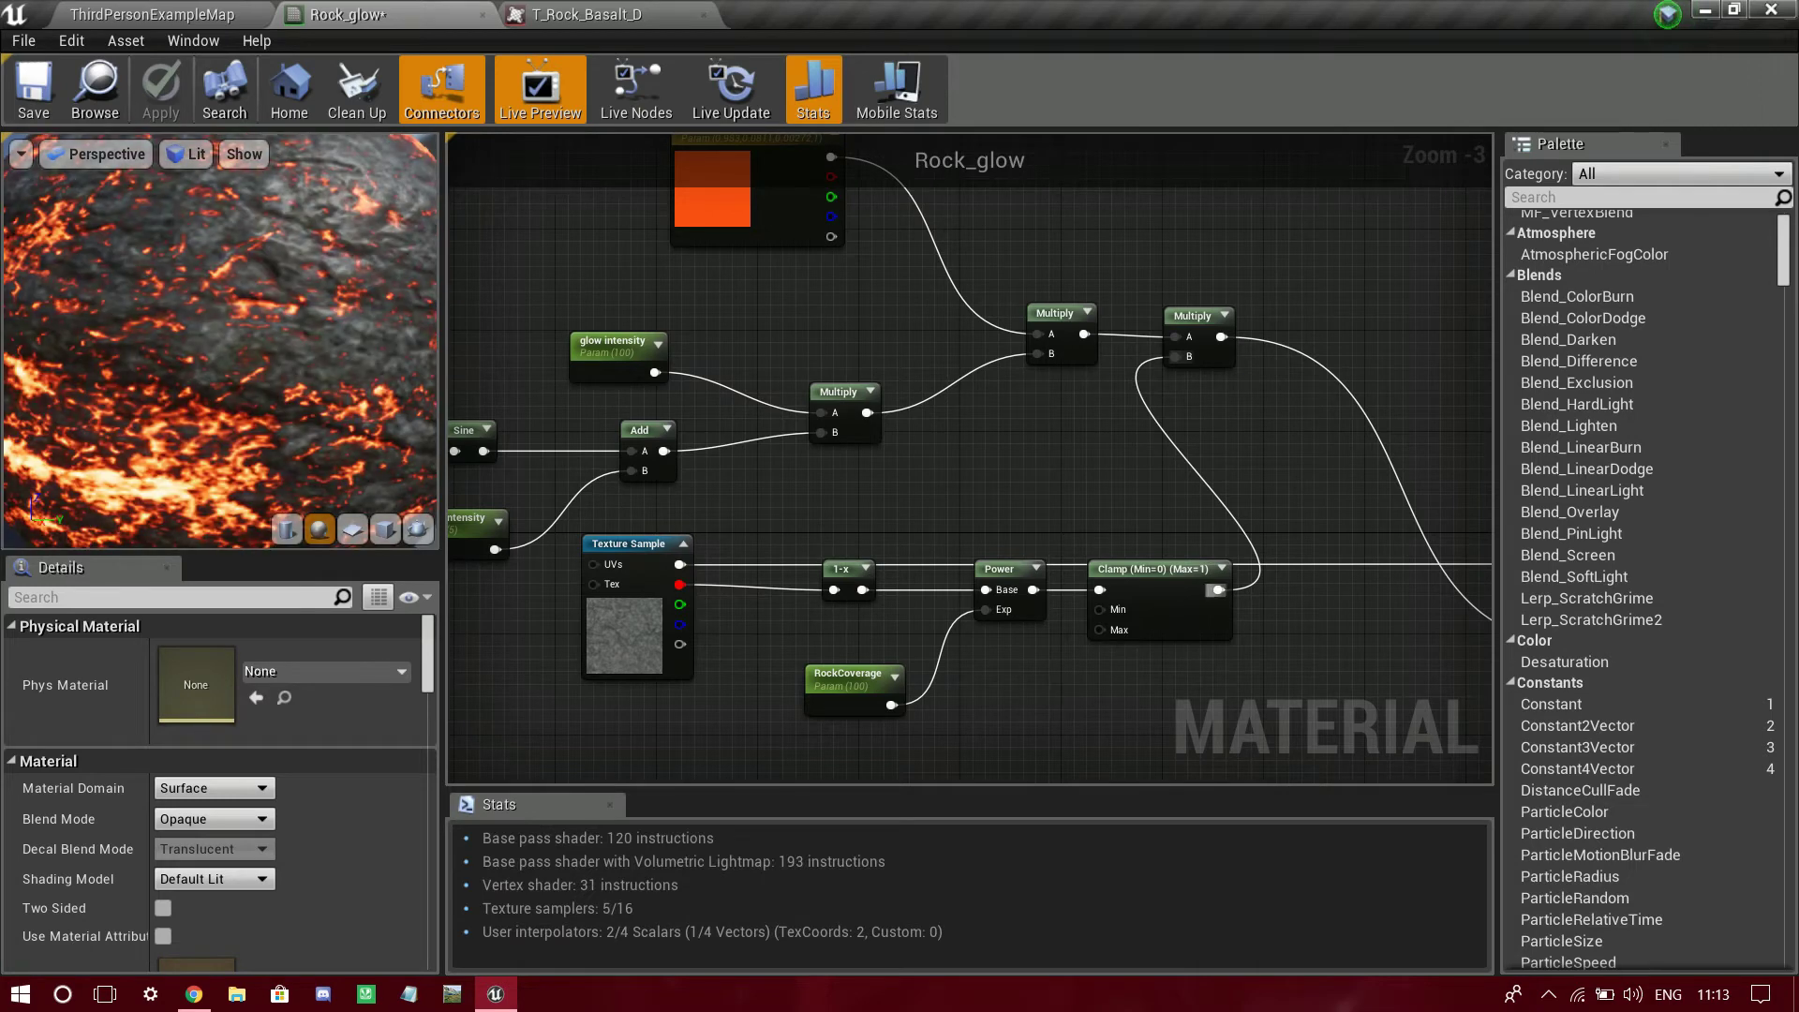
pyautogui.moveTo(1219, 674); pyautogui.dragTo(817, 708, button='right')
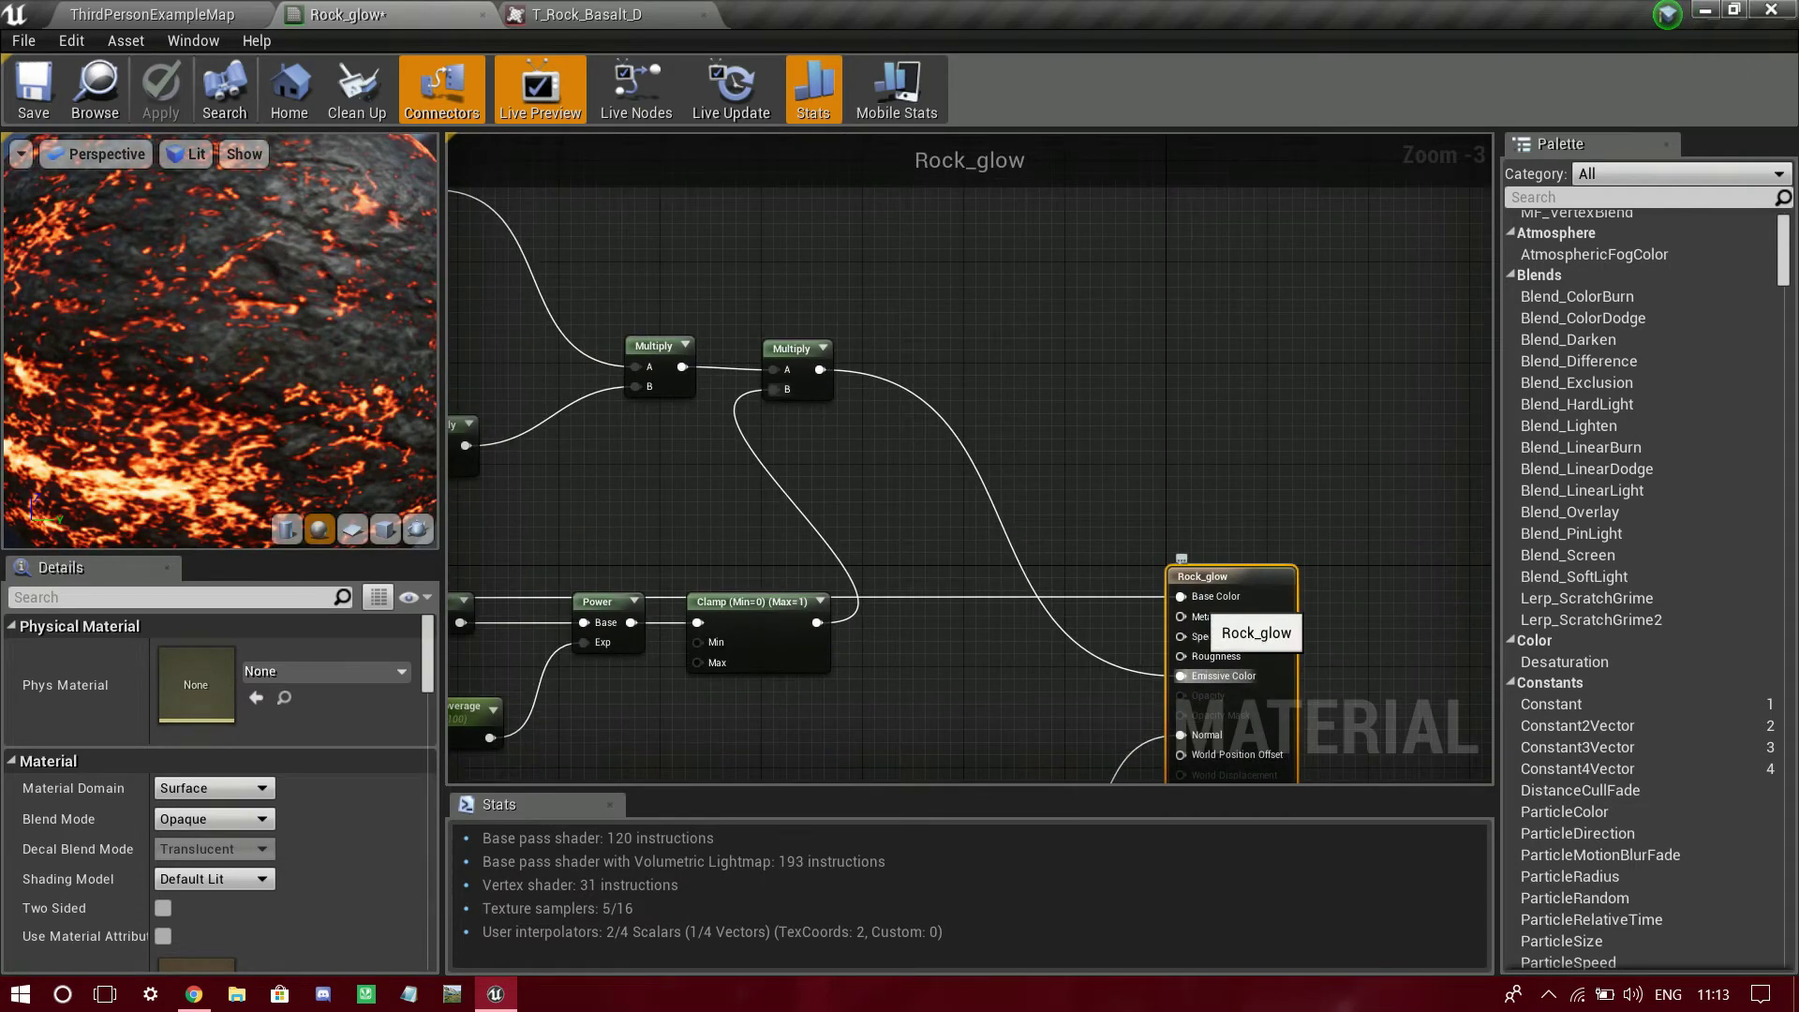
pyautogui.keyDown('alt'); pyautogui.click(1180, 596); pyautogui.keyUp('alt')
pyautogui.moveTo(984, 562); pyautogui.dragTo(1431, 434, button='right')
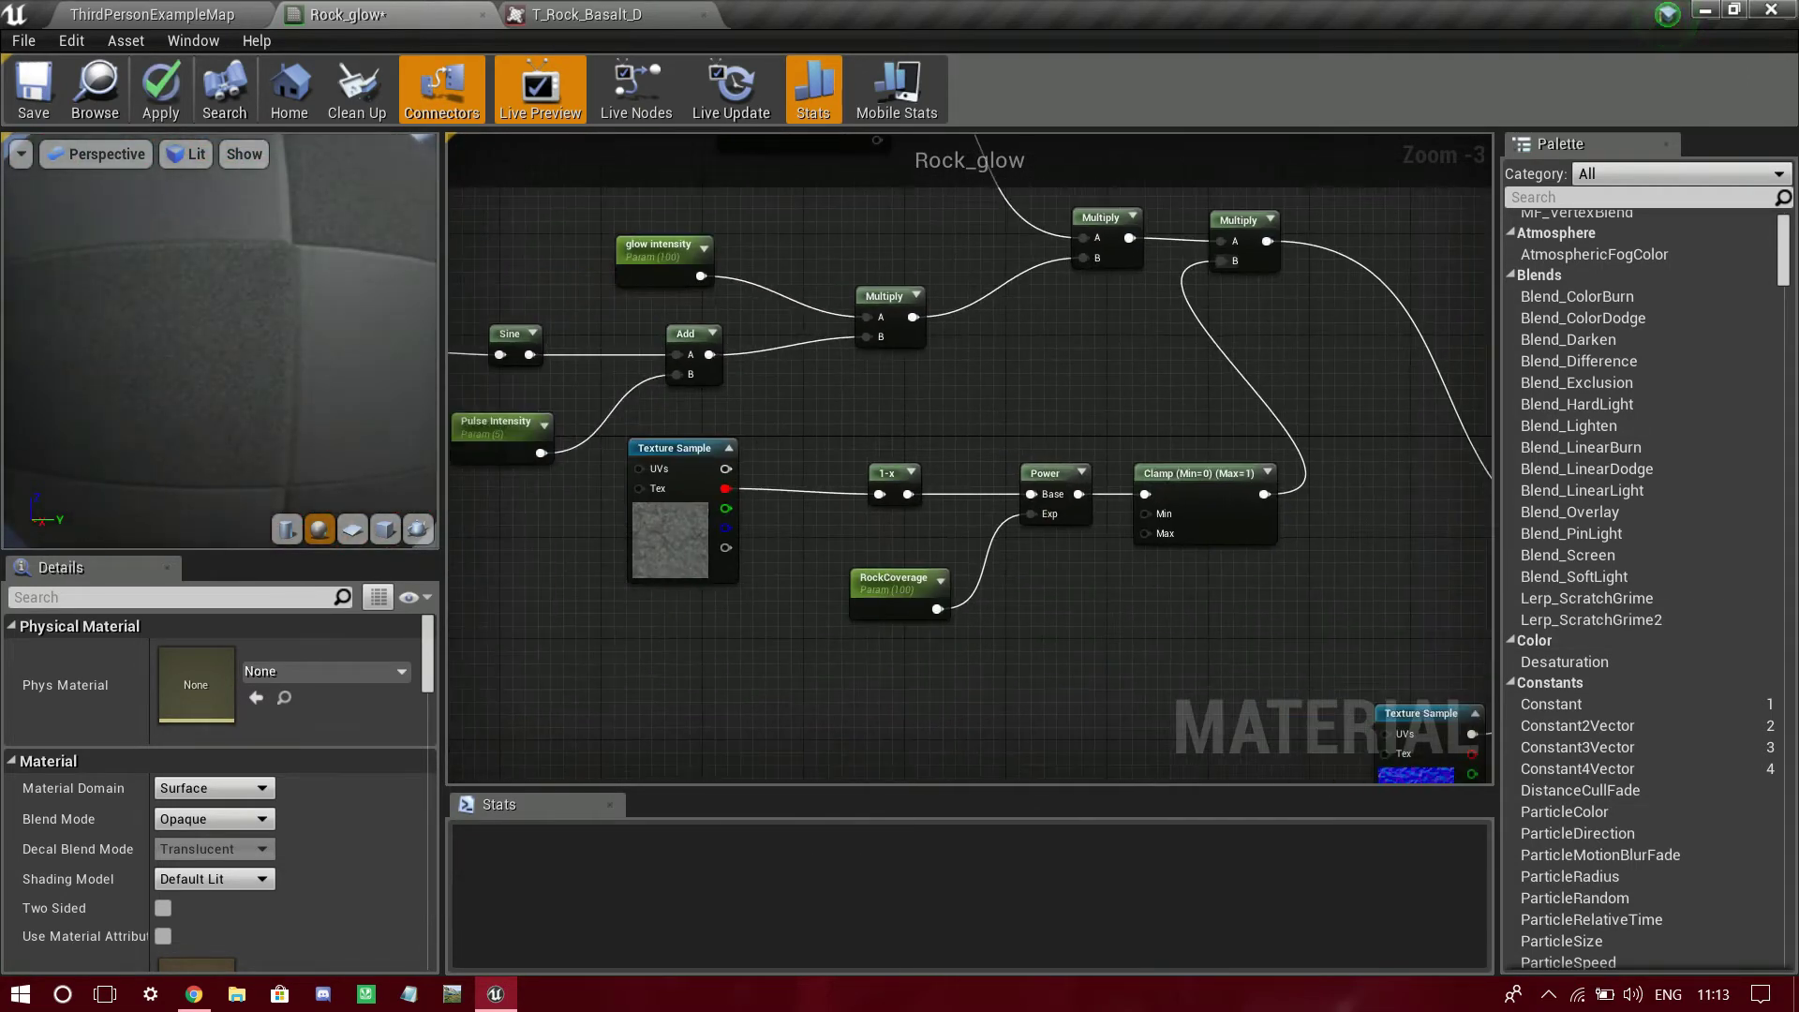
pyautogui.moveTo(669, 547); pyautogui.dragTo(926, 574, button='right')
pyautogui.moveTo(926, 574); pyautogui.dragTo(495, 587)
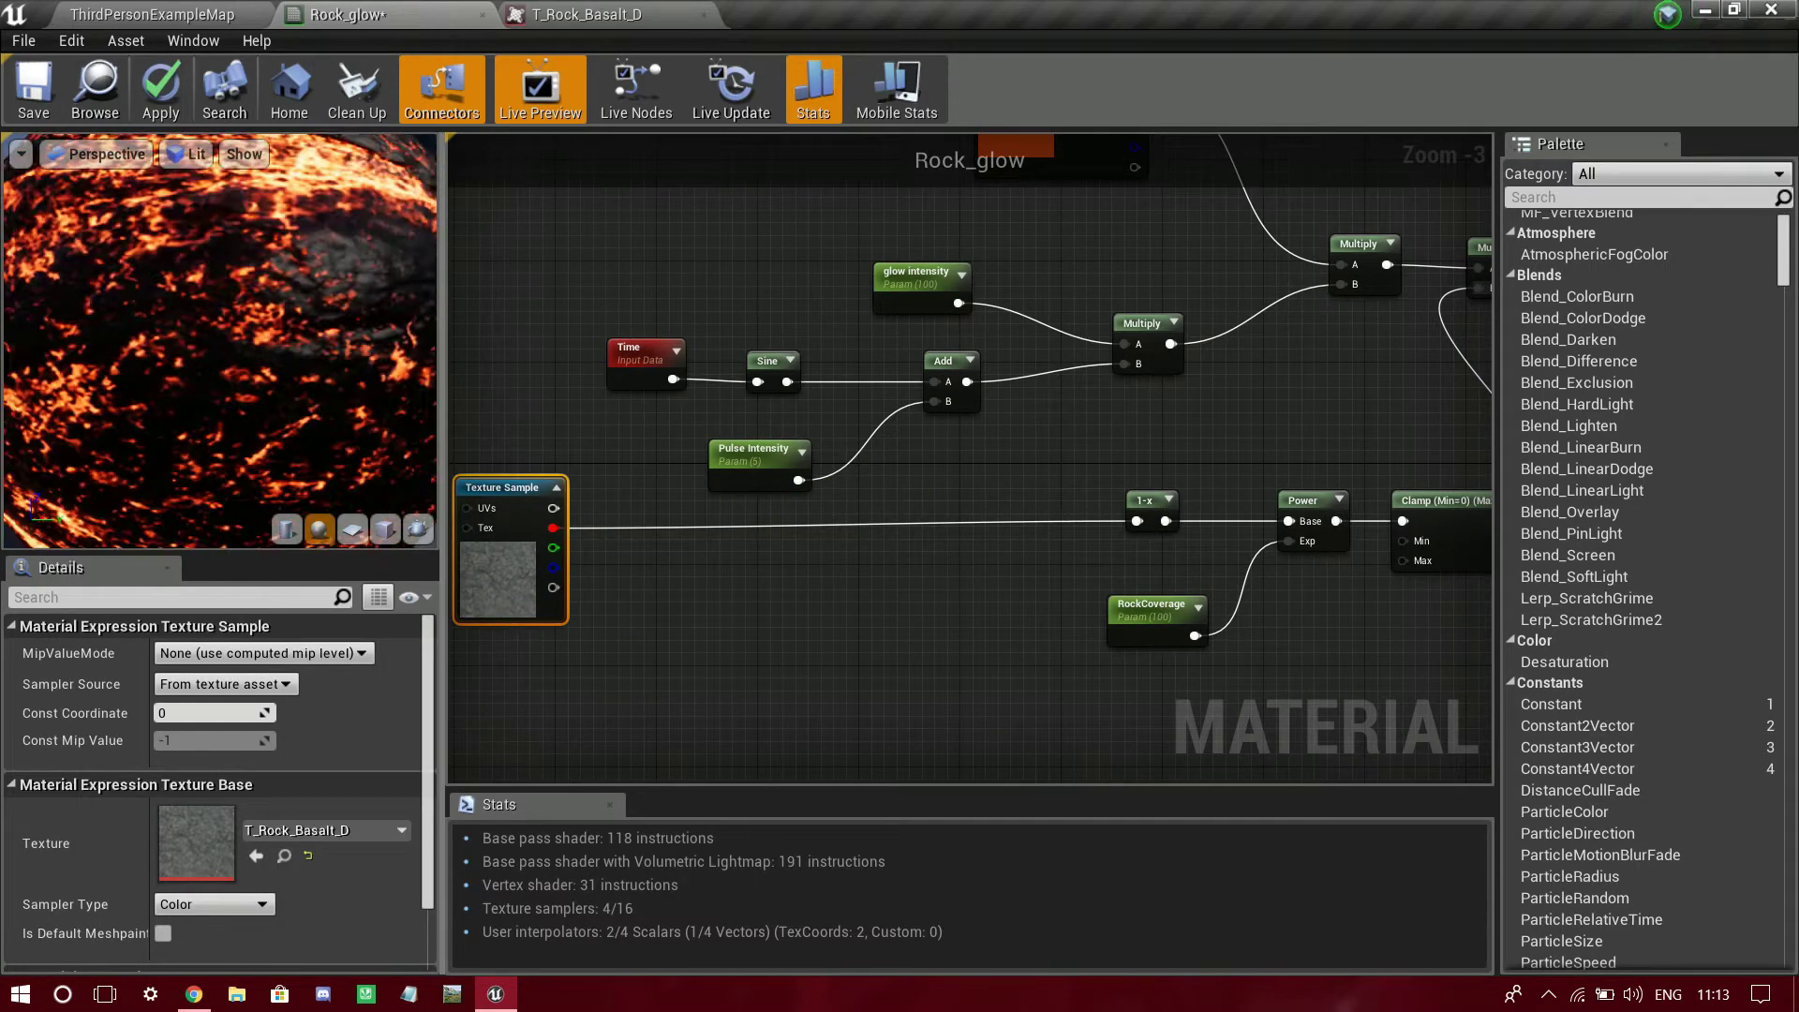
# - Reconnect the basalt Texture Sample's color output to Base Color and apply the material changes
pyautogui.moveTo(553, 507); pyautogui.dragTo(1305, 495)
pyautogui.moveTo(1031, 600); pyautogui.dragTo(1300, 521, button='right')
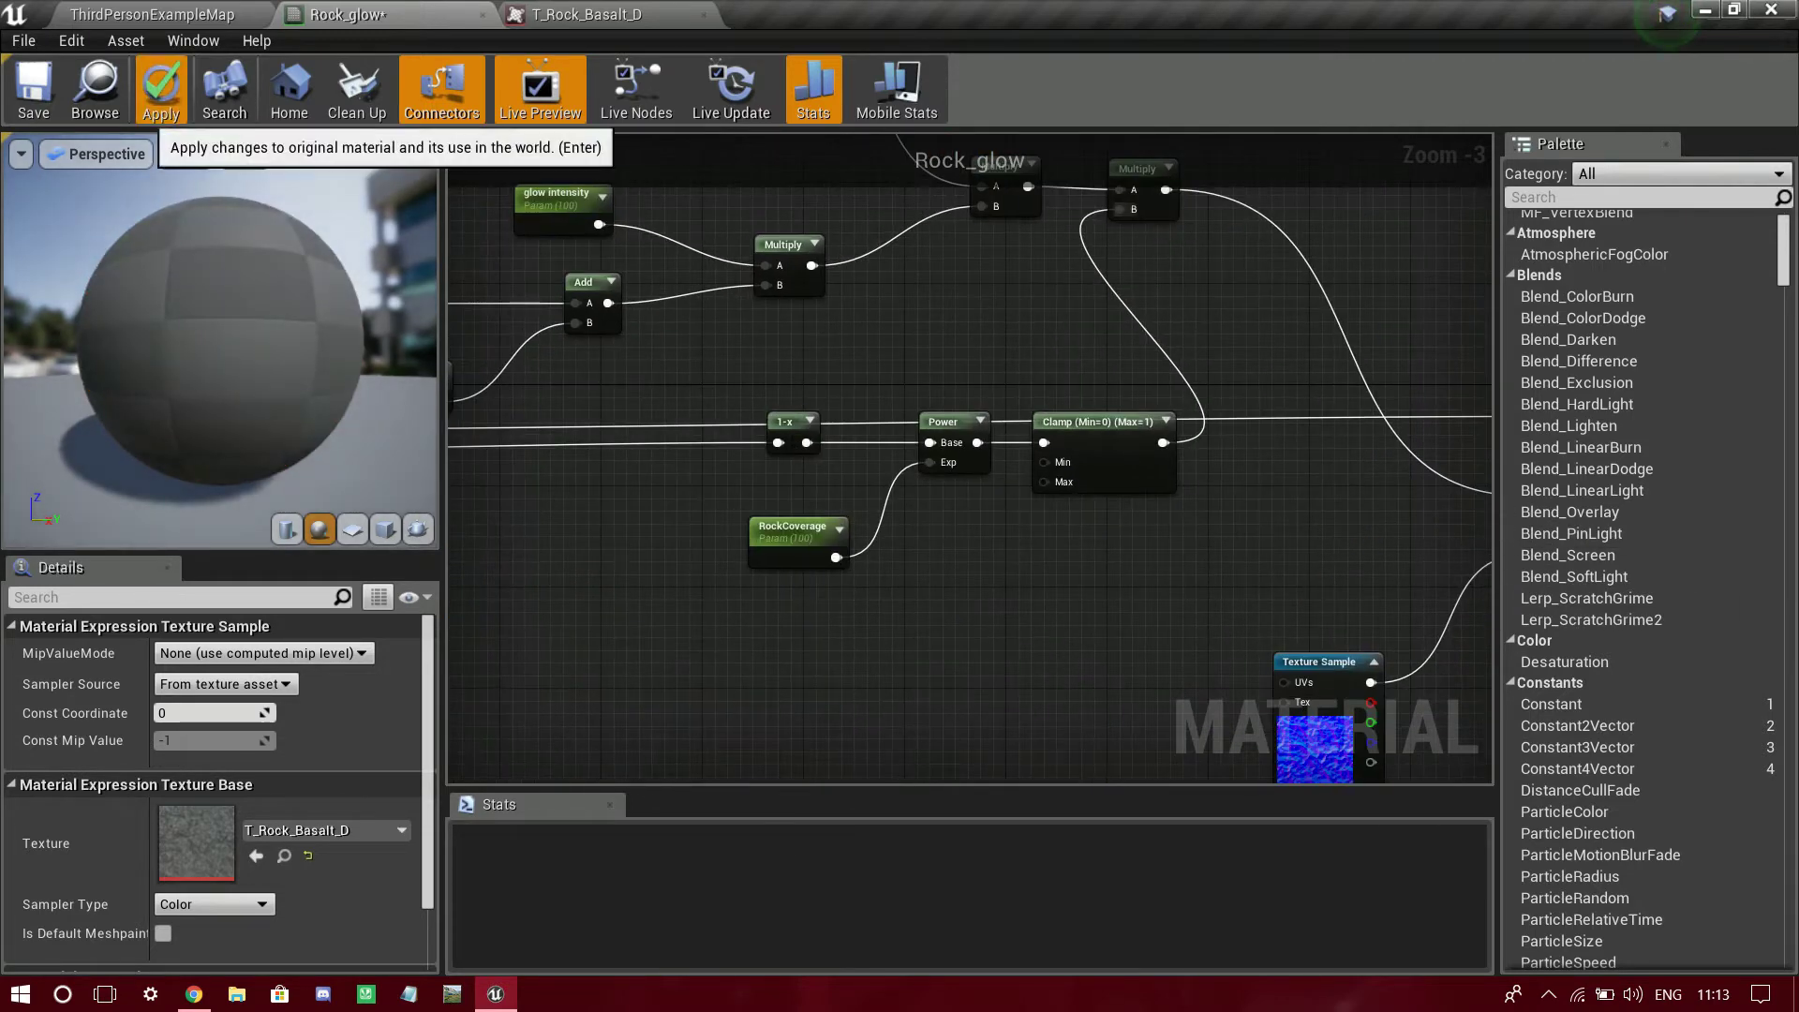
pyautogui.click(161, 89)
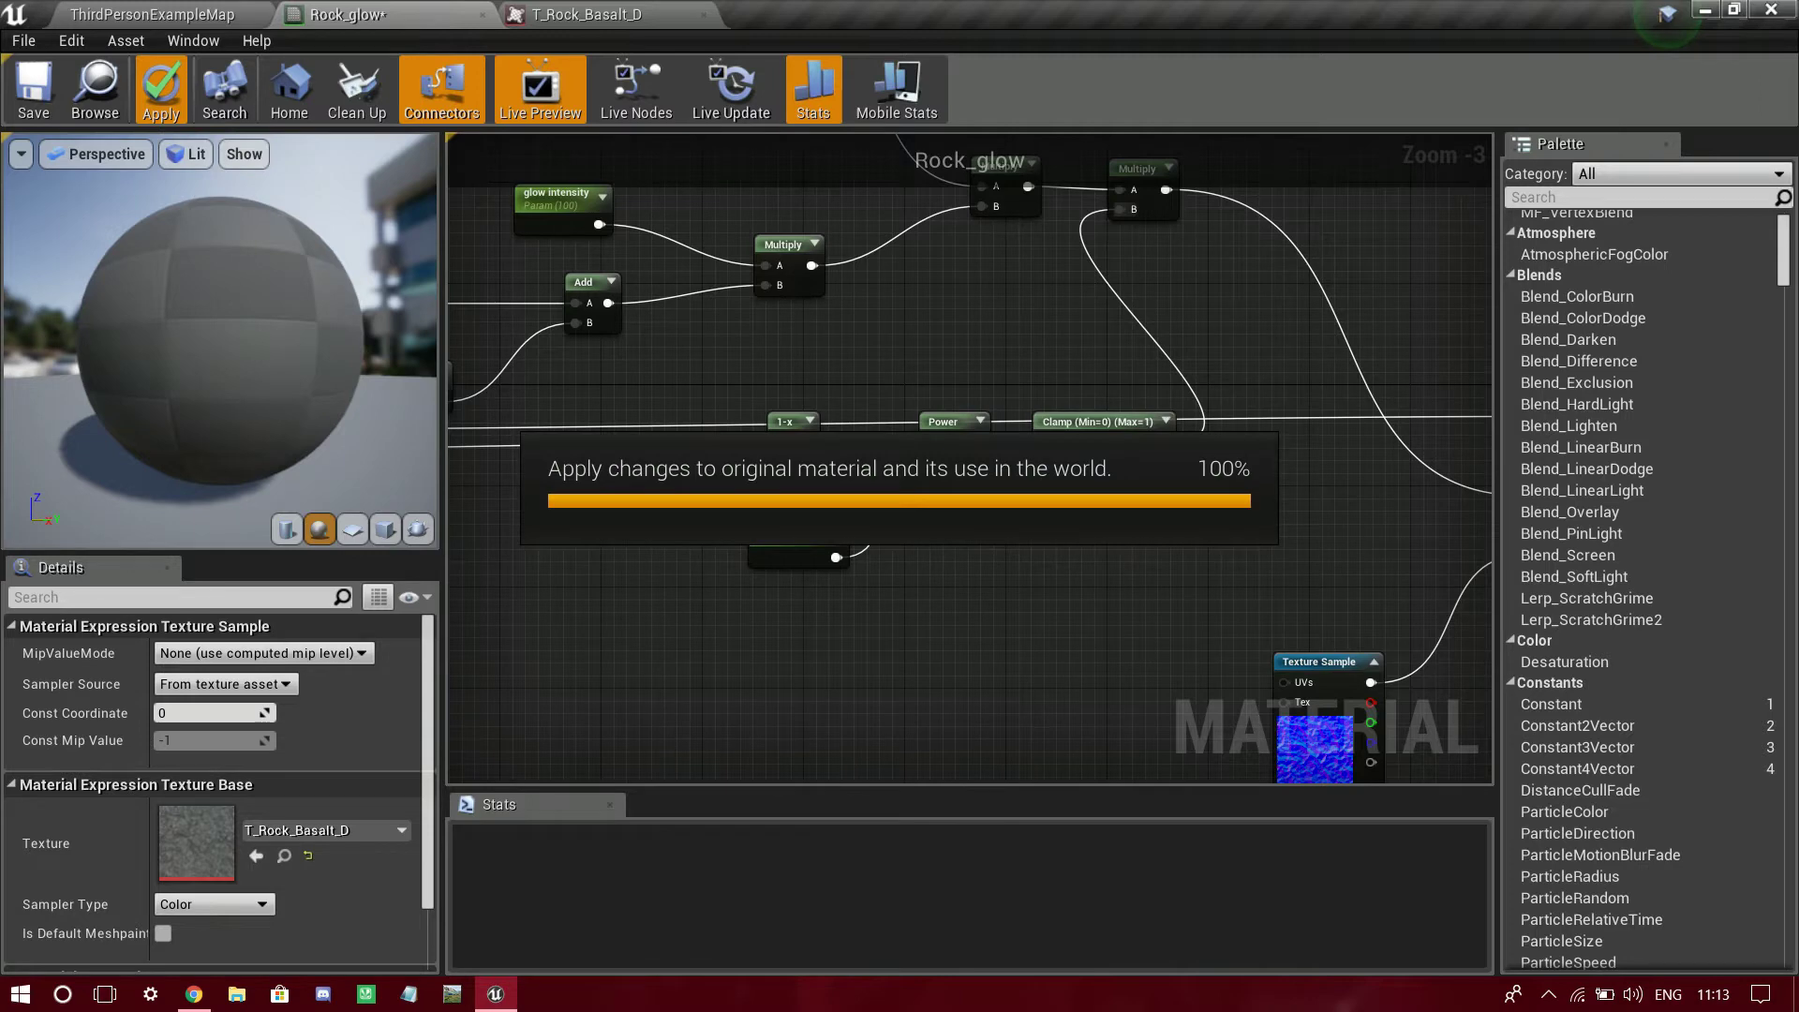
pyautogui.moveTo(188, 342); pyautogui.dragTo(394, 342)
pyautogui.moveTo(712, 600); pyautogui.dragTo(1214, 574, button='right')
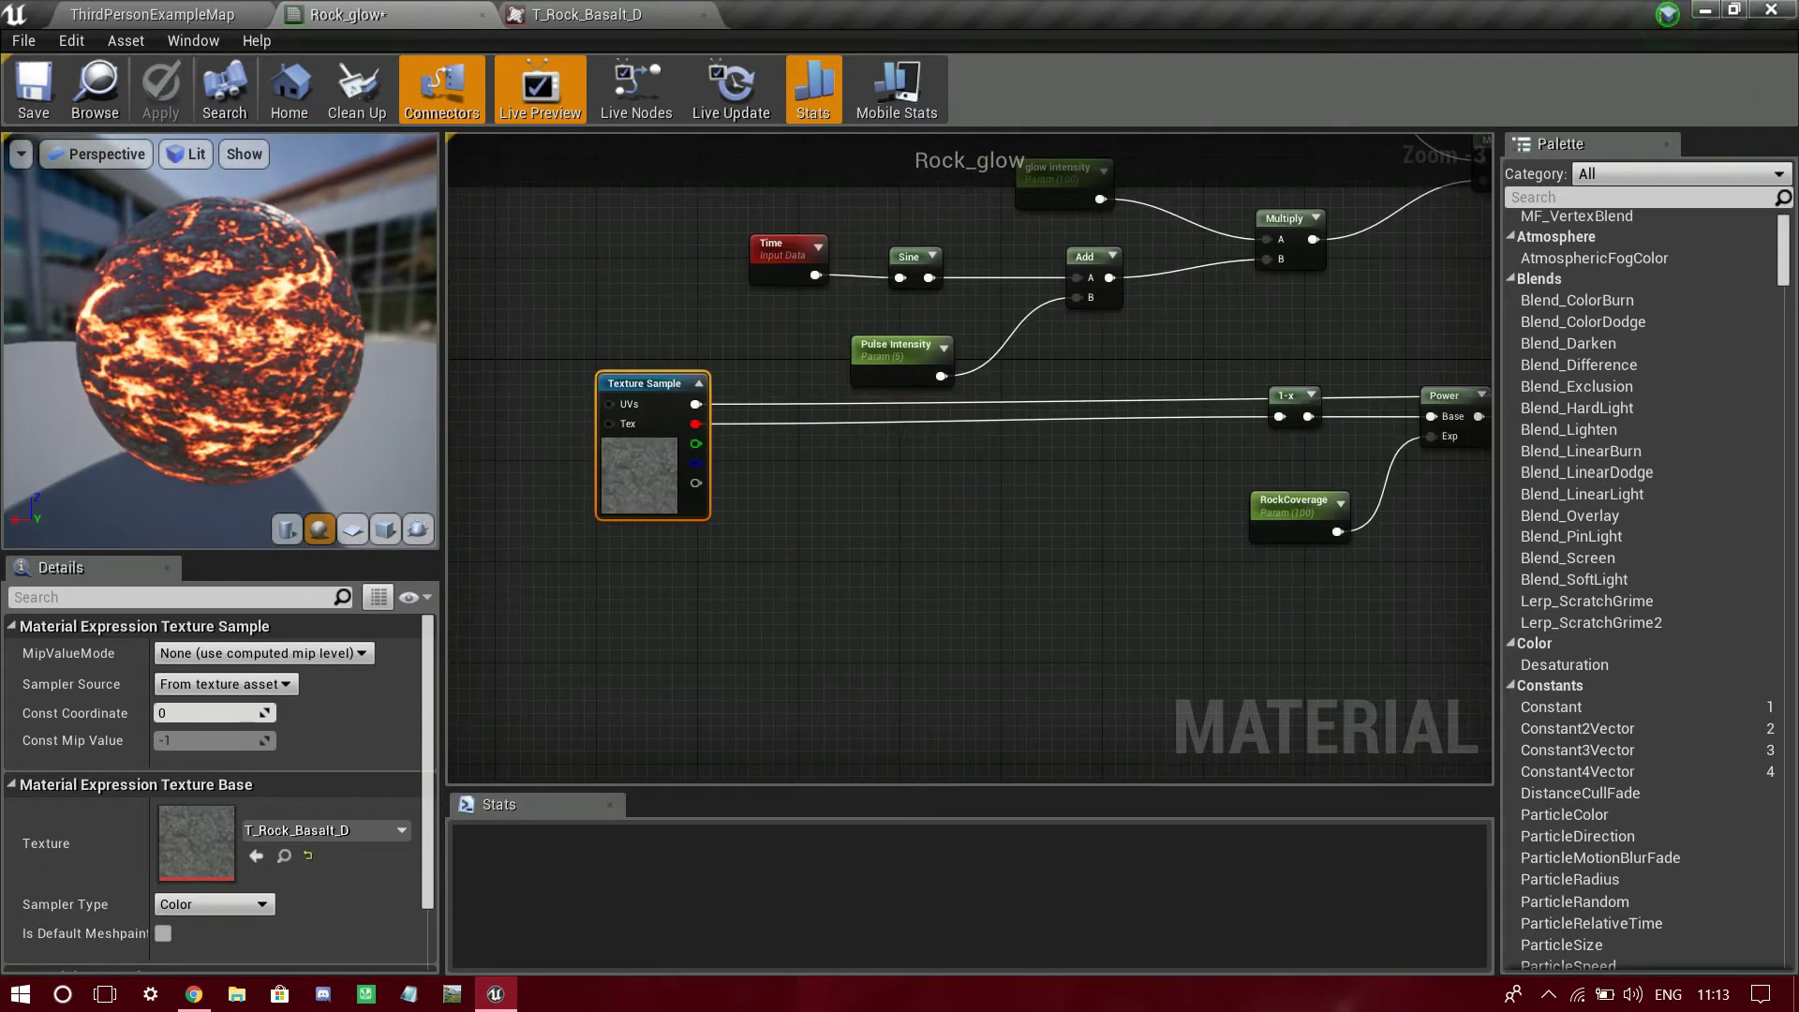
pyautogui.moveTo(220, 342); pyautogui.dragTo(243, 384)
pyautogui.scroll(3, 220, 342)
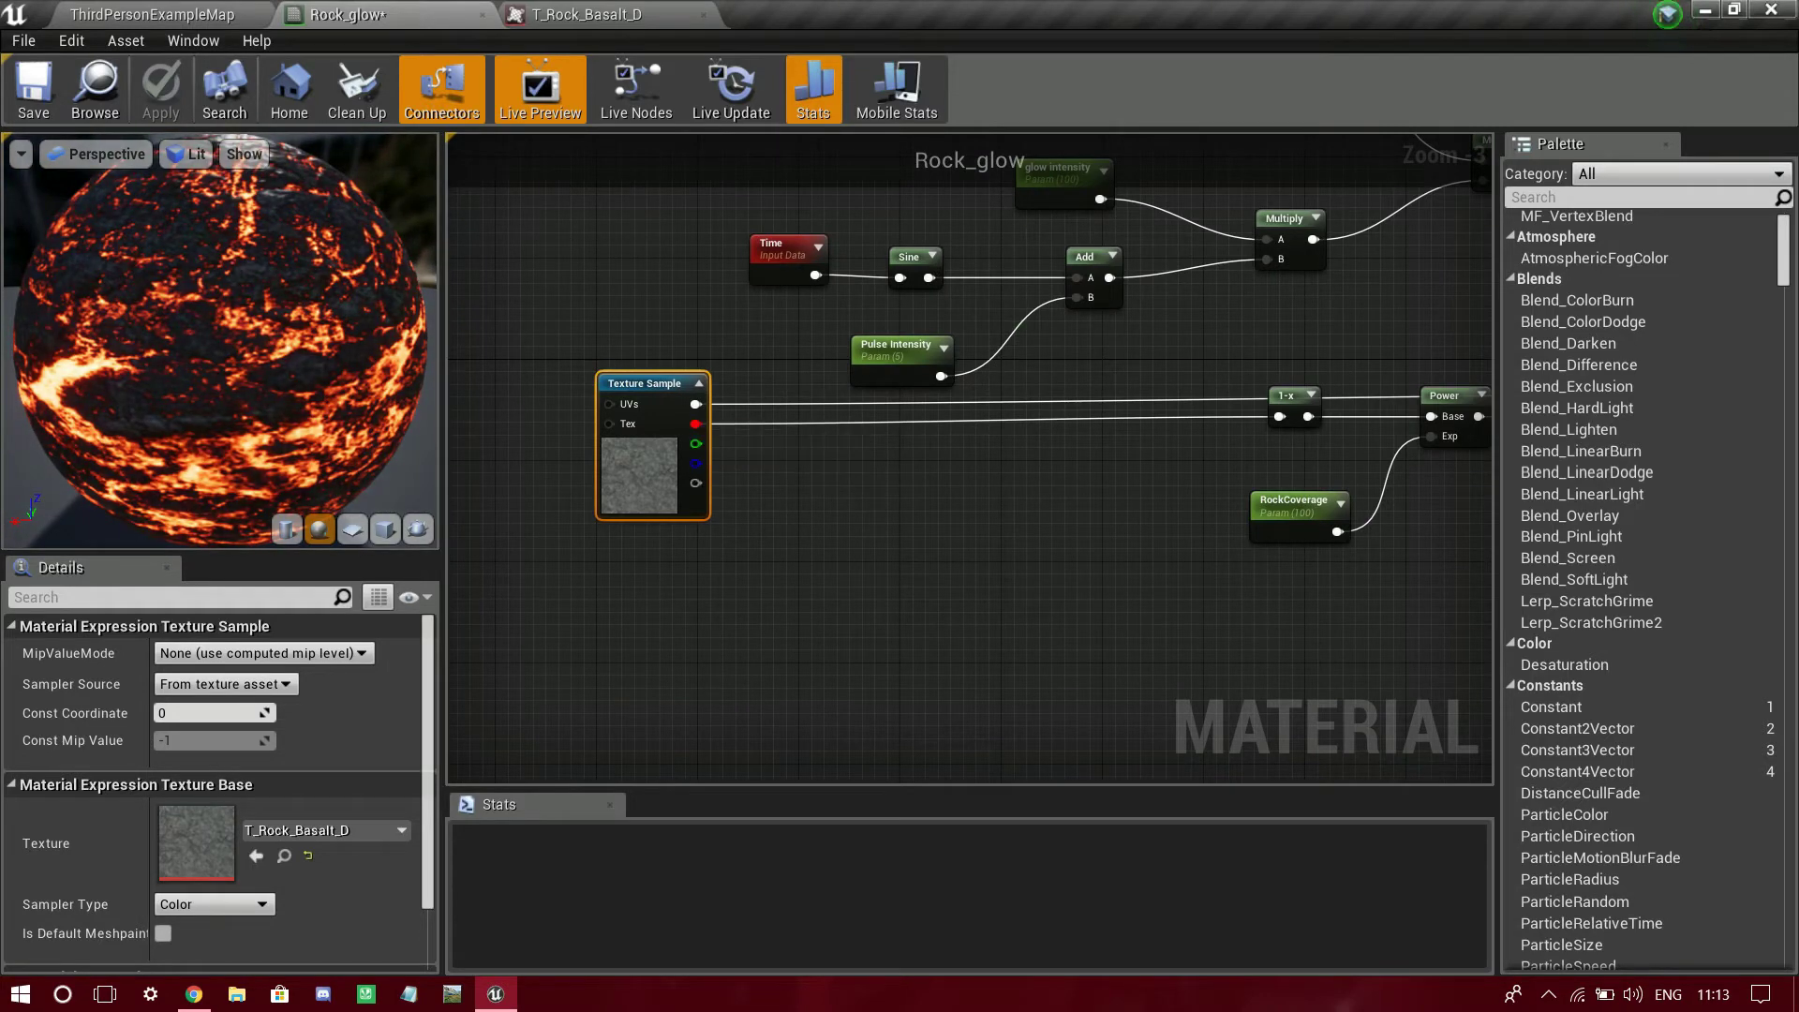
# - Add a Blend_Overlay node and feed the basalt Texture Sample's color output into its Blend input
pyautogui.moveTo(695, 404); pyautogui.dragTo(820, 520)
pyautogui.write('blen')
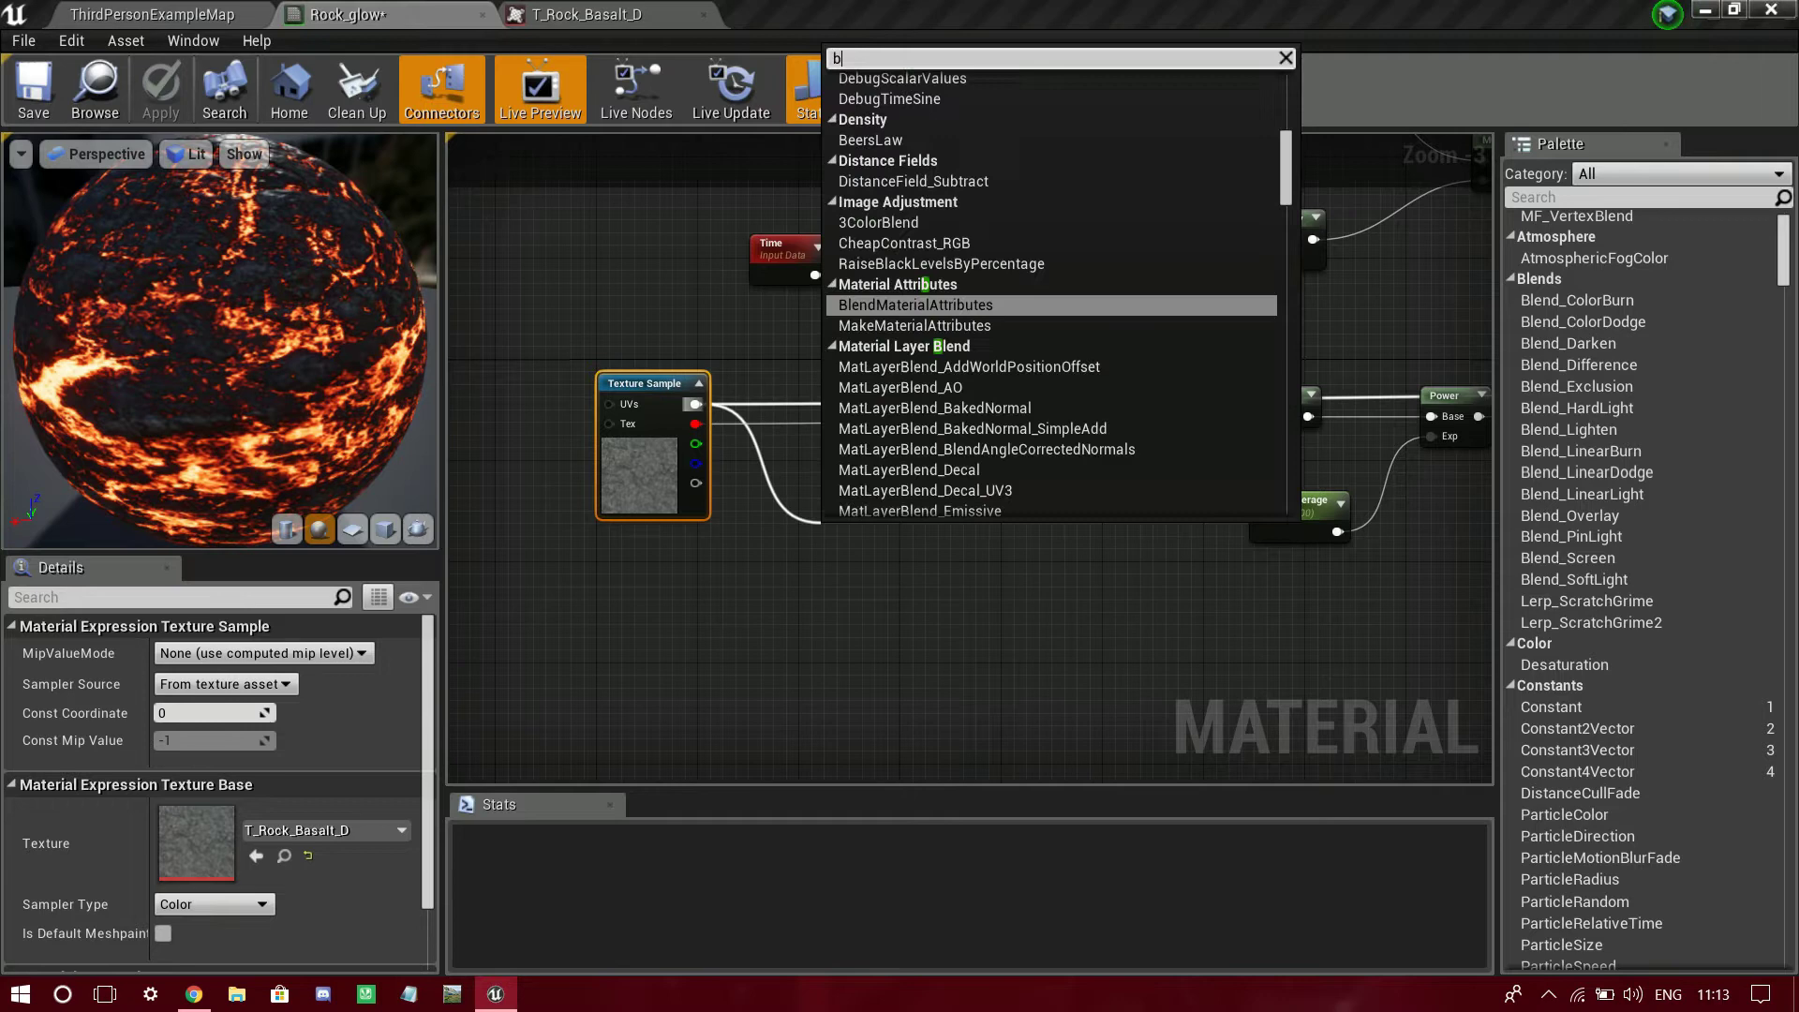
pyautogui.press('Up')
pyautogui.press('Up')
pyautogui.press('Return')
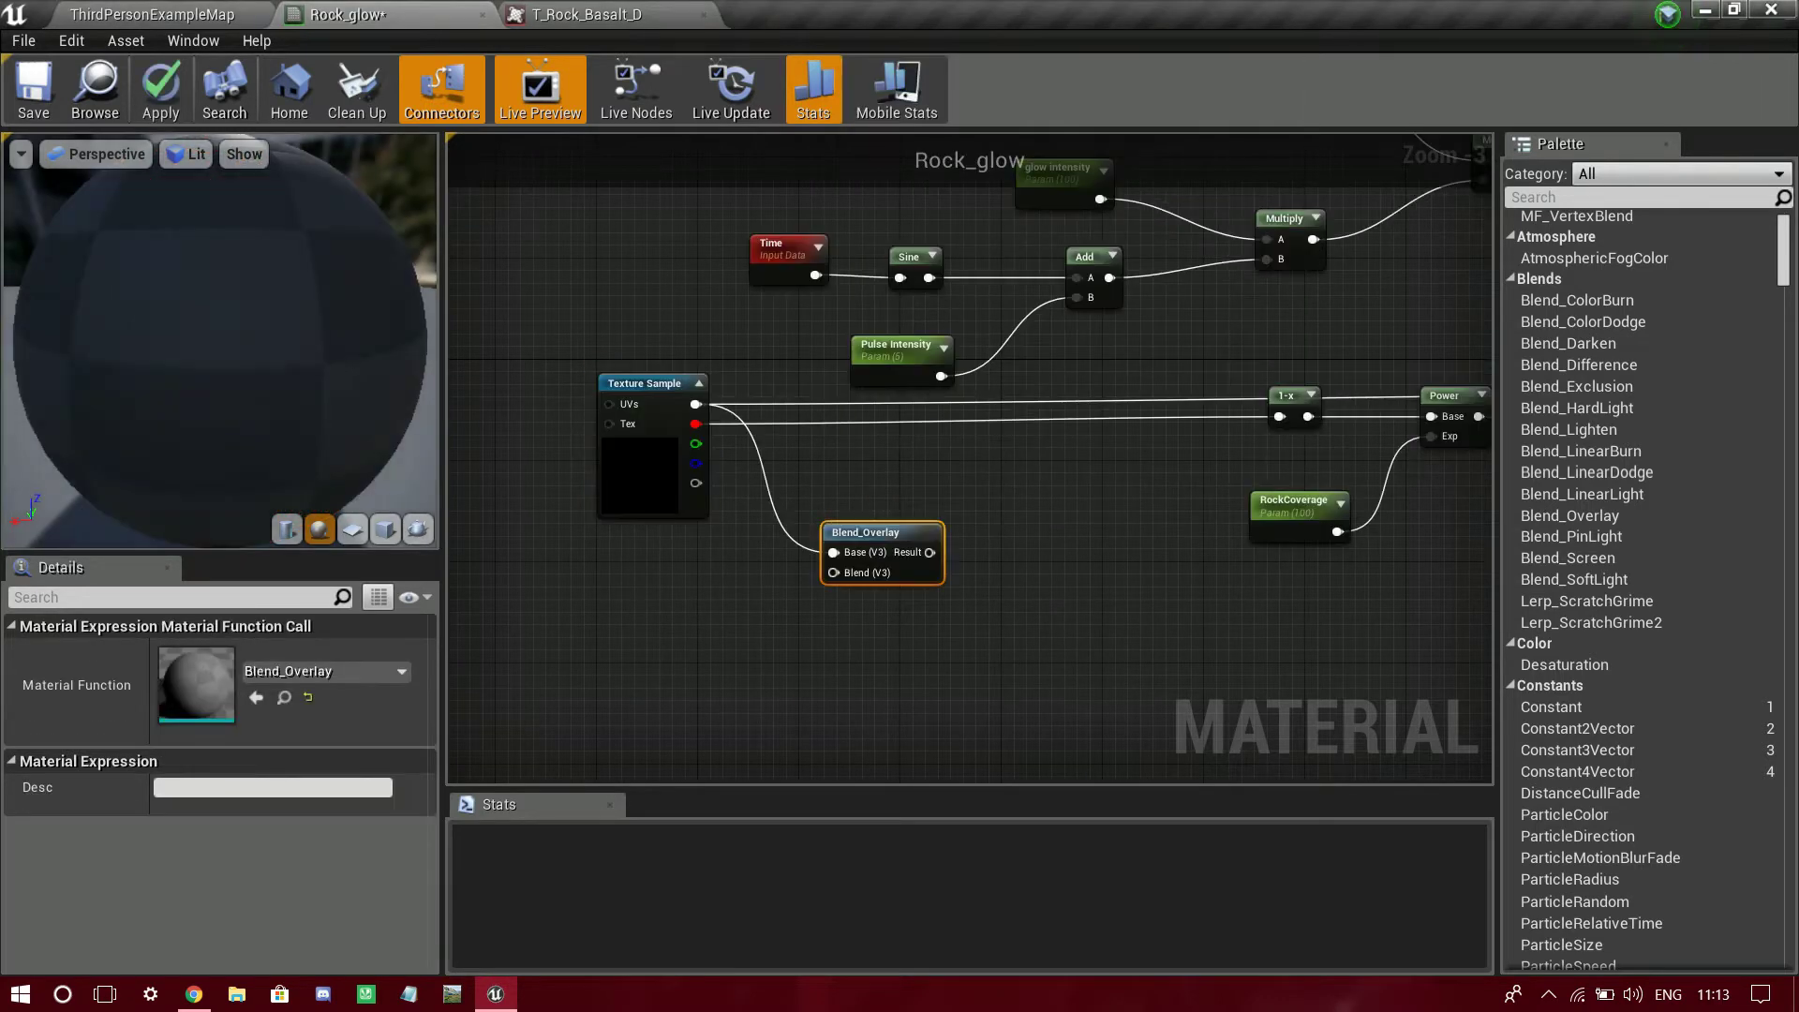
pyautogui.moveTo(865, 532); pyautogui.dragTo(694, 404)
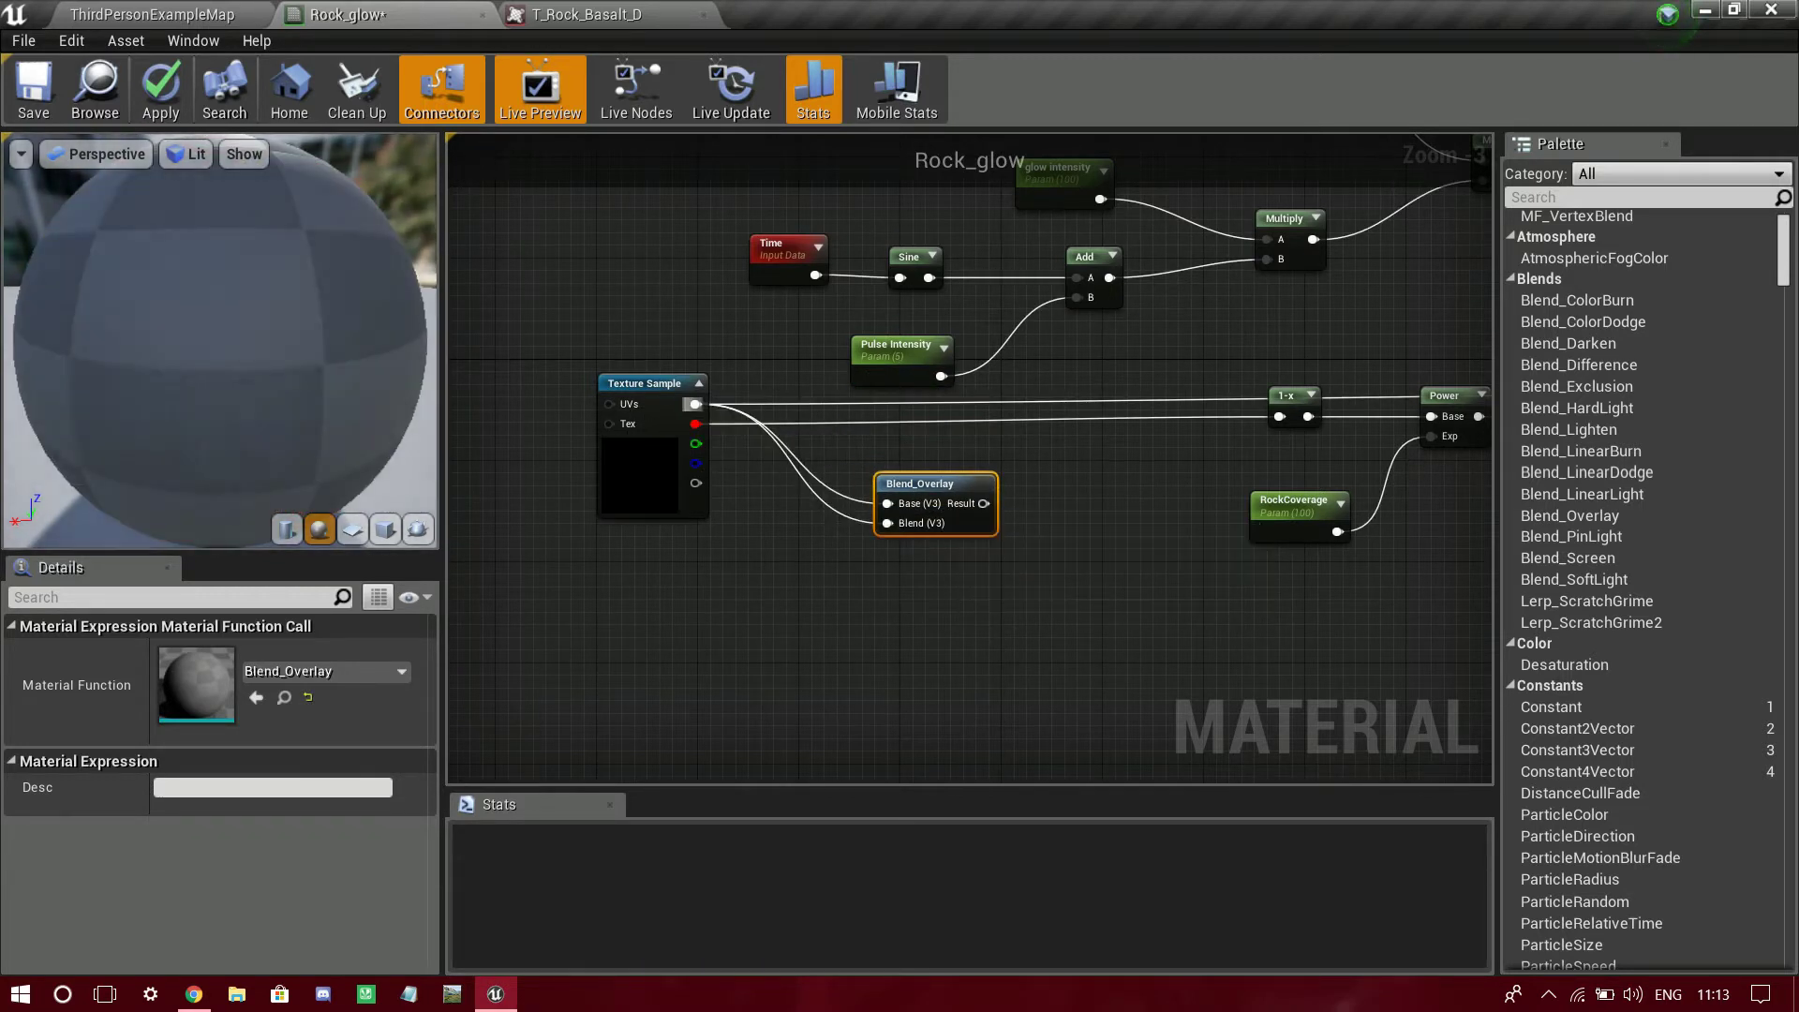
pyautogui.moveTo(651, 388)
pyautogui.mouseDown()
pyautogui.moveTo(660, 416)
pyautogui.moveTo(656, 373)
pyautogui.mouseUp()
pyautogui.moveTo(653, 399); pyautogui.dragTo(718, 419, button='right')
# - Add a Constant3Vector, convert it to a parameter named Base color Tint and set its default color to white
pyautogui.press('3')
pyautogui.click(539, 648)
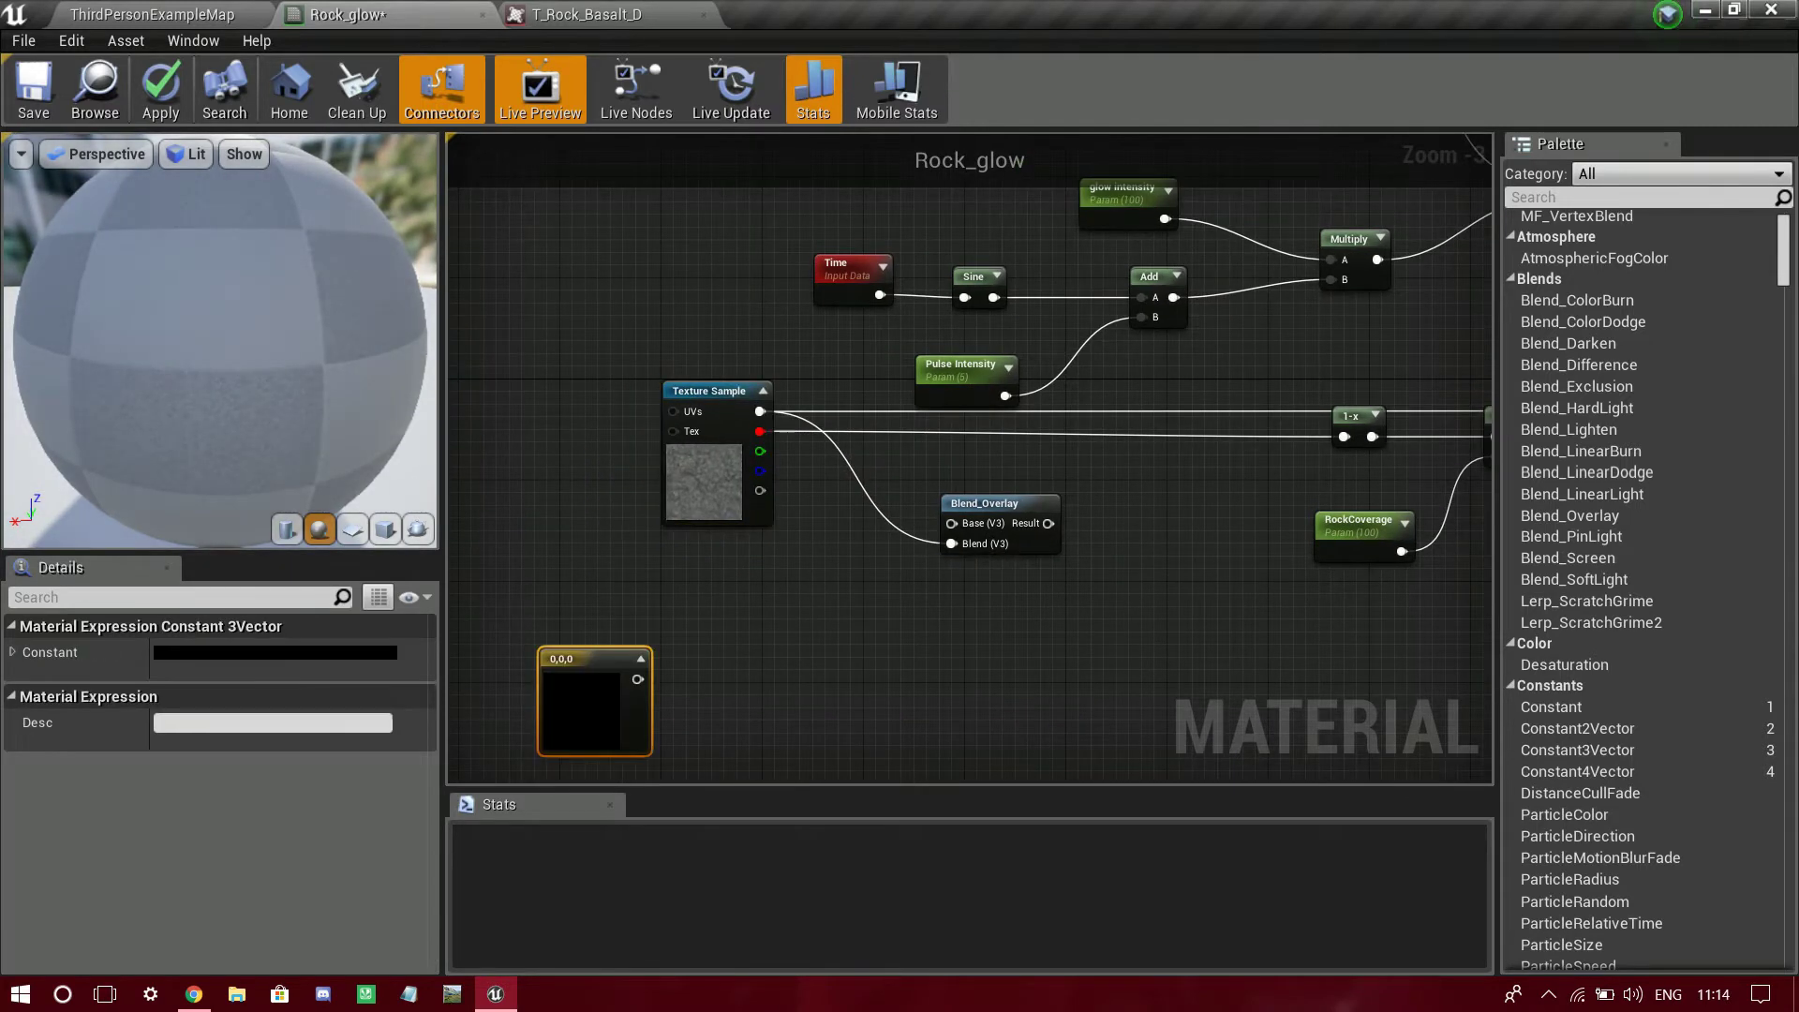
pyautogui.rightClick(568, 667)
pyautogui.click(637, 284)
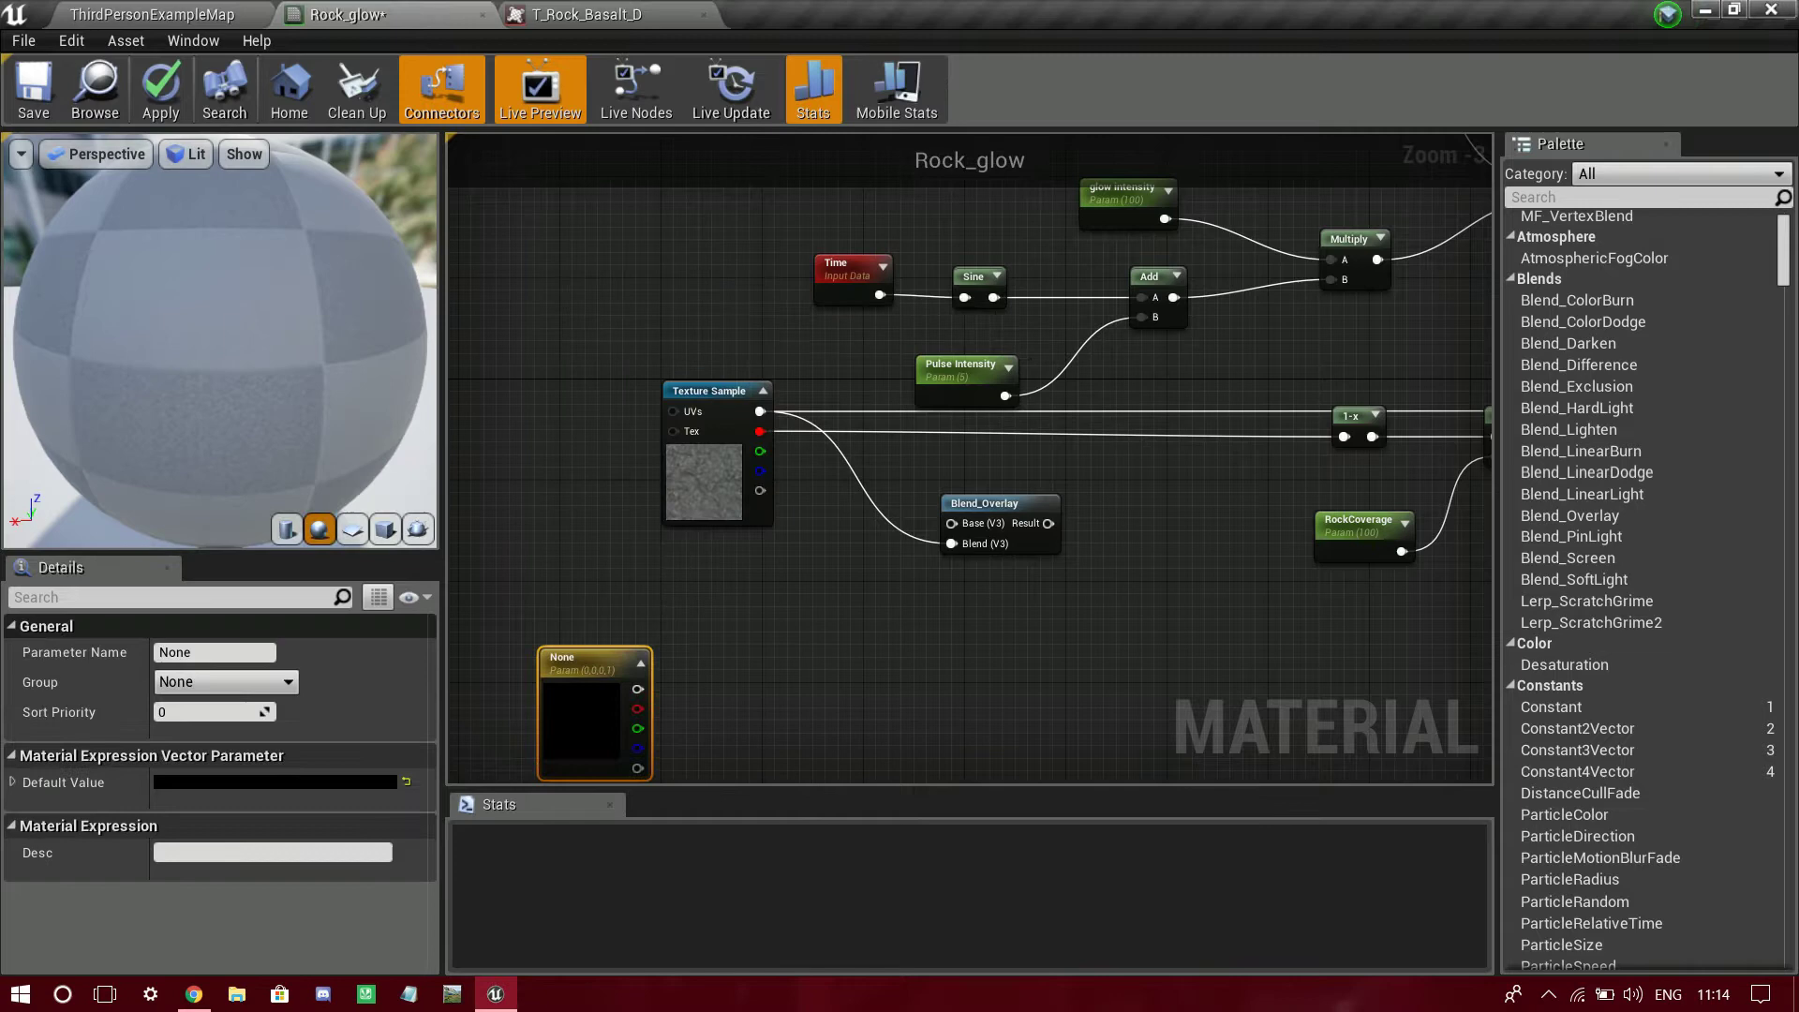
pyautogui.click(270, 782)
pyautogui.click(186, 656)
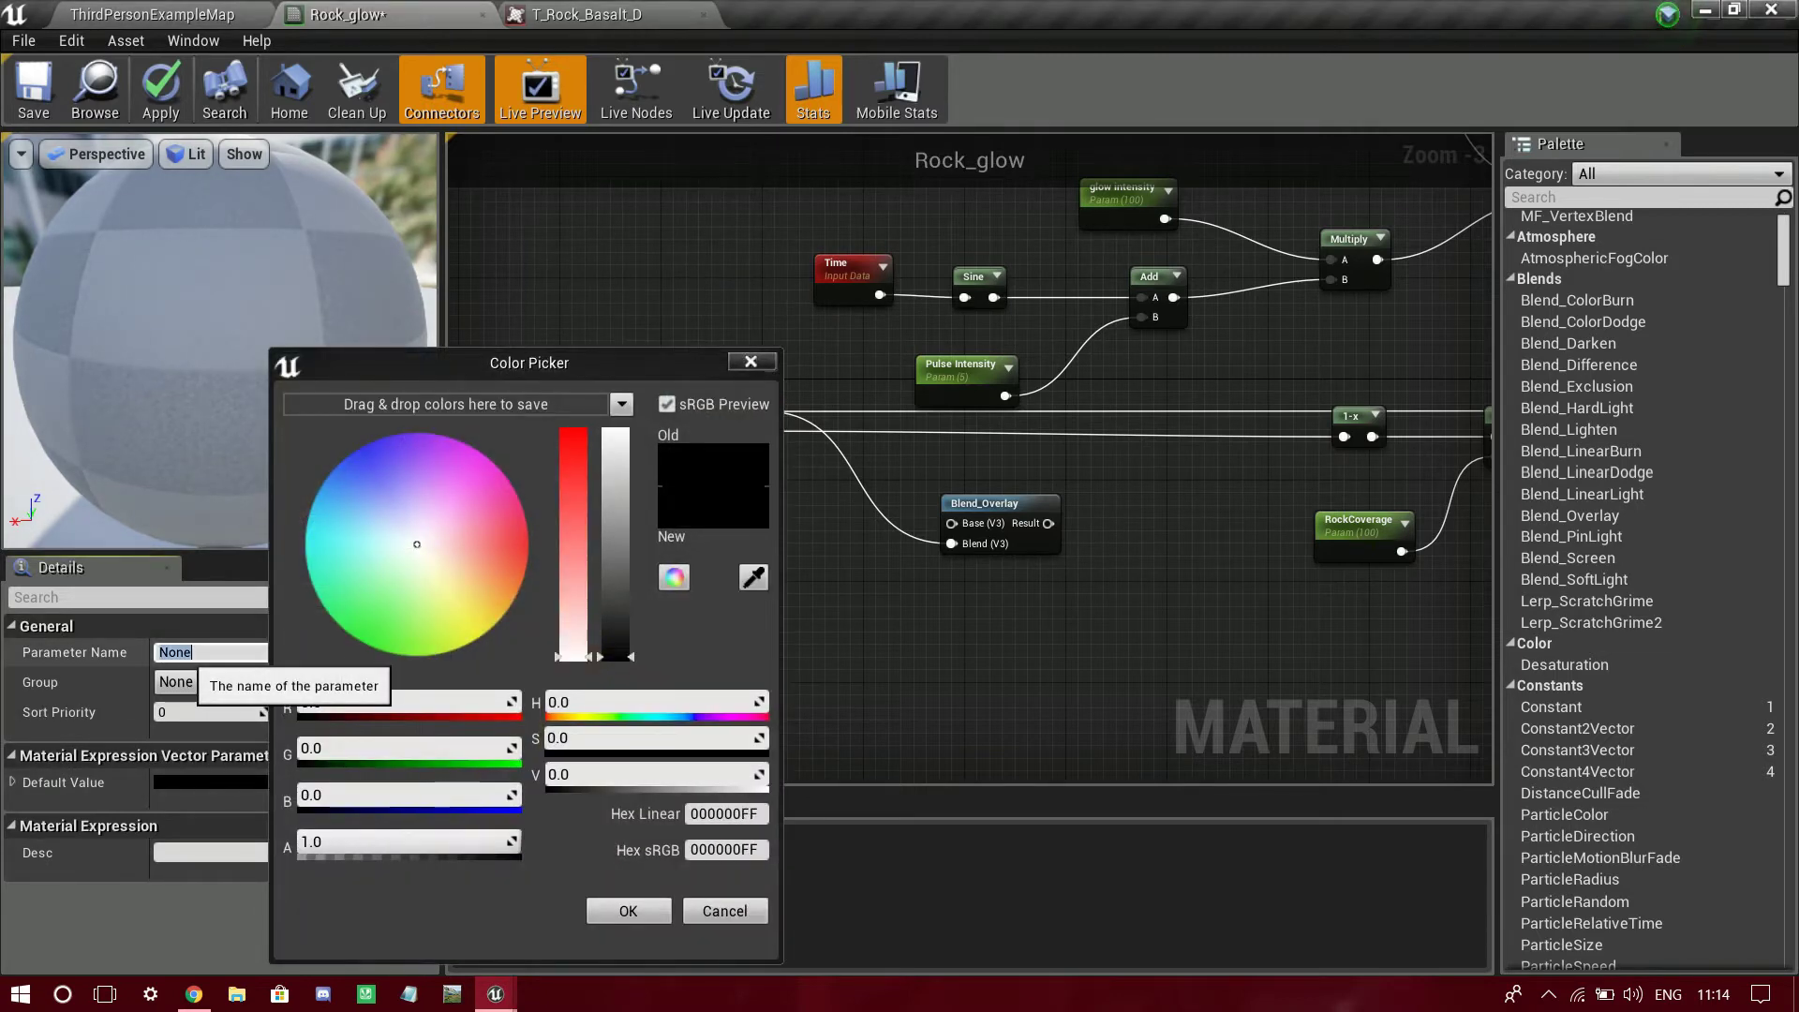
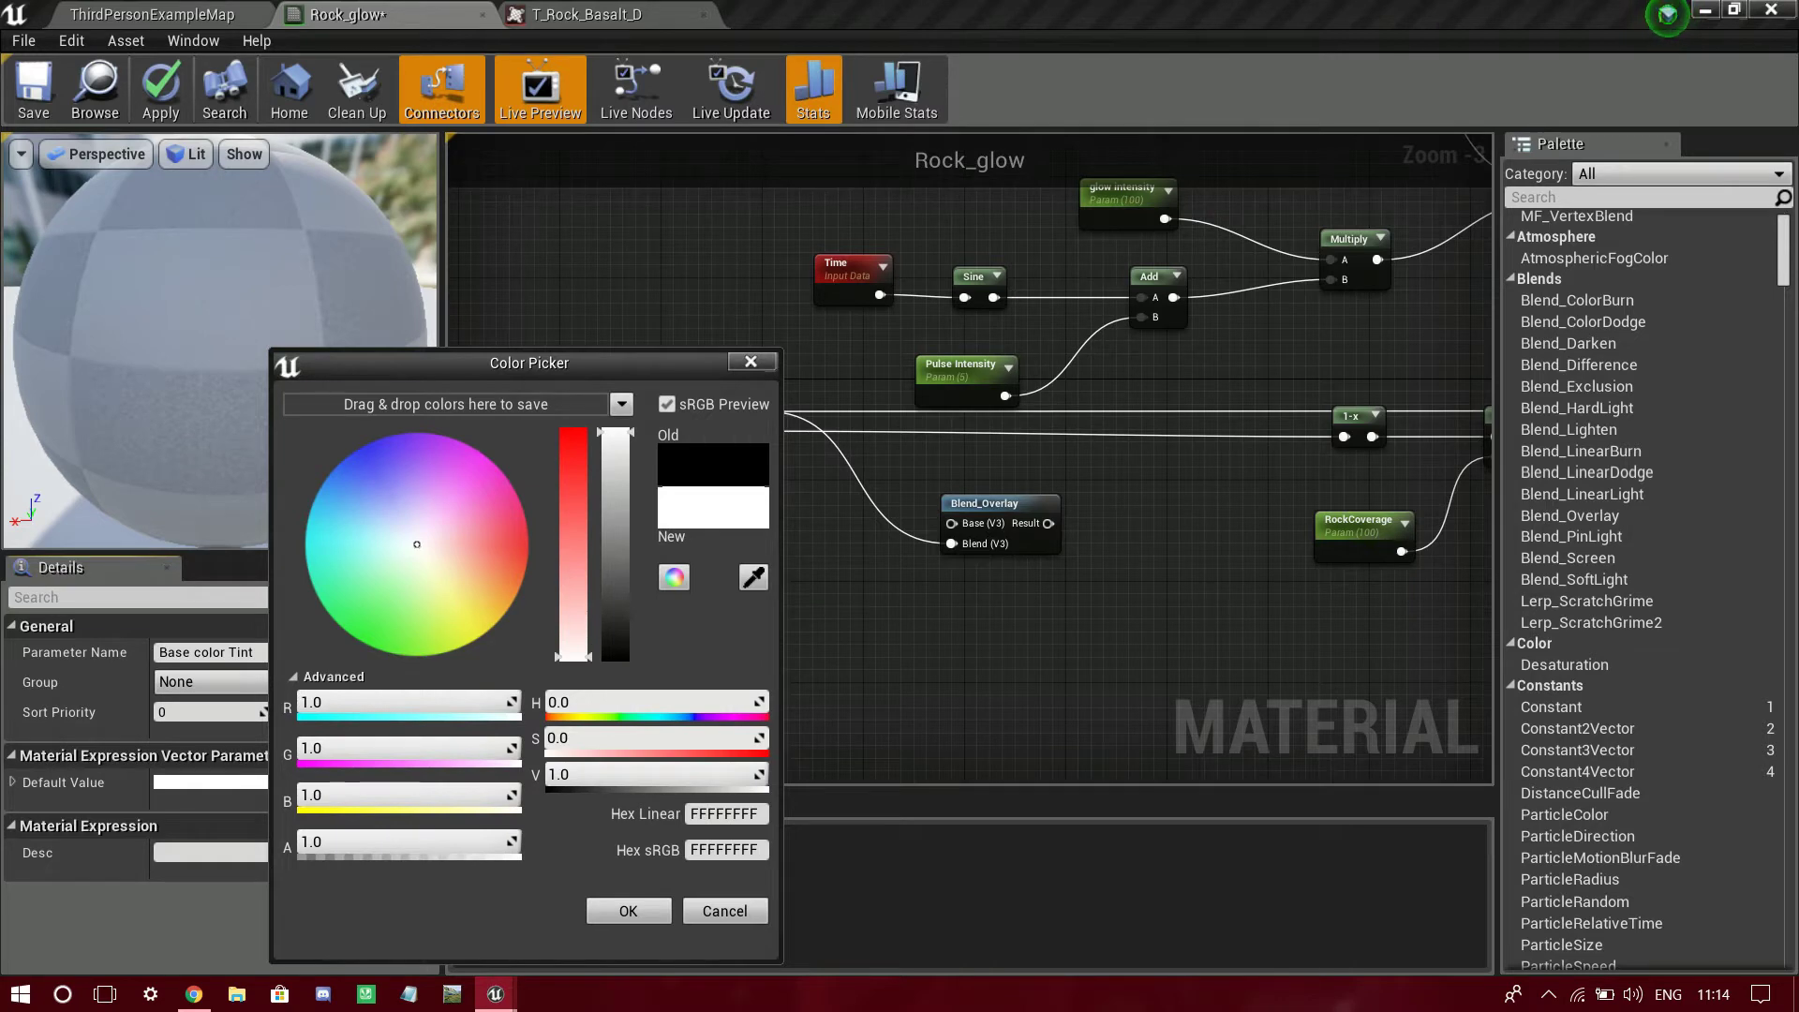
# - Connect Base color Tint to Blend_Overlay's Base input and arrange the two nodes beside the basalt Texture Sample
pyautogui.moveTo(787, 628); pyautogui.dragTo(764, 550, button='right')
pyautogui.moveTo(615, 610); pyautogui.dragTo(929, 465)
pyautogui.moveTo(534, 574); pyautogui.dragTo(656, 510)
pyautogui.moveTo(653, 495); pyautogui.dragTo(421, 513, button='right')
pyautogui.moveTo(735, 442); pyautogui.dragTo(684, 429)
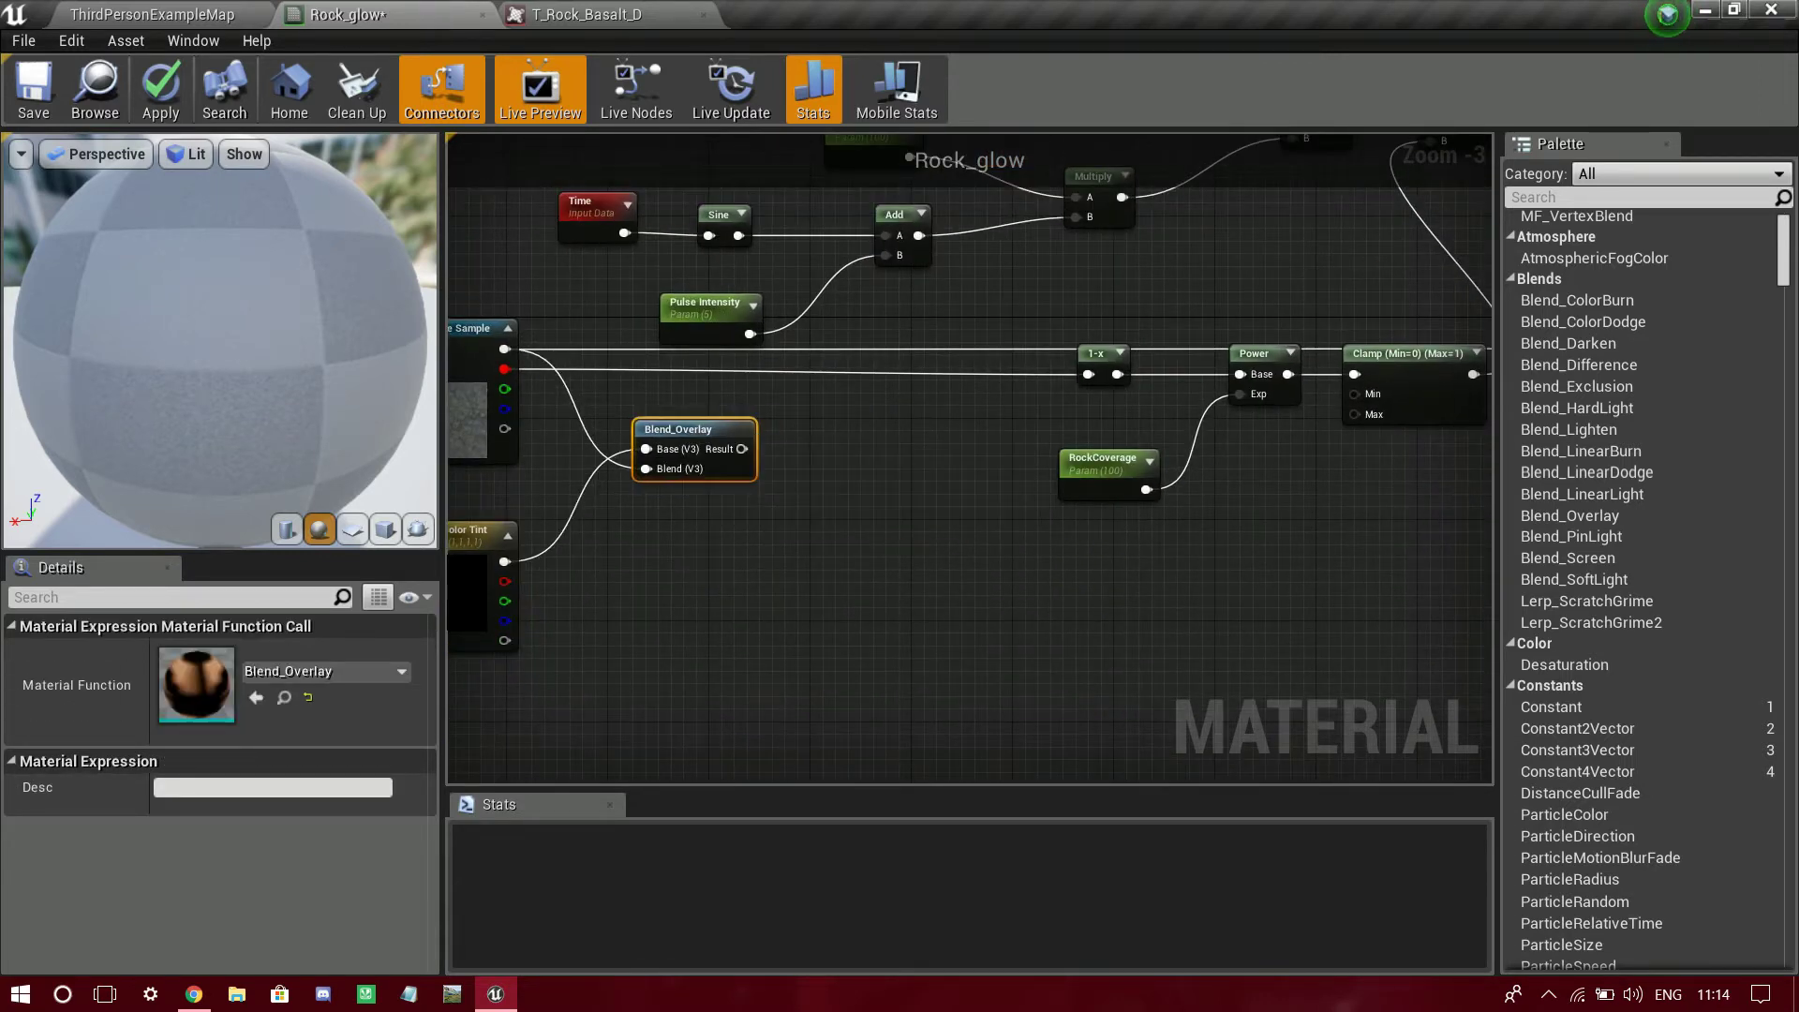
# - Add a Multiply node with the basalt texture's color in input A and the Blend_Overlay result in input B
pyautogui.click(797, 534)
pyautogui.click(857, 424)
pyautogui.moveTo(743, 449); pyautogui.dragTo(864, 469)
pyautogui.moveTo(504, 348); pyautogui.dragTo(845, 410)
pyautogui.moveTo(915, 463); pyautogui.dragTo(1084, 515, button='right')
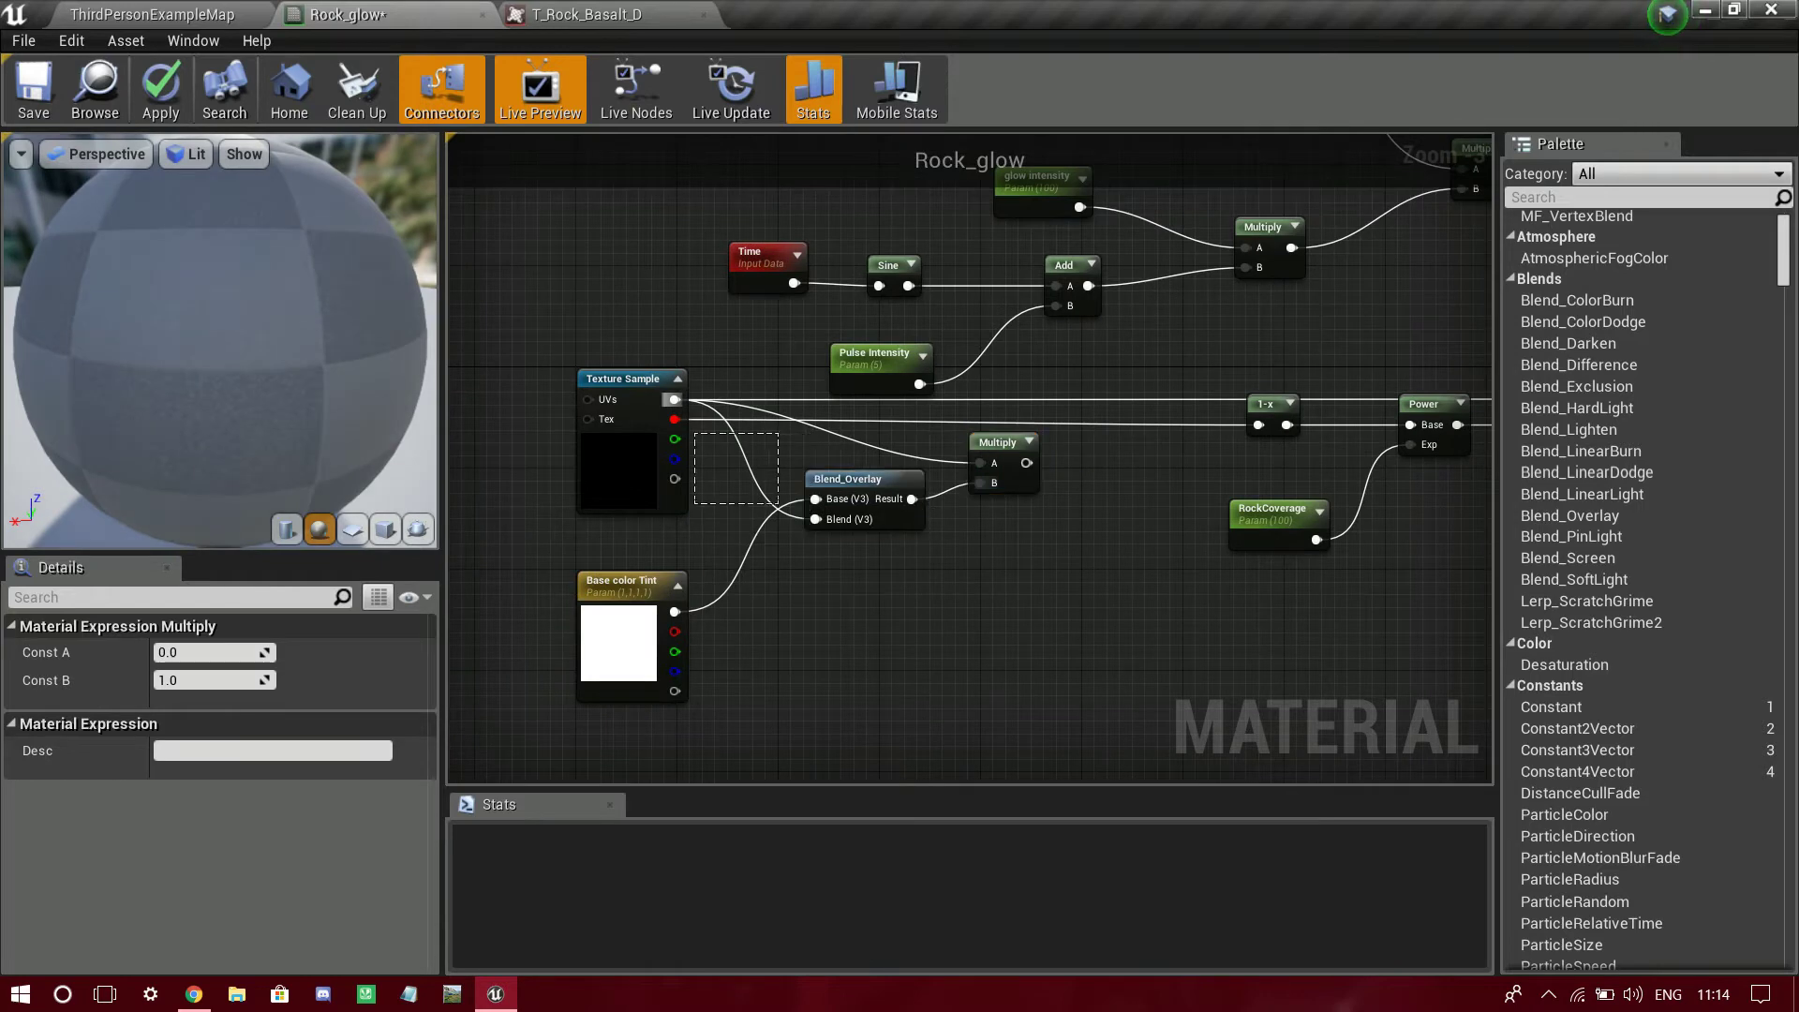
# - Examine how the basalt Texture Sample, Base color Tint, Blend_Overlay and the new Multiply node are linked
pyautogui.moveTo(695, 433); pyautogui.dragTo(799, 444)
pyautogui.moveTo(666, 740); pyautogui.dragTo(849, 553)
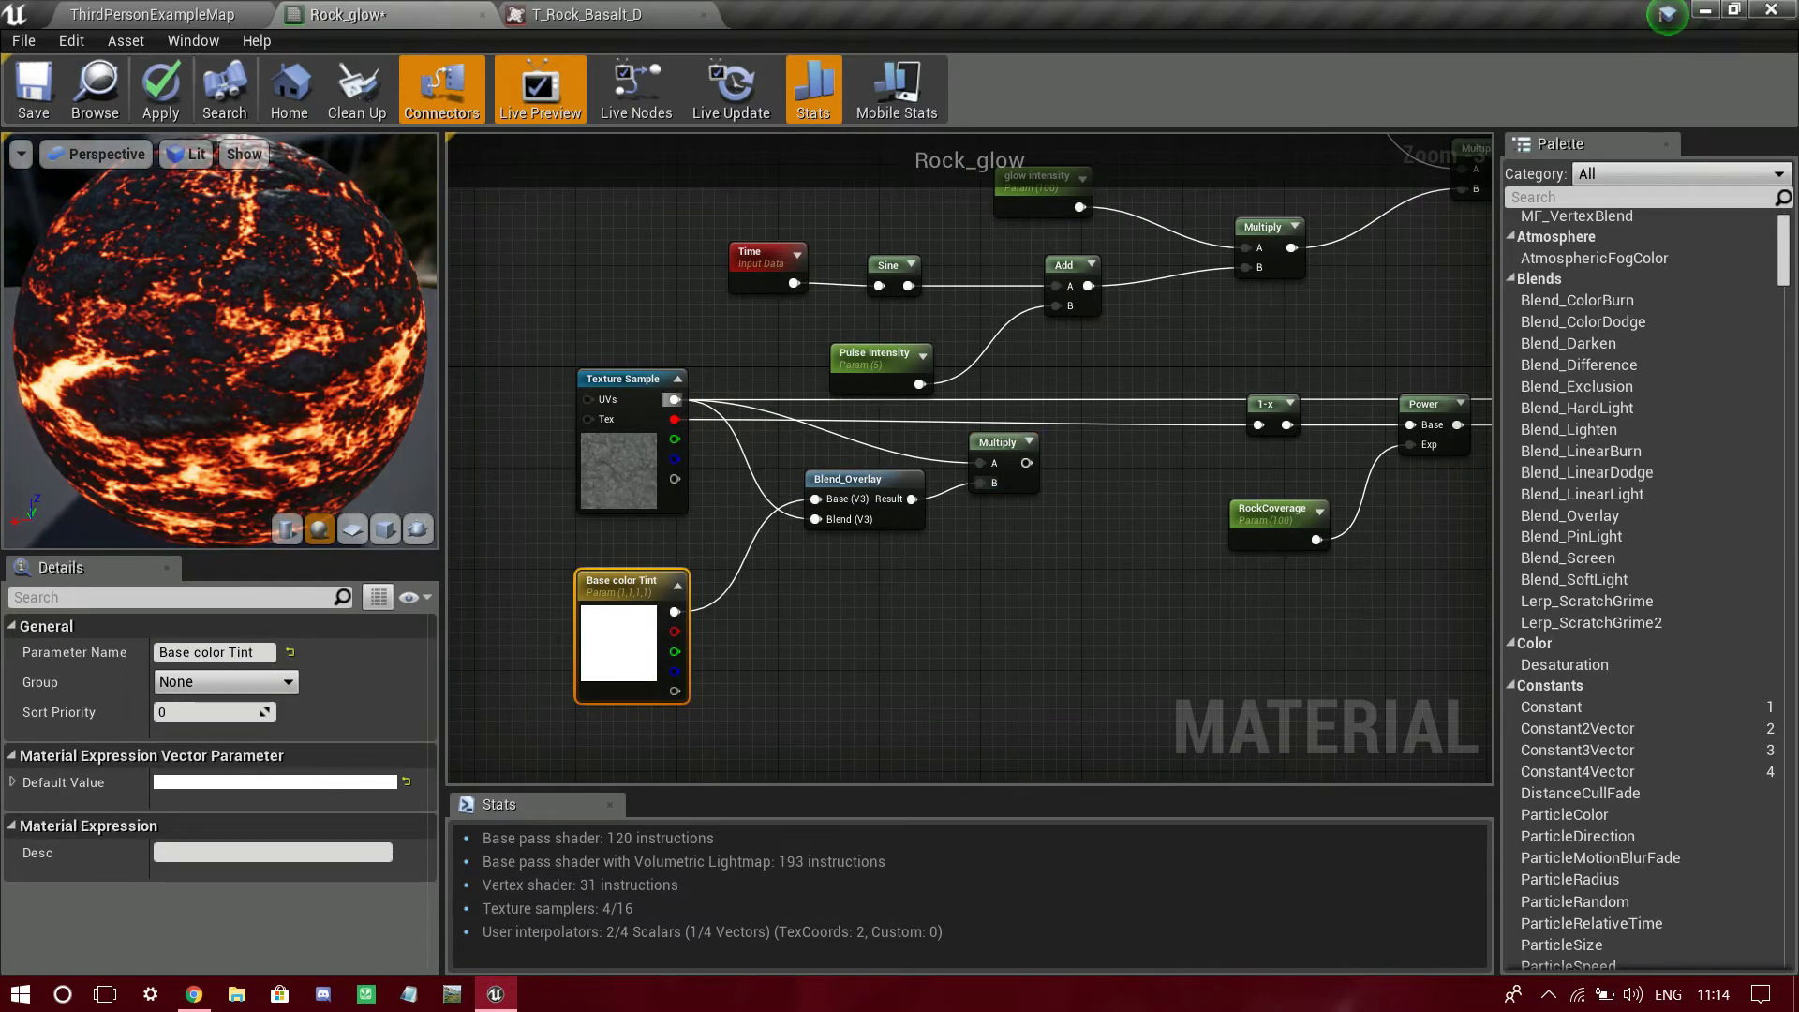
pyautogui.click(848, 479)
pyautogui.scroll(3, 848, 479)
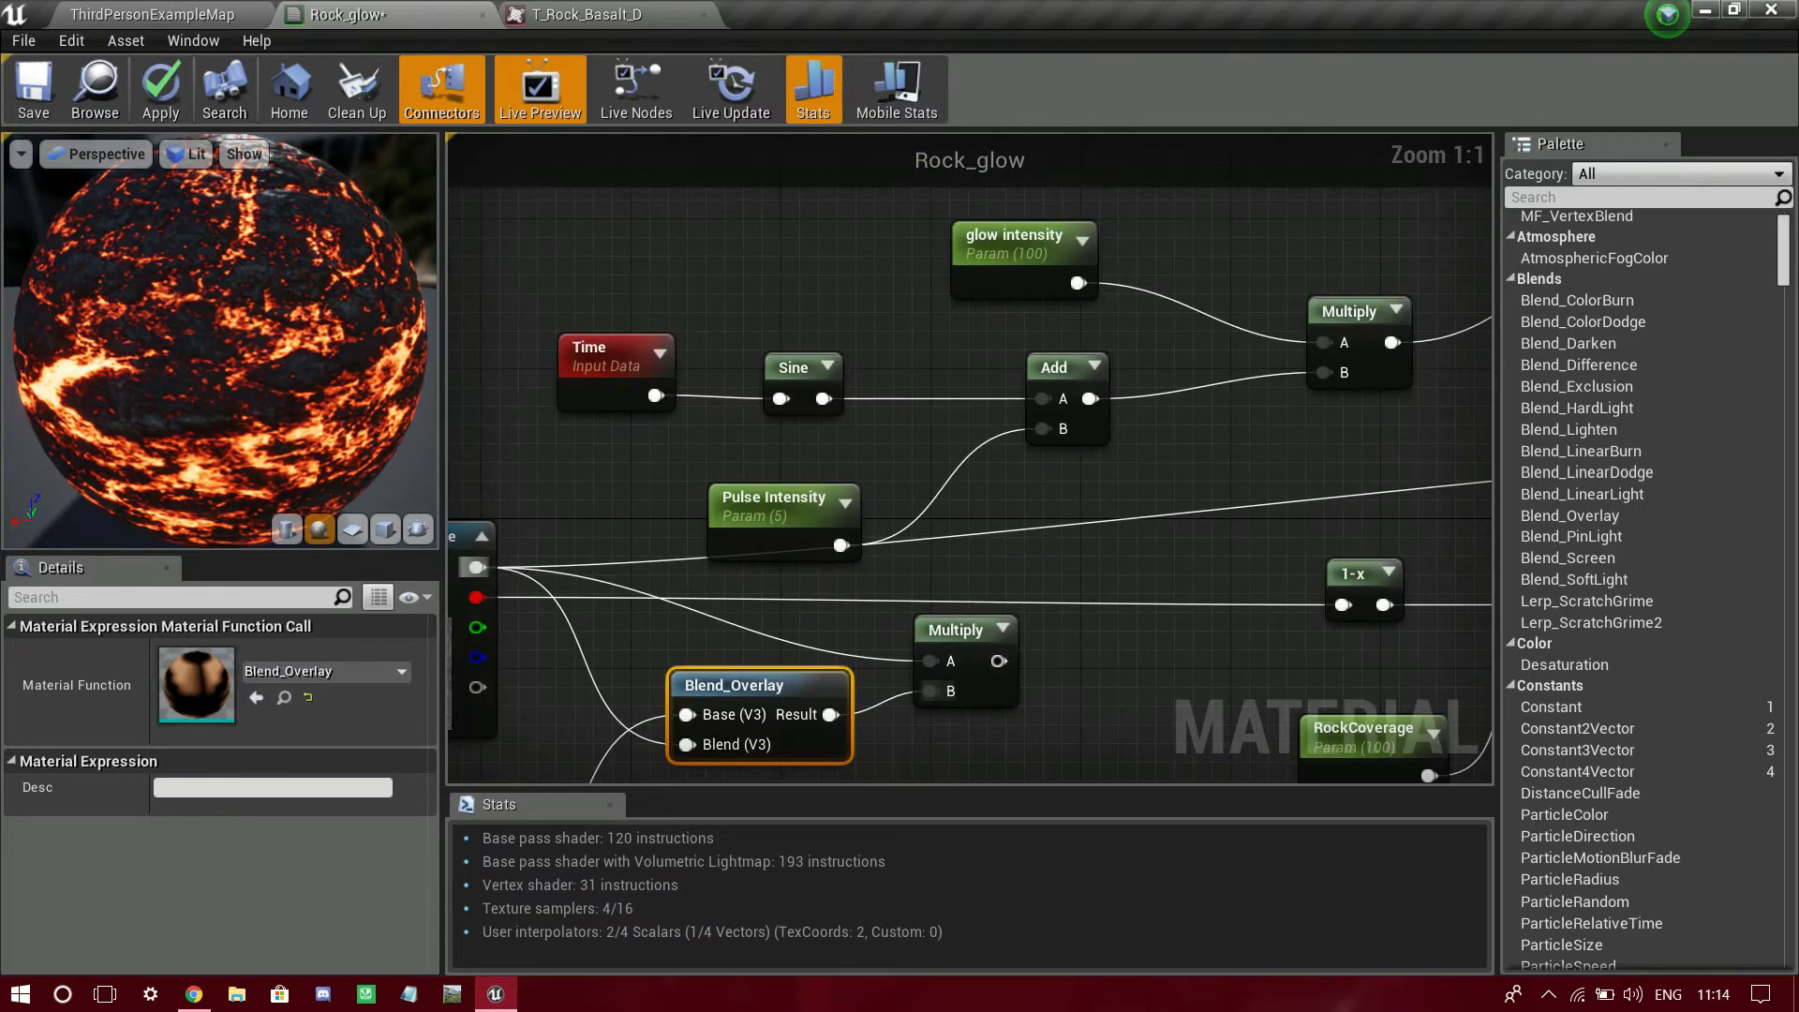
pyautogui.moveTo(688, 654); pyautogui.dragTo(965, 578, button='right')
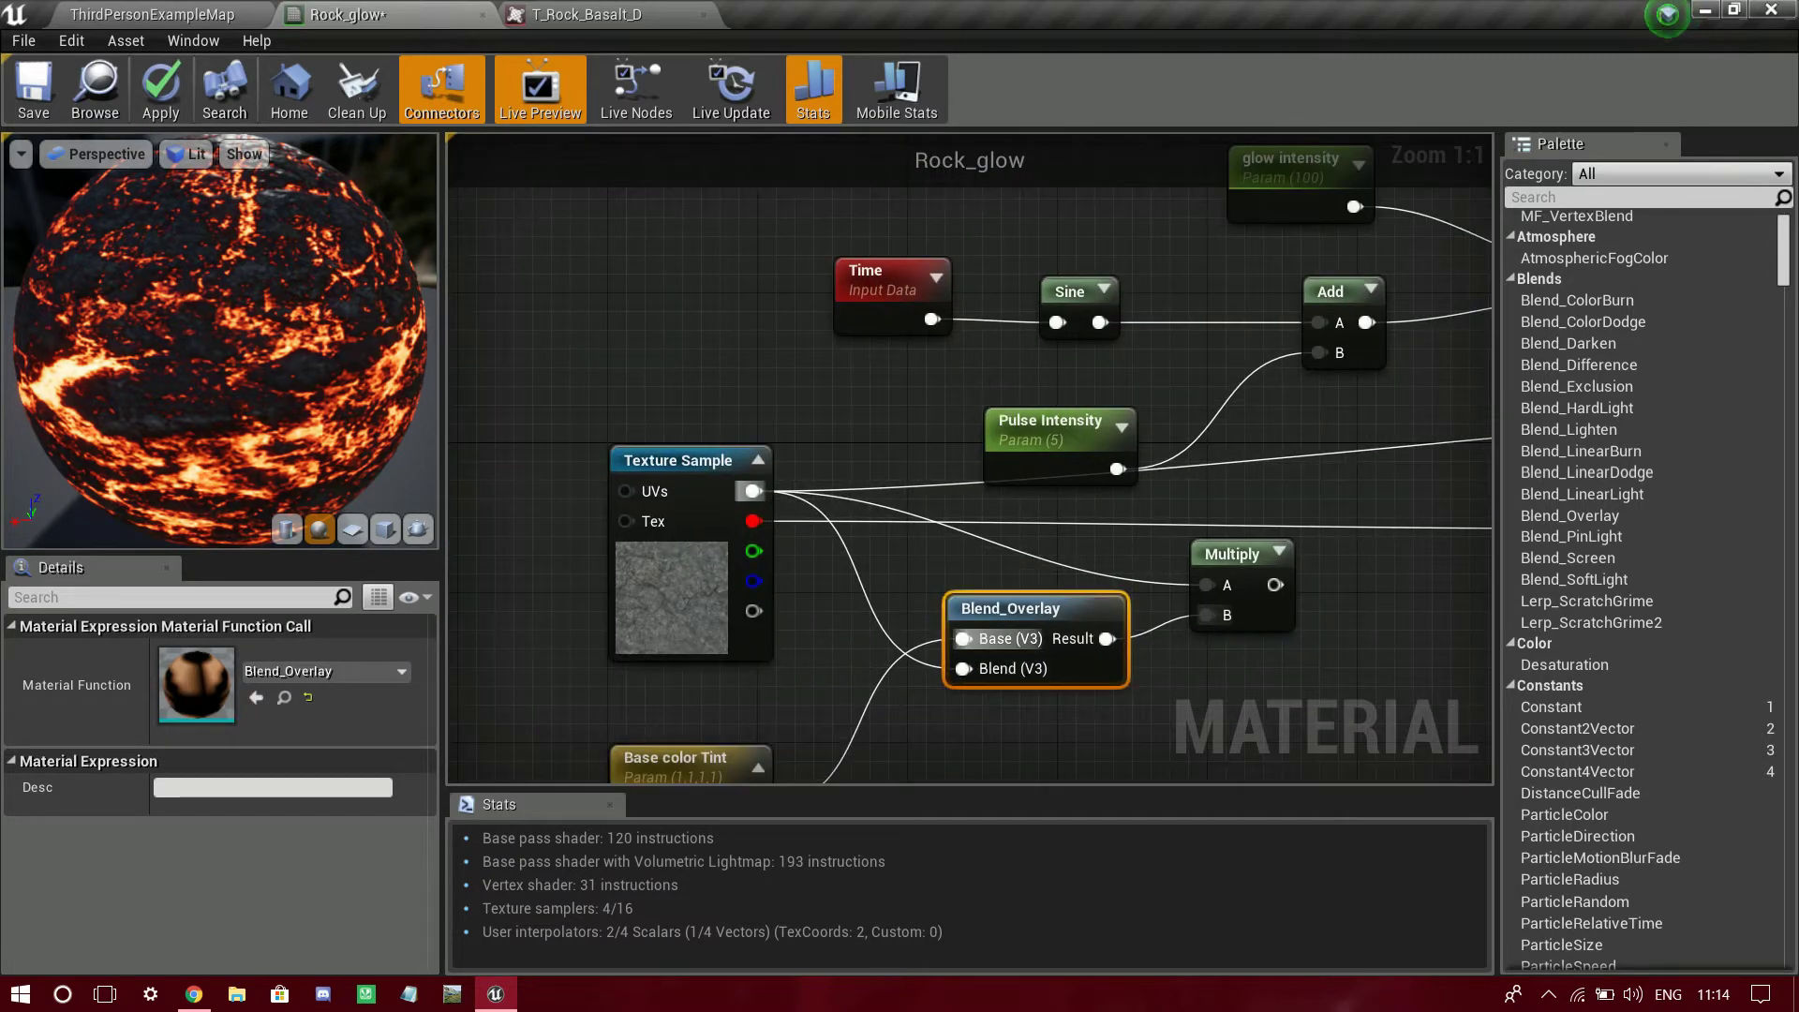
pyautogui.moveTo(1031, 764); pyautogui.dragTo(1034, 649, button='right')
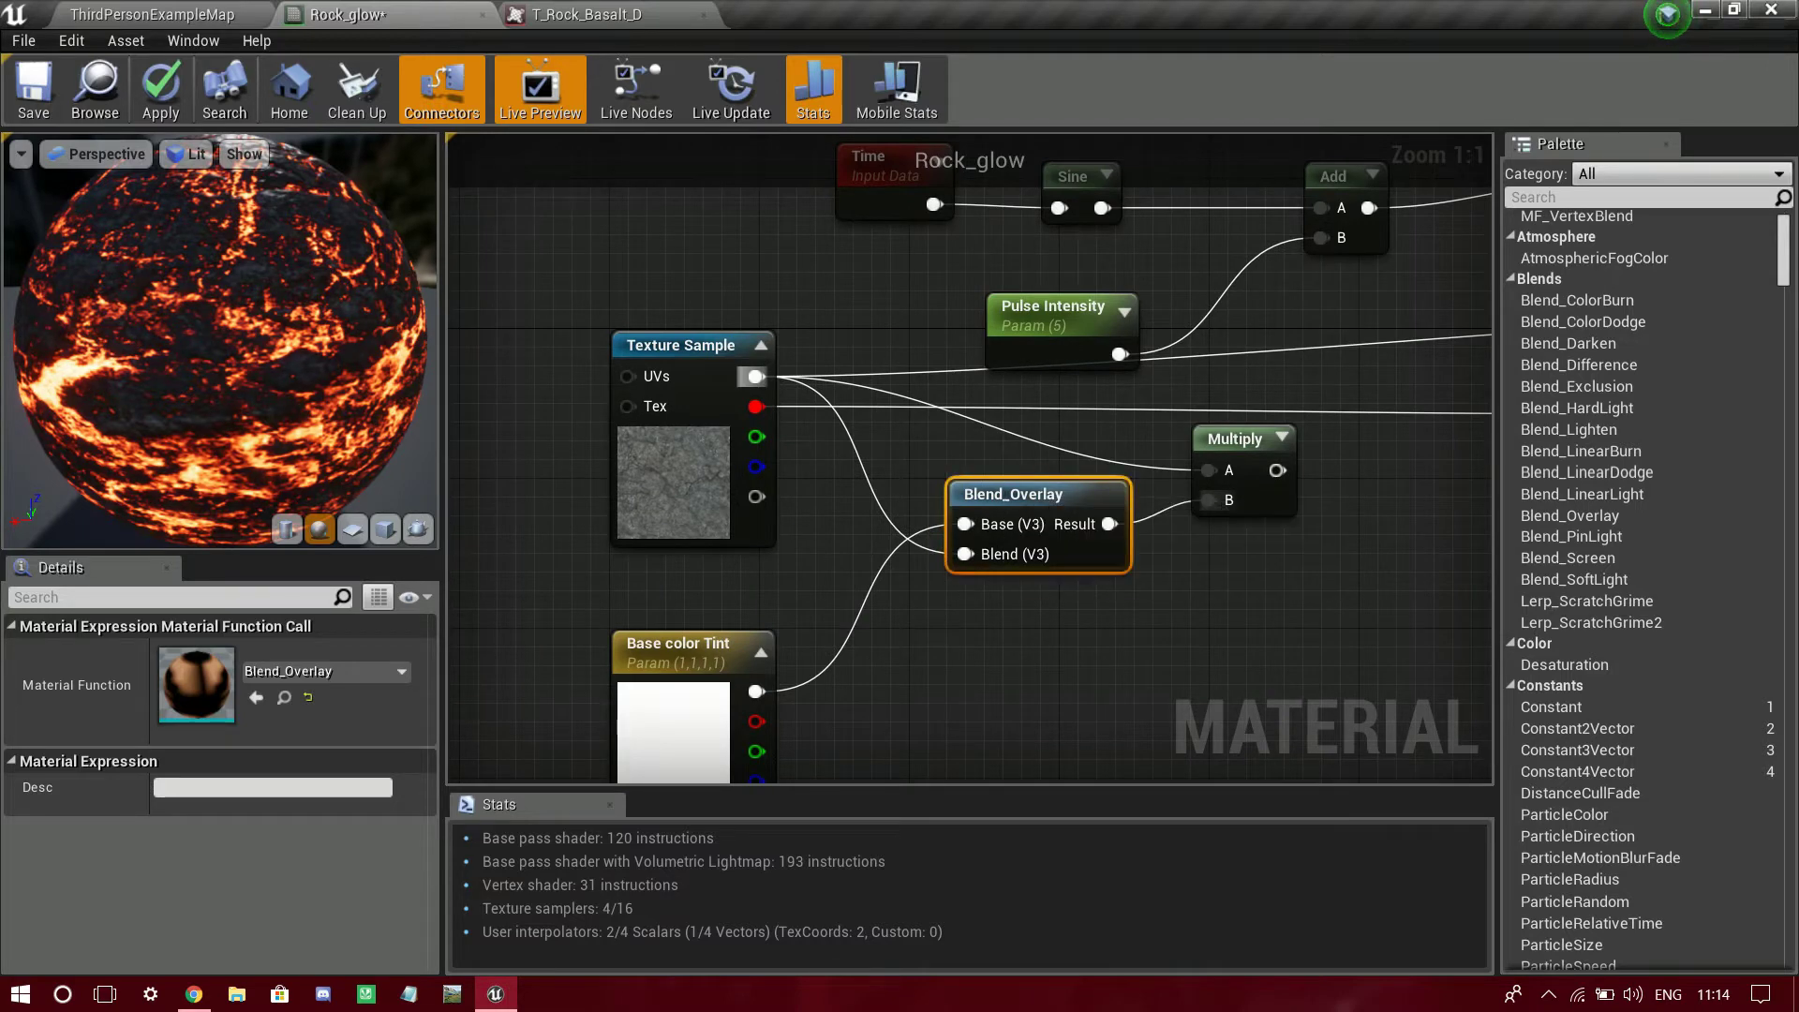
pyautogui.moveTo(1109, 524); pyautogui.dragTo(1042, 546, button='right')
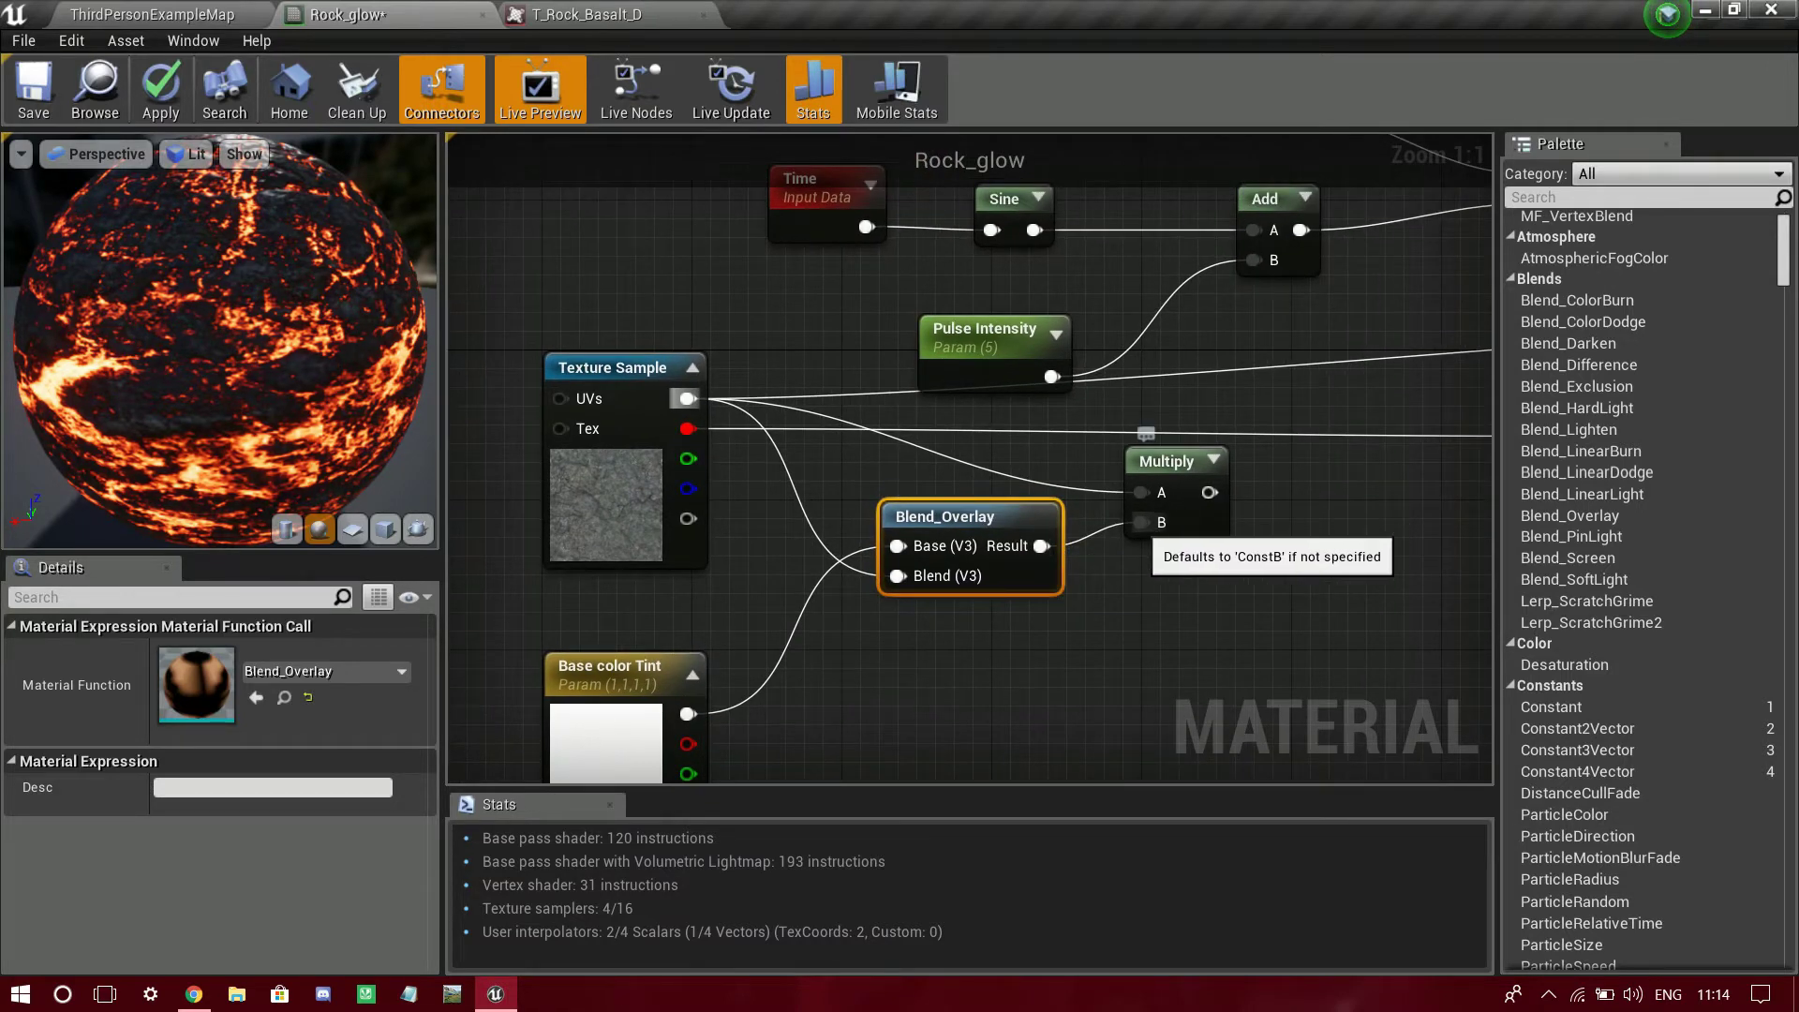
pyautogui.click(646, 398)
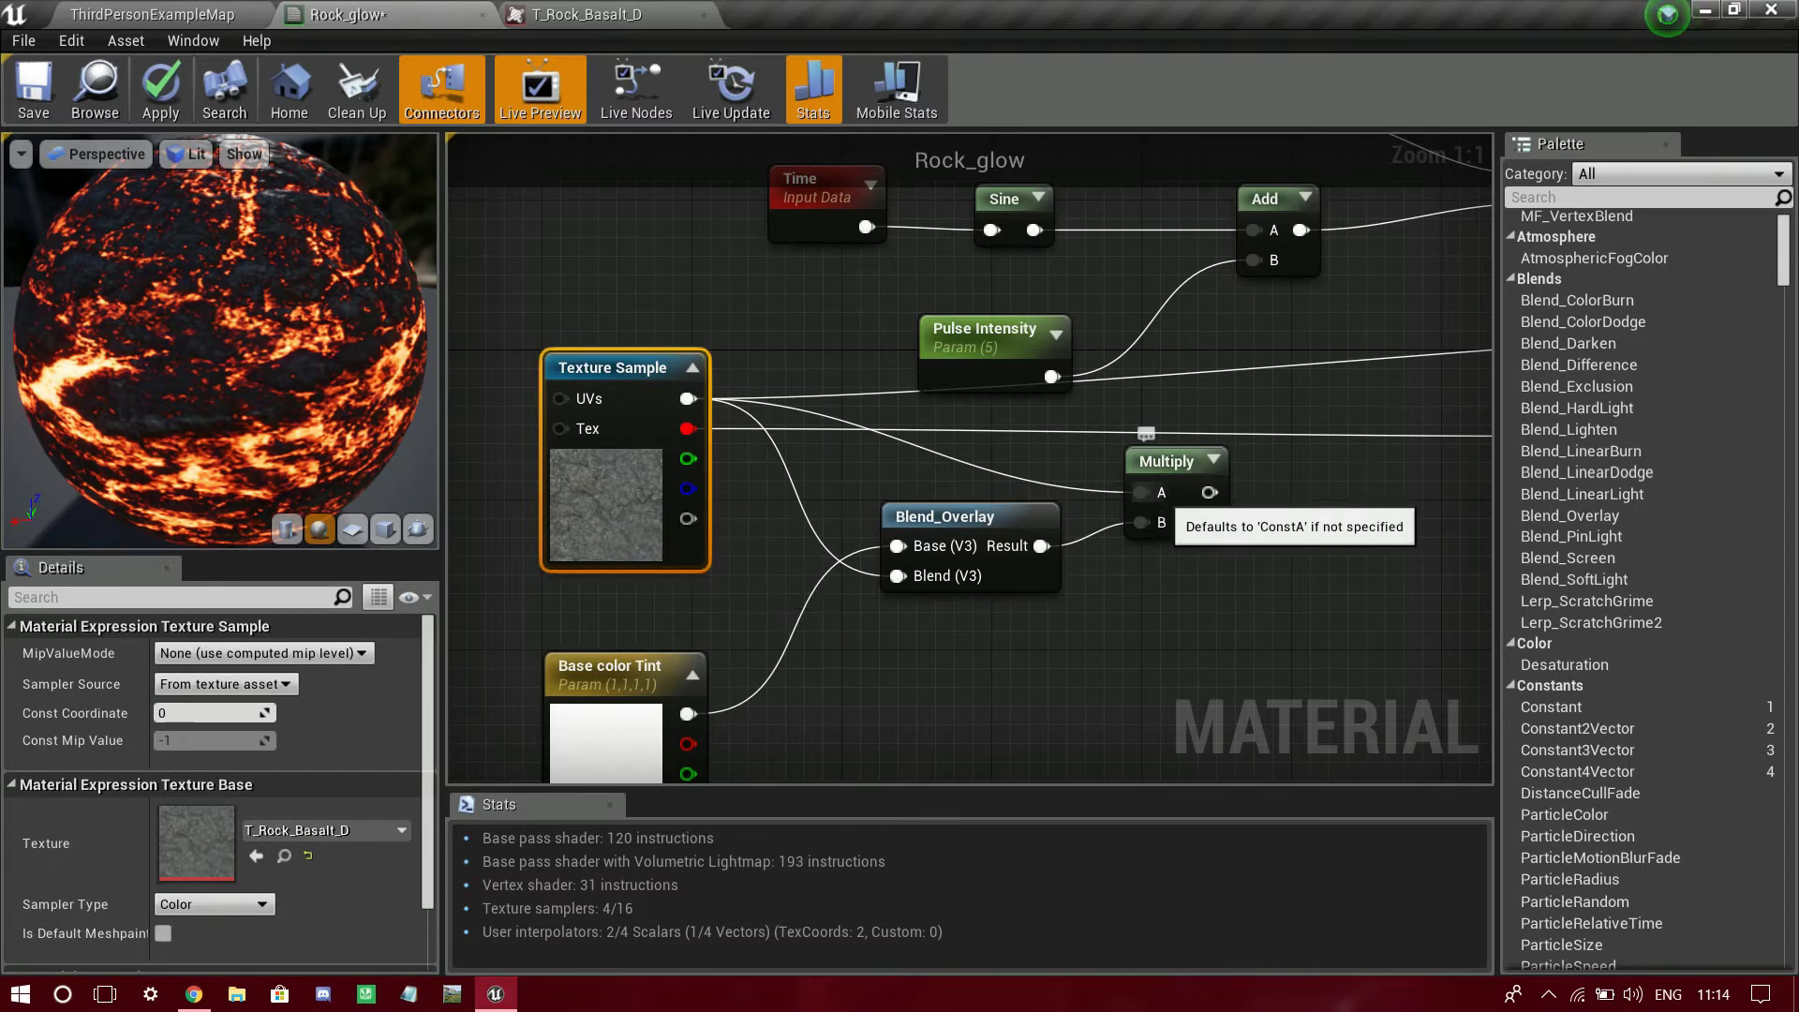
# - Connect the output of the tint Multiply node to the material's Base Color
pyautogui.click(1170, 459)
pyautogui.moveTo(1169, 460); pyautogui.dragTo(604, 493, button='right')
pyautogui.moveTo(644, 527); pyautogui.dragTo(1317, 433)
pyautogui.moveTo(750, 469); pyautogui.dragTo(1301, 423, button='right')
# - Move the 1-x, Power, Clamp and RockCoverage nodes together, up and away from the tint nodes
pyautogui.moveTo(671, 297); pyautogui.dragTo(1194, 656)
pyautogui.scroll(-1, 1195, 656)
pyautogui.scroll(-5, 1186, 593)
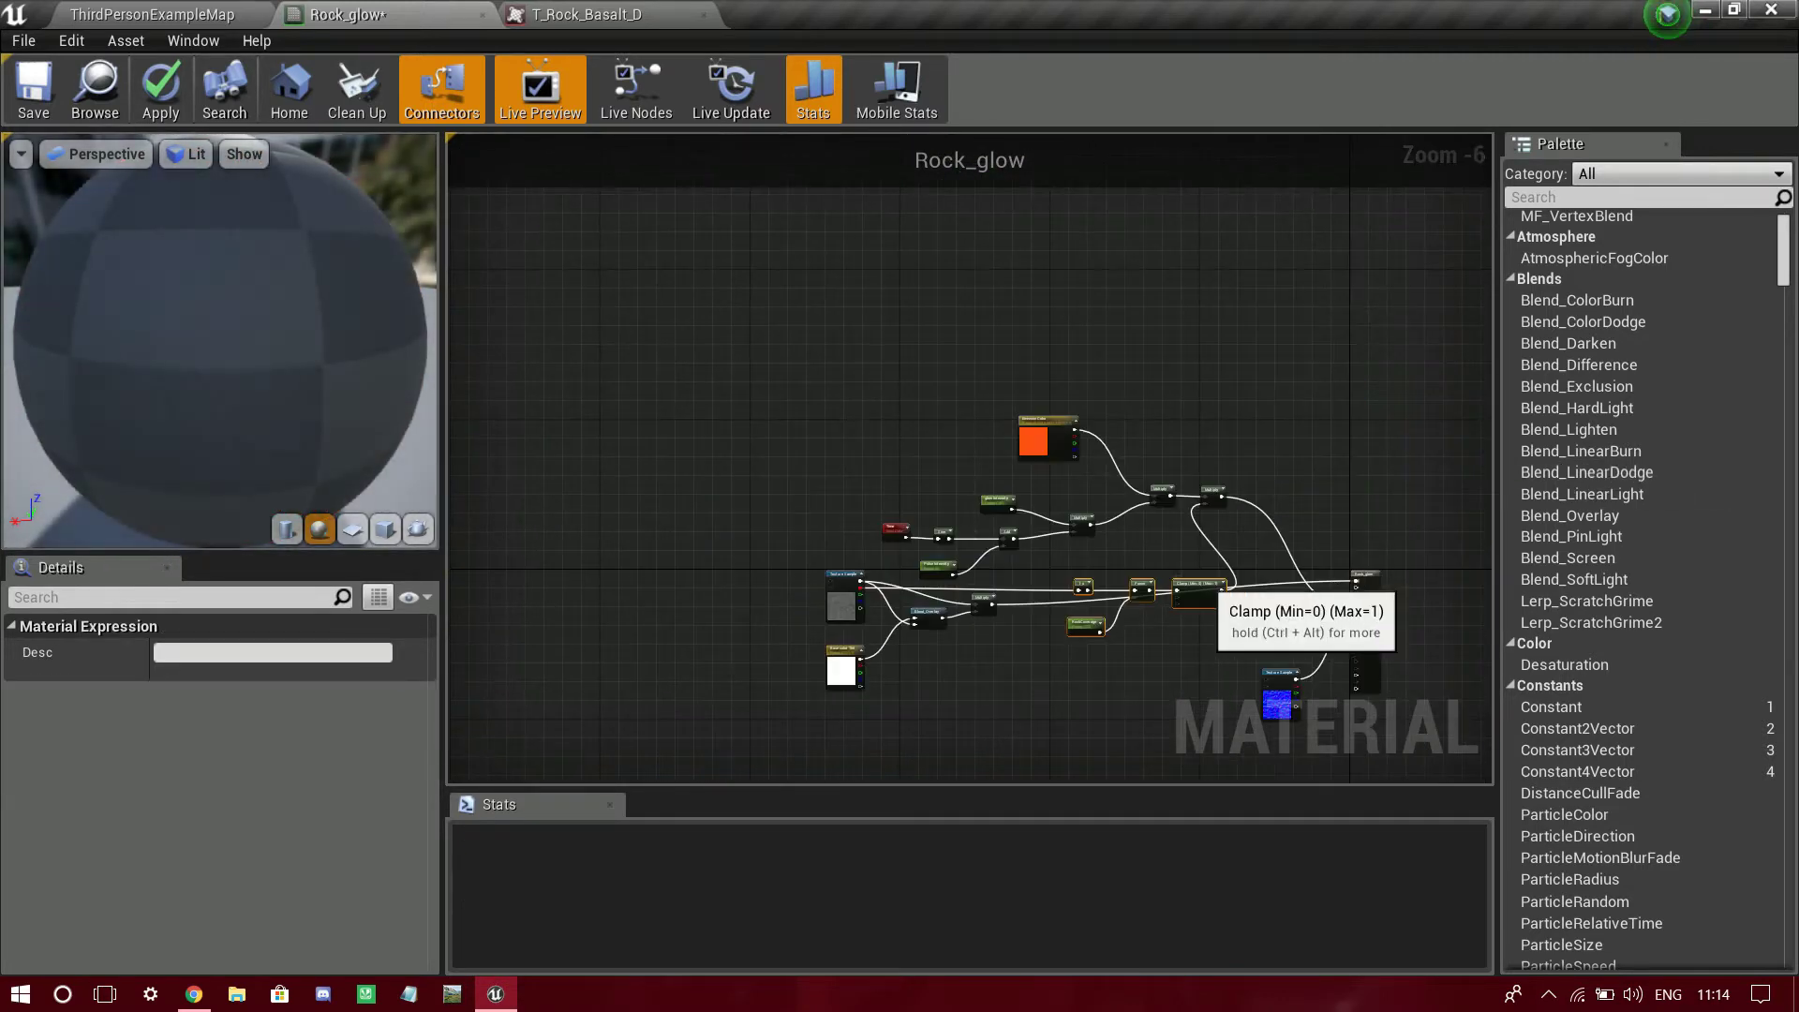
pyautogui.moveTo(1216, 548); pyautogui.dragTo(1239, 549)
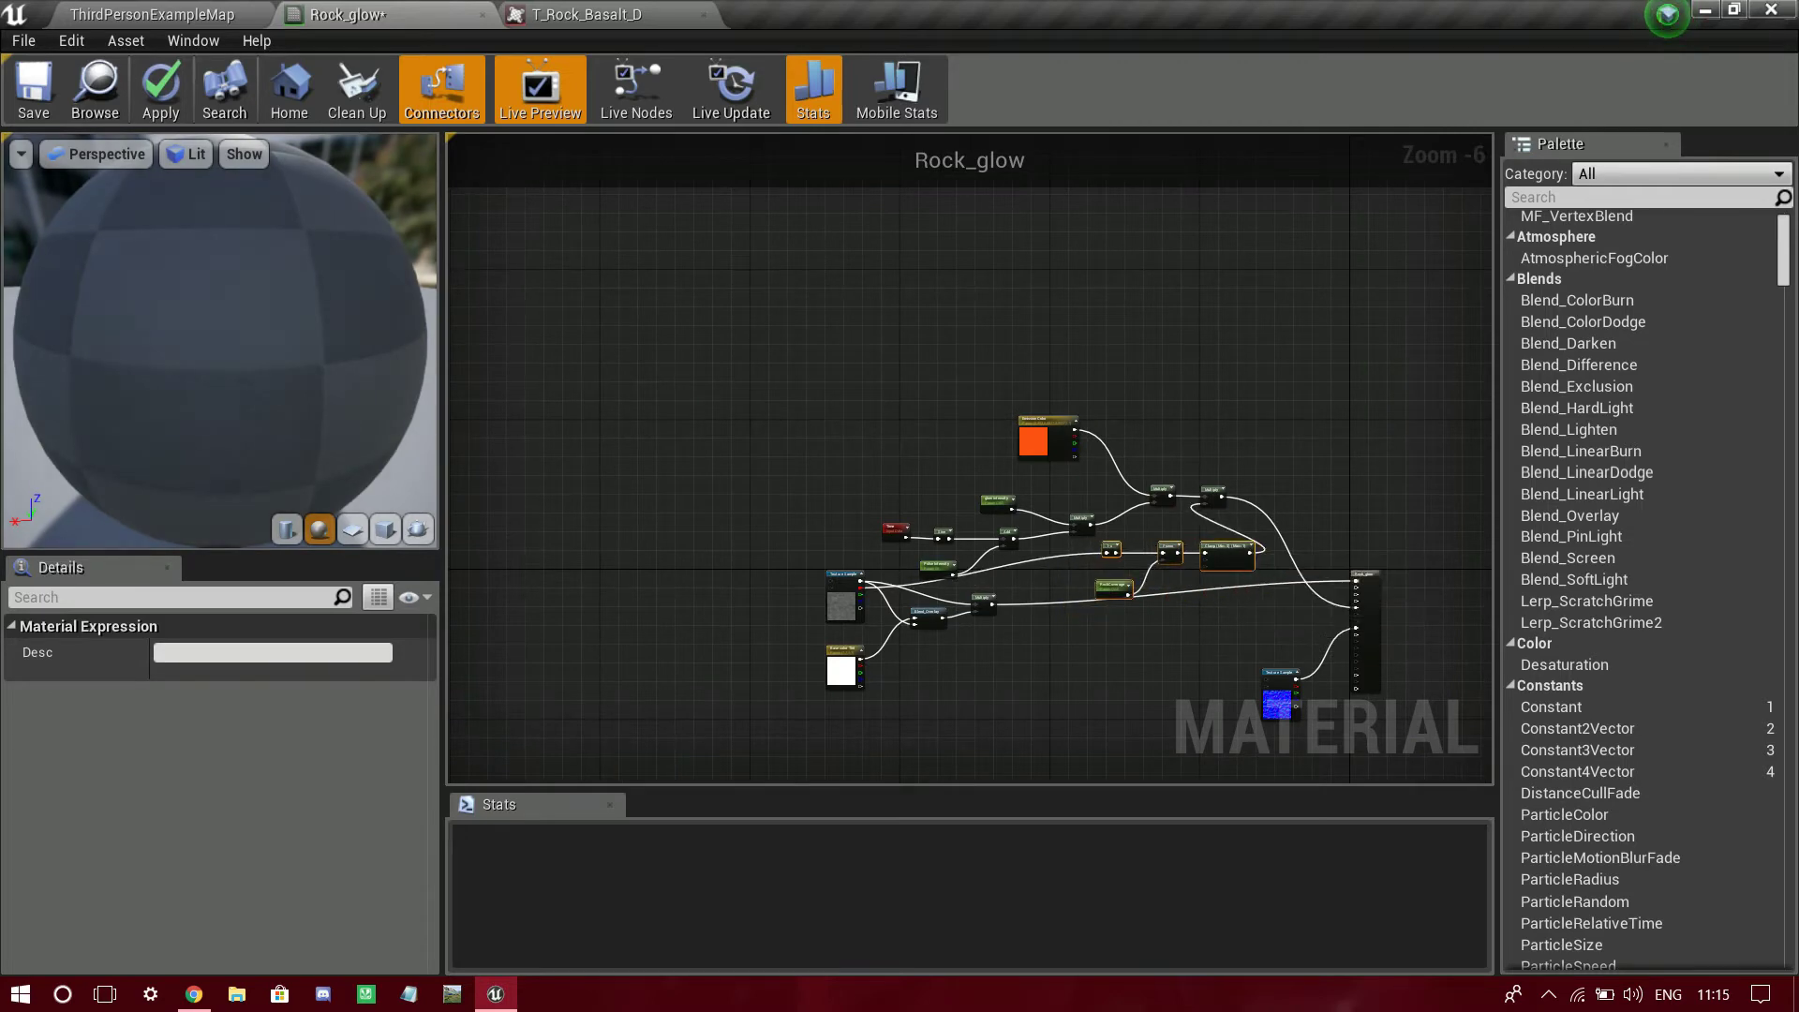
pyautogui.scroll(5, 1134, 693)
pyautogui.scroll(-3, 1134, 693)
pyautogui.moveTo(1134, 694); pyautogui.dragTo(1294, 662, button='right')
pyautogui.scroll(3, 1120, 611)
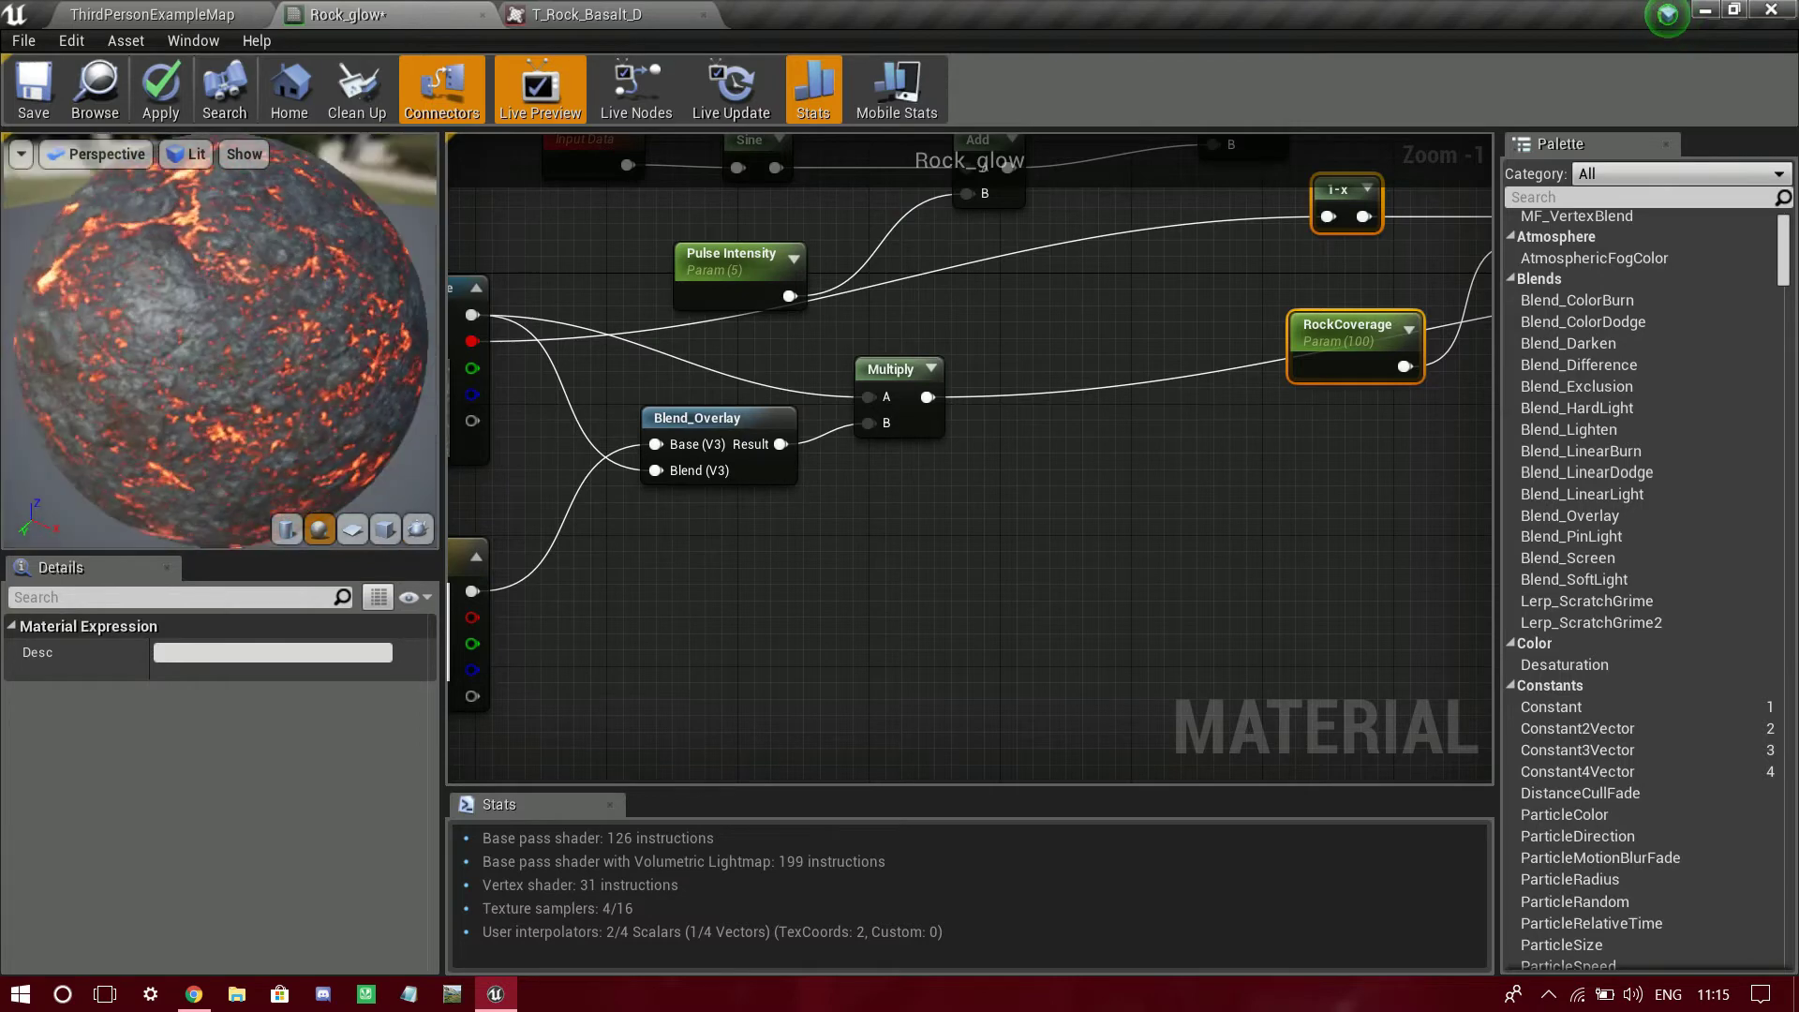
# - Insert a StaticSwitch before Base Color with the tint Multiply feeding its True input, and place it near that Multiply
pyautogui.moveTo(908, 634); pyautogui.dragTo(1332, 529, button='right')
pyautogui.scroll(1, 1332, 530)
pyautogui.moveTo(1150, 381); pyautogui.dragTo(850, 574, button='right')
pyautogui.moveTo(1059, 450); pyautogui.dragTo(1278, 538)
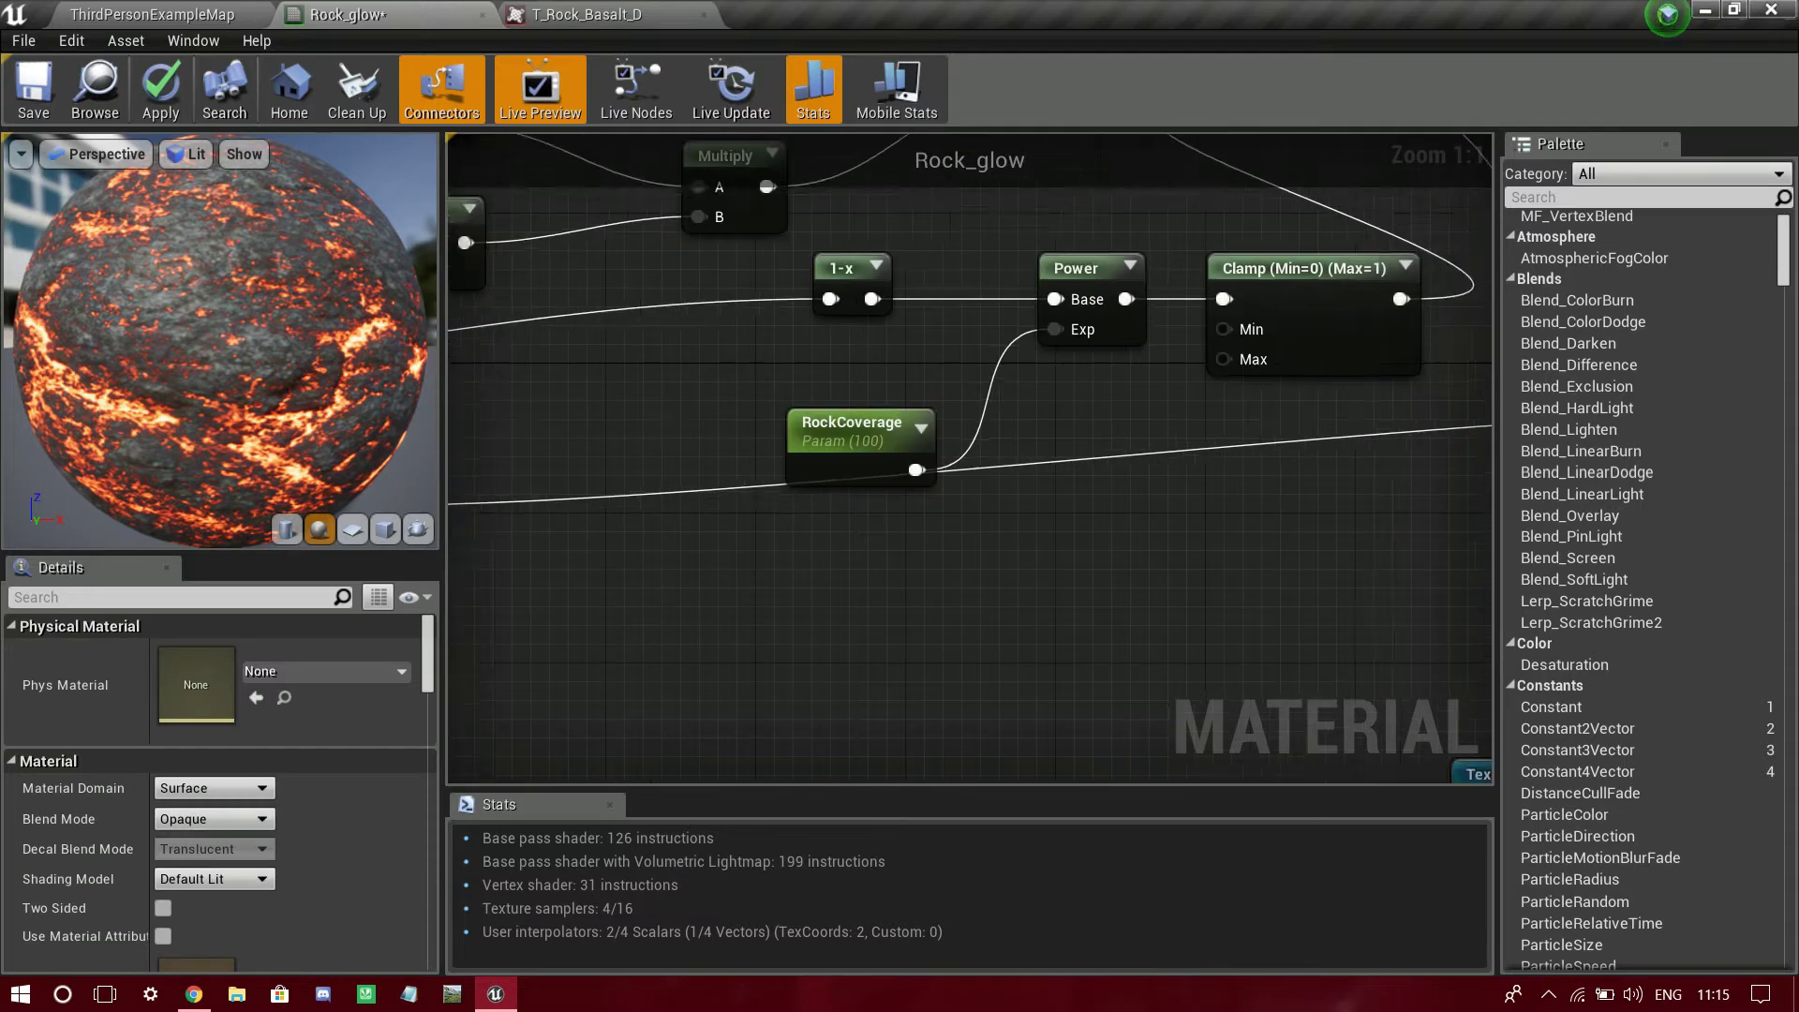
pyautogui.scroll(-1, 970, 459)
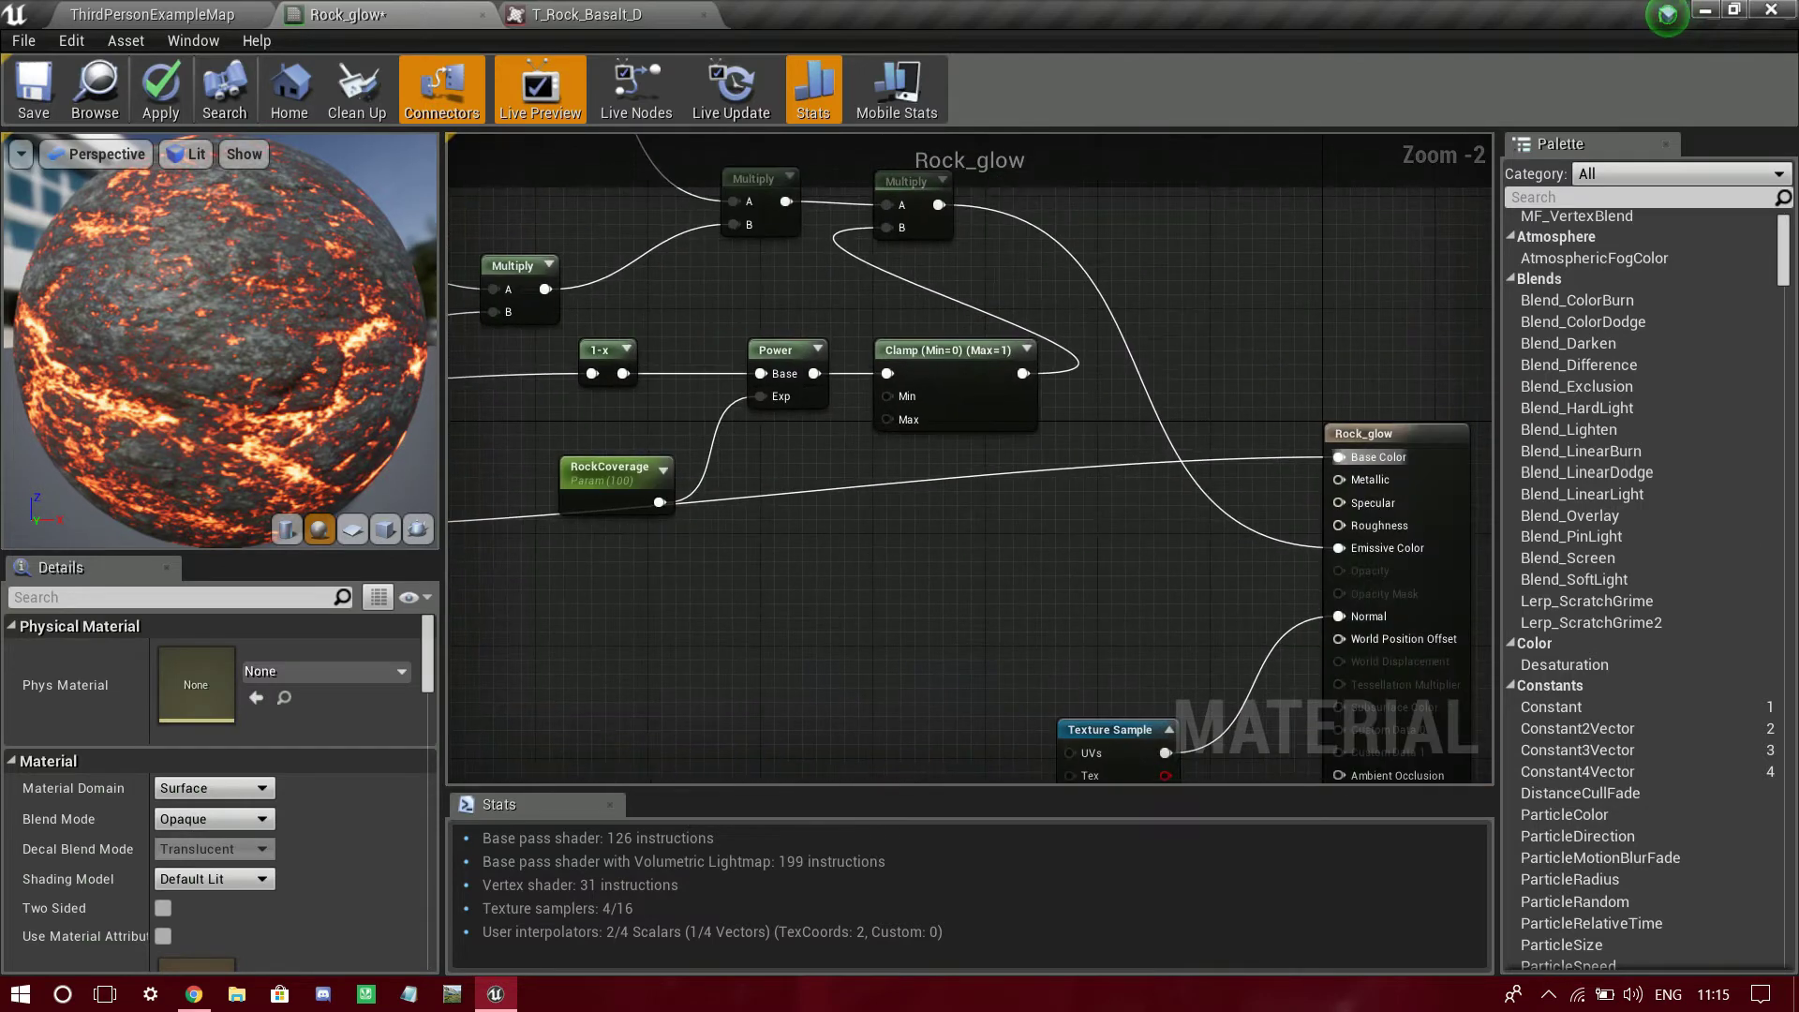
pyautogui.moveTo(1338, 457); pyautogui.dragTo(732, 588)
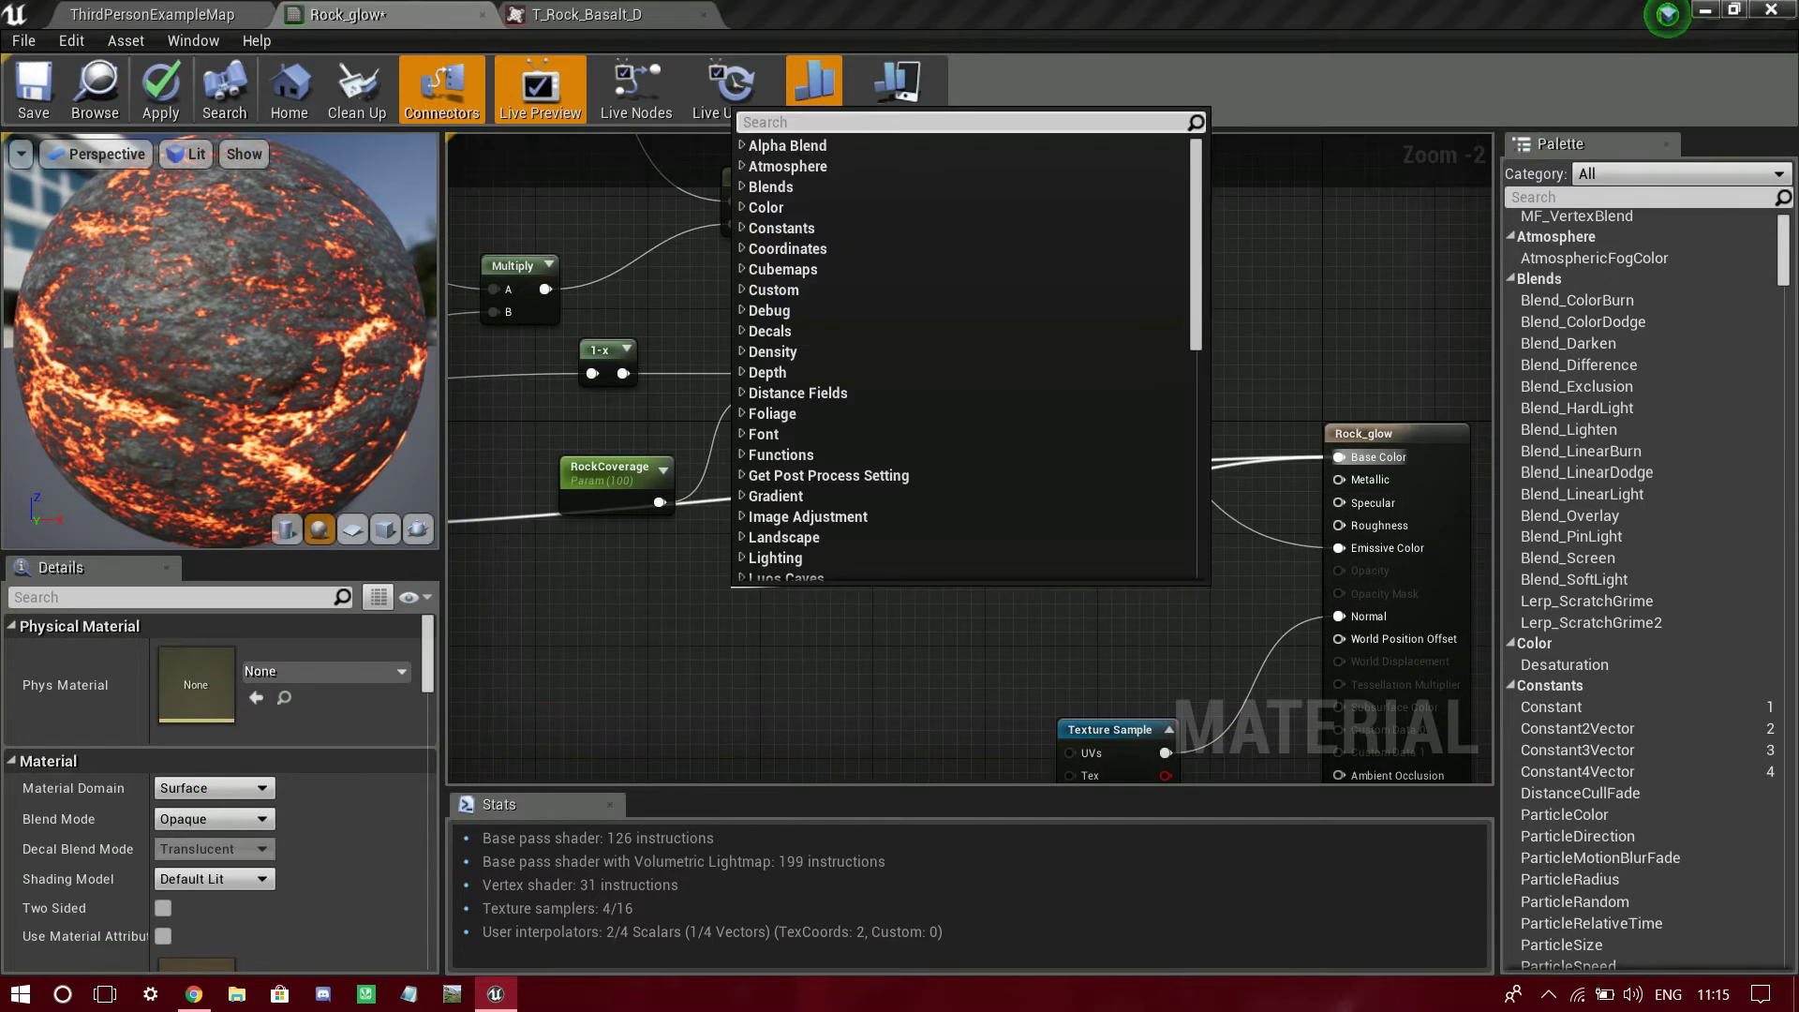
pyautogui.write('stati')
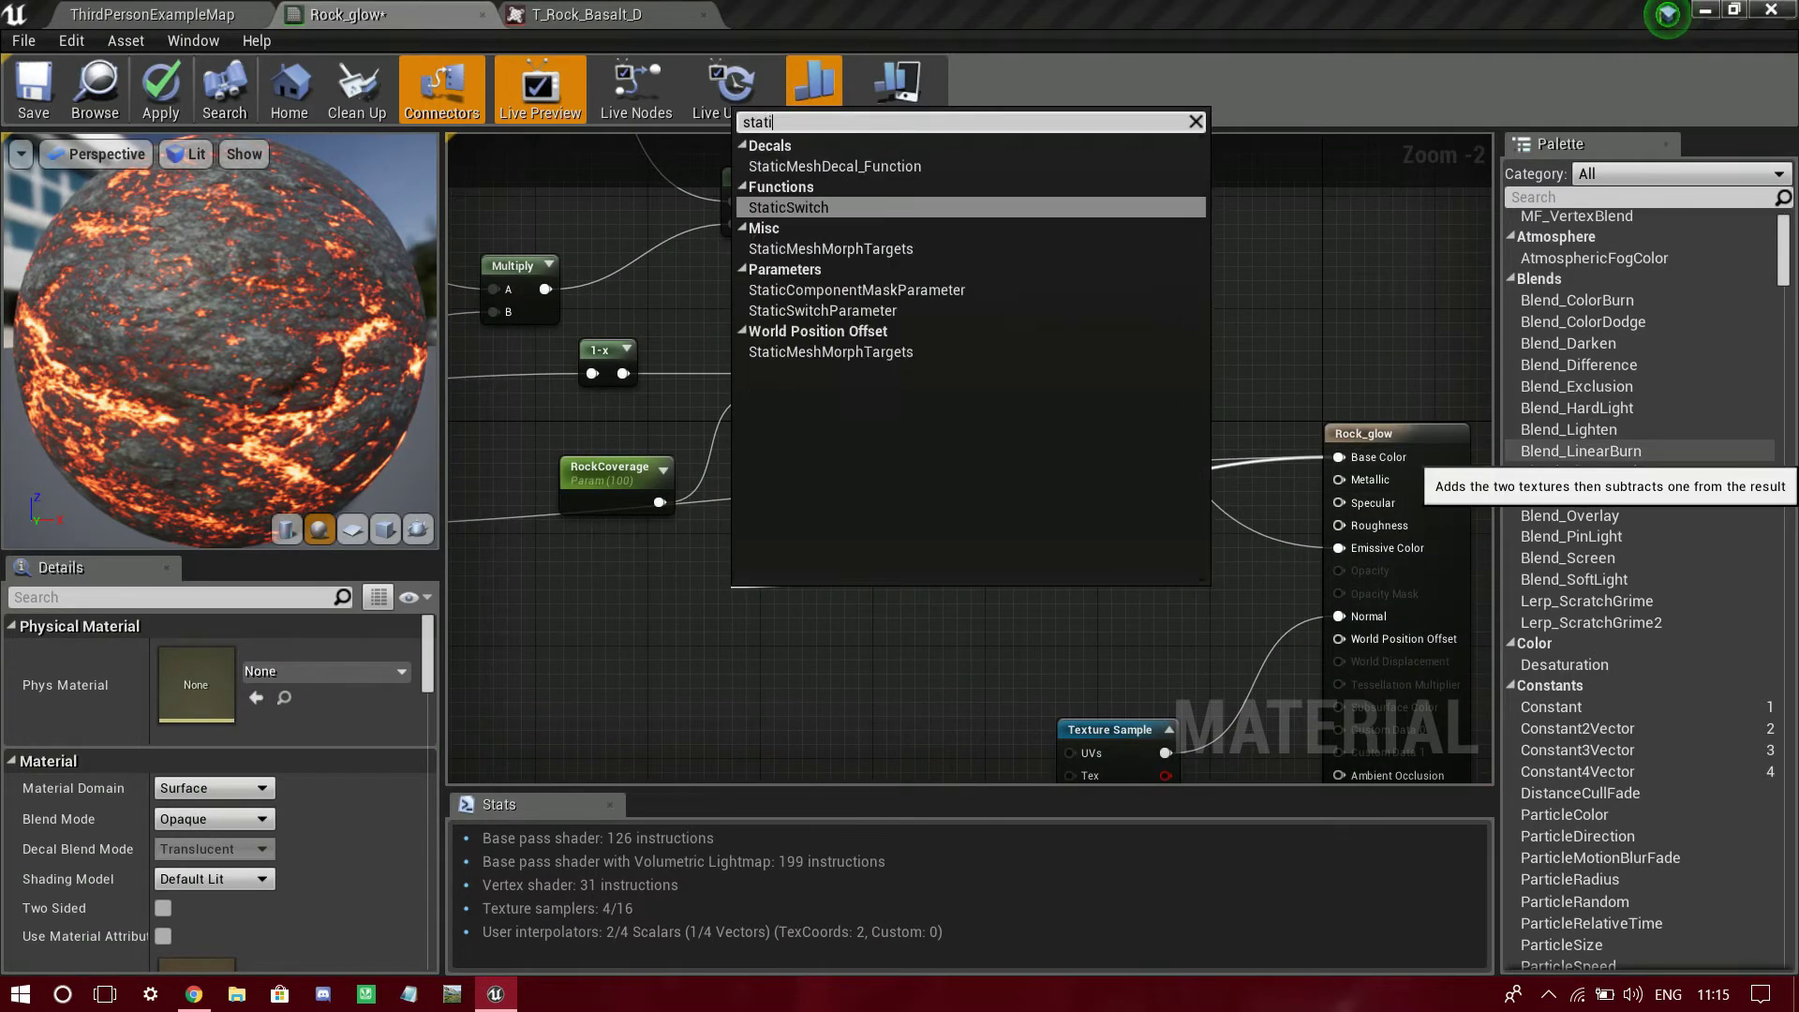
pyautogui.press('Return')
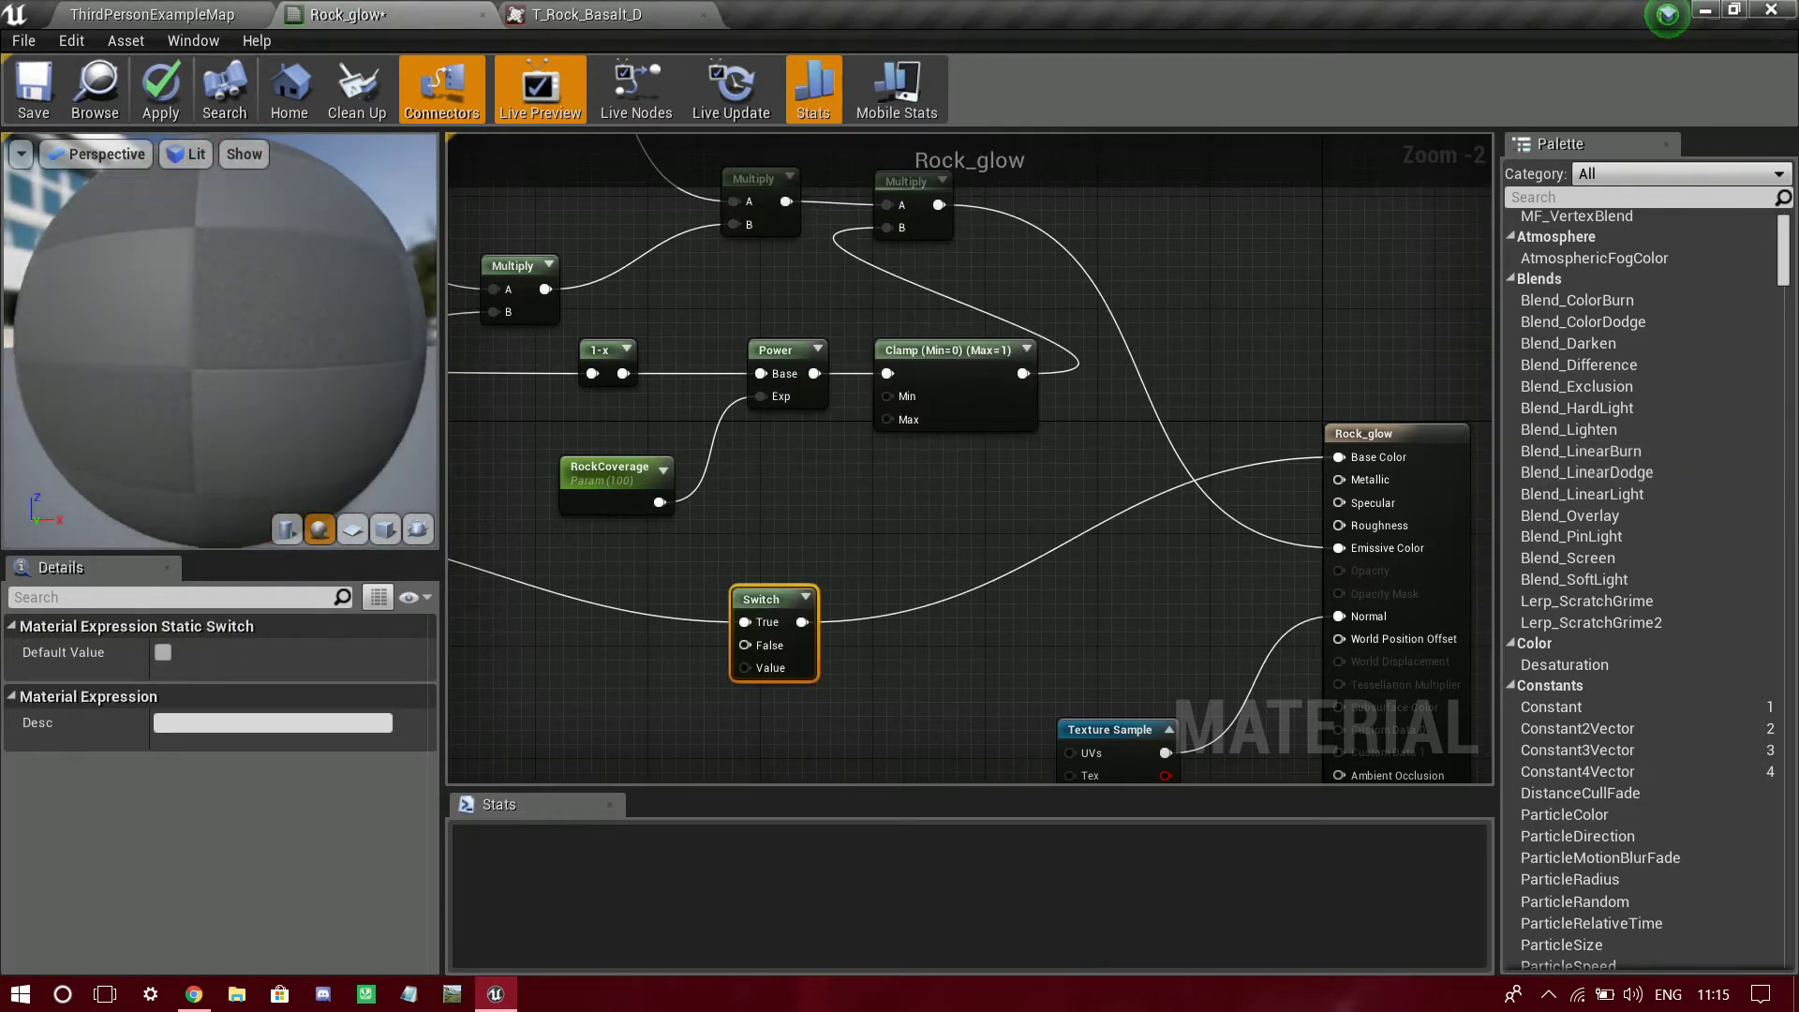
pyautogui.moveTo(750, 610); pyautogui.dragTo(1380, 389, button='right')
pyautogui.moveTo(1216, 544); pyautogui.dragTo(1275, 715, button='right')
pyautogui.moveTo(1443, 549); pyautogui.dragTo(1246, 483)
# - Add a StaticBoolParameter driving the Switch's Value input and name it "Base color Tint"
pyautogui.moveTo(1232, 552); pyautogui.dragTo(1043, 628)
pyautogui.write('bool')
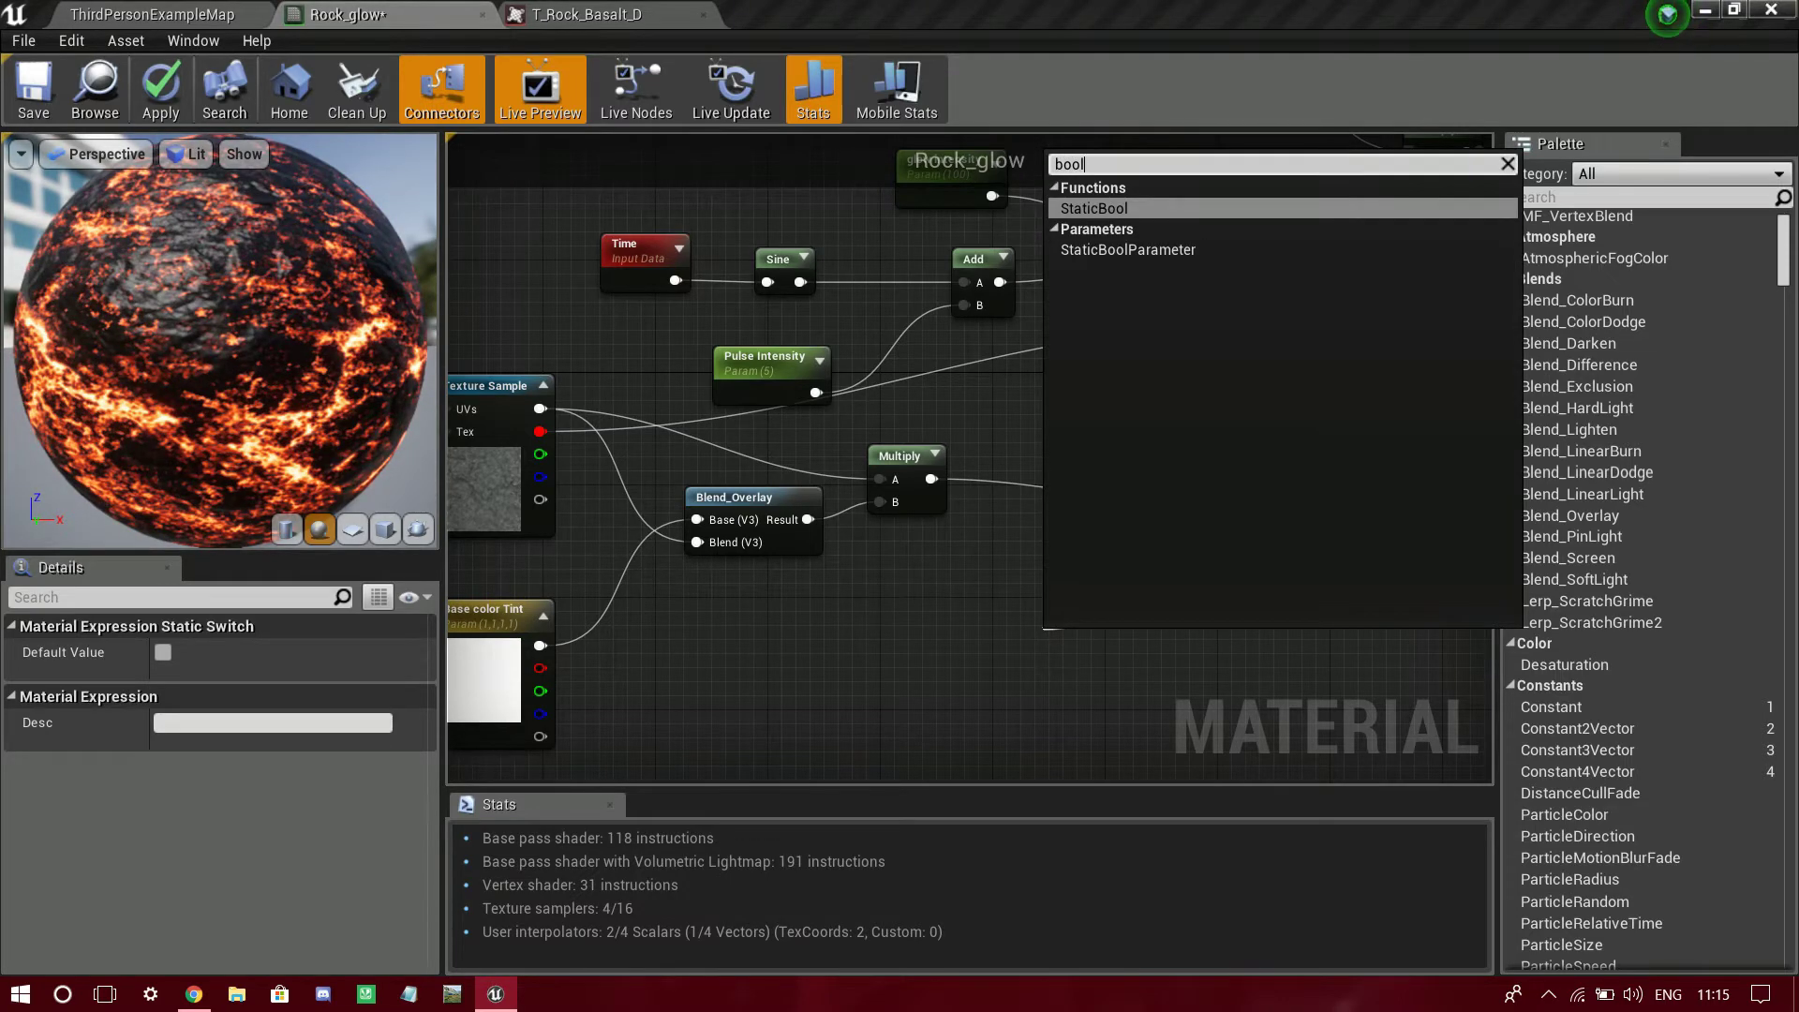
pyautogui.click(1128, 252)
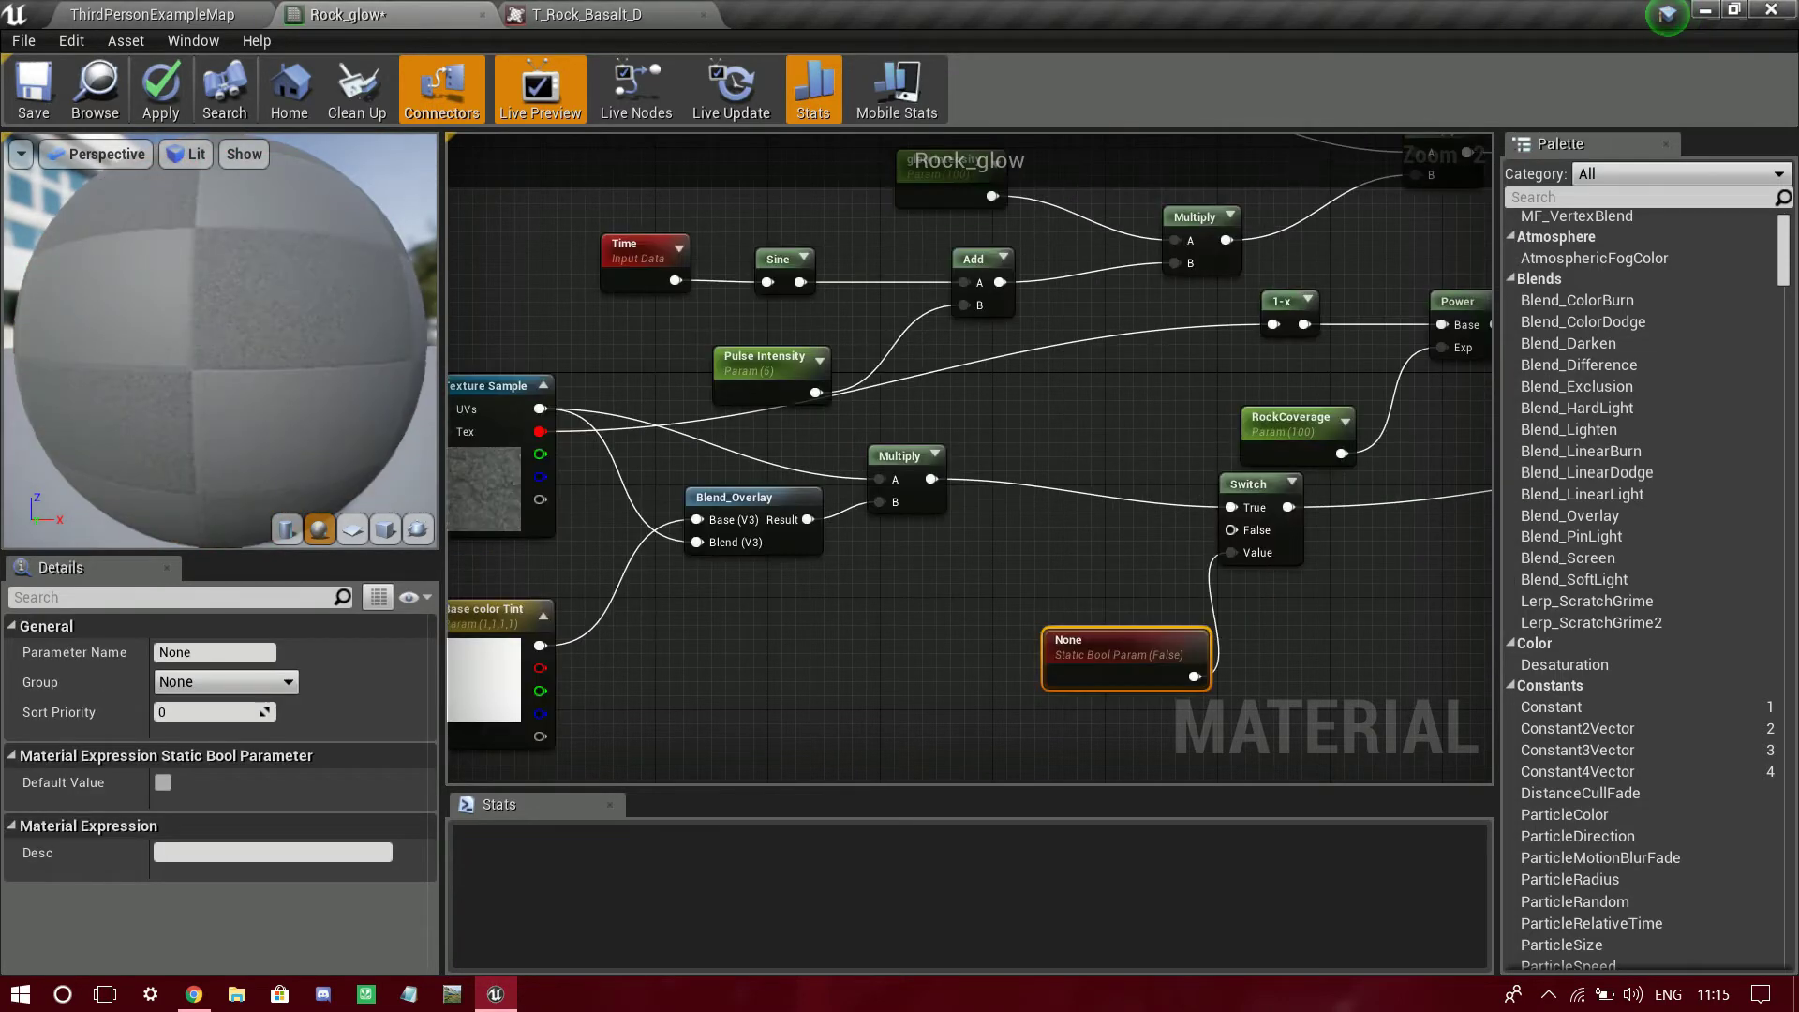
pyautogui.click(246, 654)
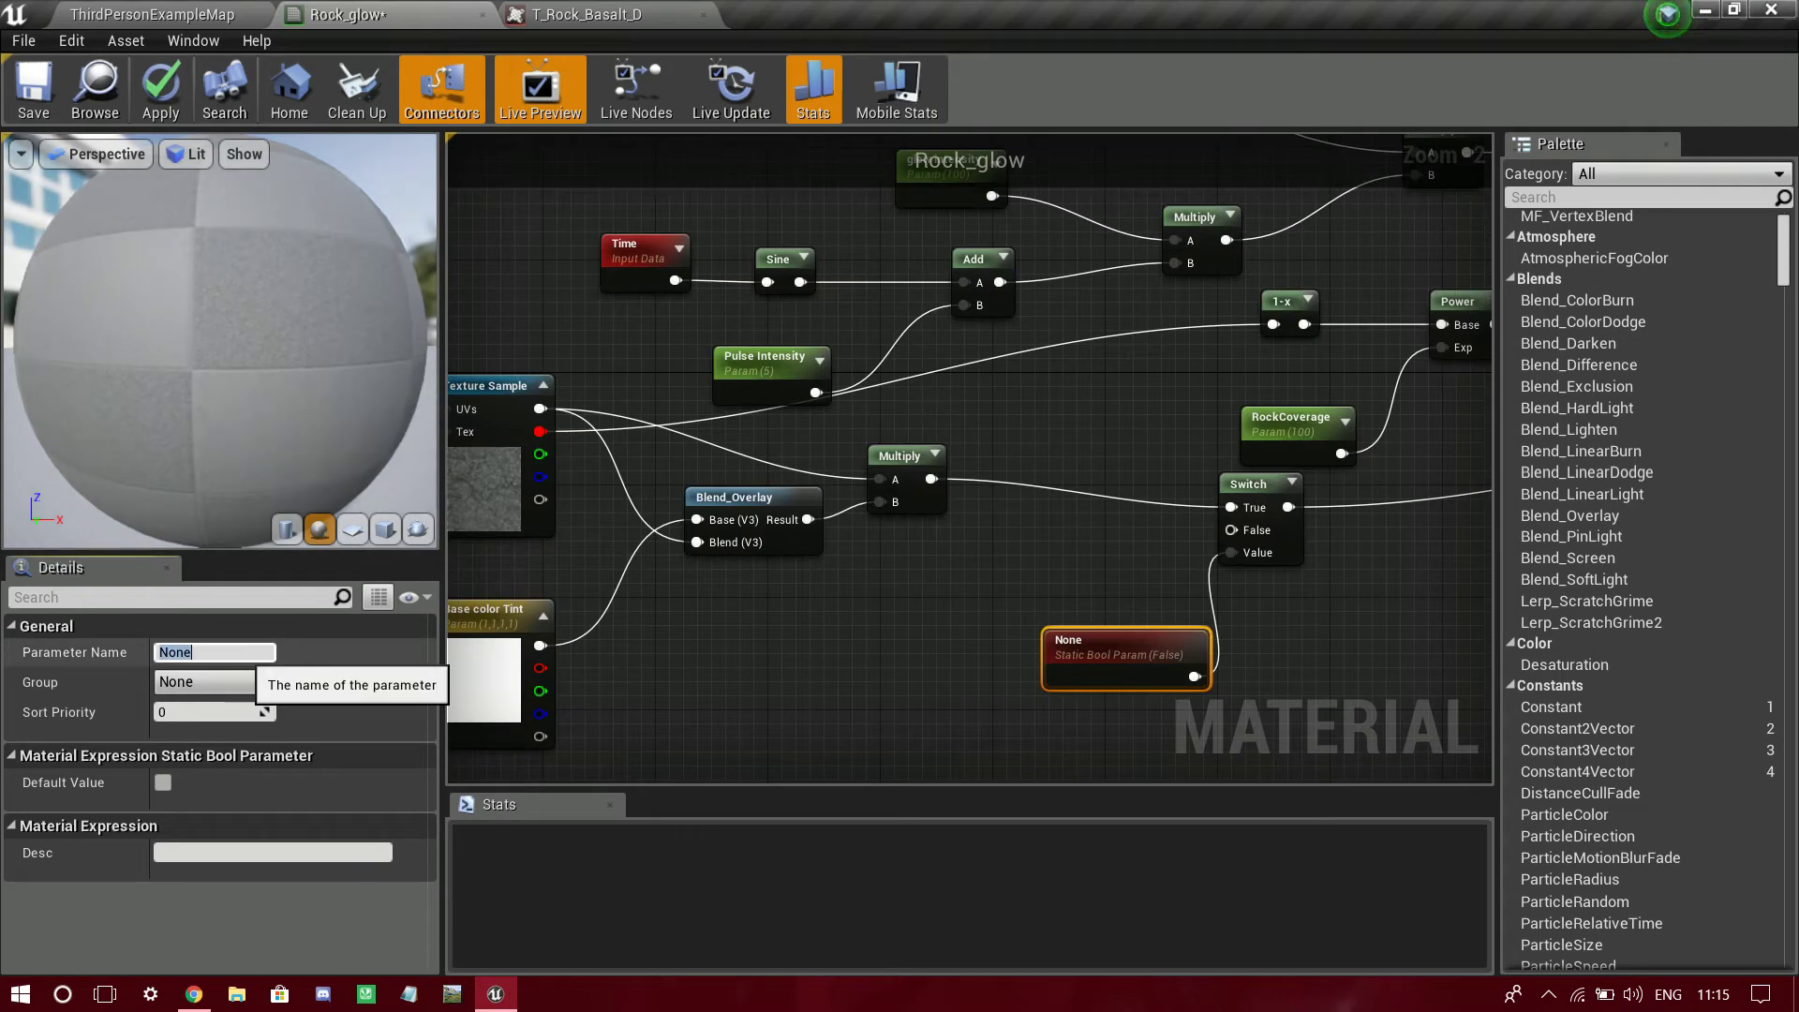
pyautogui.write('Base color')
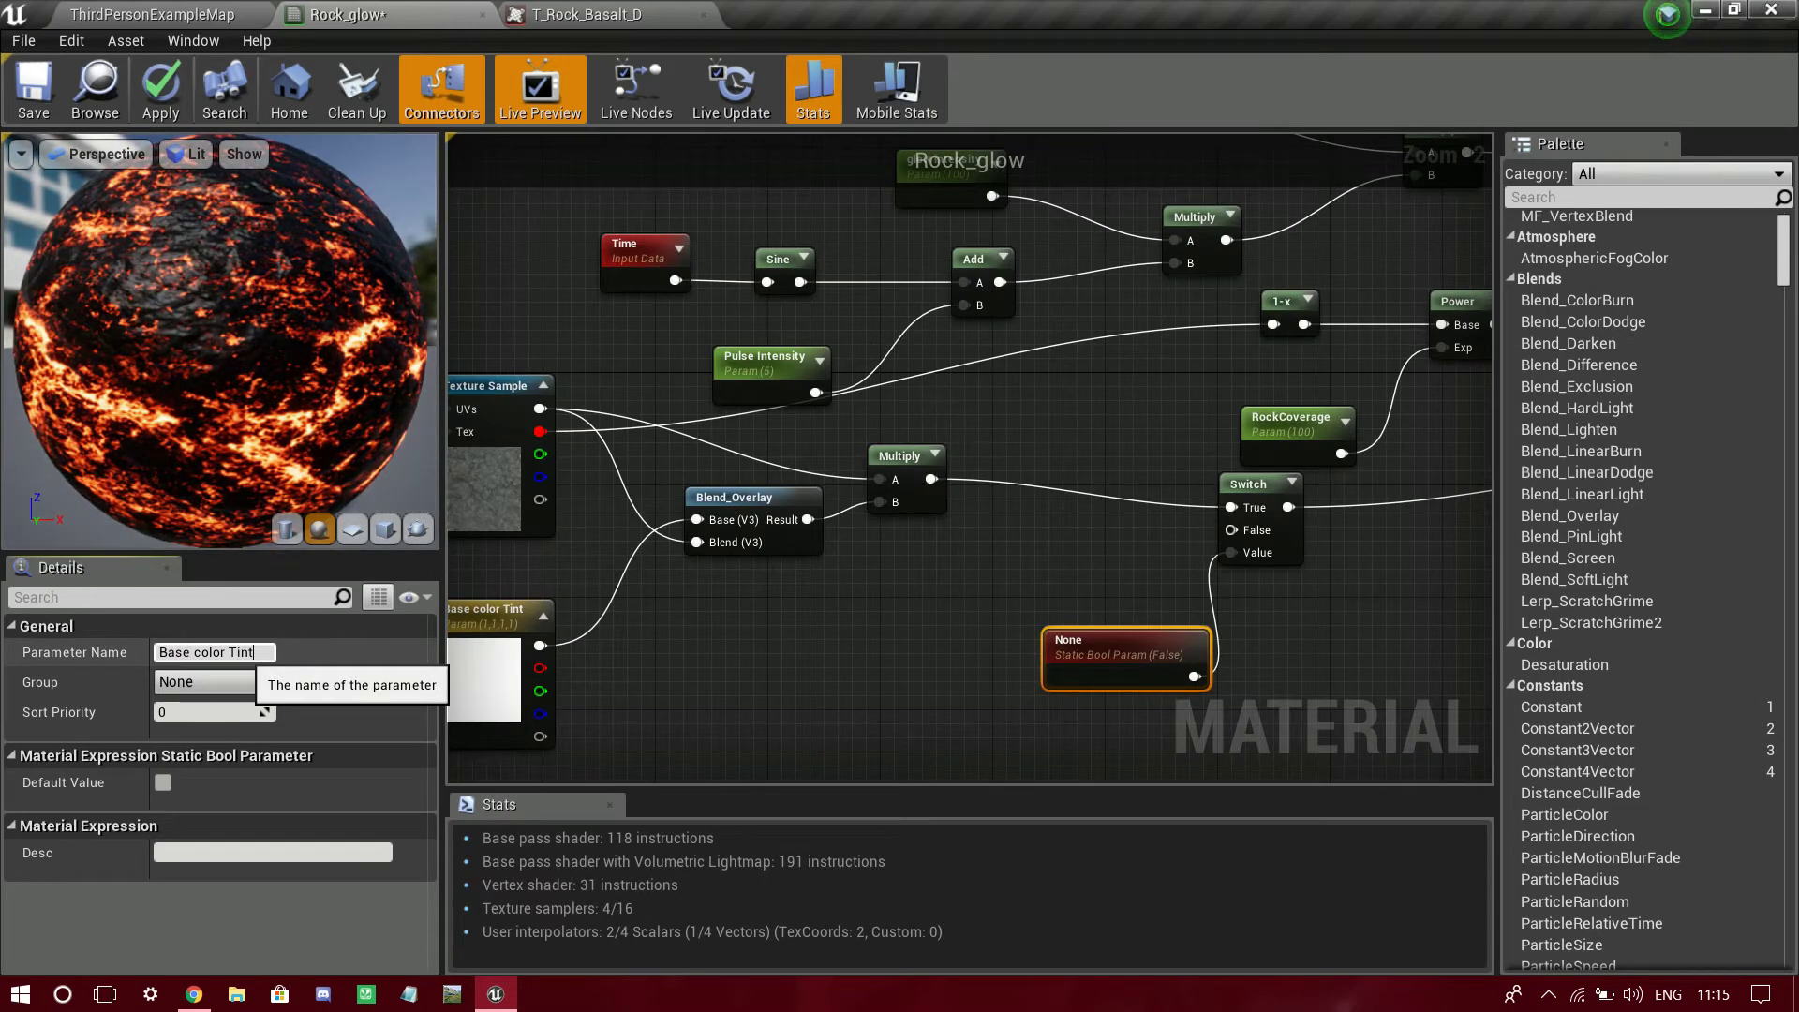
pyautogui.write(' Tint')
pyautogui.press('Return')
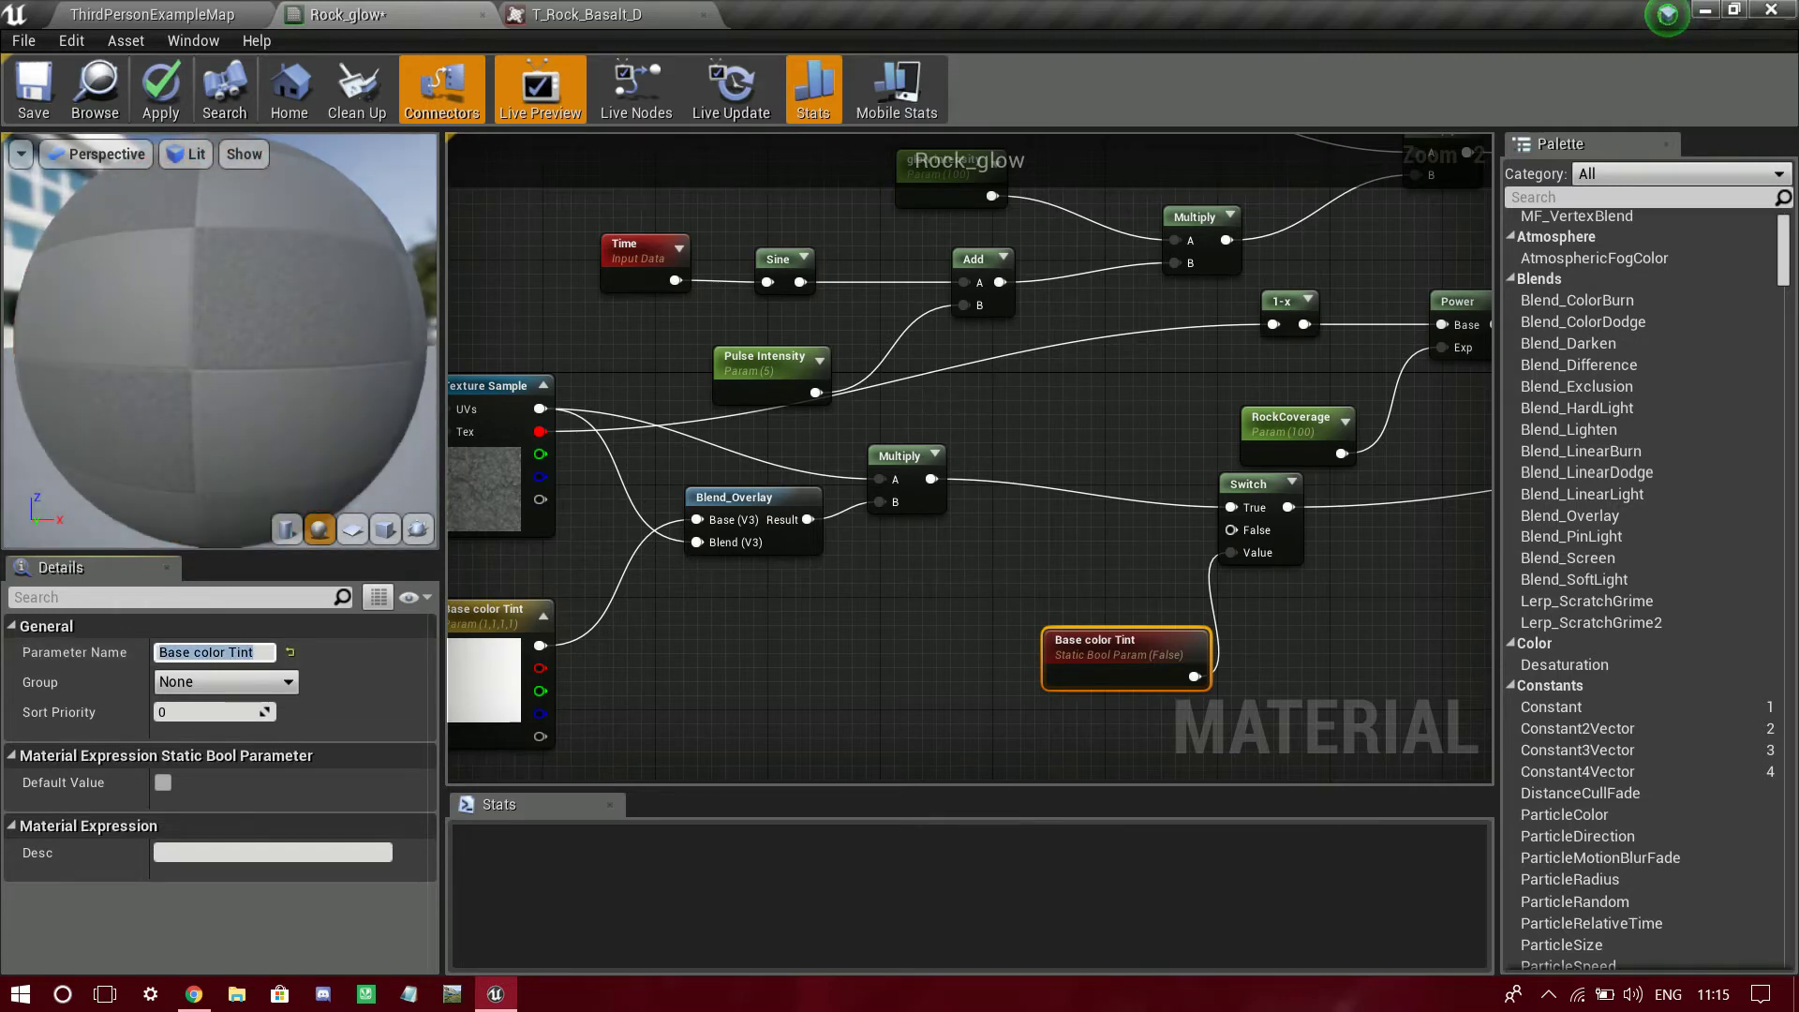
# - Move the tint Multiply and Pulse Intensity nodes slightly upward, and open Pulse Intensity's default value for editing
pyautogui.moveTo(884, 582); pyautogui.dragTo(1111, 596, button='right')
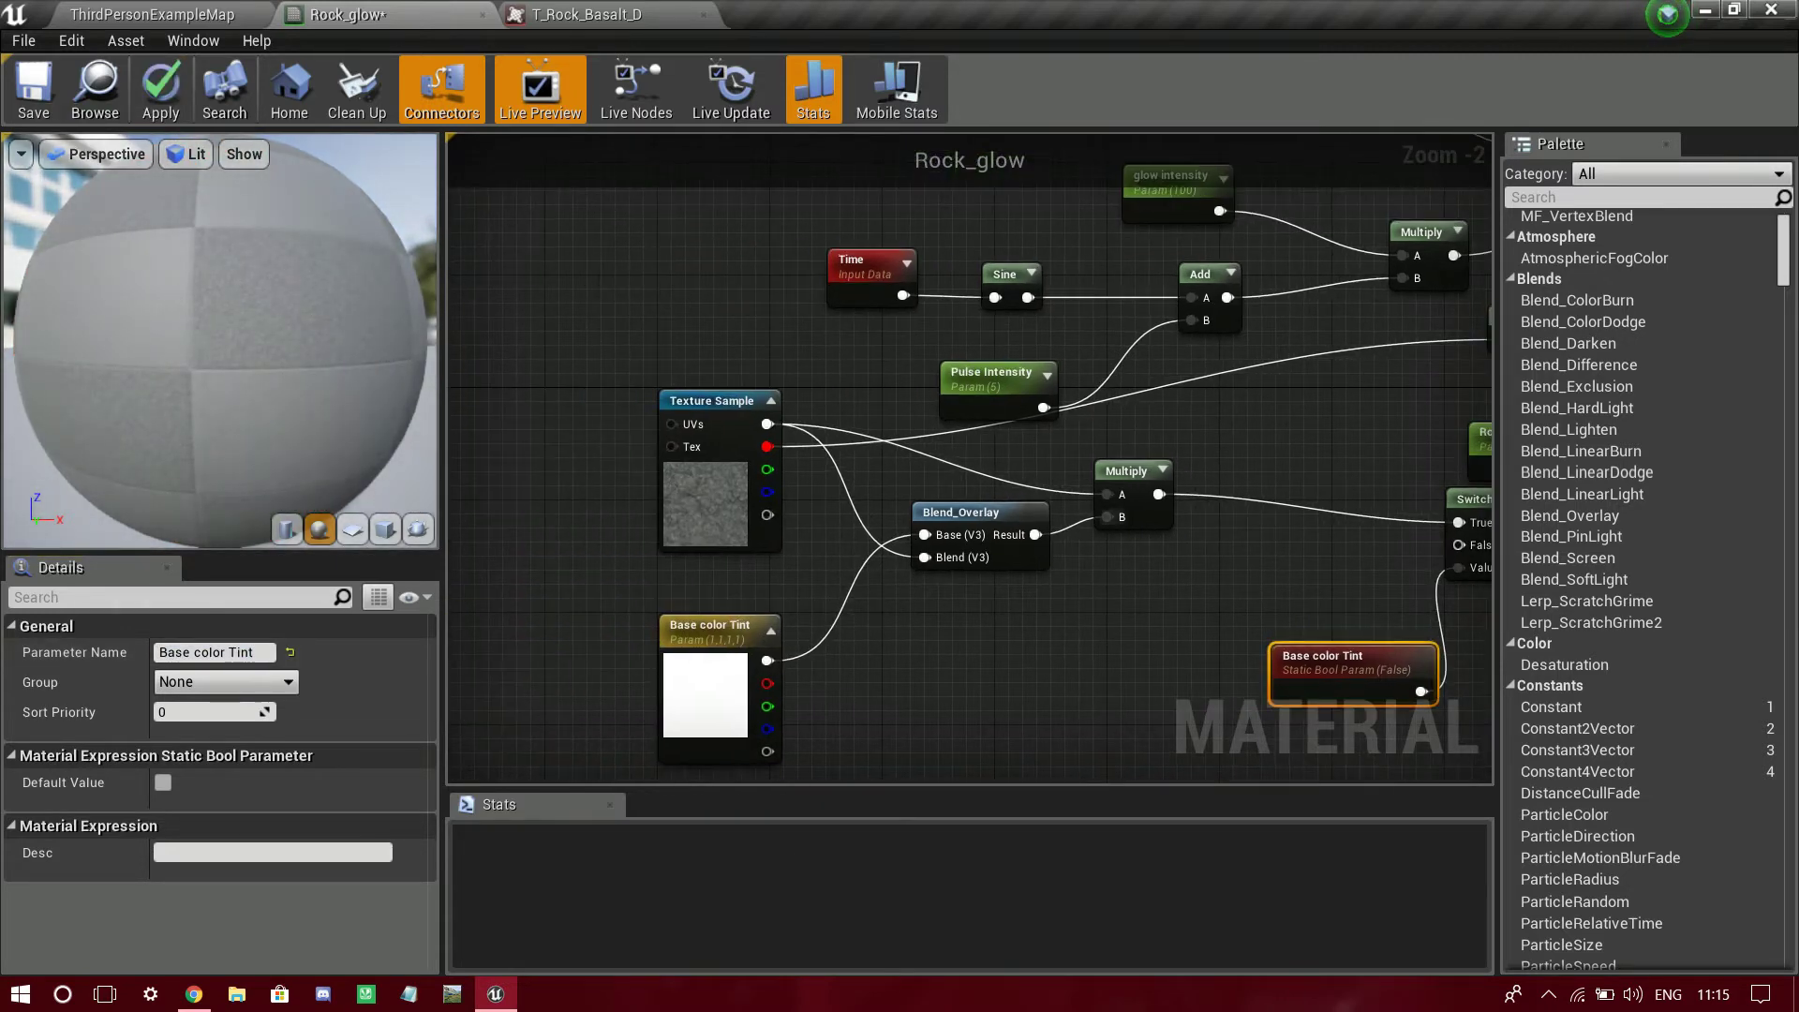
pyautogui.moveTo(1115, 476); pyautogui.dragTo(1129, 461)
pyautogui.moveTo(991, 375); pyautogui.dragTo(964, 347)
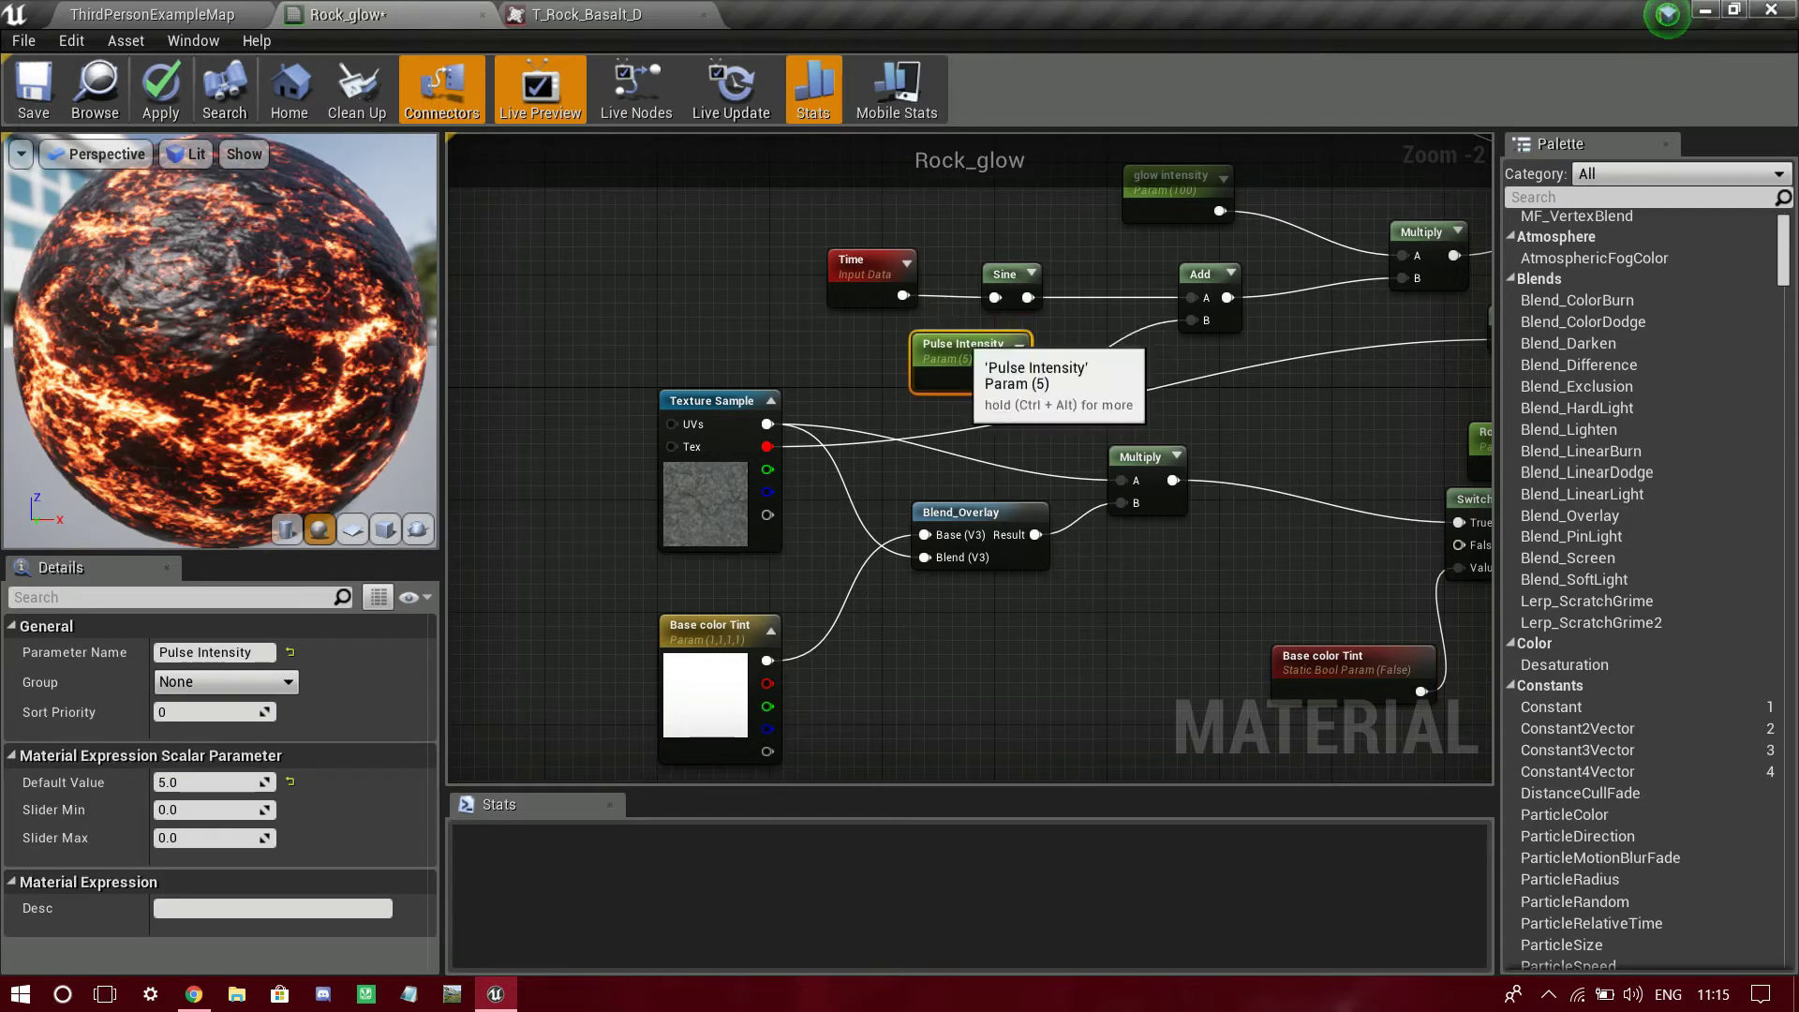
pyautogui.moveTo(1077, 590); pyautogui.dragTo(811, 568, button='right')
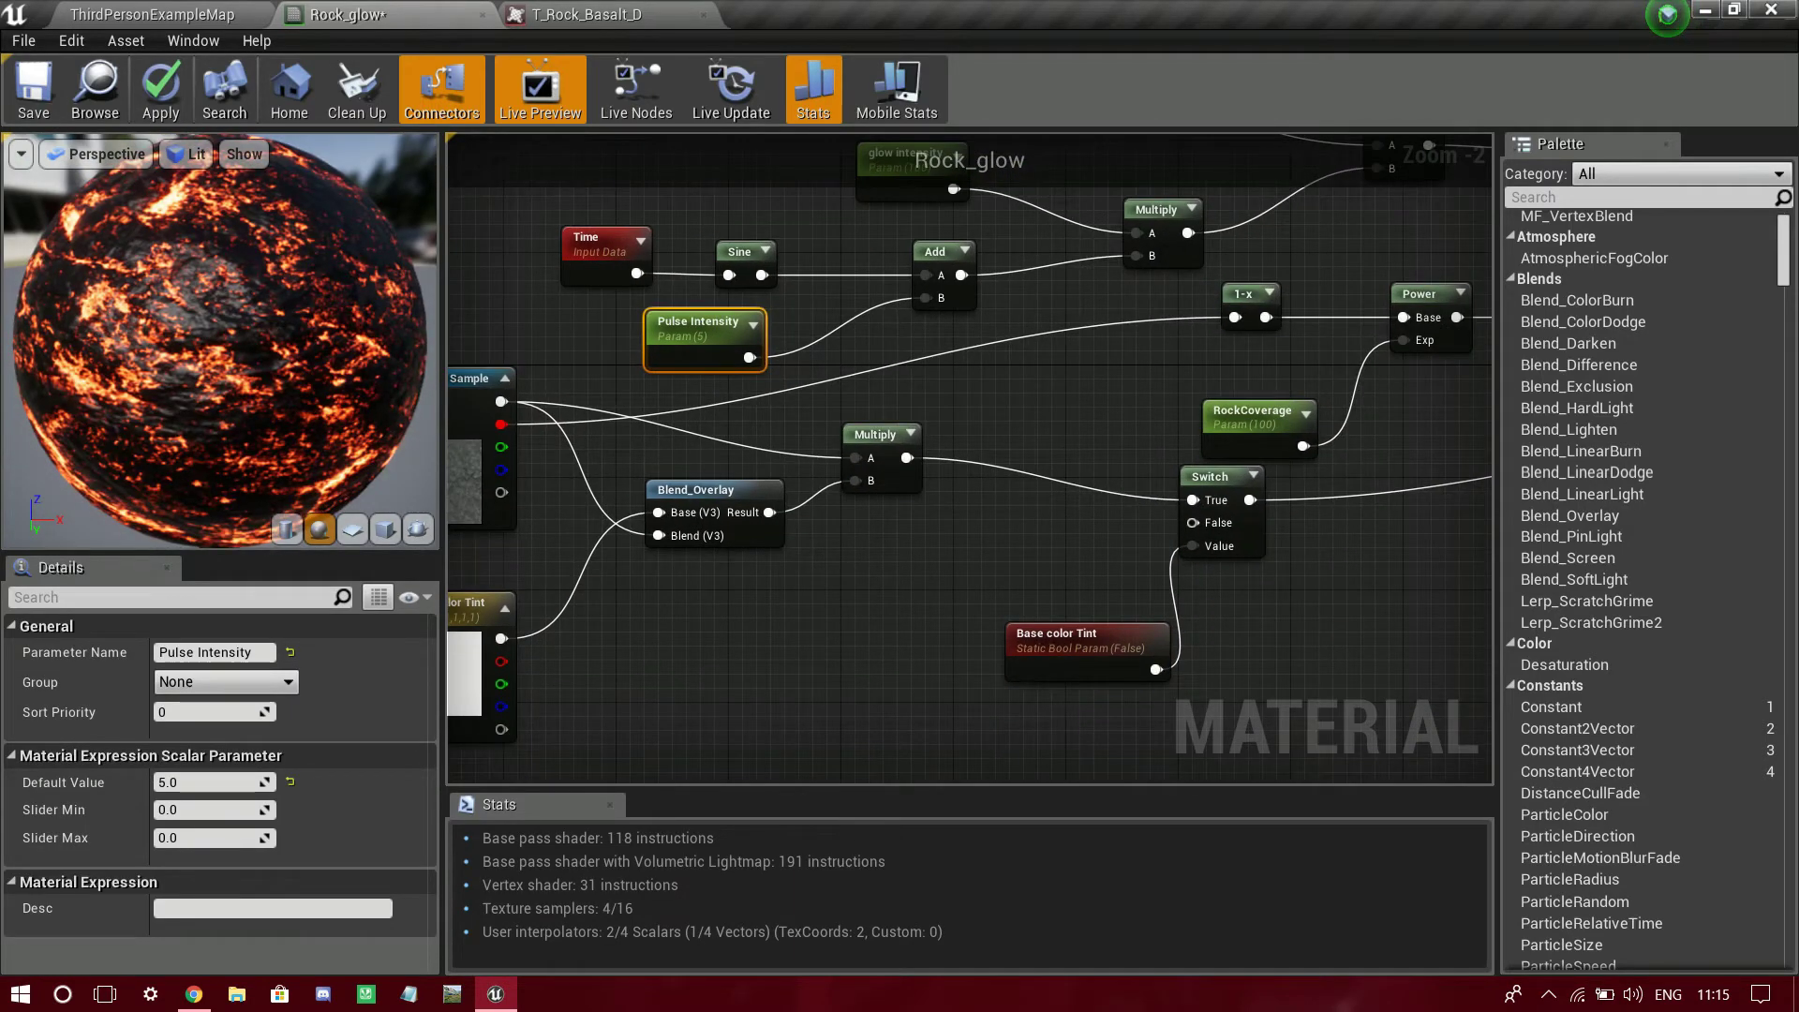
pyautogui.moveTo(911, 346); pyautogui.dragTo(849, 475, button='right')
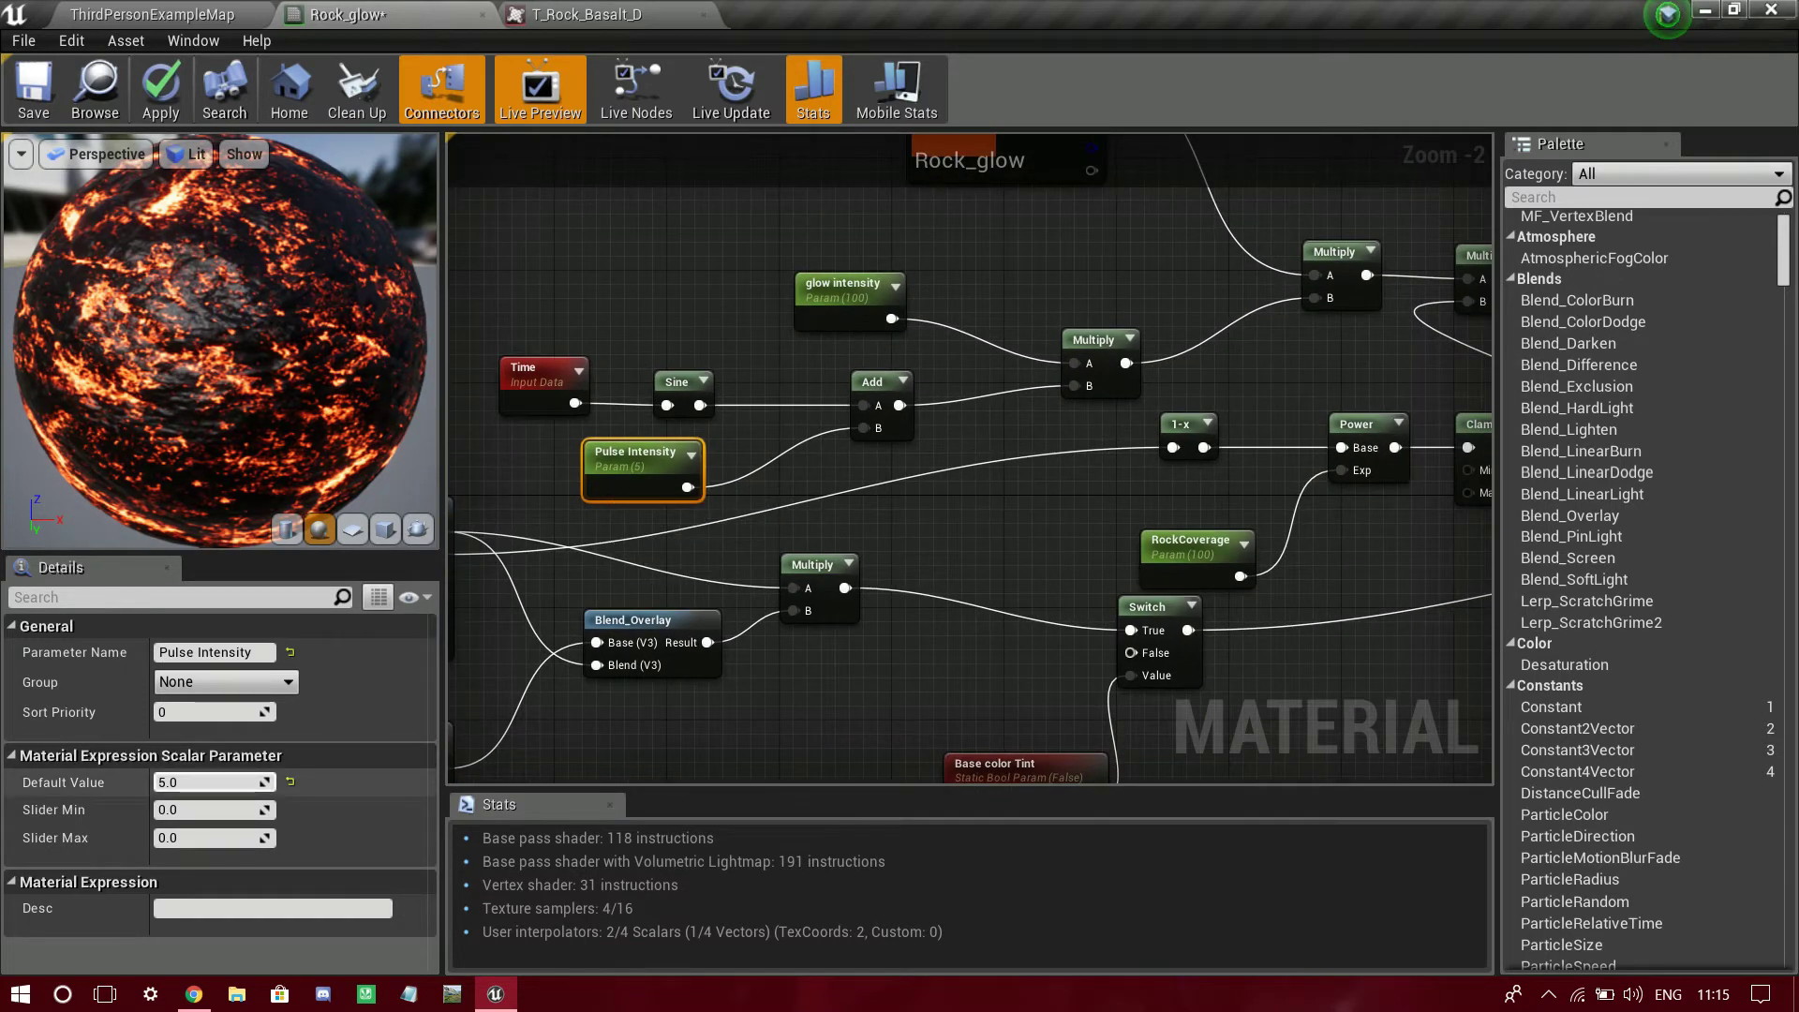
pyautogui.moveTo(215, 783); pyautogui.dragTo(173, 782)
pyautogui.click(290, 782)
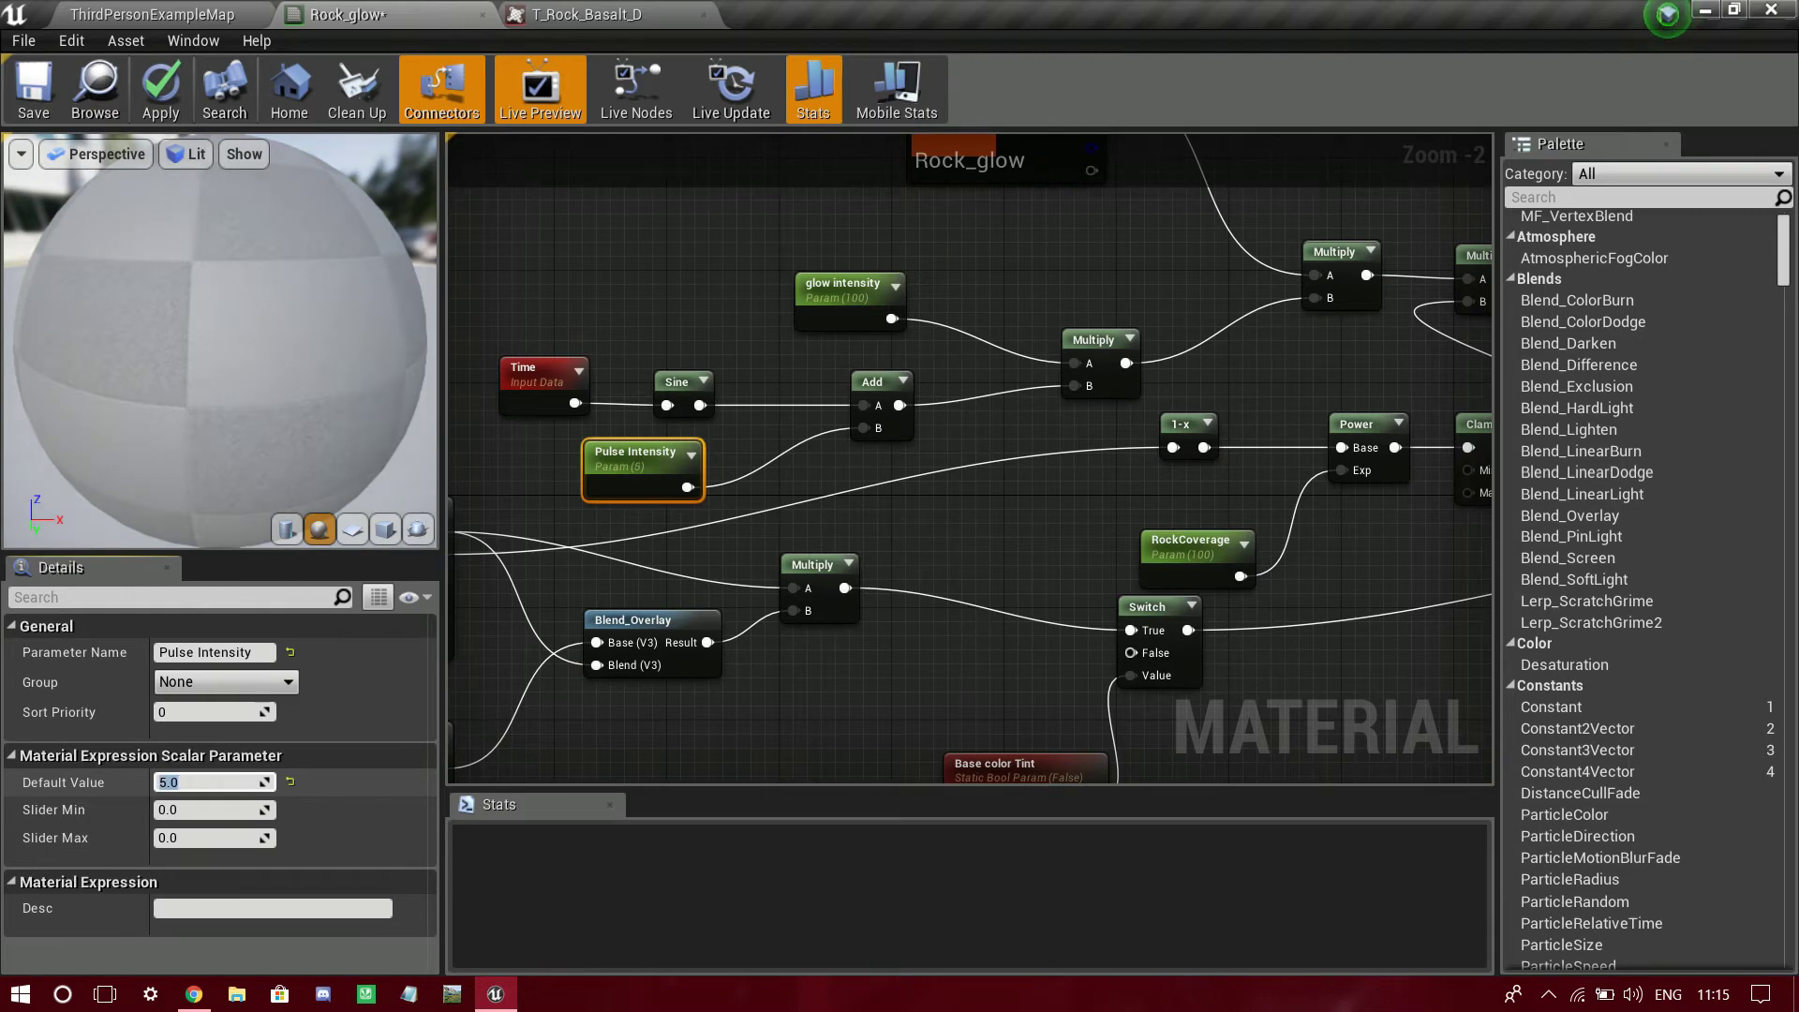
# - Shift the Clamp and Power nodes slightly left, closer to the 1-x node
pyautogui.moveTo(995, 408); pyautogui.dragTo(704, 531, button='right')
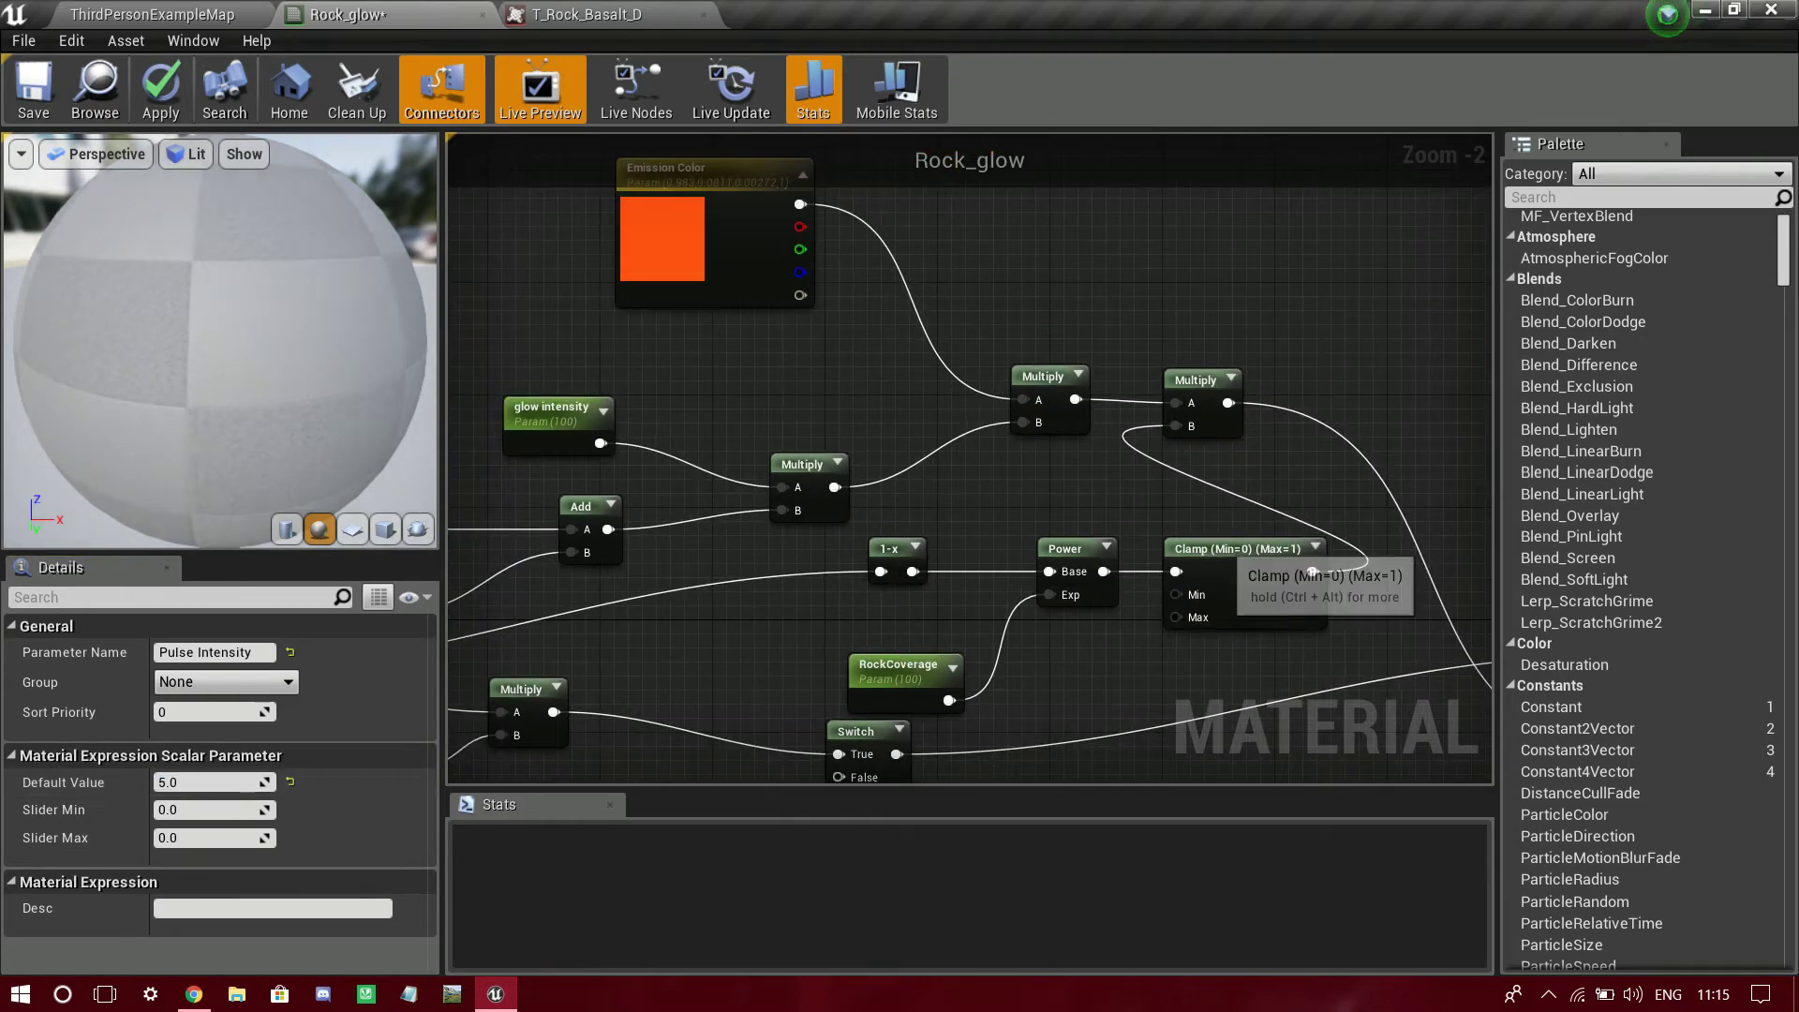
pyautogui.moveTo(1224, 552); pyautogui.dragTo(1196, 551)
pyautogui.moveTo(1069, 551); pyautogui.dragTo(1026, 551)
pyautogui.moveTo(1026, 552); pyautogui.dragTo(1237, 291, button='right')
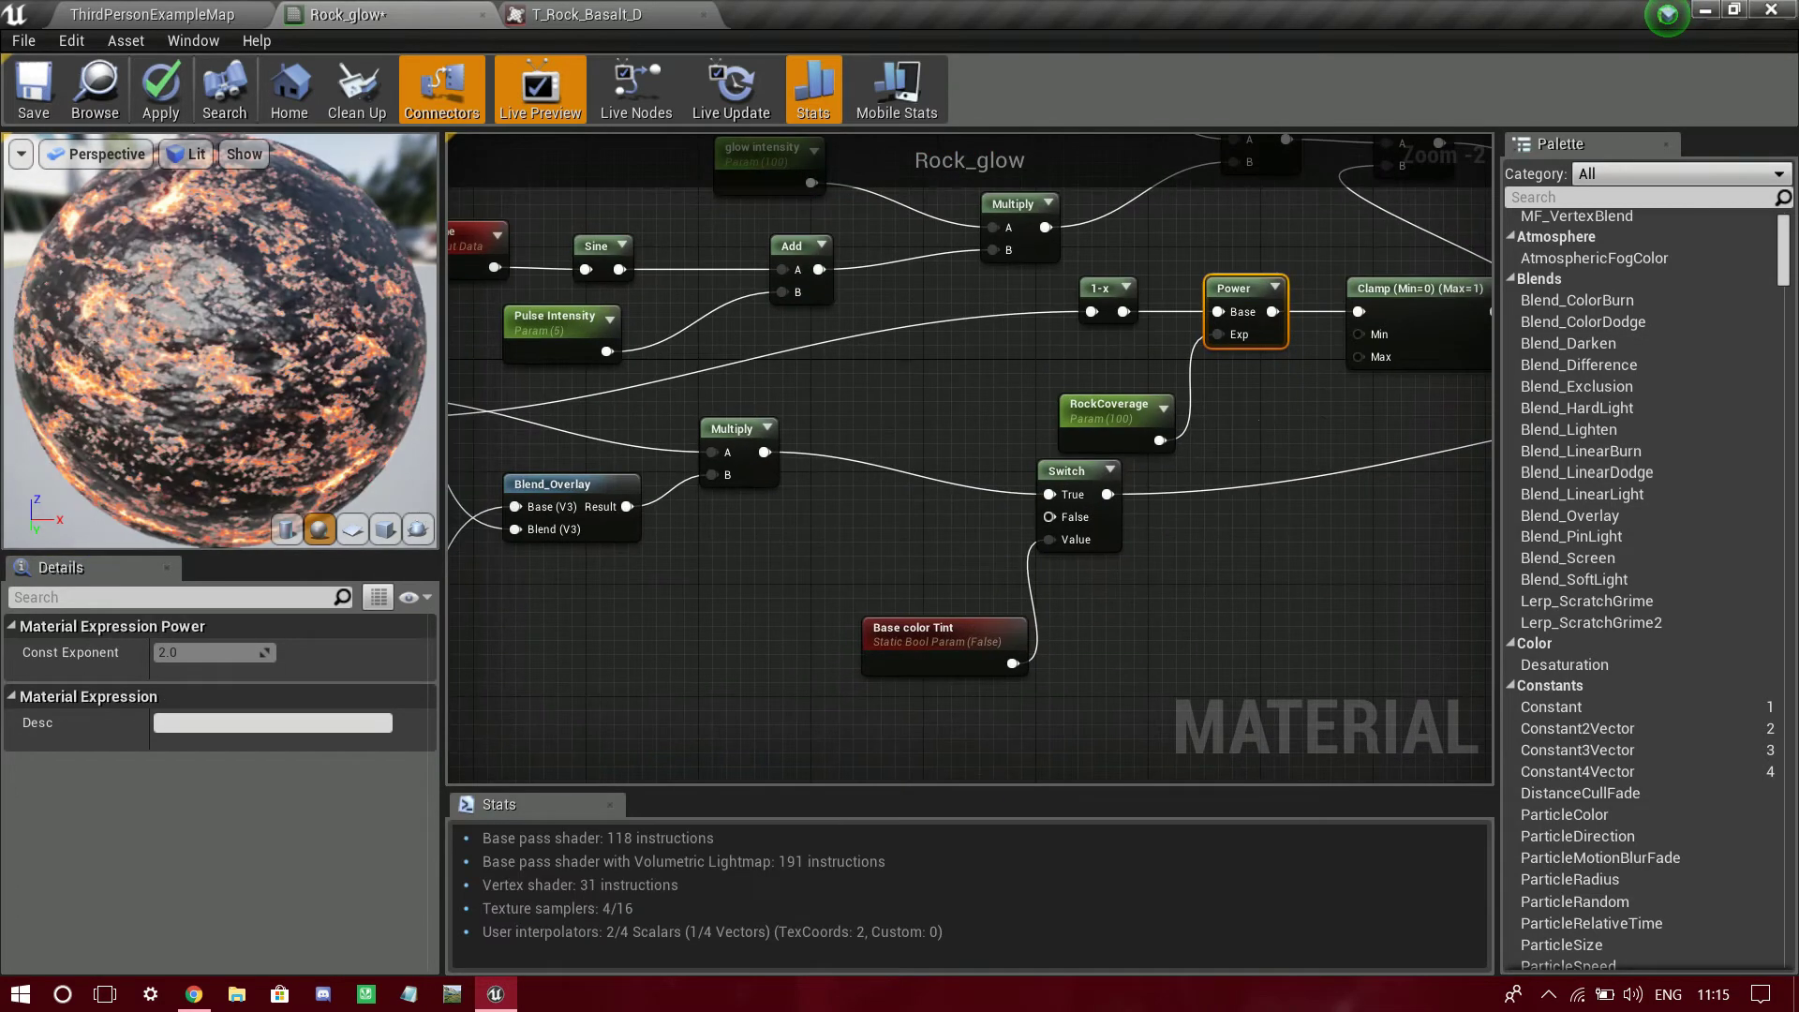
# - Examine the pulsing glow on the preview sphere from close up and far away, and look over the pulse and tint nodes
pyautogui.moveTo(220, 340); pyautogui.dragTo(220, 422, button='right')
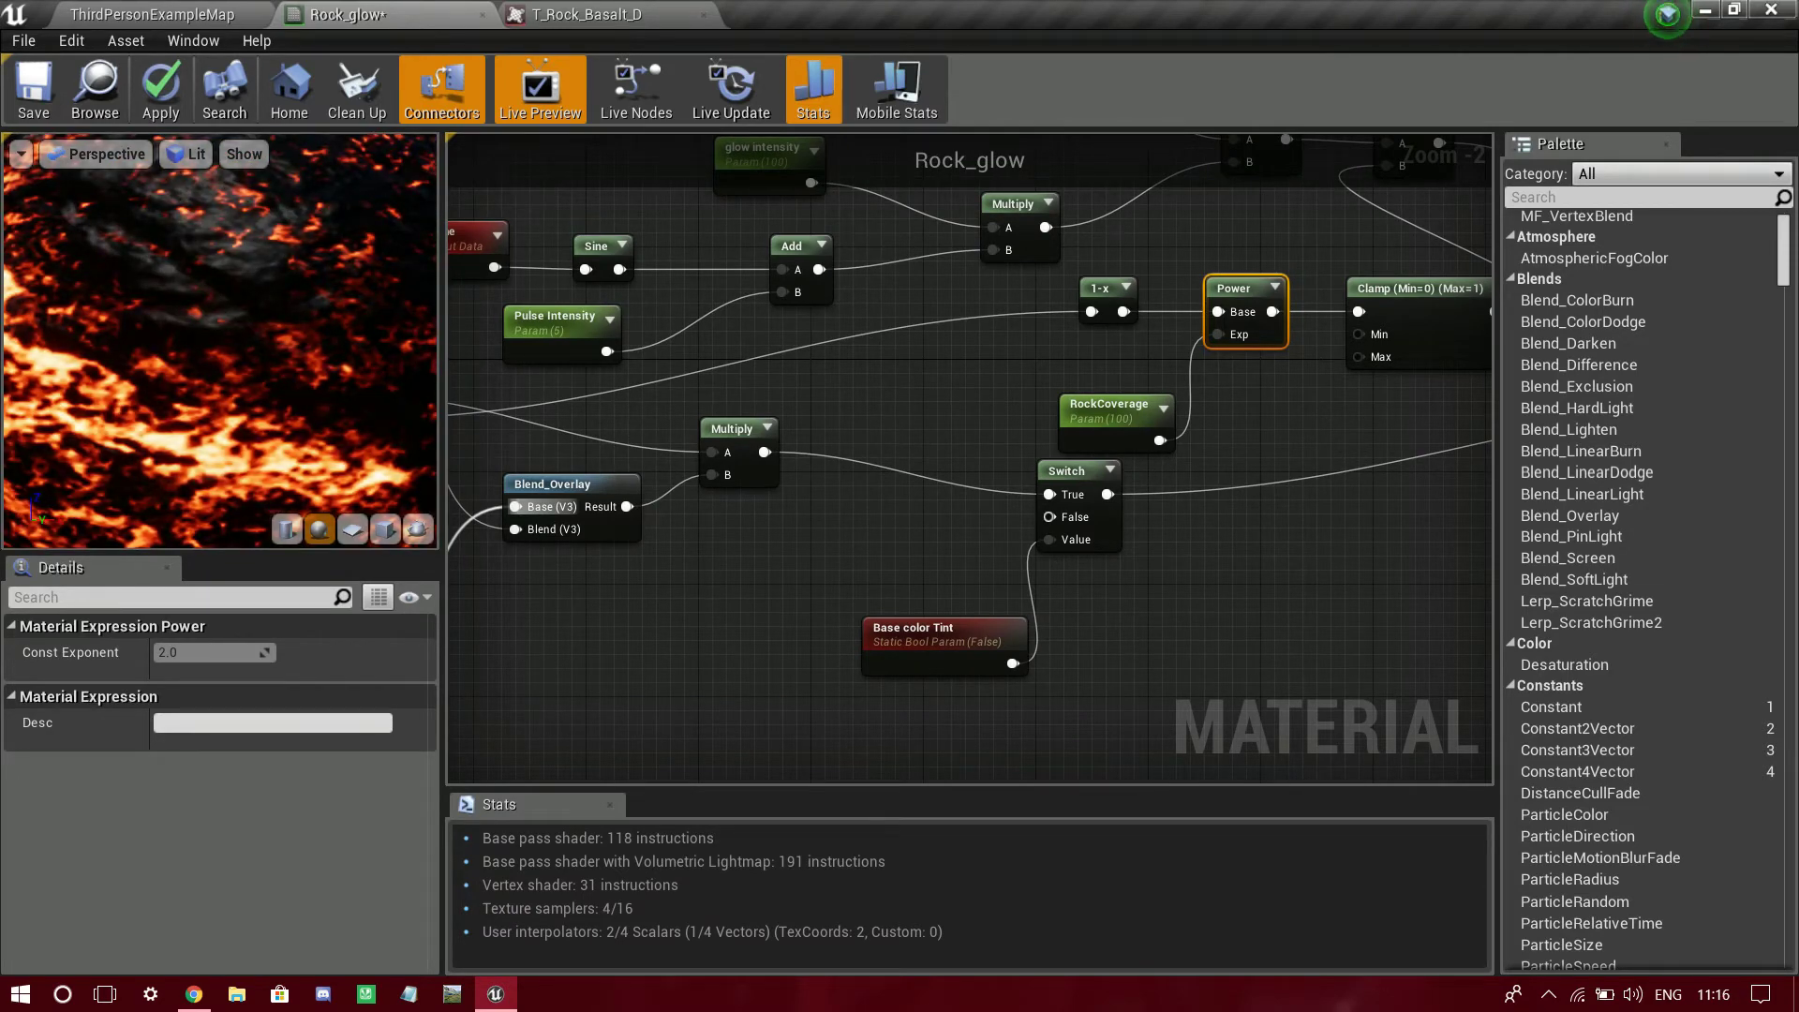
pyautogui.moveTo(1031, 469); pyautogui.dragTo(1179, 636, button='right')
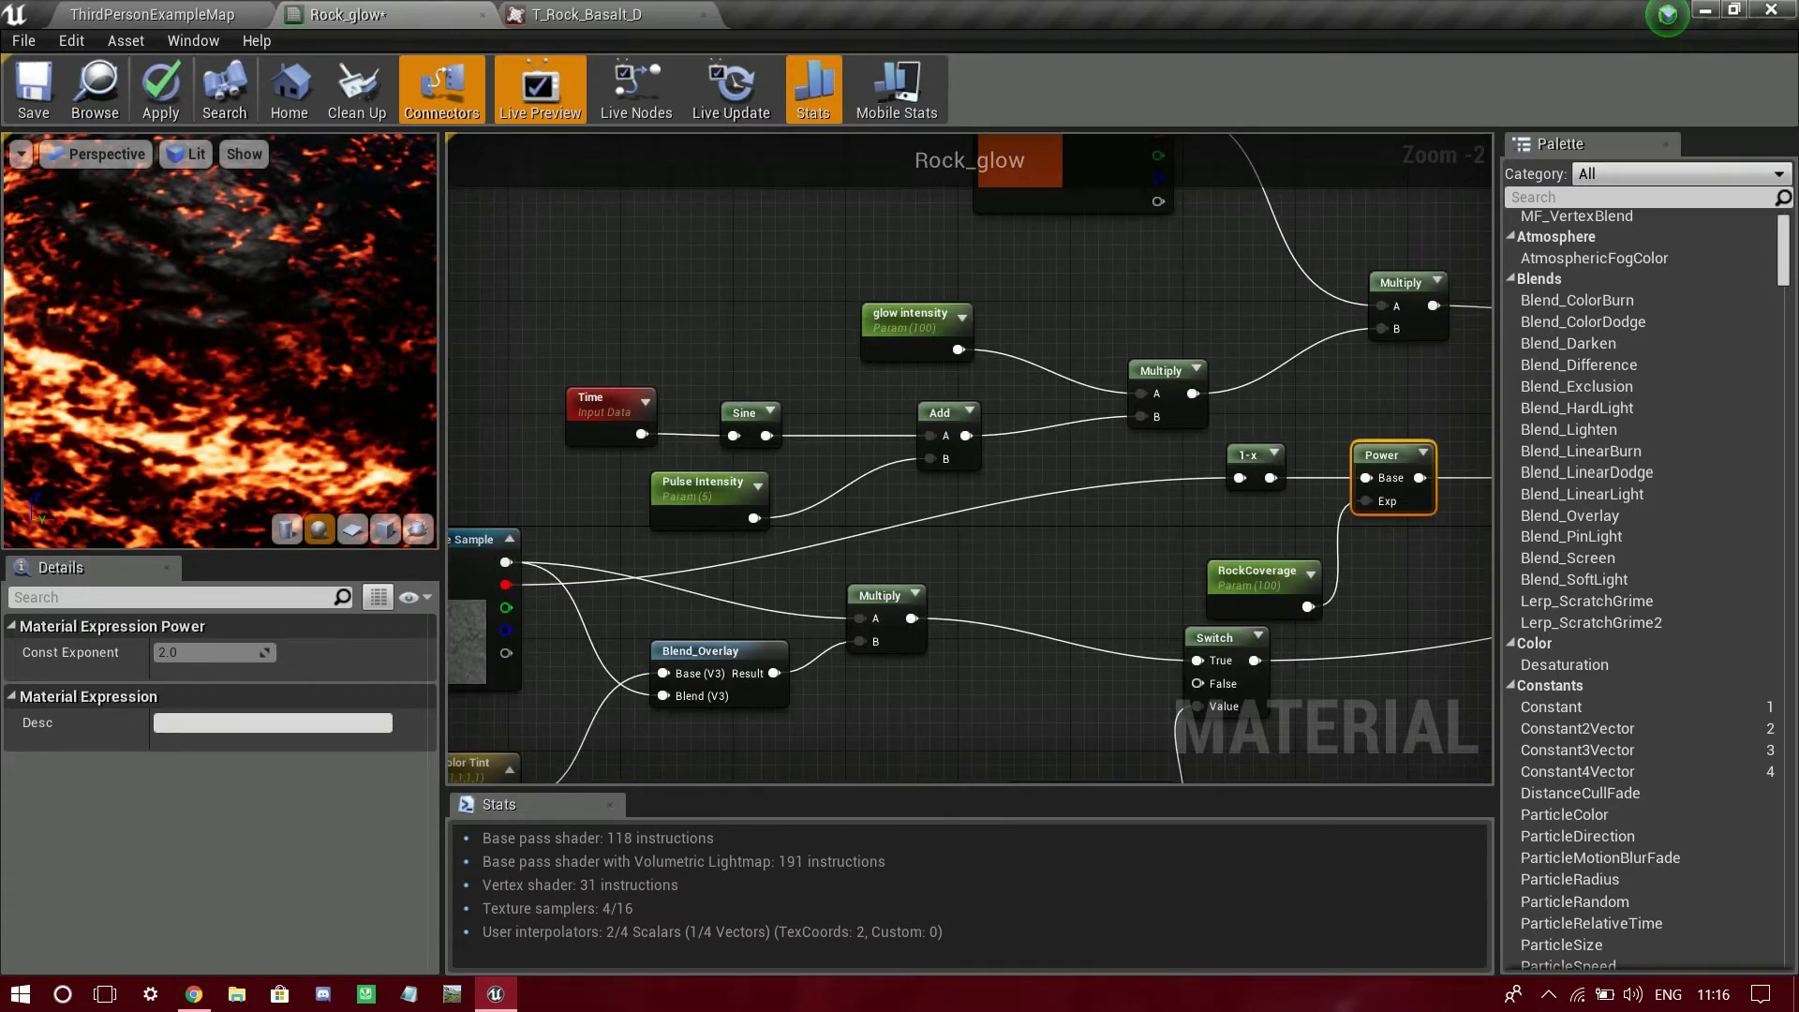
pyautogui.scroll(-5, 221, 340)
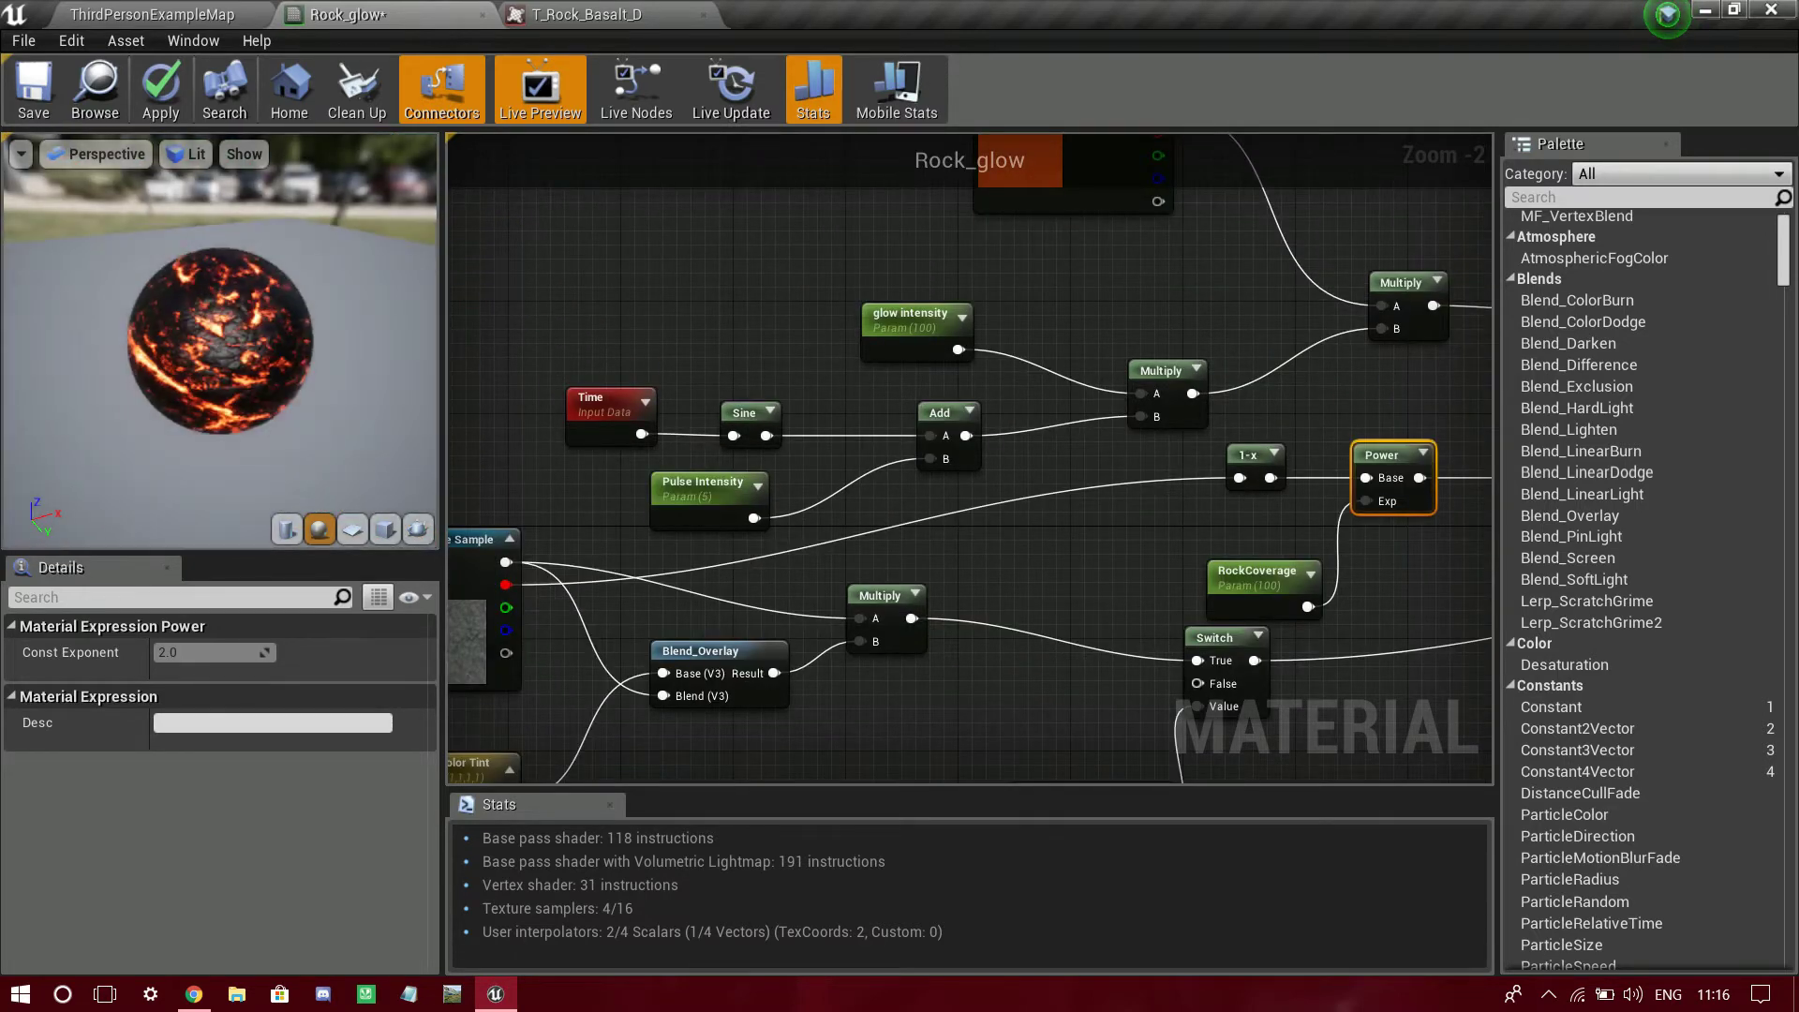
pyautogui.moveTo(935, 750); pyautogui.dragTo(980, 494, button='right')
pyautogui.moveTo(980, 666); pyautogui.dragTo(1069, 771, button='right')
pyautogui.moveTo(1057, 688)
pyautogui.mouseDown(button='right')
pyautogui.moveTo(1052, 655)
pyautogui.moveTo(1052, 679)
pyautogui.mouseUp(button='right')
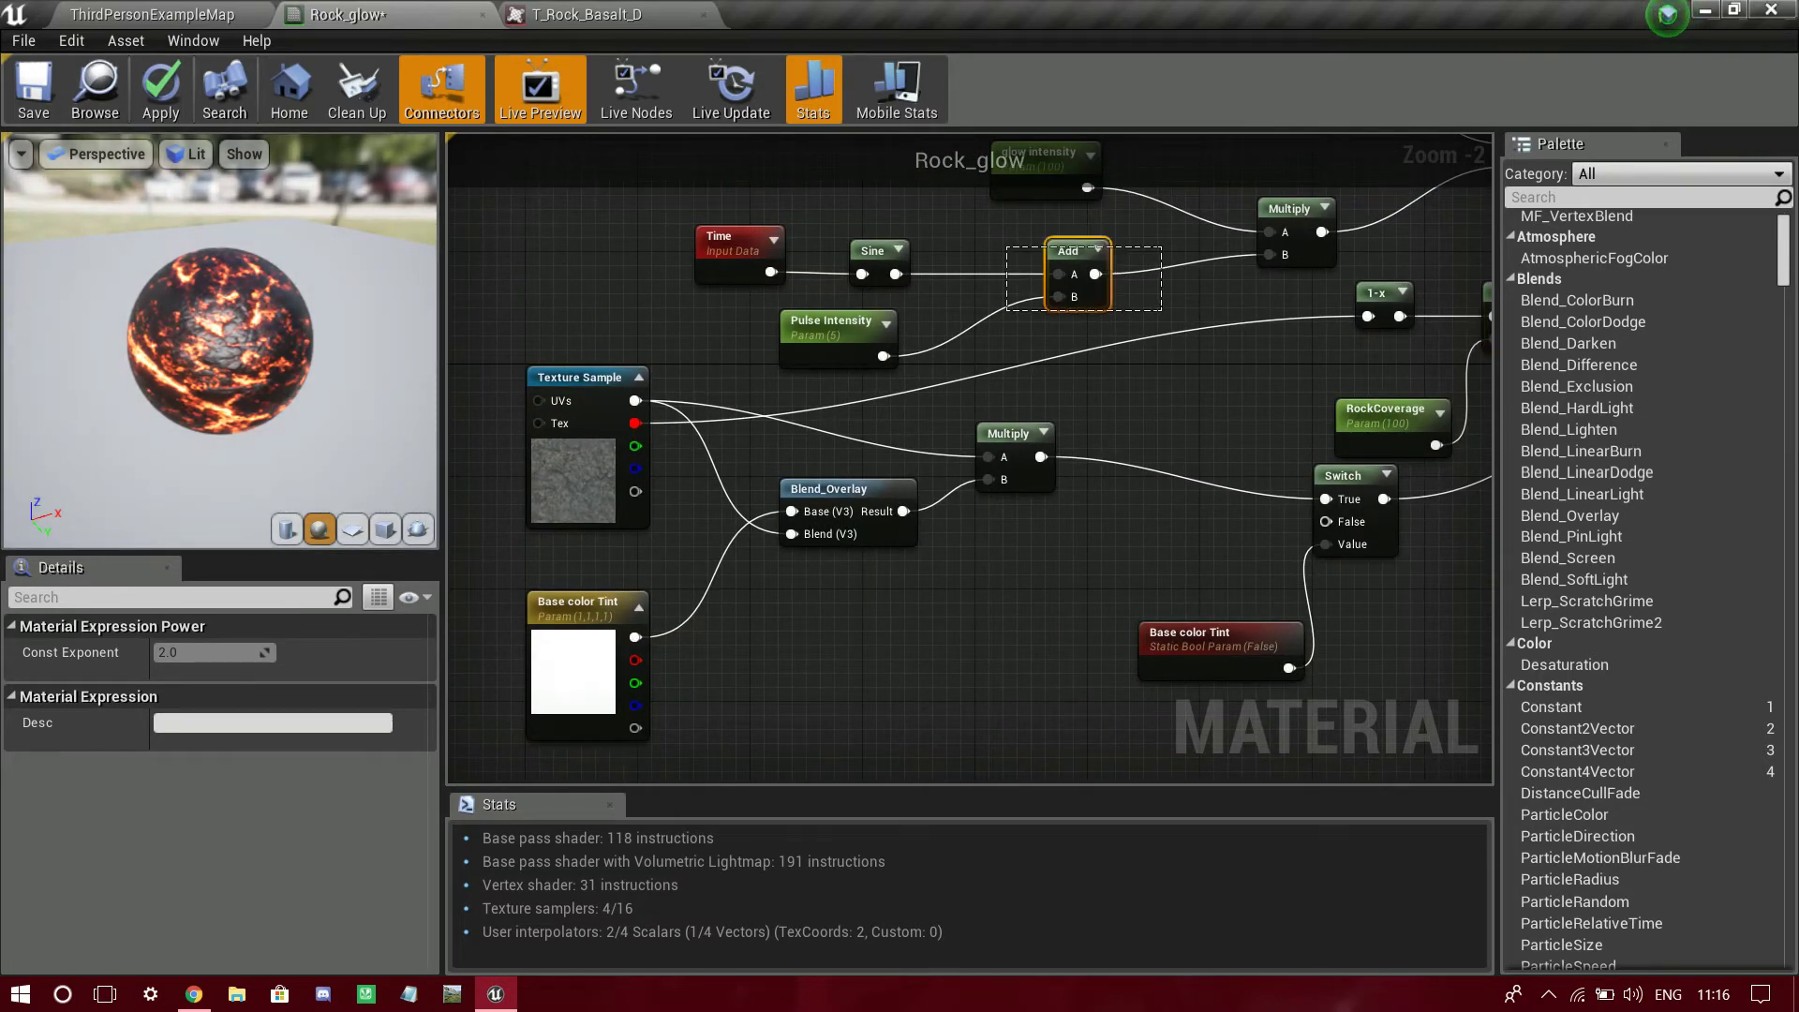
# - Try replacing the Add node with a Multiply that takes Sine in A and Pulse Intensity in B and feeds the glow intensity Multiply
pyautogui.moveTo(1163, 311); pyautogui.dragTo(1162, 312)
pyautogui.press('Delete')
pyautogui.rightClick(1078, 302)
pyautogui.write('*')
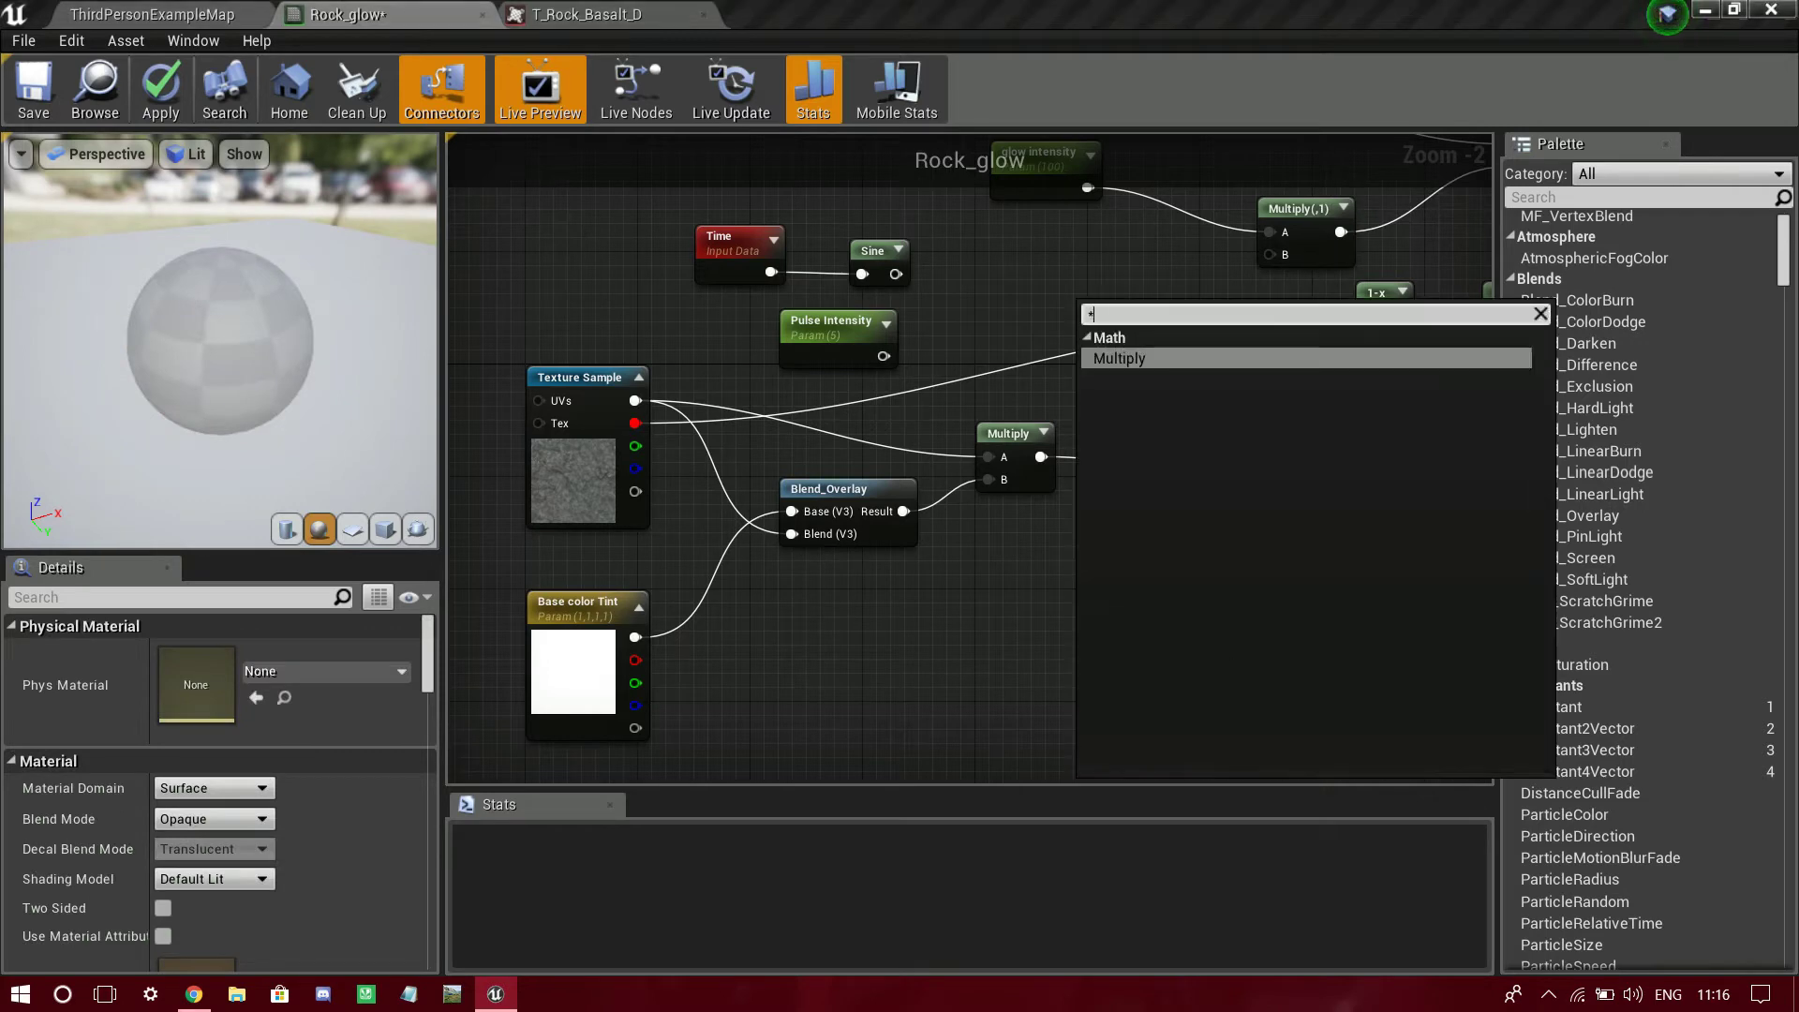
pyautogui.press('Return')
pyautogui.moveTo(1125, 311); pyautogui.dragTo(1271, 254)
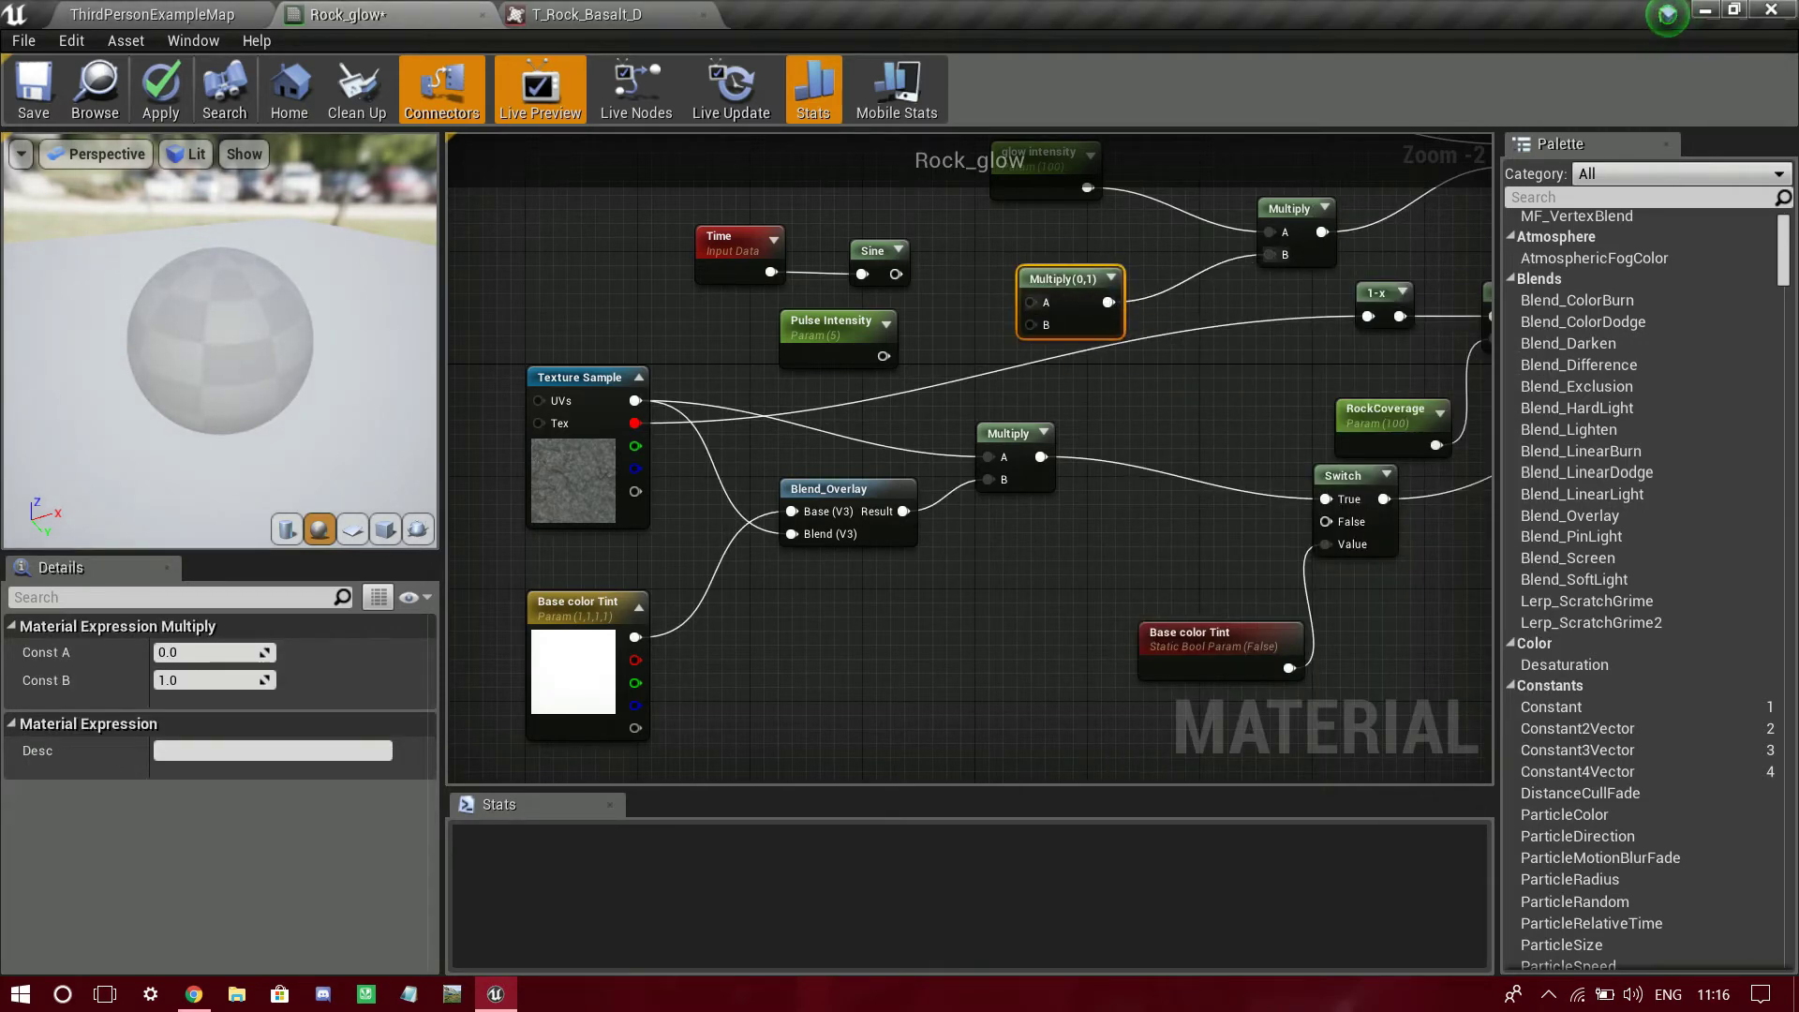
pyautogui.moveTo(1031, 324); pyautogui.dragTo(883, 356)
pyautogui.moveTo(896, 274); pyautogui.dragTo(1031, 302)
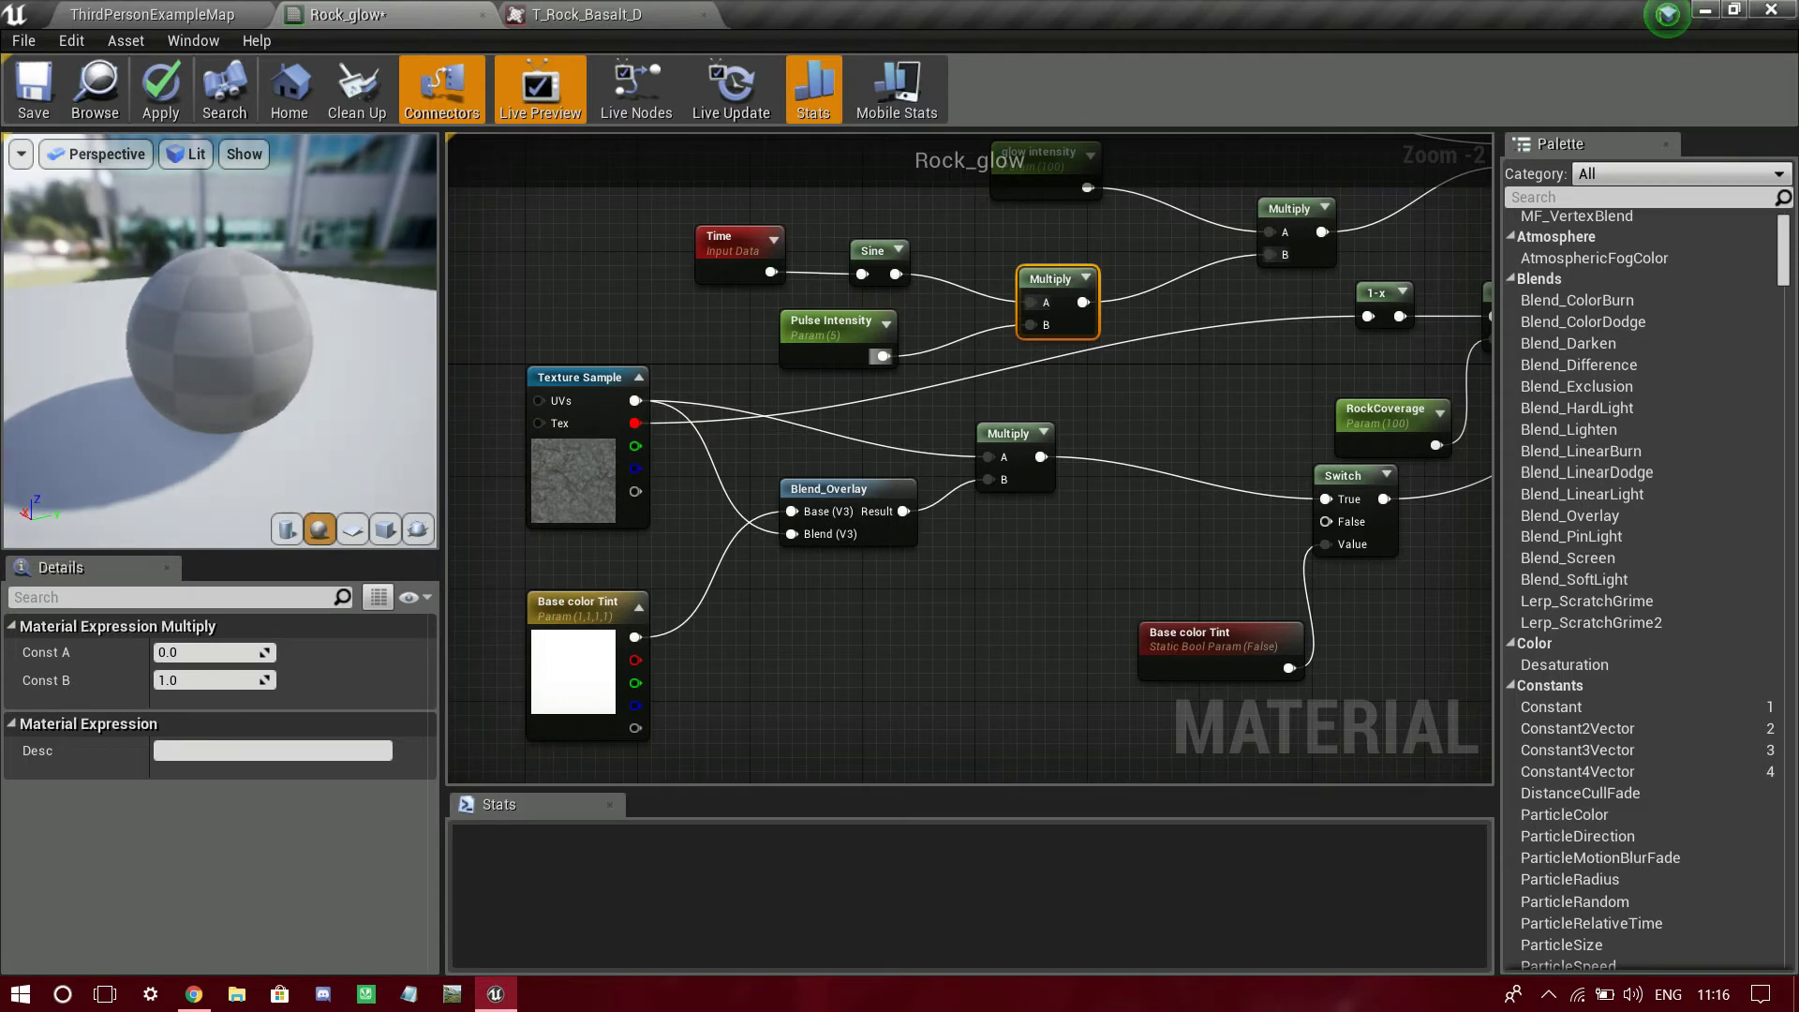
# - Inspect the pulse nodes against the preview and move the Time node down in line with the Sine node
pyautogui.moveTo(1207, 677); pyautogui.dragTo(1180, 710, button='right')
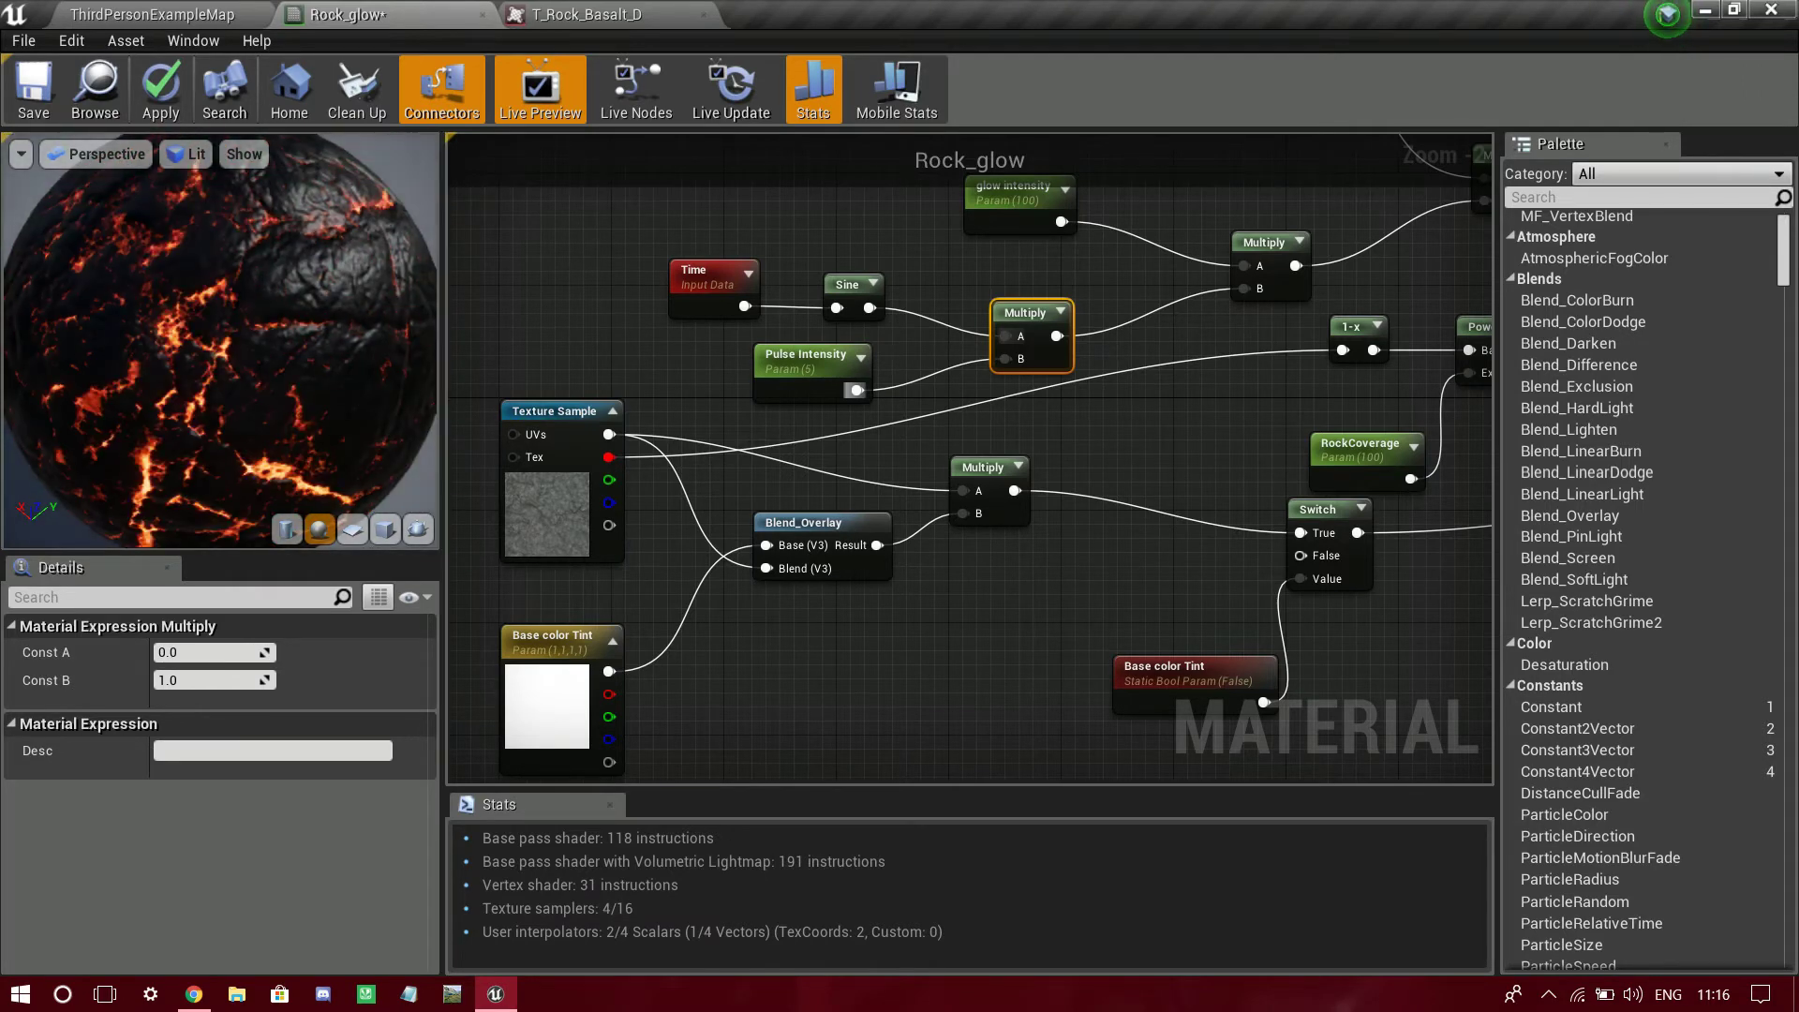
pyautogui.moveTo(664, 215); pyautogui.dragTo(981, 274)
pyautogui.moveTo(790, 248); pyautogui.dragTo(806, 286)
pyautogui.moveTo(806, 286); pyautogui.dragTo(806, 302, button='right')
pyautogui.moveTo(663, 246); pyautogui.dragTo(790, 257)
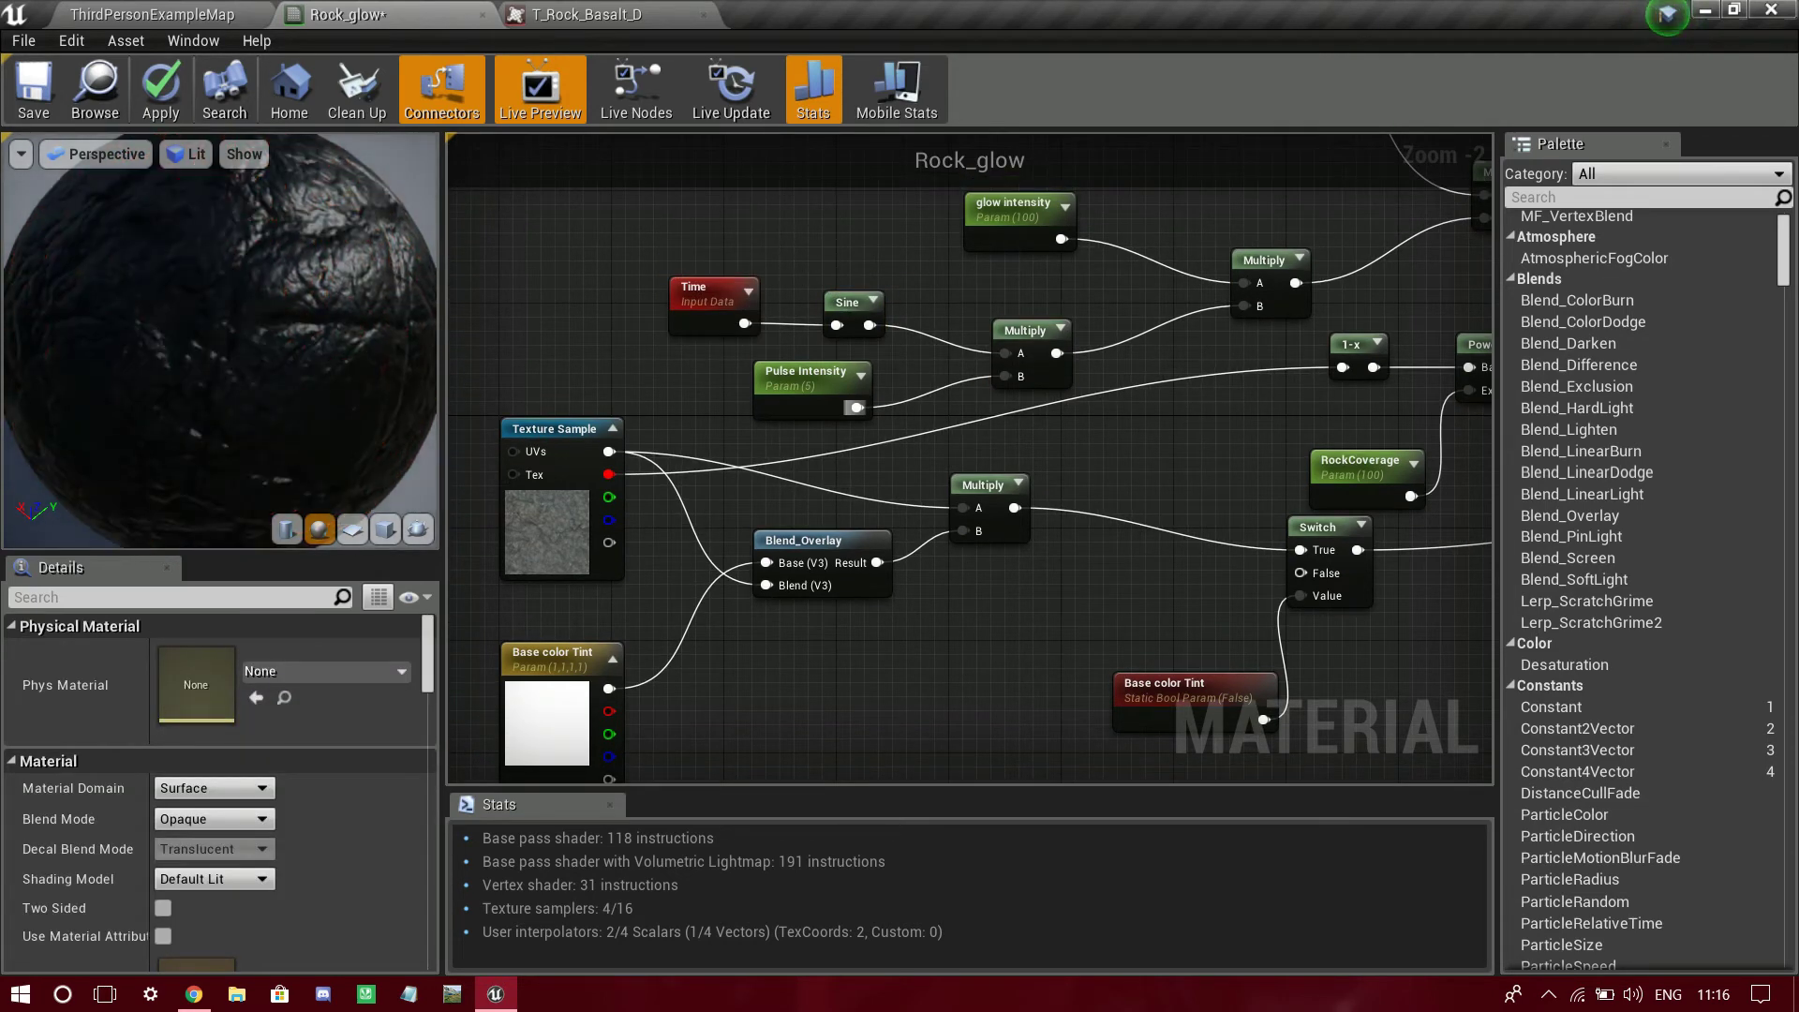
pyautogui.moveTo(891, 306); pyautogui.dragTo(891, 305)
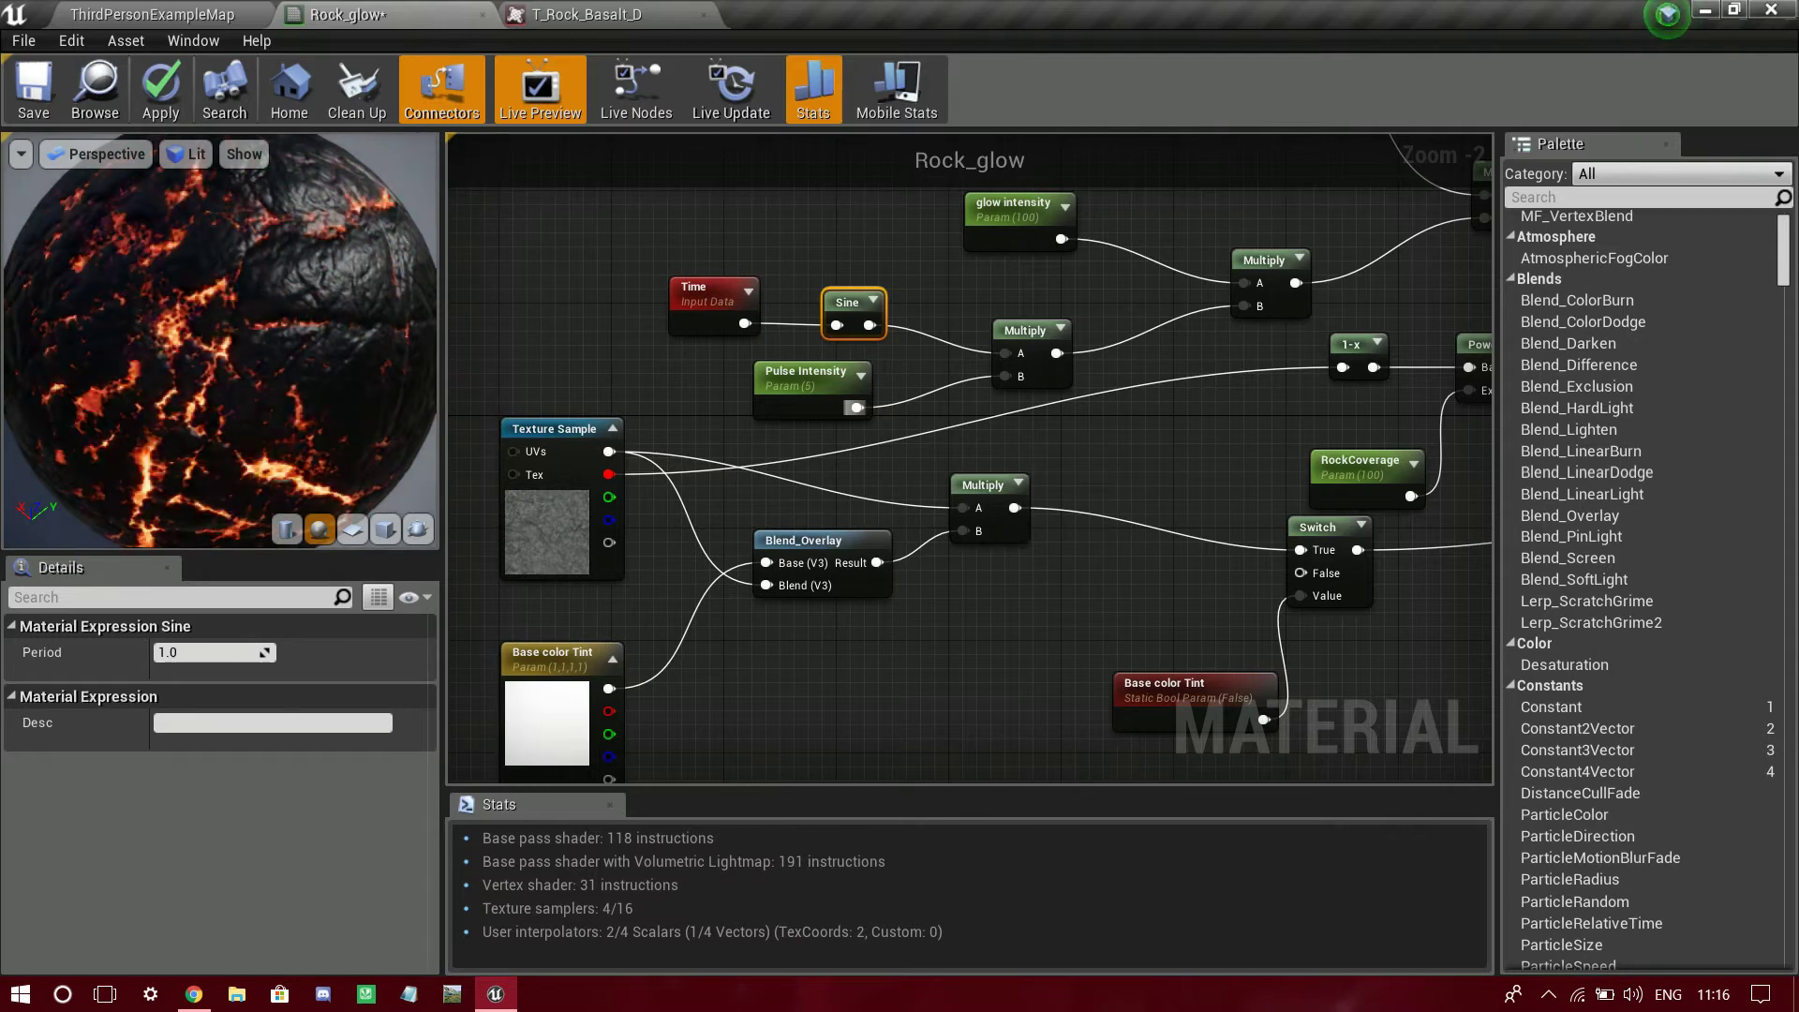
pyautogui.moveTo(708, 290)
pyautogui.mouseDown()
pyautogui.moveTo(750, 310)
pyautogui.moveTo(690, 303)
pyautogui.mouseUp()
# - Replace the pulse Multiply with an Add taking Sine in A and Pulse Intensity in B, feed the glow intensity Multiply, and apply the changes
pyautogui.click(1026, 342)
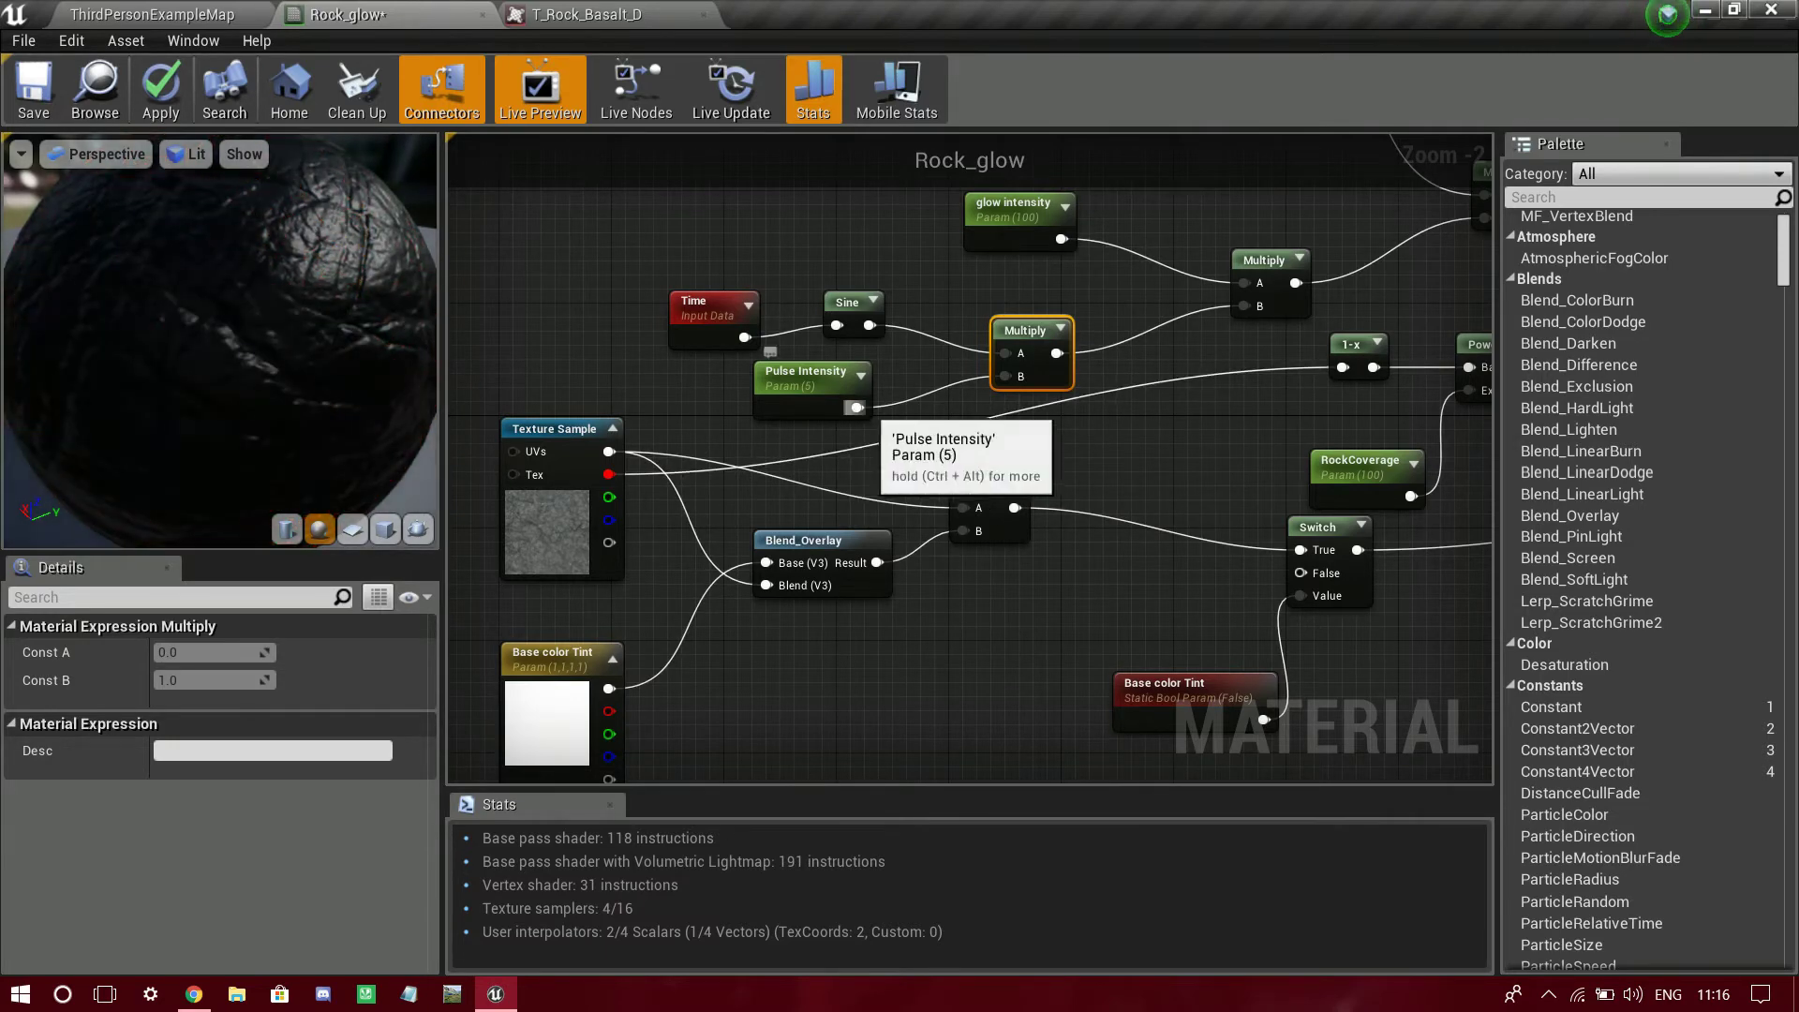
pyautogui.press('Delete')
pyautogui.moveTo(857, 408); pyautogui.dragTo(1019, 348)
pyautogui.write('add')
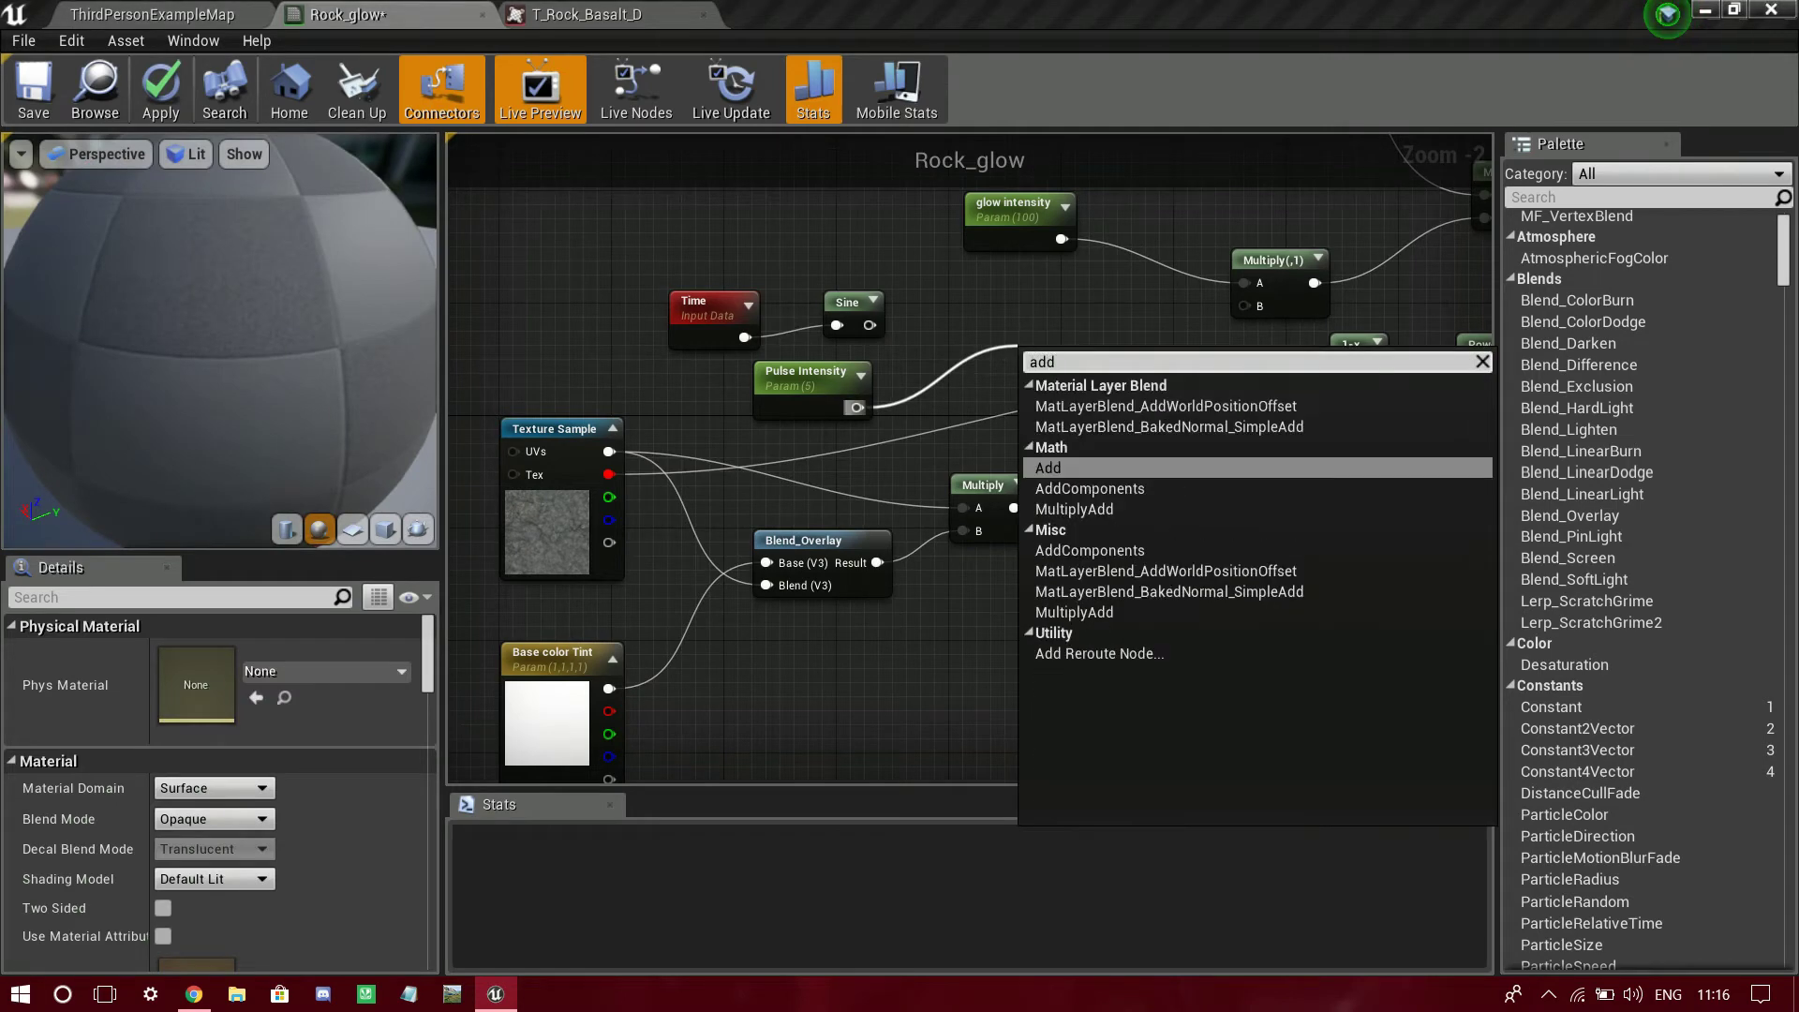
pyautogui.press('Return')
pyautogui.moveTo(1055, 359); pyautogui.dragTo(1244, 306)
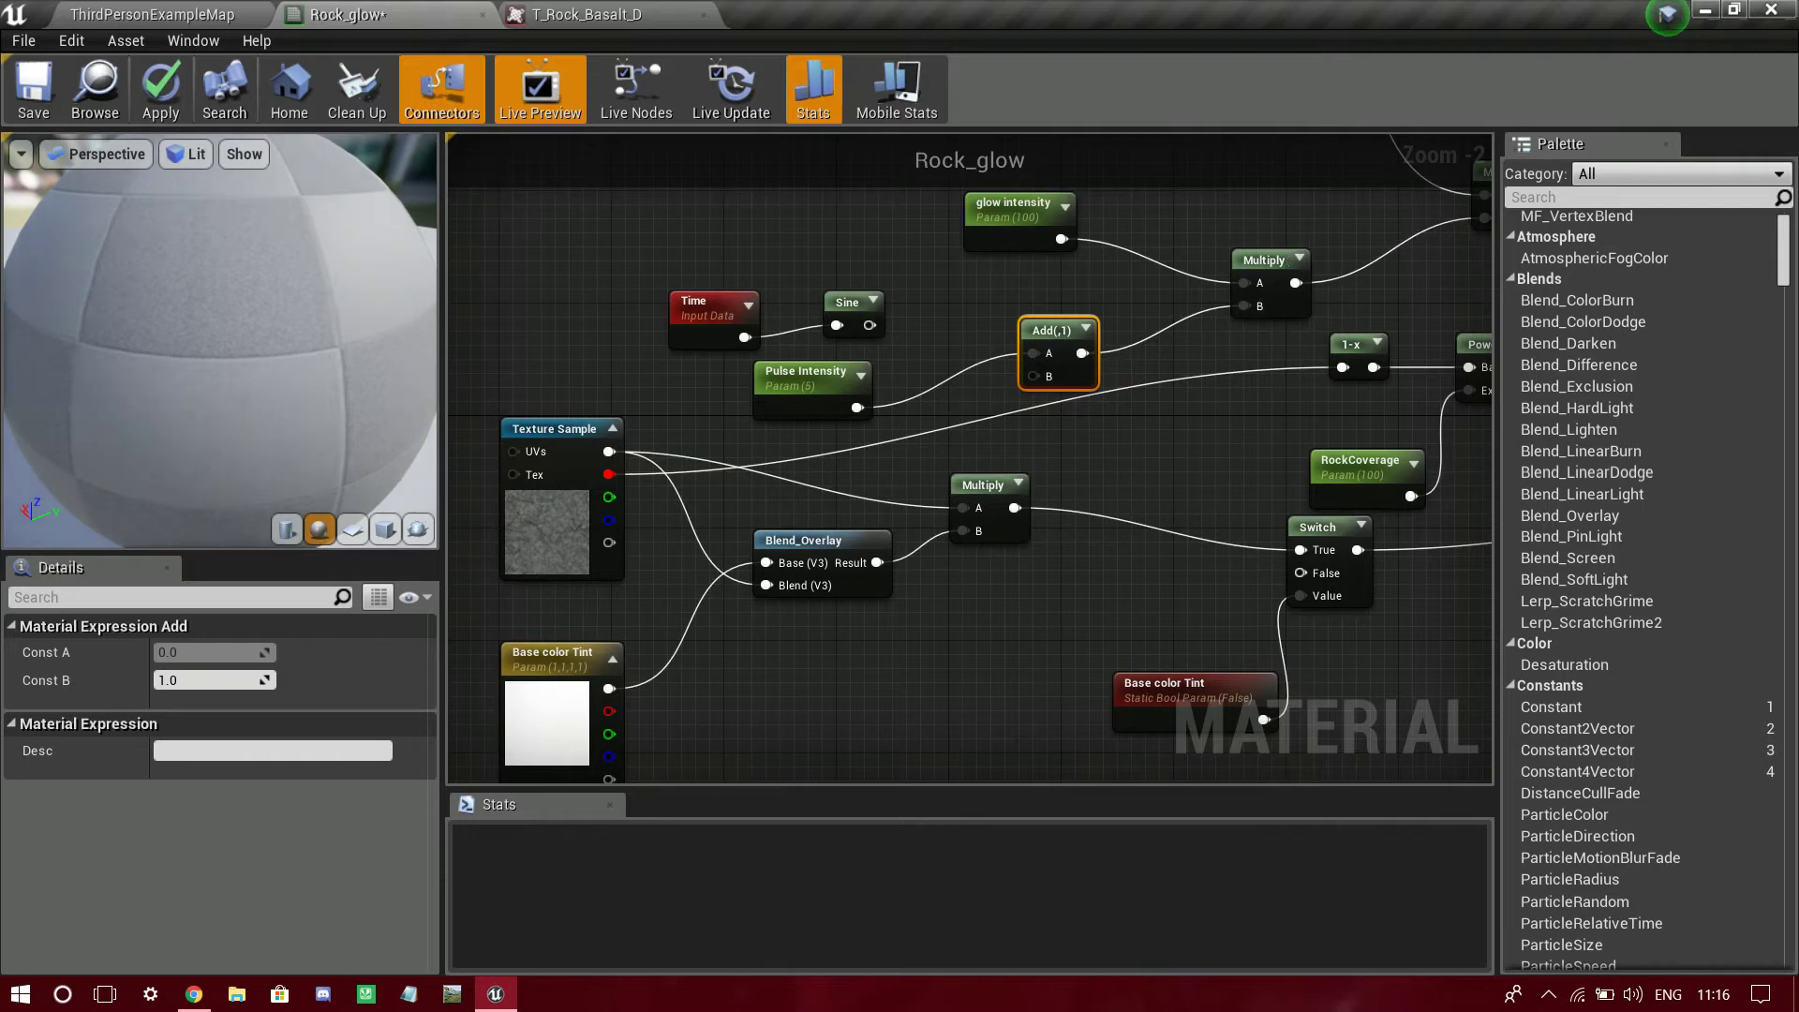
pyautogui.keyDown('ctrl'); pyautogui.moveTo(1034, 354); pyautogui.dragTo(857, 409); pyautogui.keyUp('ctrl')
pyautogui.moveTo(869, 326); pyautogui.dragTo(1034, 354)
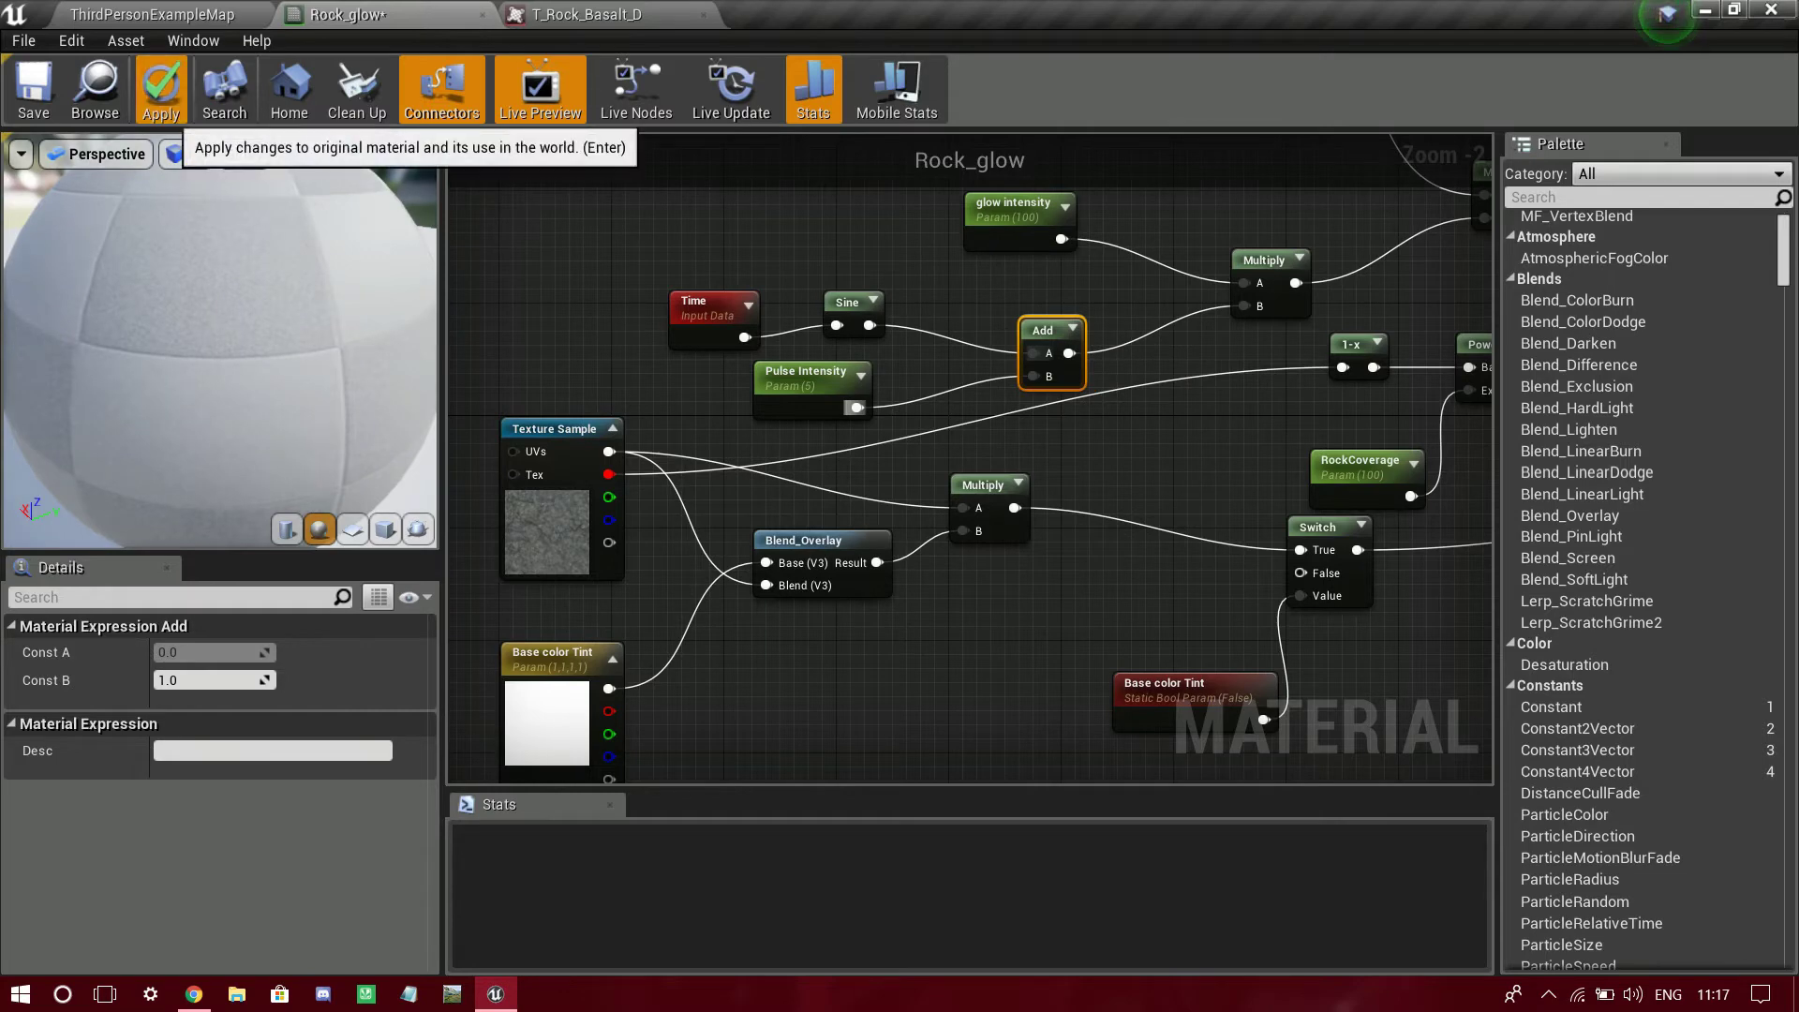
pyautogui.click(161, 89)
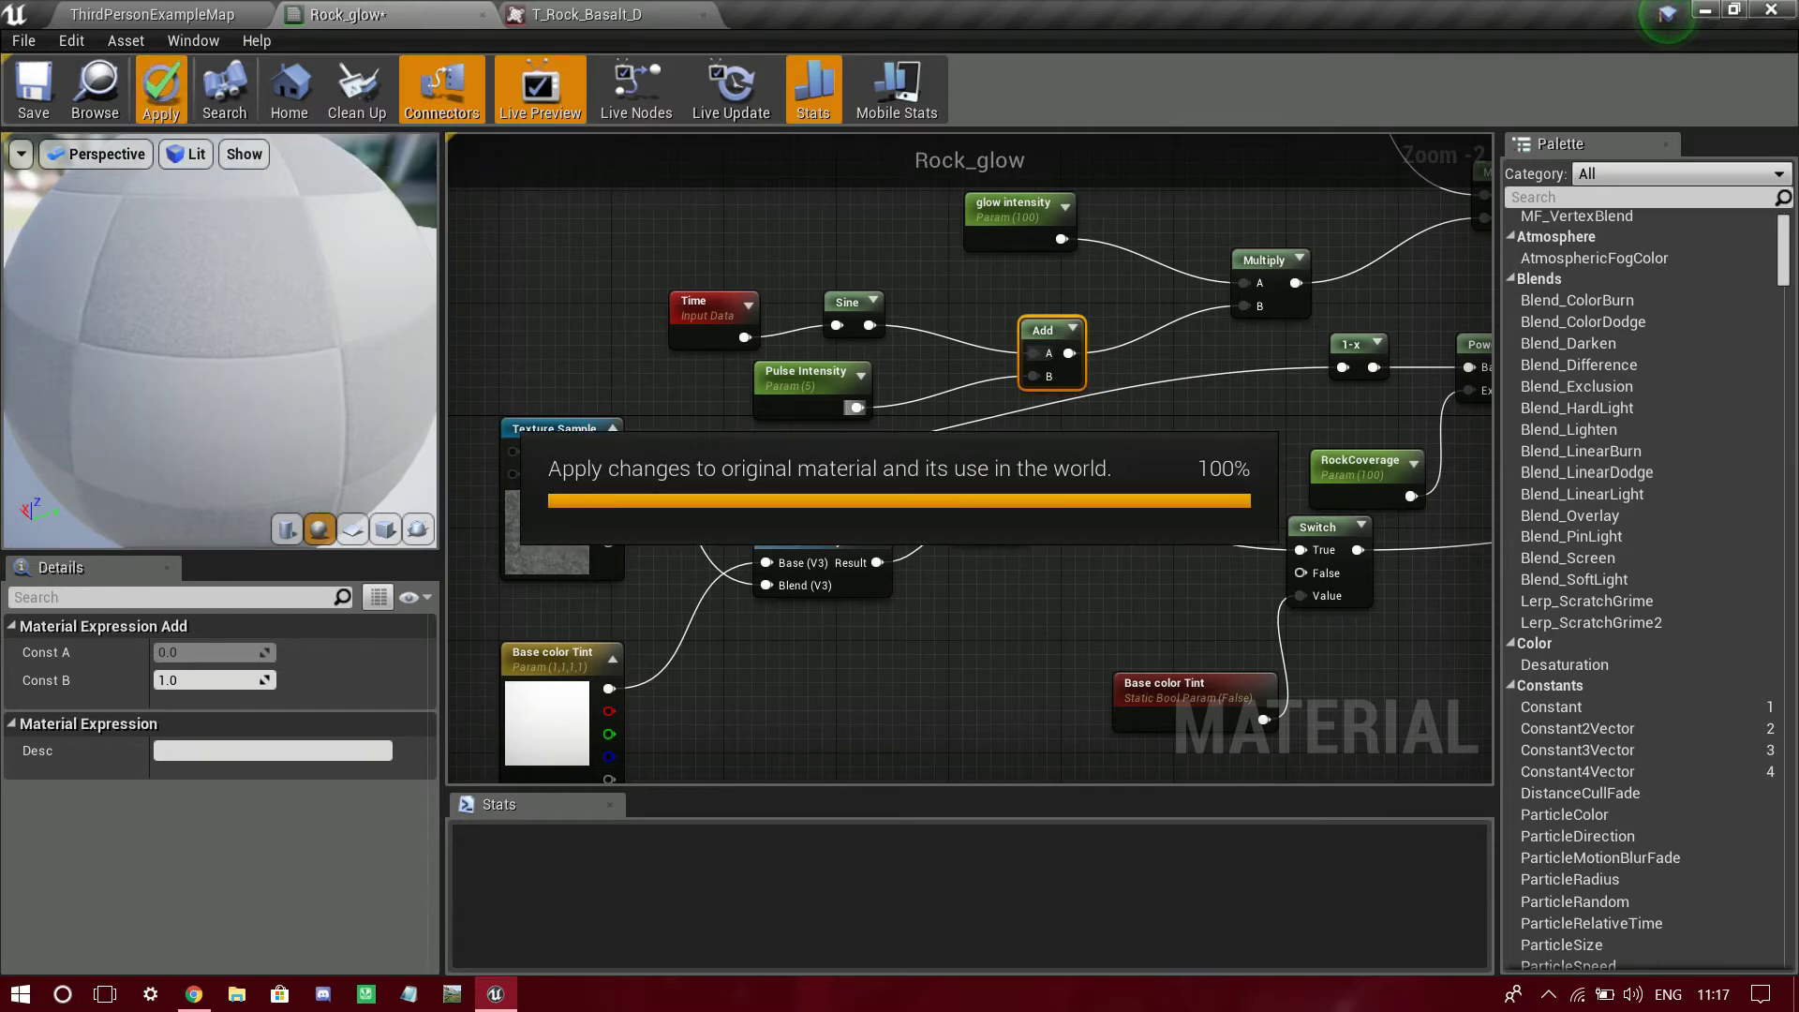
# - Connect the basalt Texture Sample's color output to the Switch's False input, with the Base color Tint bool placed closer, and apply the changes
pyautogui.moveTo(1279, 660); pyautogui.dragTo(1031, 464, button='right')
pyautogui.scroll(2, 1031, 464)
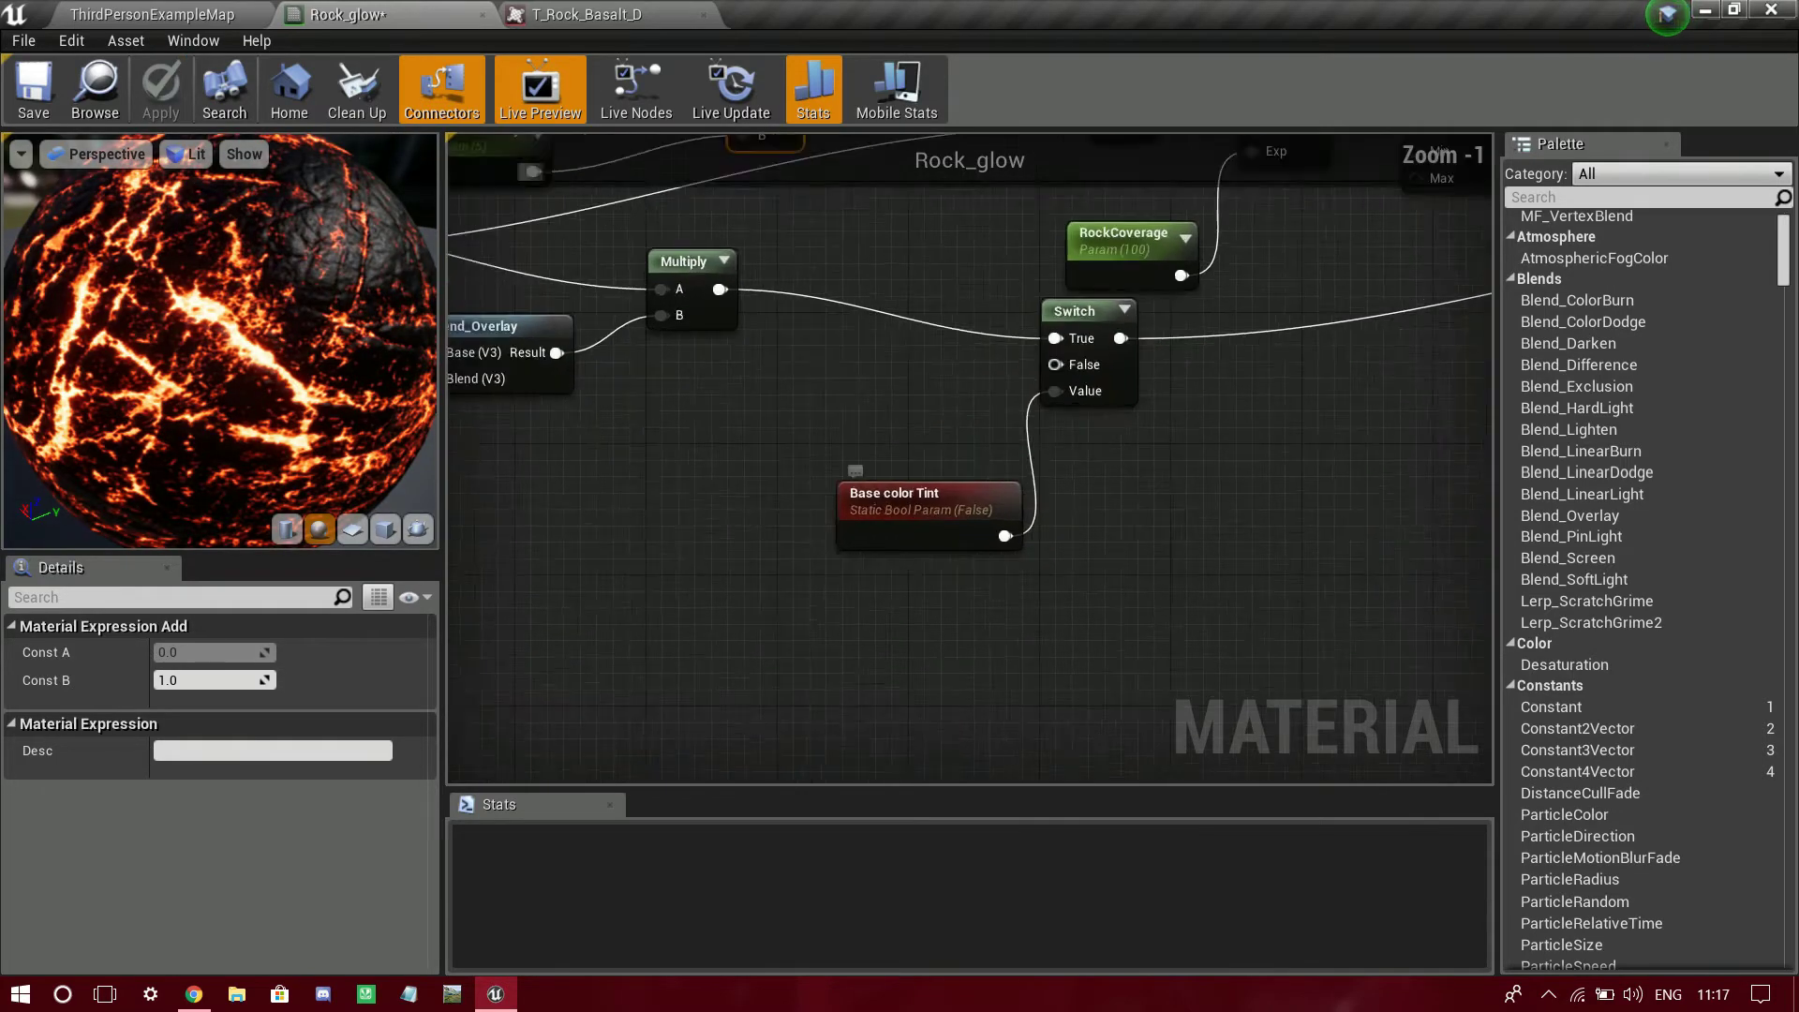
pyautogui.moveTo(1059, 345); pyautogui.dragTo(641, 383)
pyautogui.moveTo(1031, 393); pyautogui.dragTo(590, 300, button='right')
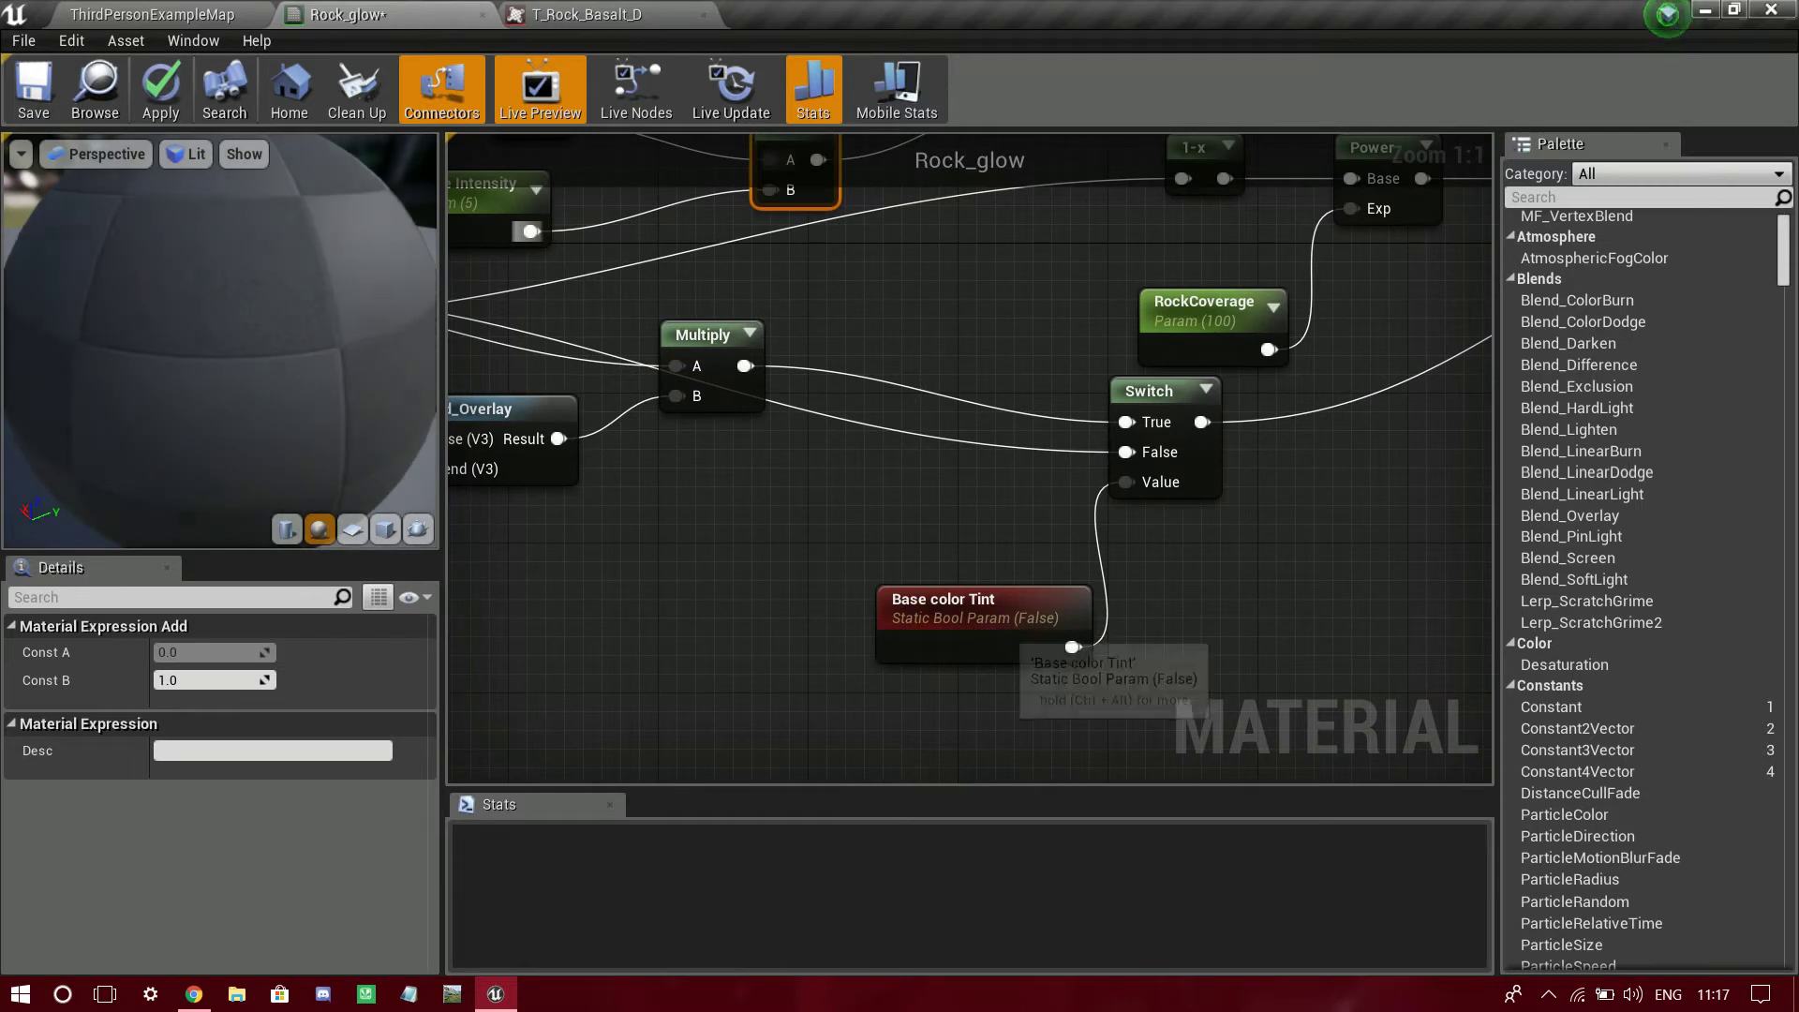
pyautogui.moveTo(947, 600); pyautogui.dragTo(856, 521)
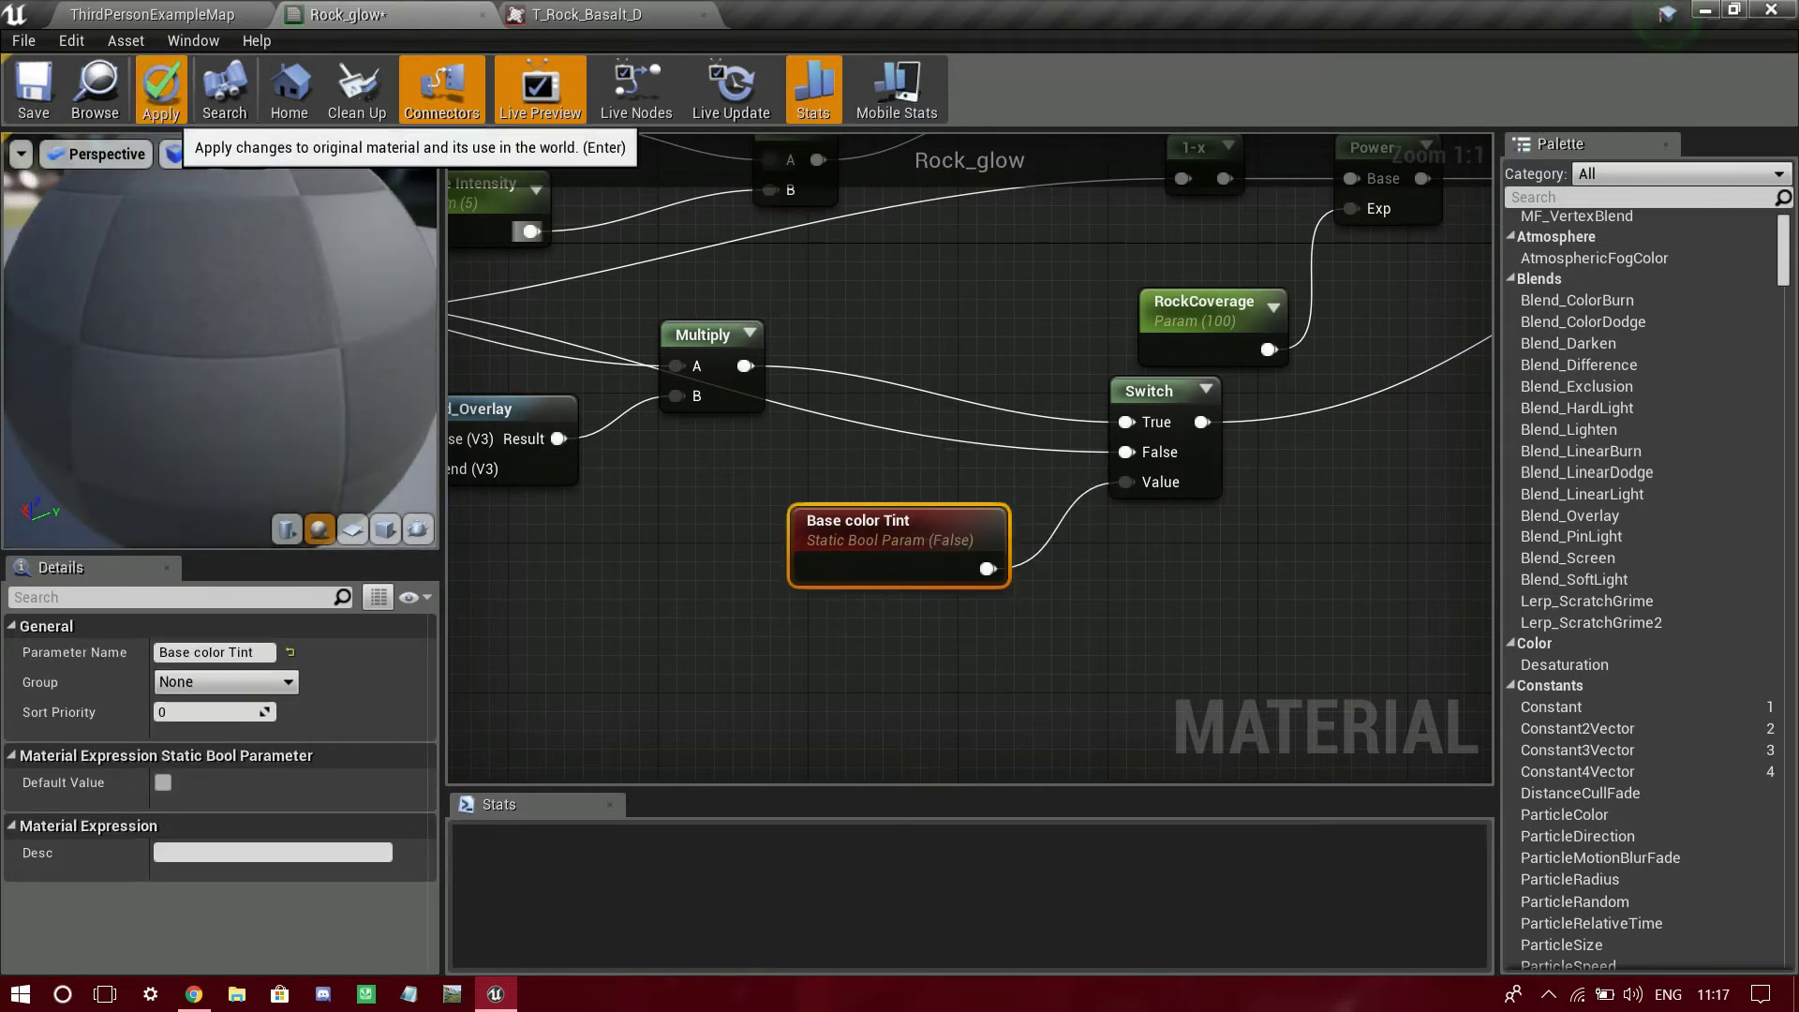
pyautogui.click(161, 94)
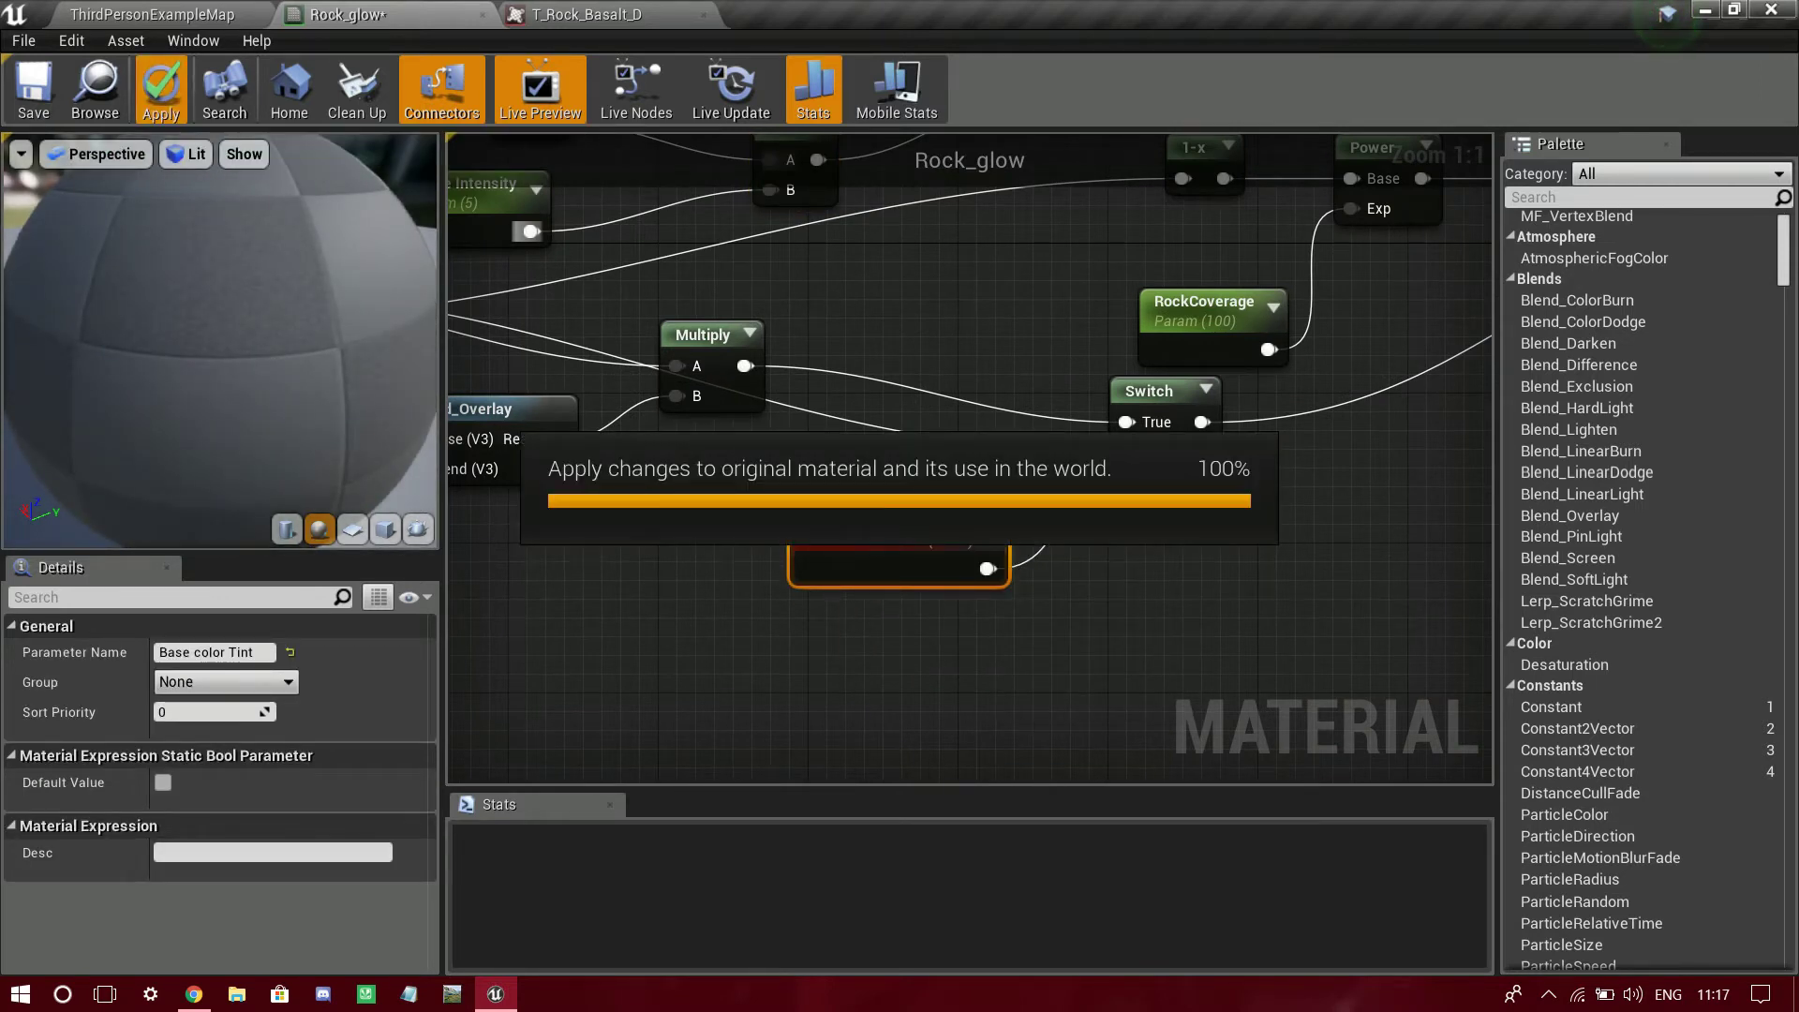
# - Search the level's project content for "sphere" and place the MaterialSphere mesh above the lava floor
pyautogui.click(152, 14)
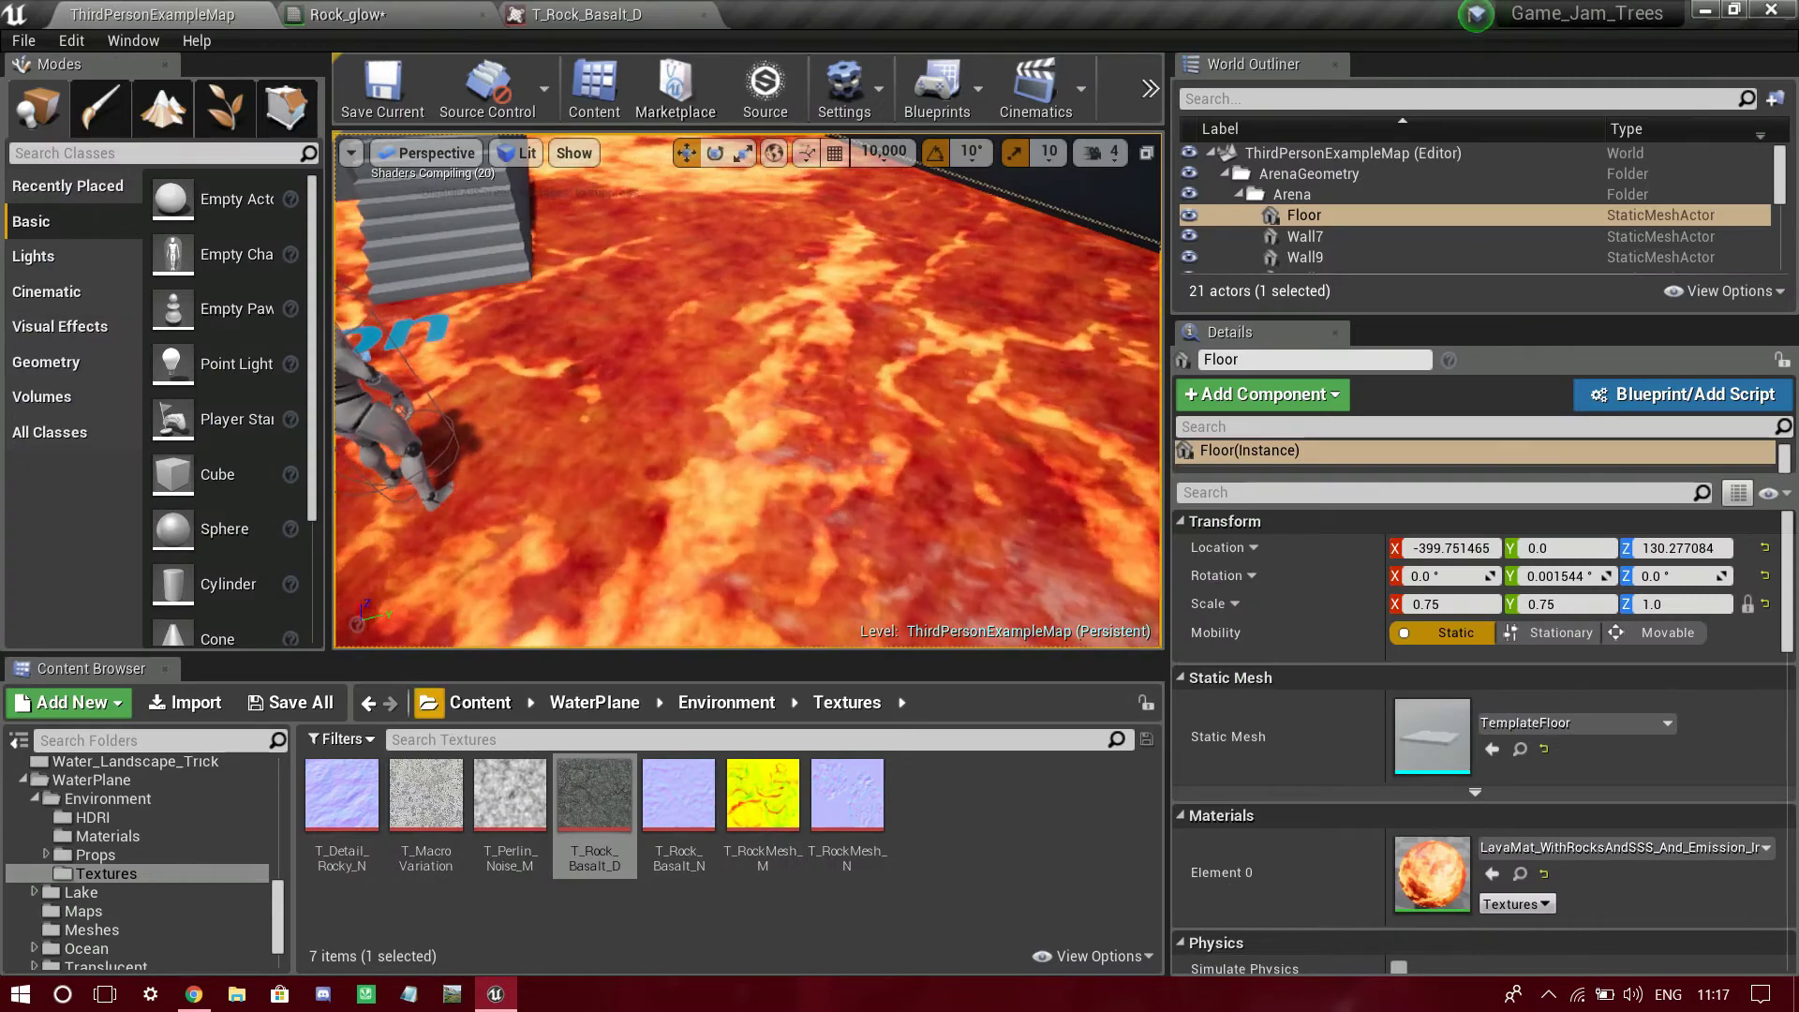
pyautogui.click(481, 703)
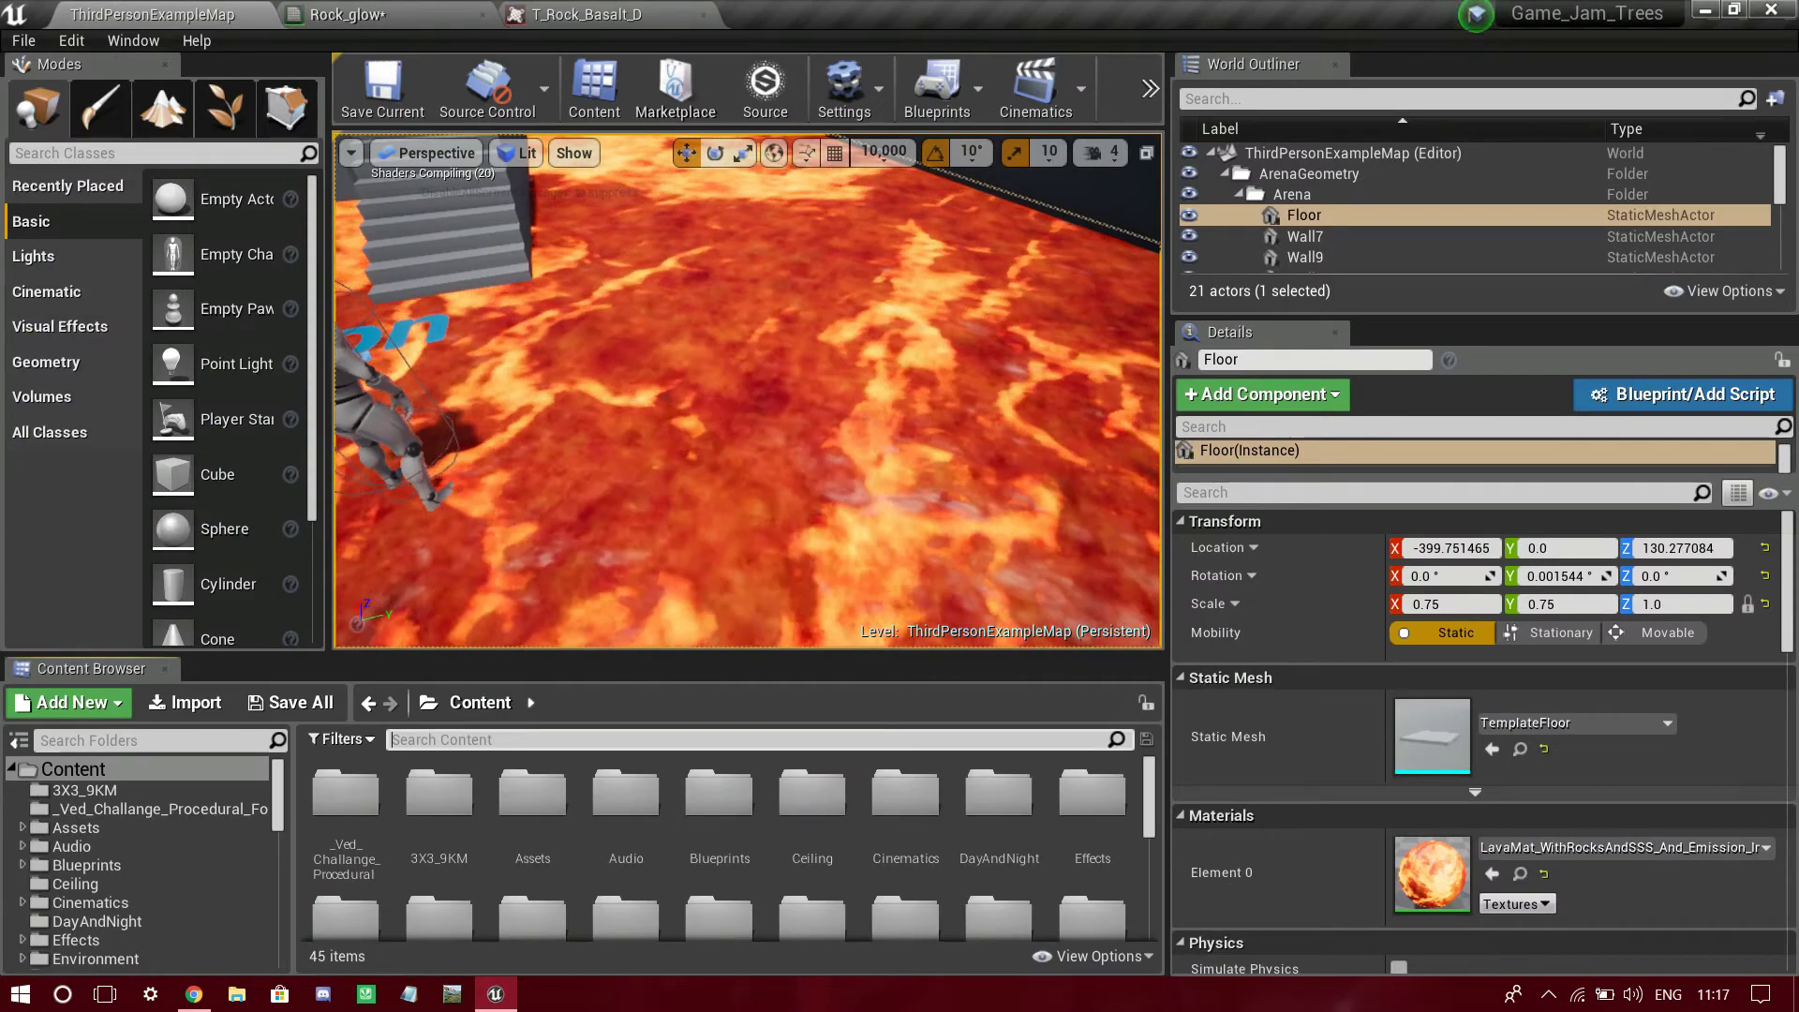
pyautogui.write('uv soher')
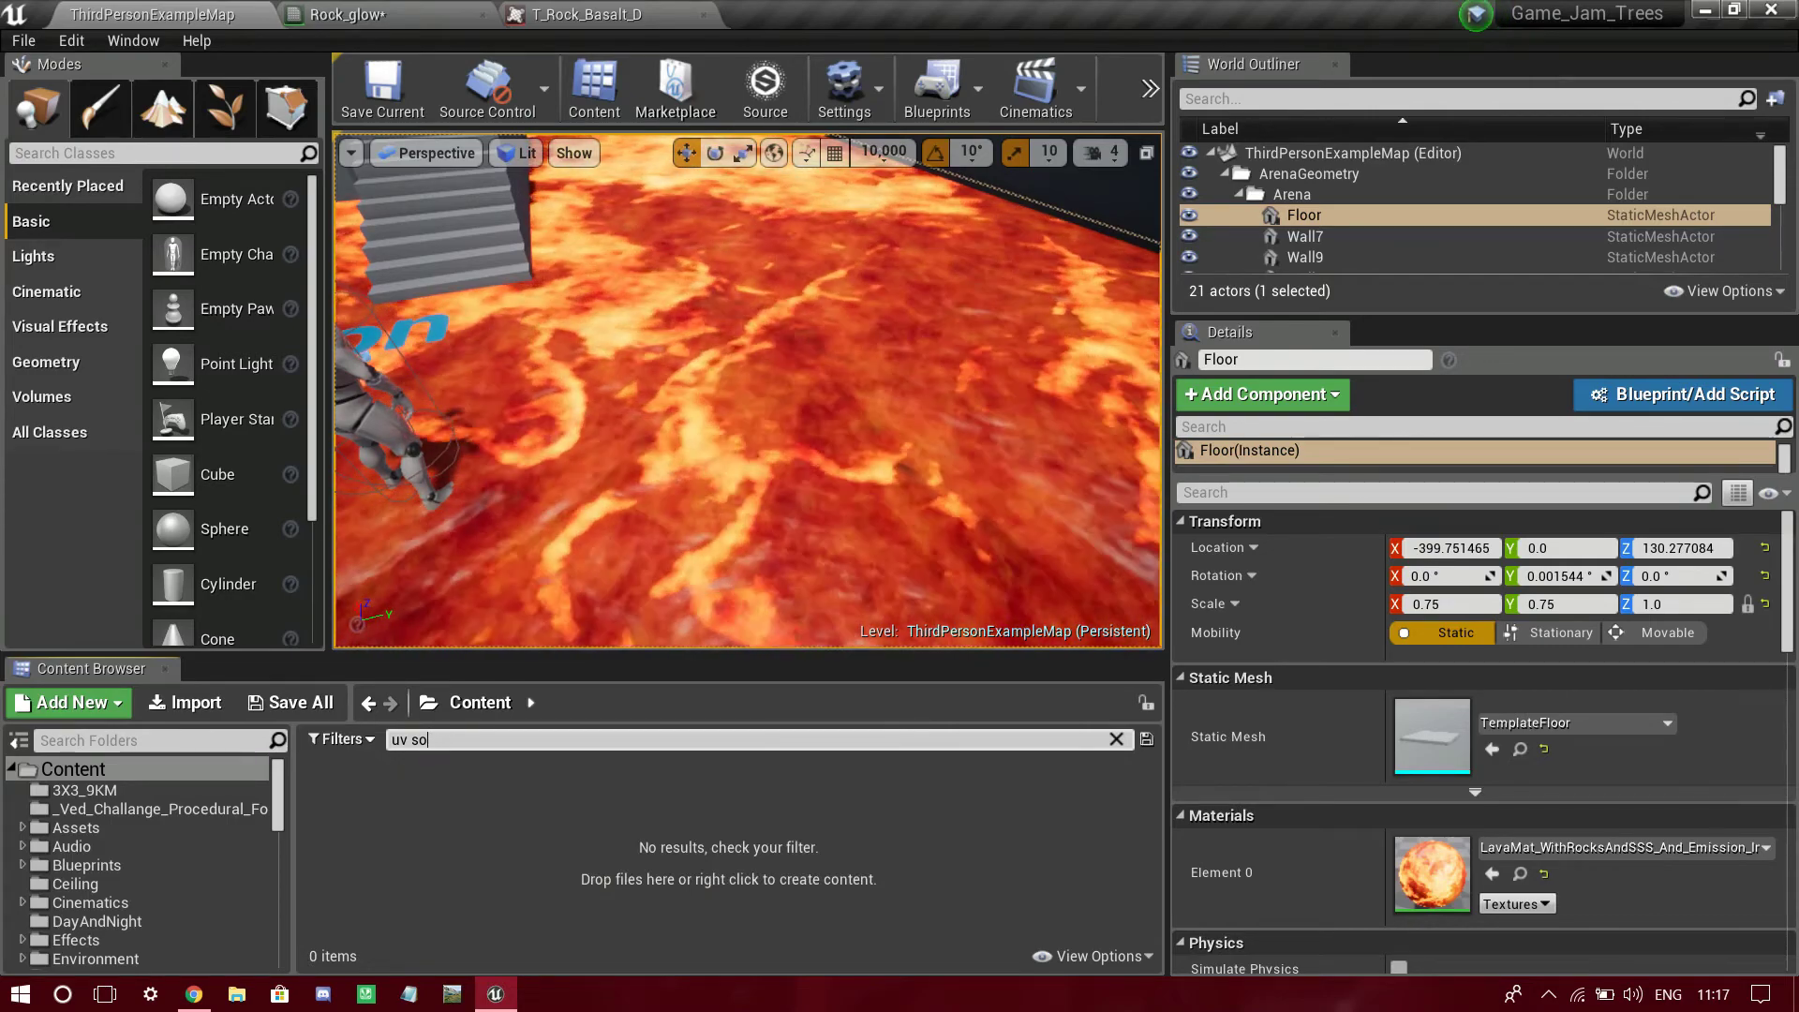
pyautogui.press('BackSpace')
pyautogui.write('p')
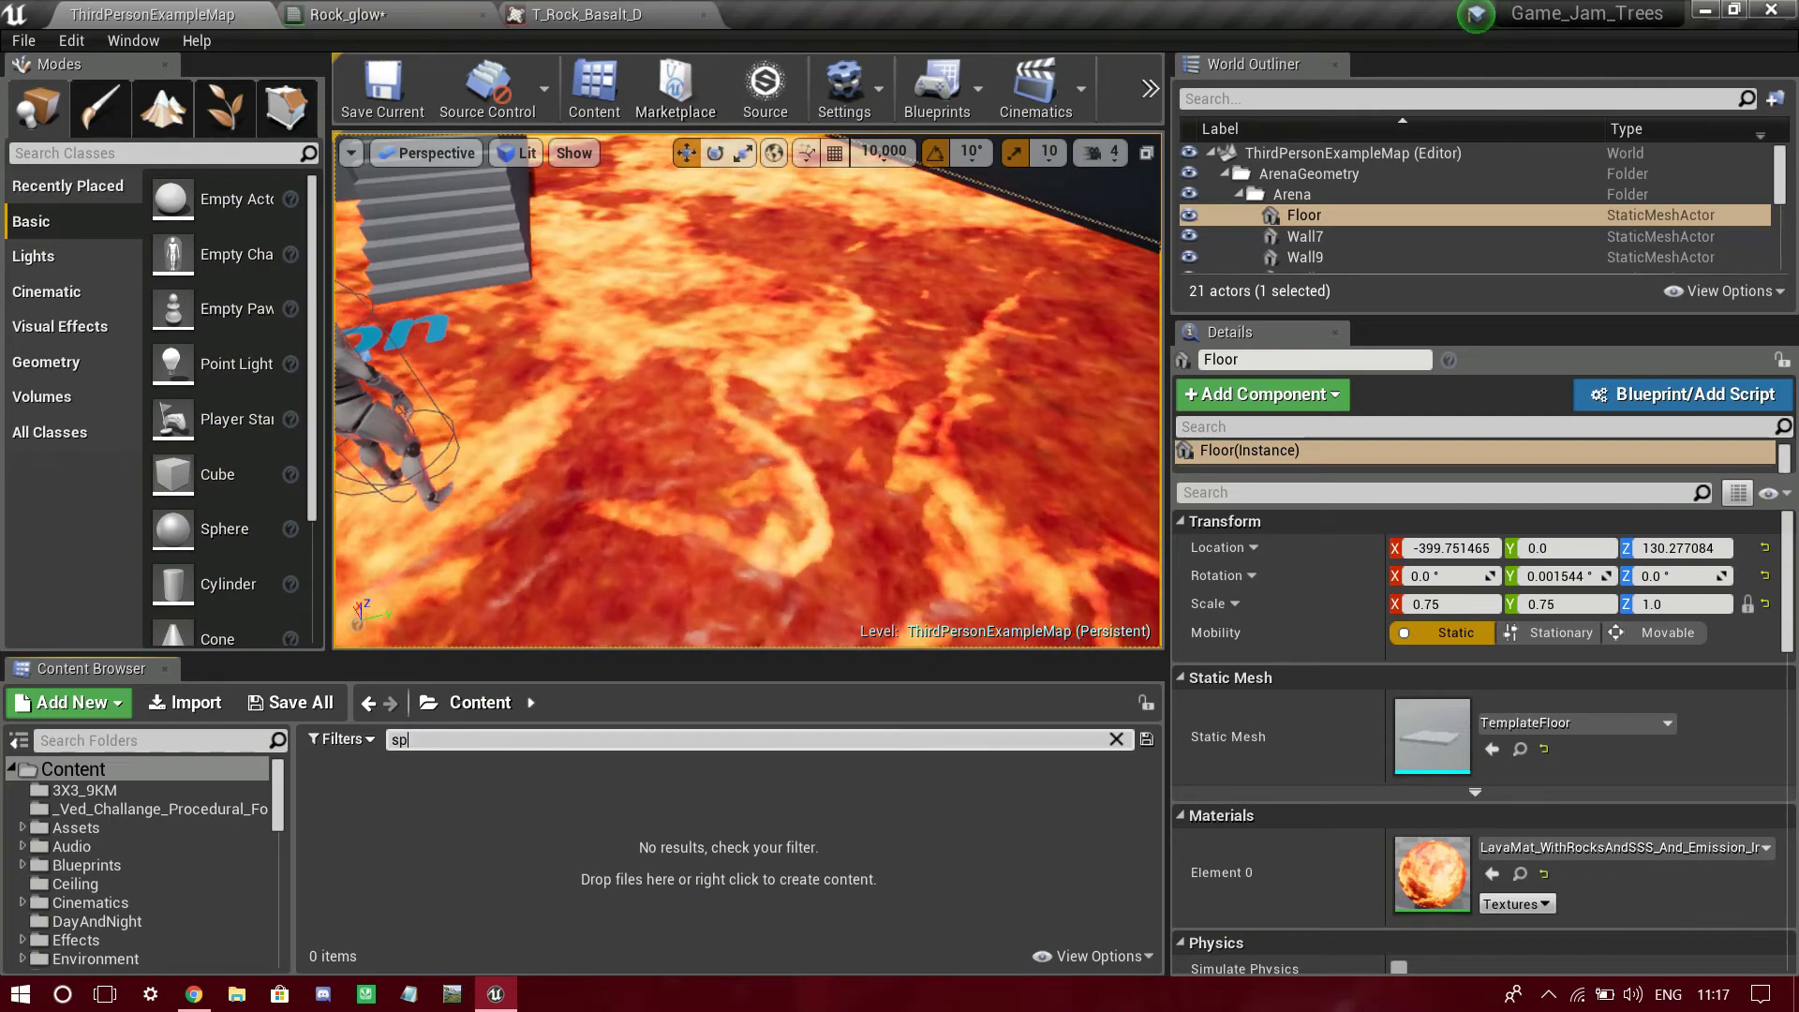
pyautogui.write('herehere')
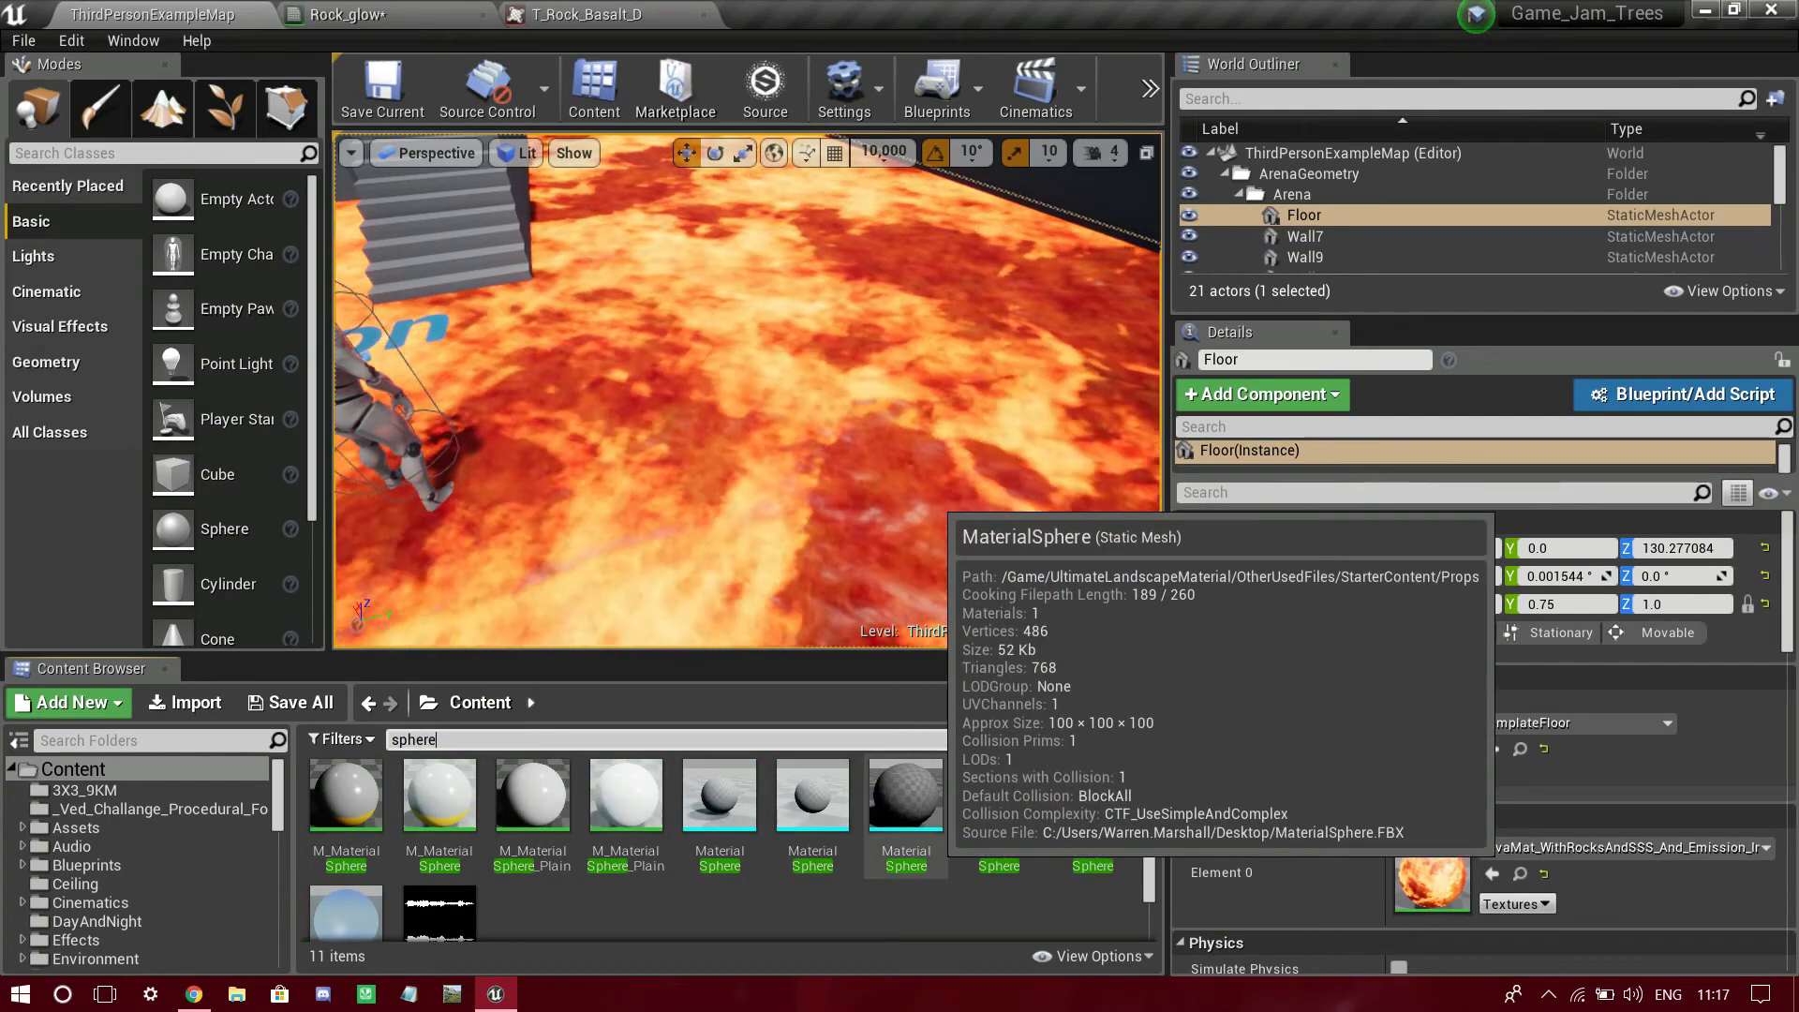
pyautogui.moveTo(906, 797); pyautogui.dragTo(582, 483)
pyautogui.moveTo(748, 390); pyautogui.dragTo(619, 352, button='right')
pyautogui.moveTo(720, 423); pyautogui.dragTo(718, 286)
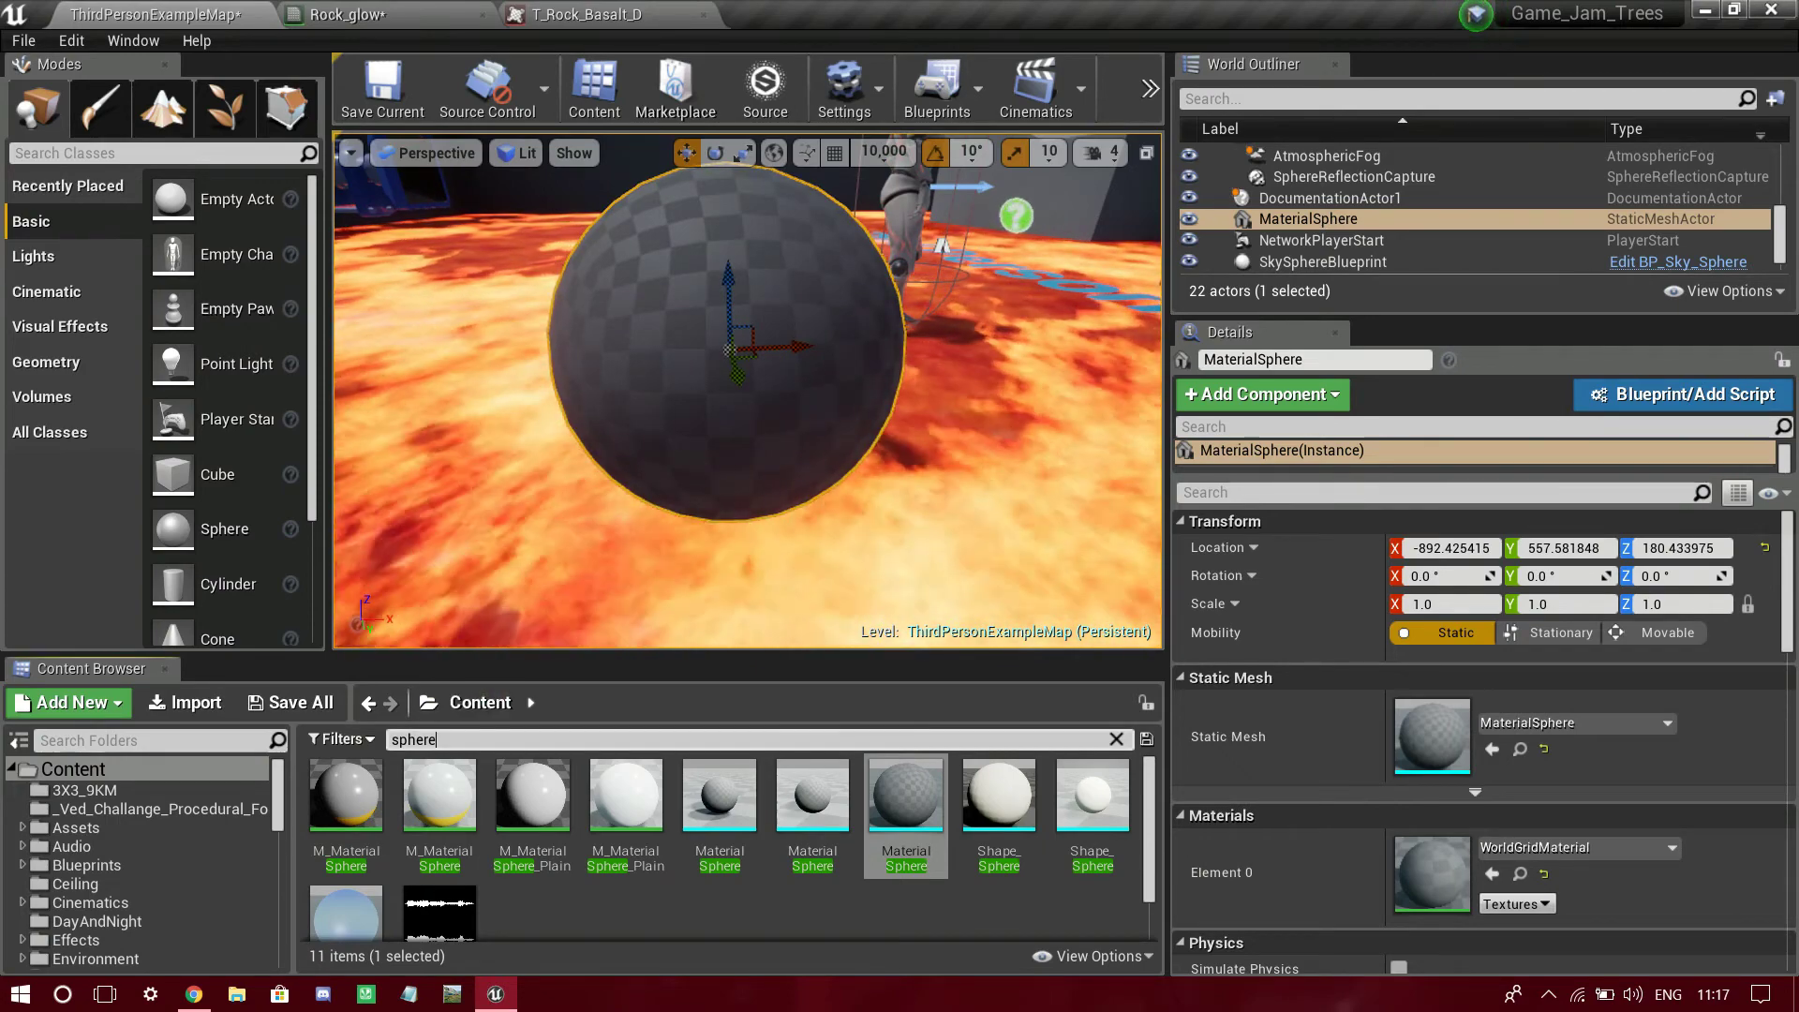
# - Create a material instance from Rock_glow in the Maps folder and assign it to the placed sphere
pyautogui.click(1115, 738)
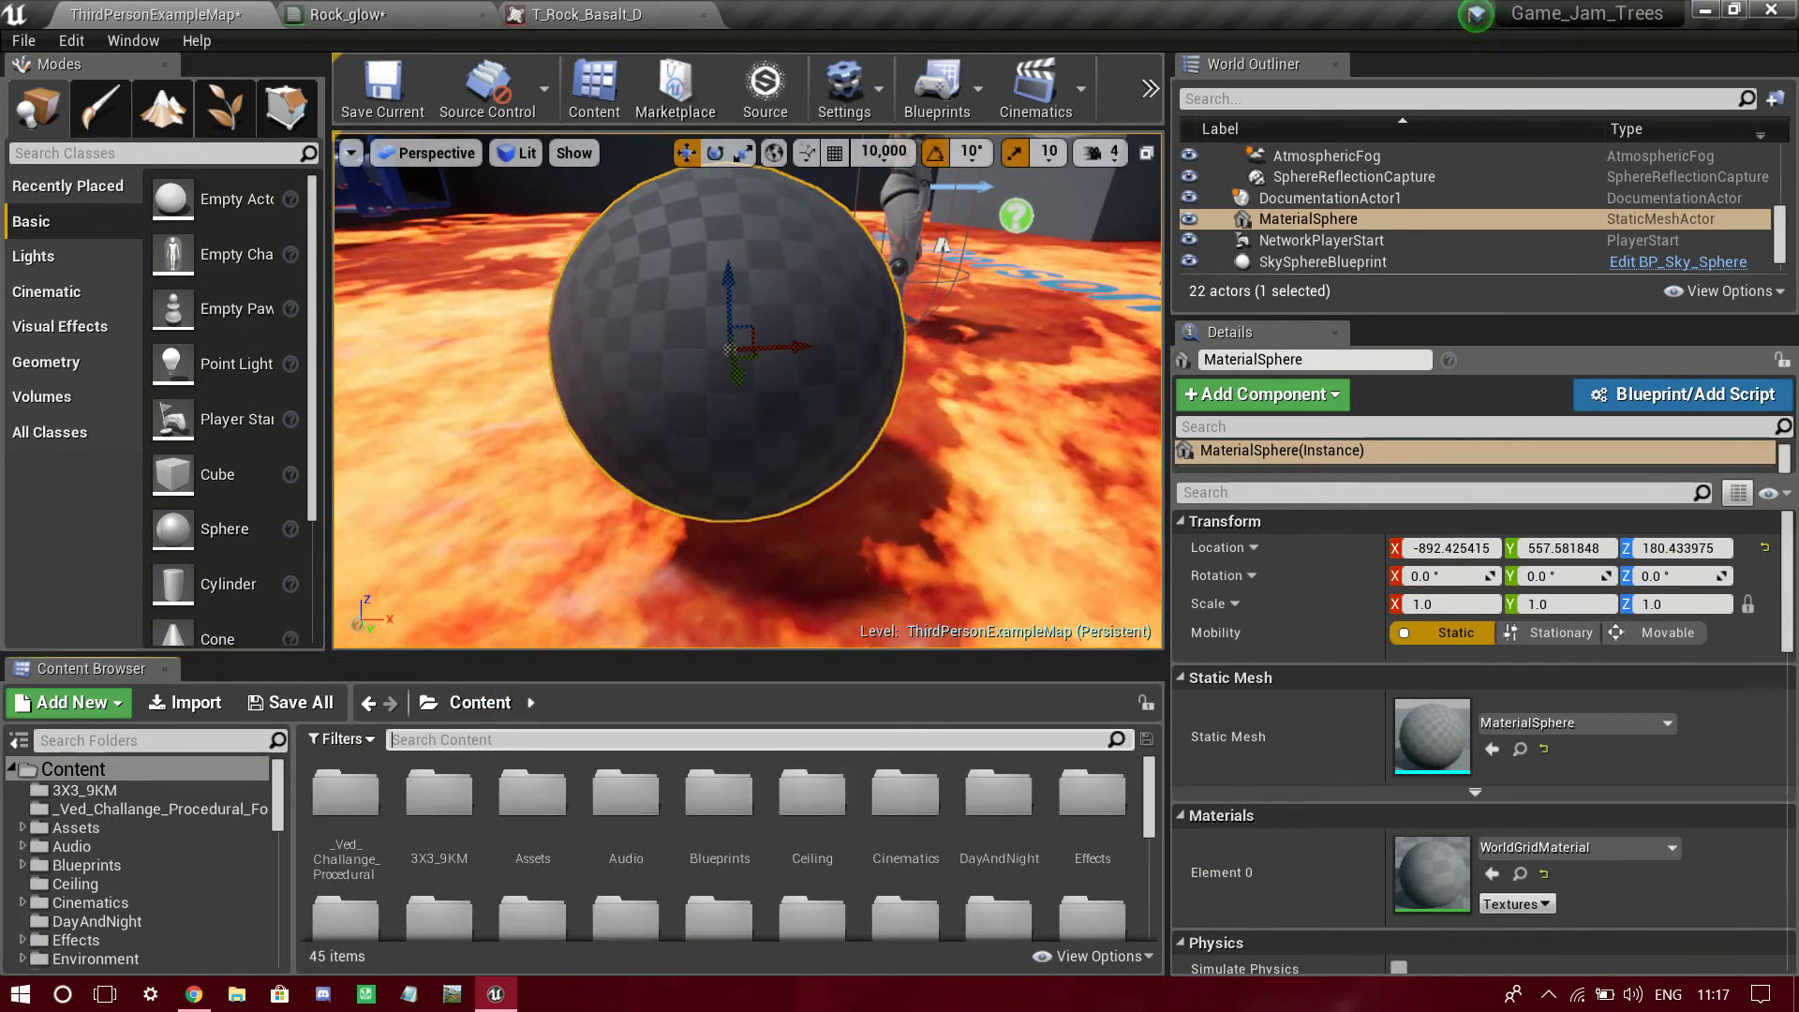
pyautogui.click(522, 13)
pyautogui.click(380, 13)
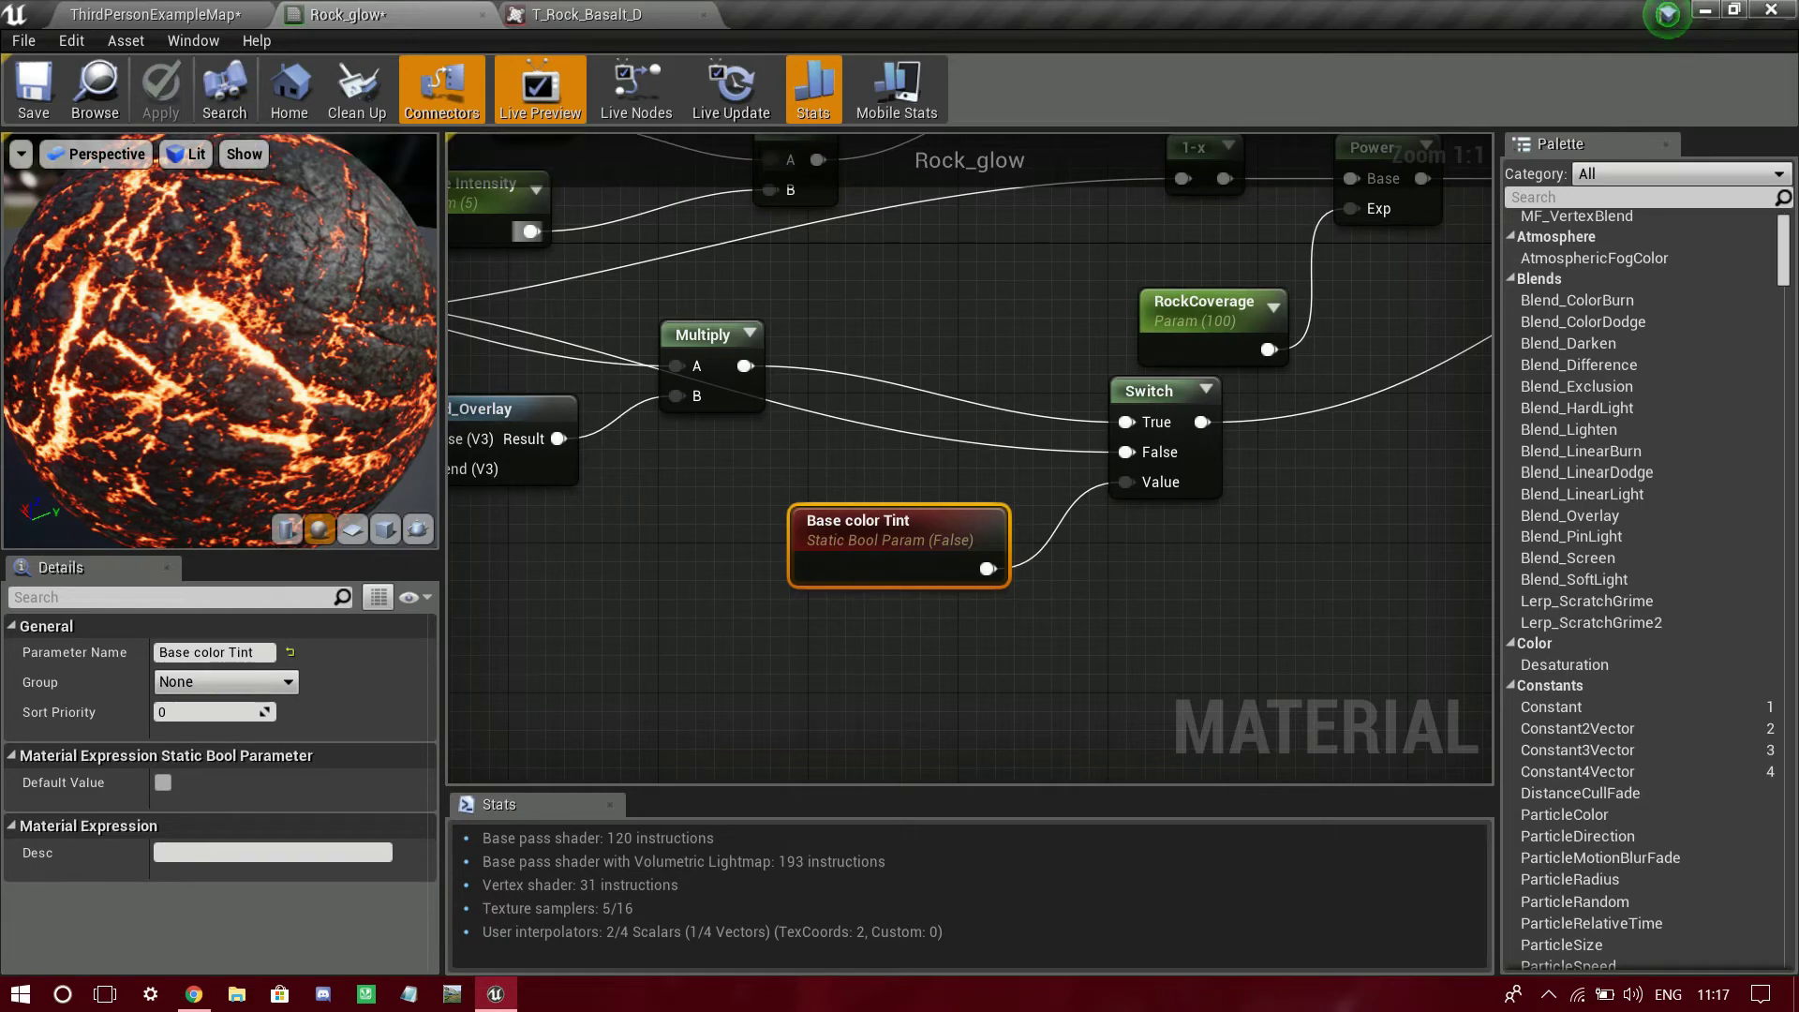
pyautogui.click(95, 89)
pyautogui.rightClick(590, 806)
pyautogui.click(698, 330)
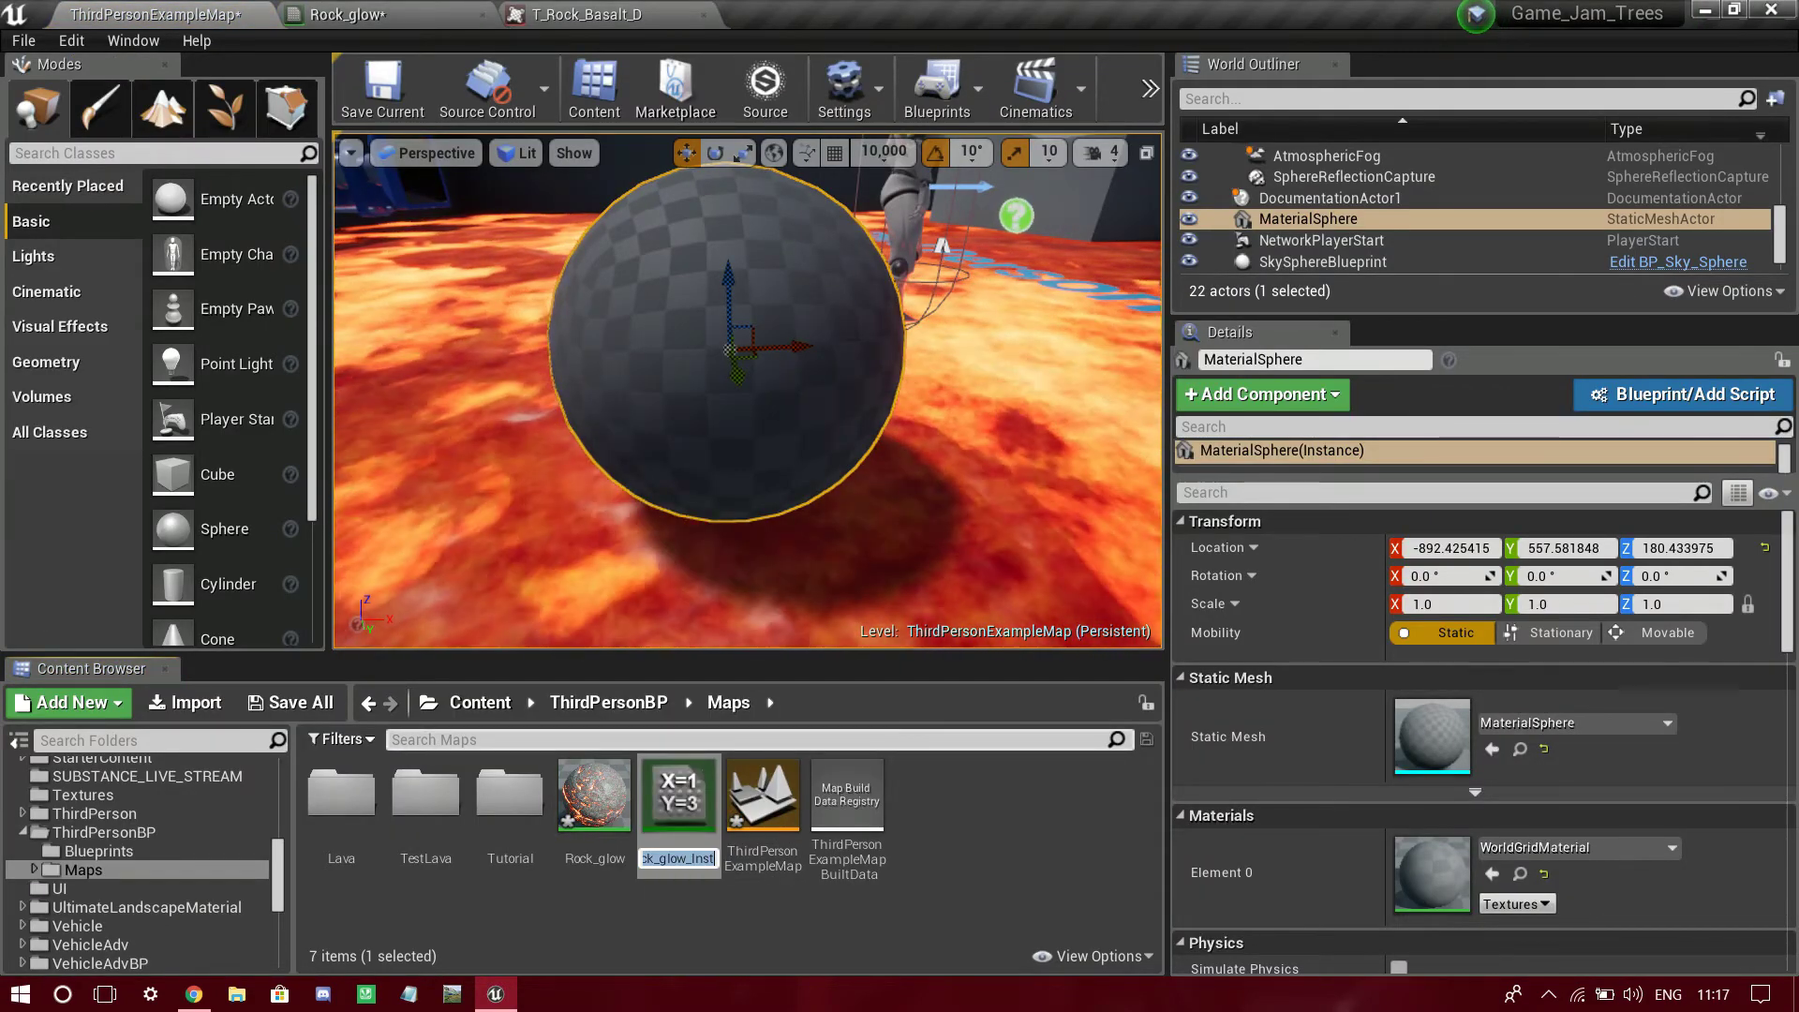
pyautogui.press('Return')
pyautogui.moveTo(679, 796); pyautogui.dragTo(726, 347)
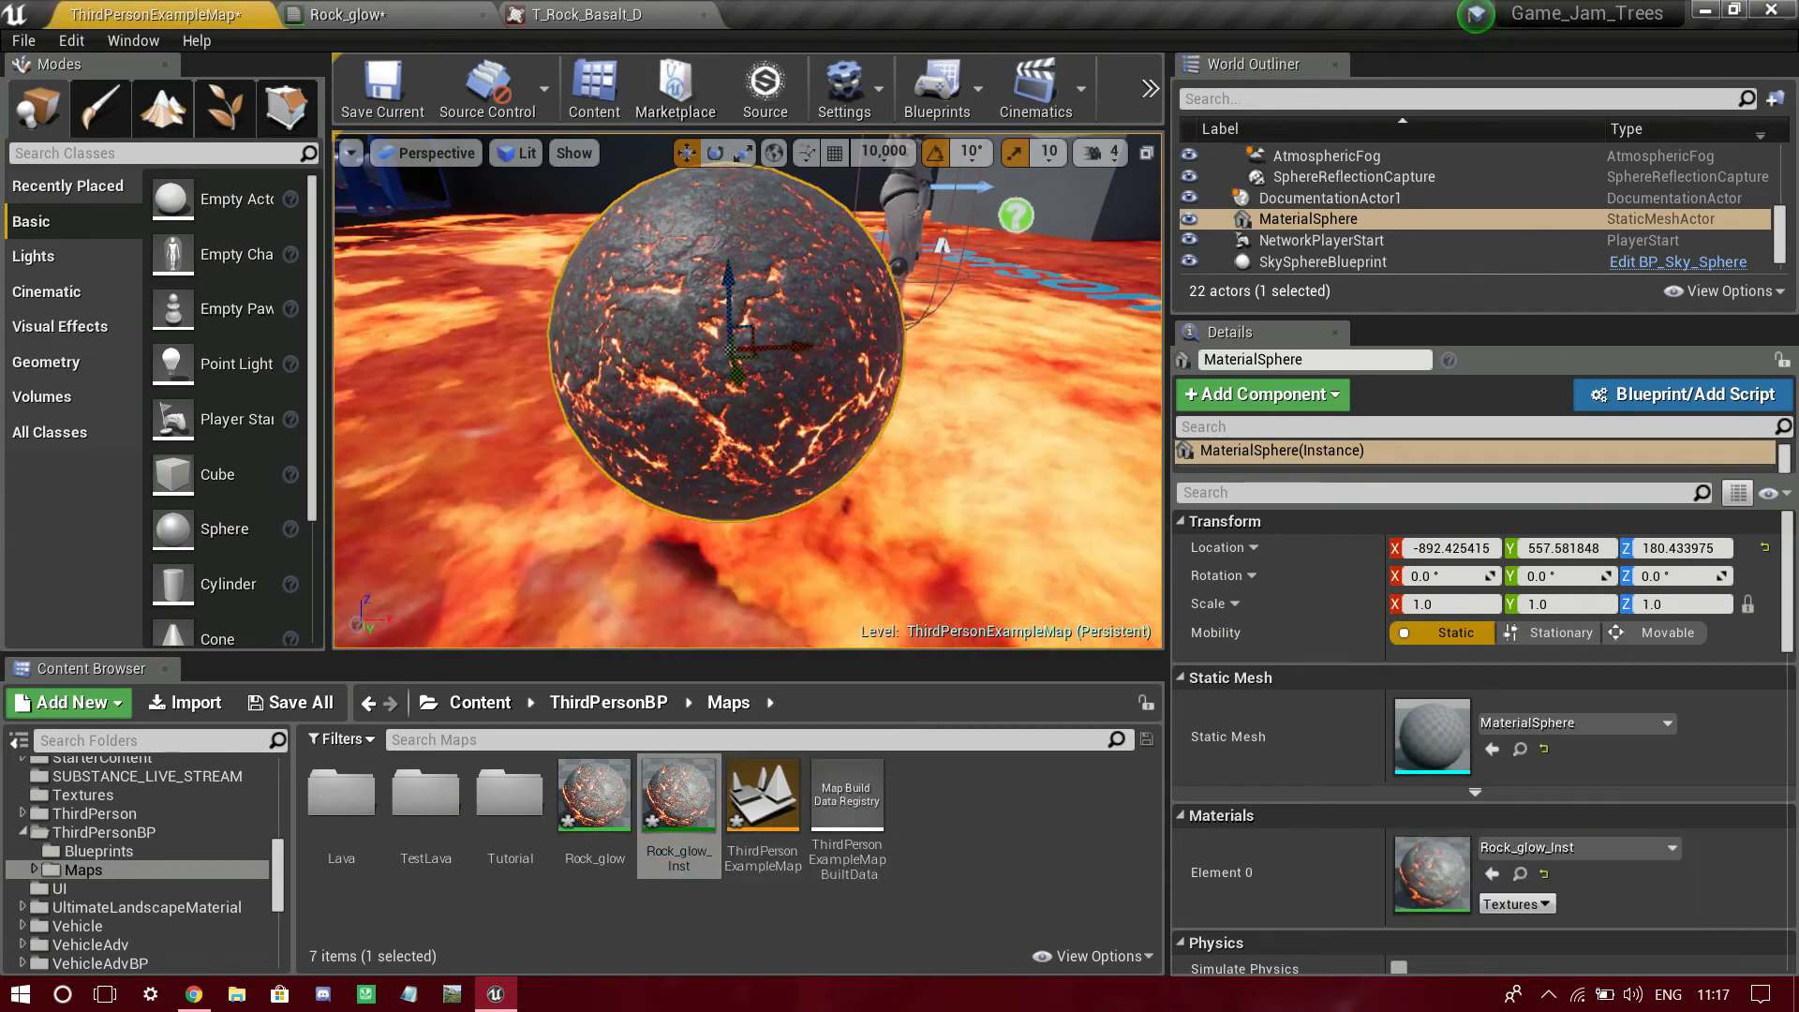
# - Raise the sphere to a Z location of about 242 and view its glowing cracks from several sides
pyautogui.moveTo(748, 390); pyautogui.dragTo(562, 328, button='right')
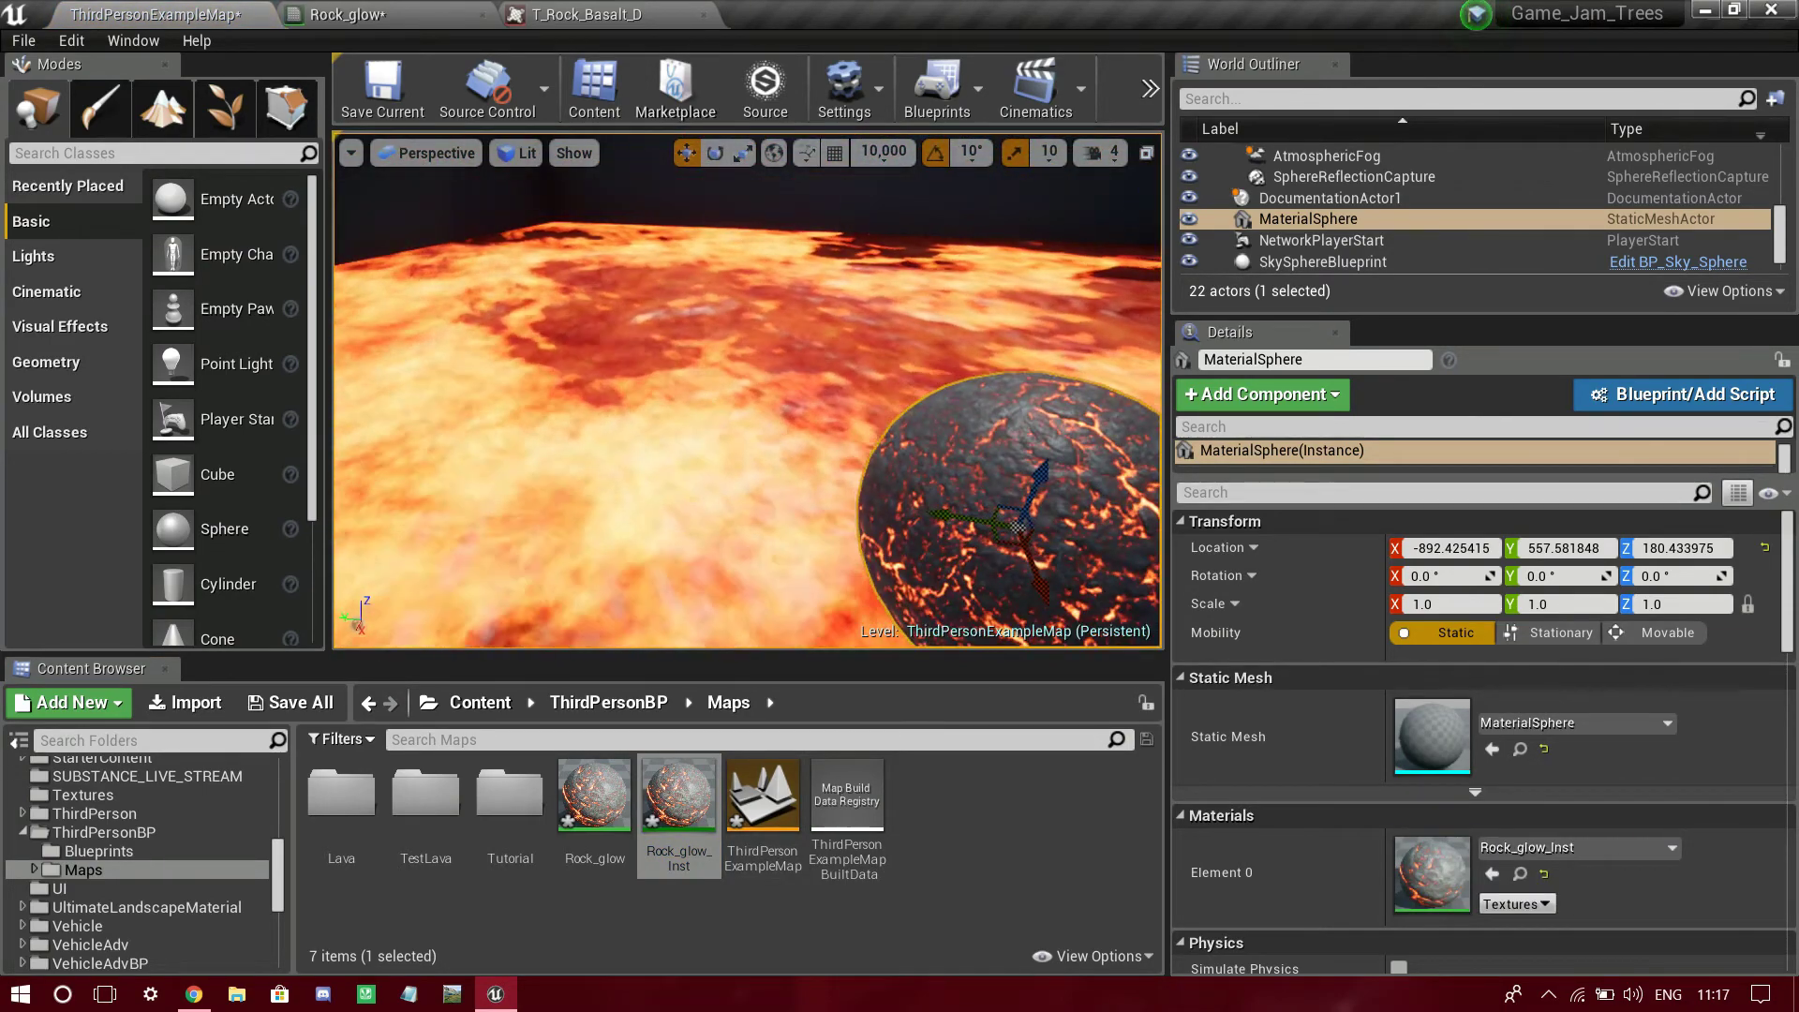
pyautogui.moveTo(562, 328); pyautogui.dragTo(637, 390, button='right')
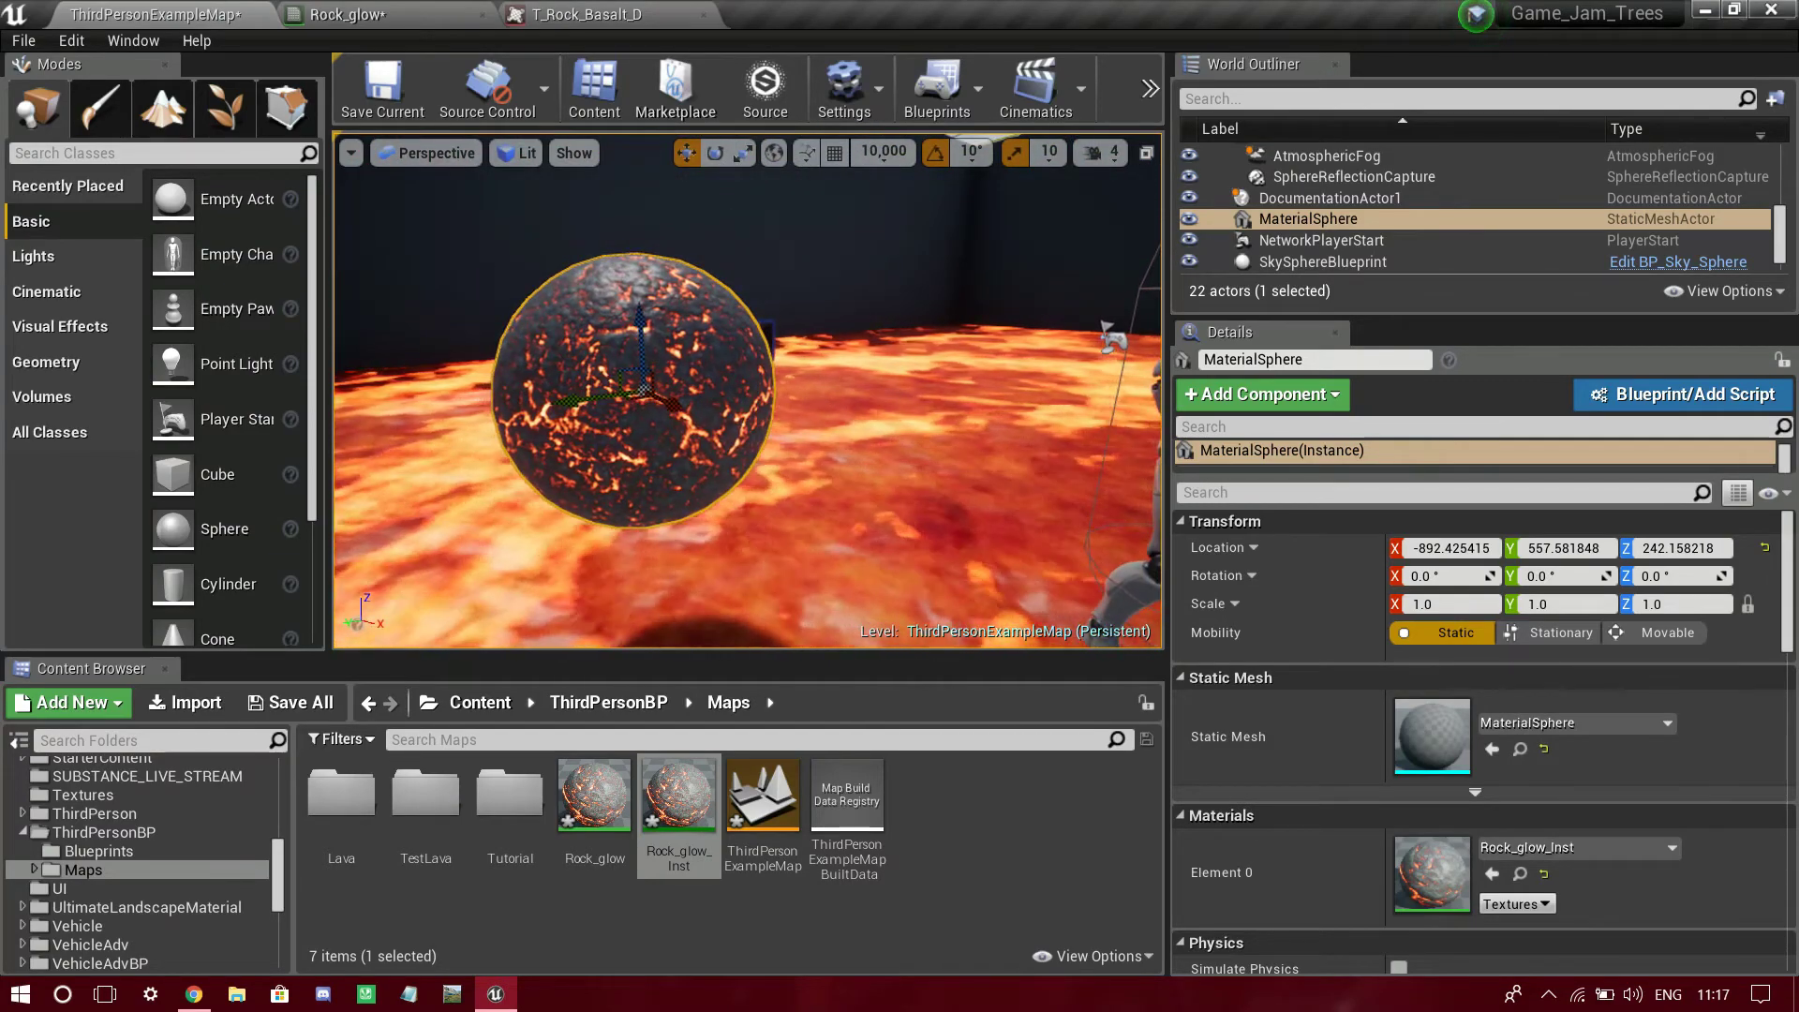
pyautogui.moveTo(748, 390); pyautogui.dragTo(605, 393, button='right')
pyautogui.press('w')
pyautogui.press('s')
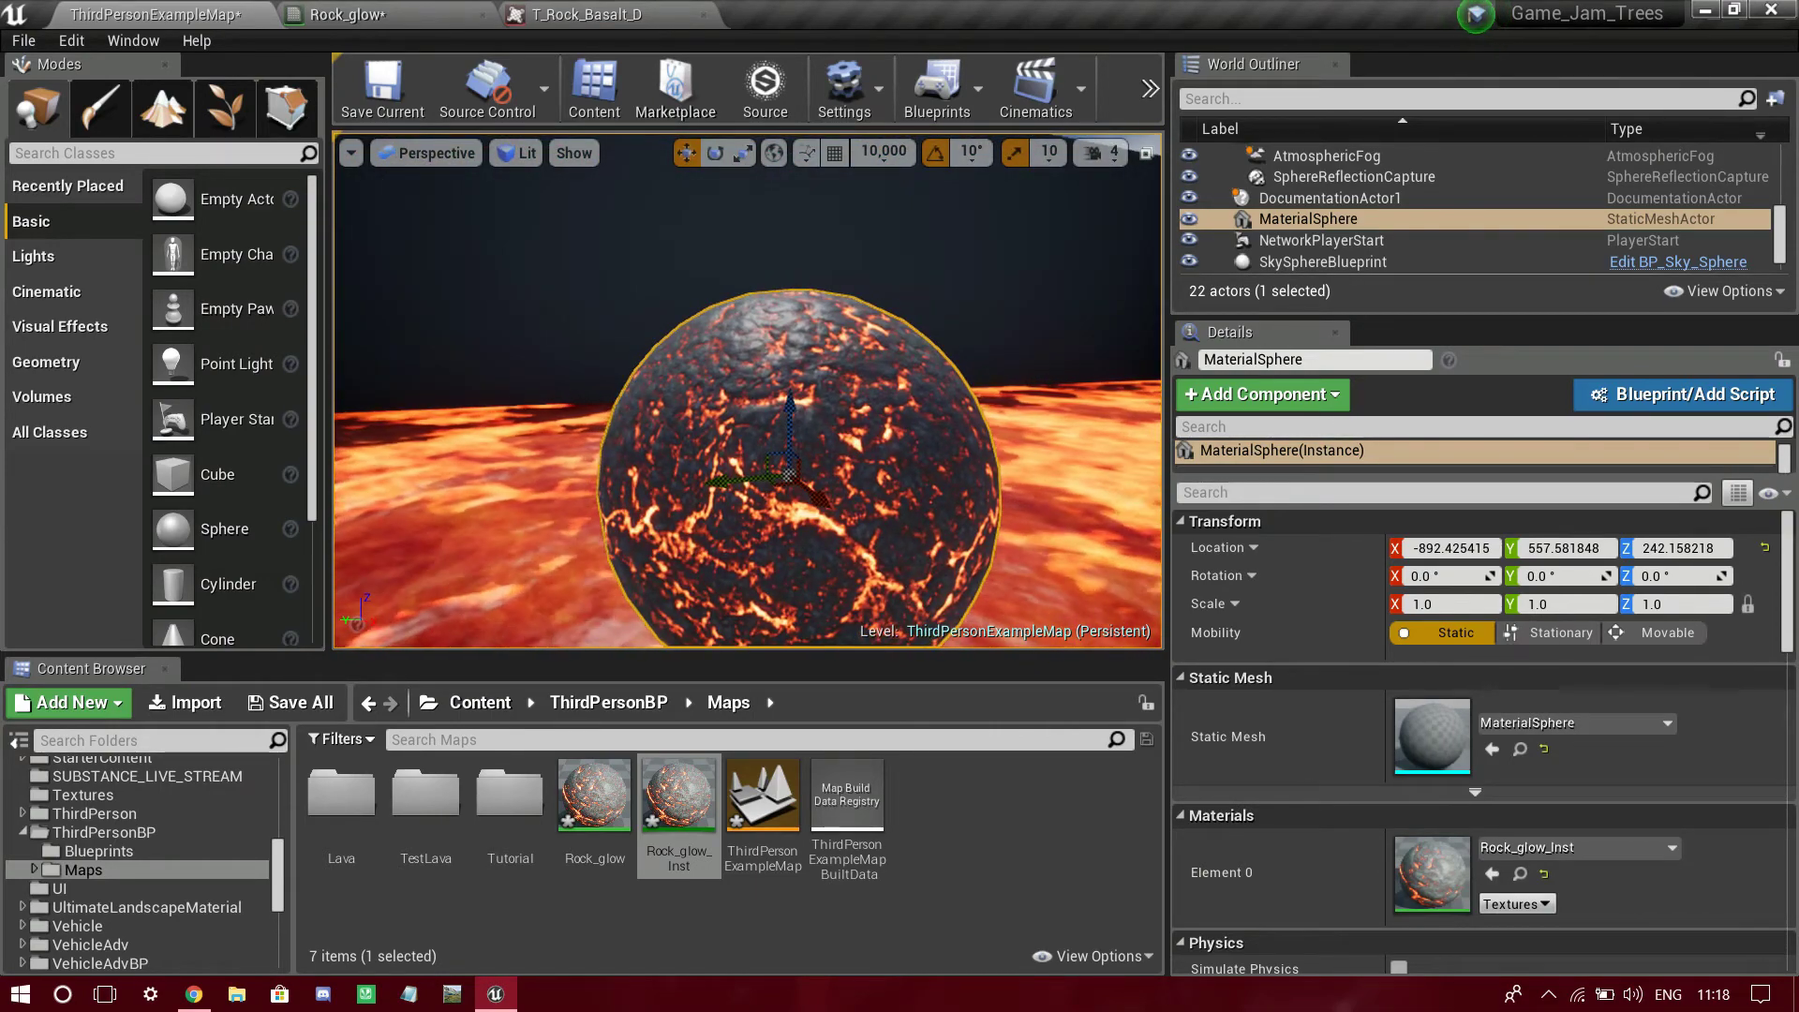
pyautogui.moveTo(748, 391); pyautogui.dragTo(748, 390, button='right')
# - Save the Rock_glow material and shift the Switch and Base color Tint bool nodes slightly nearer the tint Multiply
pyautogui.click(393, 15)
pyautogui.scroll(-7, 1072, 600)
pyautogui.scroll(5, 1070, 586)
pyautogui.moveTo(1113, 671); pyautogui.dragTo(1116, 630, button='right')
pyautogui.scroll(2, 1116, 630)
pyautogui.click(34, 91)
pyautogui.moveTo(1061, 445); pyautogui.dragTo(1231, 242)
pyautogui.moveTo(1122, 324); pyautogui.dragTo(1165, 335)
pyautogui.moveTo(1106, 309); pyautogui.dragTo(1169, 376, button='right')
pyautogui.moveTo(1040, 546); pyautogui.dragTo(1001, 545)
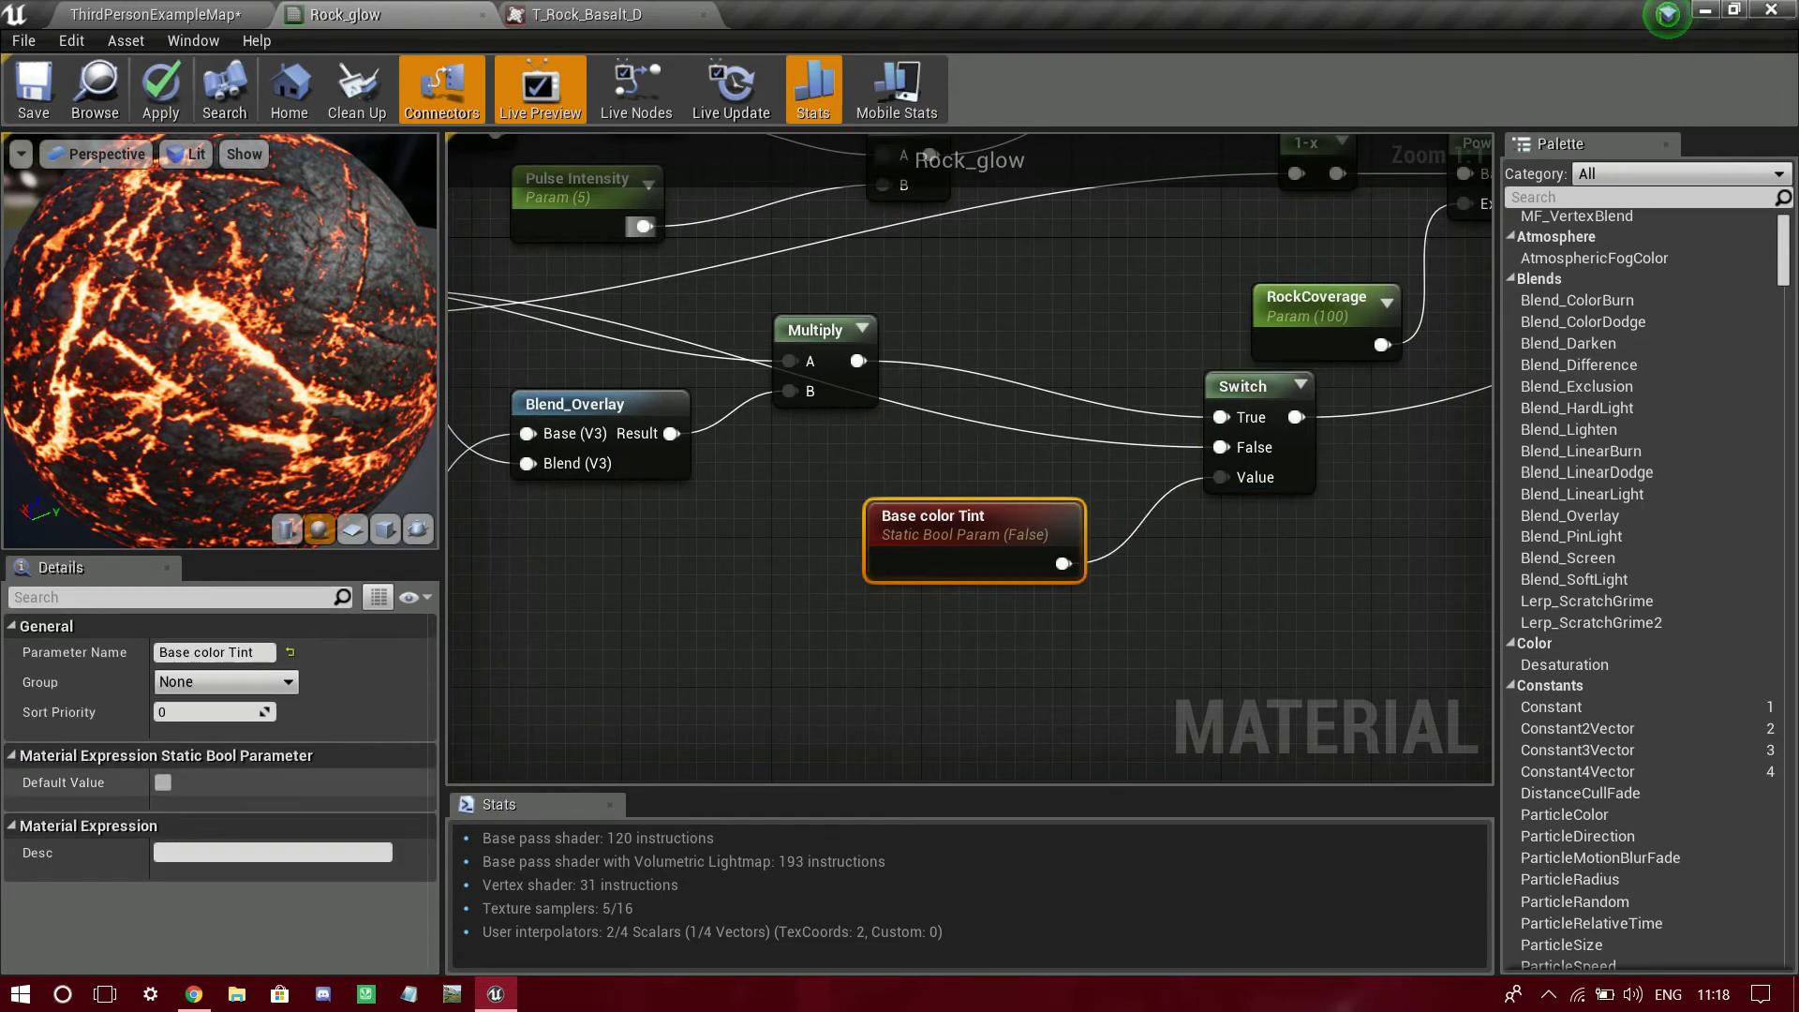
pyautogui.moveTo(1129, 436); pyautogui.dragTo(1214, 555, button='right')
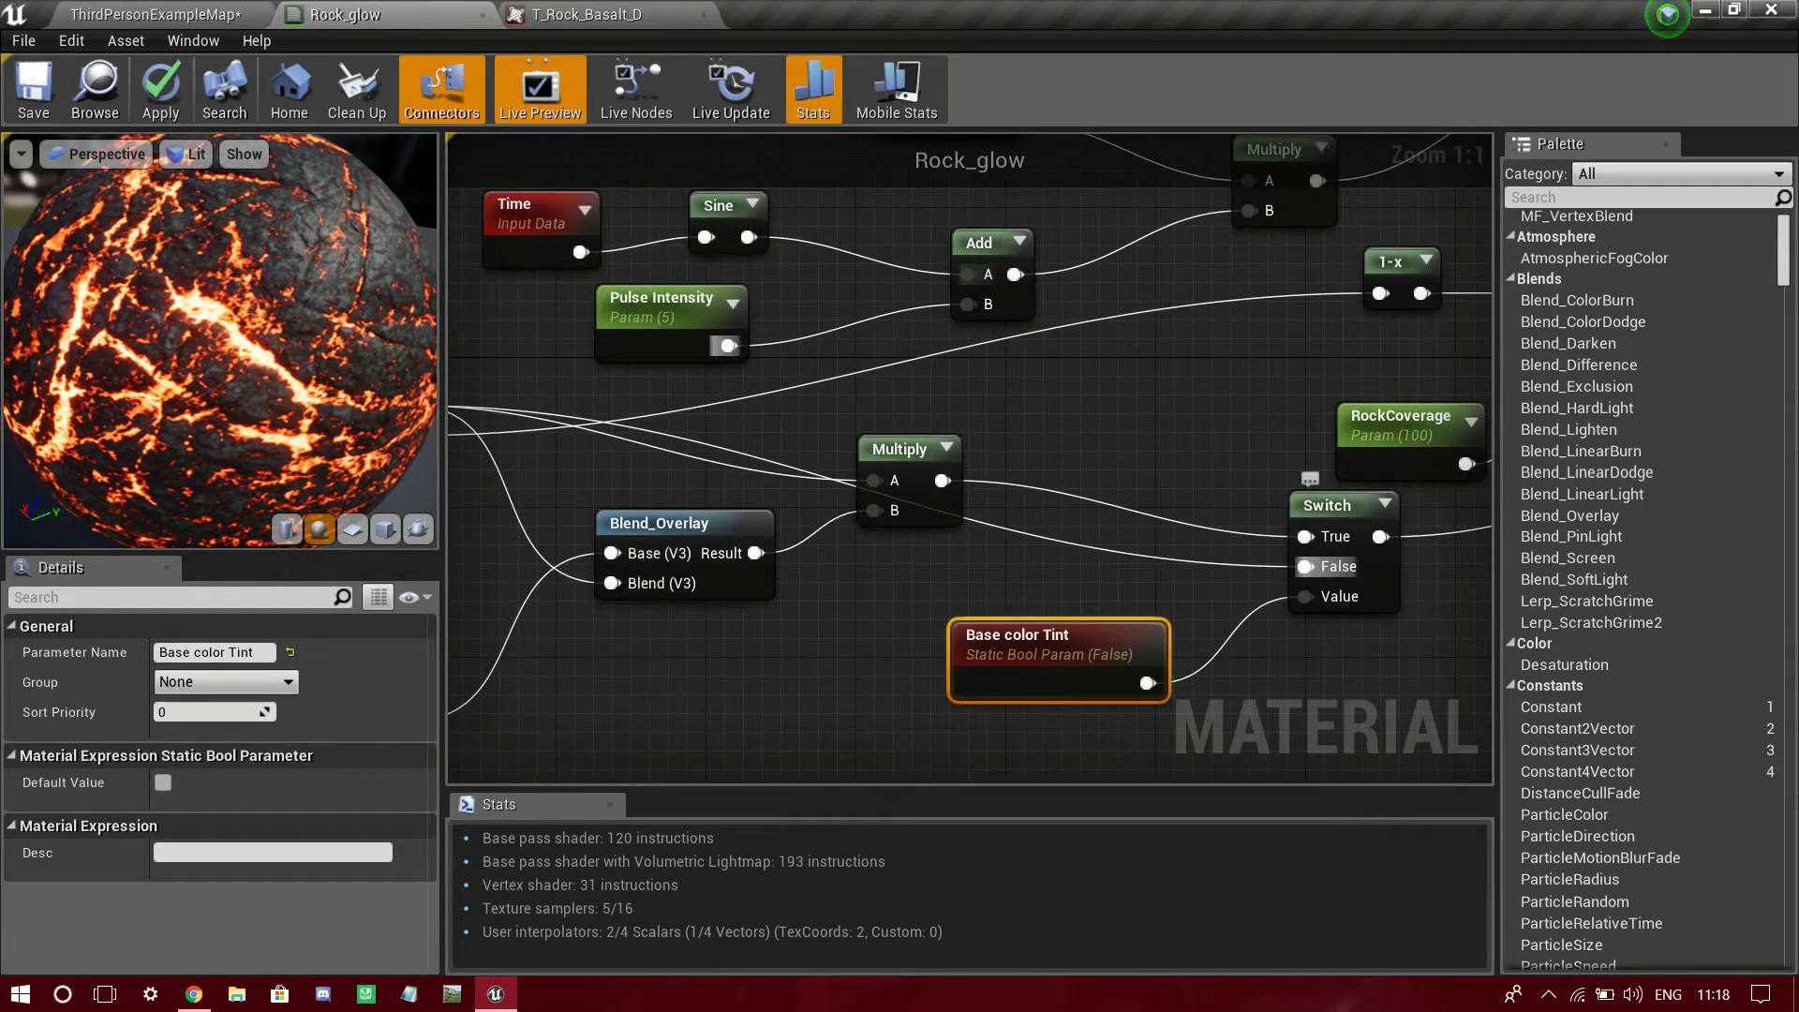
pyautogui.moveTo(1305, 566); pyautogui.dragTo(1119, 606)
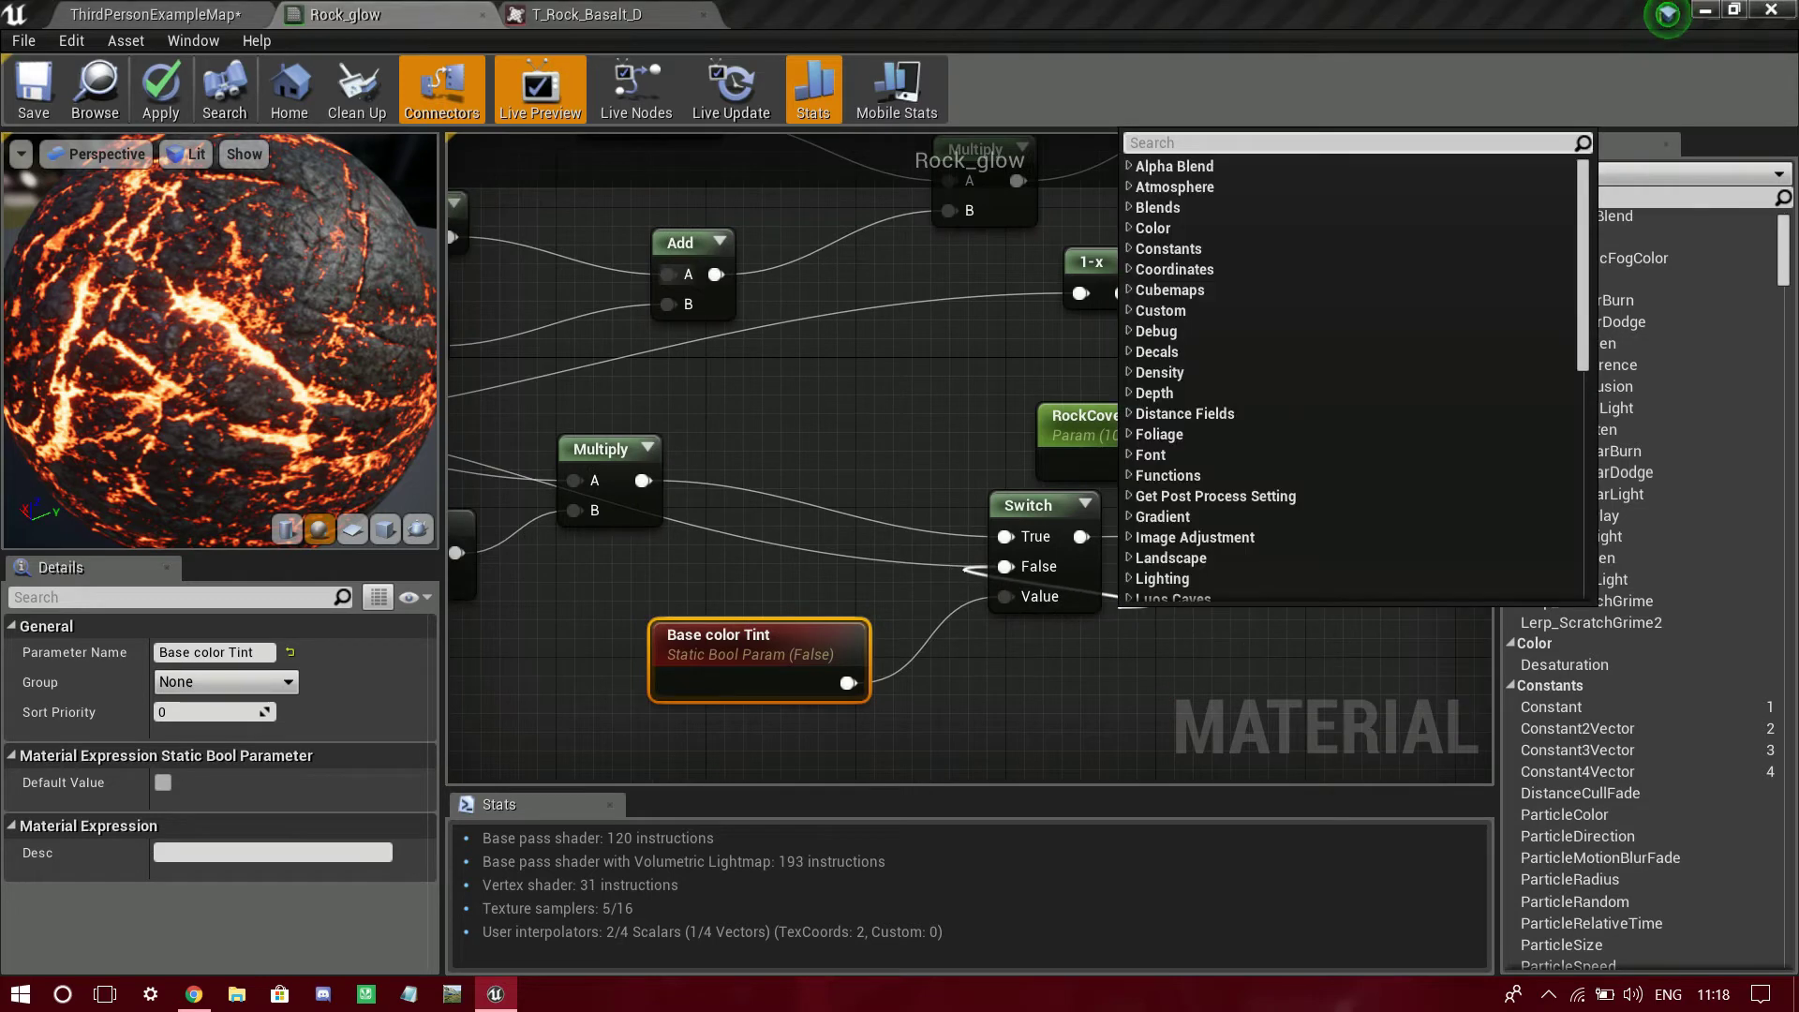
pyautogui.moveTo(890, 553); pyautogui.dragTo(1449, 604, button='right')
pyautogui.moveTo(1486, 707); pyautogui.dragTo(1173, 647, button='right')
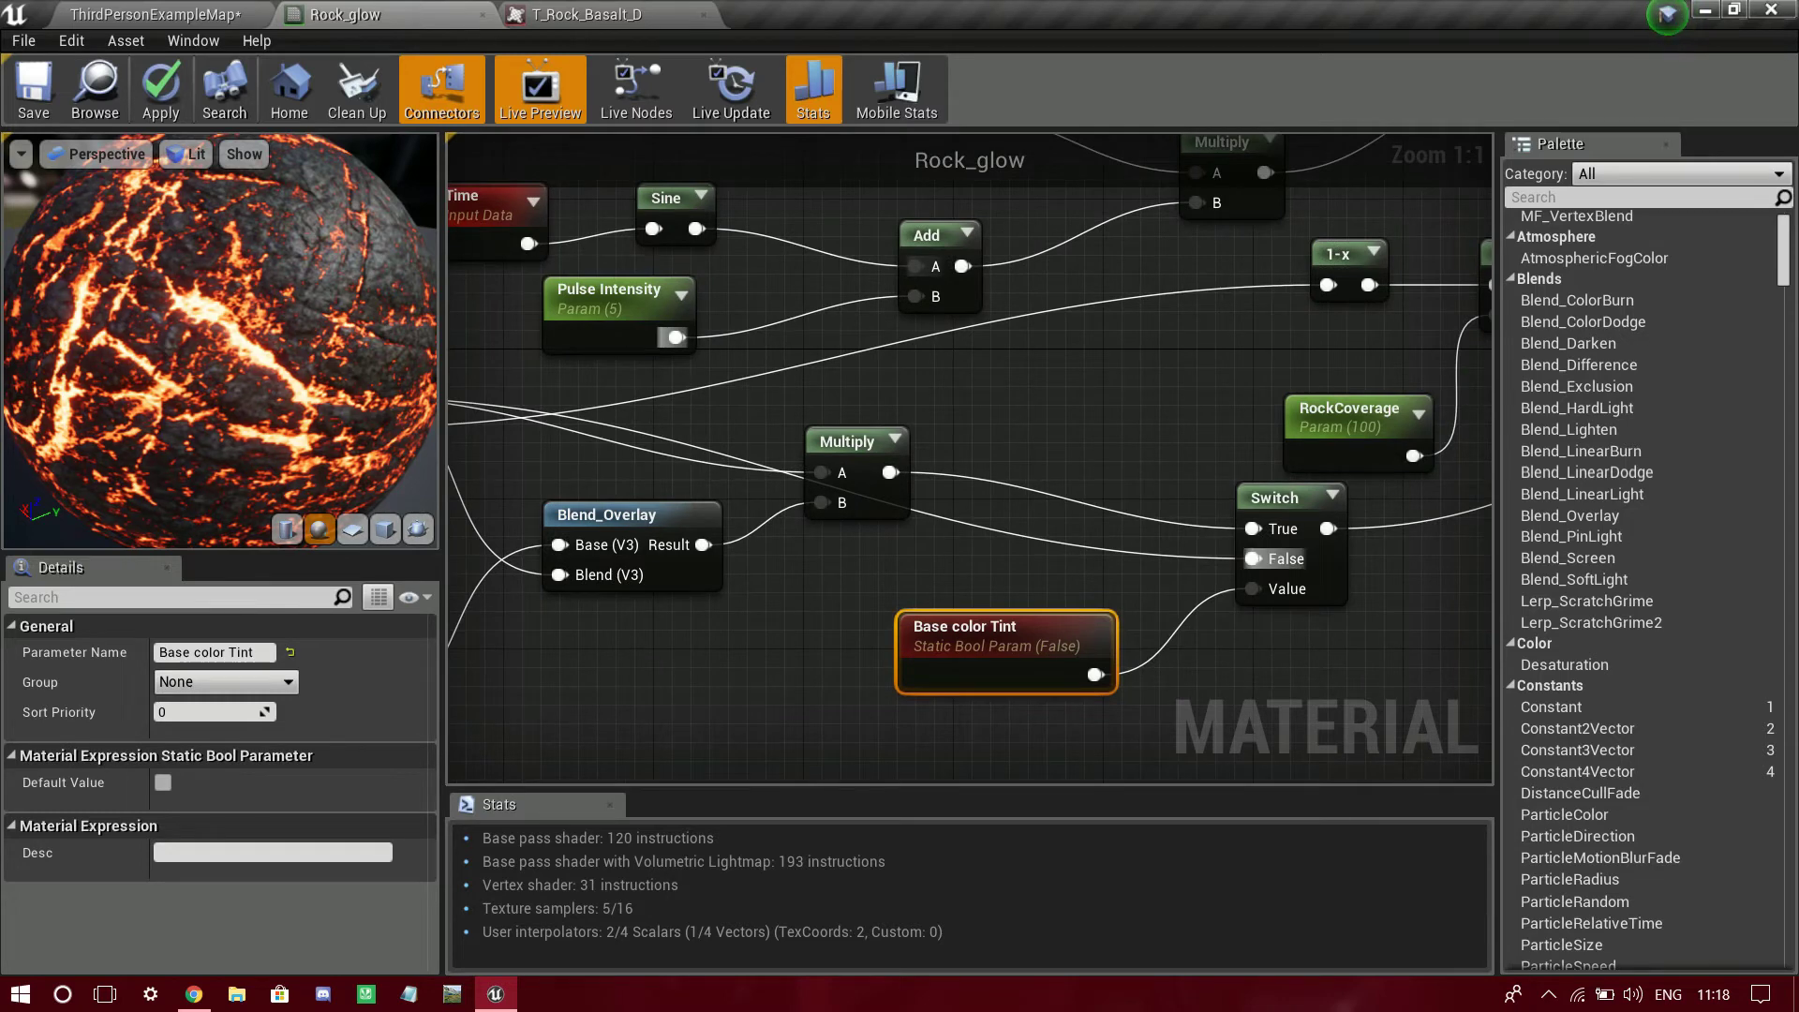
pyautogui.scroll(-6, 1593, 600)
pyautogui.moveTo(1385, 604); pyautogui.dragTo(1079, 624, button='right')
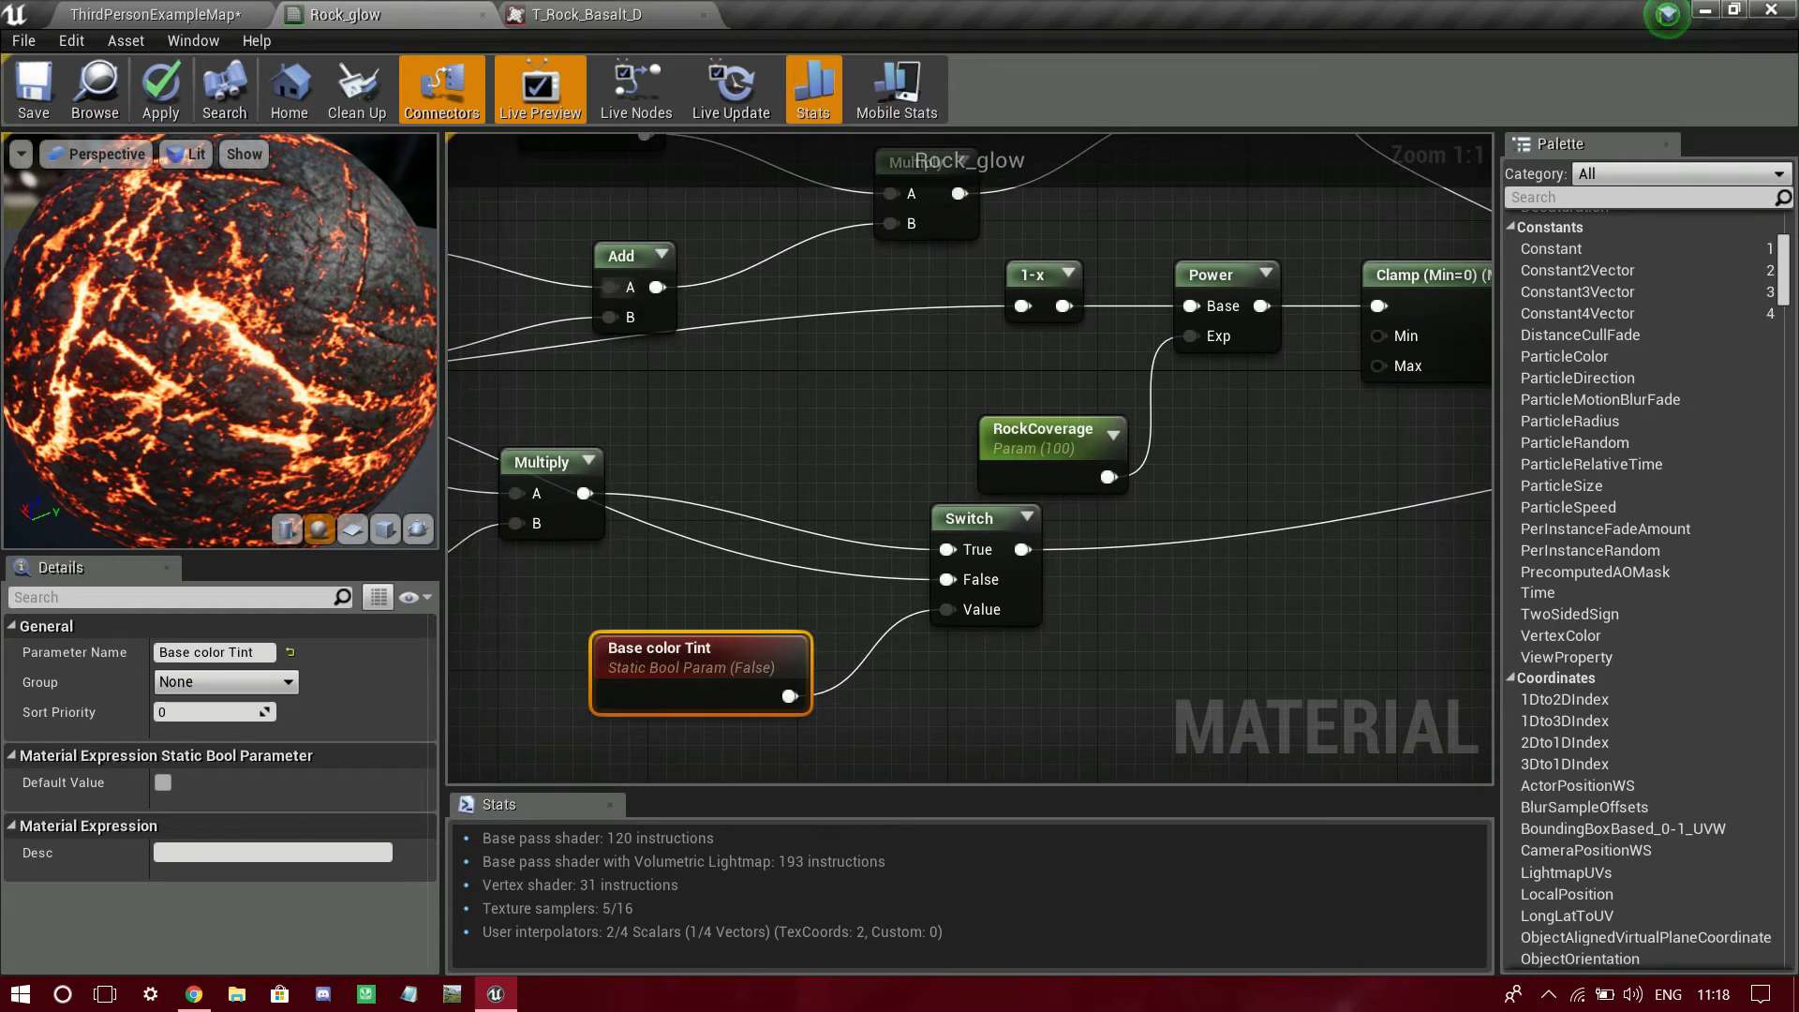
# - Nudge the Switch node up toward RockCoverage and apply the Rock_glow material changes
pyautogui.moveTo(966, 519)
pyautogui.mouseDown()
pyautogui.moveTo(796, 510)
pyautogui.moveTo(984, 500)
pyautogui.mouseUp()
pyautogui.moveTo(910, 537); pyautogui.dragTo(1526, 576, button='right')
pyautogui.moveTo(815, 699); pyautogui.dragTo(777, 591, button='right')
pyautogui.moveTo(469, 581); pyautogui.dragTo(656, 693)
pyautogui.moveTo(1171, 675); pyautogui.dragTo(529, 712, button='right')
pyautogui.moveTo(1487, 491); pyautogui.dragTo(1598, 586, button='right')
pyautogui.click(831, 622)
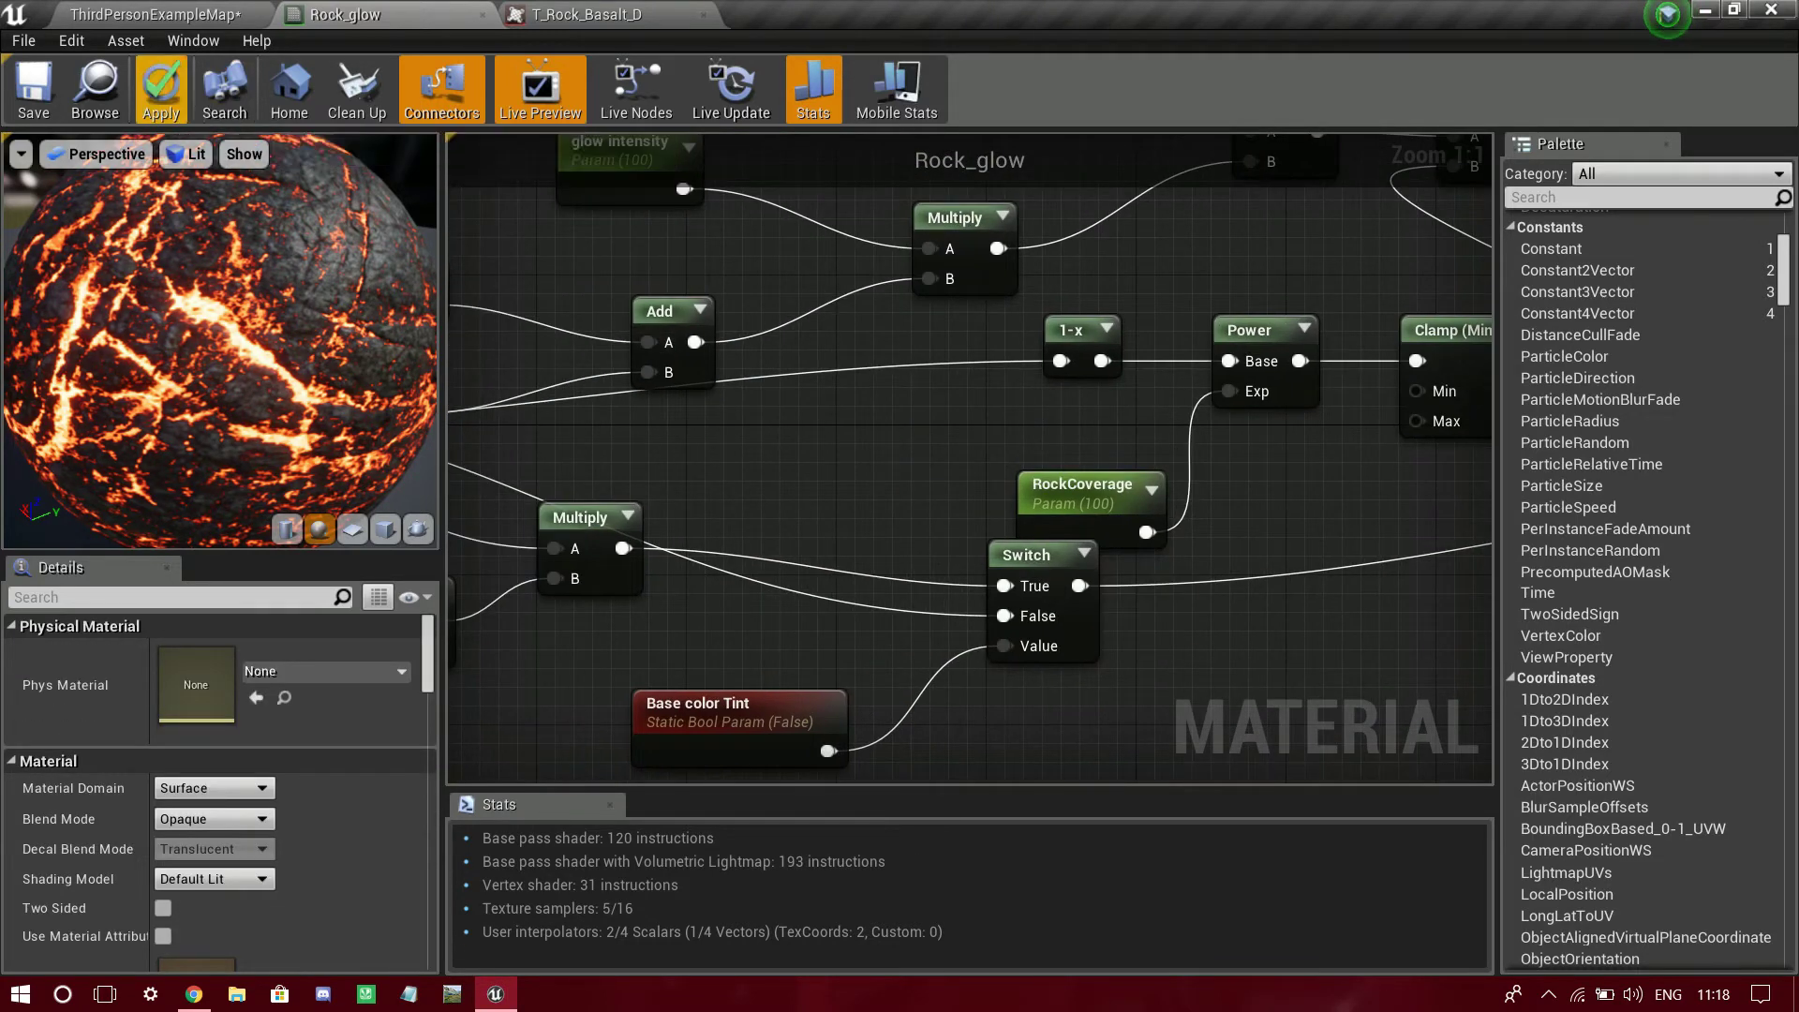
pyautogui.click(160, 89)
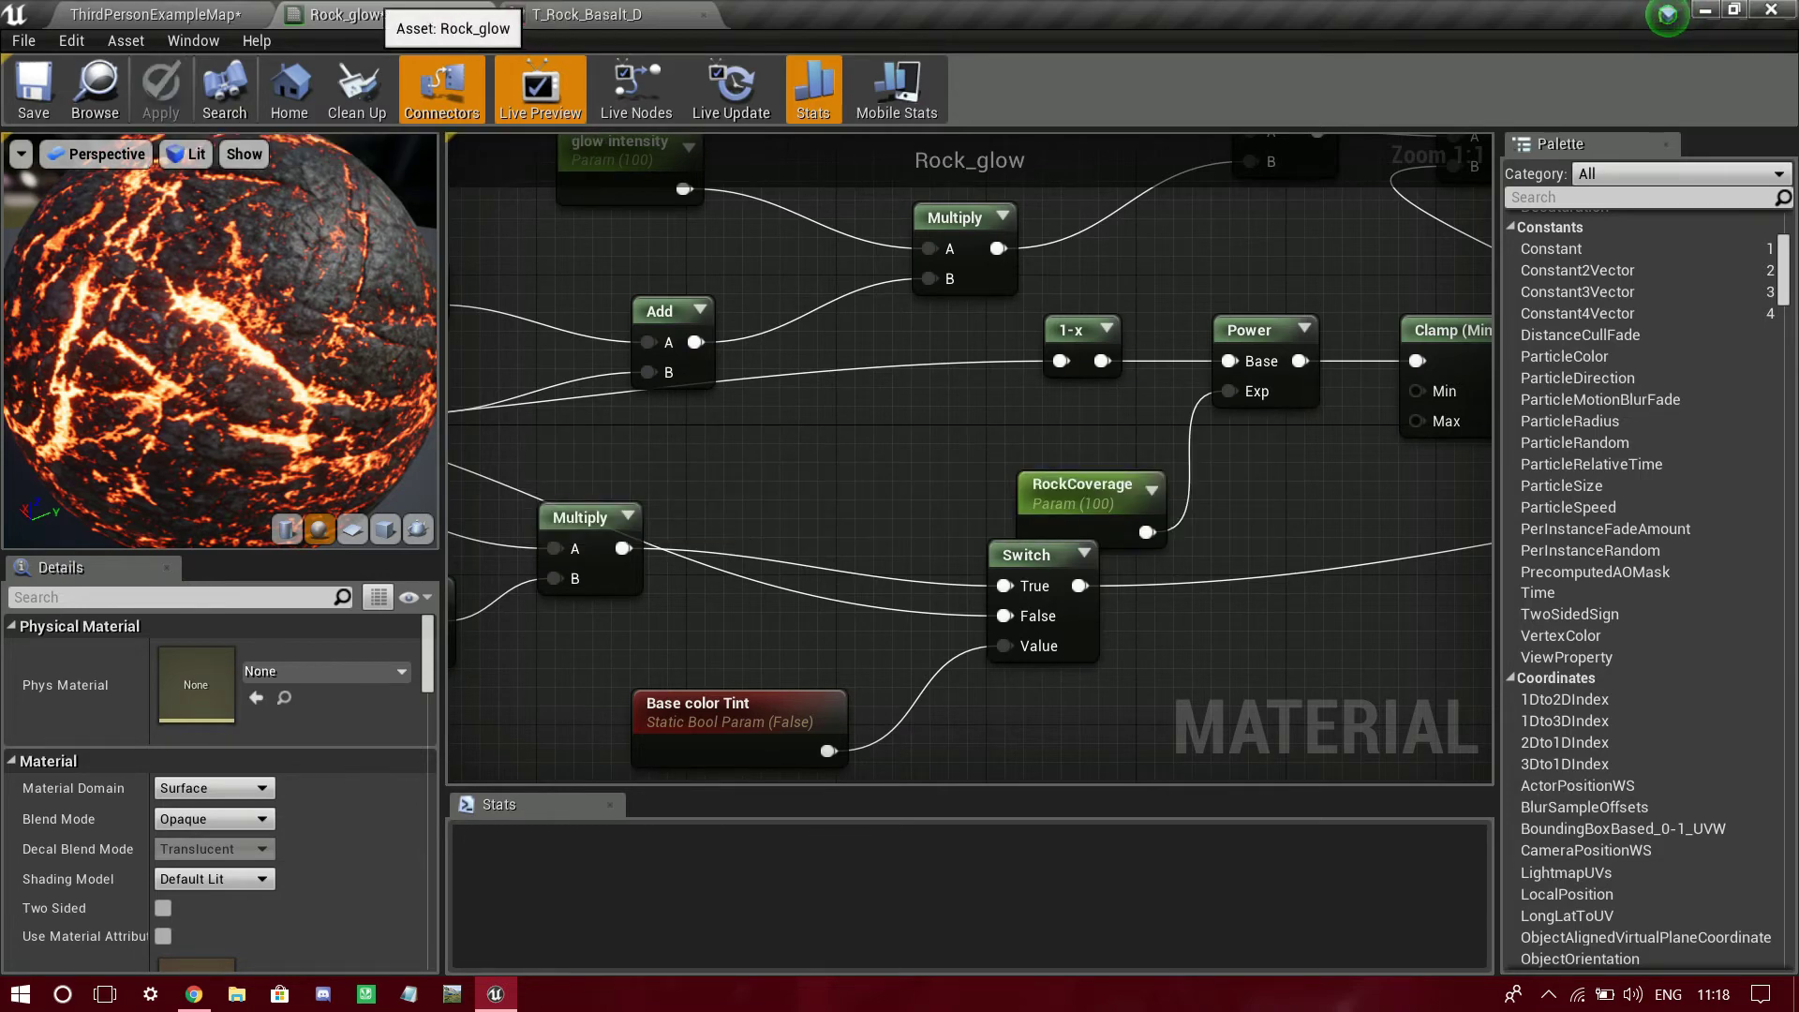
# - Open the Rock_glow instance in a separate, enlarged window beside the level viewport, with its parameter area widened
pyautogui.click(157, 14)
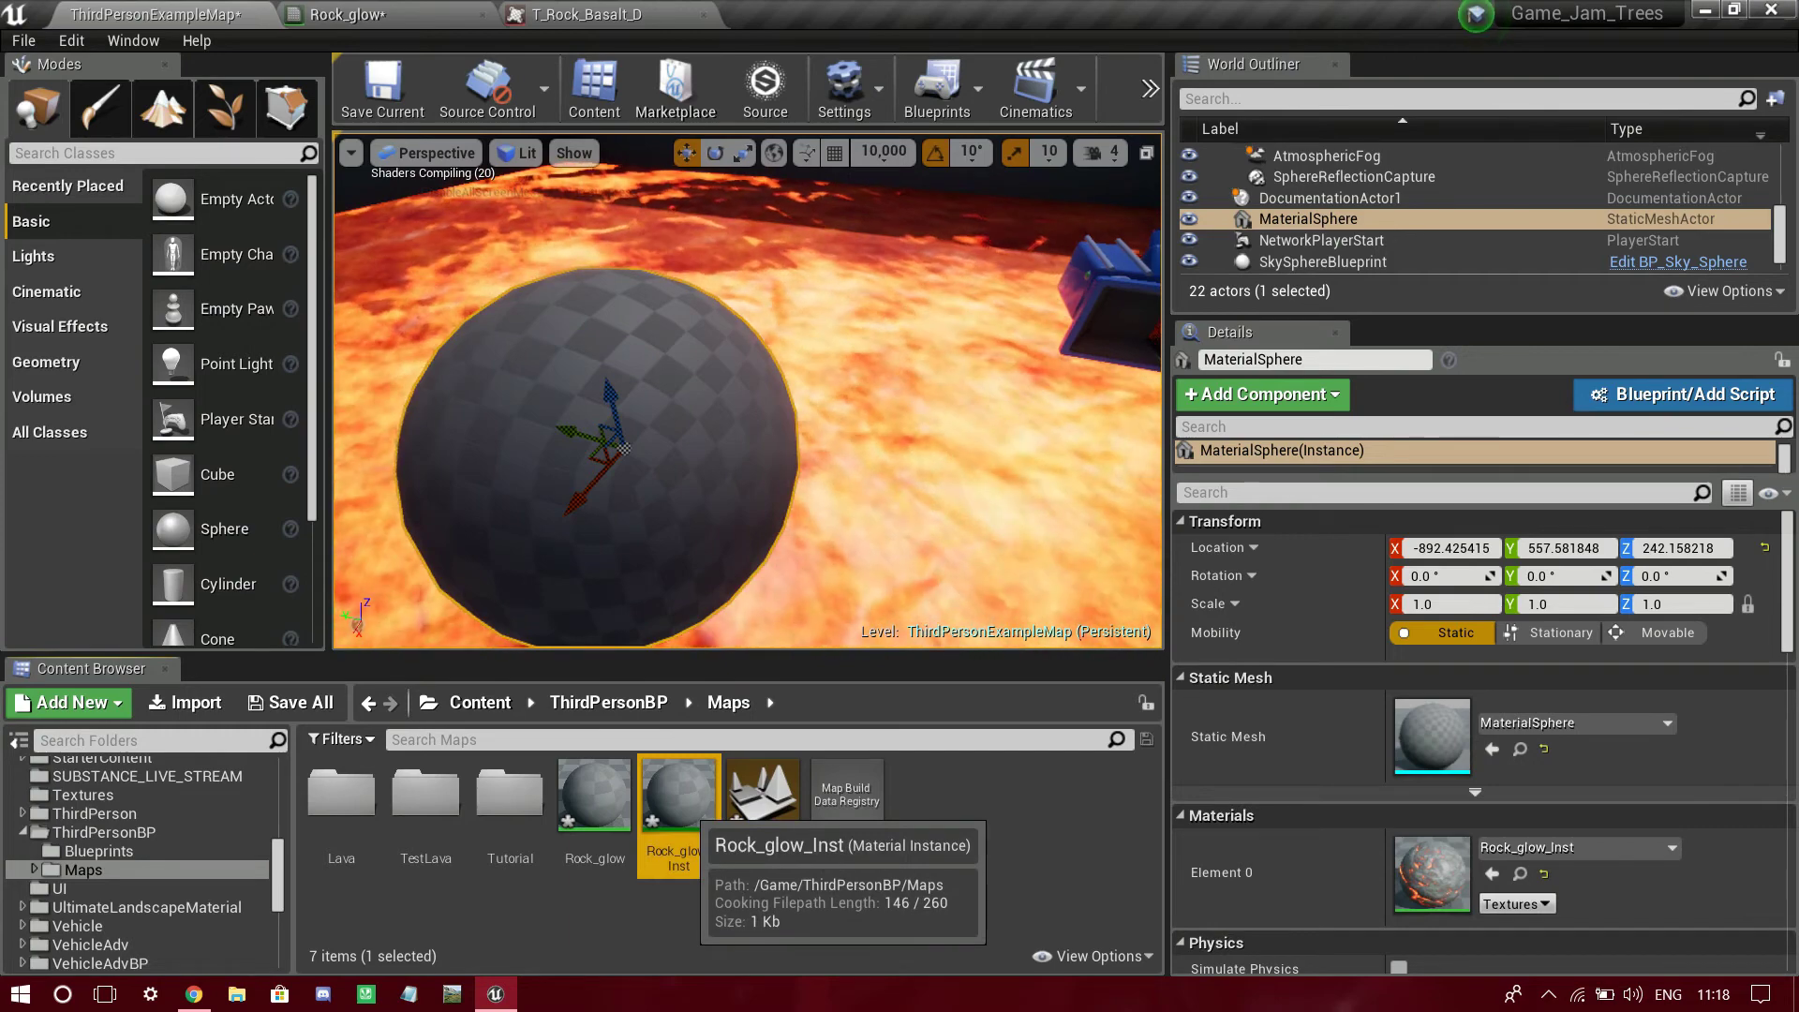
pyautogui.doubleClick(679, 798)
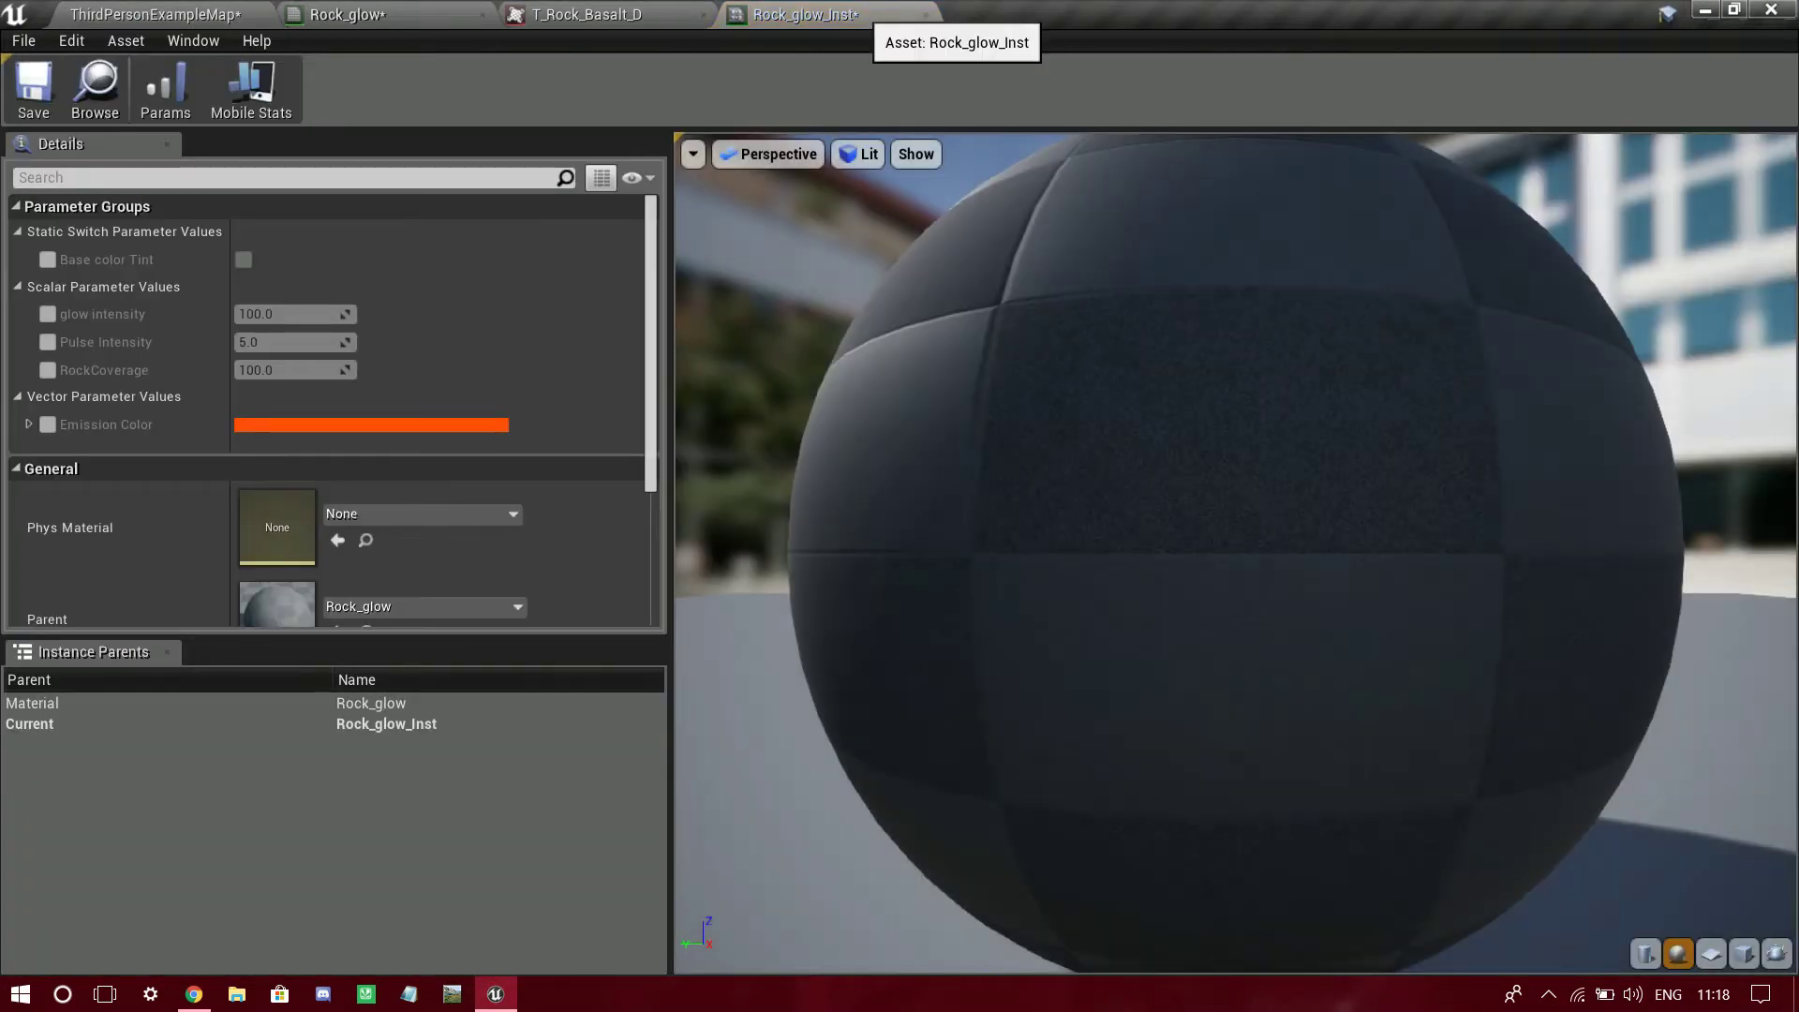
pyautogui.moveTo(863, 13); pyautogui.dragTo(1228, 230)
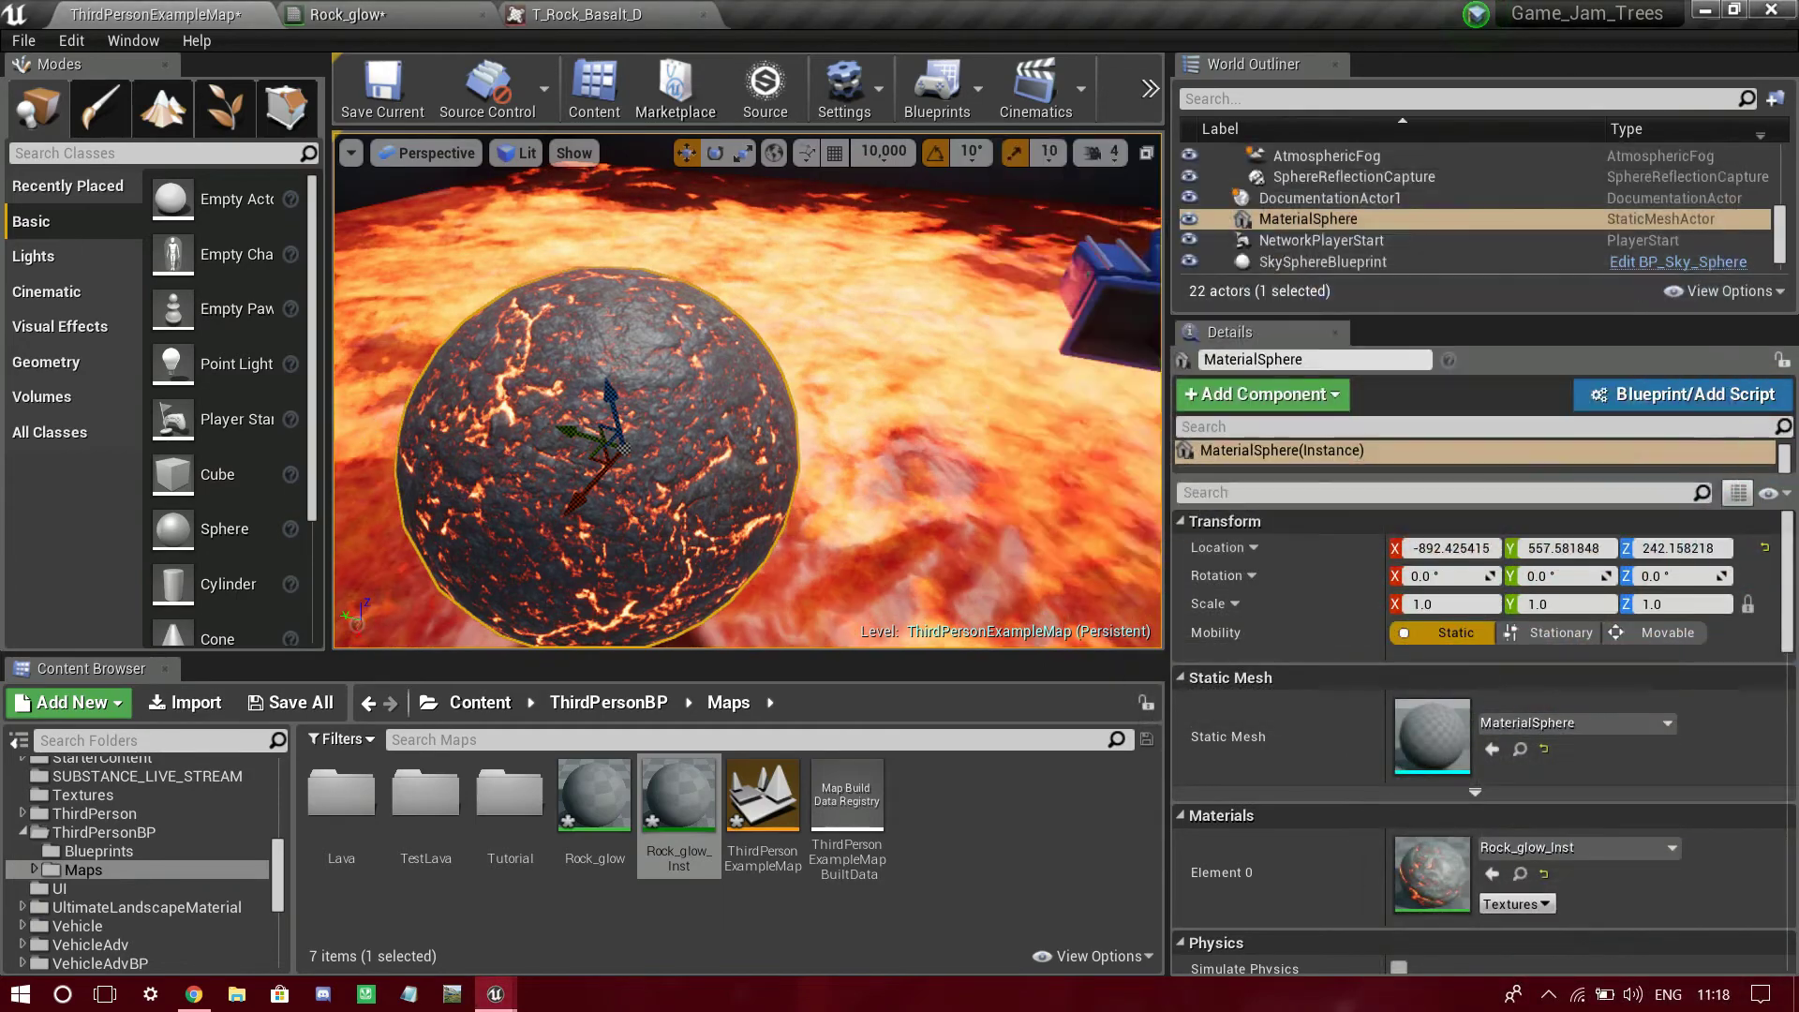
pyautogui.moveTo(1312, 744); pyautogui.dragTo(1196, 976)
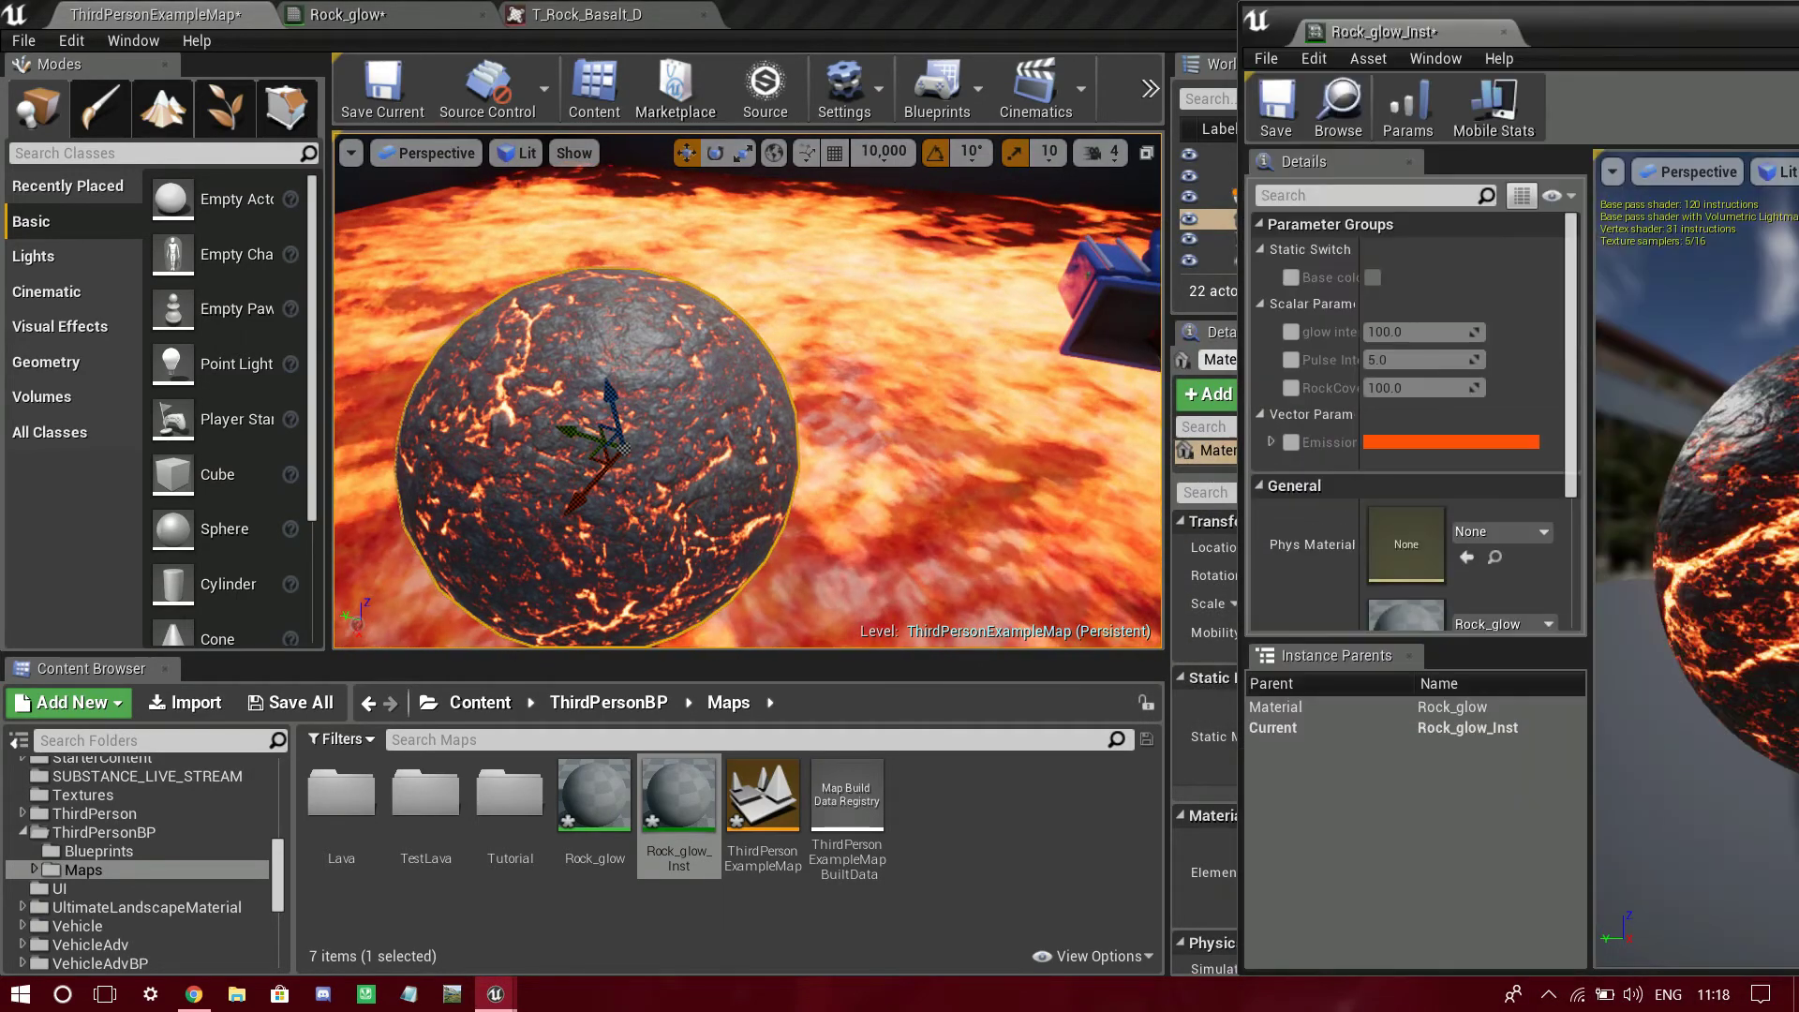
pyautogui.moveTo(1376, 33); pyautogui.dragTo(762, 39)
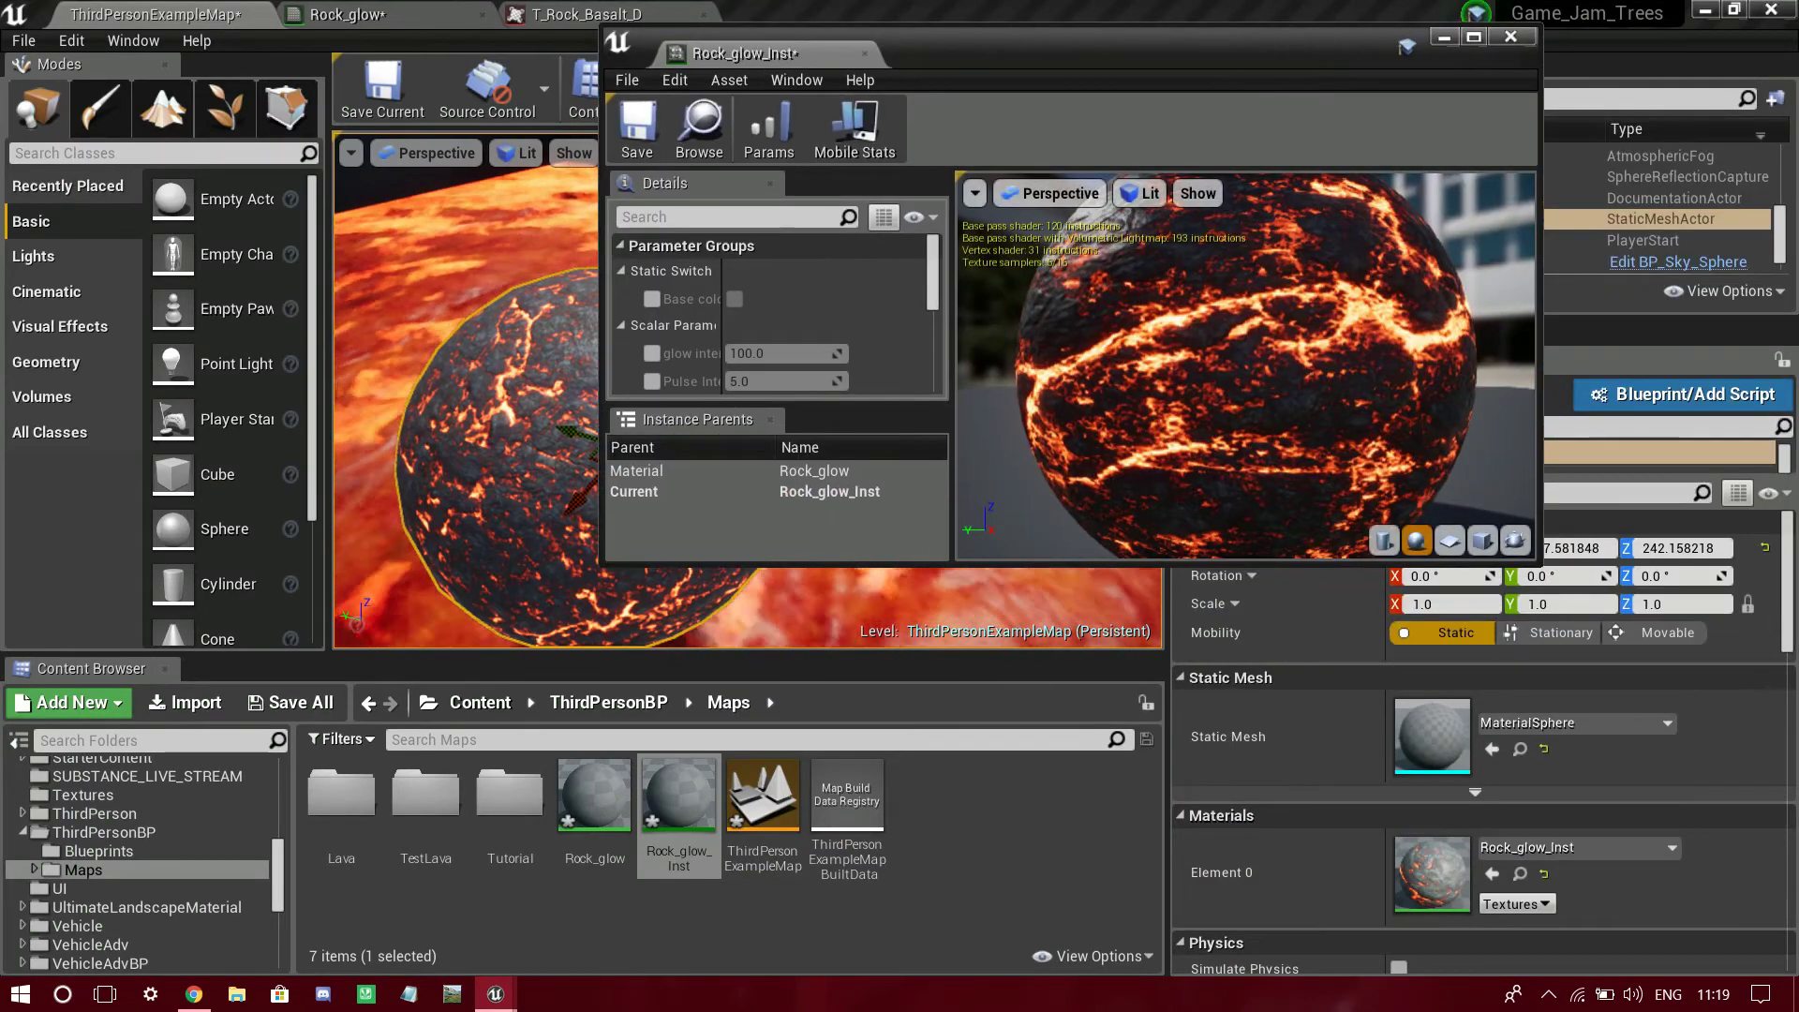
pyautogui.moveTo(744, 53); pyautogui.dragTo(1025, 71)
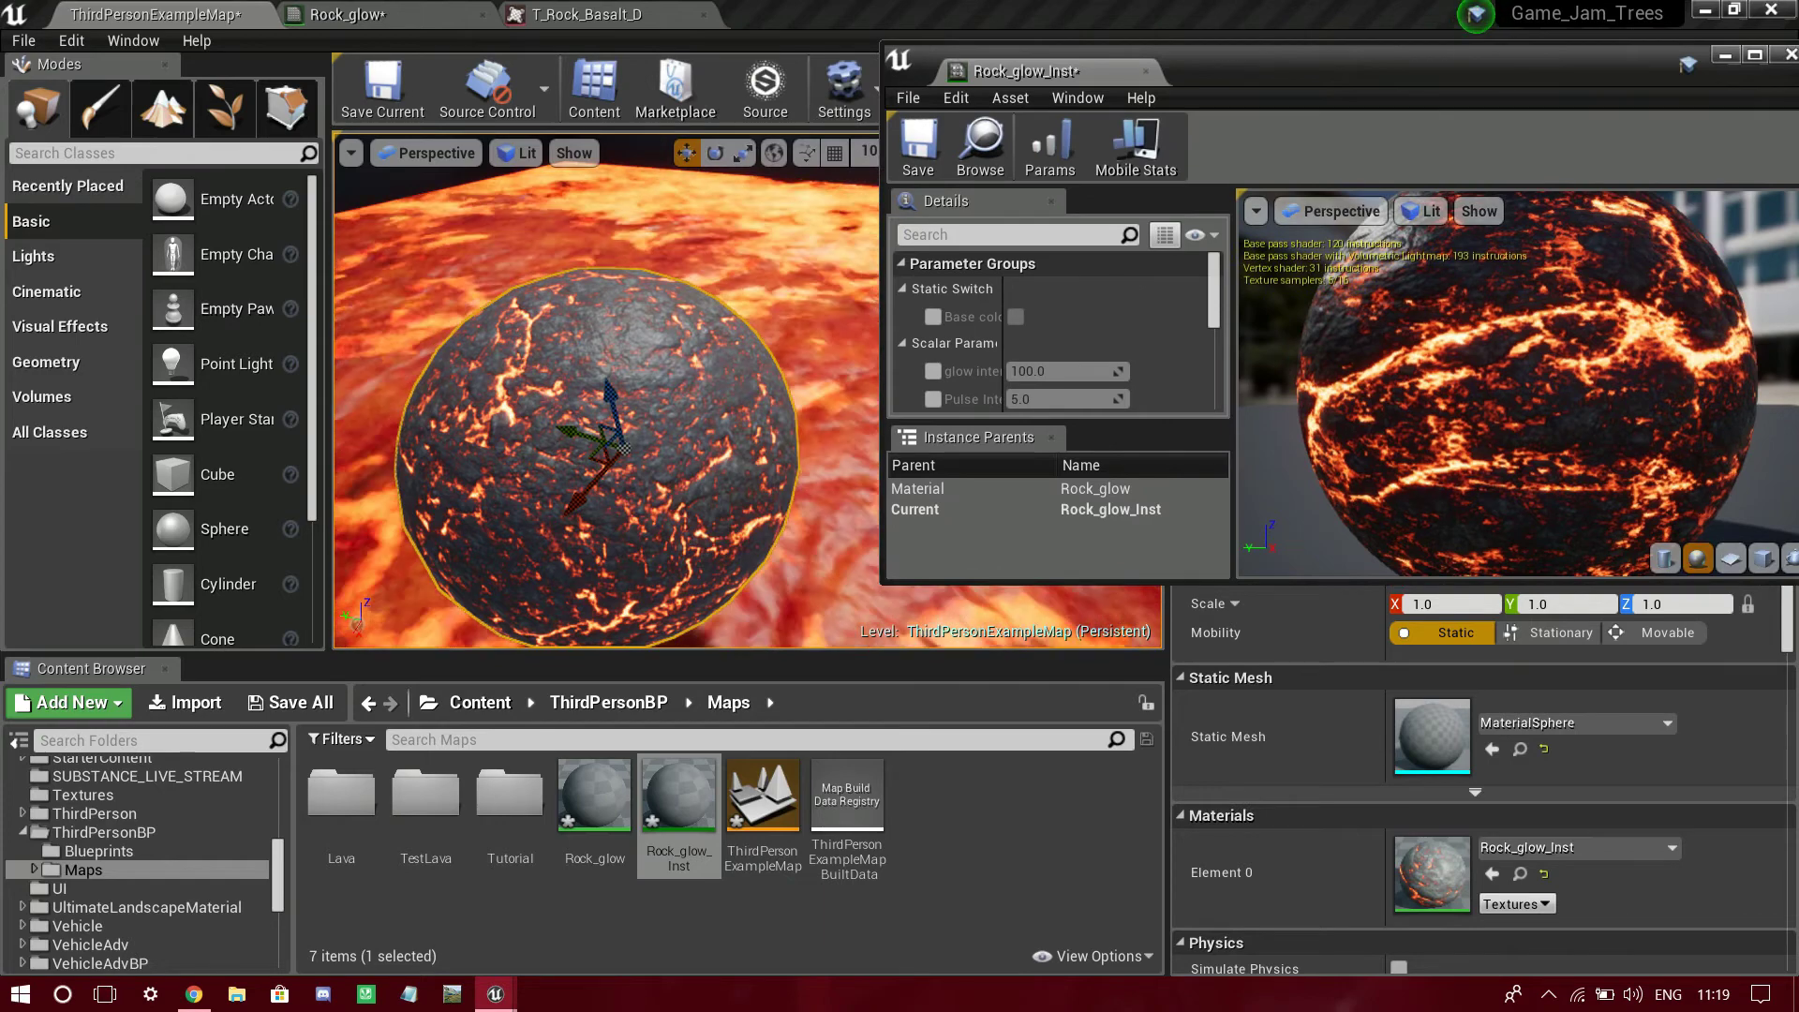
pyautogui.moveTo(1297, 584); pyautogui.dragTo(1297, 977)
pyautogui.moveTo(1234, 562); pyautogui.dragTo(1442, 562)
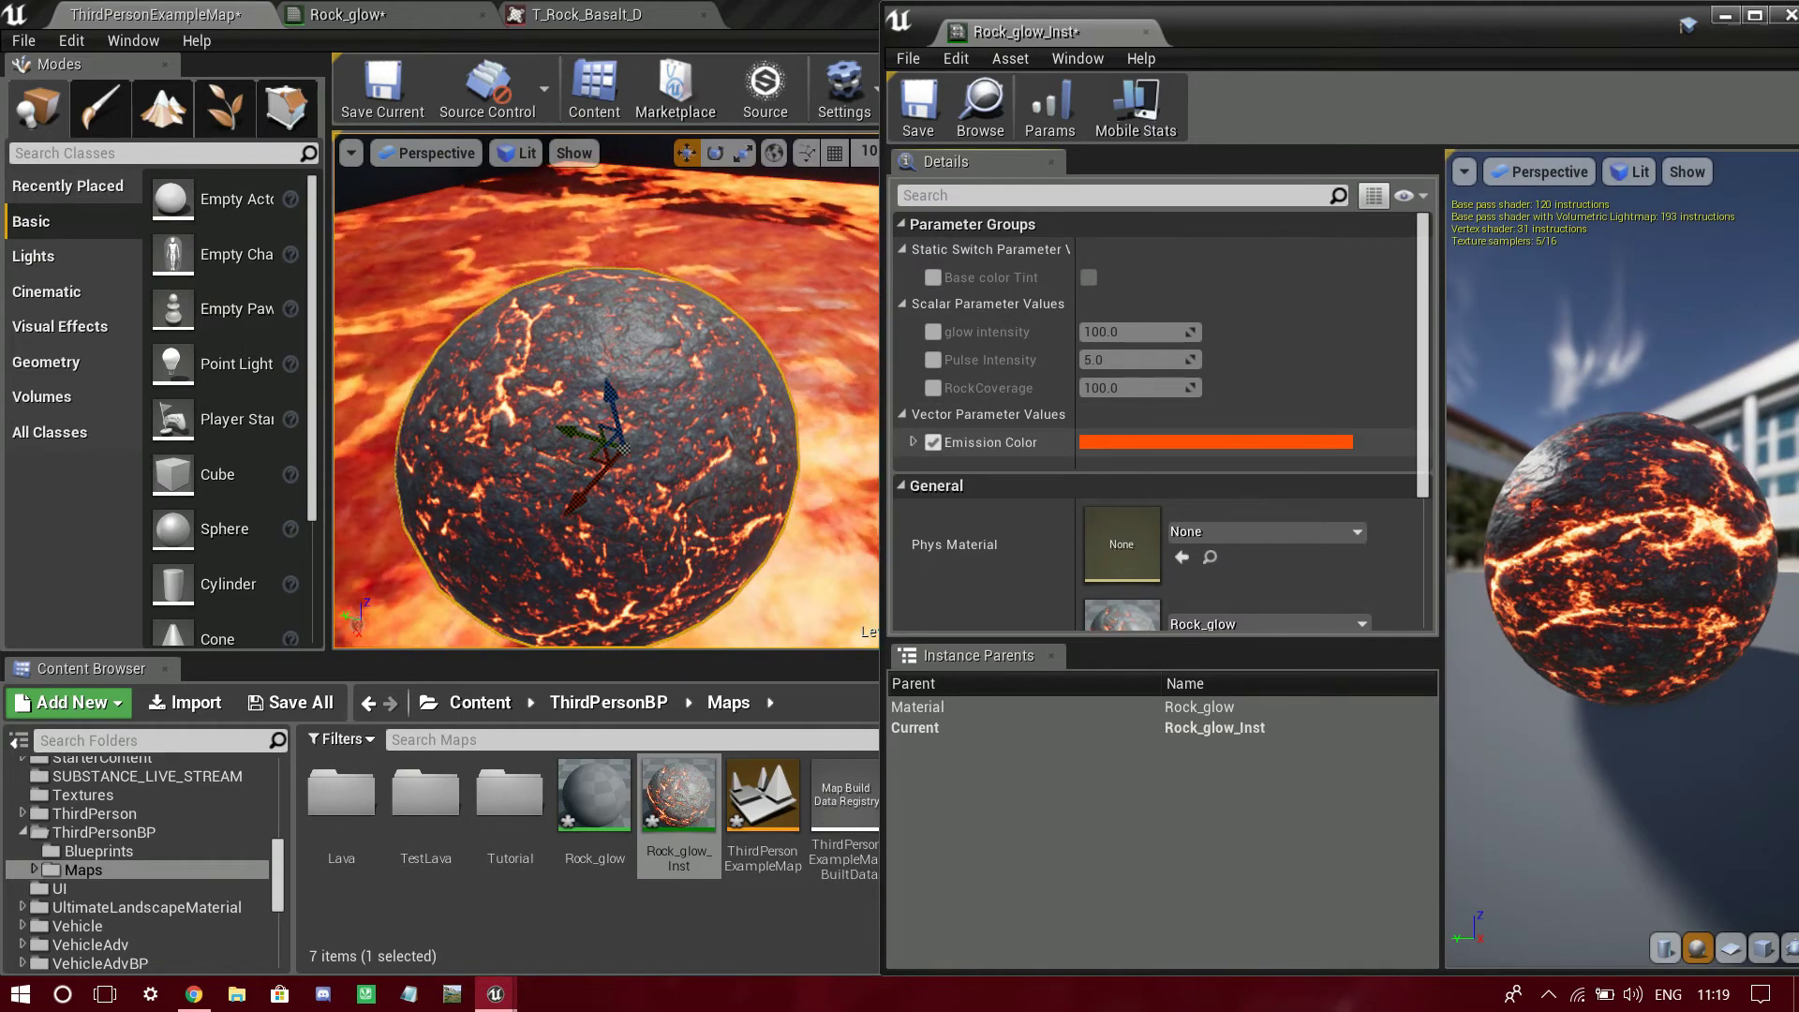
# - Try a magenta Emission Color (hex linear FB0082FF) on the Rock_glow instance
pyautogui.click(1216, 441)
pyautogui.click(1373, 487)
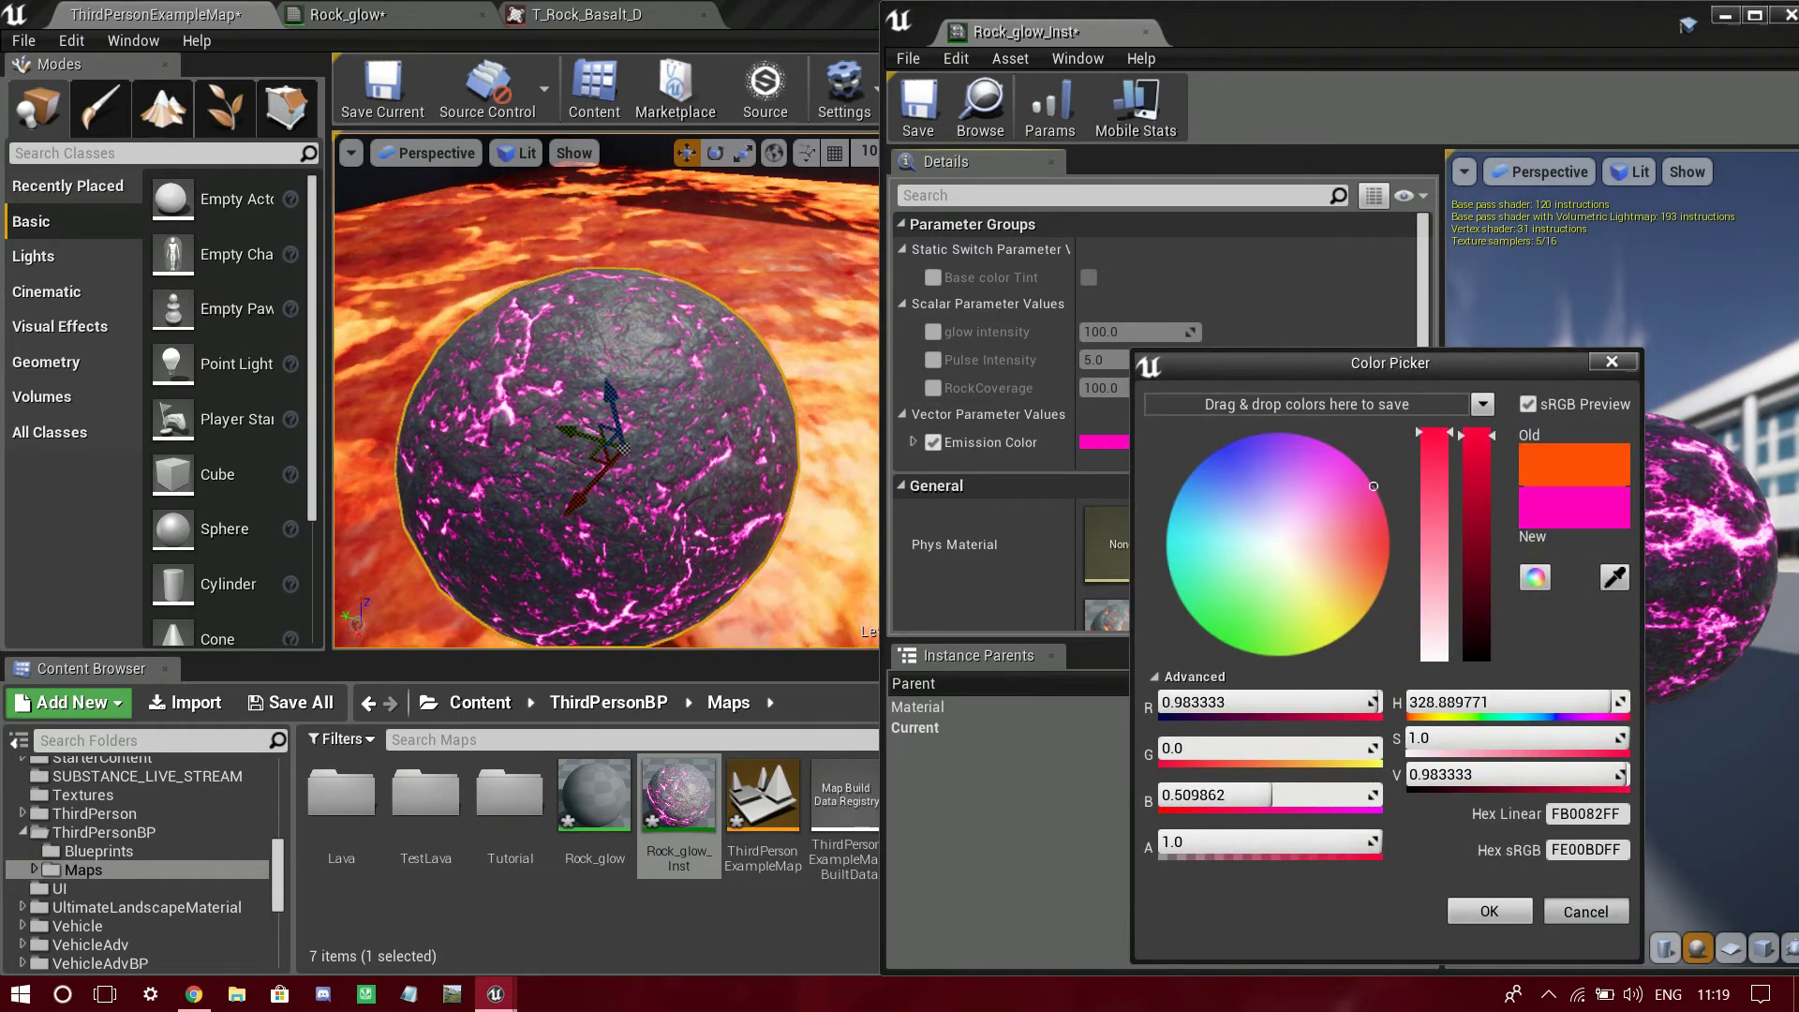
pyautogui.click(1586, 911)
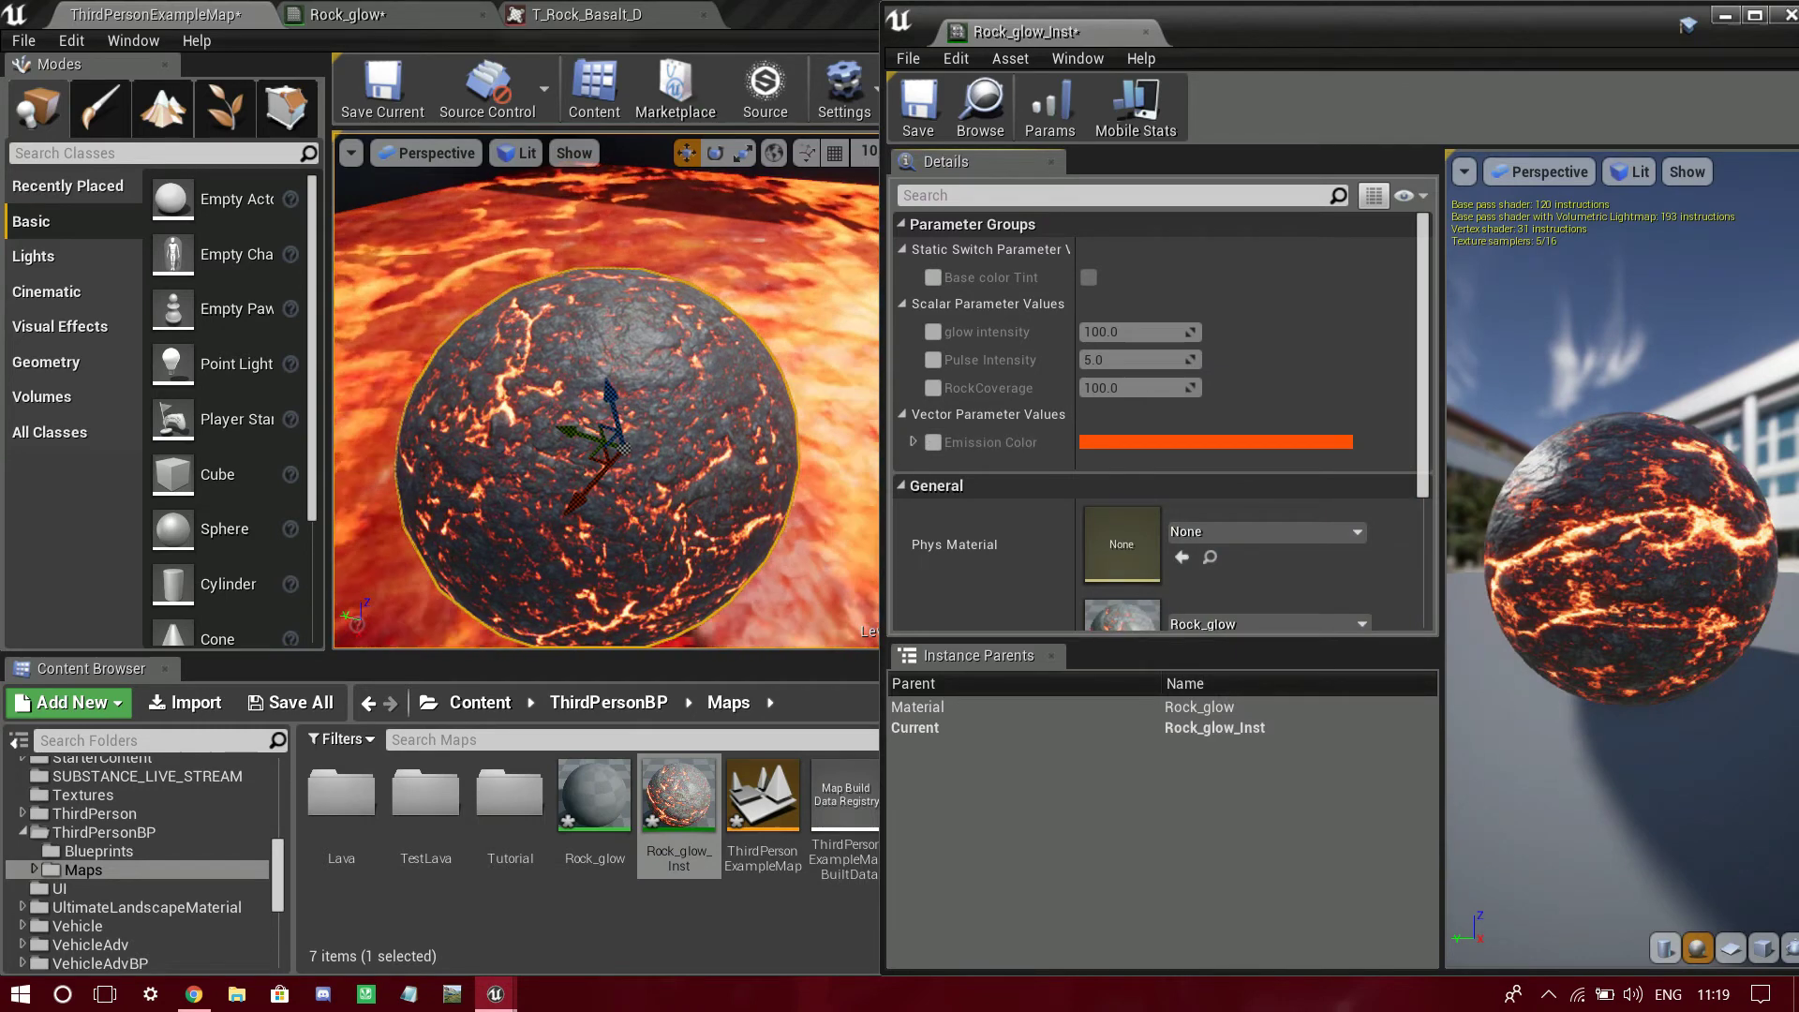
# - Disconnect the True and False inputs of the Switch node in the Rock_glow graph
pyautogui.click(413, 14)
pyautogui.scroll(-2, 640, 393)
pyautogui.moveTo(769, 432); pyautogui.dragTo(668, 309, button='right')
pyautogui.scroll(1, 682, 350)
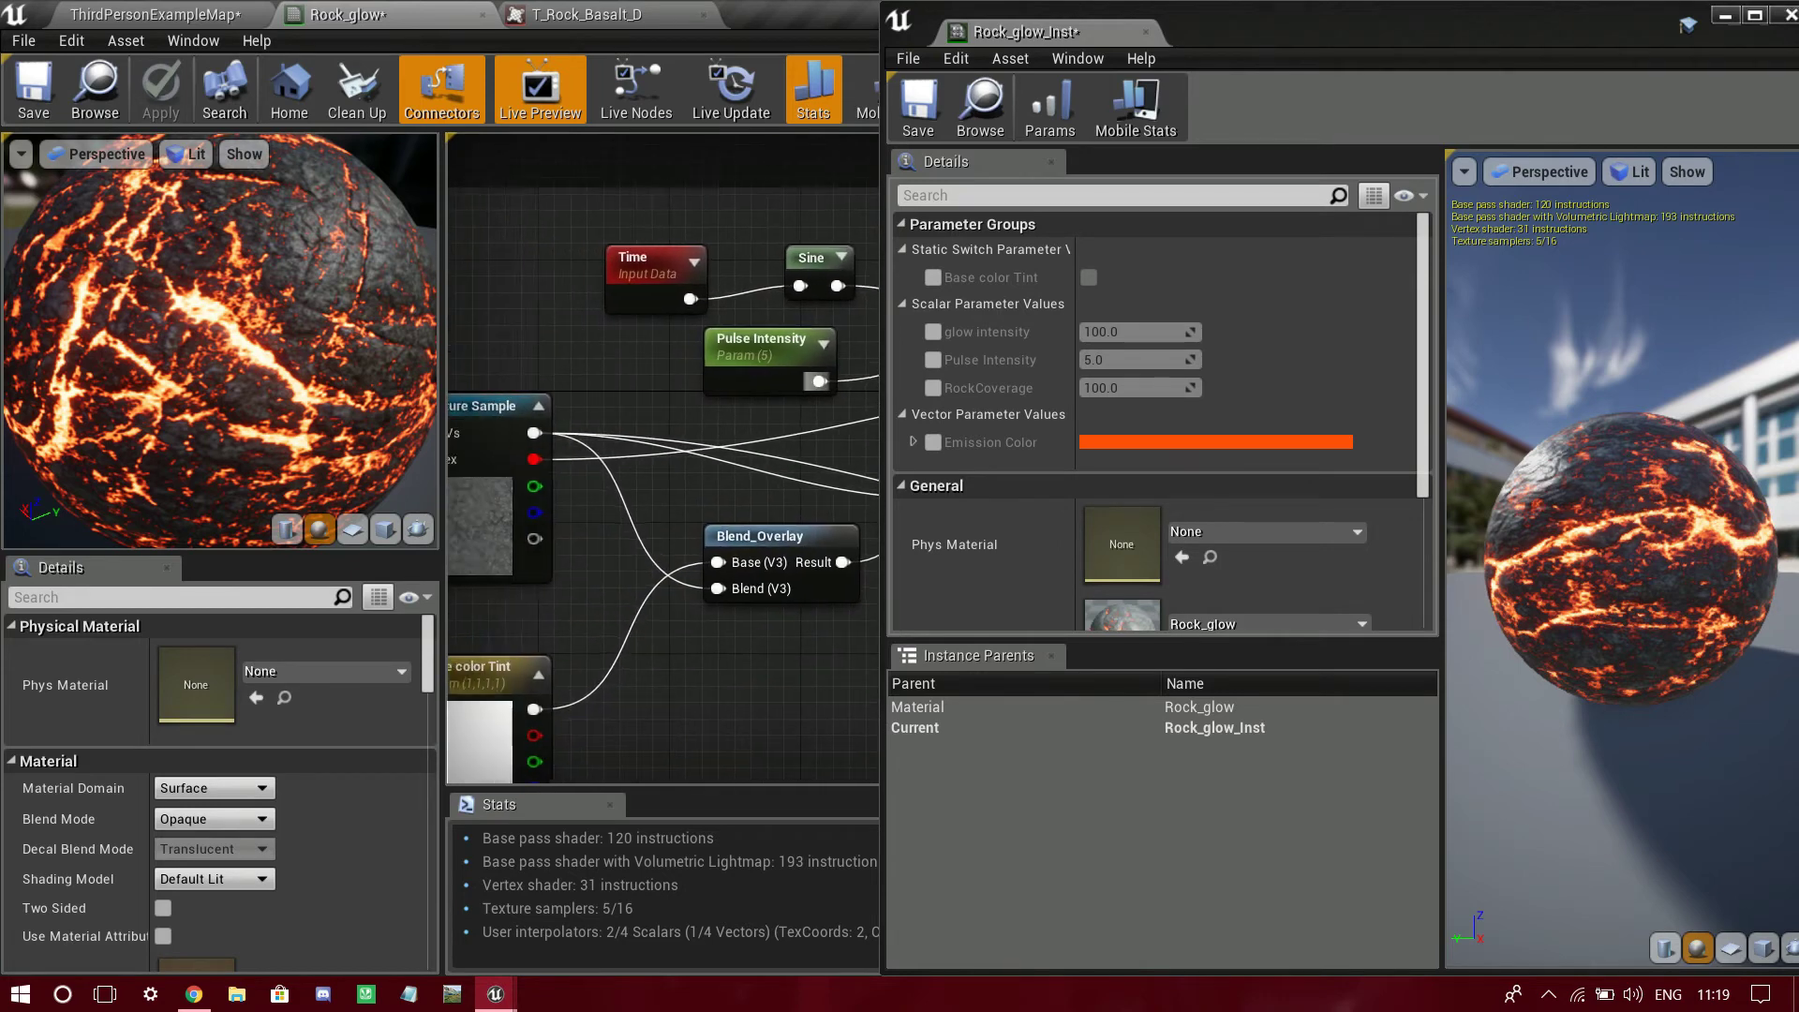
pyautogui.moveTo(613, 609); pyautogui.dragTo(701, 620, button='right')
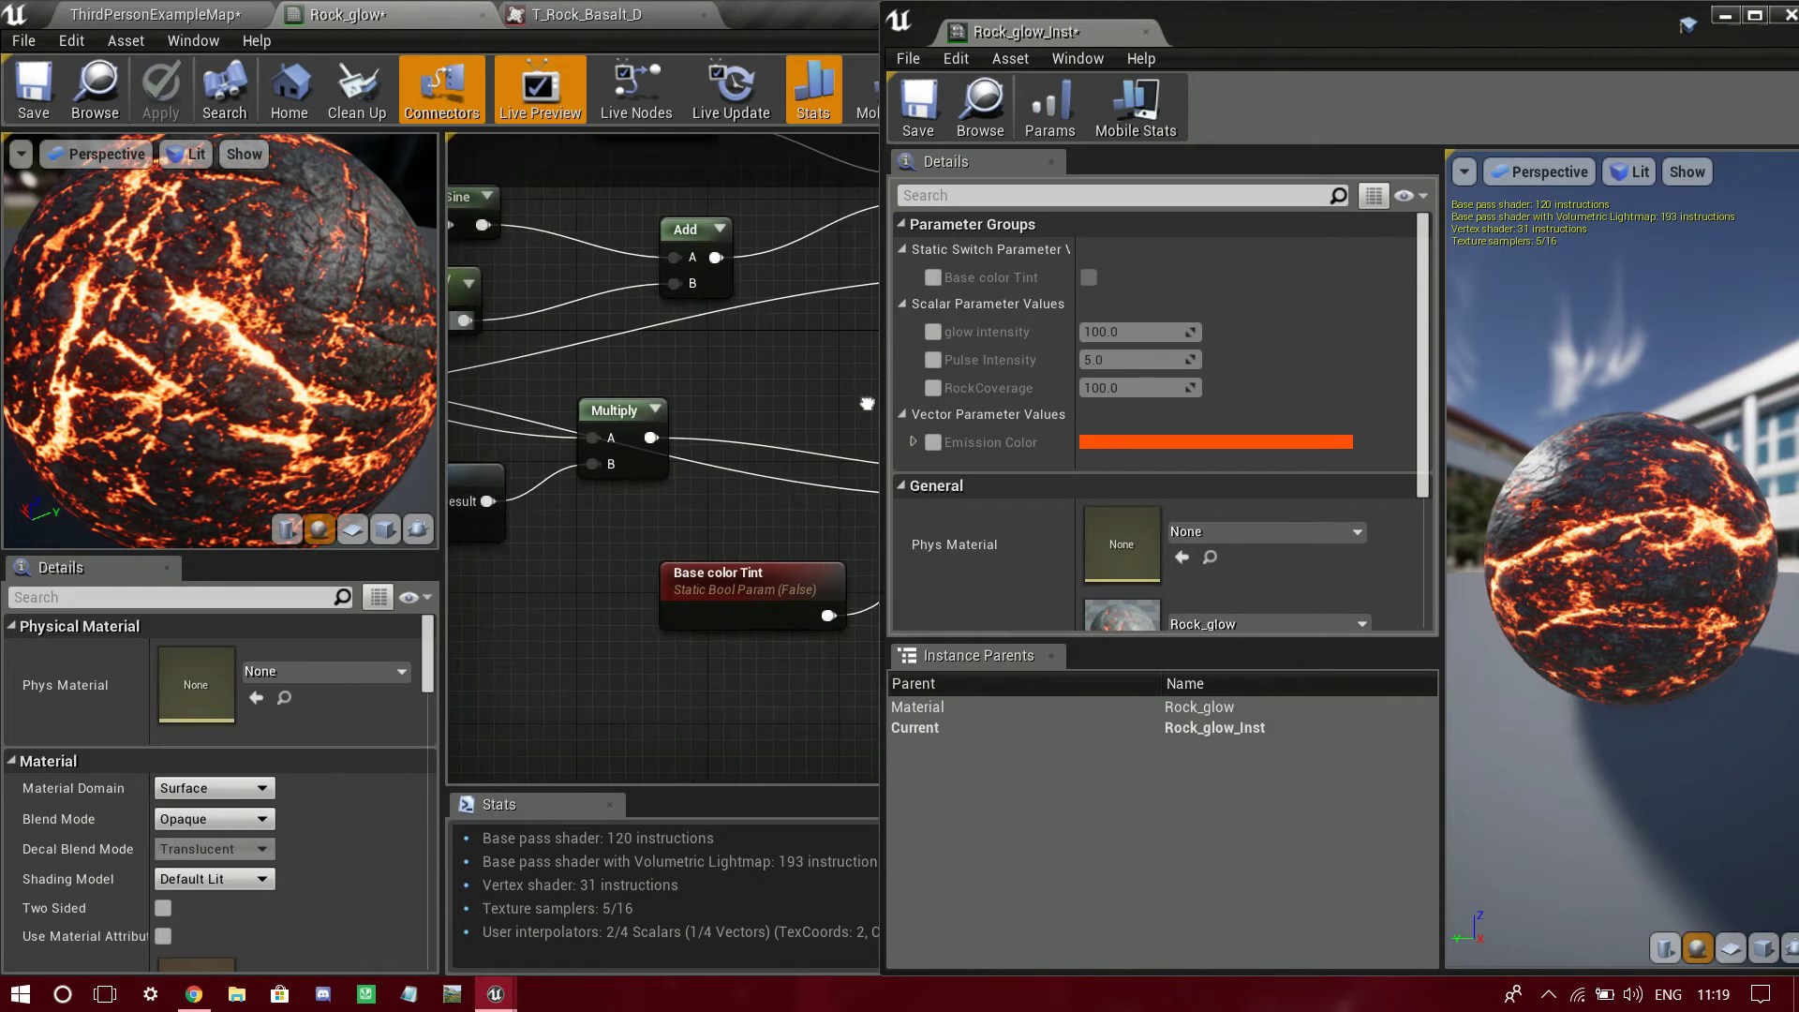
pyautogui.moveTo(609, 468); pyautogui.dragTo(197, 308, button='right')
pyautogui.keyDown('alt'); pyautogui.click(796, 416); pyautogui.keyUp('alt')
pyautogui.keyDown('alt'); pyautogui.click(796, 390); pyautogui.keyUp('alt')
pyautogui.click(797, 416)
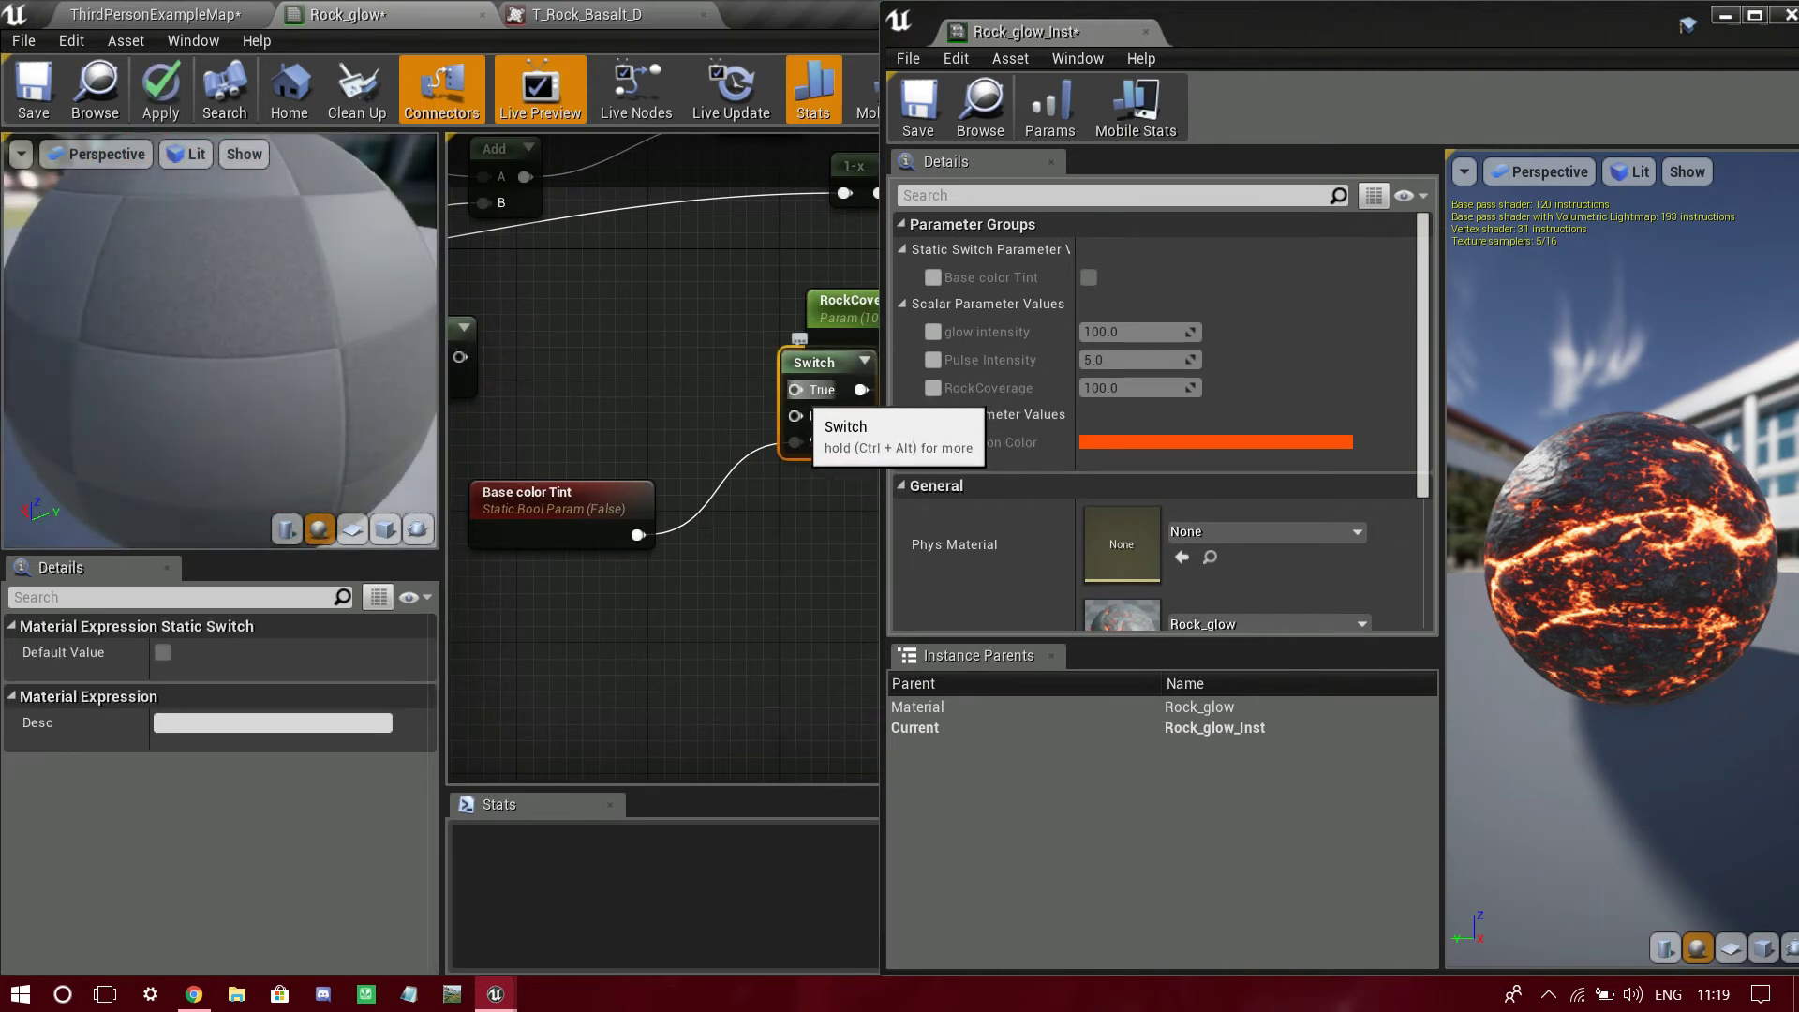
# - Connect the tint Multiply to the Switch's True input and the basalt Texture Sample to False, and apply the changes
pyautogui.moveTo(560, 376); pyautogui.dragTo(600, 368)
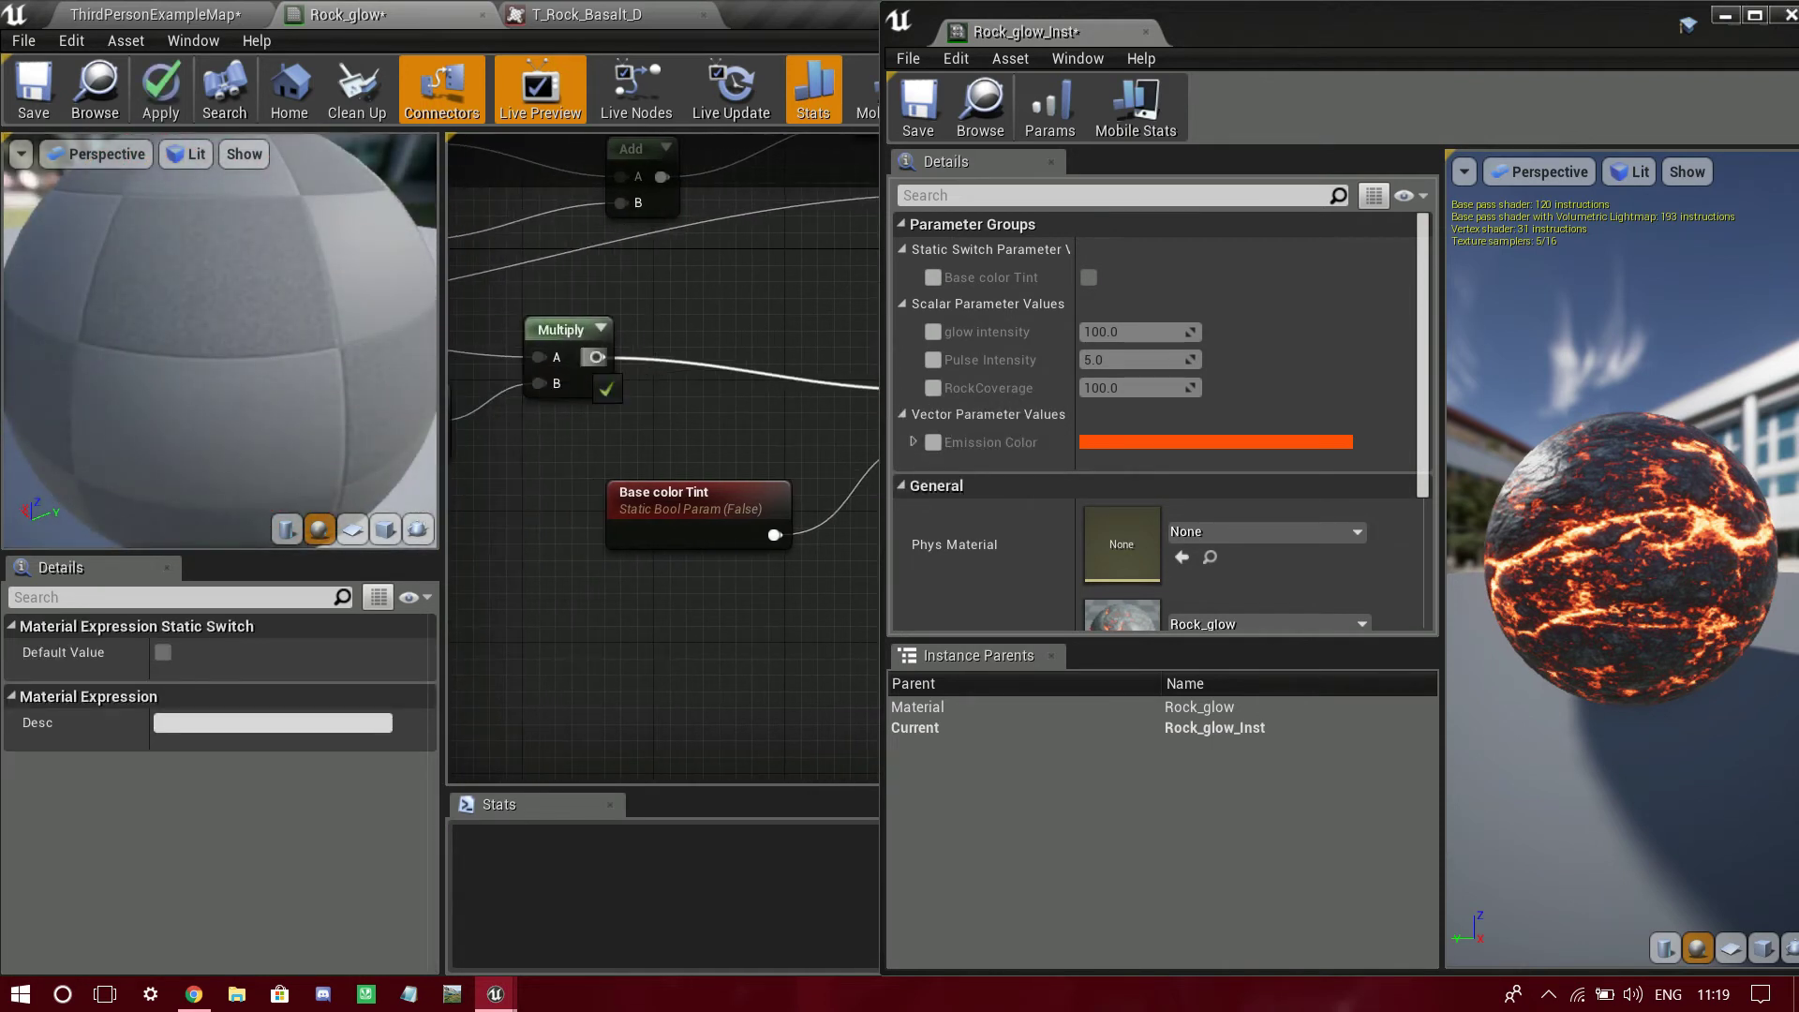
pyautogui.click(712, 502)
pyautogui.moveTo(722, 438); pyautogui.dragTo(549, 419, button='right')
pyautogui.click(515, 365)
pyautogui.moveTo(764, 410); pyautogui.dragTo(509, 288)
pyautogui.moveTo(745, 299); pyautogui.dragTo(521, 287, button='right')
pyautogui.click(155, 113)
pyautogui.click(161, 94)
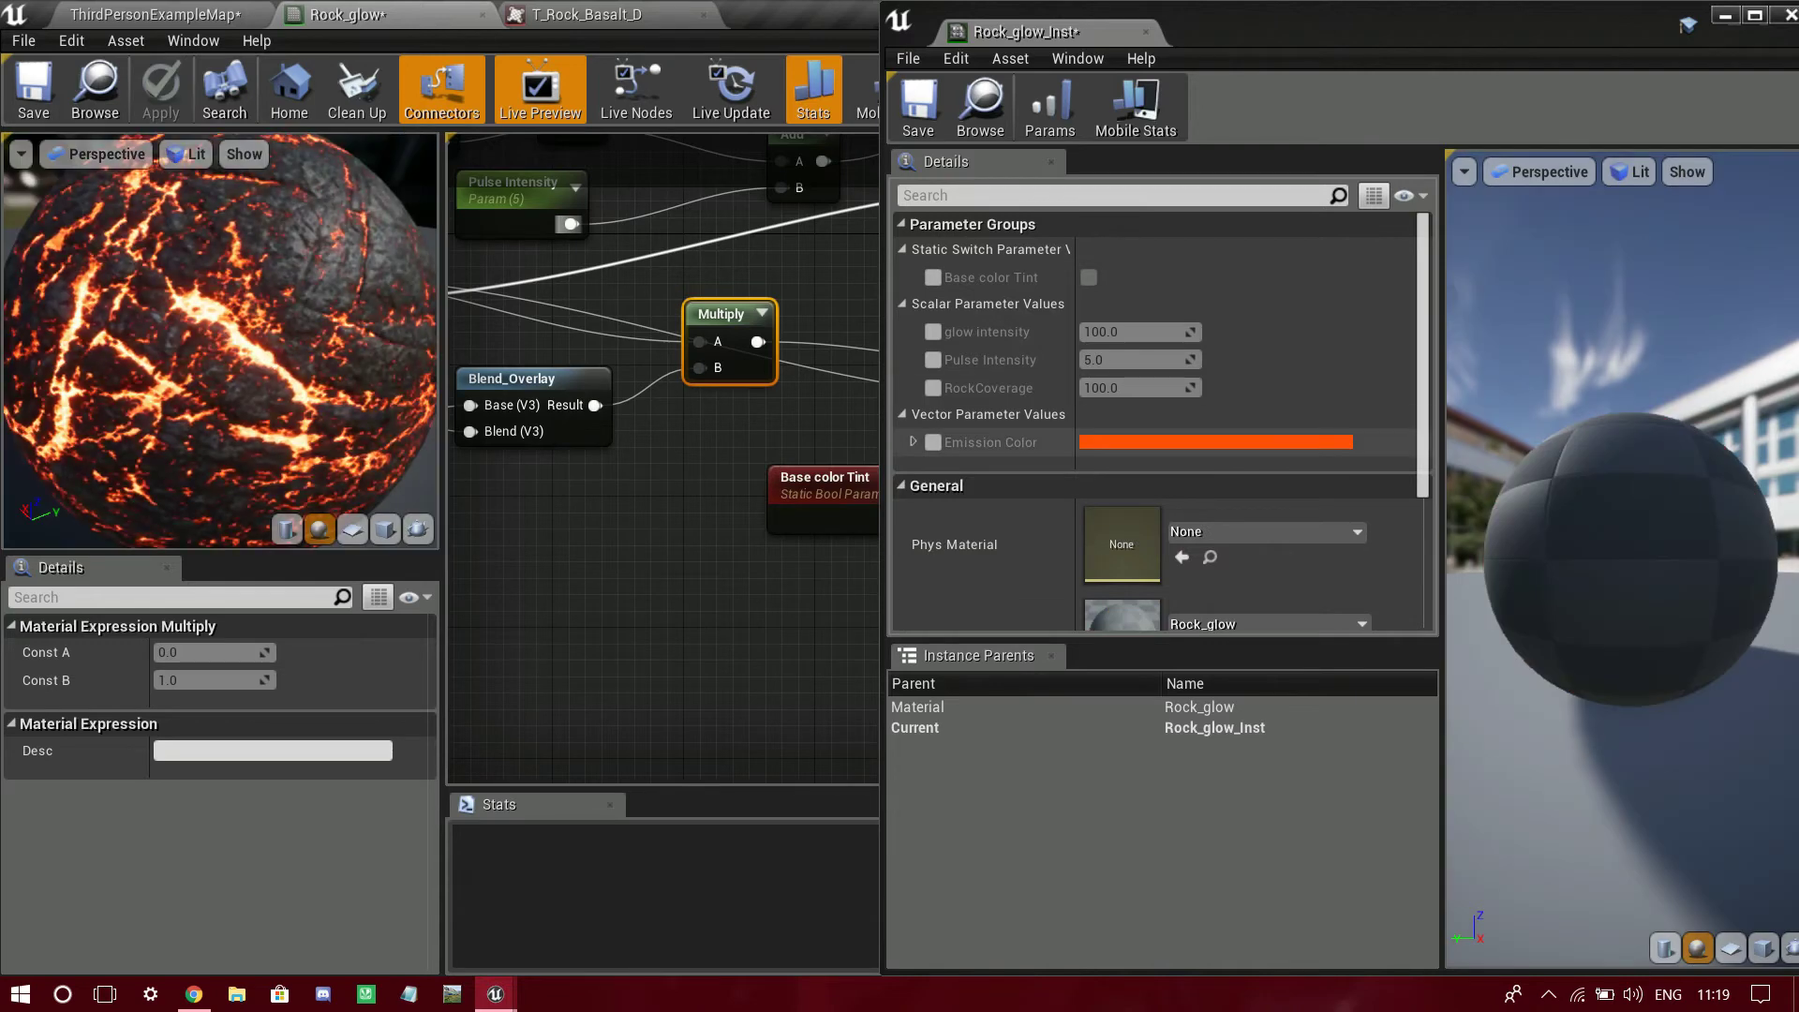
# - Enable the Emission Color override on the Rock_glow instance and try a pink color (hex linear F14CFBFF)
pyautogui.click(933, 442)
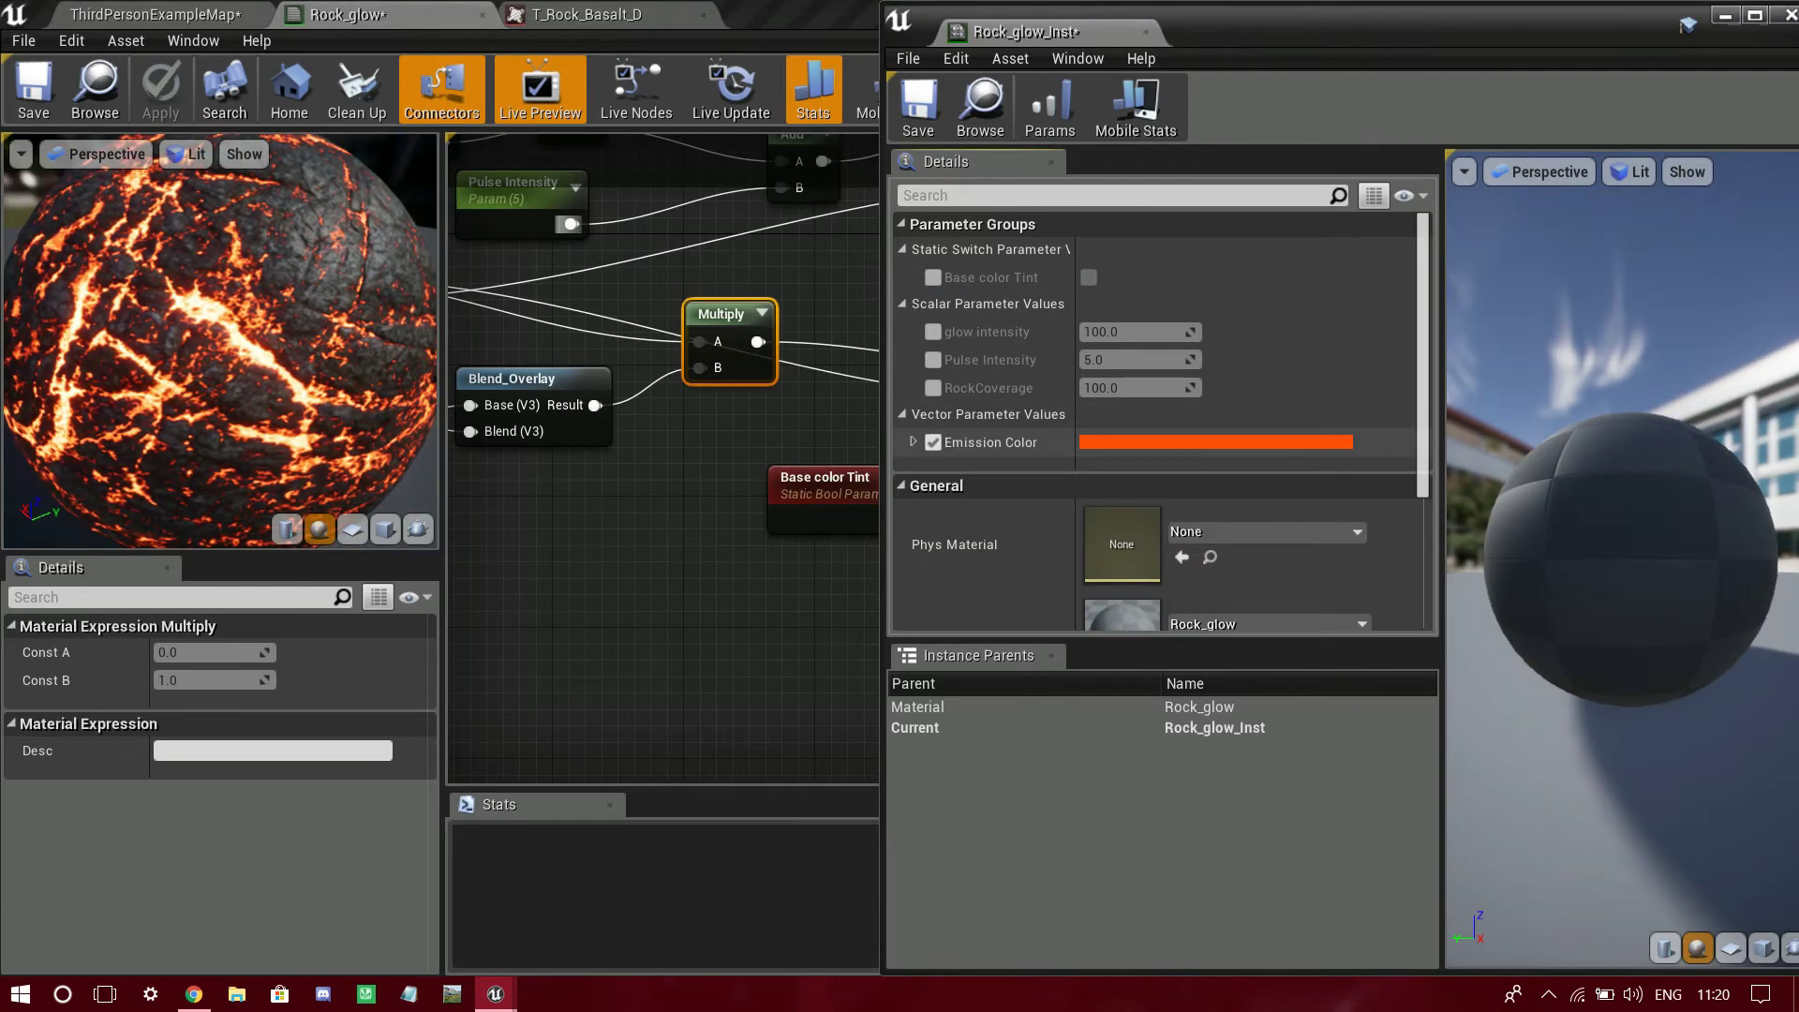
pyautogui.click(1179, 441)
pyautogui.moveTo(1325, 481); pyautogui.dragTo(1361, 474)
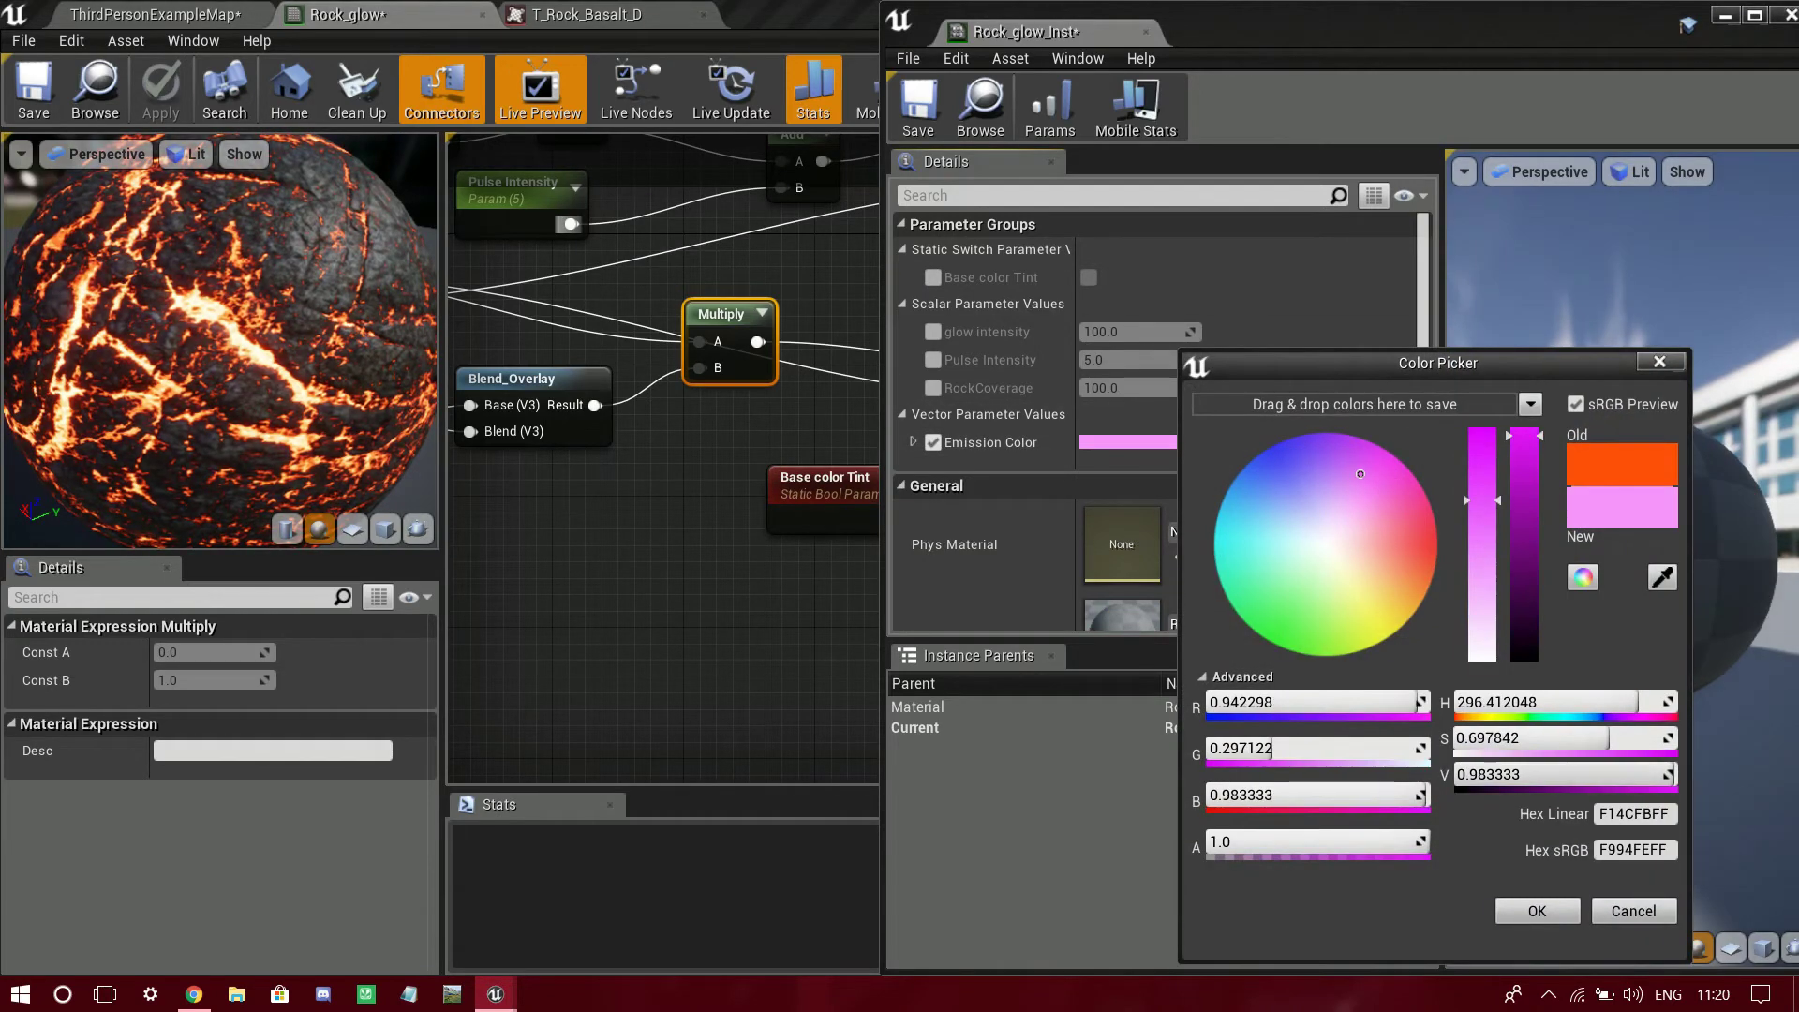
pyautogui.click(1634, 911)
# - Try a yellow Emission Color (hex linear FBC600FF) on the instance with the level's sphere in view, and cancel it
pyautogui.click(193, 40)
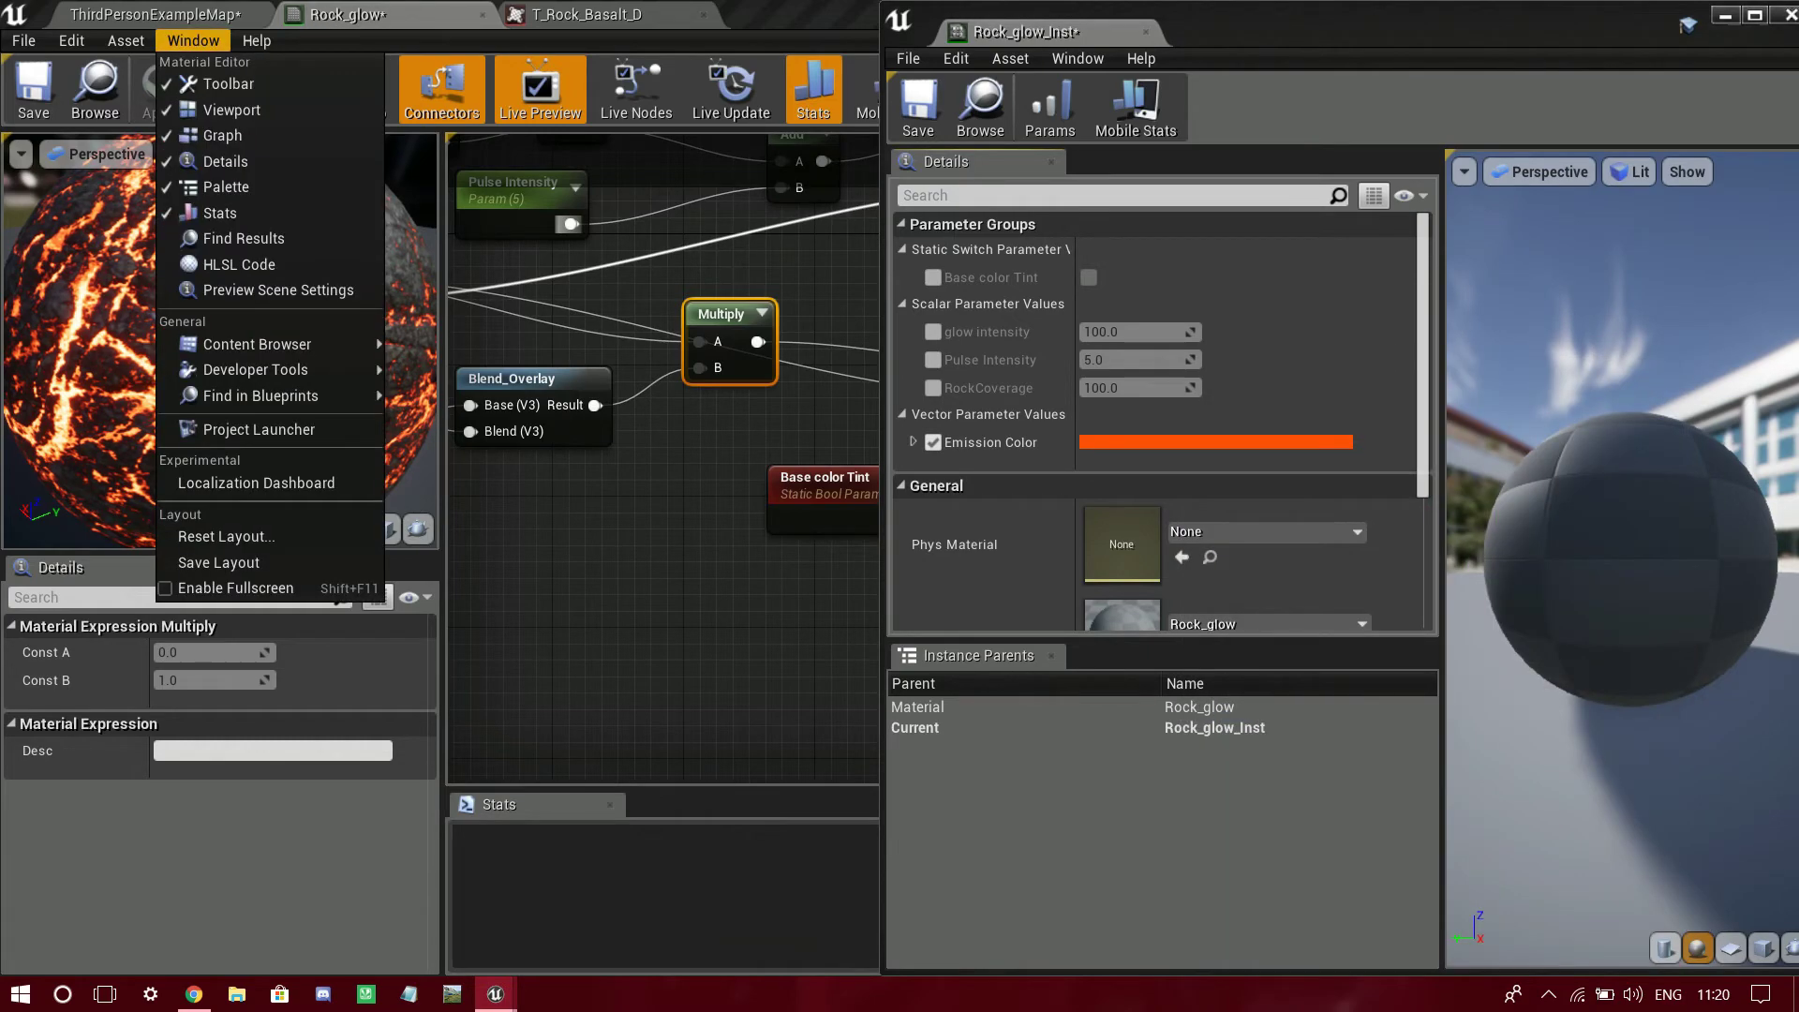
pyautogui.click(216, 15)
pyautogui.click(1223, 441)
pyautogui.moveTo(1386, 515)
pyautogui.mouseDown()
pyautogui.moveTo(1422, 530)
pyautogui.moveTo(1446, 626)
pyautogui.mouseUp()
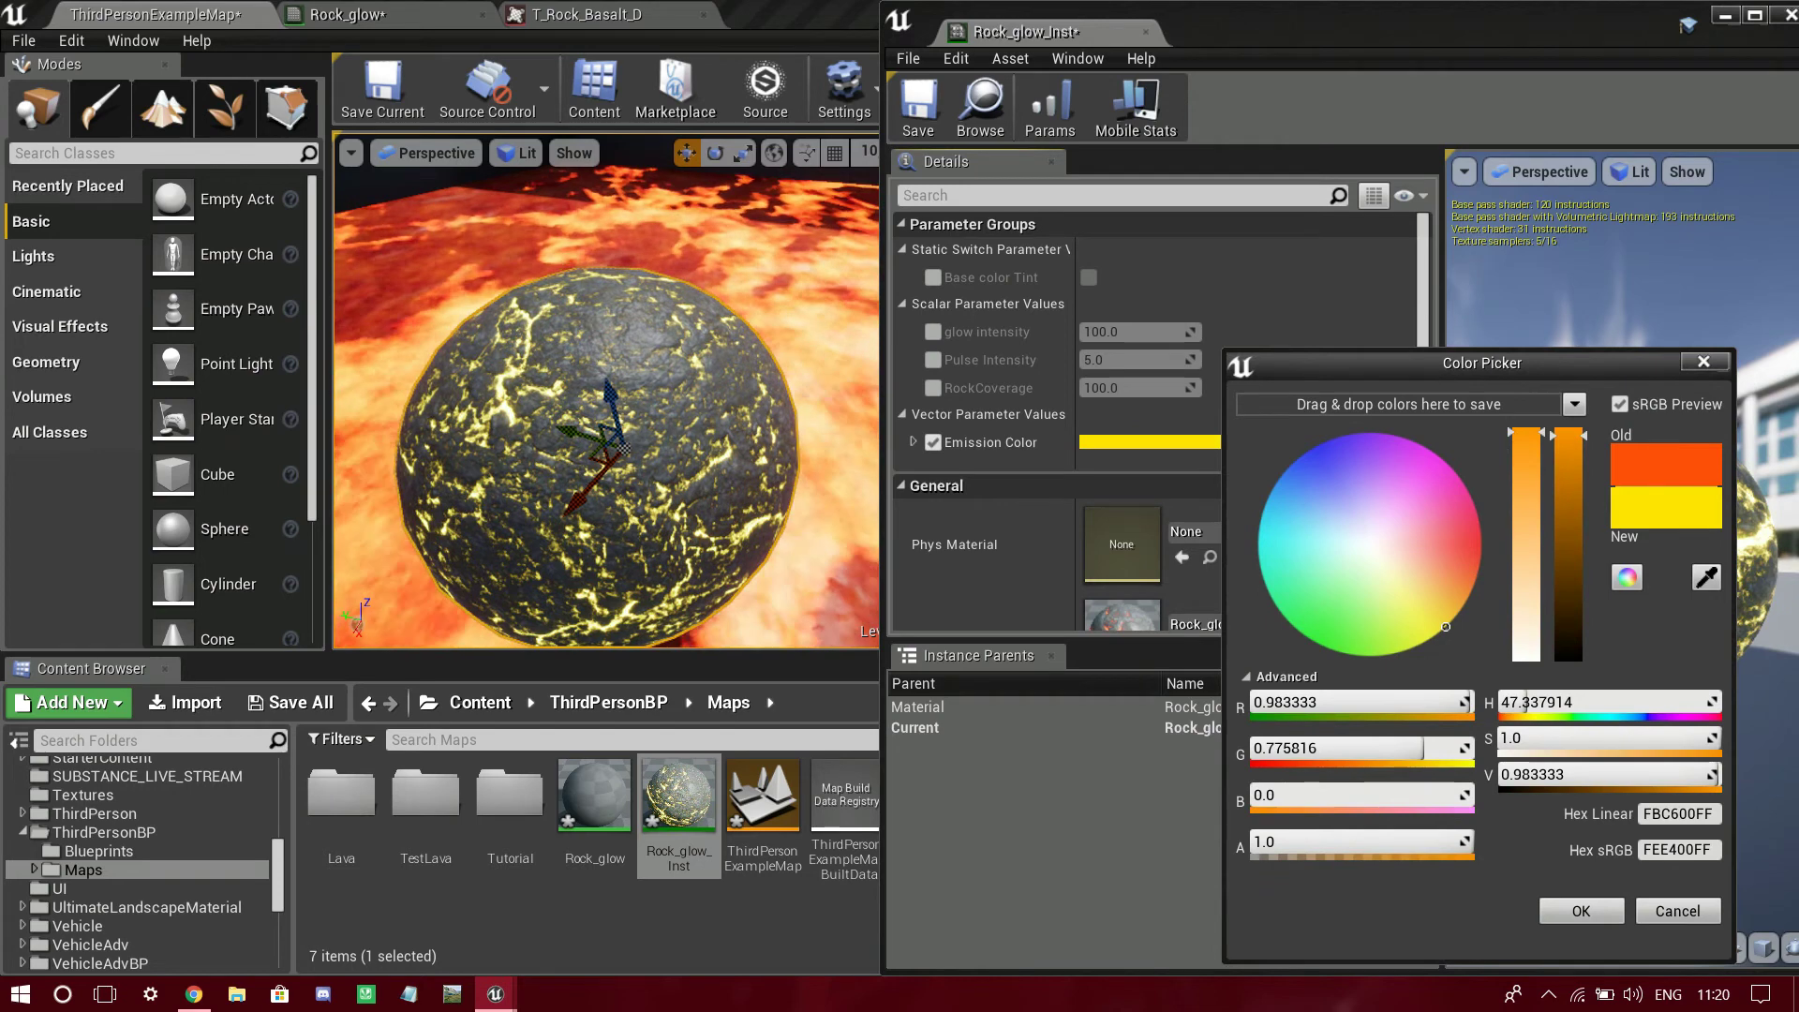
pyautogui.click(1677, 910)
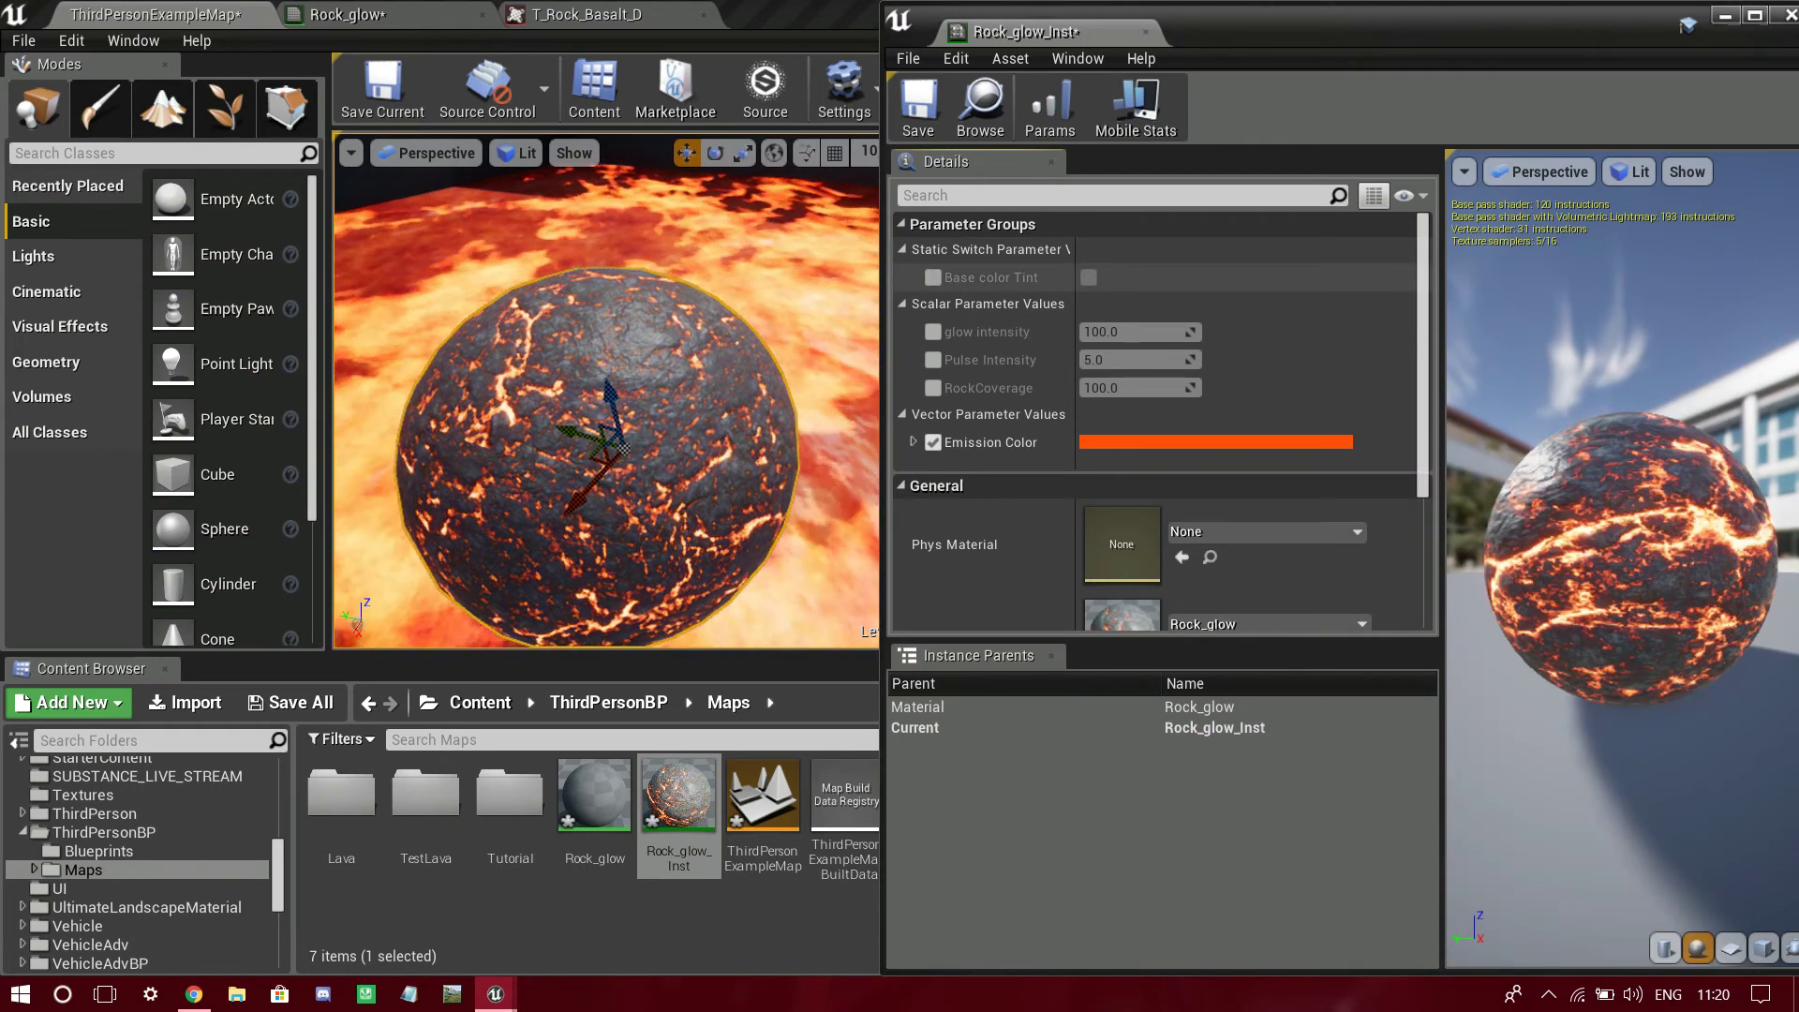
# - Try the Base color Tint static switch on the instance, and switch it and its override off again
pyautogui.click(934, 278)
pyautogui.click(1088, 277)
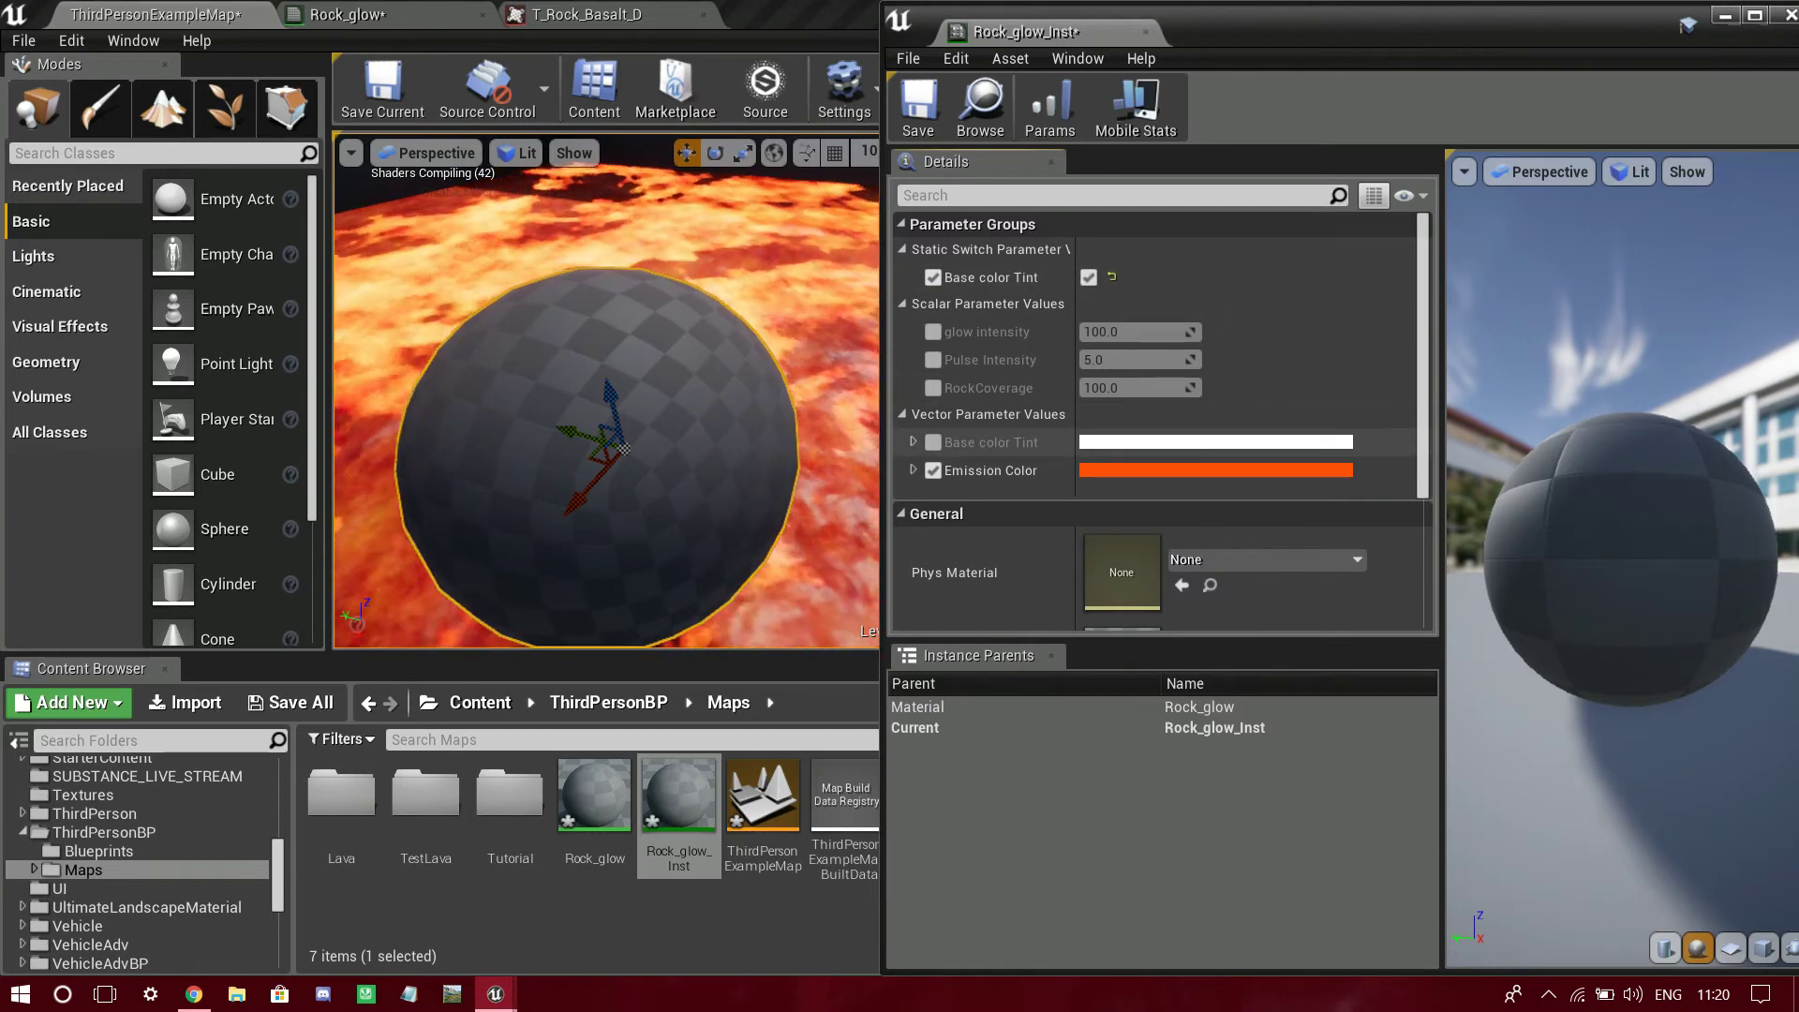
pyautogui.click(1088, 278)
pyautogui.click(934, 278)
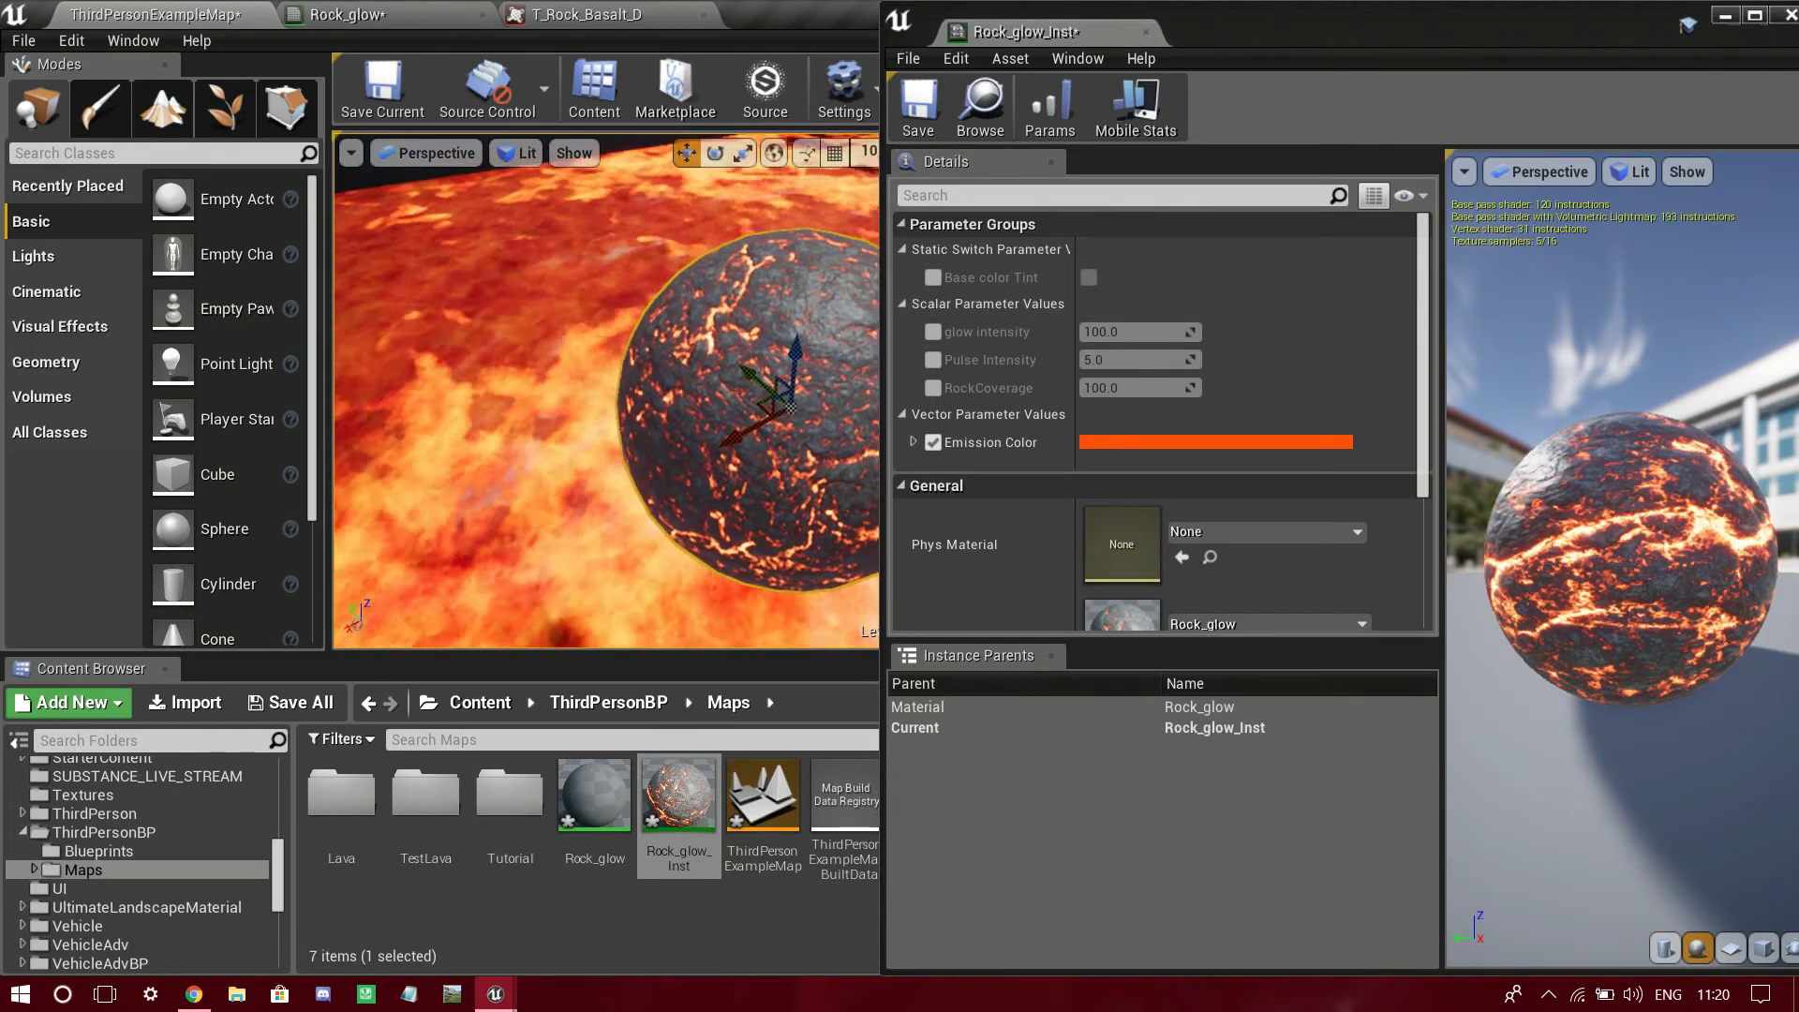
# - Enable the overrides for glow intensity, Pulse Intensity, RockCoverage and Base color Tint on the instance, with the tint switch on
pyautogui.click(934, 332)
pyautogui.click(934, 360)
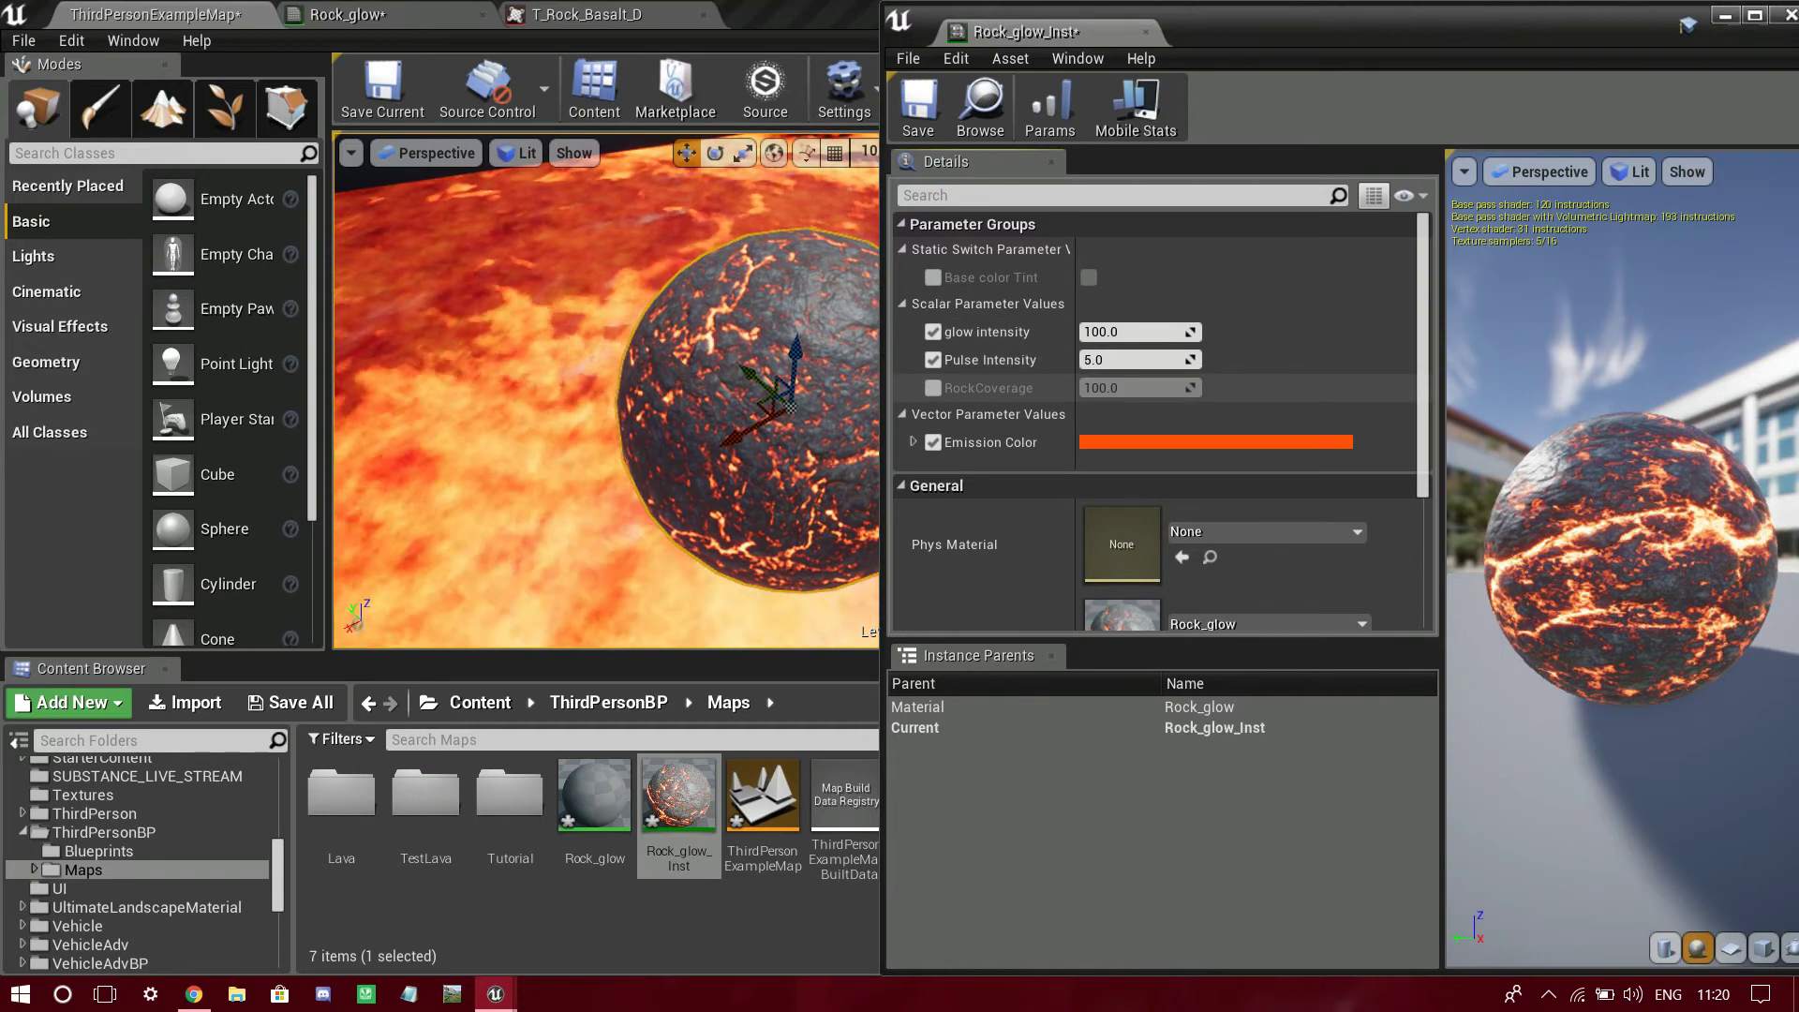
pyautogui.click(934, 388)
pyautogui.click(1088, 278)
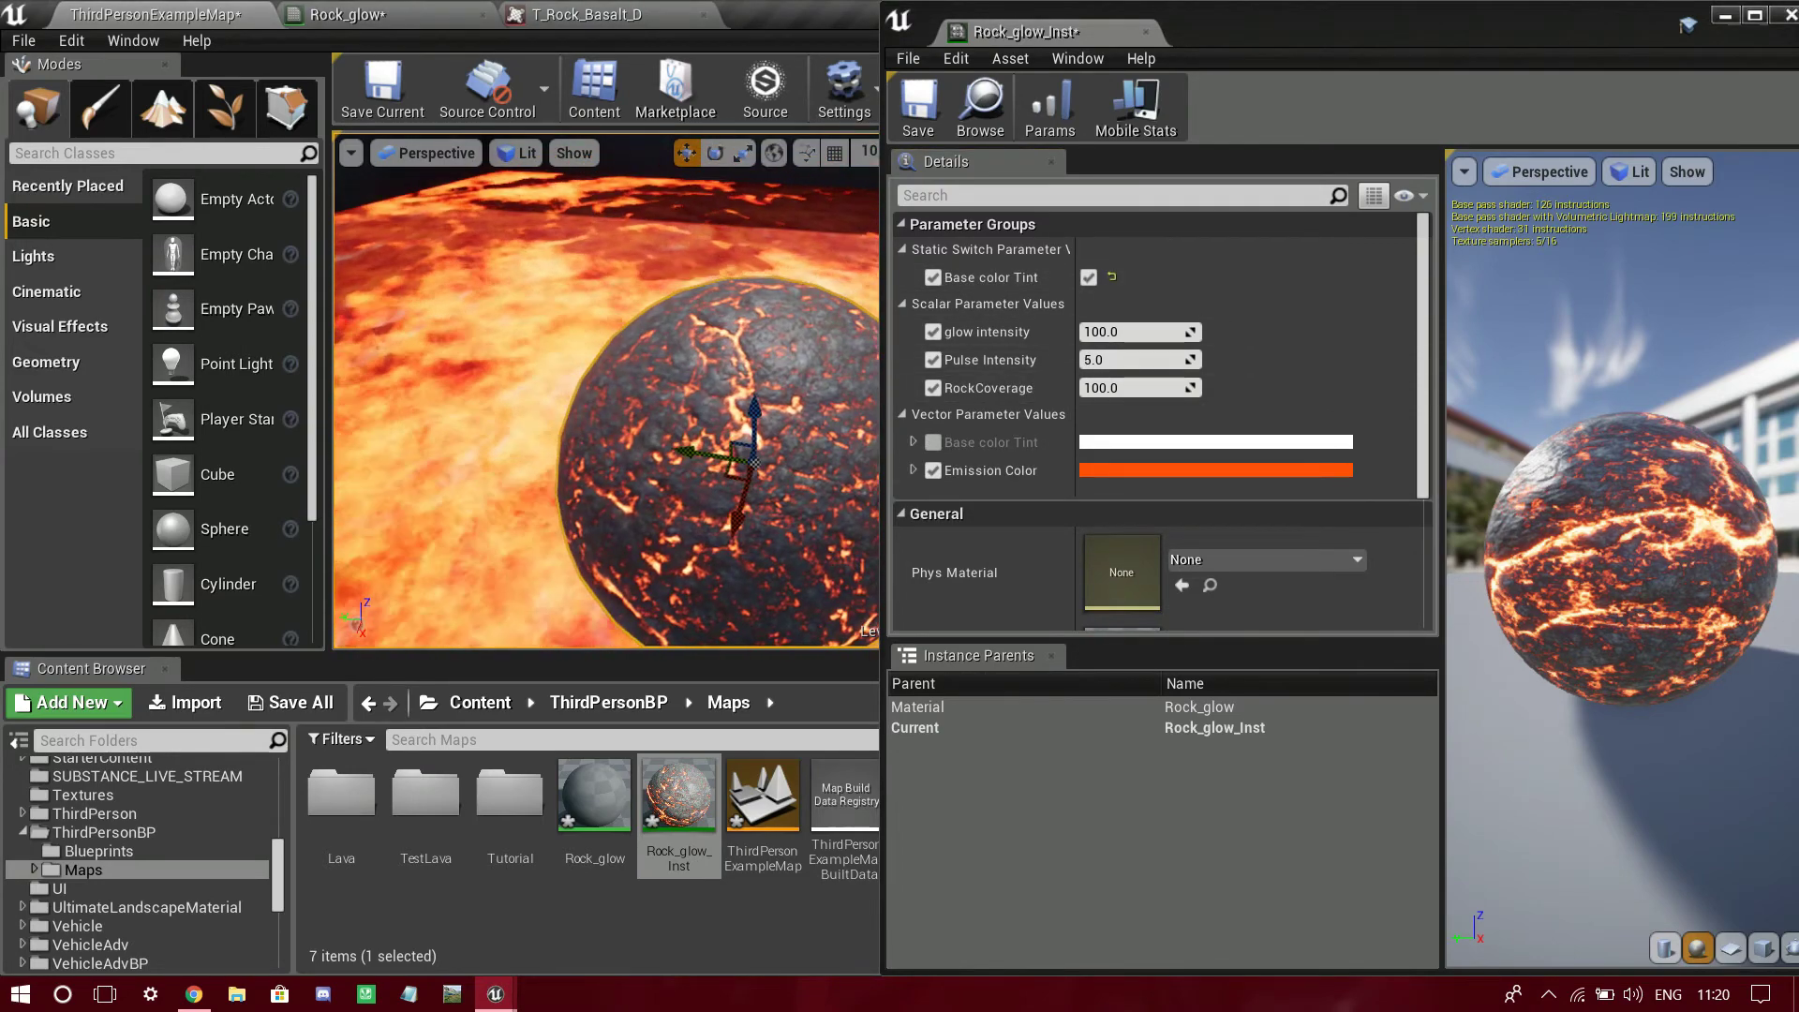
pyautogui.click(934, 442)
pyautogui.moveTo(825, 422); pyautogui.dragTo(865, 456, button='right')
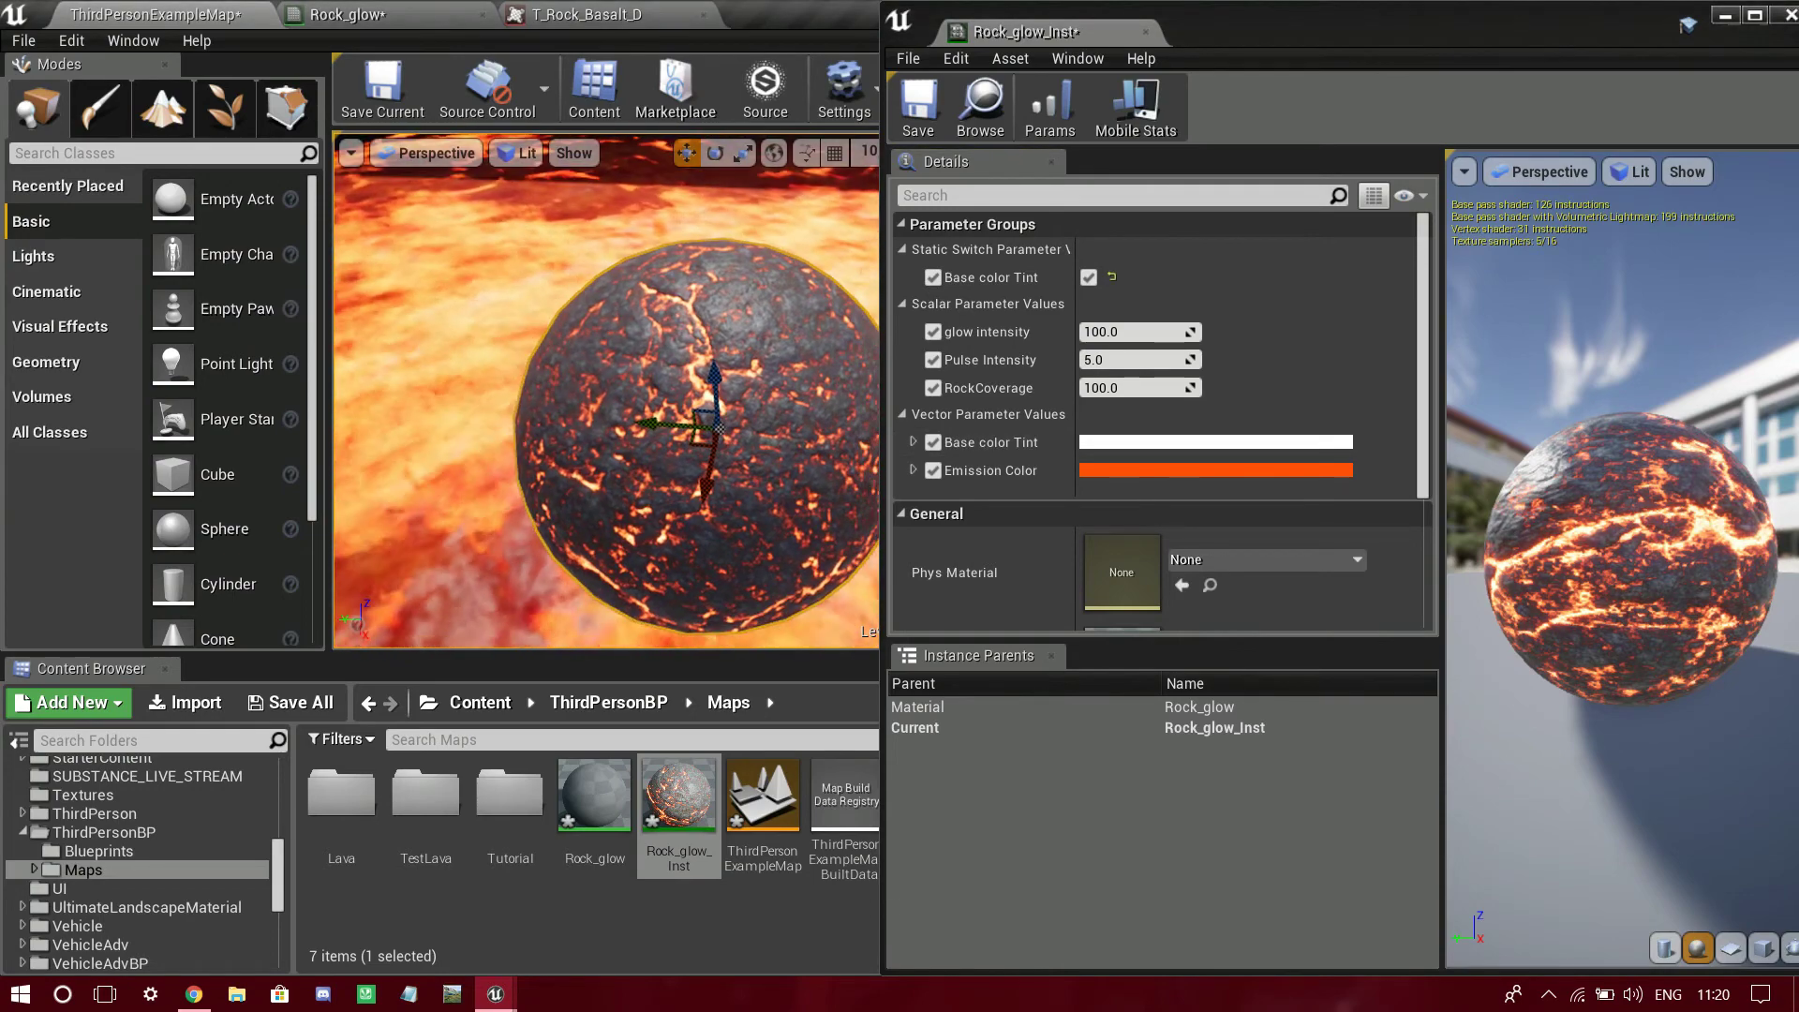
# - Try a glow intensity of about 11102.73 with Pulse Intensity at about 334.49 and 10.48, and reset Pulse Intensity to its default
pyautogui.moveTo(1134, 332); pyautogui.dragTo(1172, 332)
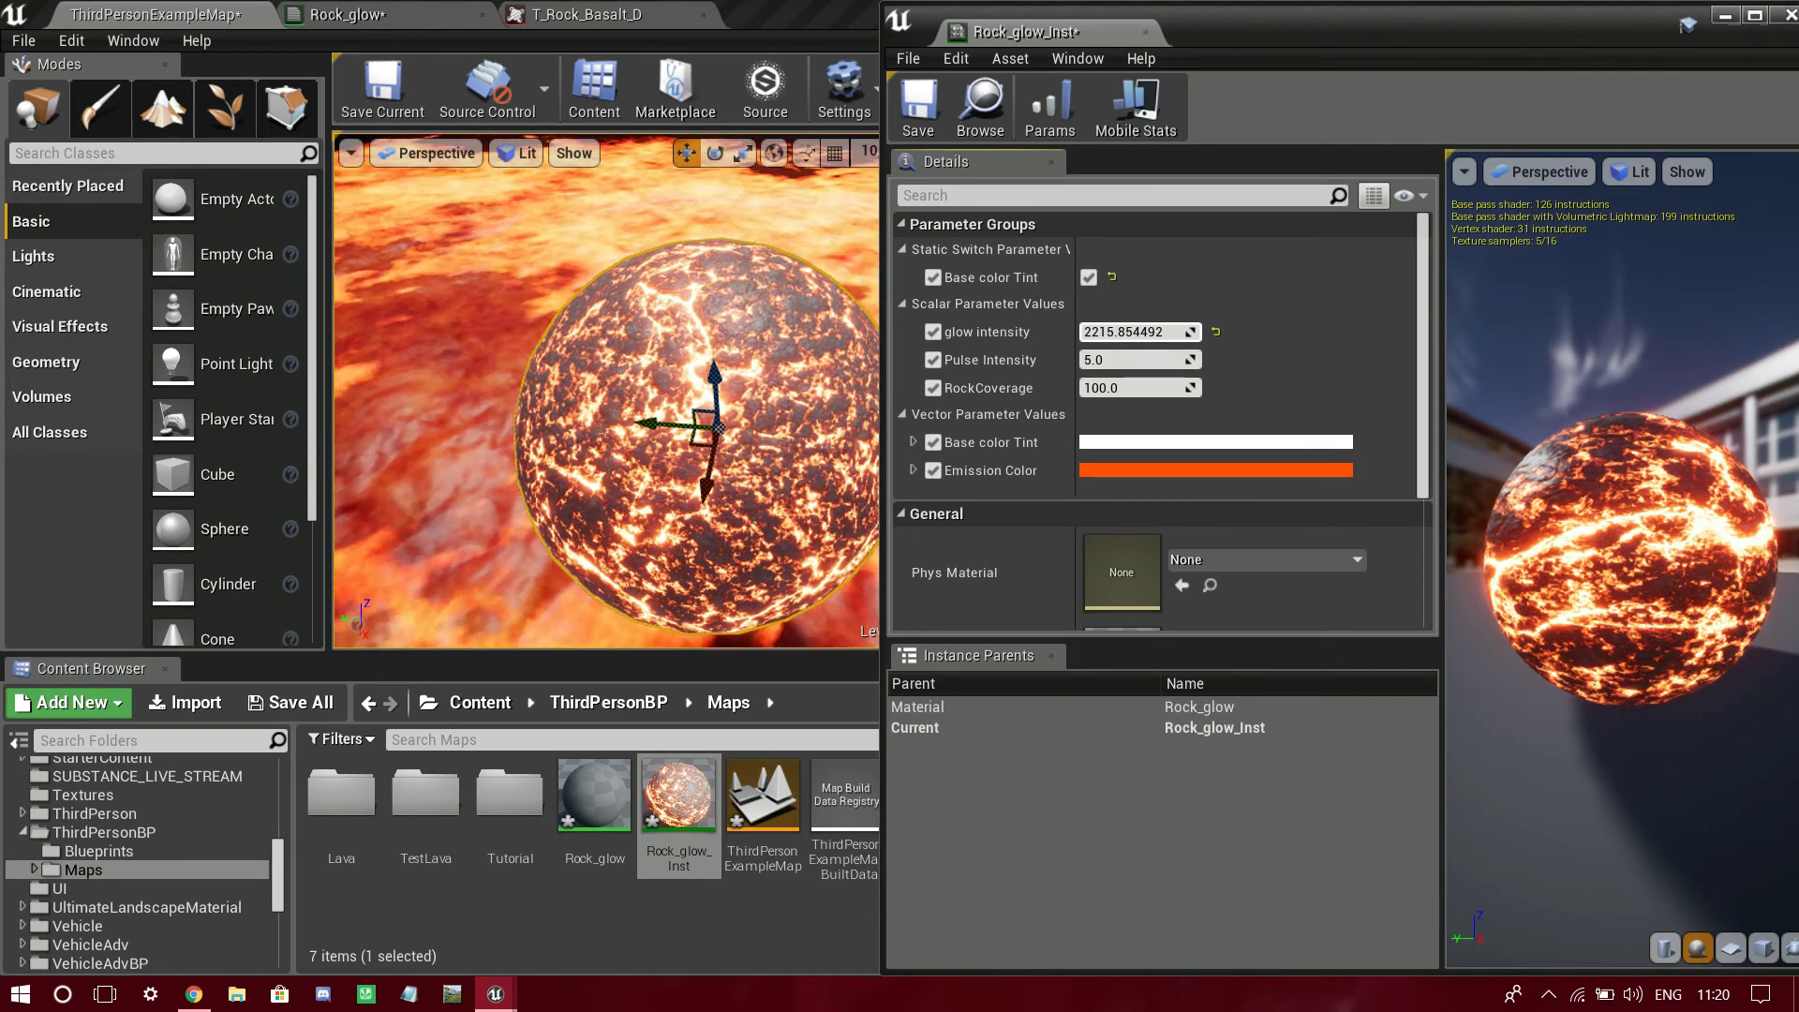
pyautogui.moveTo(1120, 333); pyautogui.dragTo(1235, 332)
pyautogui.moveTo(1134, 360); pyautogui.dragTo(1183, 360)
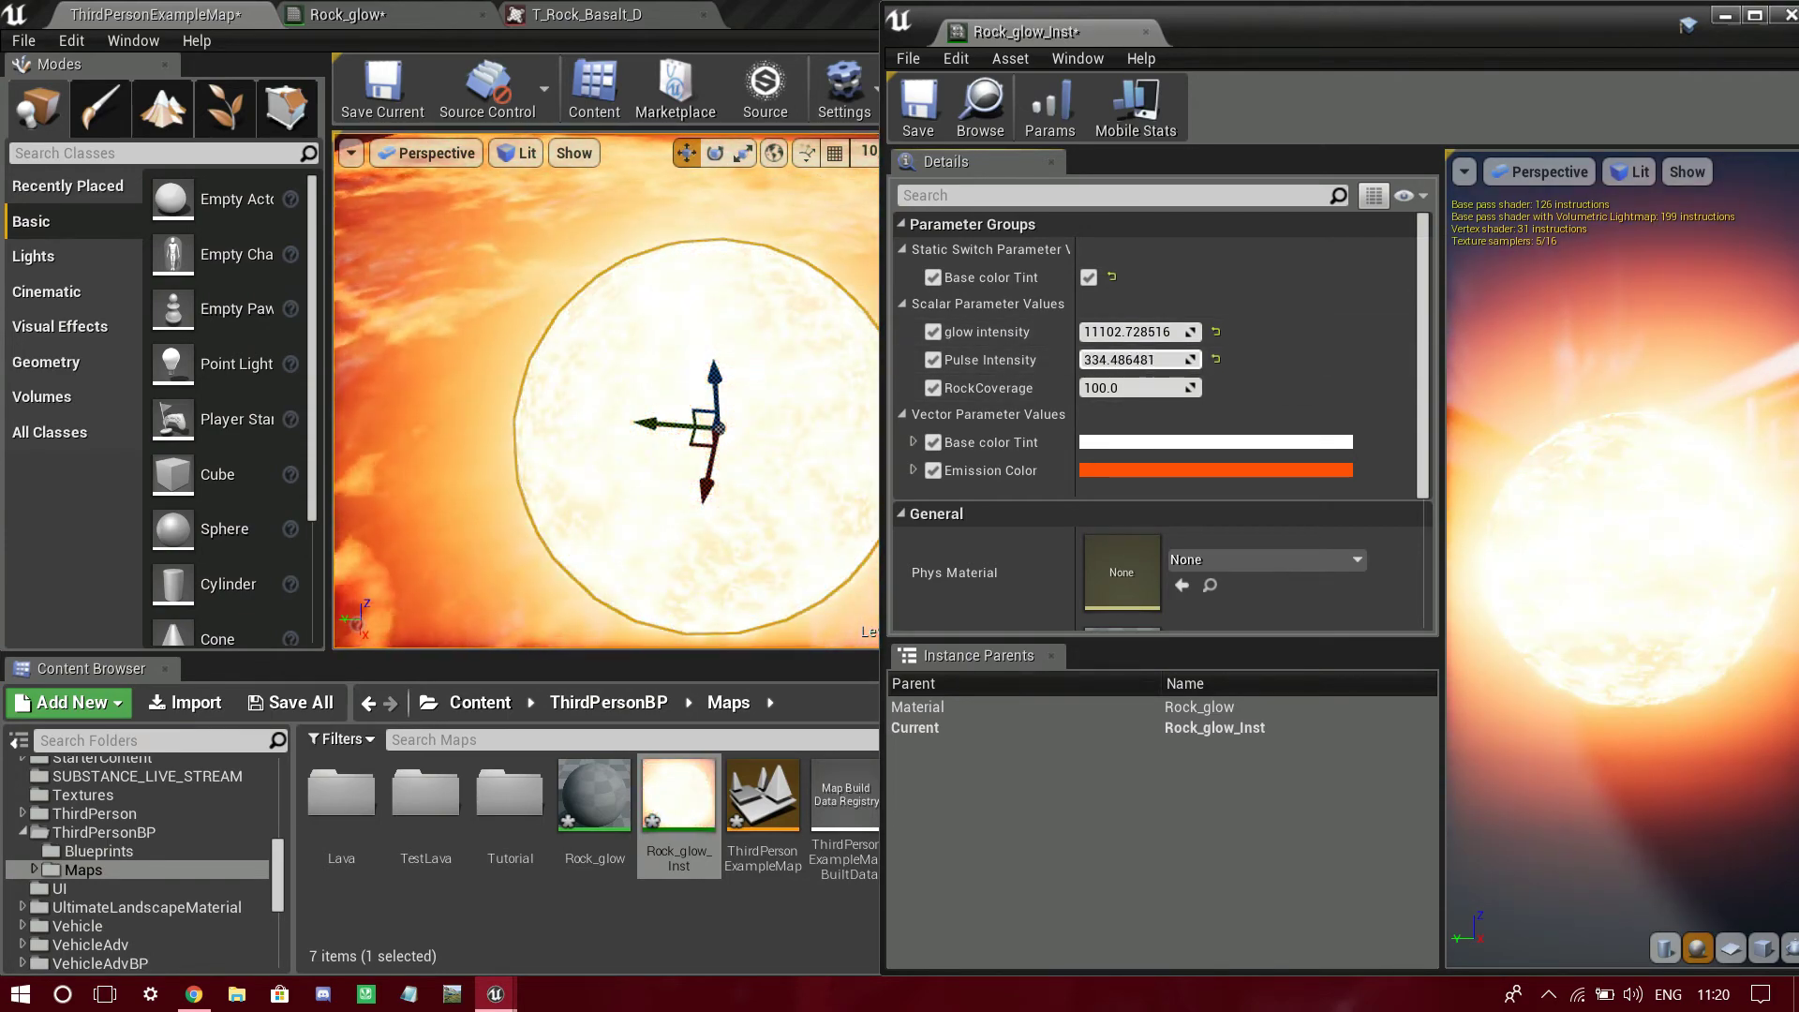
pyautogui.moveTo(1182, 360); pyautogui.dragTo(1138, 360)
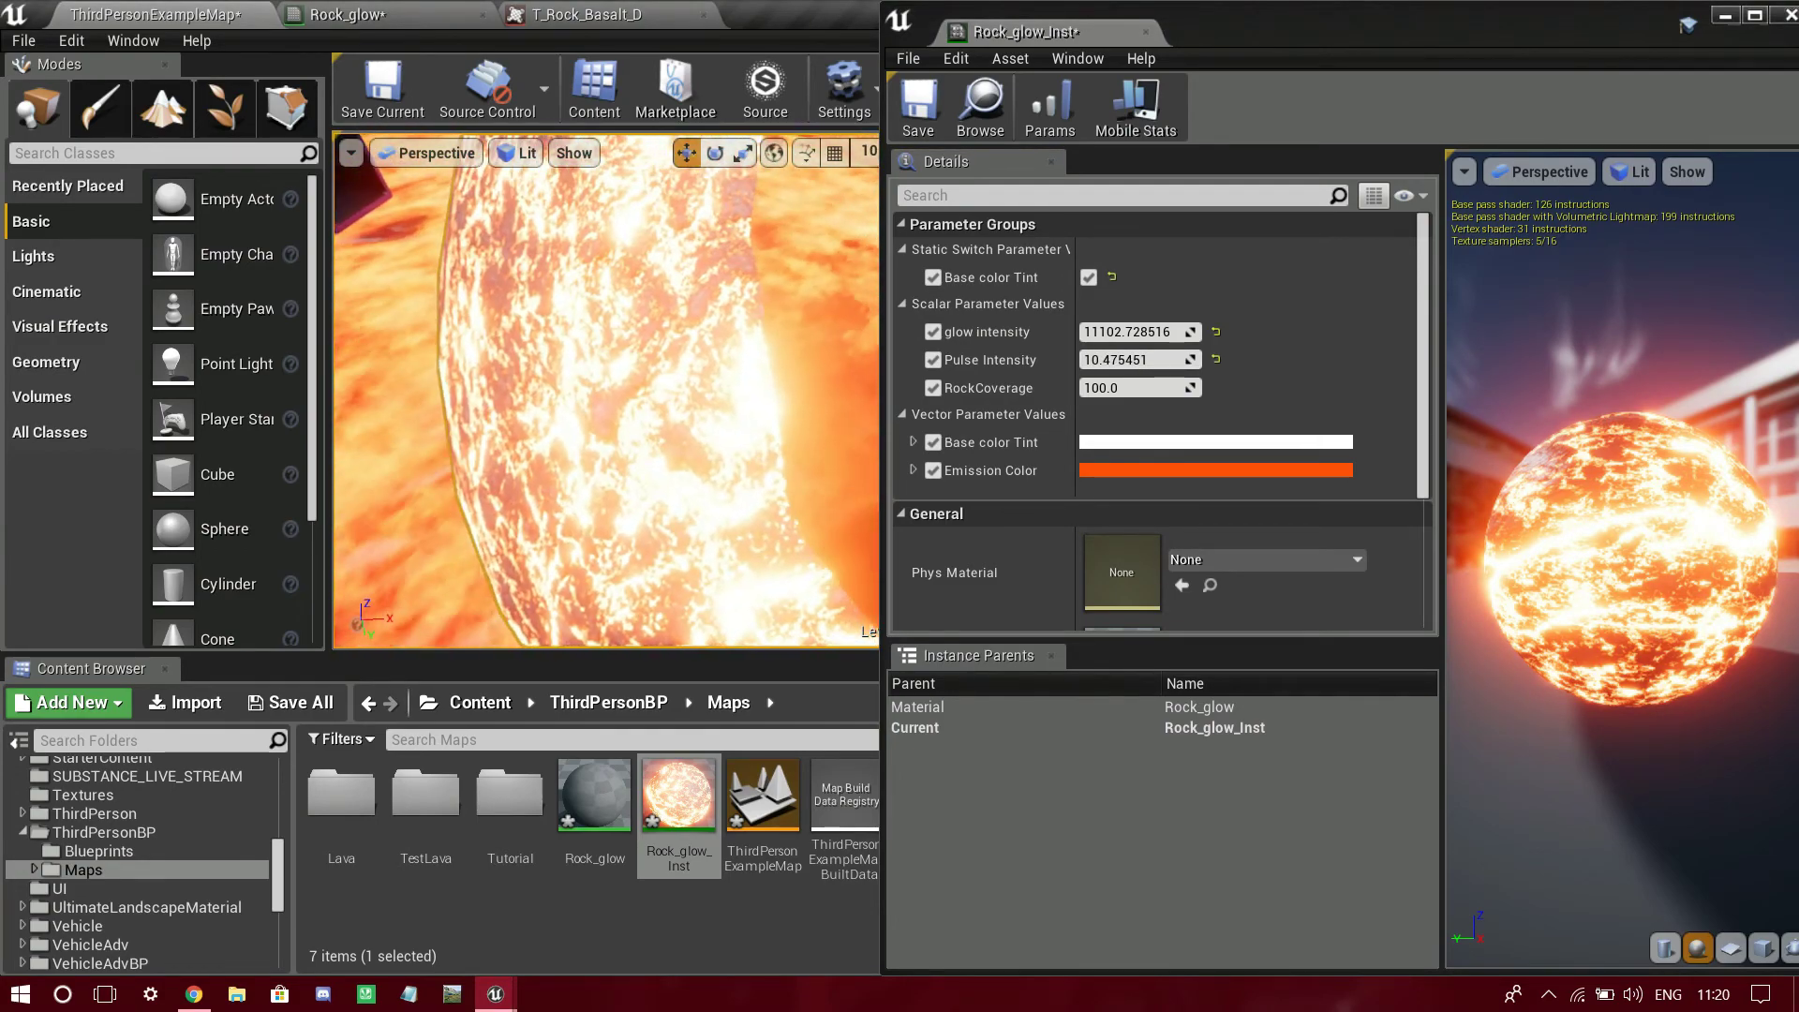
pyautogui.moveTo(606, 390); pyautogui.dragTo(693, 384, button='right')
pyautogui.press('w')
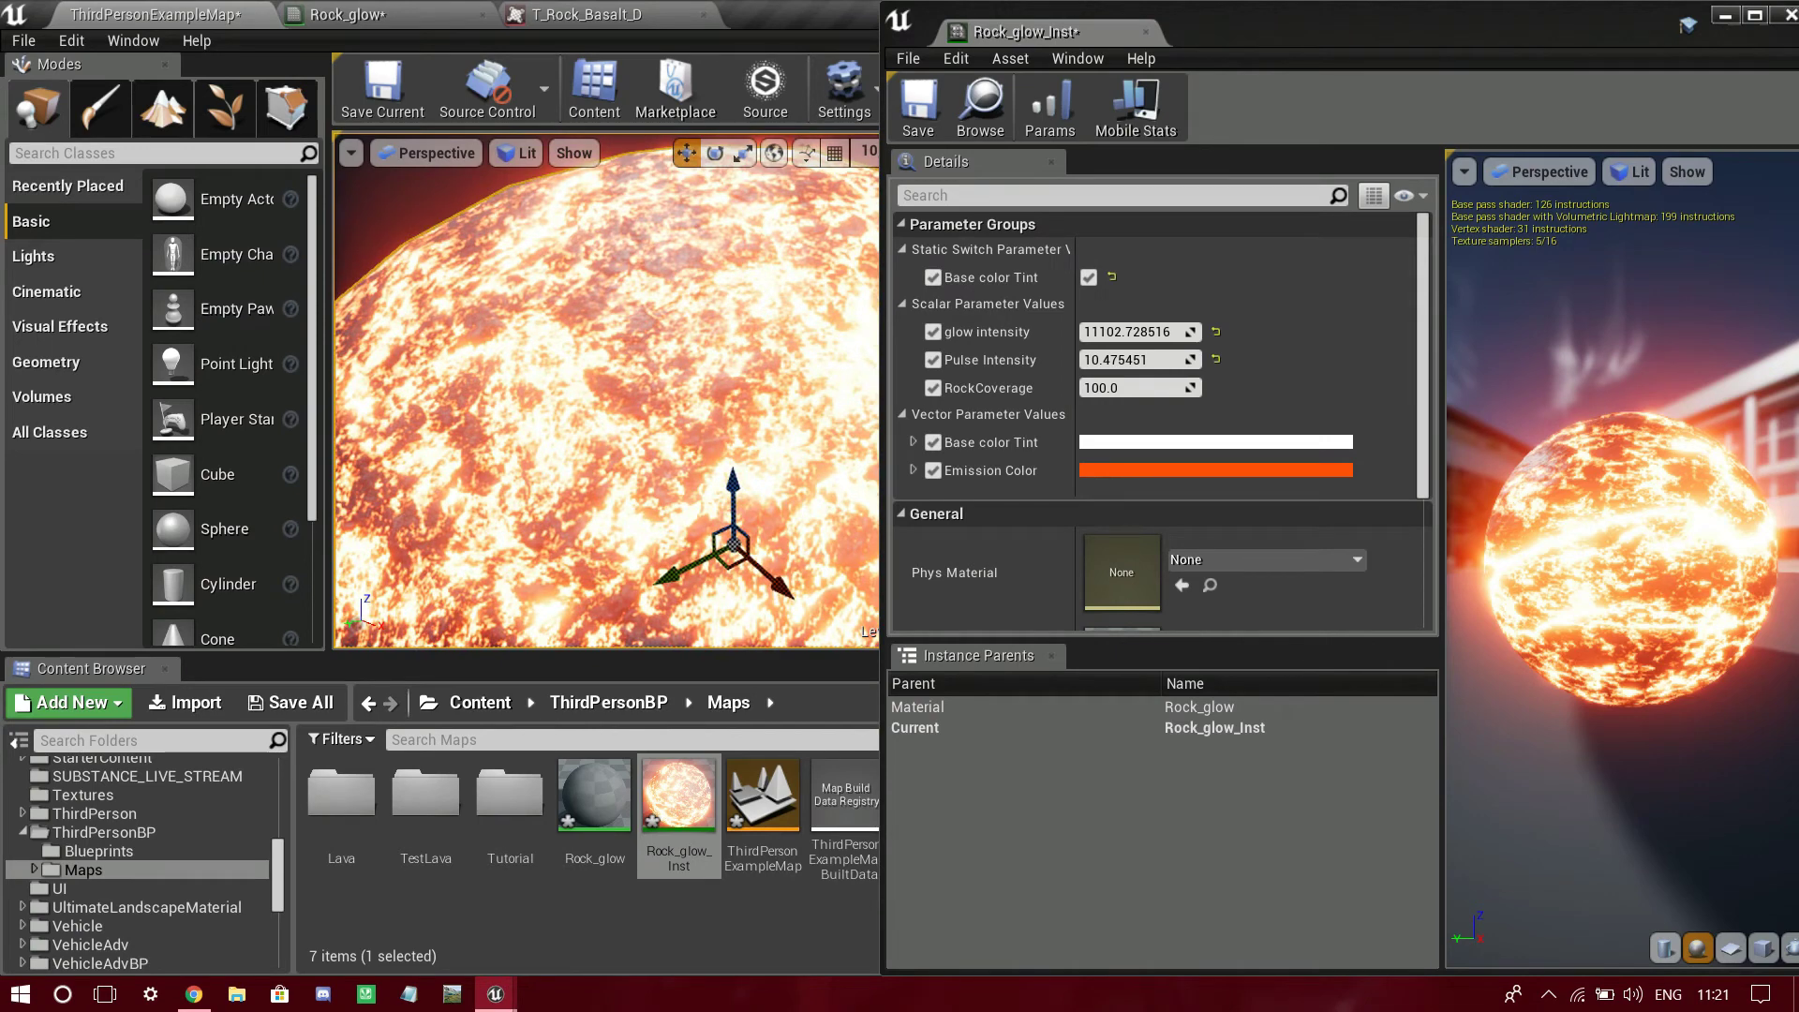
pyautogui.click(1216, 359)
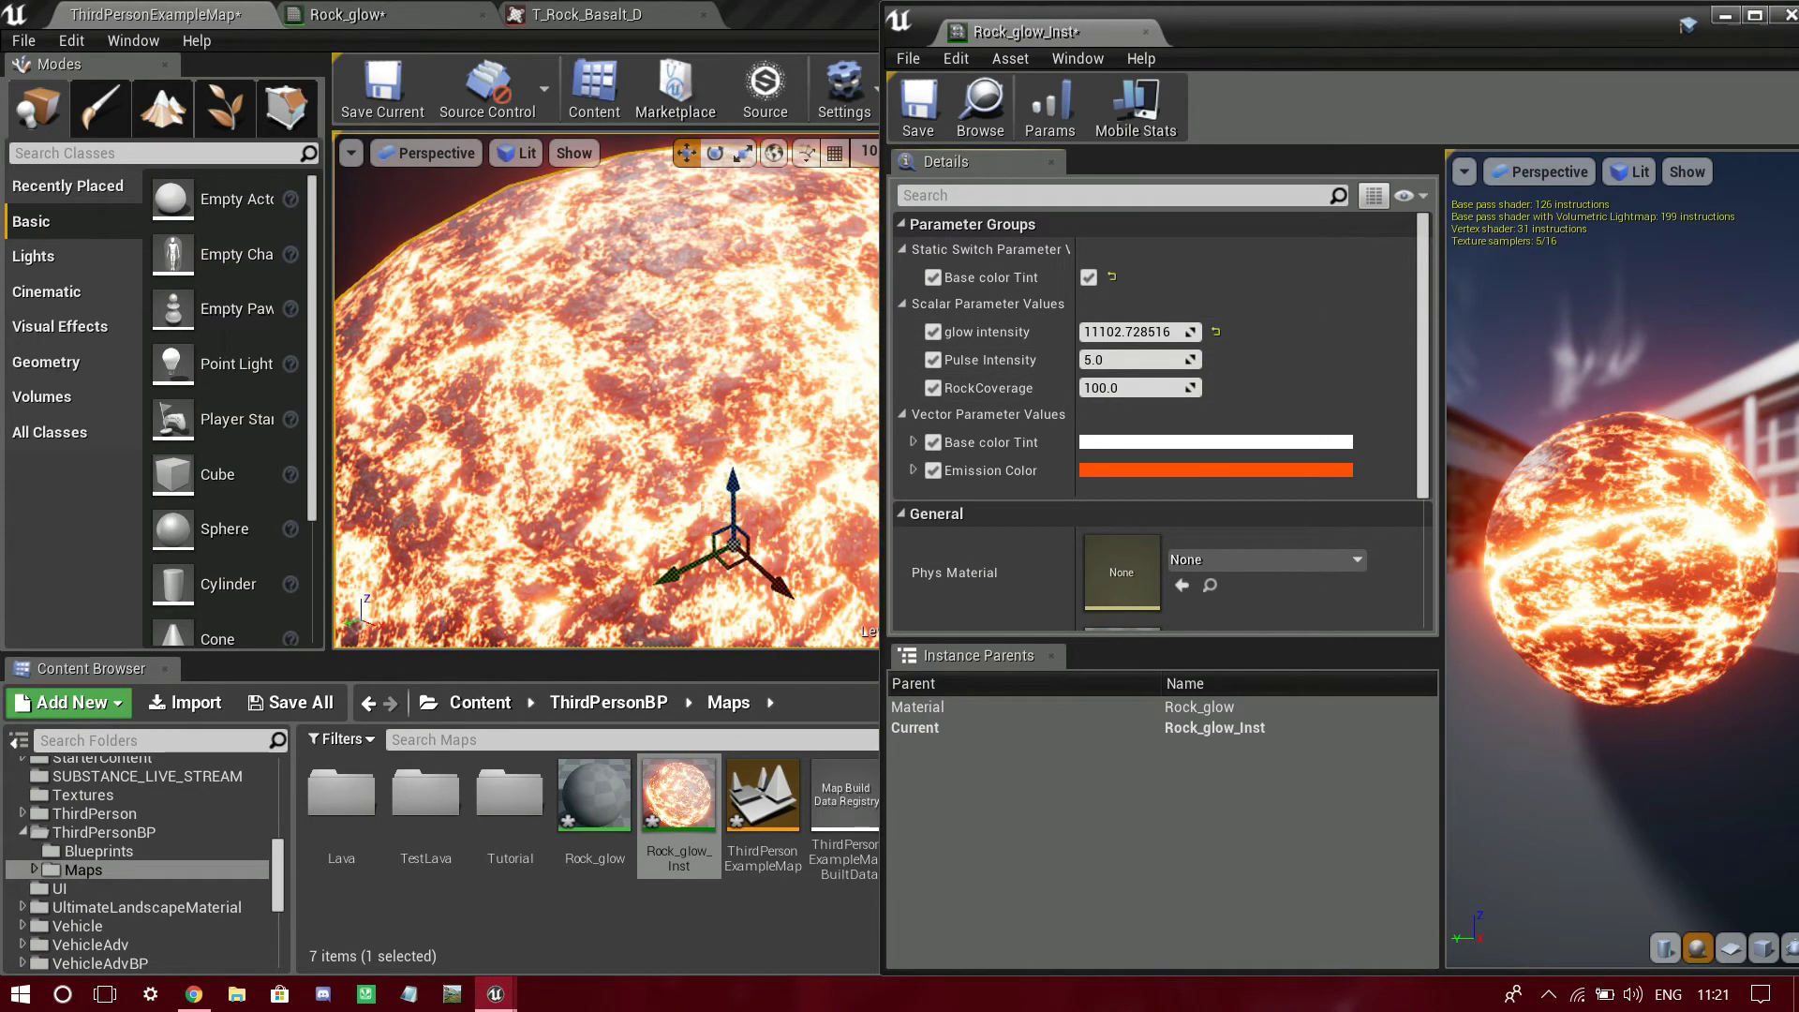
# - Set the instance's Pulse Intensity to about 10.0 and inspect the whole glowing sphere in the level
pyautogui.moveTo(1134, 360); pyautogui.dragTo(1188, 360)
pyautogui.moveTo(606, 391); pyautogui.dragTo(647, 403, button='right')
pyautogui.press('s')
pyautogui.press('w')
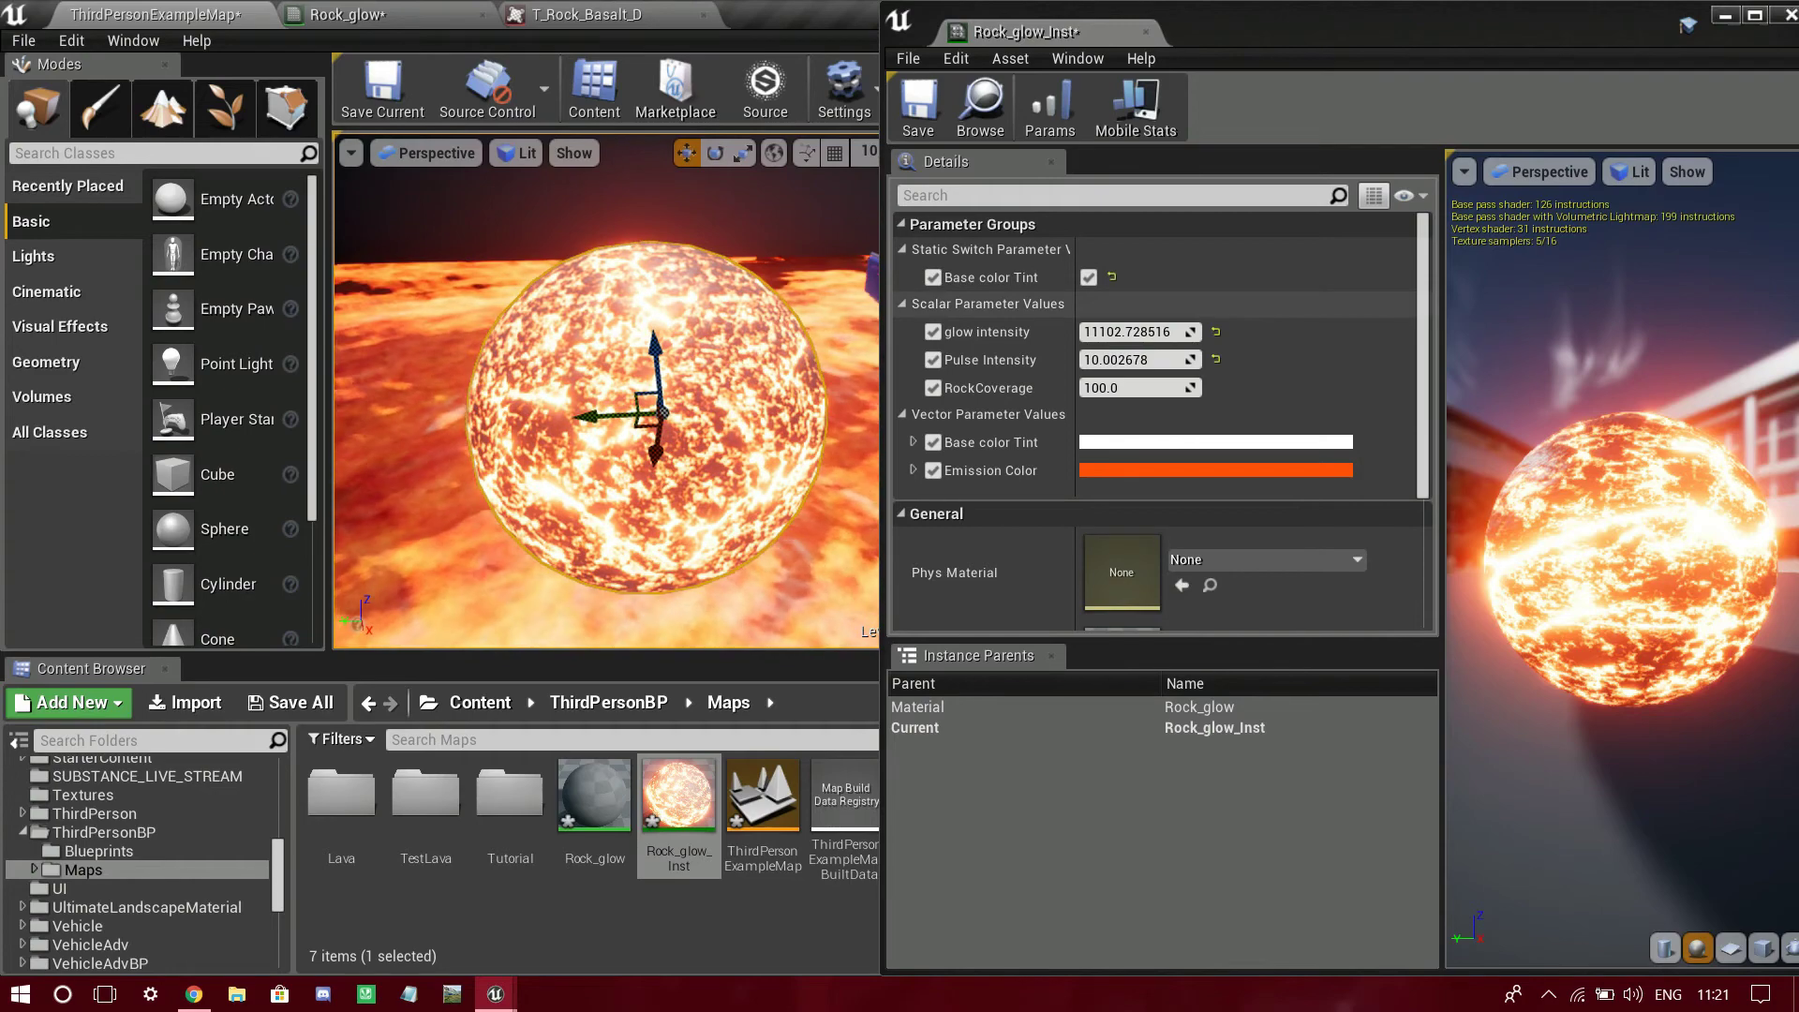
# - Set the instance's glow intensity to about 2659.95 and its RockCoverage to about 845.47
pyautogui.moveTo(1162, 332); pyautogui.dragTo(1059, 332)
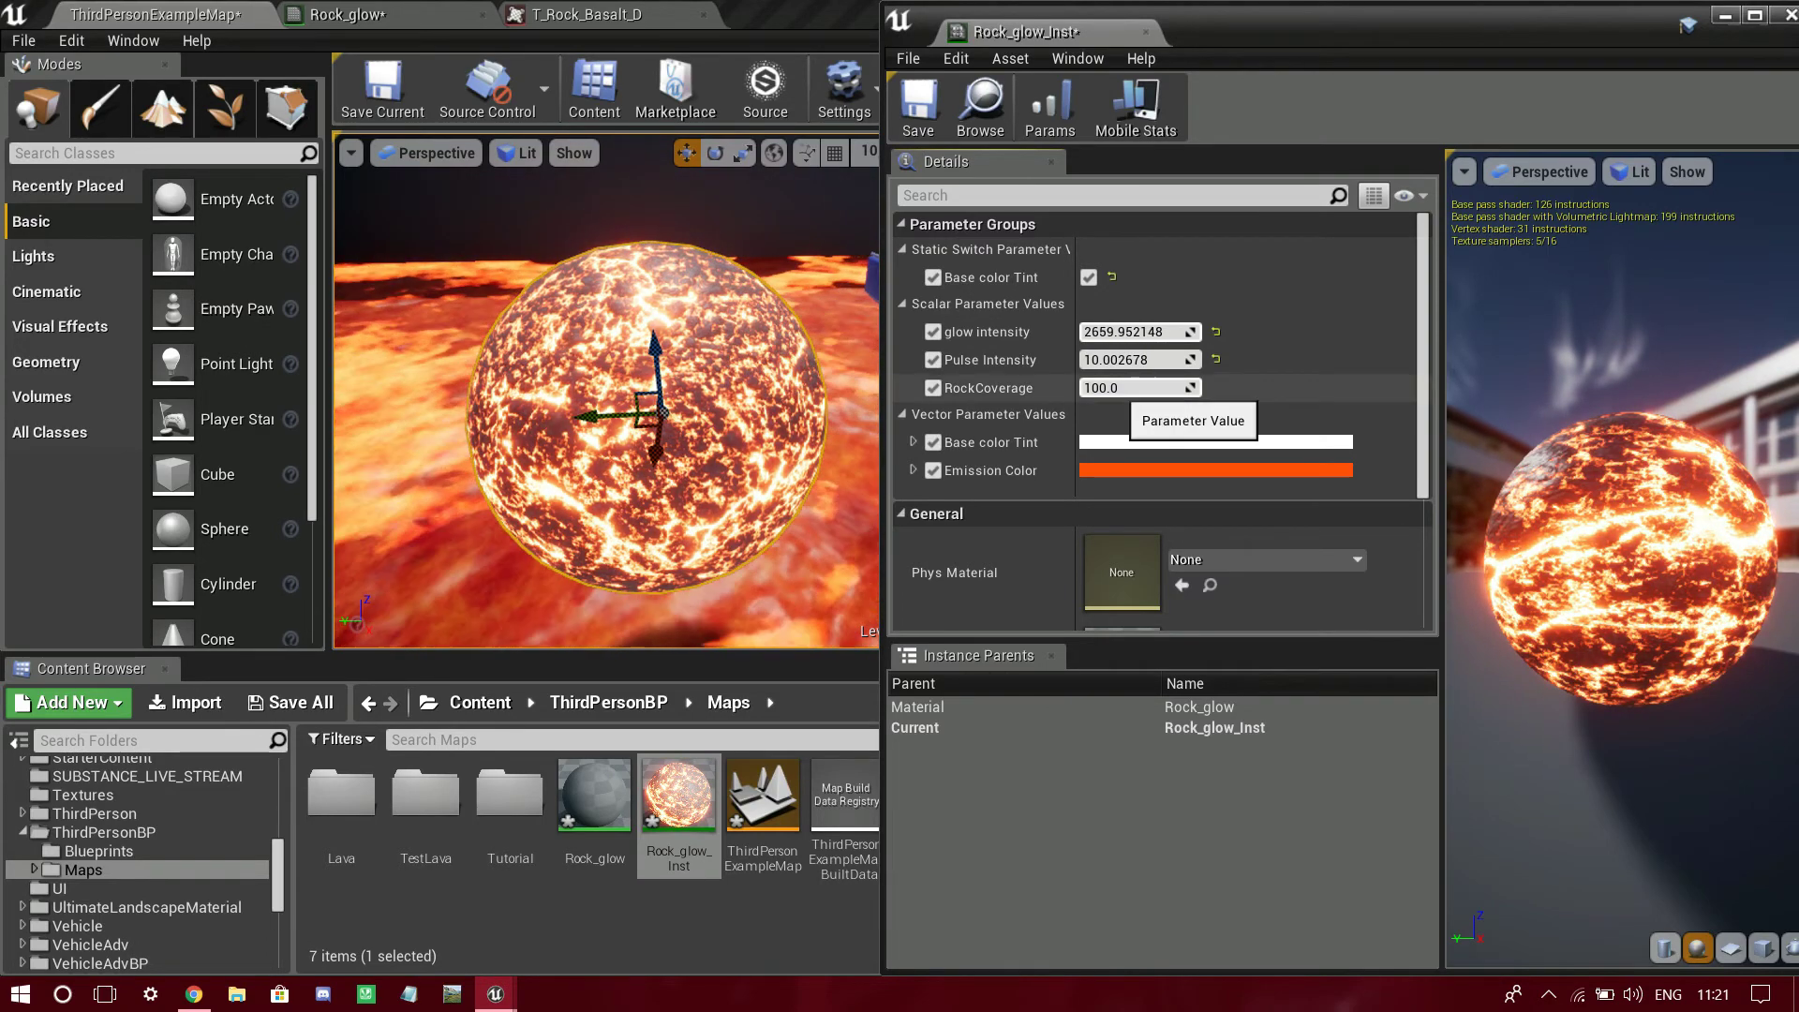
pyautogui.moveTo(1134, 387); pyautogui.dragTo(1171, 387)
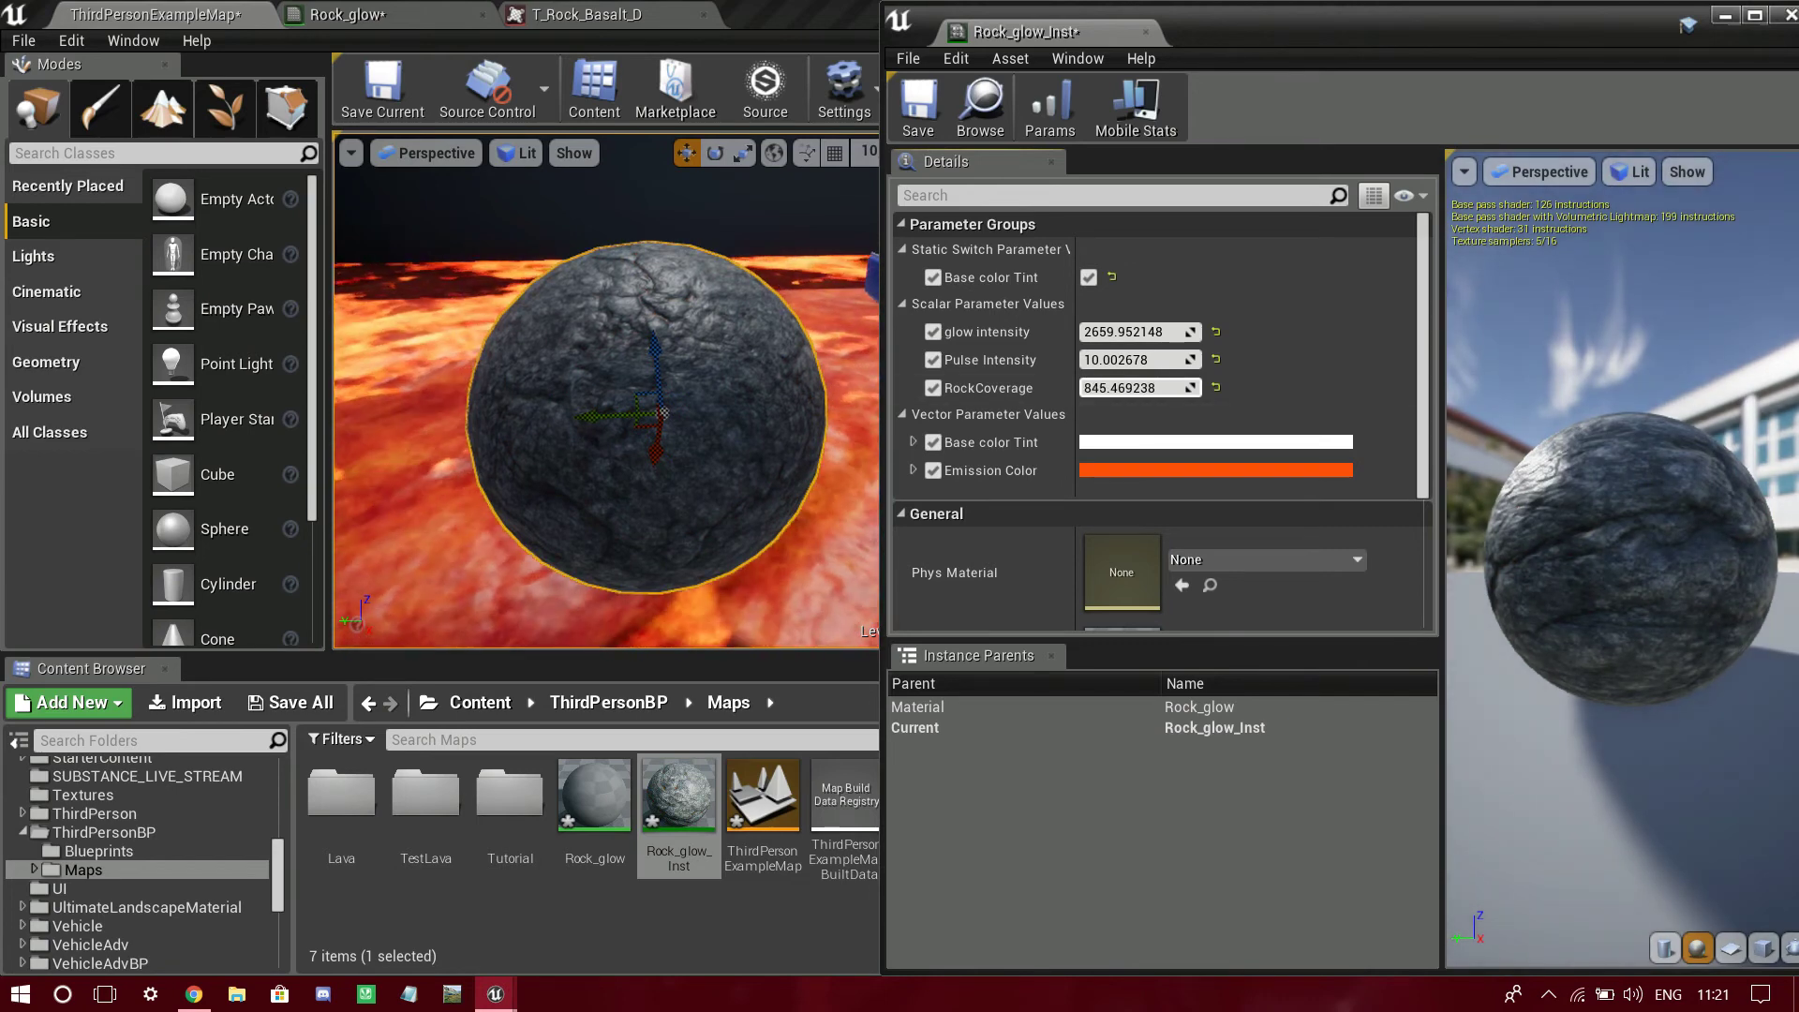
# - Return to the Rock_glow graph and move the RockCoverage node slightly up, clear of the Switch node
pyautogui.click(347, 14)
pyautogui.moveTo(848, 449); pyautogui.dragTo(562, 457, button='right')
pyautogui.scroll(-7, 560, 457)
pyautogui.scroll(6, 560, 328)
pyautogui.moveTo(650, 549); pyautogui.dragTo(550, 723, button='right')
pyautogui.scroll(-3, 646, 664)
pyautogui.moveTo(683, 691); pyautogui.dragTo(626, 521, button='right')
pyautogui.scroll(3, 729, 596)
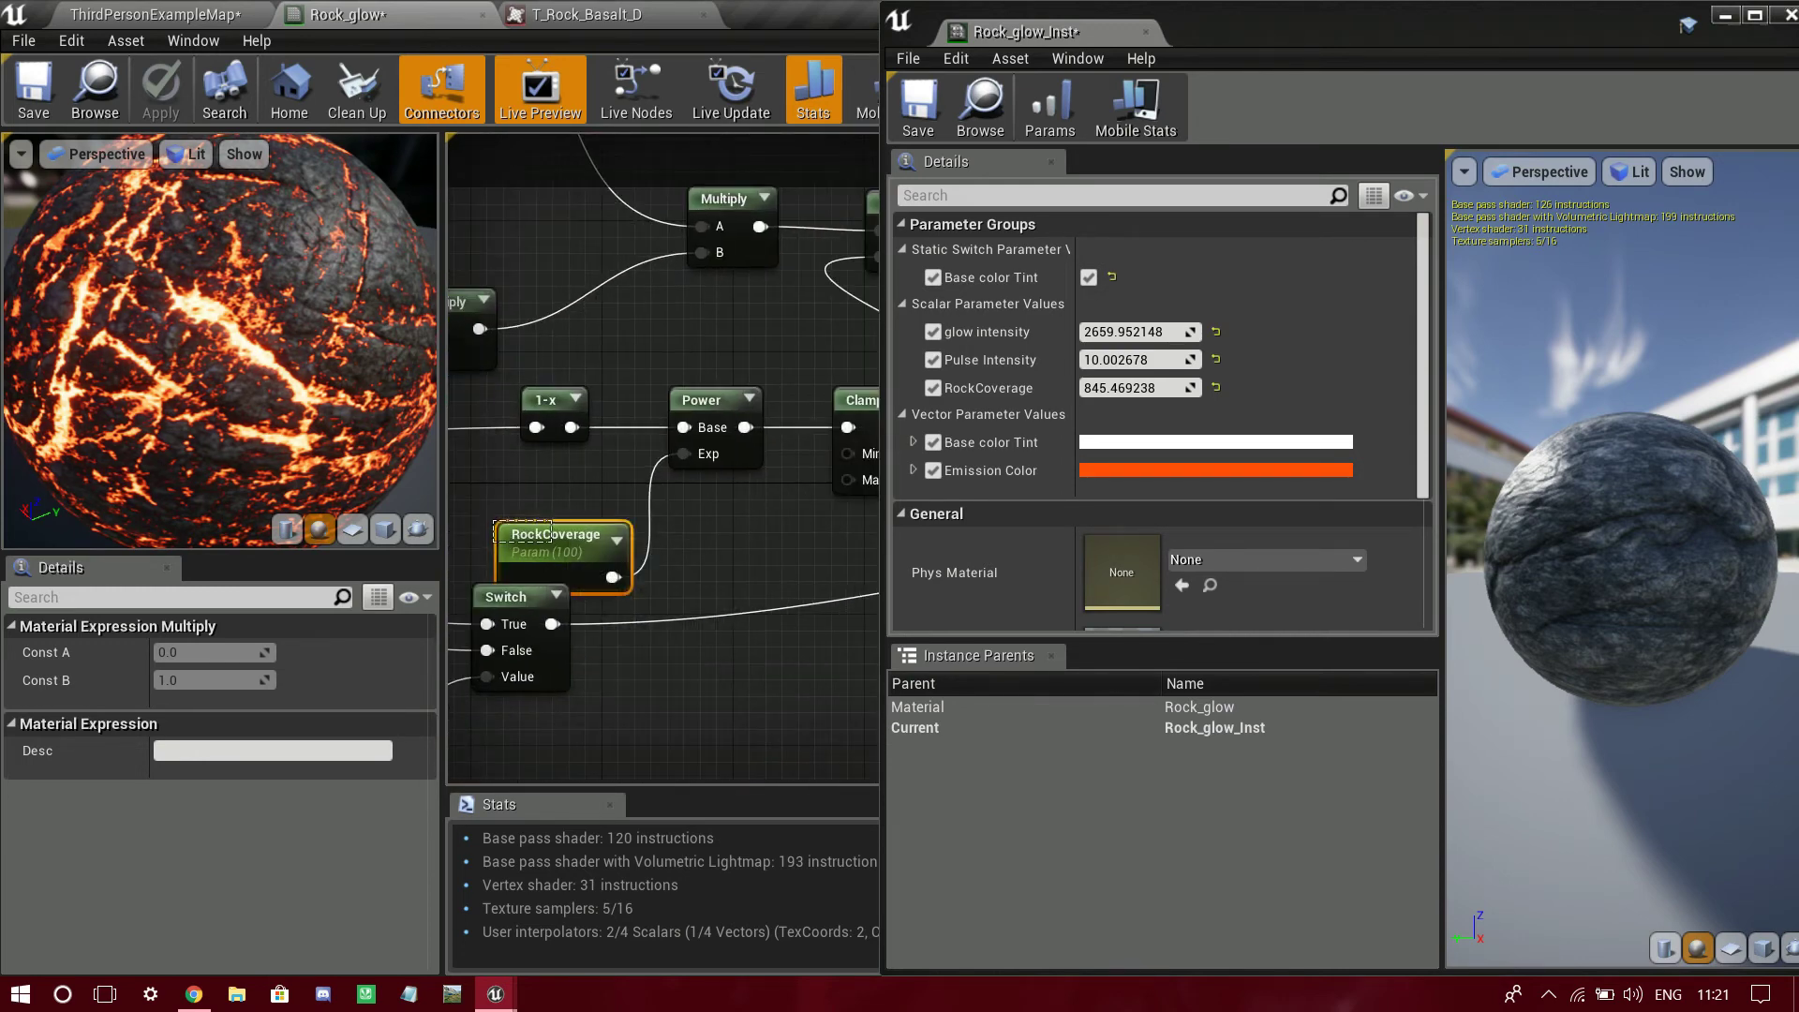
pyautogui.click(551, 542)
pyautogui.moveTo(545, 516); pyautogui.dragTo(436, 489, button='right')
# - Examine the RockCoverage parameter and the Power node whose exponent it drives in the Rock_glow graph
pyautogui.moveTo(618, 346); pyautogui.dragTo(621, 480)
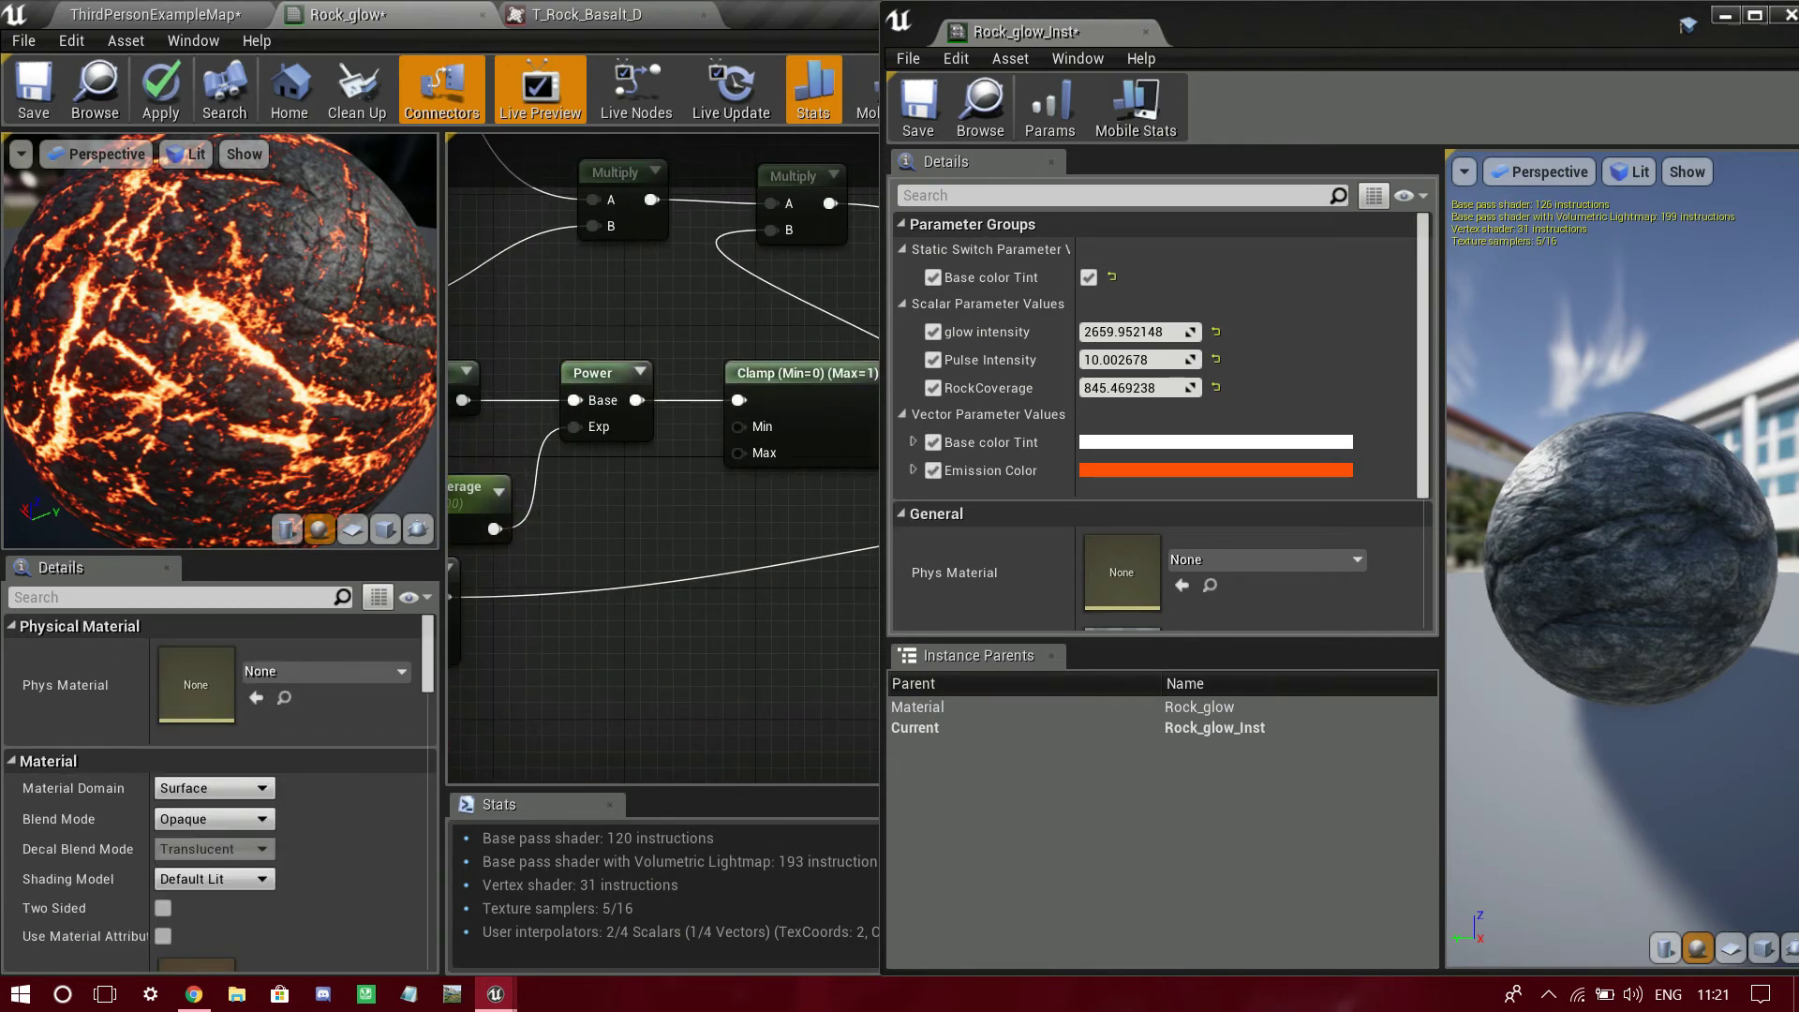
pyautogui.moveTo(621, 520); pyautogui.dragTo(977, 532, button='right')
pyautogui.moveTo(613, 466); pyautogui.dragTo(534, 468, button='right')
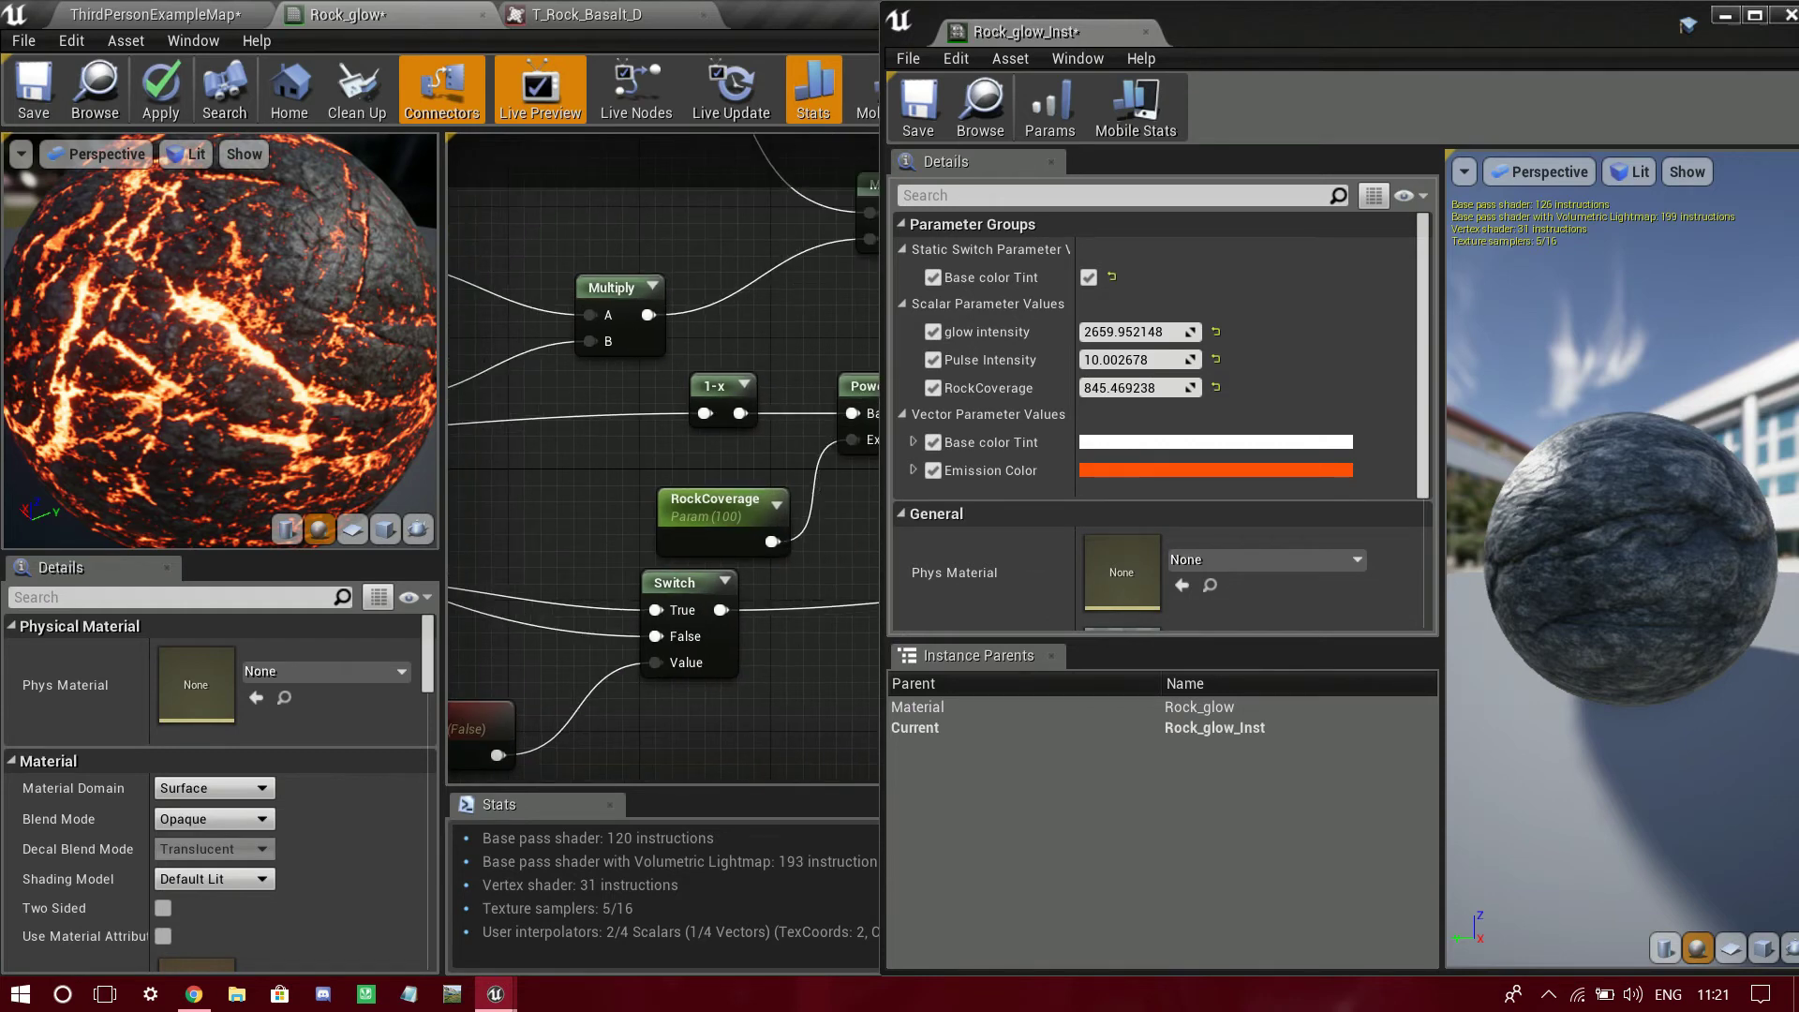
pyautogui.moveTo(766, 482); pyautogui.dragTo(670, 525, button='right')
pyautogui.moveTo(746, 526); pyautogui.dragTo(746, 528)
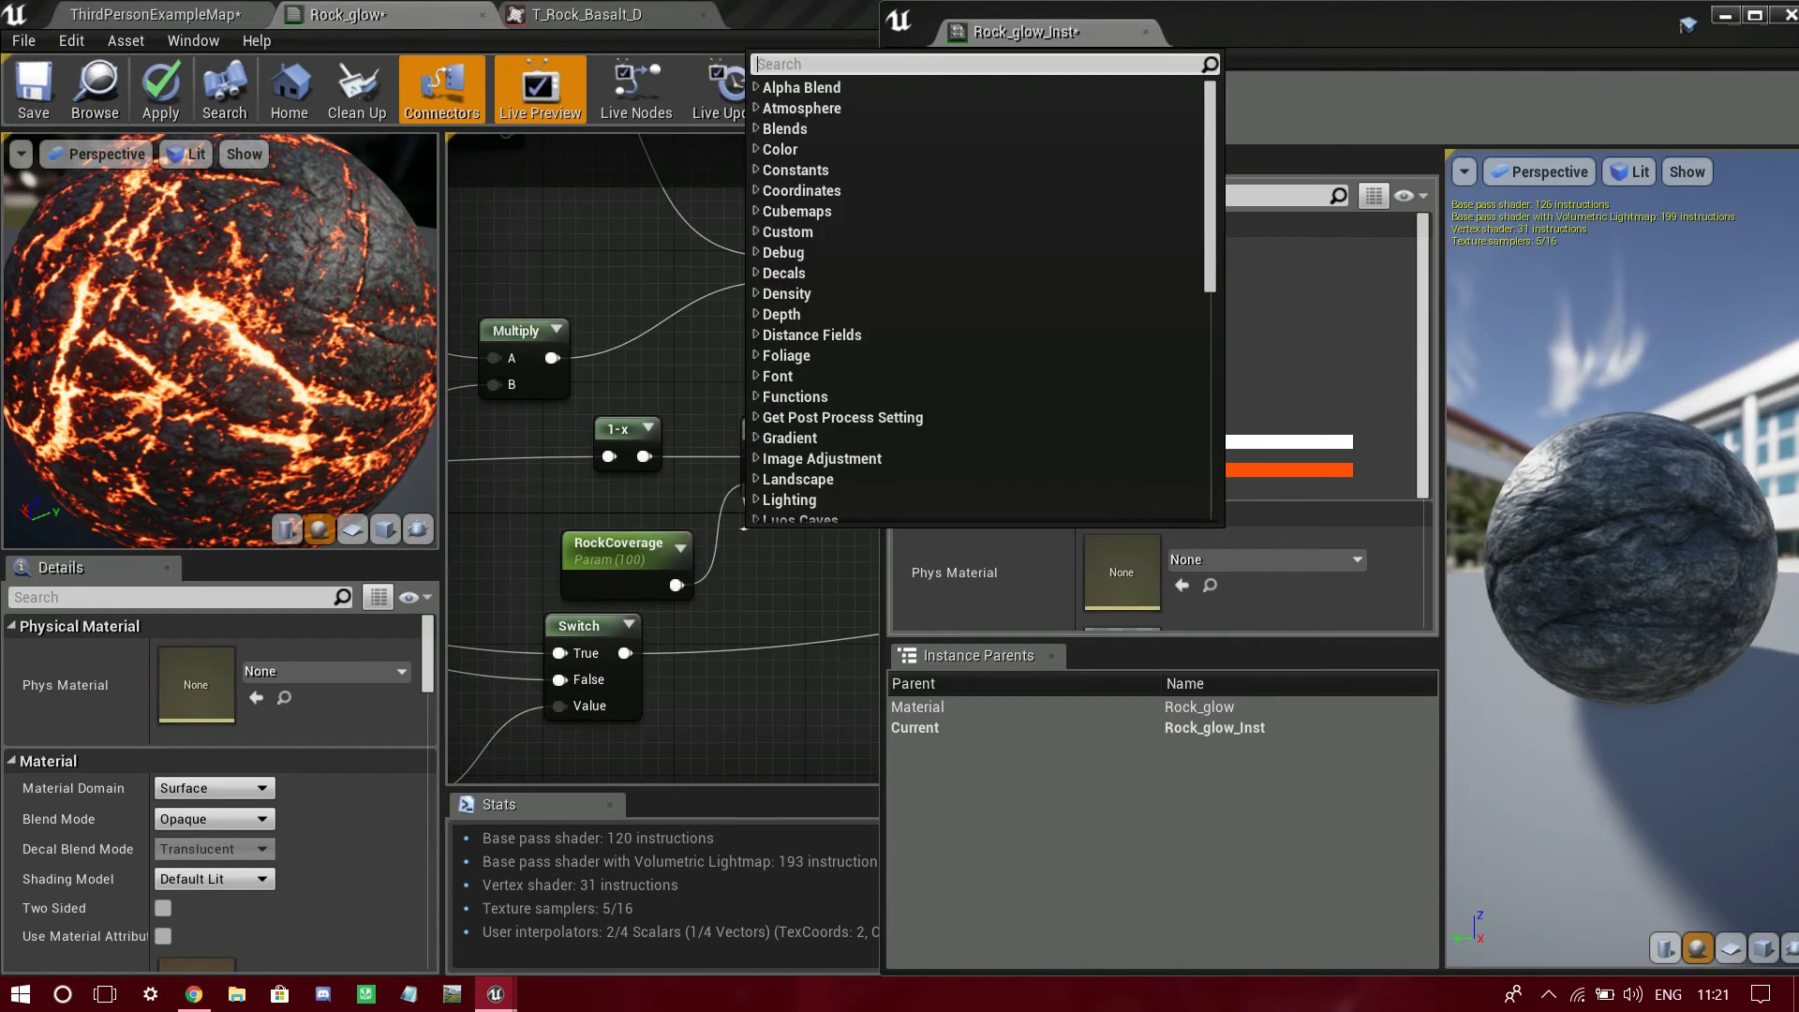
pyautogui.moveTo(730, 584); pyautogui.dragTo(711, 598, button='right')
pyautogui.click(755, 444)
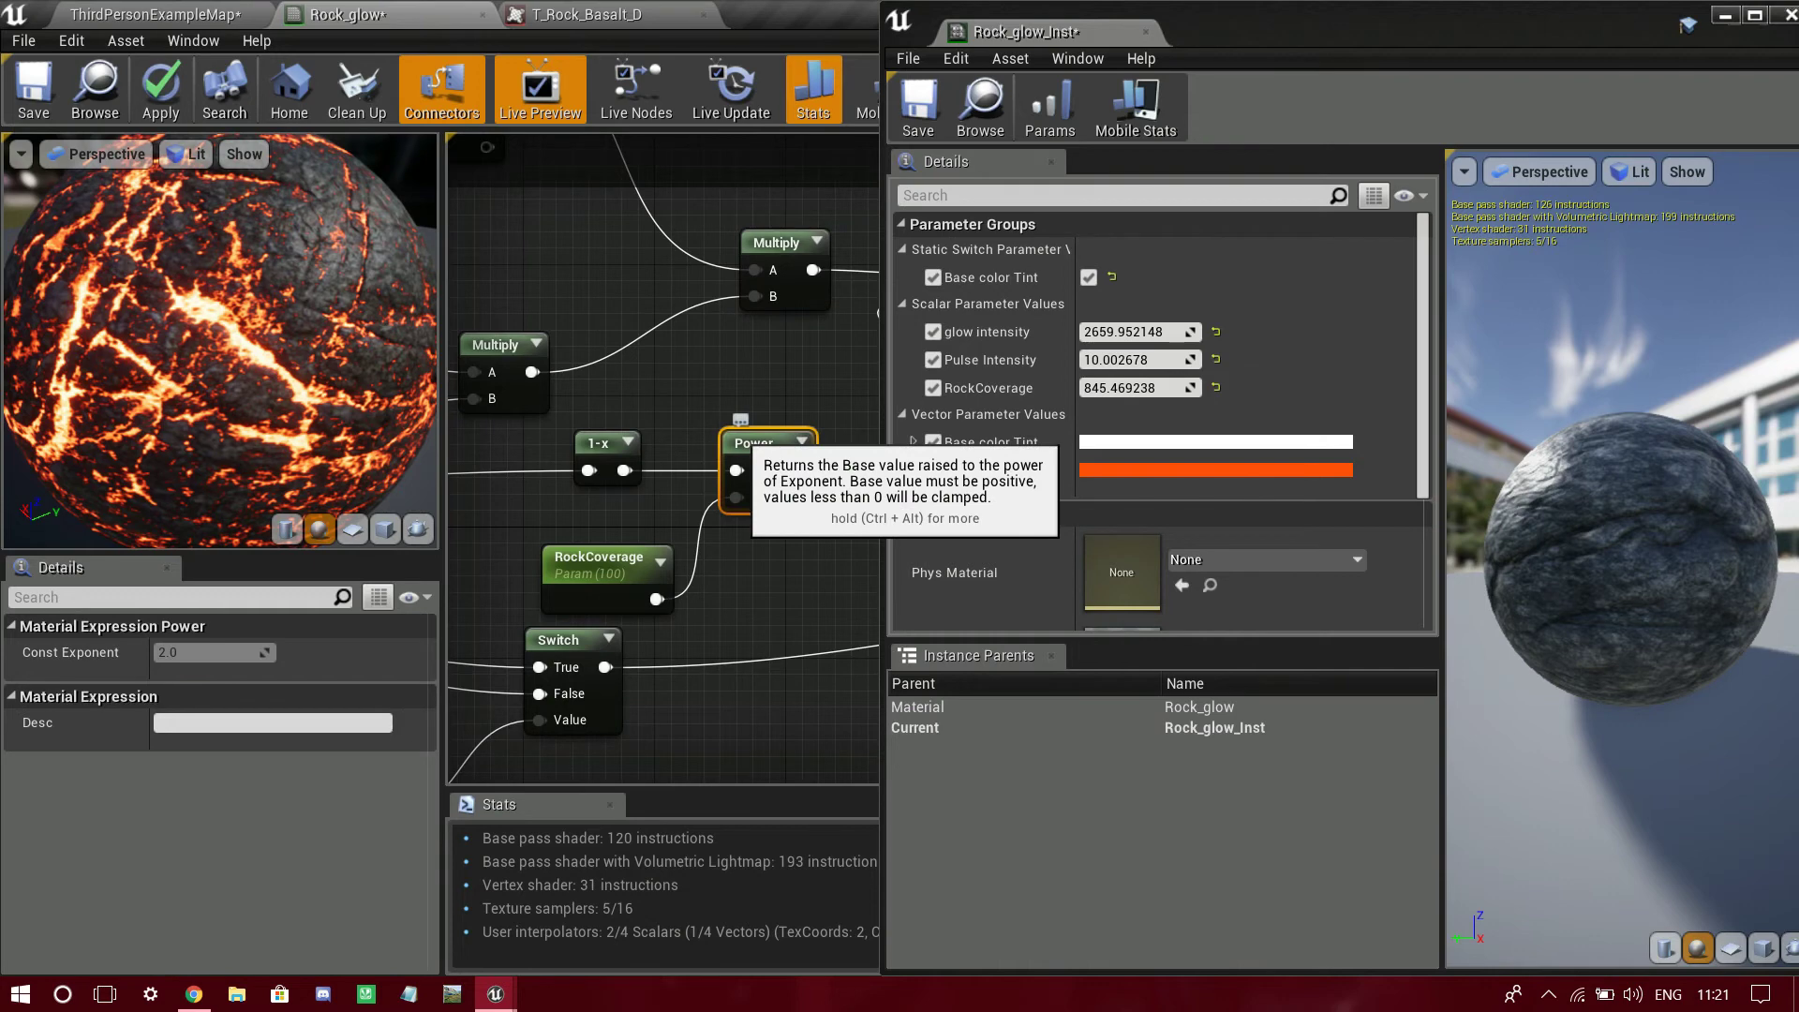
pyautogui.moveTo(687, 389); pyautogui.dragTo(733, 422)
pyautogui.click(598, 572)
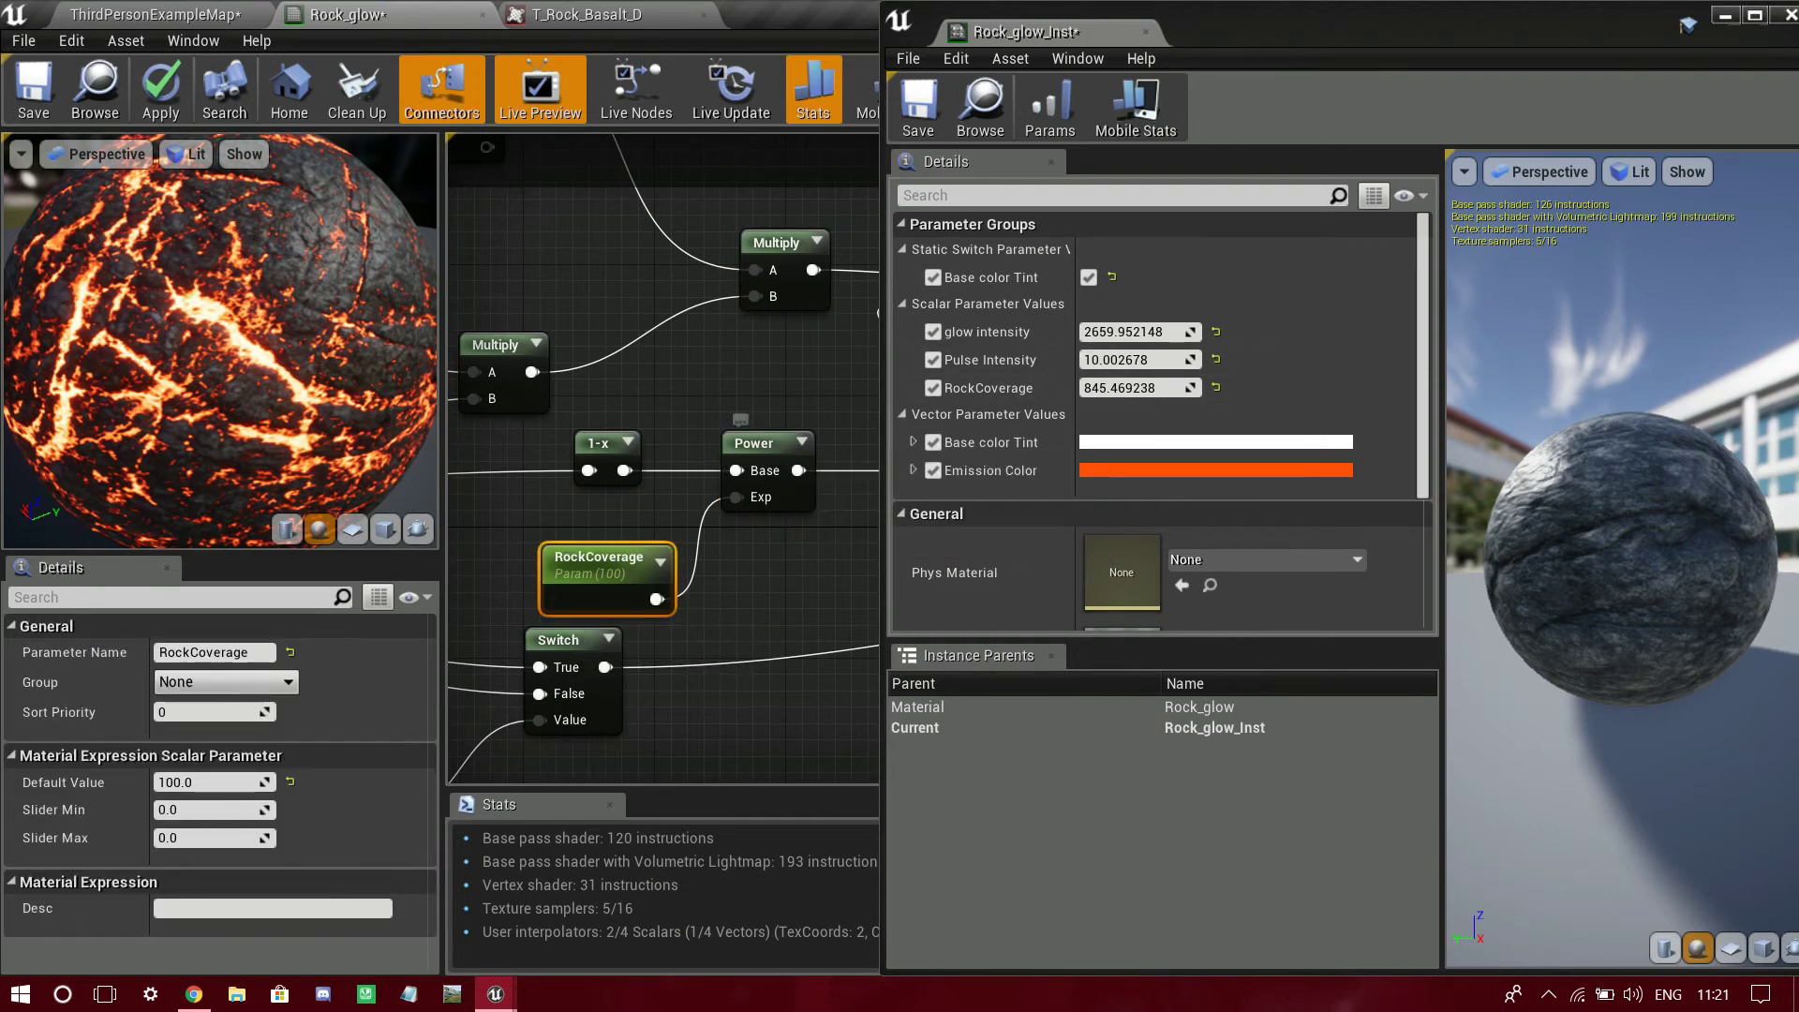
# - Preview the Power node on the preview sphere, disable its realtime preview and move the node slightly up
pyautogui.rightClick(793, 455)
pyautogui.click(745, 450)
pyautogui.rightClick(742, 448)
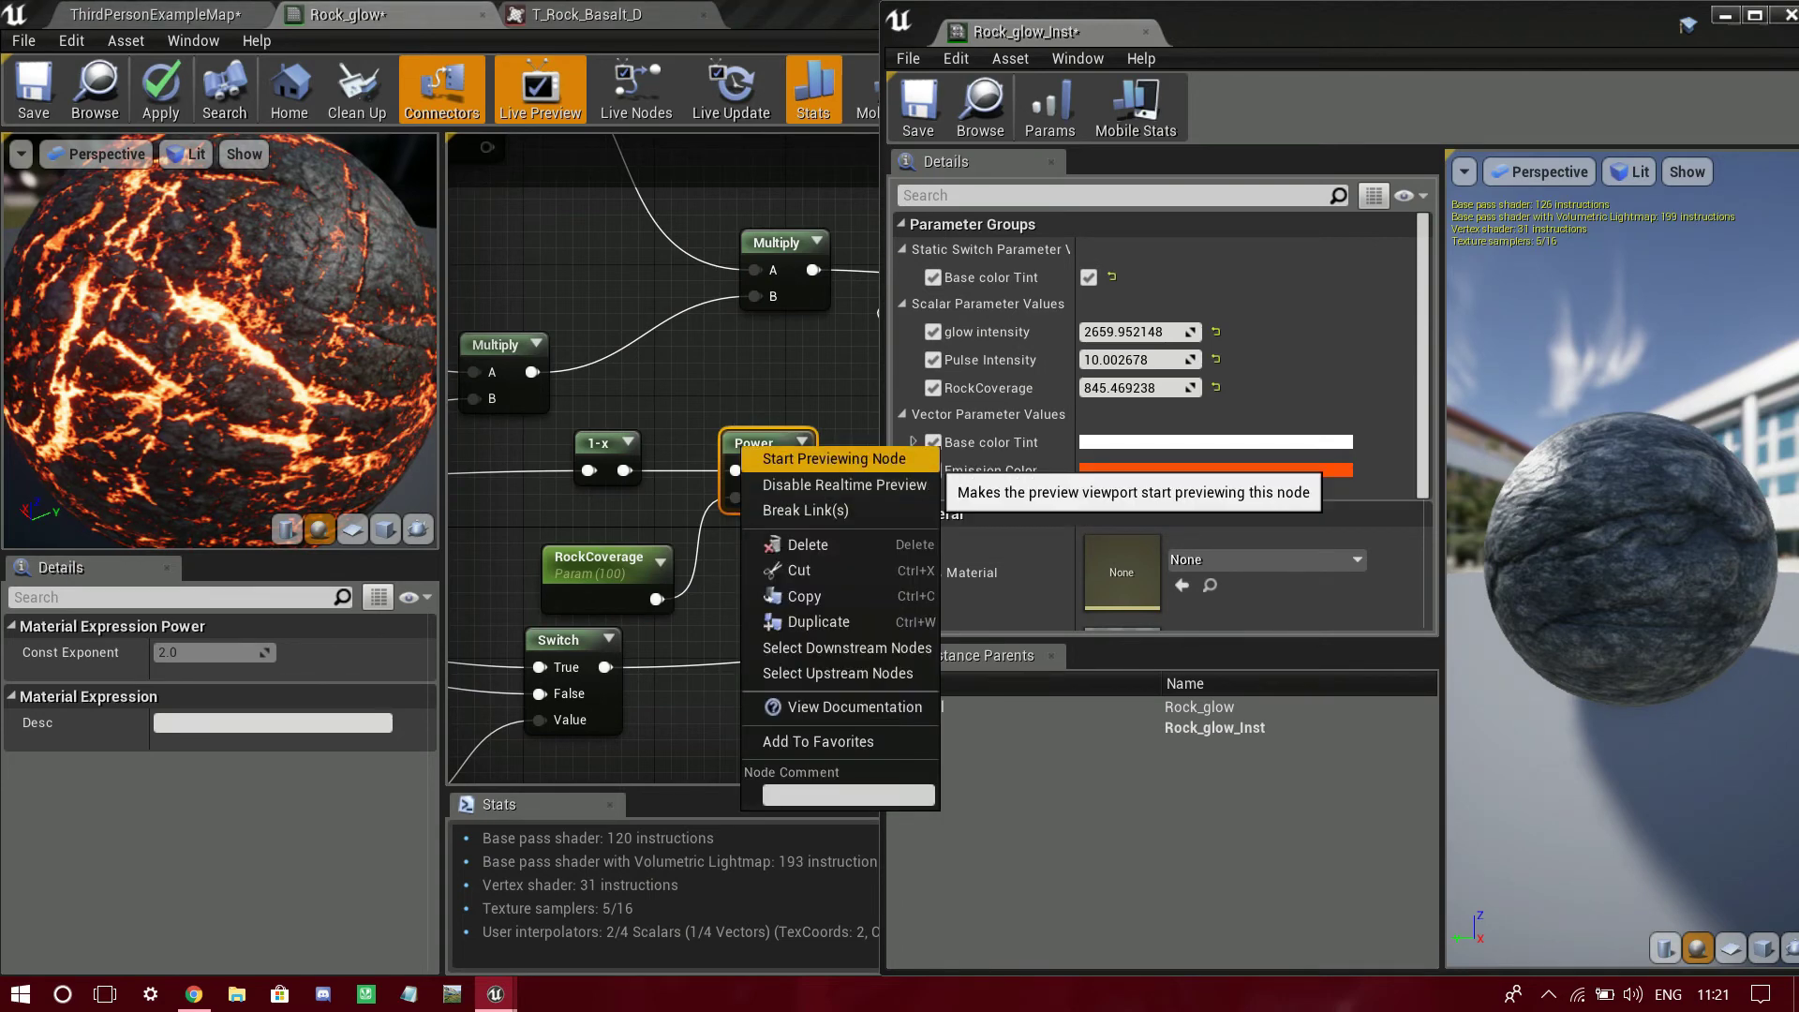
pyautogui.click(834, 458)
pyautogui.rightClick(762, 456)
pyautogui.click(834, 497)
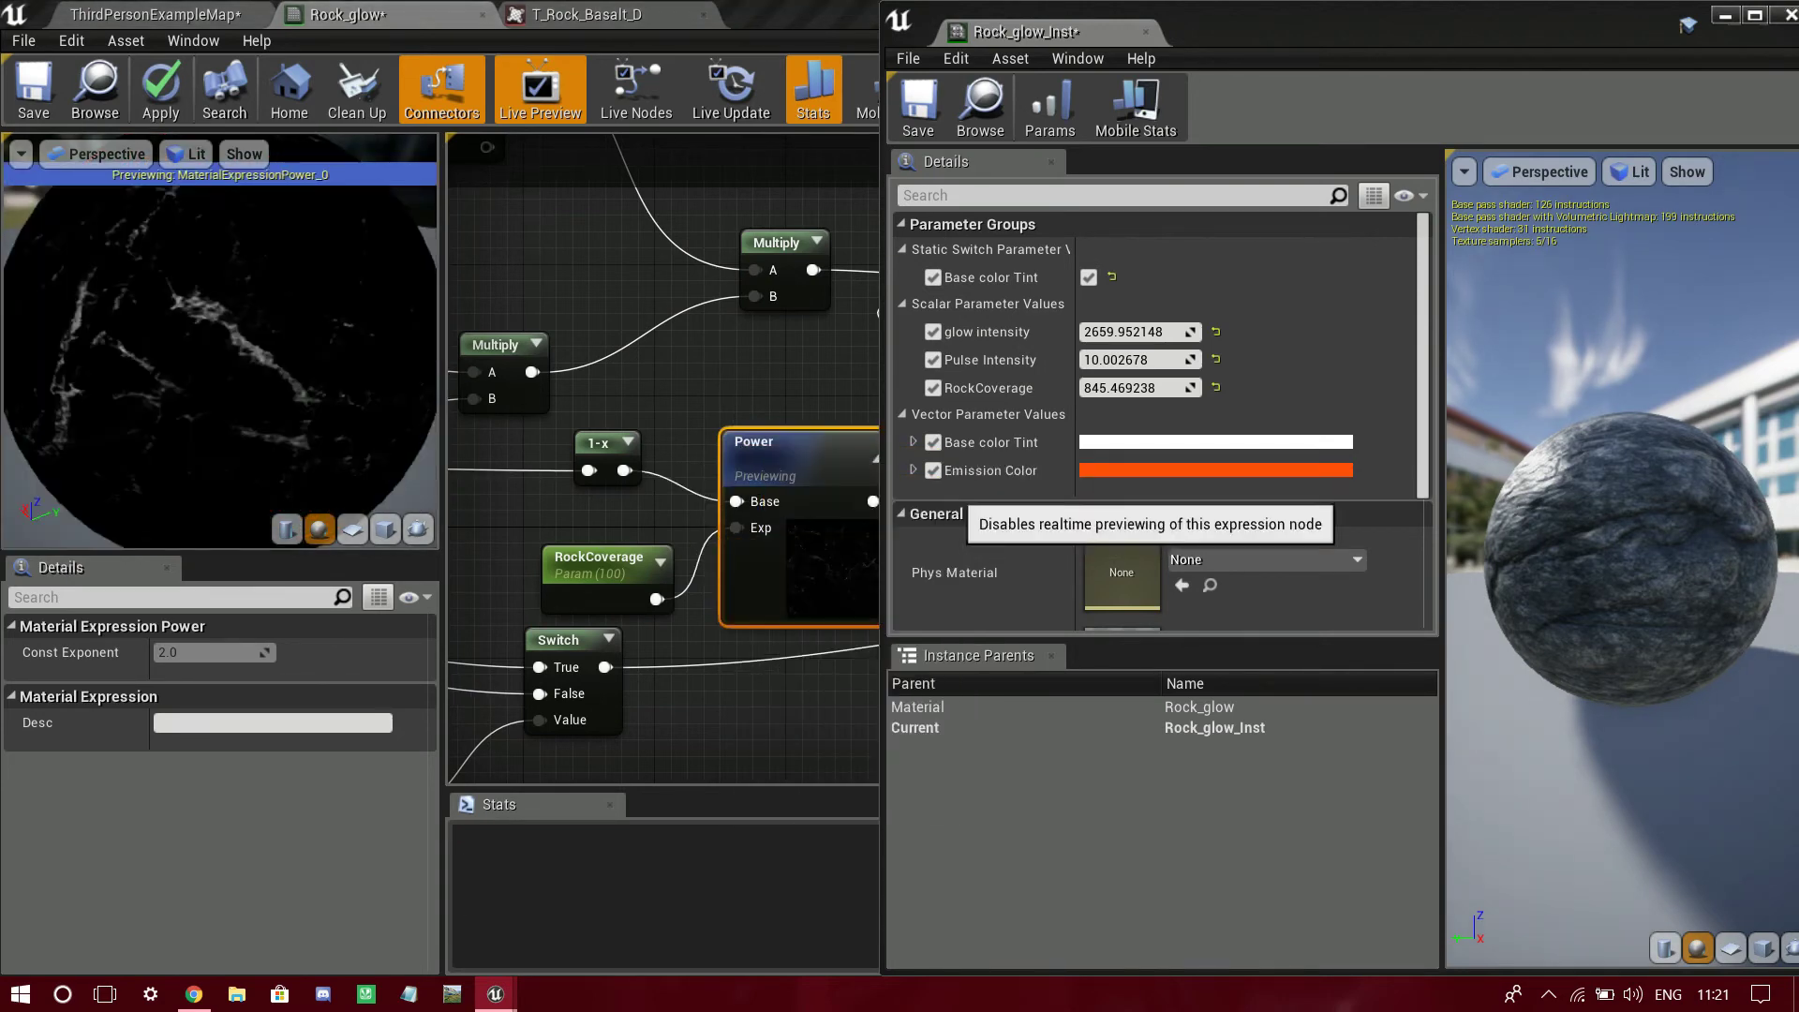
pyautogui.moveTo(741, 459); pyautogui.dragTo(740, 410)
pyautogui.rightClick(772, 422)
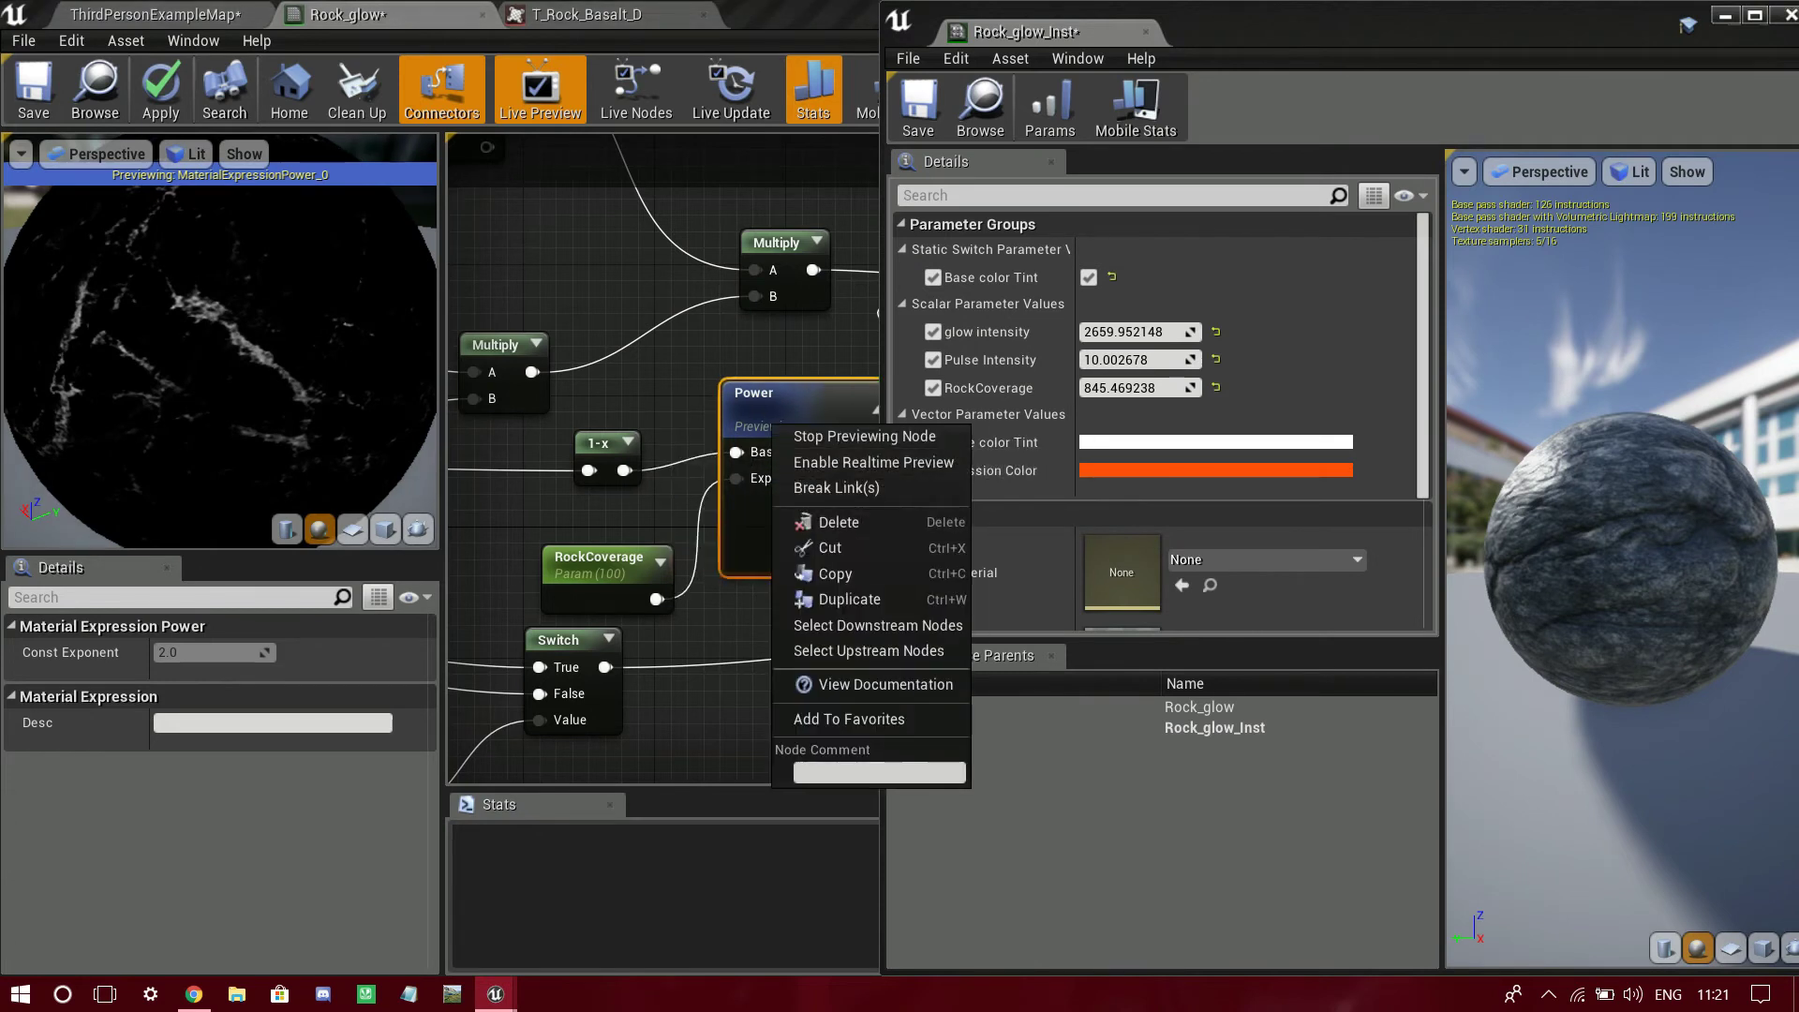
pyautogui.rightClick(606, 454)
pyautogui.click(798, 413)
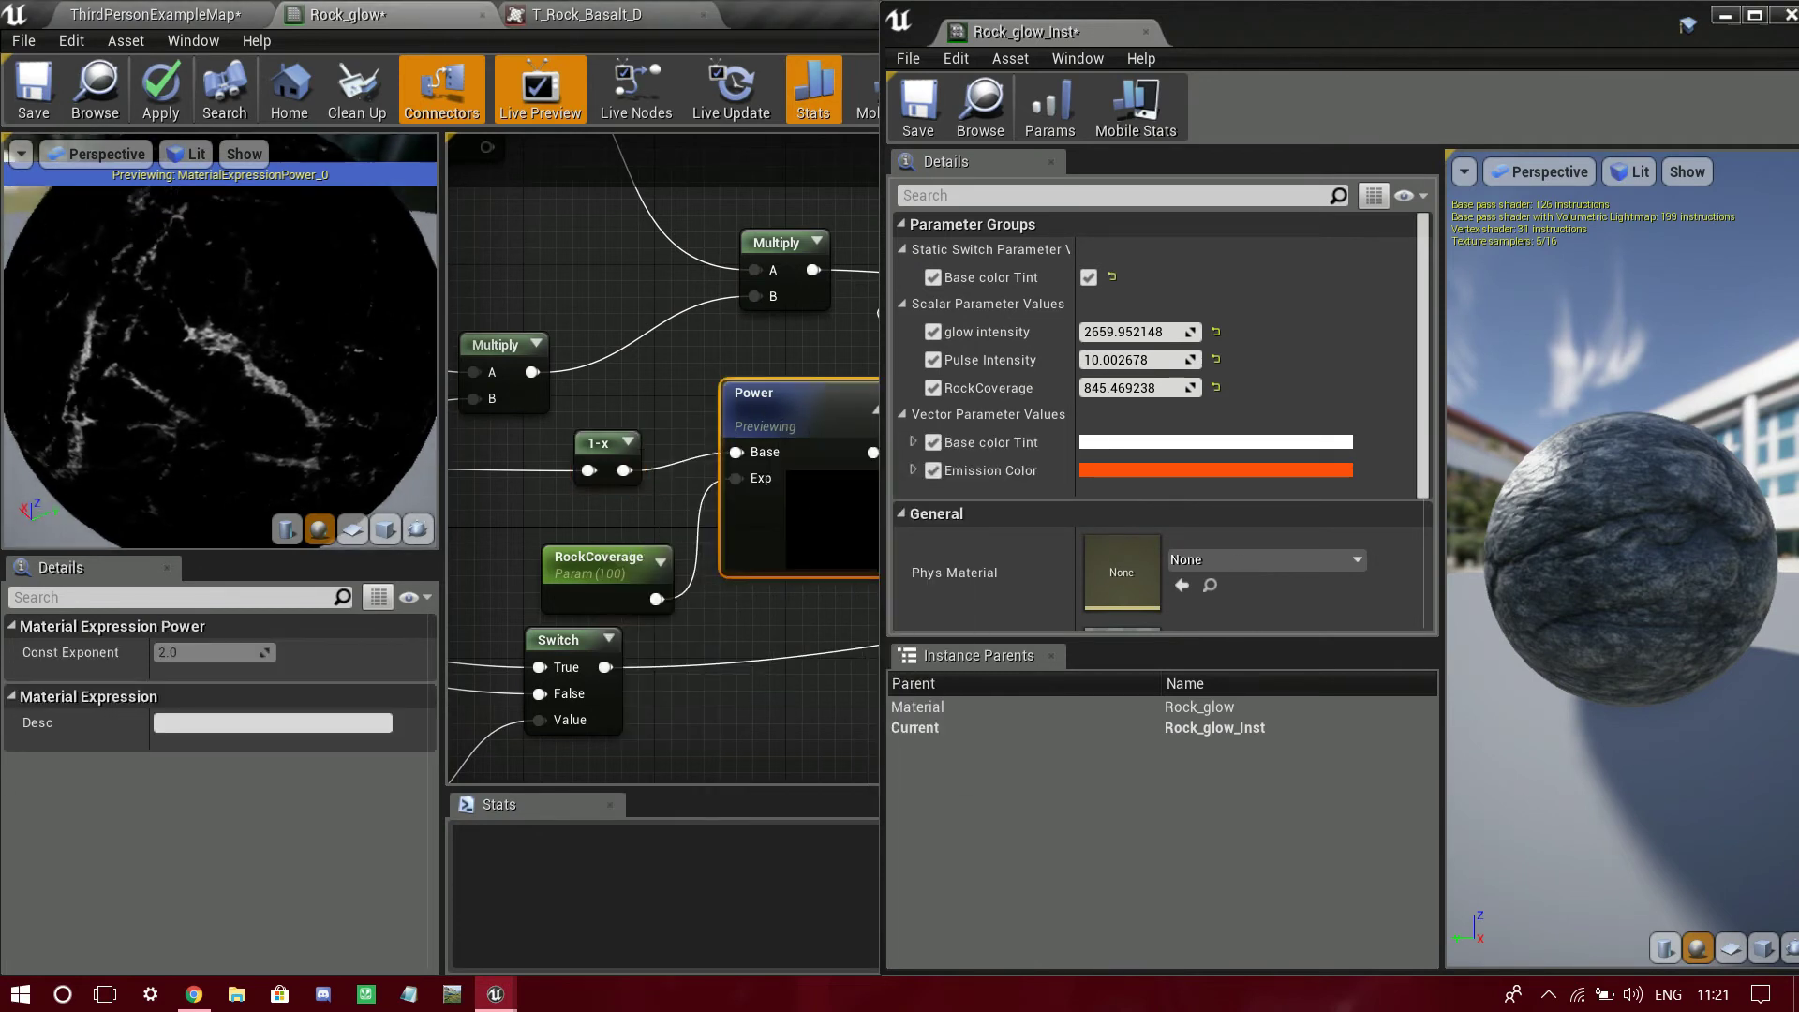
# - Try a RockCoverage default value of about 2.57 on the previewed Power mask, and restore it to 100
pyautogui.click(656, 597)
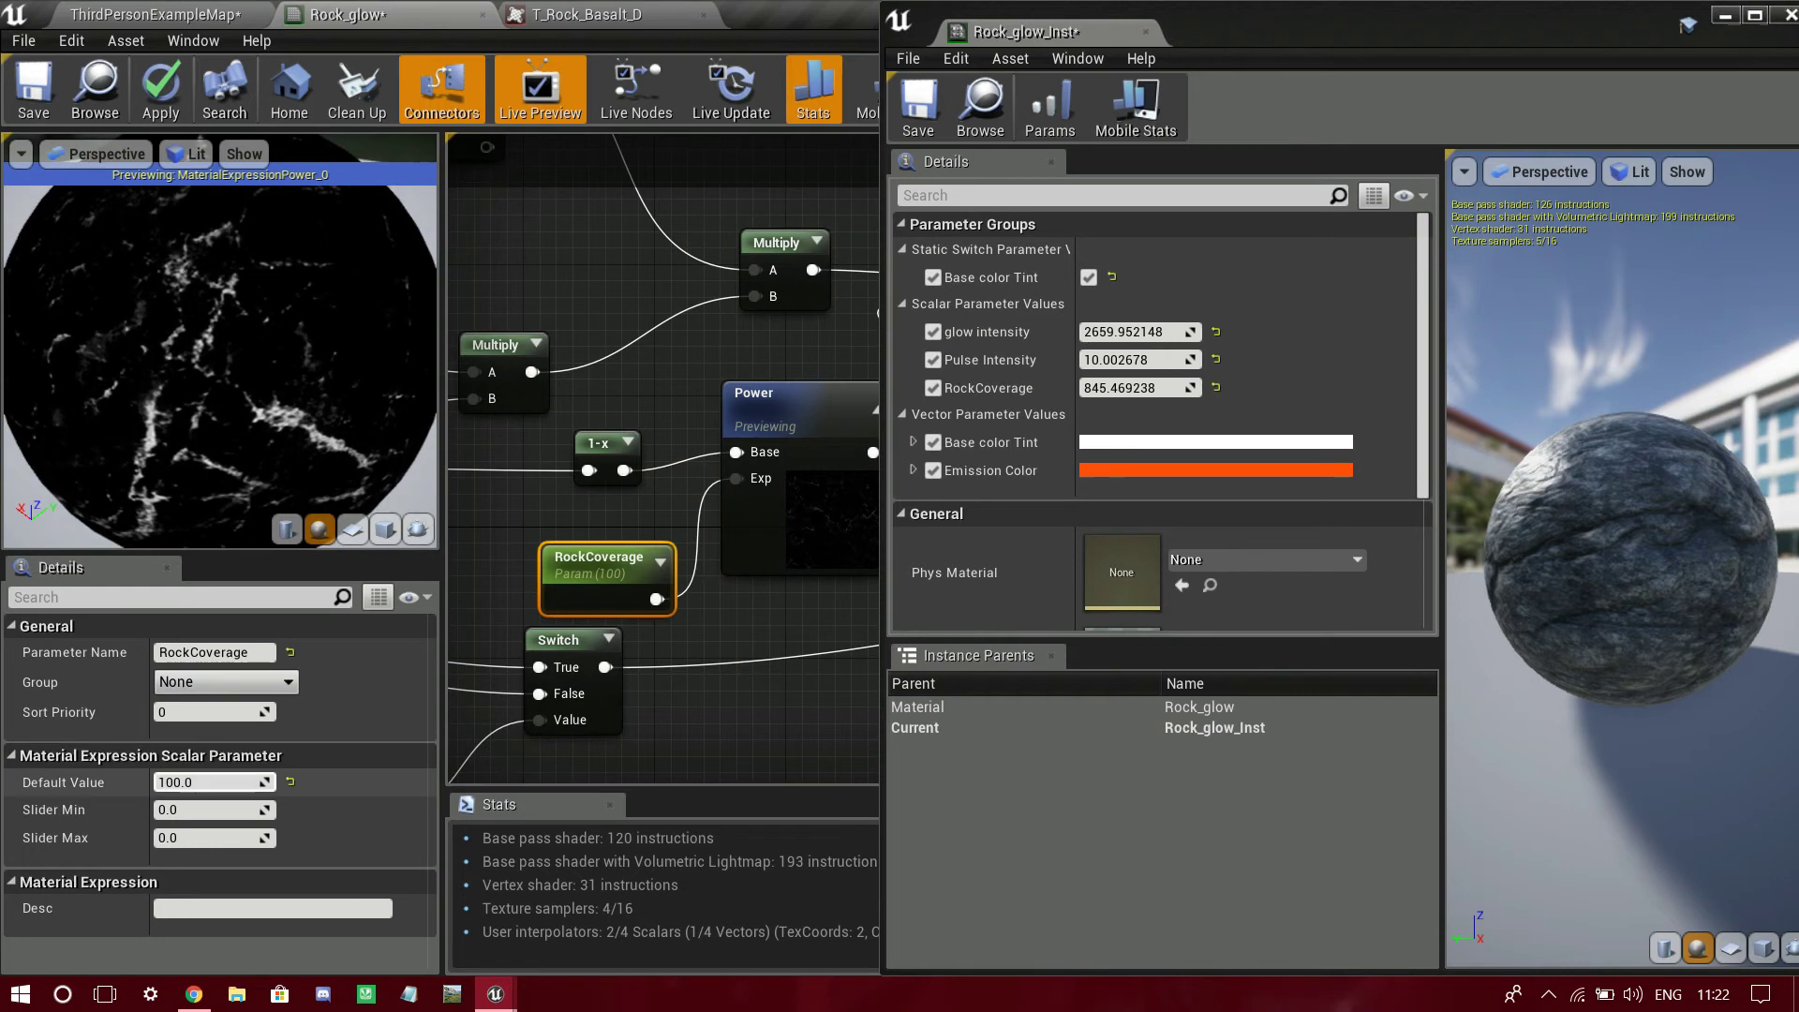
pyautogui.moveTo(214, 781); pyautogui.dragTo(159, 782)
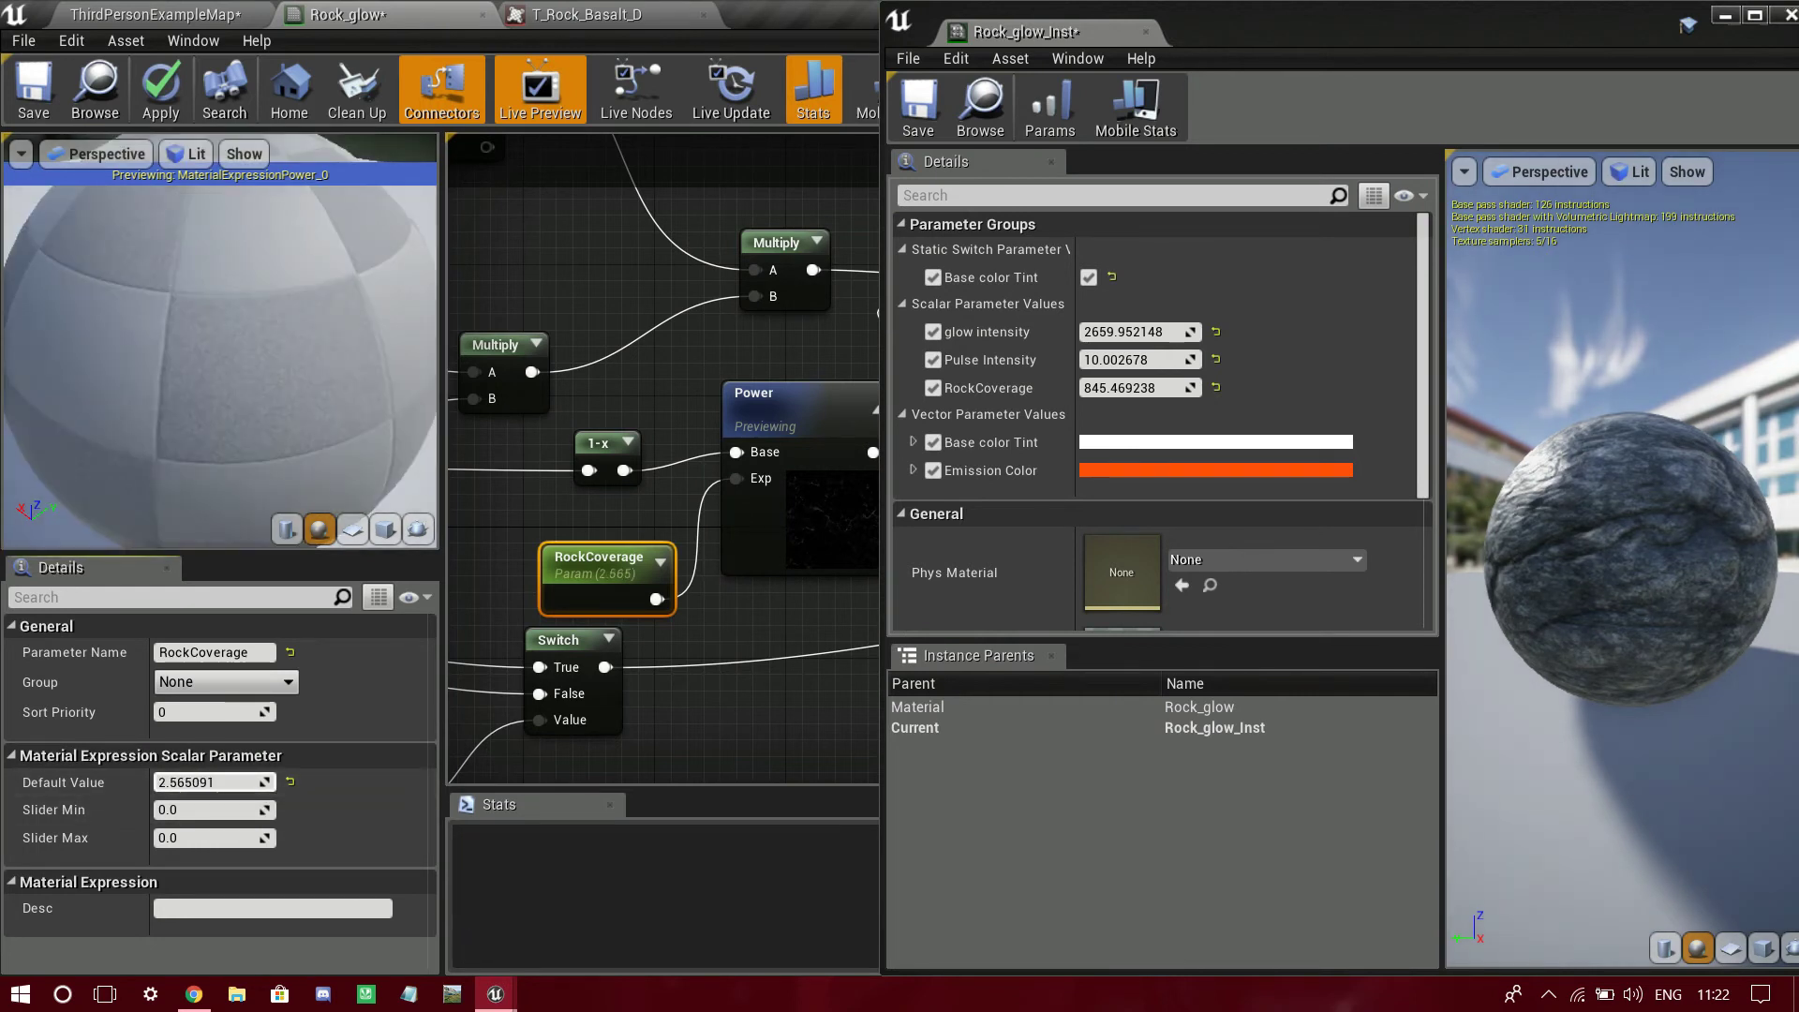
pyautogui.moveTo(220, 319); pyautogui.dragTo(244, 422)
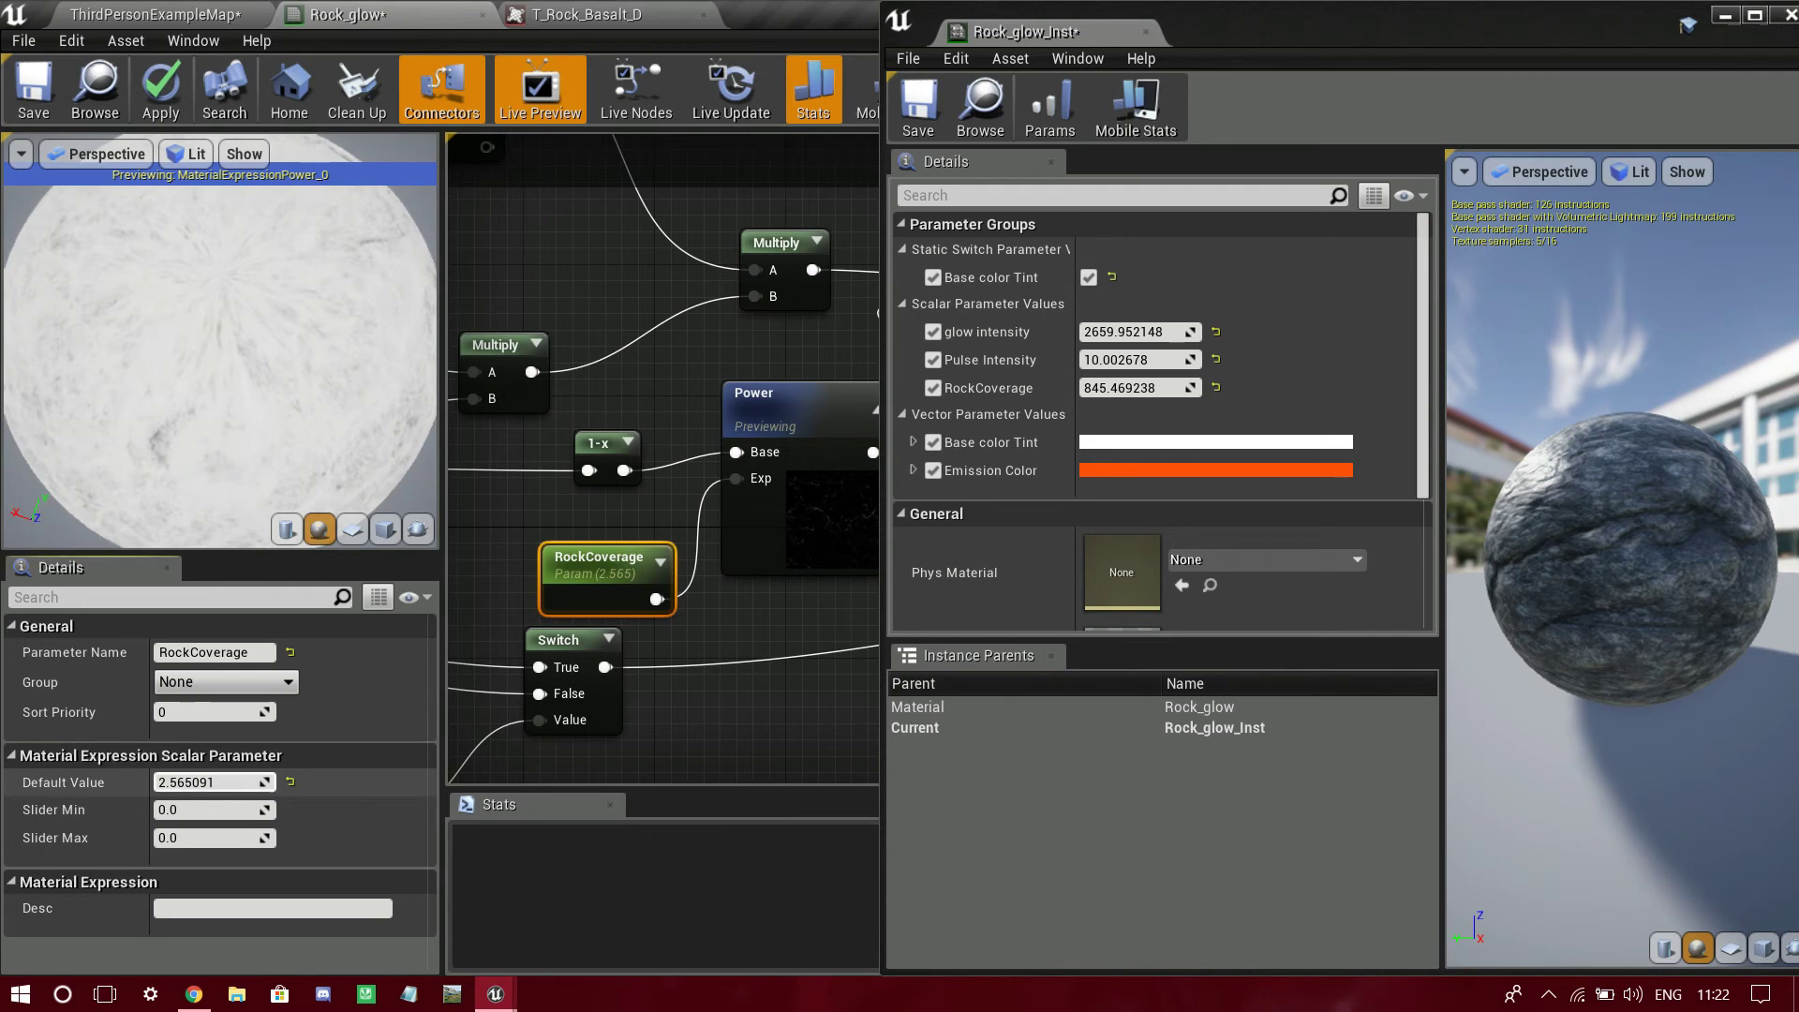
pyautogui.click(214, 782)
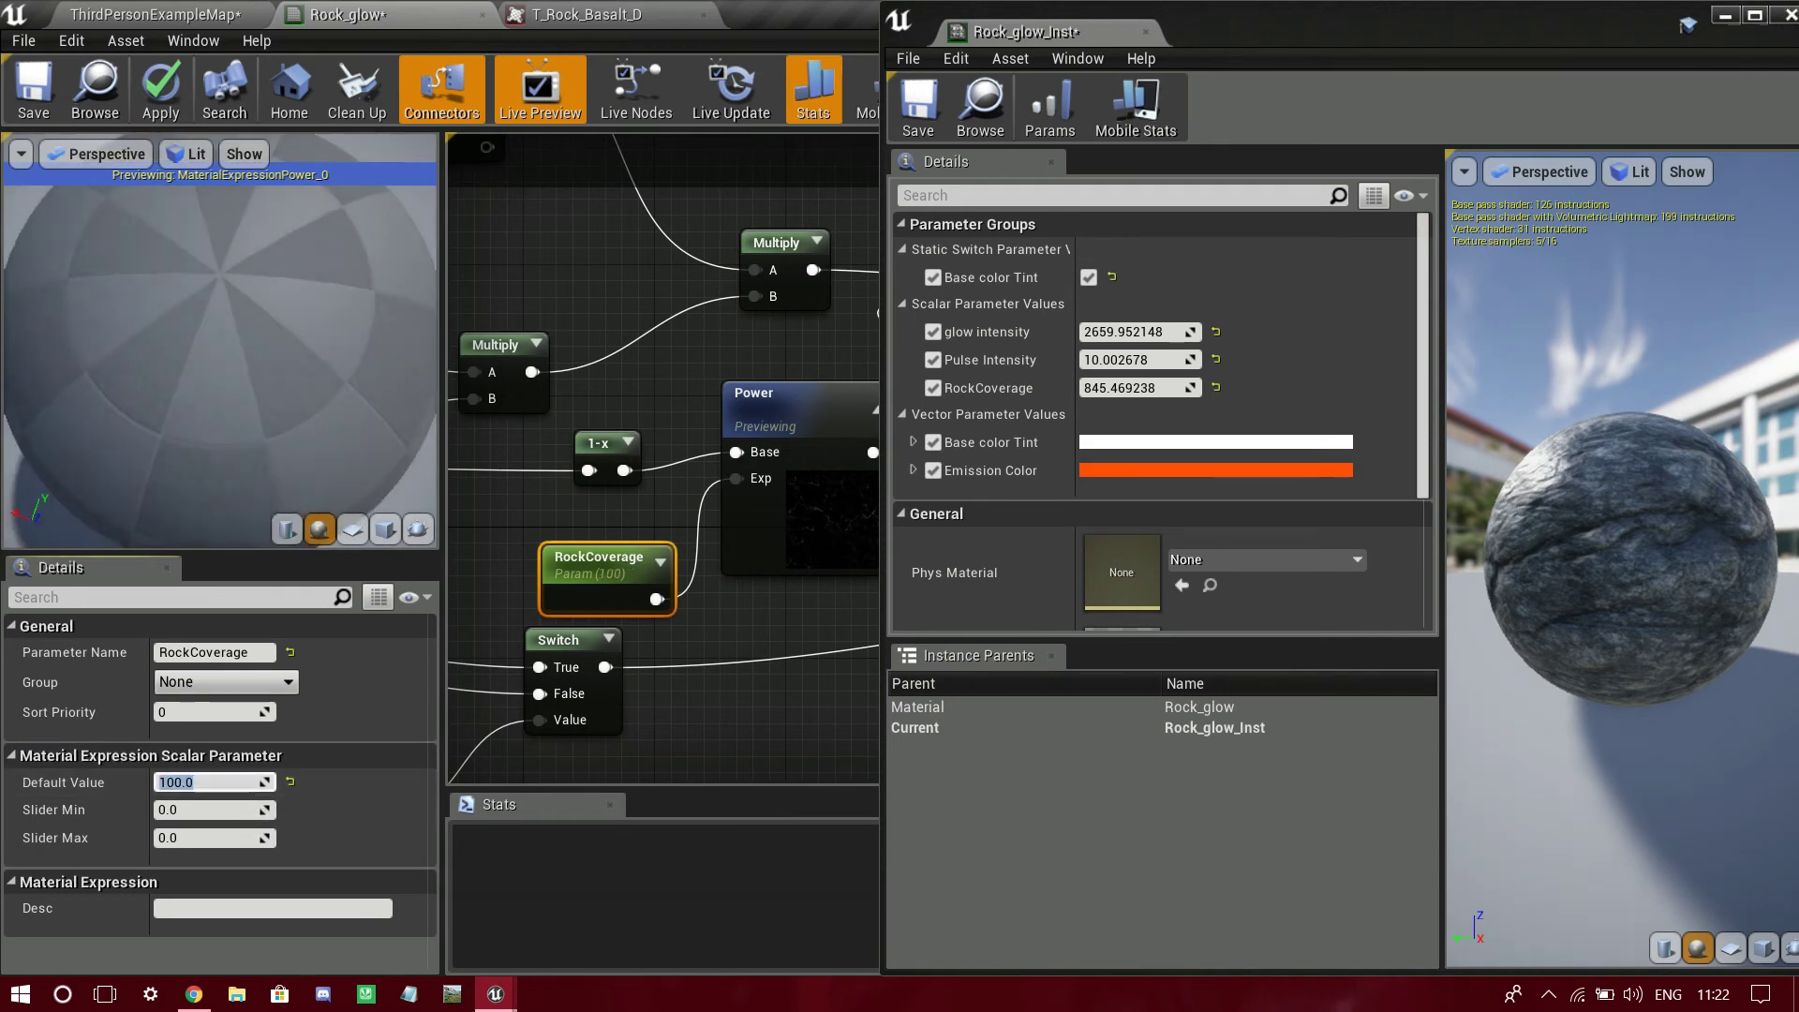
pyautogui.press('Return')
# - Examine the Power mask on the preview sphere and the node chain through Clamp to the Rock_glow material output
pyautogui.moveTo(221, 361); pyautogui.dragTo(140, 374)
pyautogui.scroll(-5, 220, 361)
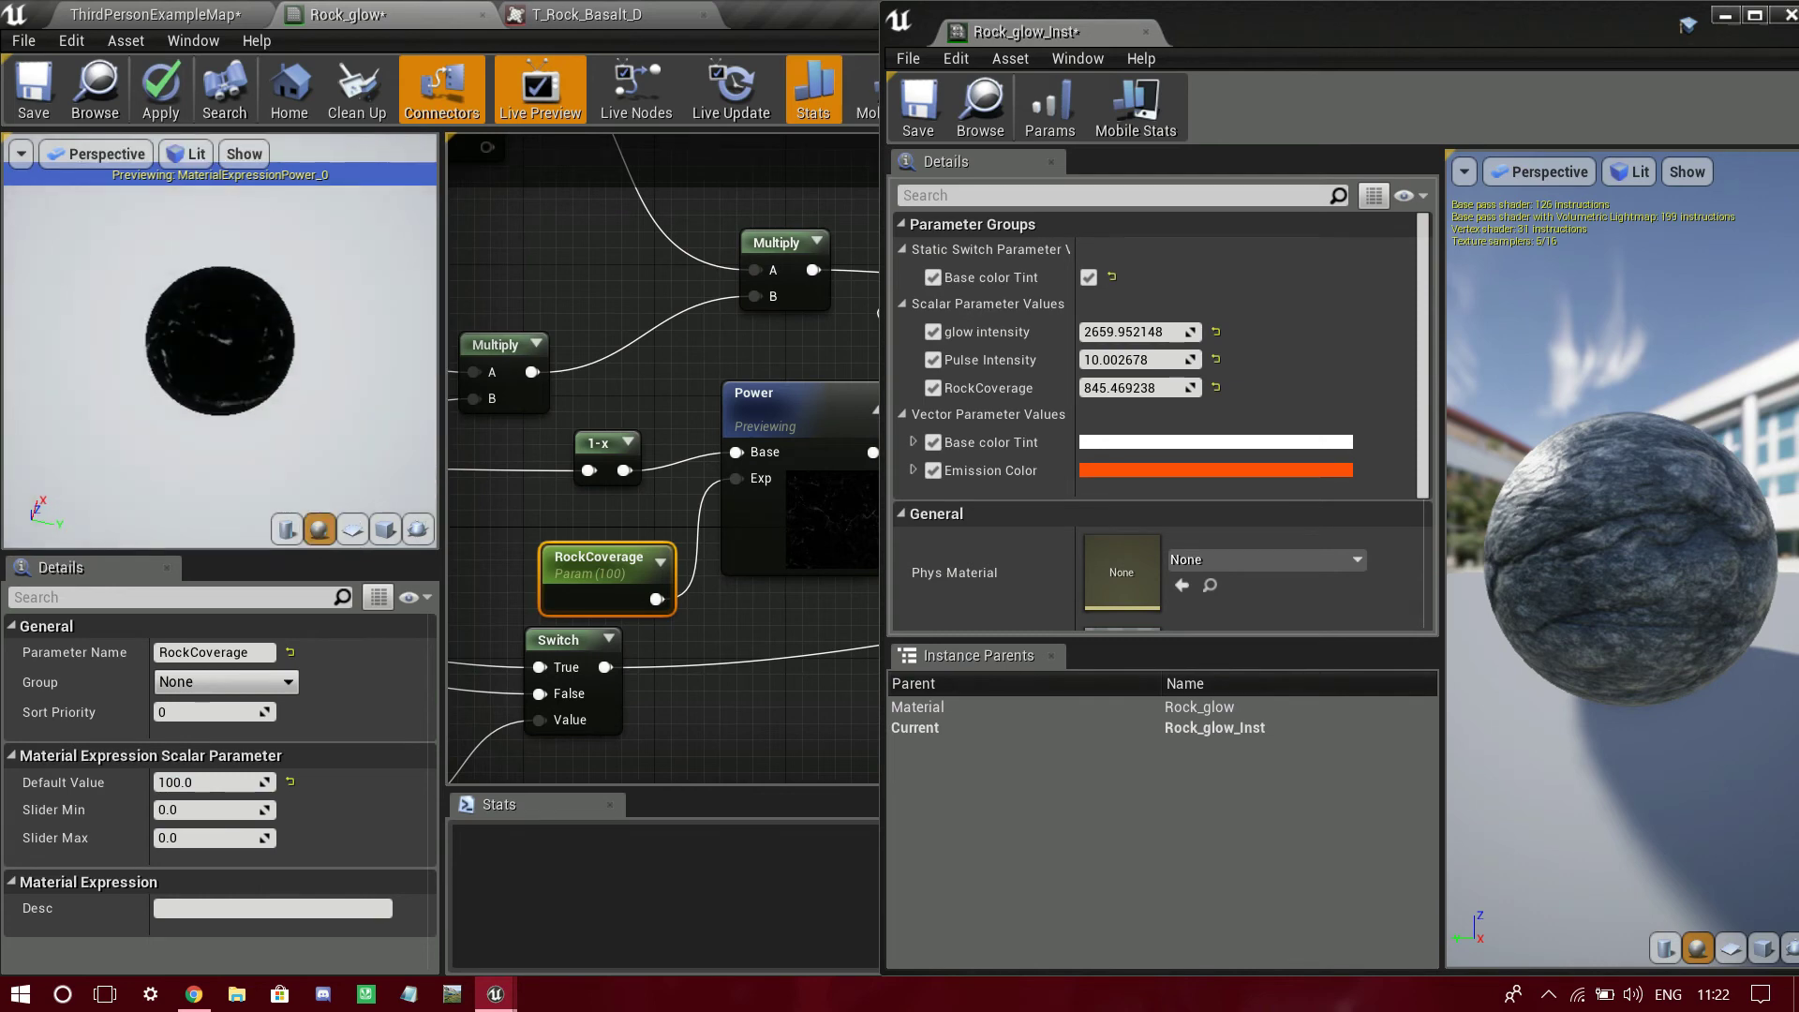
pyautogui.scroll(2, 220, 361)
pyautogui.moveTo(825, 394); pyautogui.dragTo(469, 534, button='right')
pyautogui.scroll(-2, 734, 508)
pyautogui.moveTo(734, 508); pyautogui.dragTo(872, 418, button='right')
pyautogui.click(1136, 387)
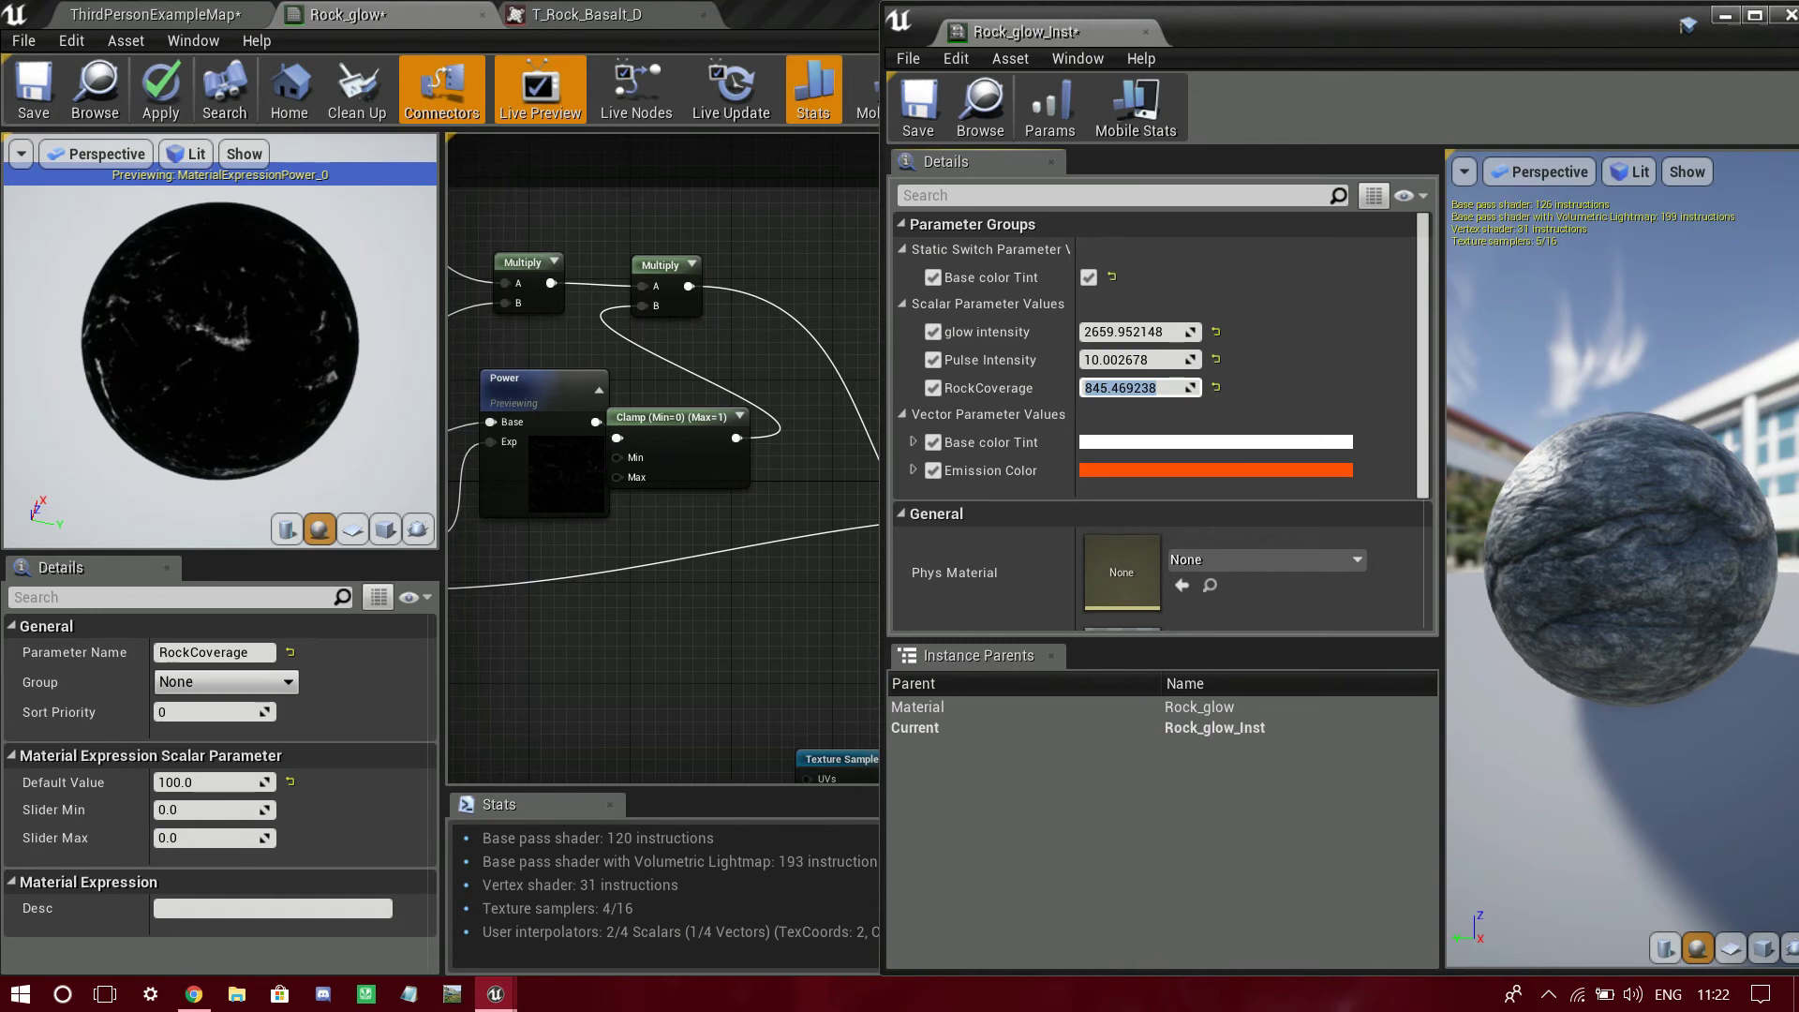
pyautogui.moveTo(750, 562); pyautogui.dragTo(507, 432, button='right')
pyautogui.scroll(3, 220, 342)
pyautogui.scroll(-6, 221, 342)
pyautogui.scroll(4, 220, 342)
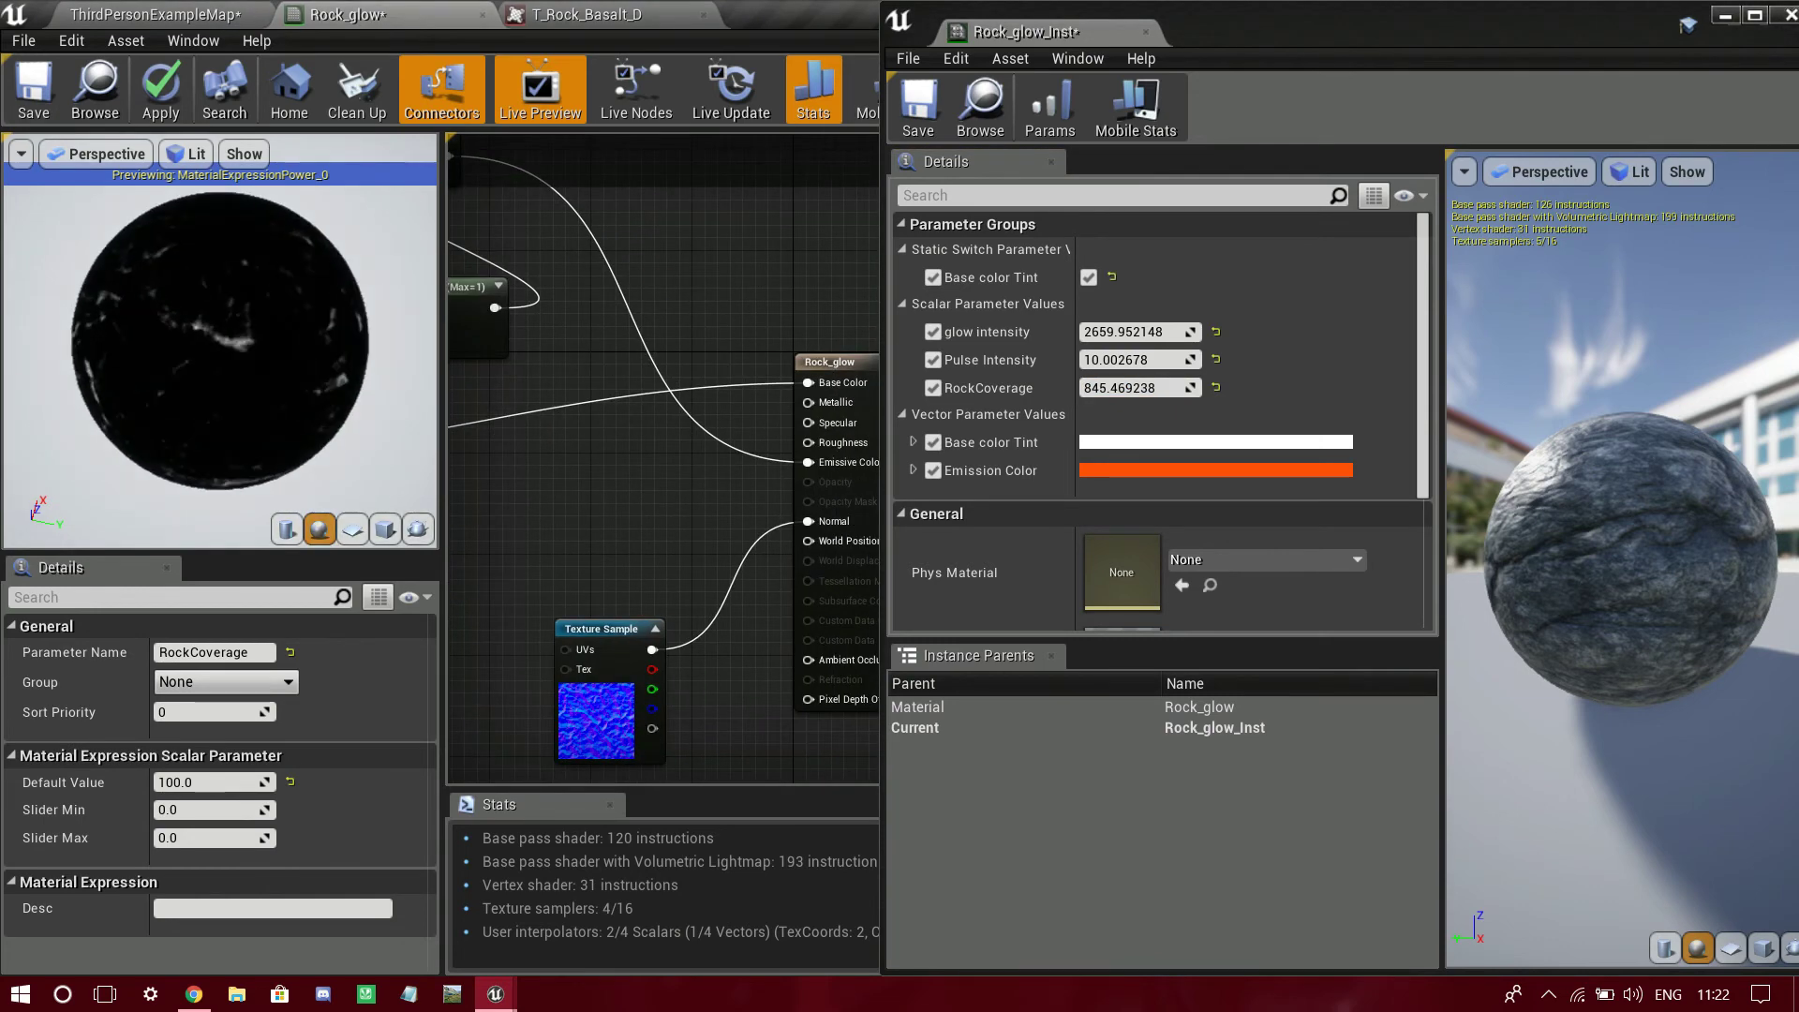
# - Stop previewing the Power node so that the preview sphere shows the full Rock_glow material
pyautogui.click(155, 14)
pyautogui.click(415, 11)
pyautogui.moveTo(650, 448); pyautogui.dragTo(1263, 419, button='right')
pyautogui.click(1255, 390)
pyautogui.moveTo(867, 281); pyautogui.dragTo(661, 339, button='right')
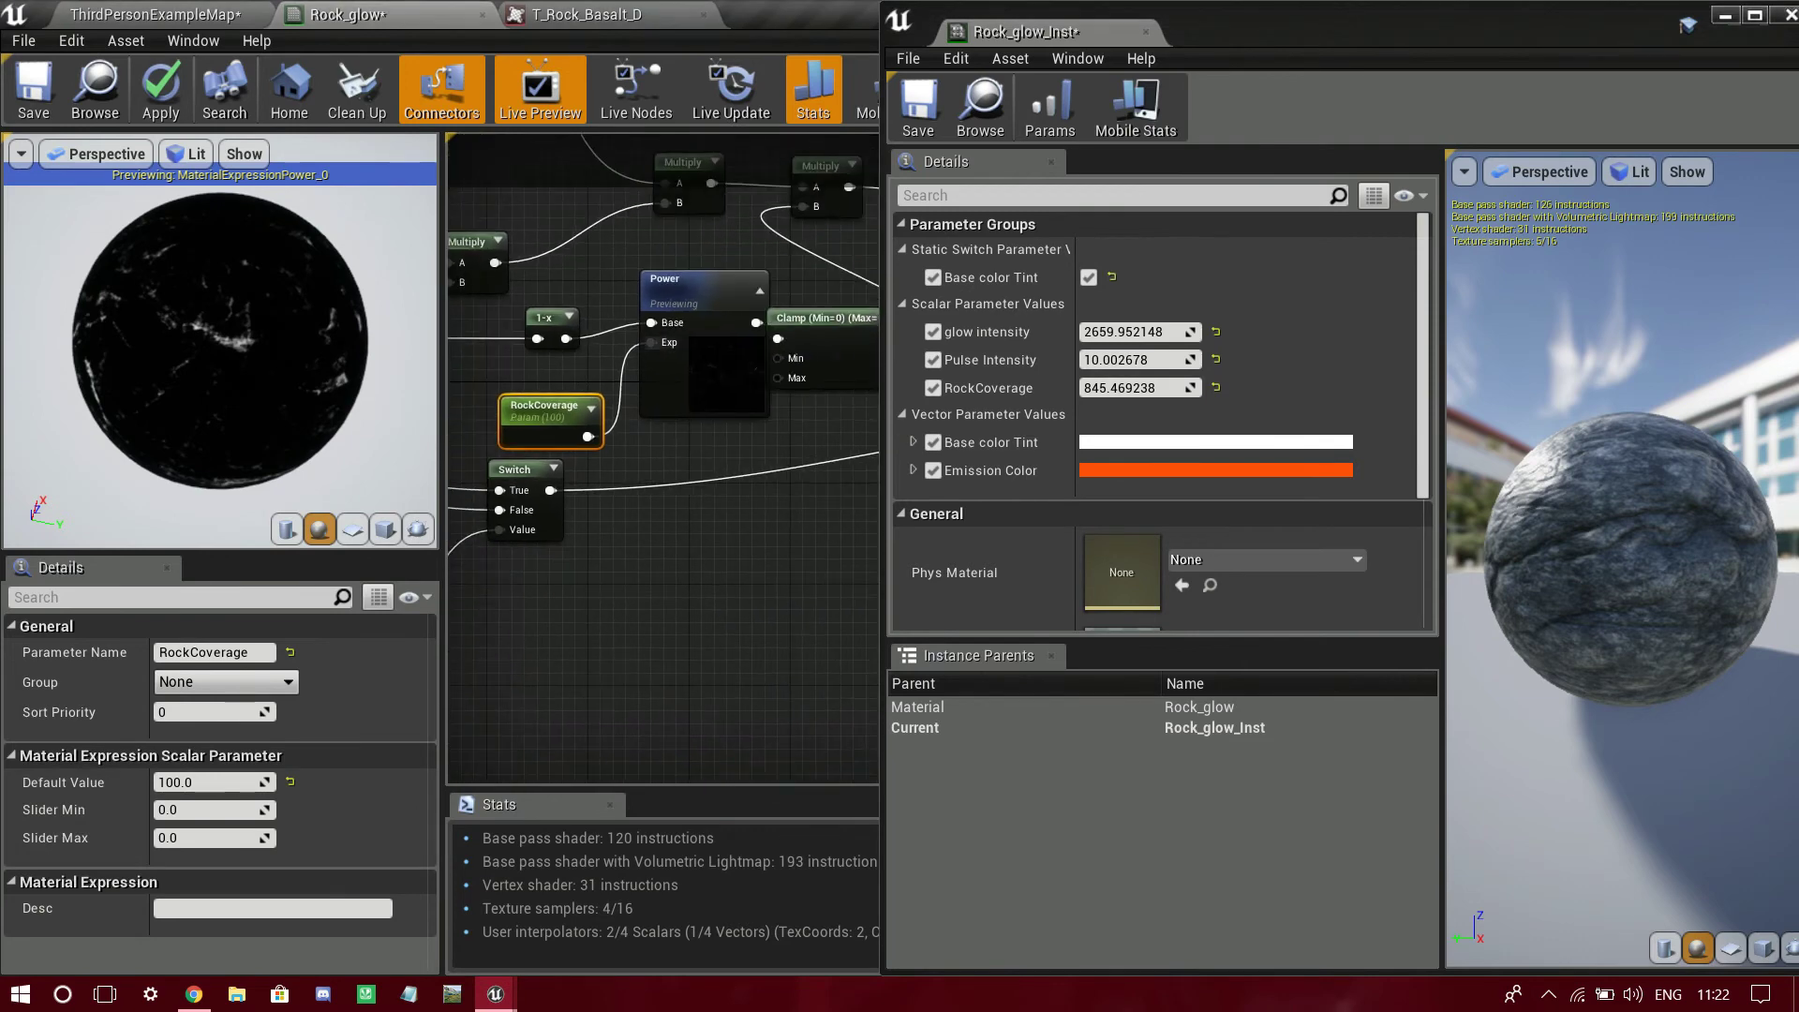
pyautogui.rightClick(674, 321)
pyautogui.click(708, 296)
pyautogui.rightClick(709, 295)
pyautogui.click(767, 307)
# - Shift the Power node and the RockCoverage node slightly in the Rock_glow graph
pyautogui.moveTo(683, 290); pyautogui.dragTo(651, 316)
pyautogui.moveTo(524, 421); pyautogui.dragTo(503, 399)
pyautogui.moveTo(713, 412); pyautogui.dragTo(481, 525, button='right')
pyautogui.moveTo(656, 469); pyautogui.dragTo(614, 464, button='right')
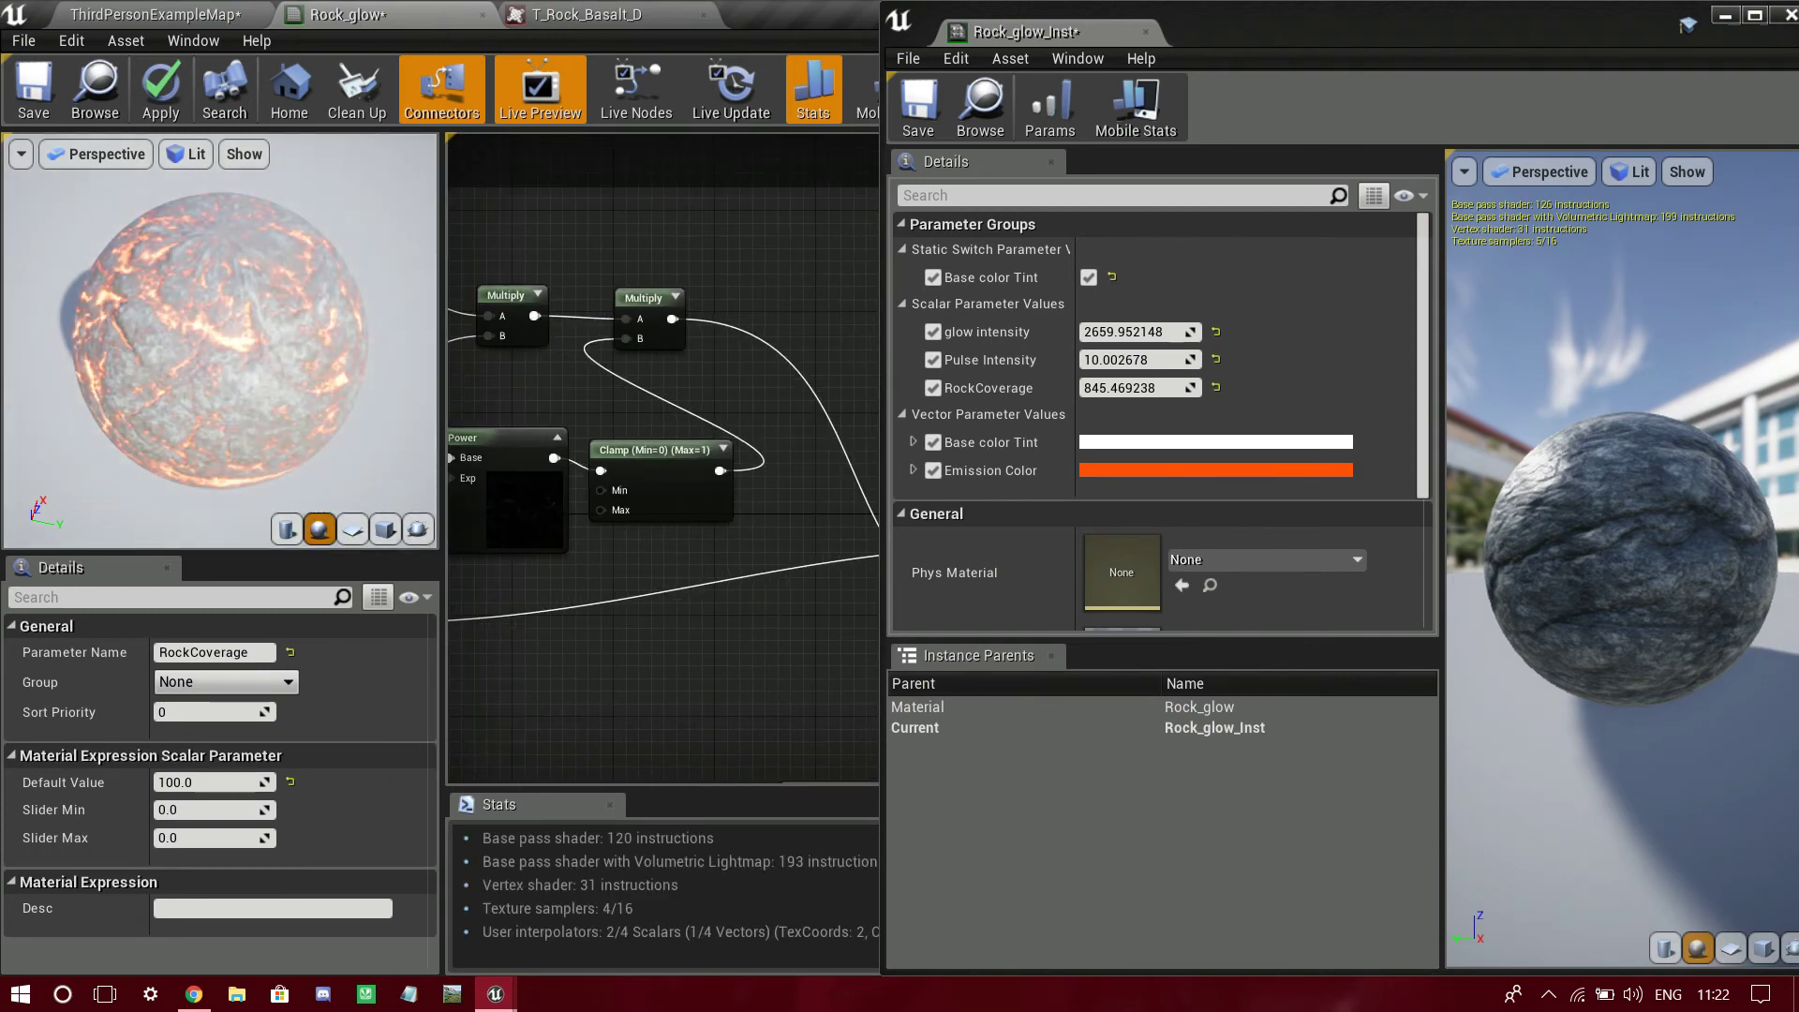
pyautogui.moveTo(221, 375); pyautogui.dragTo(220, 300)
pyautogui.moveTo(703, 422); pyautogui.dragTo(528, 291, button='right')
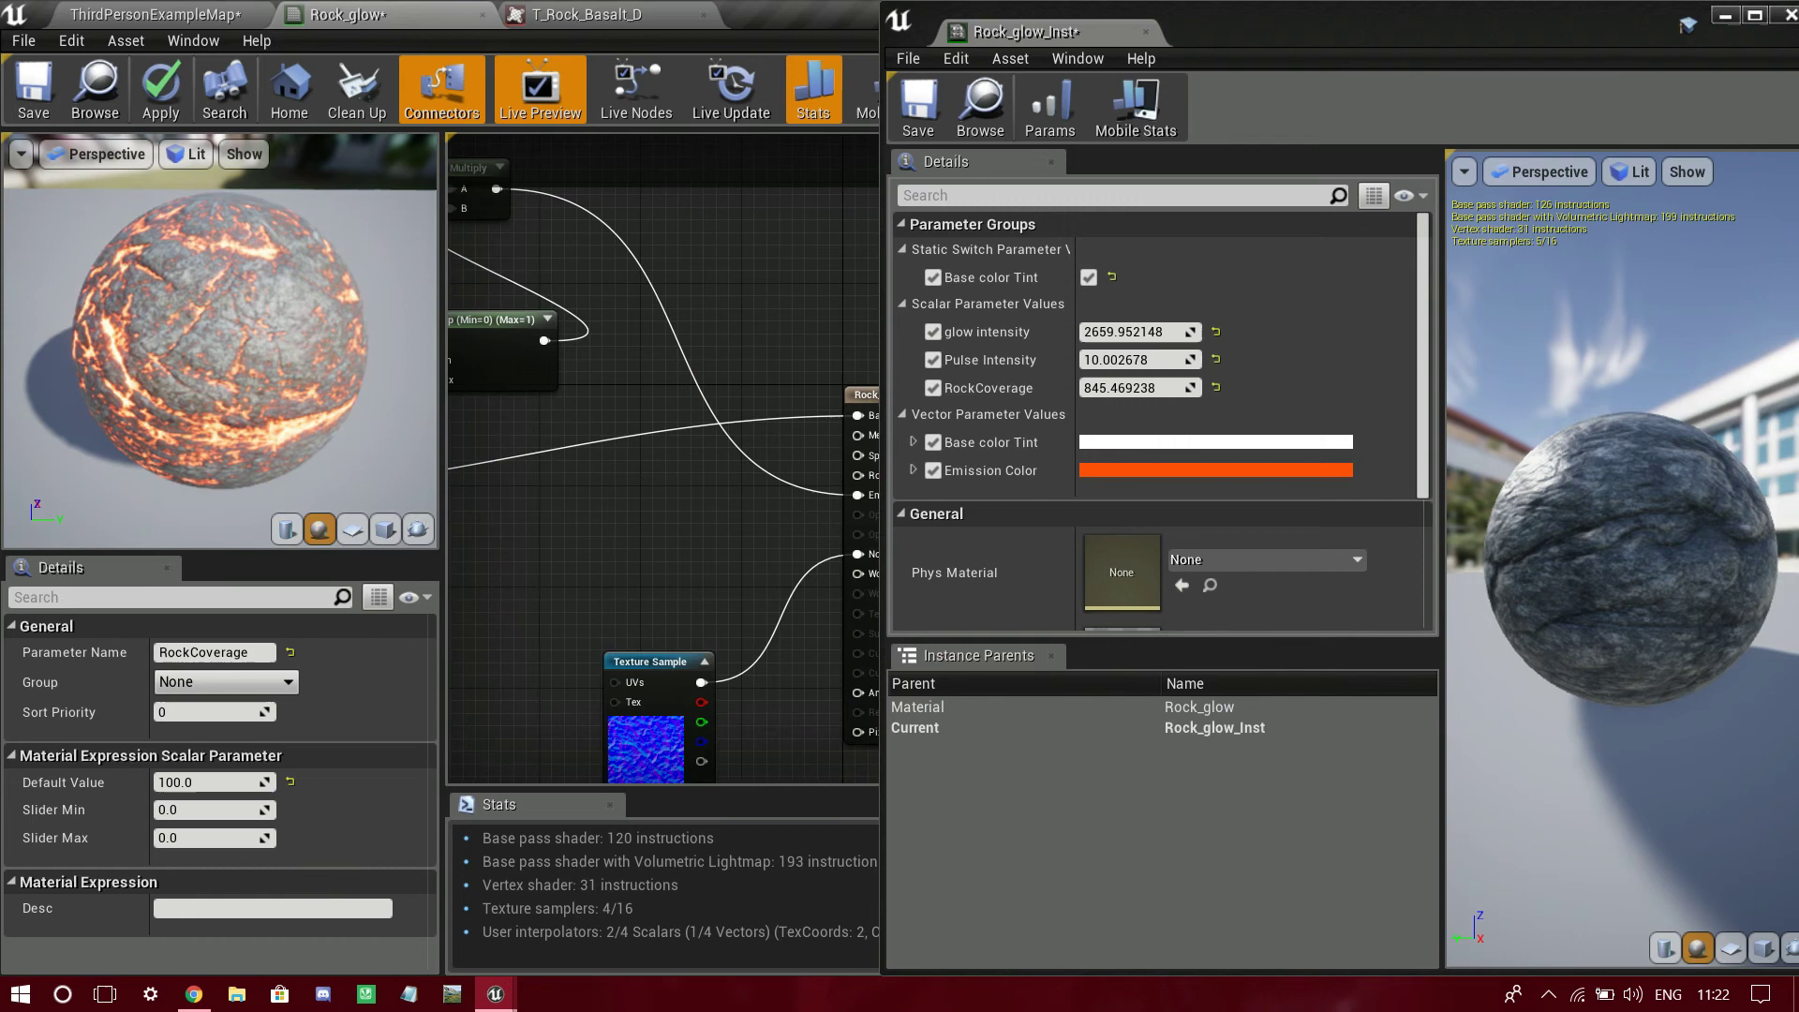
# - Apply the Rock_glow material changes and return to the ThirdPersonExampleMap level
pyautogui.click(161, 90)
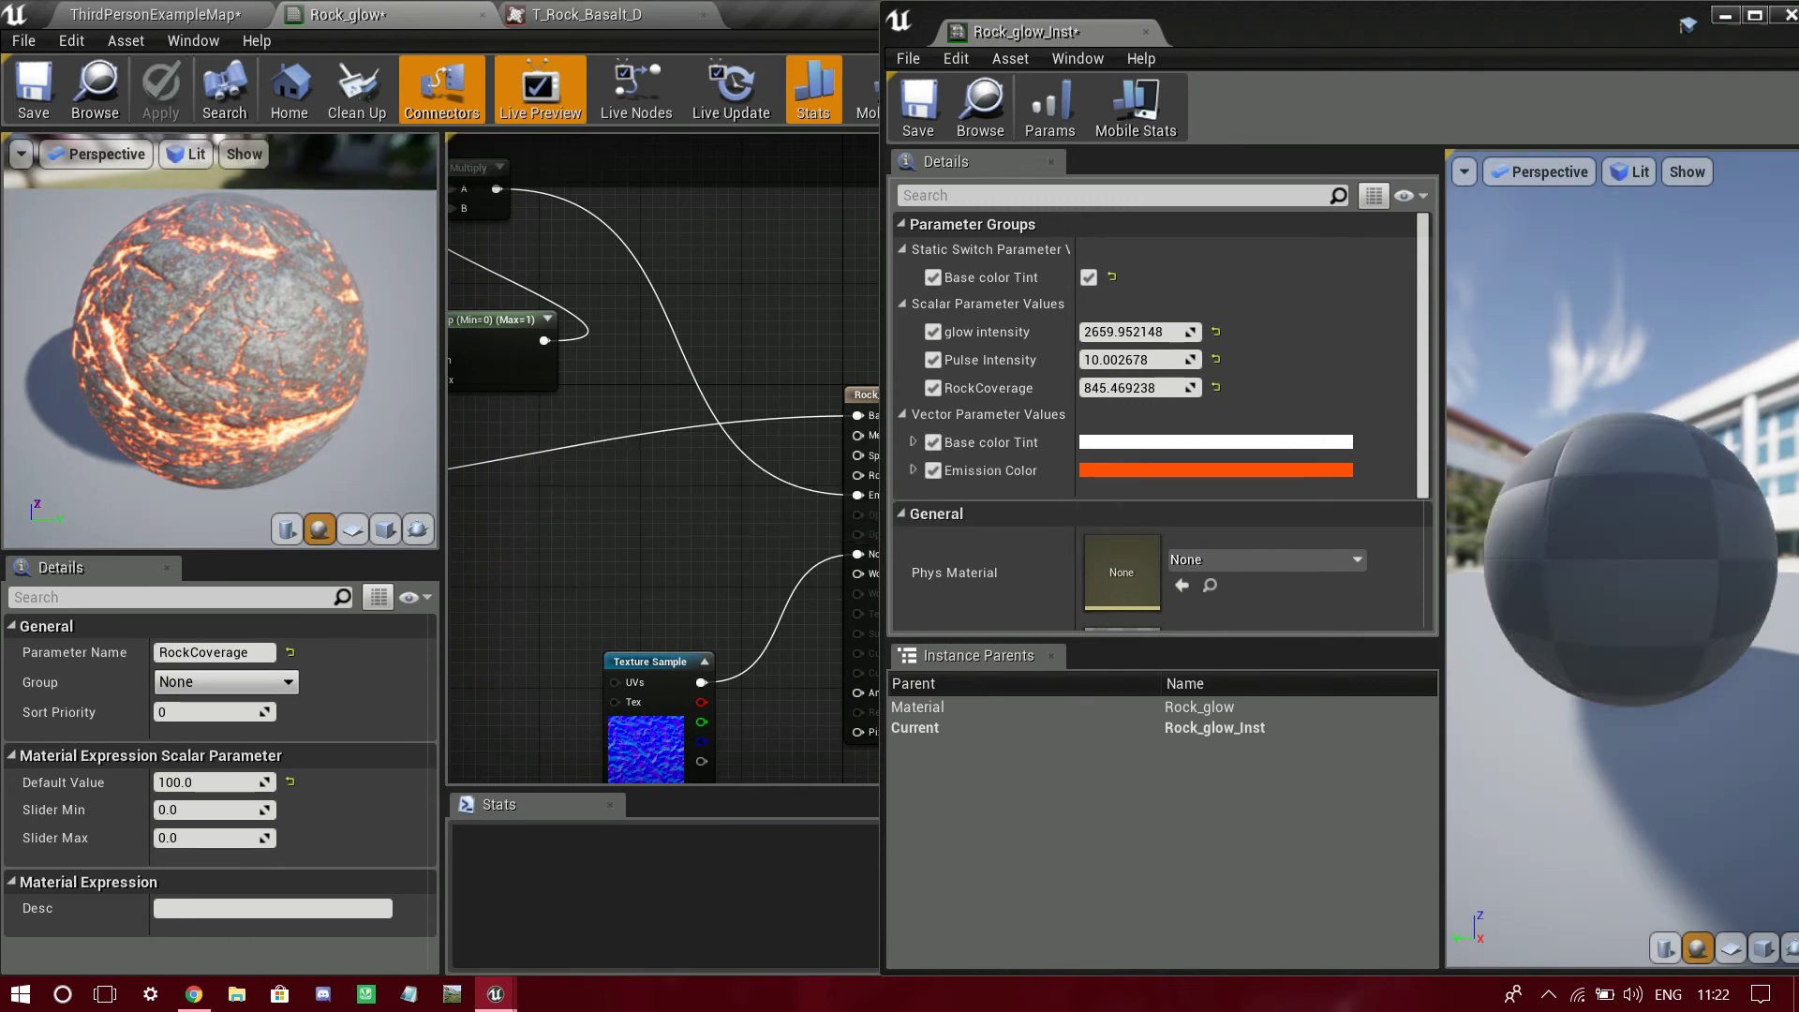
pyautogui.click(154, 14)
pyautogui.moveTo(609, 393); pyautogui.dragTo(310, 291, button='right')
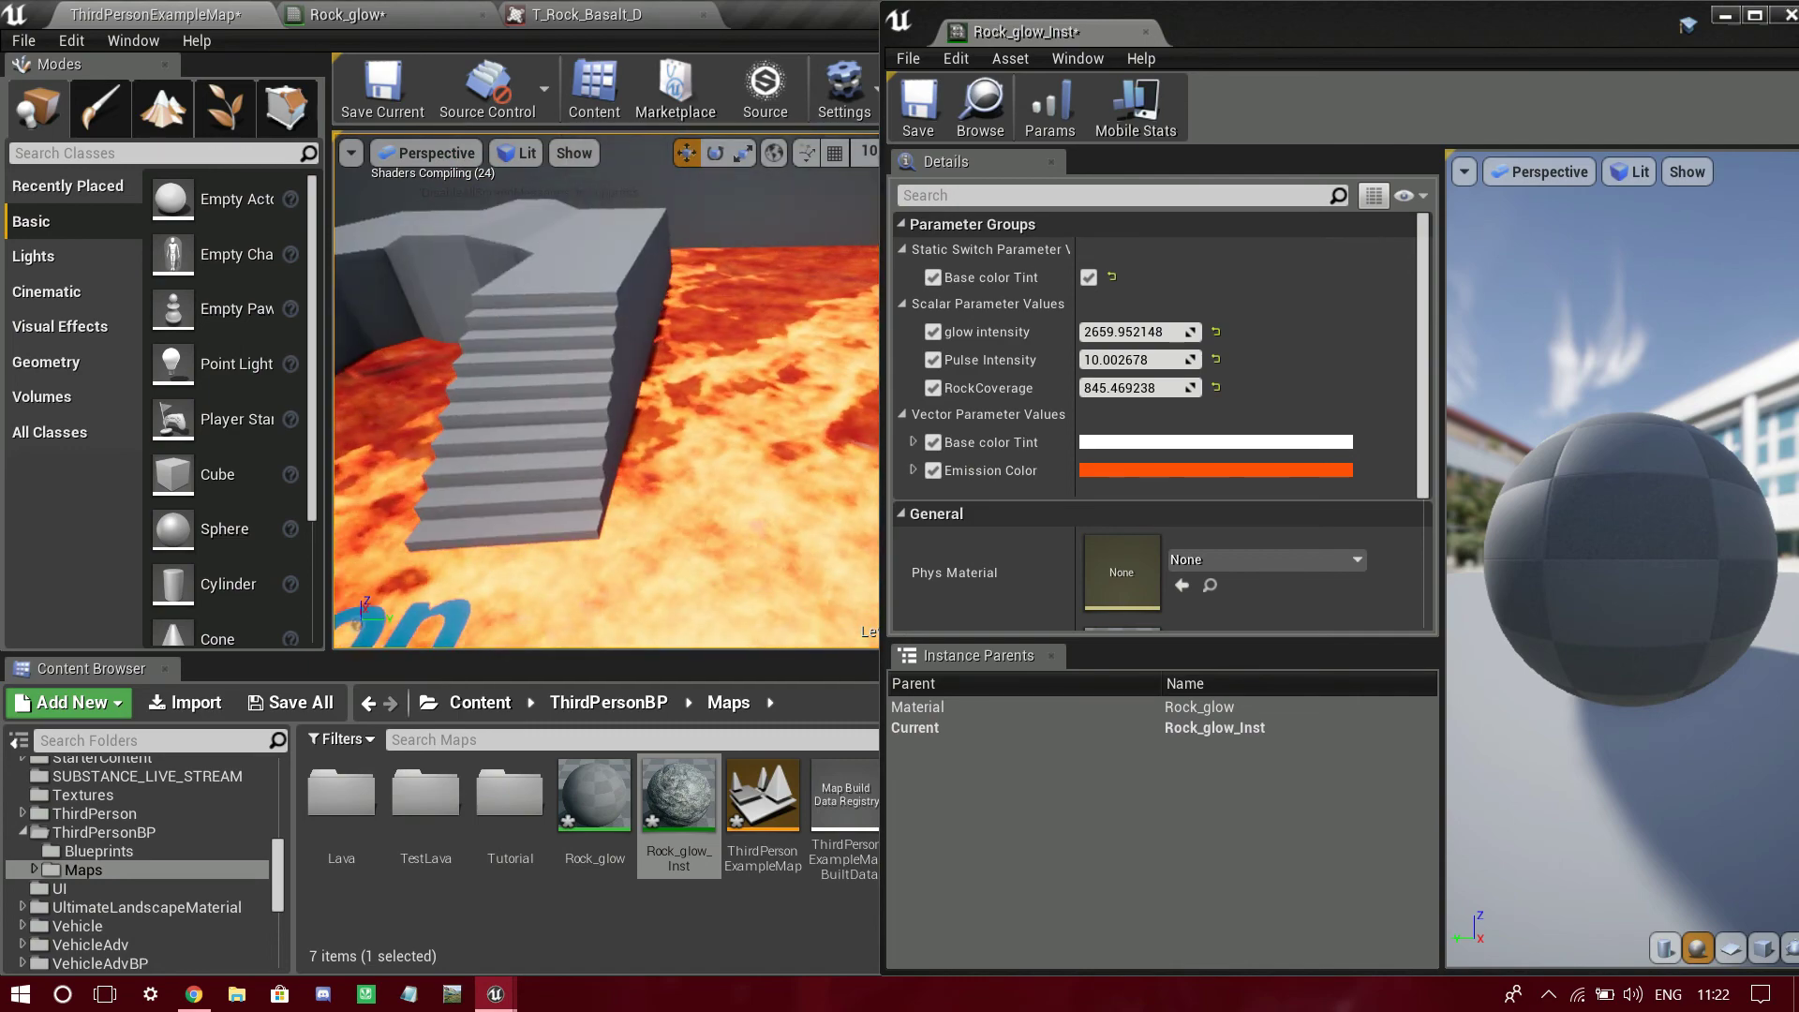
pyautogui.hotkey('alt', 'Tab')
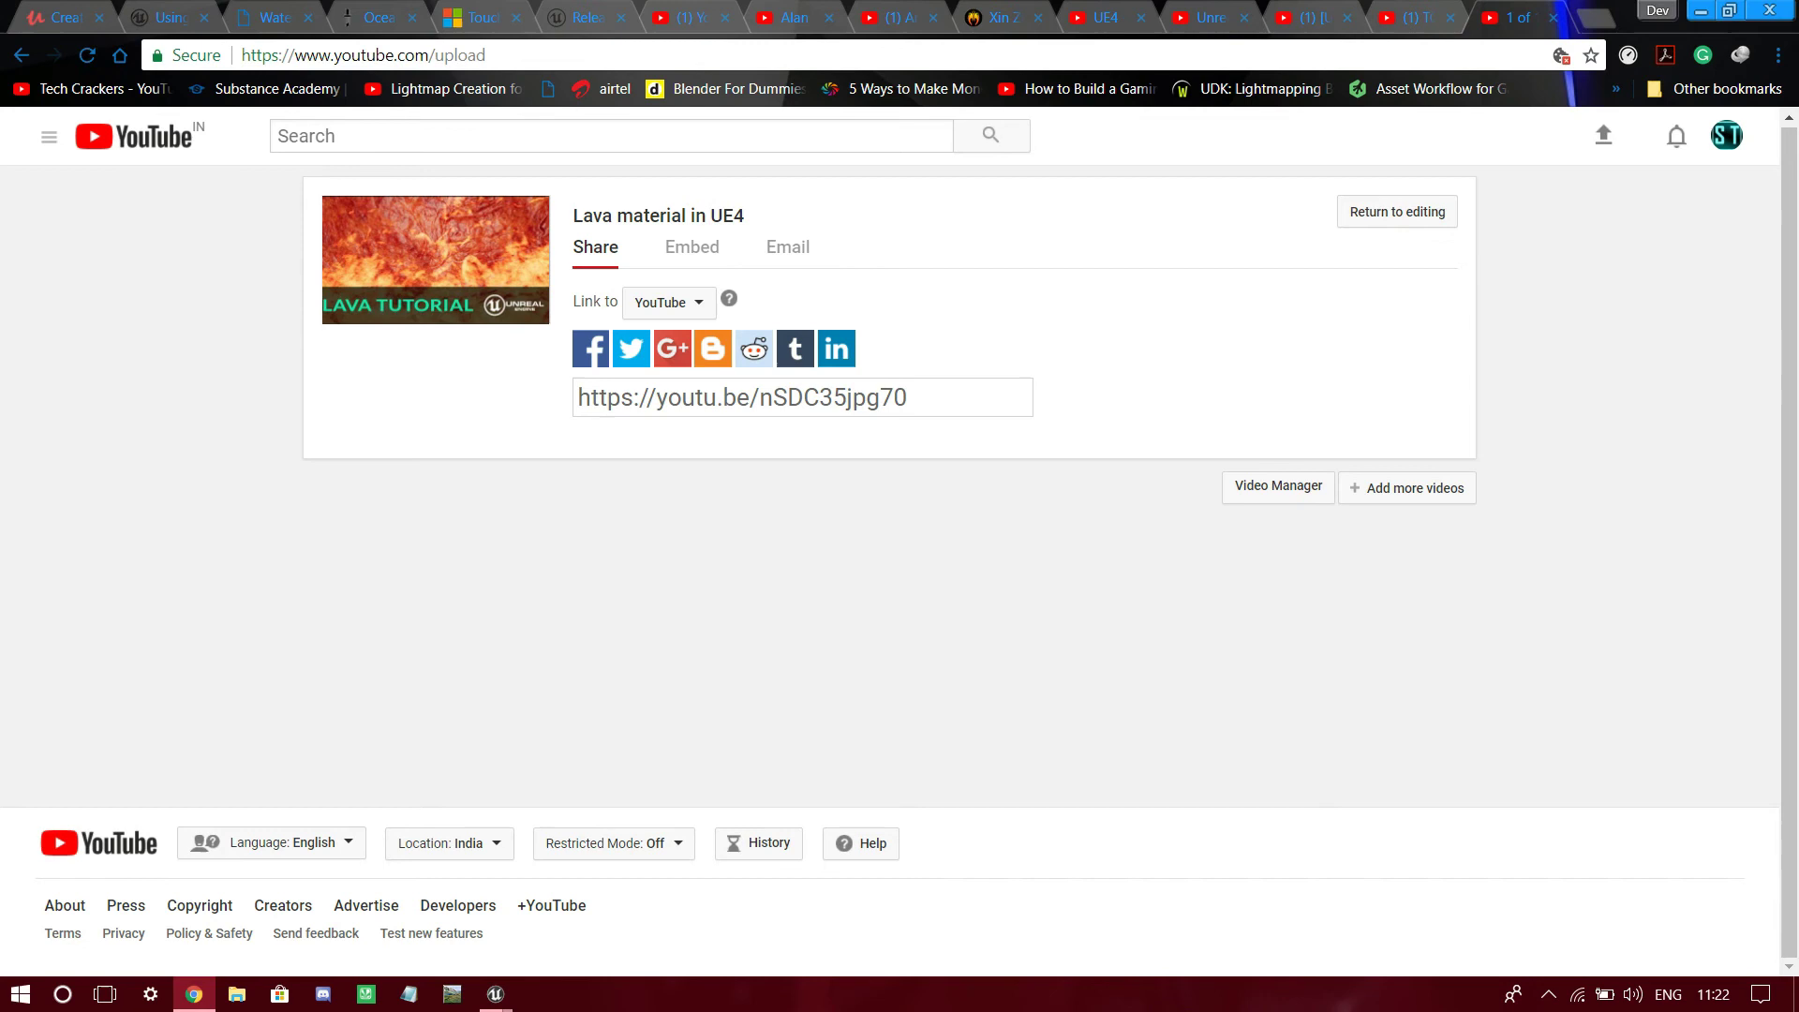
pyautogui.click(1729, 10)
pyautogui.press('super+Up')
pyautogui.hotkey('alt', 'Tab')
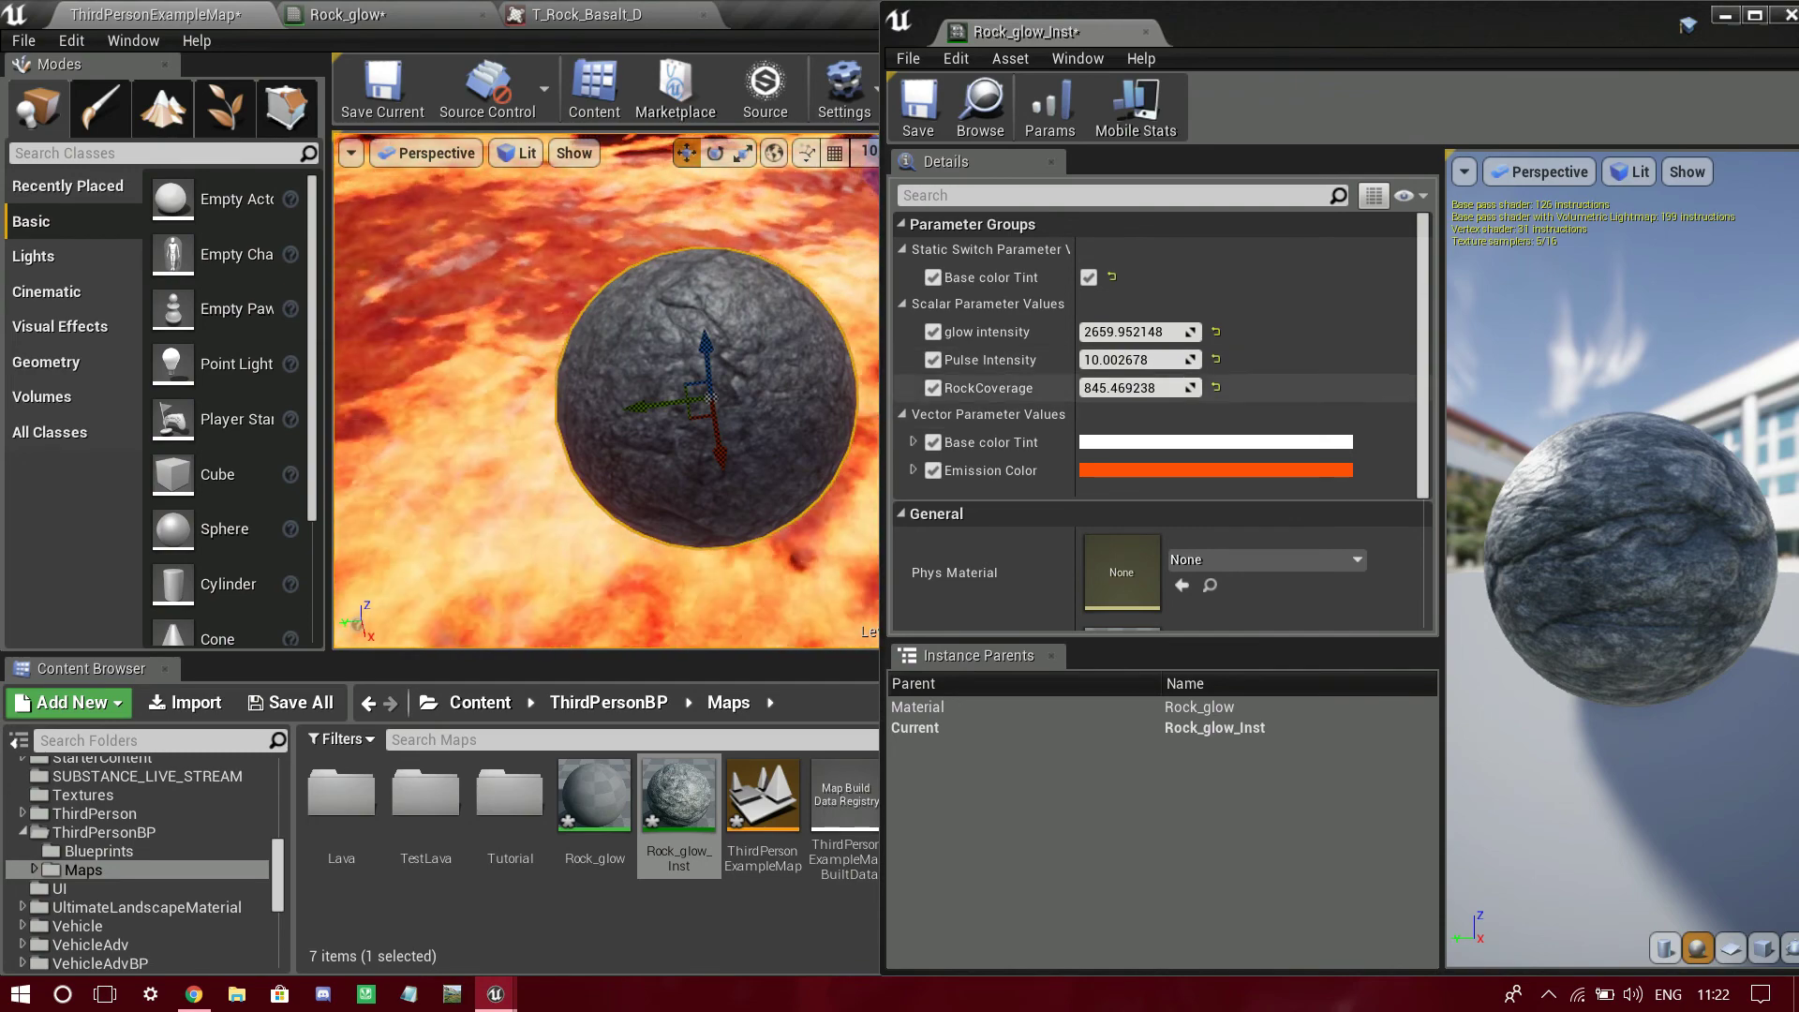
# - Set RockCoverage to about 78.84 in Rock_glow_Inst and reset glow intensity to 100 and Pulse Intensity to 5
pyautogui.click(1216, 387)
pyautogui.moveTo(1117, 387)
pyautogui.mouseDown()
pyautogui.moveTo(1158, 388)
pyautogui.moveTo(1096, 387)
pyautogui.moveTo(1134, 387)
pyautogui.mouseUp()
pyautogui.click(1216, 332)
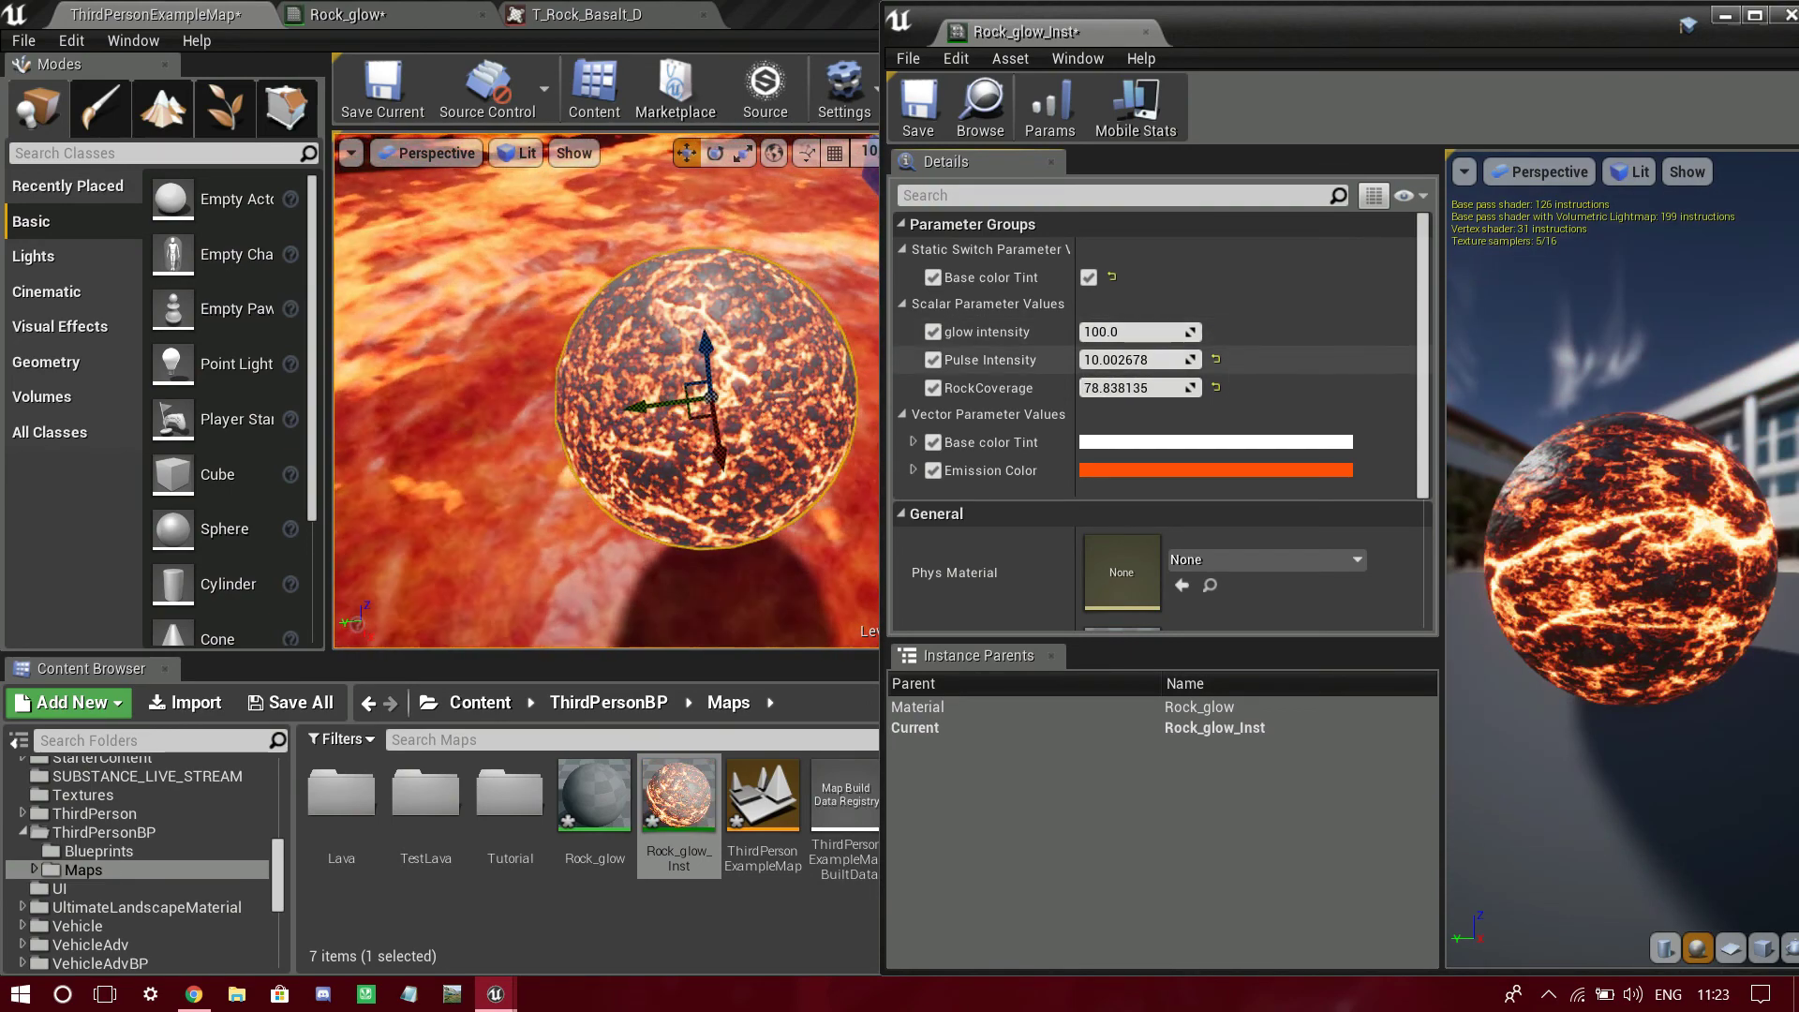
pyautogui.click(1215, 360)
# - Try RockCoverage at about 47.46 with glow intensity at about 366.92, and reset glow intensity to 100
pyautogui.moveTo(1136, 387); pyautogui.dragTo(1104, 387)
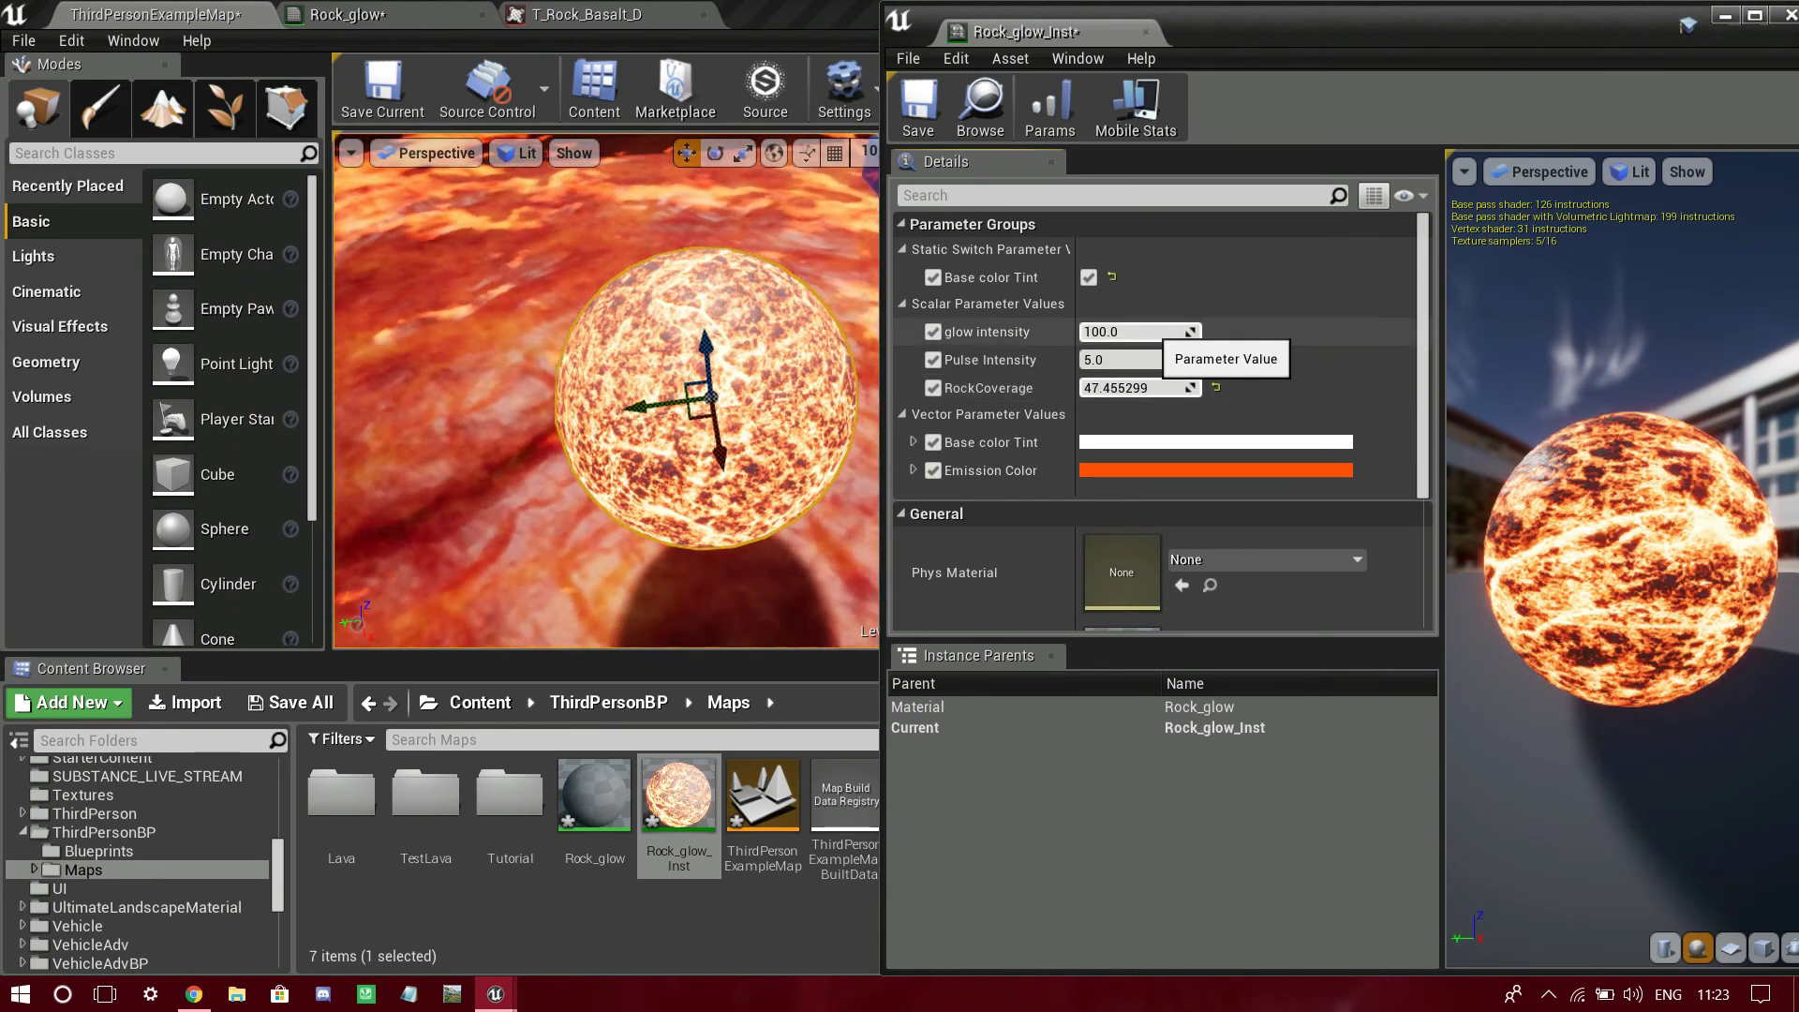
pyautogui.moveTo(1151, 332); pyautogui.dragTo(1196, 331)
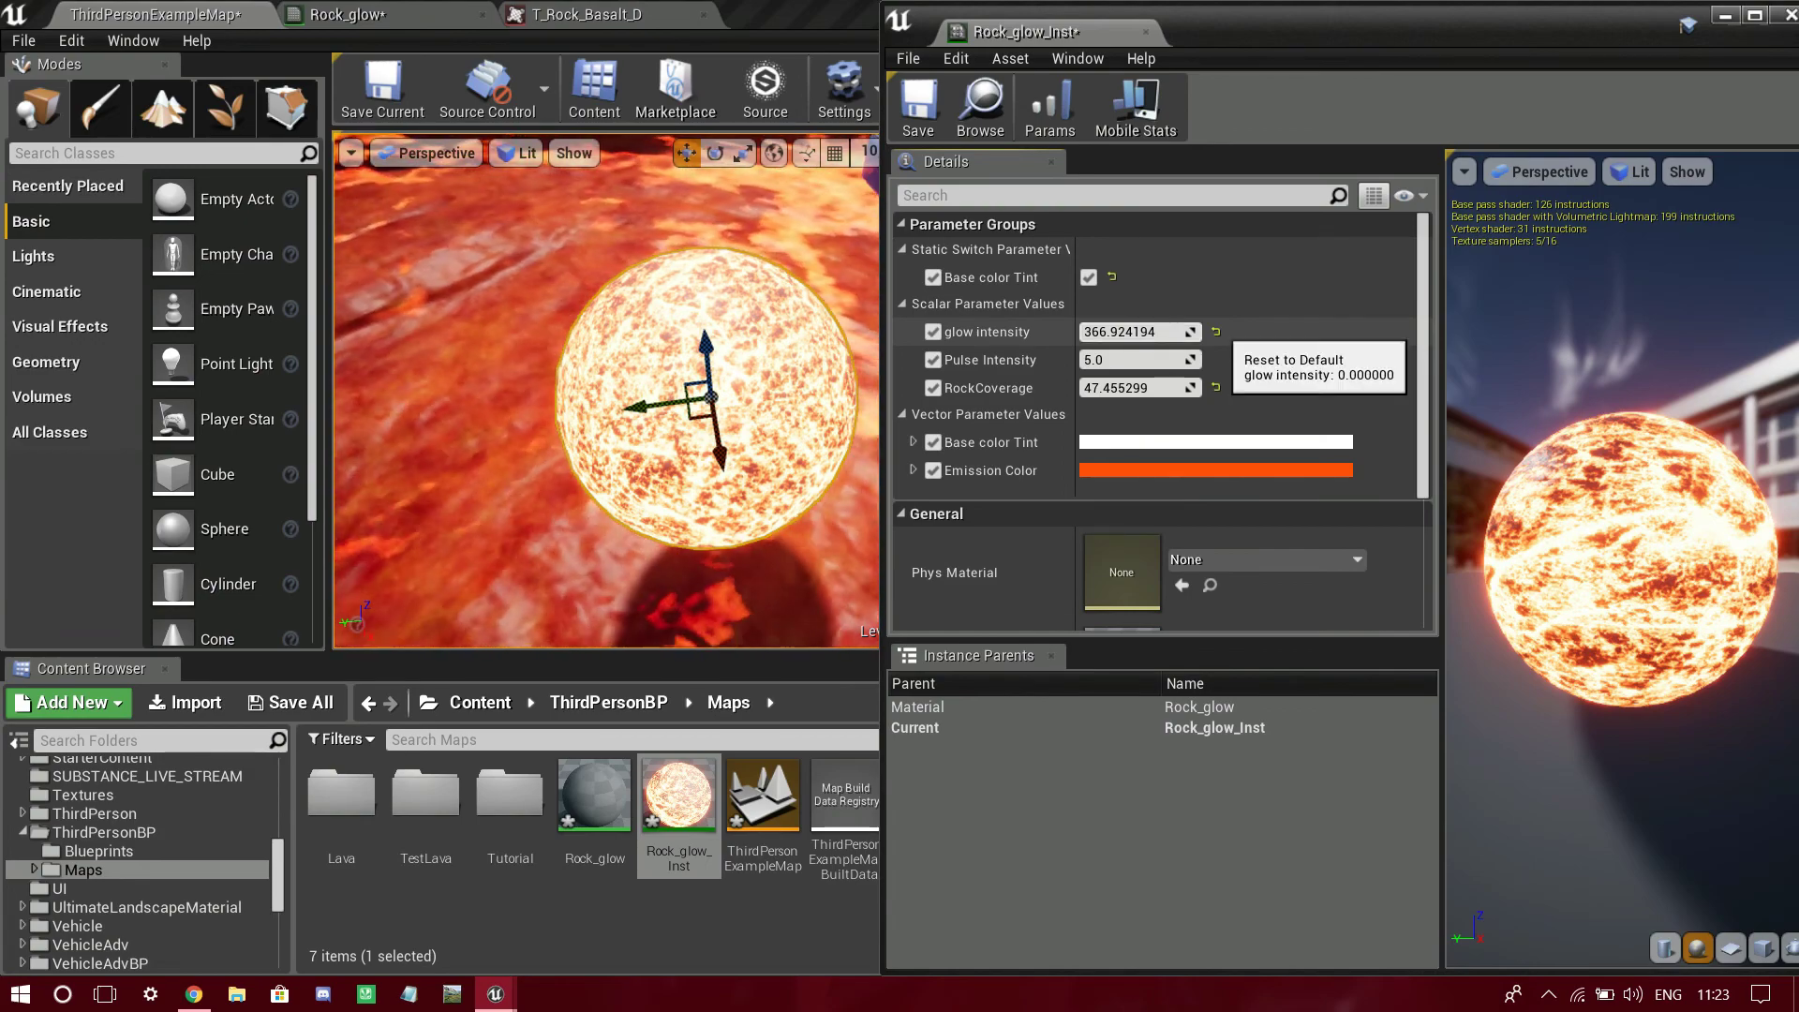
pyautogui.click(1216, 332)
# - Try a RockCoverage of about 117.8 on the level's sphere and reset it to its default of 100
pyautogui.moveTo(1134, 388); pyautogui.dragTo(1204, 388)
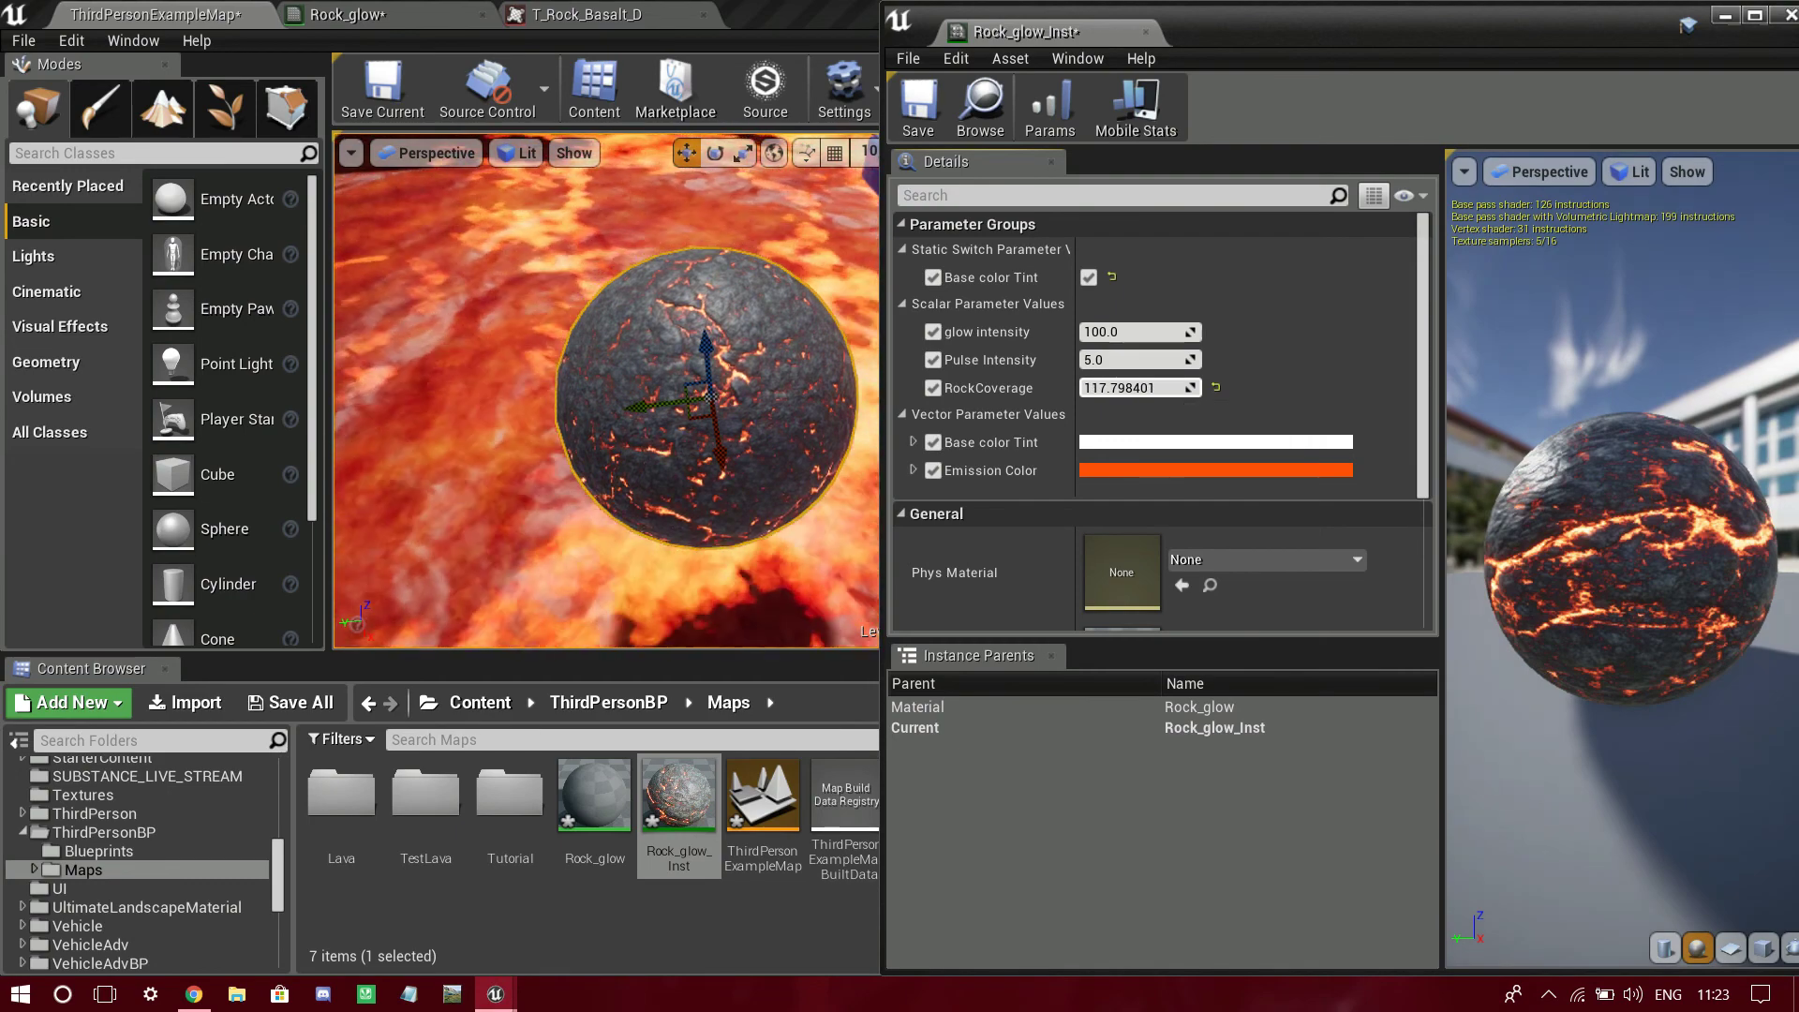
pyautogui.moveTo(712, 328); pyautogui.dragTo(806, 422)
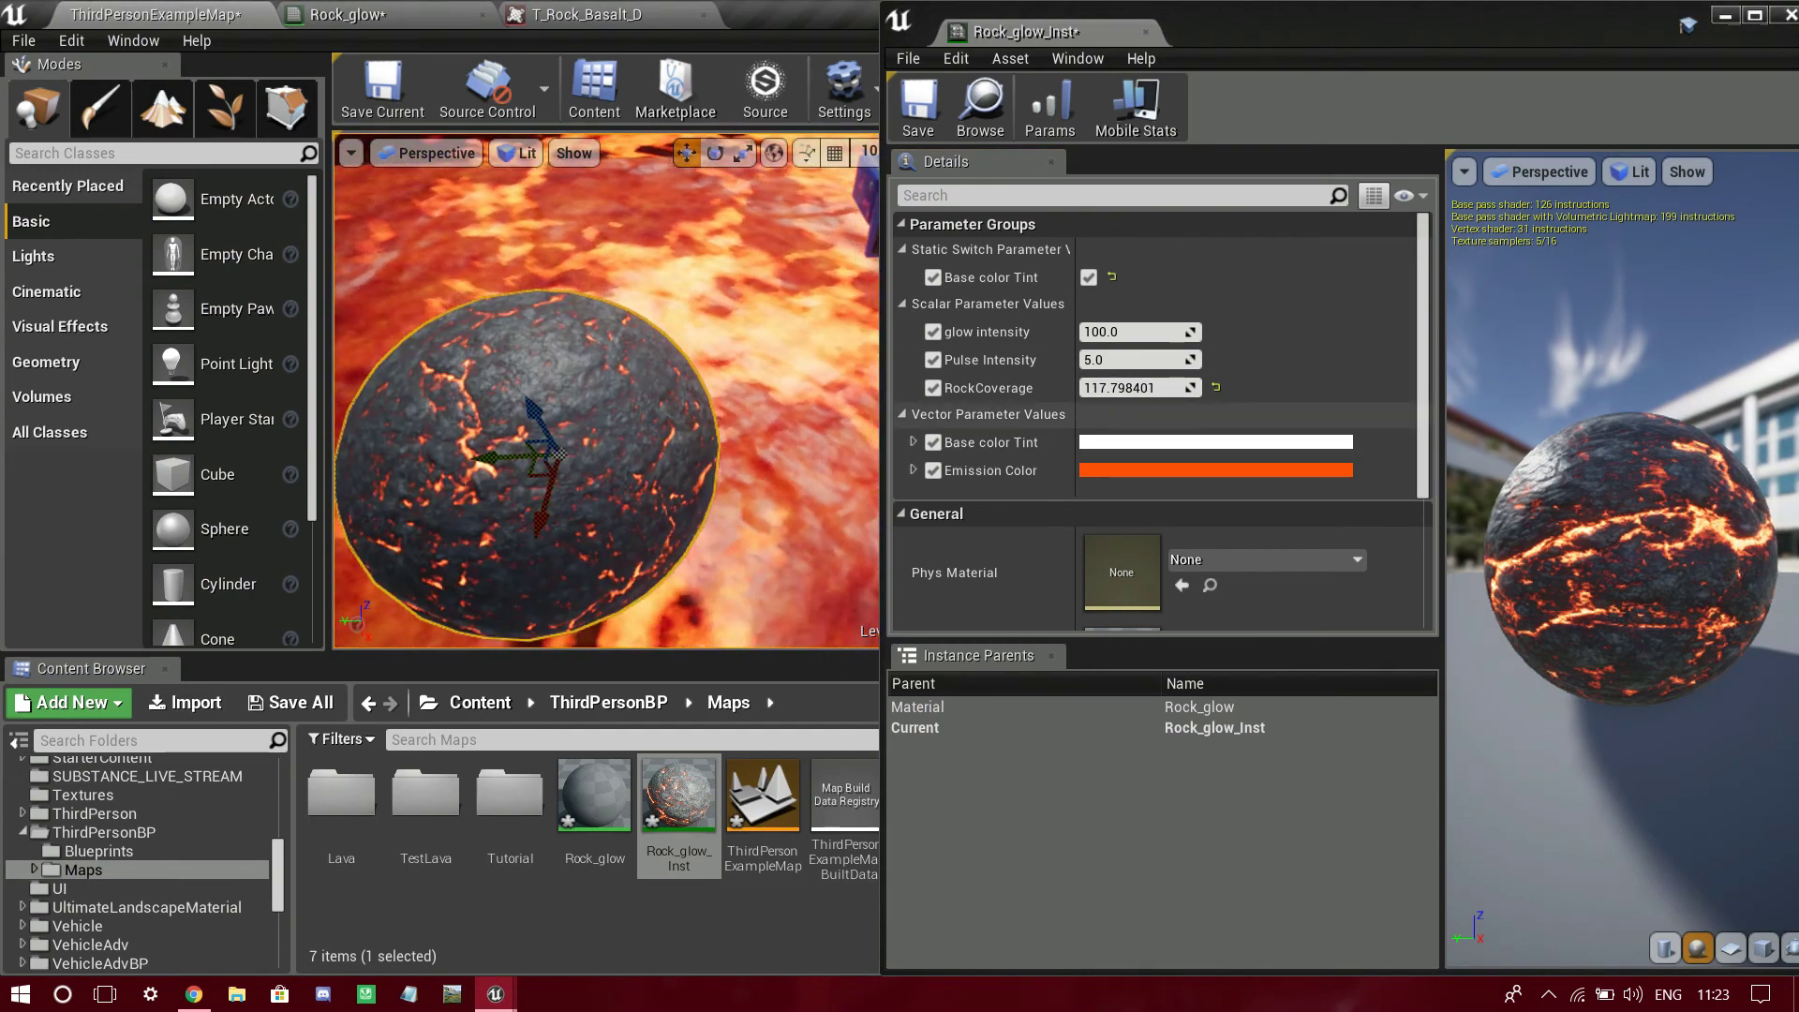
pyautogui.click(1216, 387)
pyautogui.moveTo(769, 375); pyautogui.dragTo(675, 441)
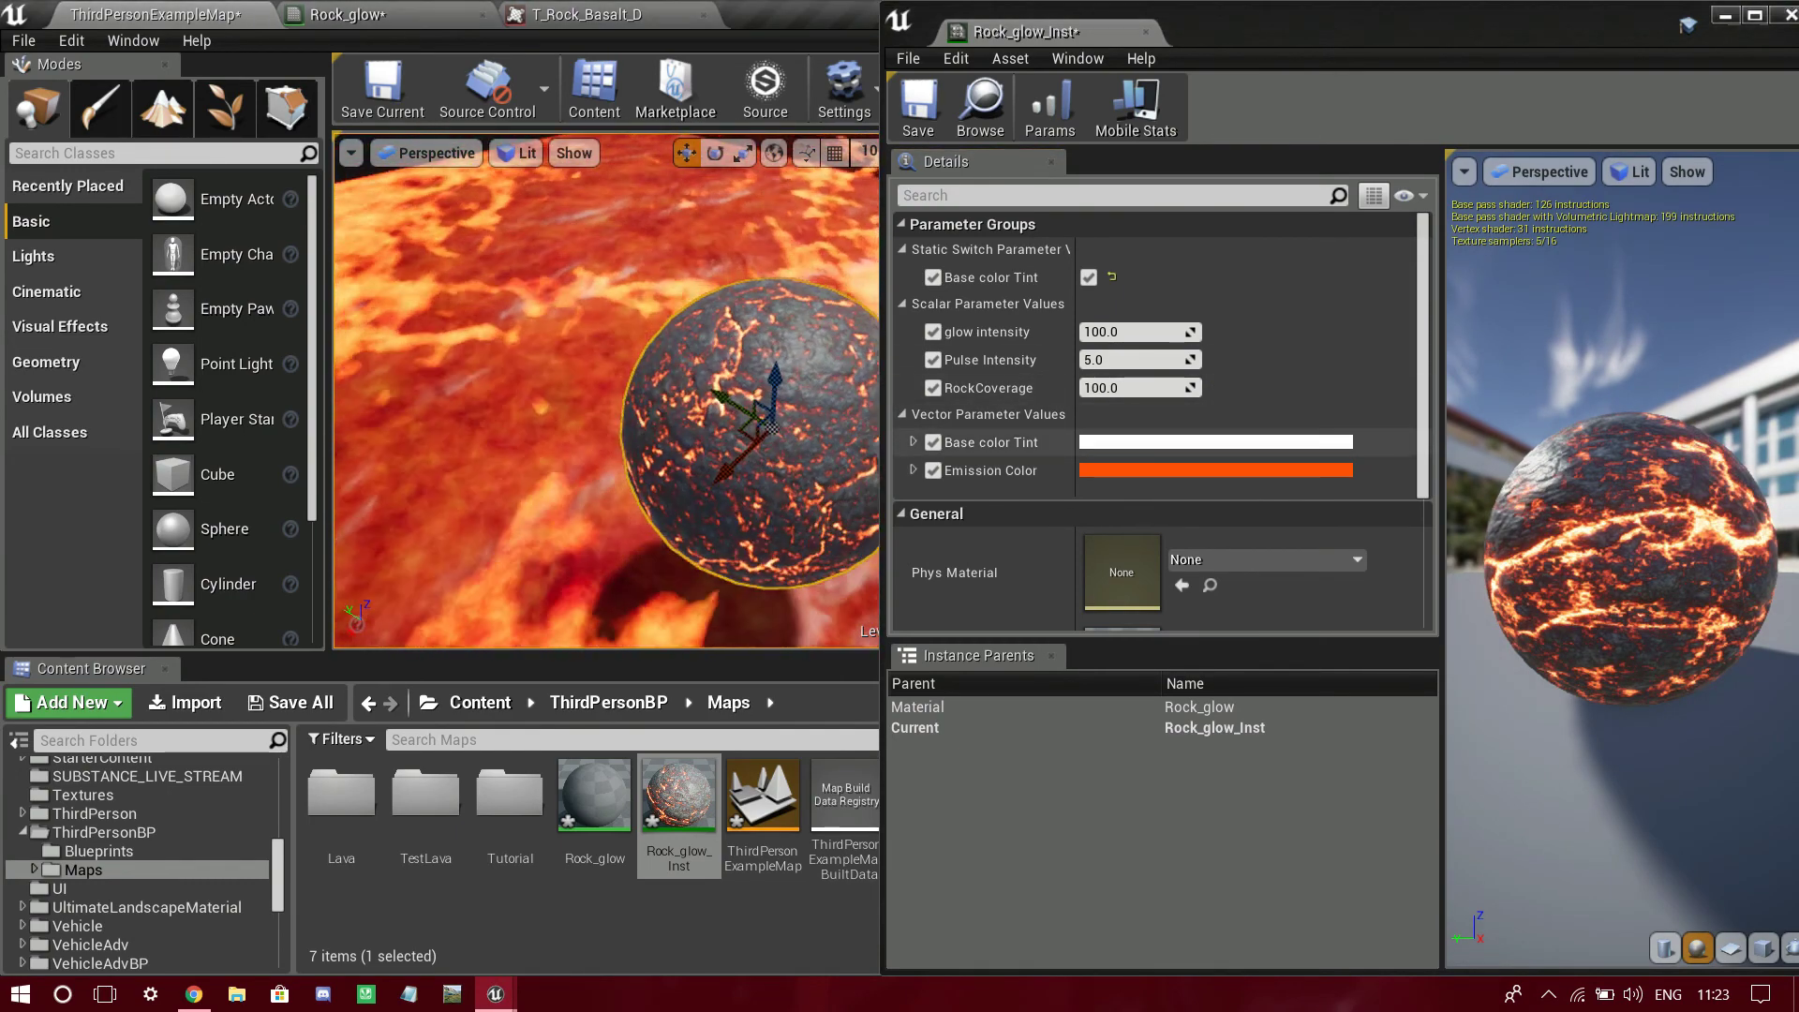
# - Set Rock_glow_Inst's Base color Tint to purple (sRGB 8946FF) and its Emission Color to light lavender
pyautogui.click(1216, 441)
pyautogui.click(1377, 443)
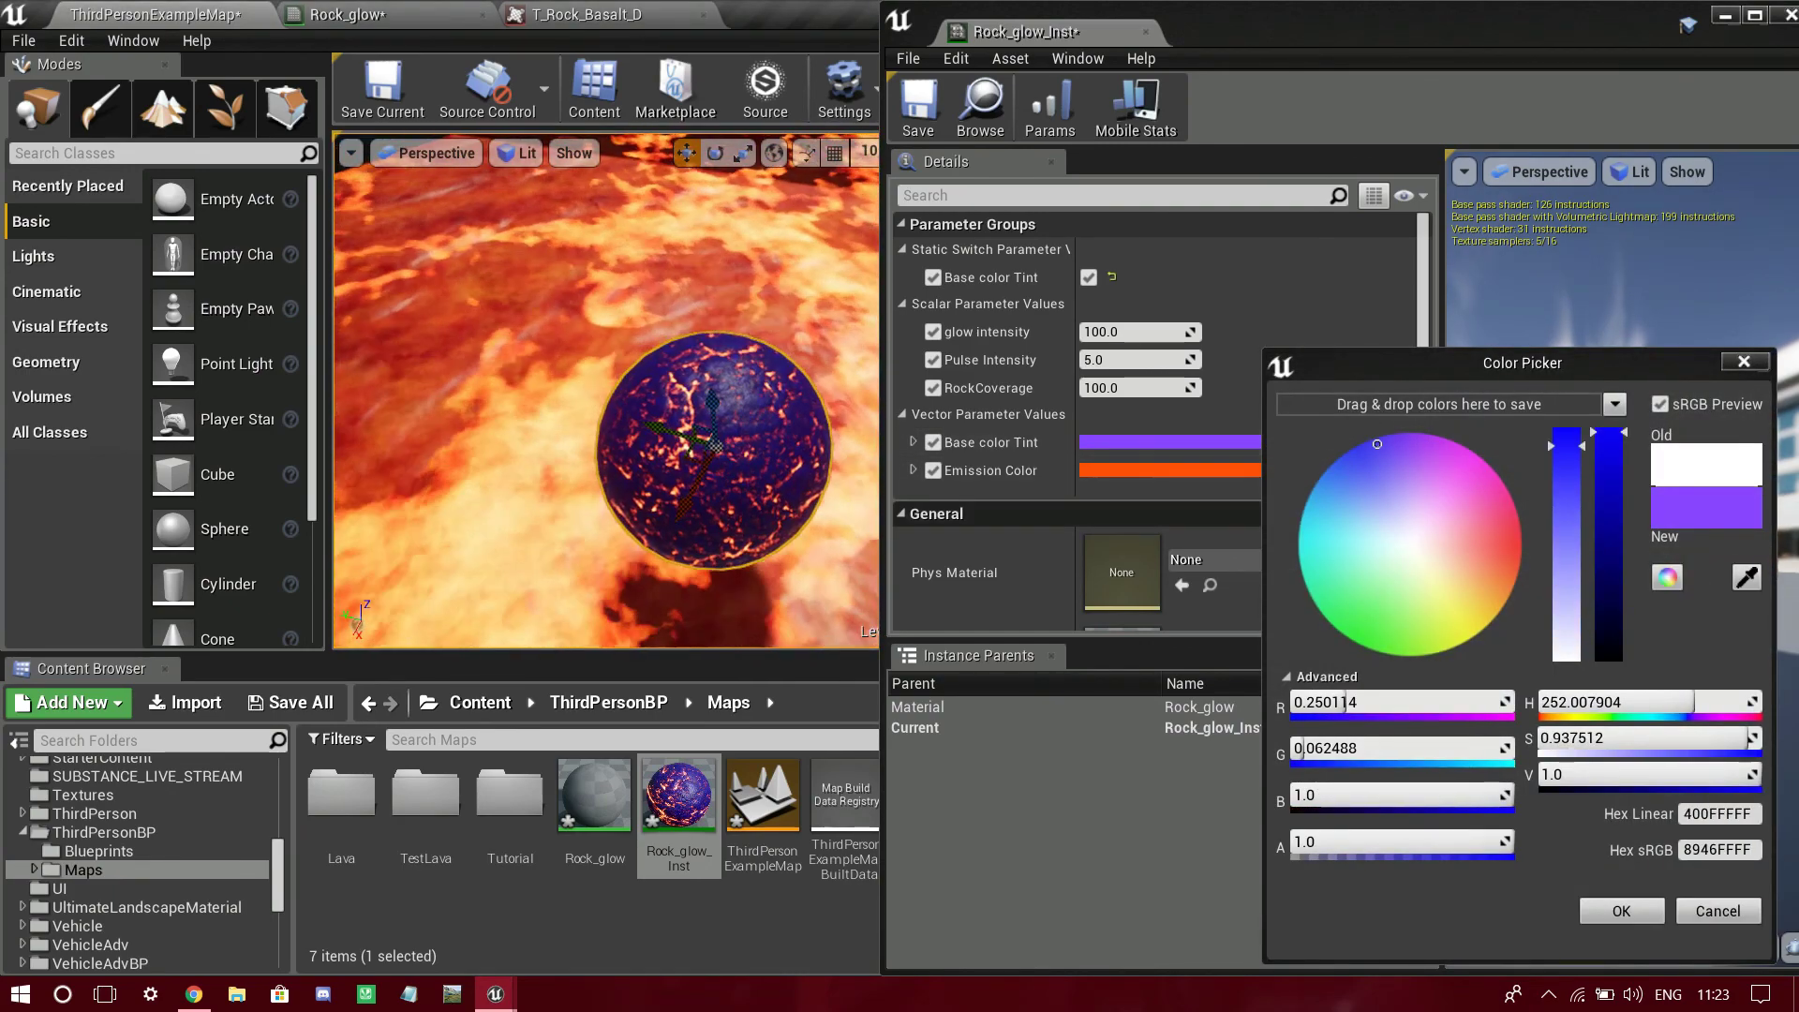
pyautogui.click(1217, 469)
pyautogui.moveTo(1353, 476)
pyautogui.mouseDown()
pyautogui.moveTo(1355, 458)
pyautogui.moveTo(1349, 482)
pyautogui.mouseUp()
pyautogui.click(1576, 911)
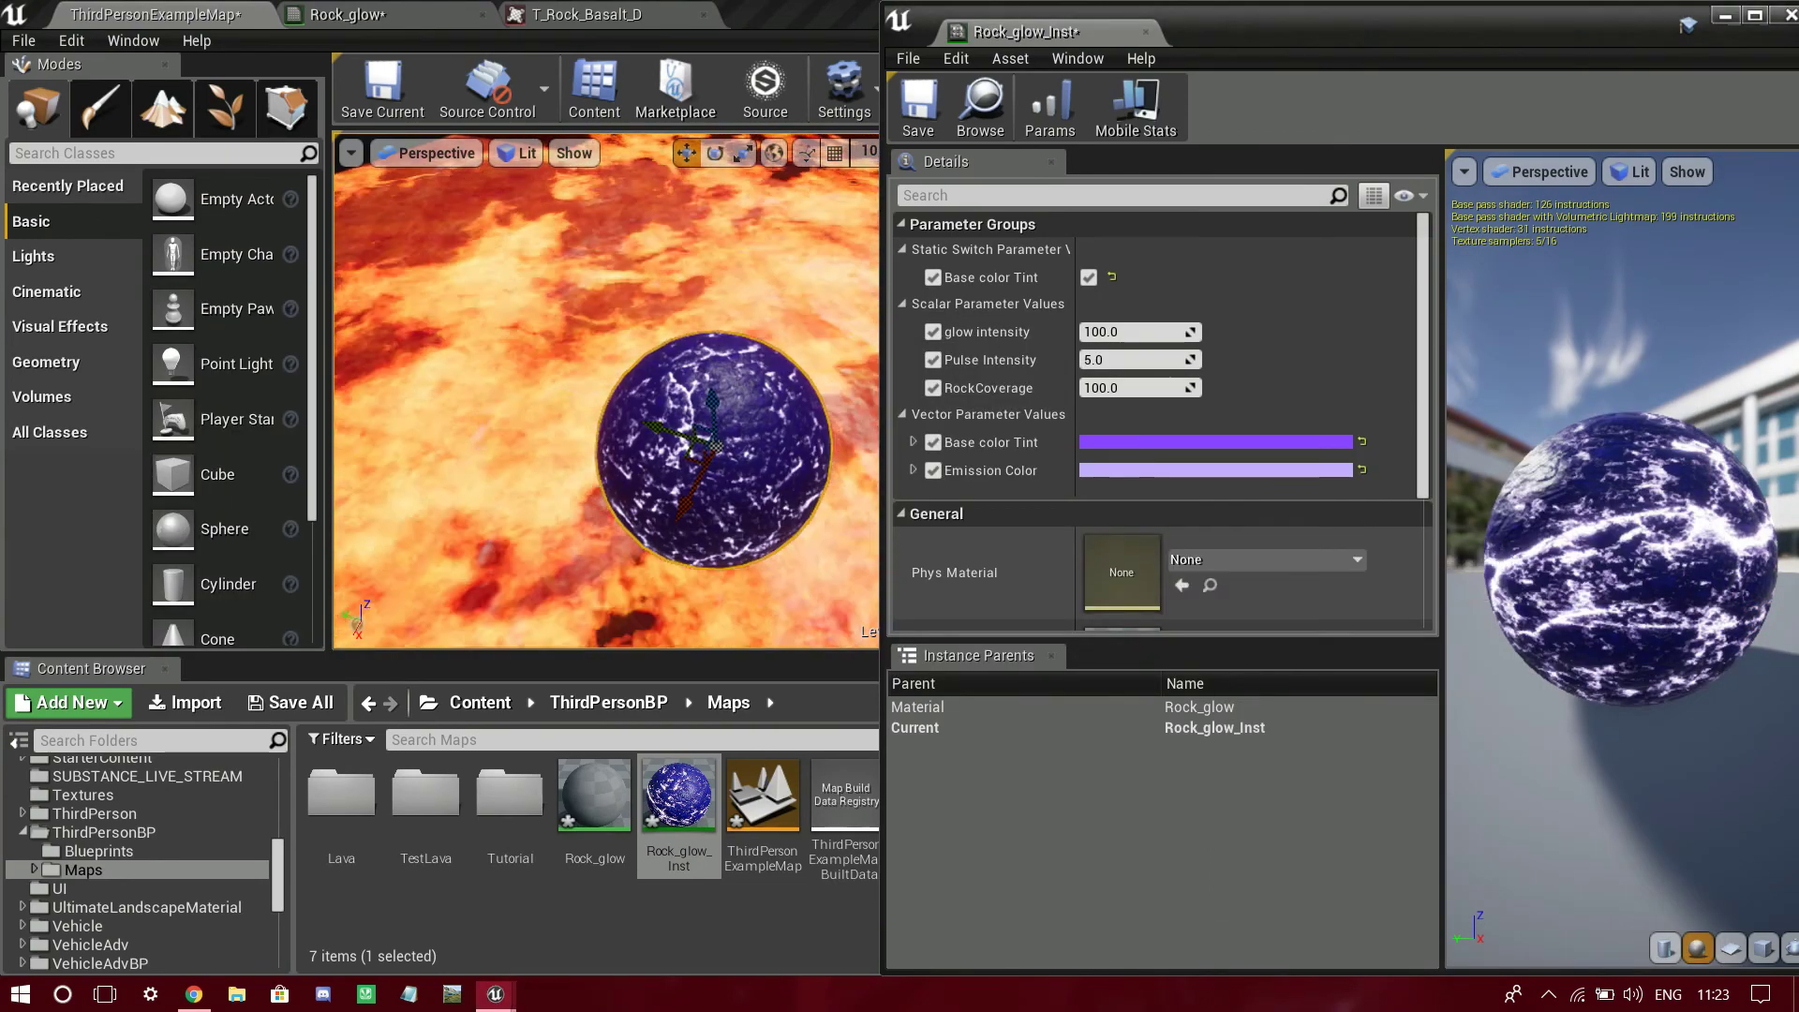
# - Duplicate the level's sphere and the Rock_glow_Inst asset as Rock_glow_Inst1, and assign the new instance to the duplicated sphere
pyautogui.moveTo(605, 391); pyautogui.dragTo(713, 431, button='right')
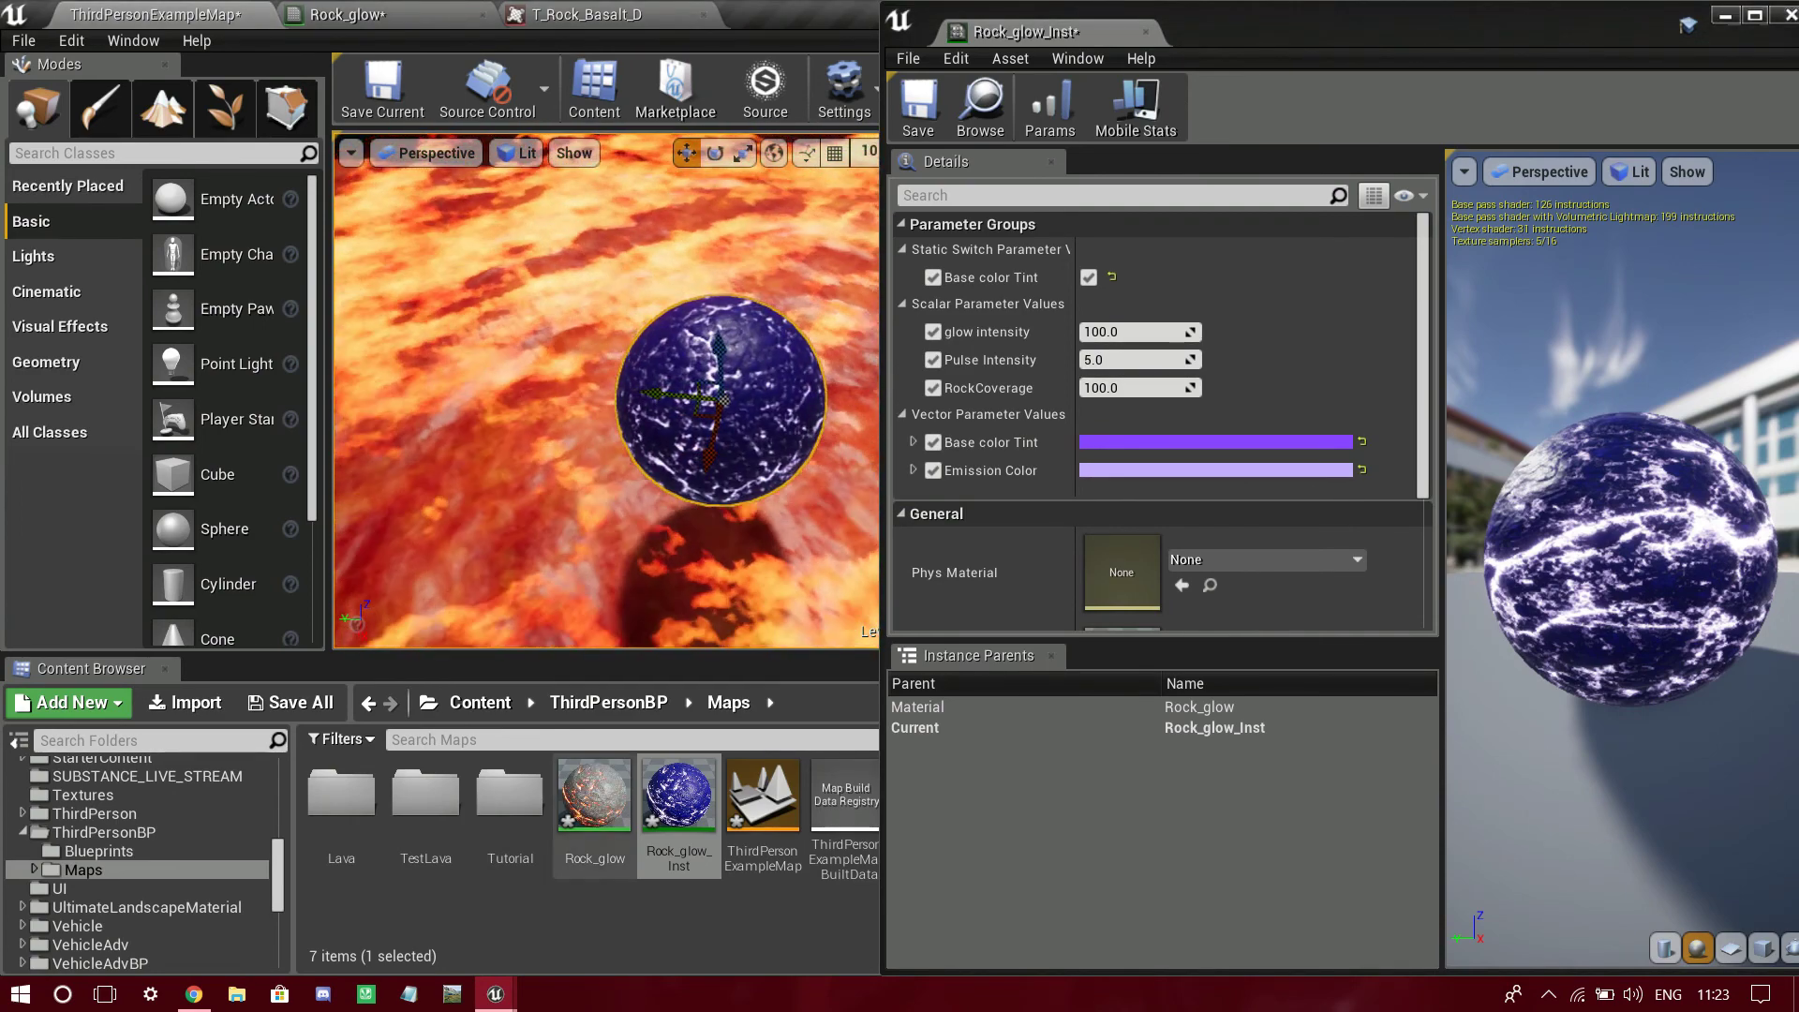
pyautogui.hotkey('ctrl', 'w')
pyautogui.press('Return')
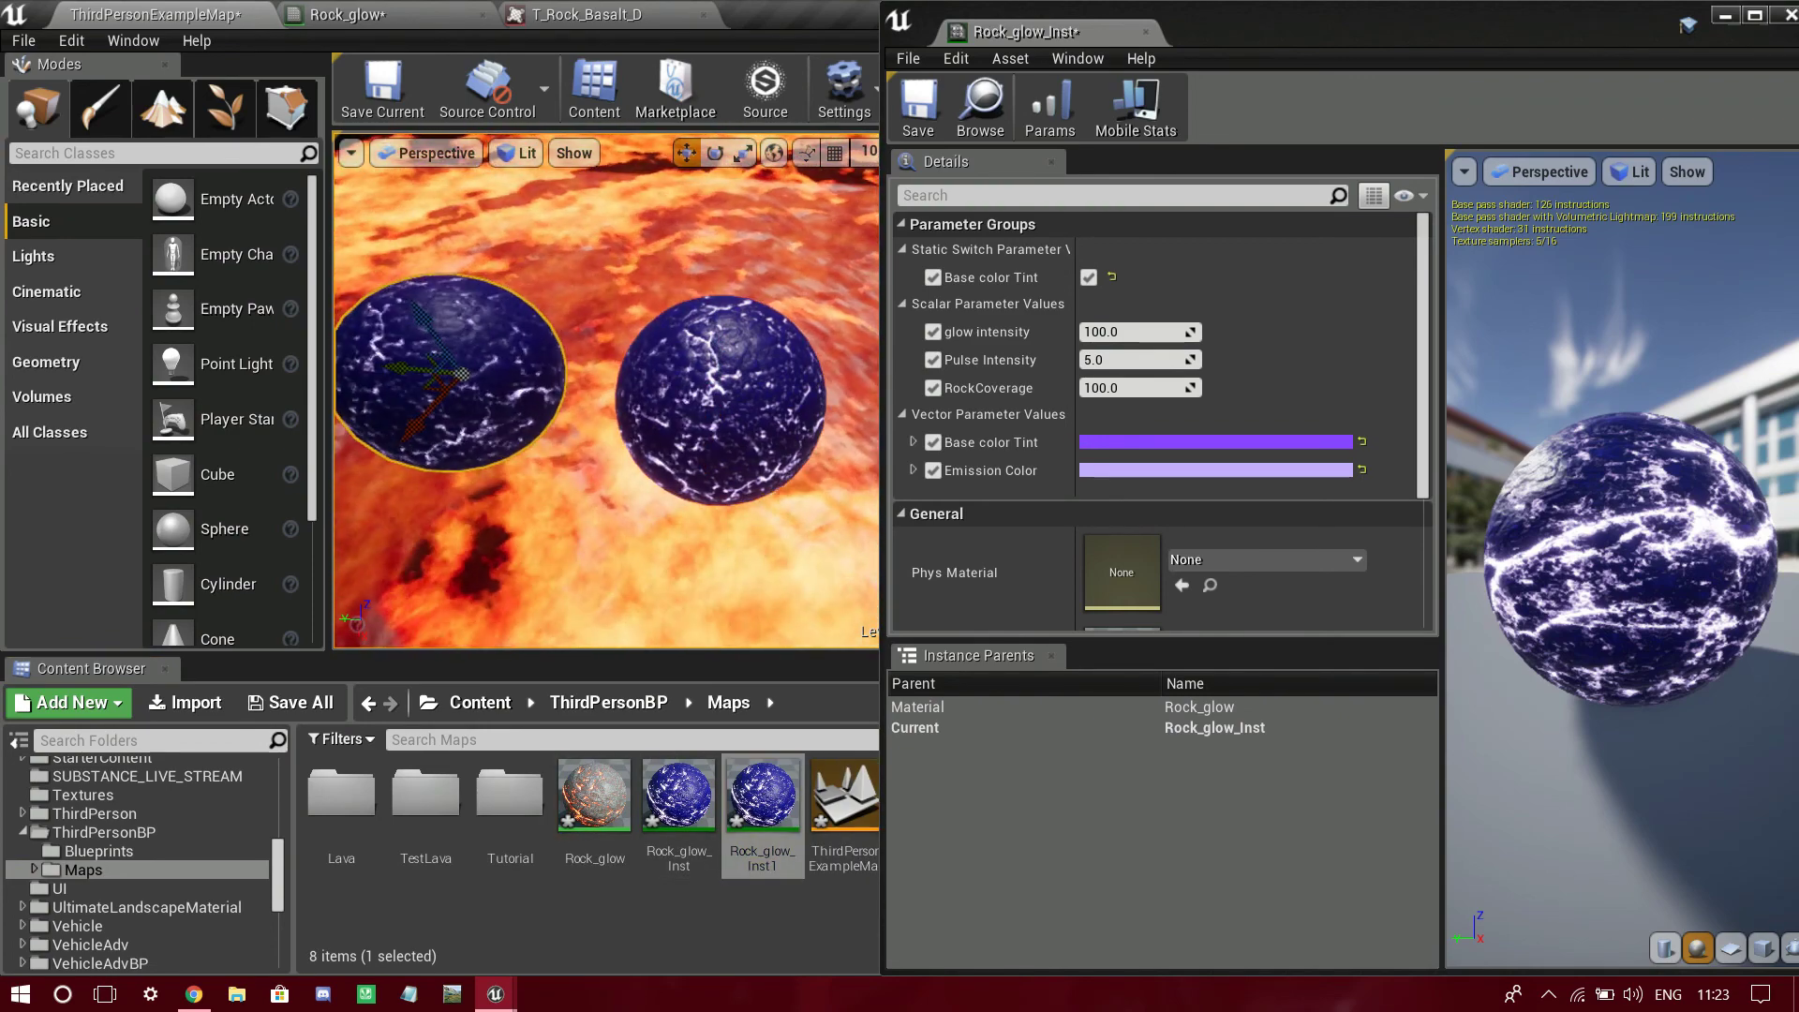
pyautogui.moveTo(763, 804); pyautogui.dragTo(445, 396)
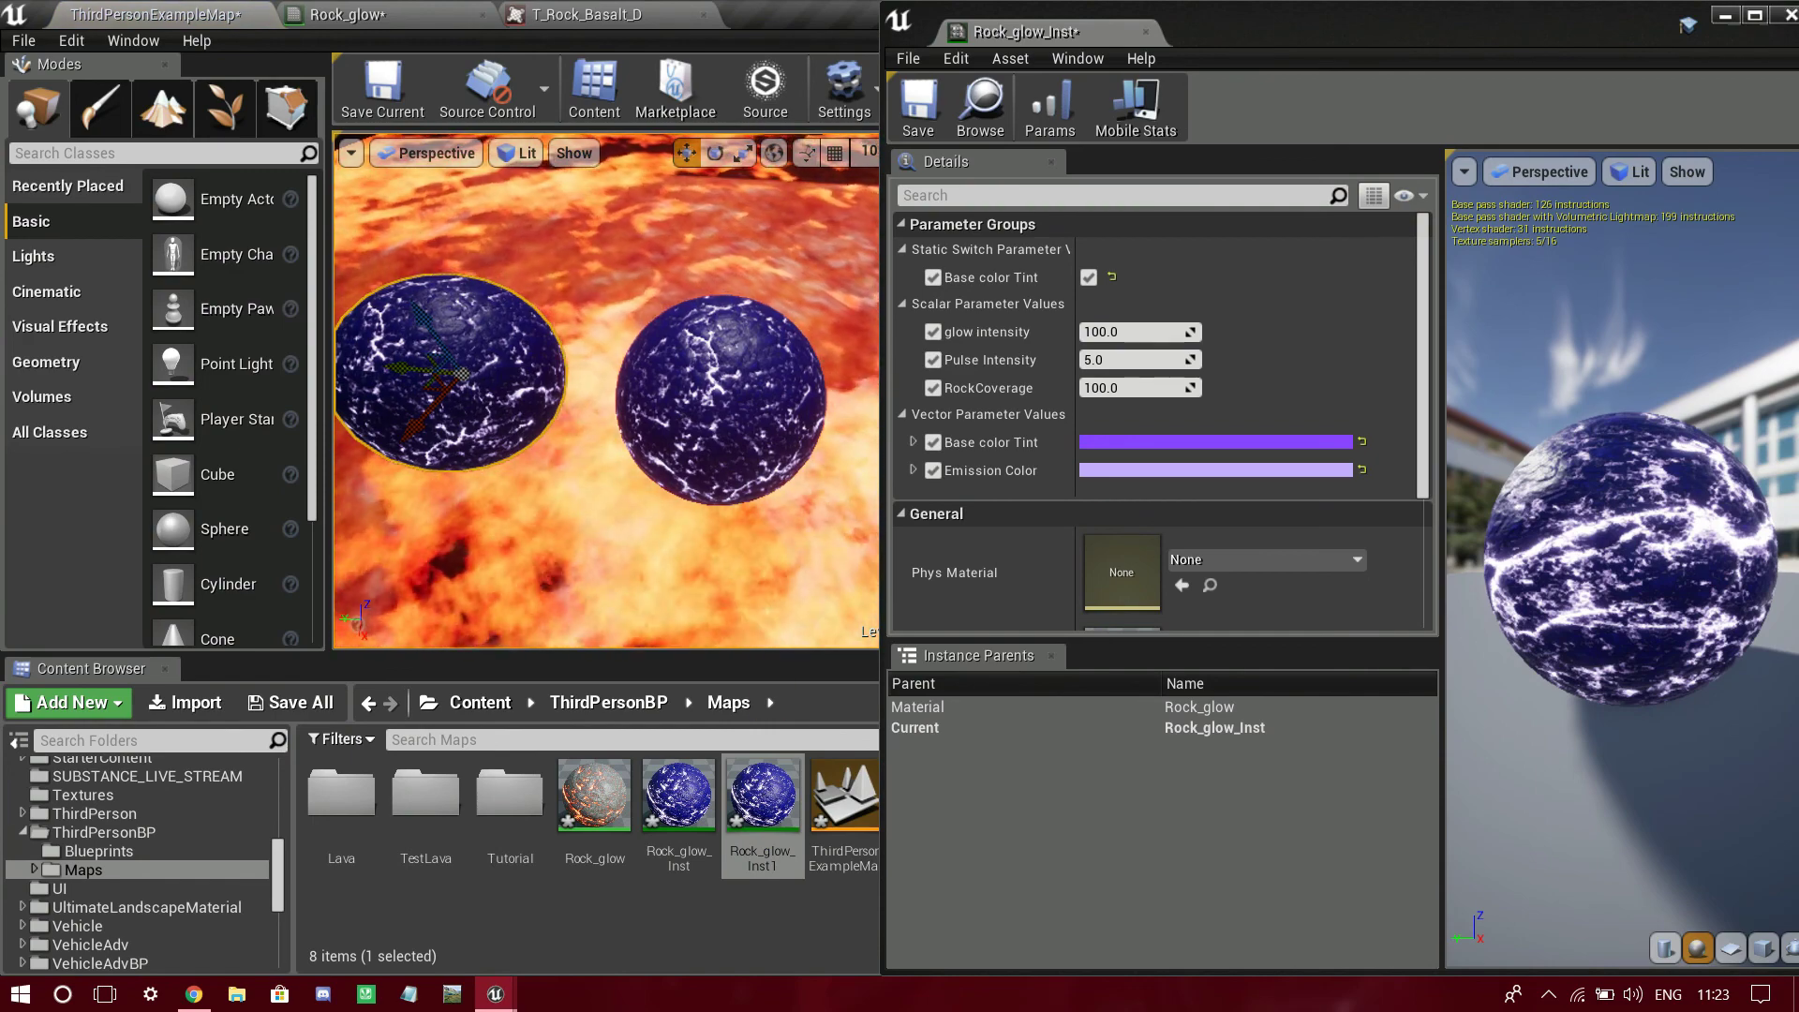
# - Try Rock_glow_Inst1 as the parent of Rock_glow_Inst and undo the parent change
pyautogui.scroll(-3, 1162, 422)
pyautogui.moveTo(762, 802); pyautogui.dragTo(1331, 478)
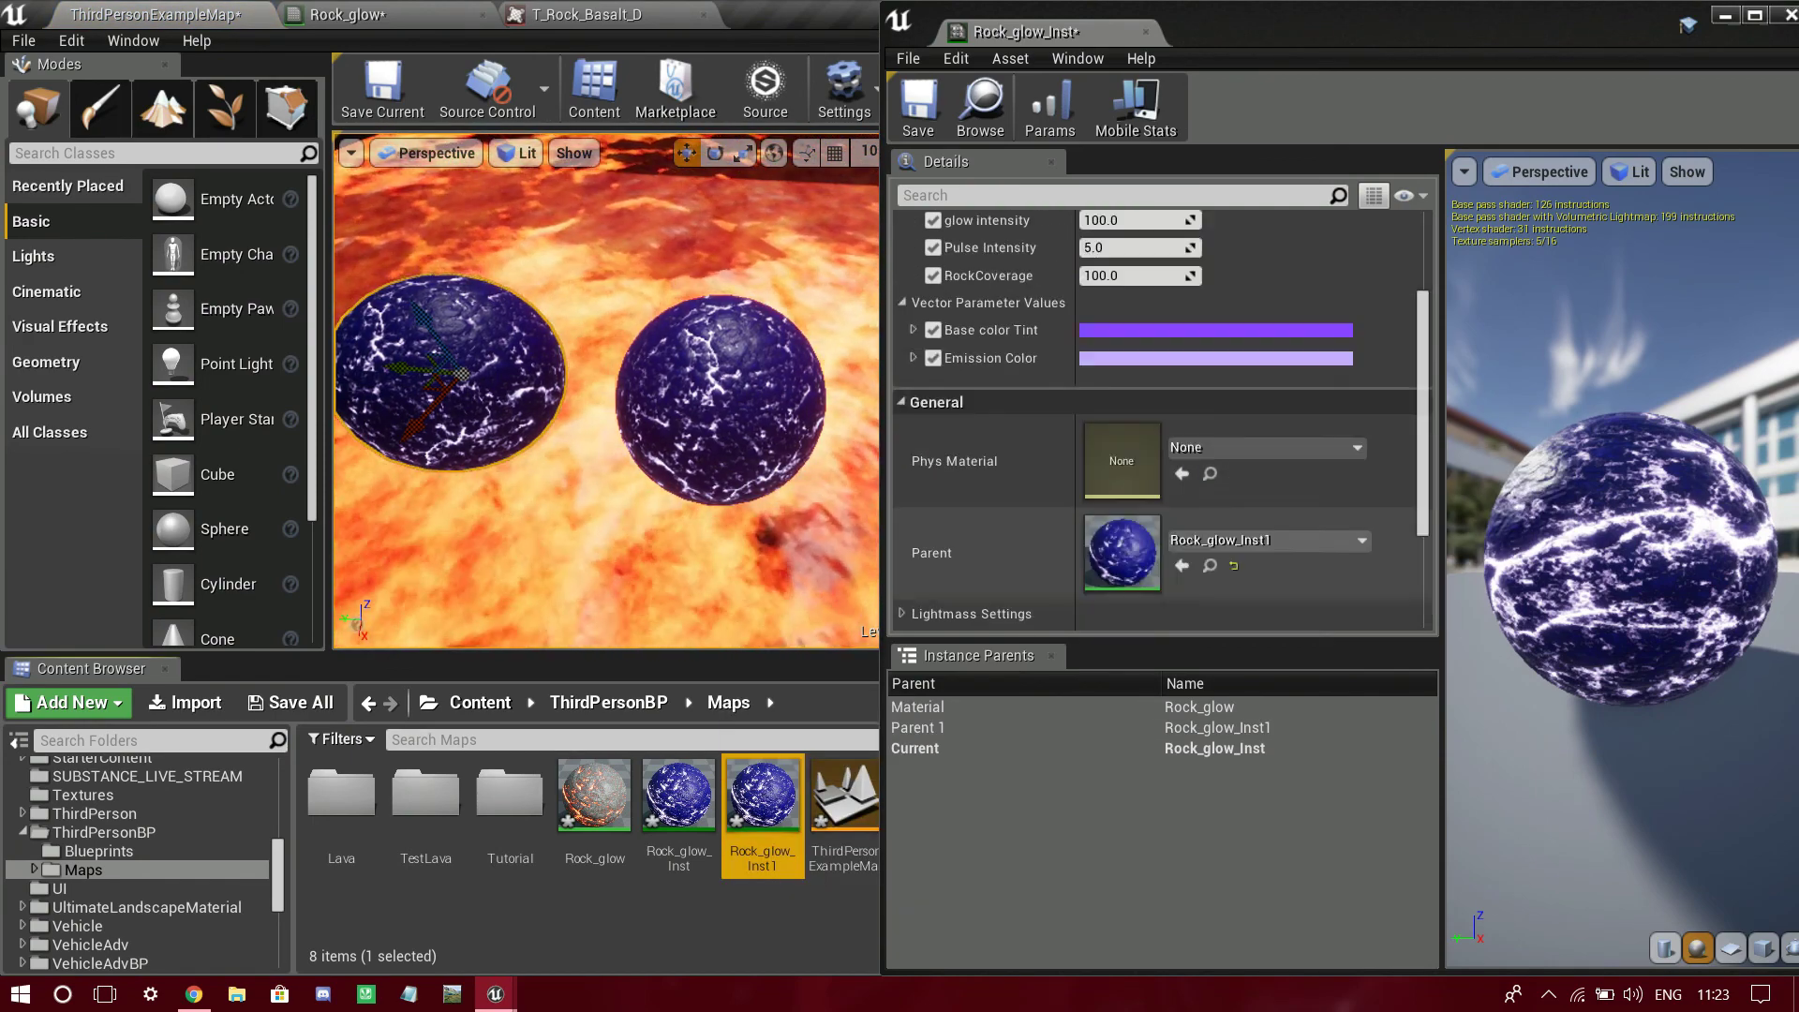
pyautogui.scroll(-3, 1163, 422)
pyautogui.hotkey('ctrl', 'z')
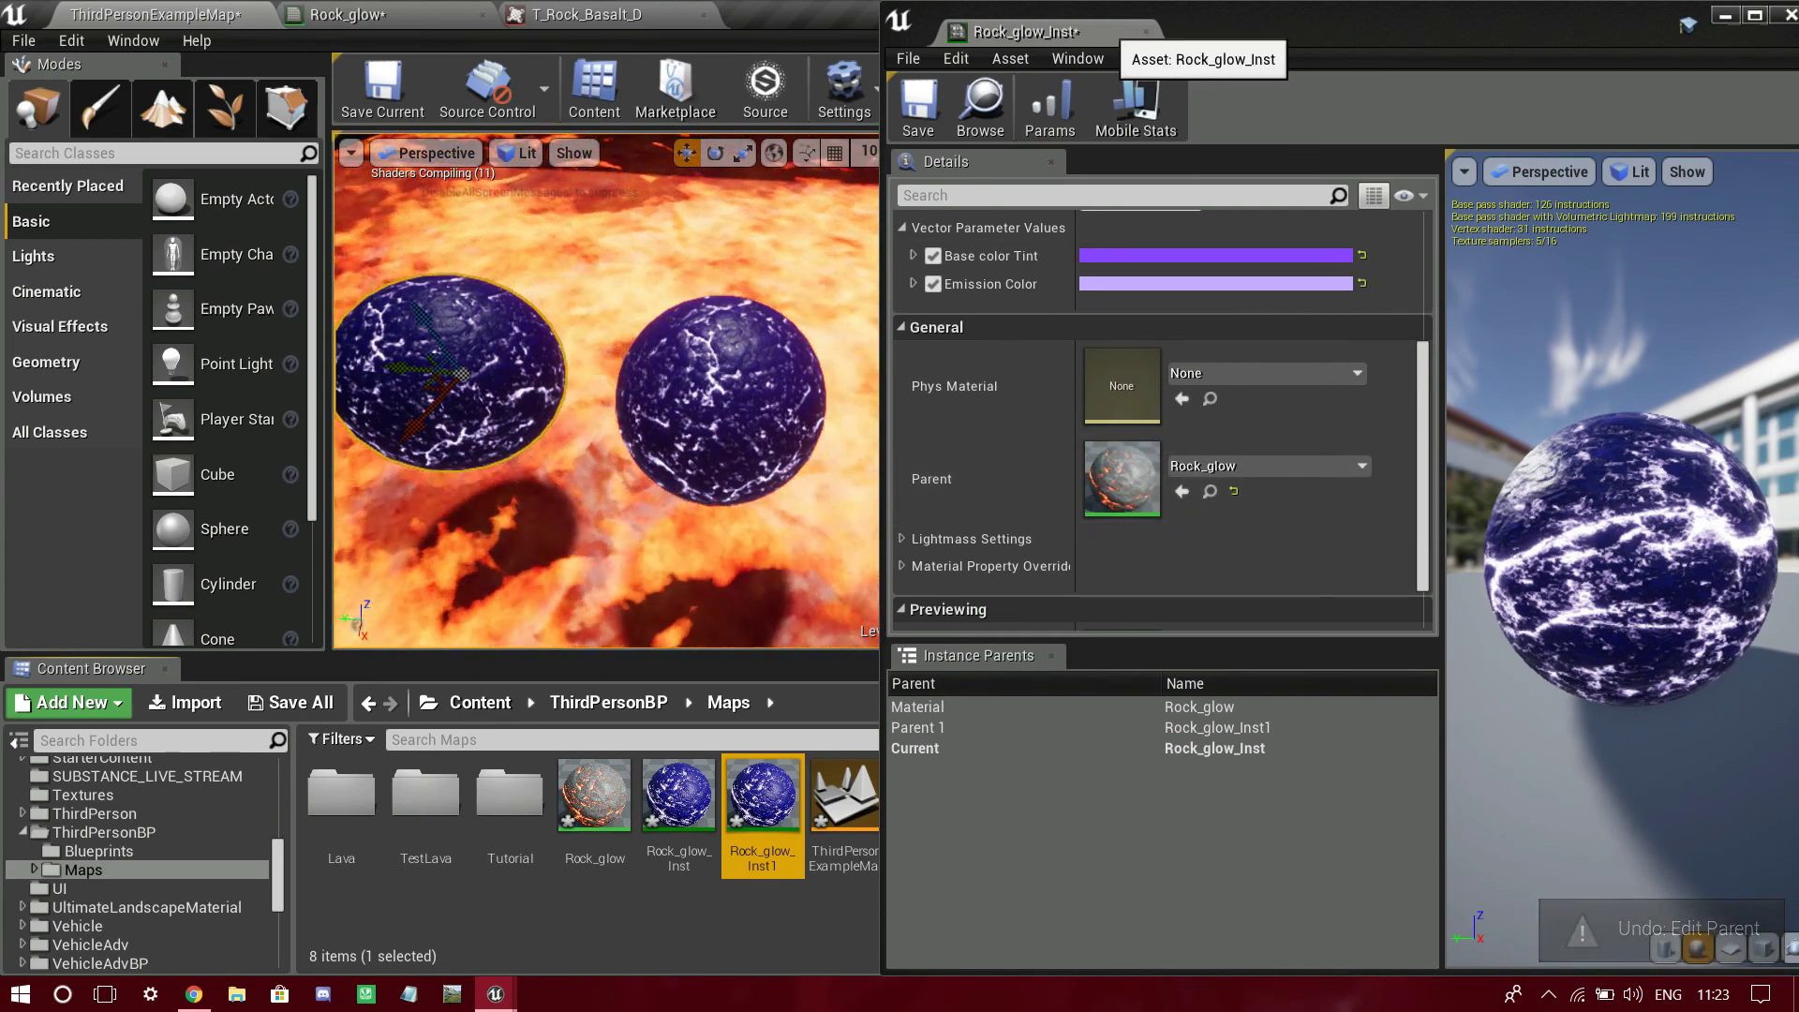
# - Dock the Rock_glow_Inst editor into the main window and open the Rock_glow_Inst1 material instance for editing
pyautogui.moveTo(1110, 32); pyautogui.dragTo(834, 15)
pyautogui.click(156, 14)
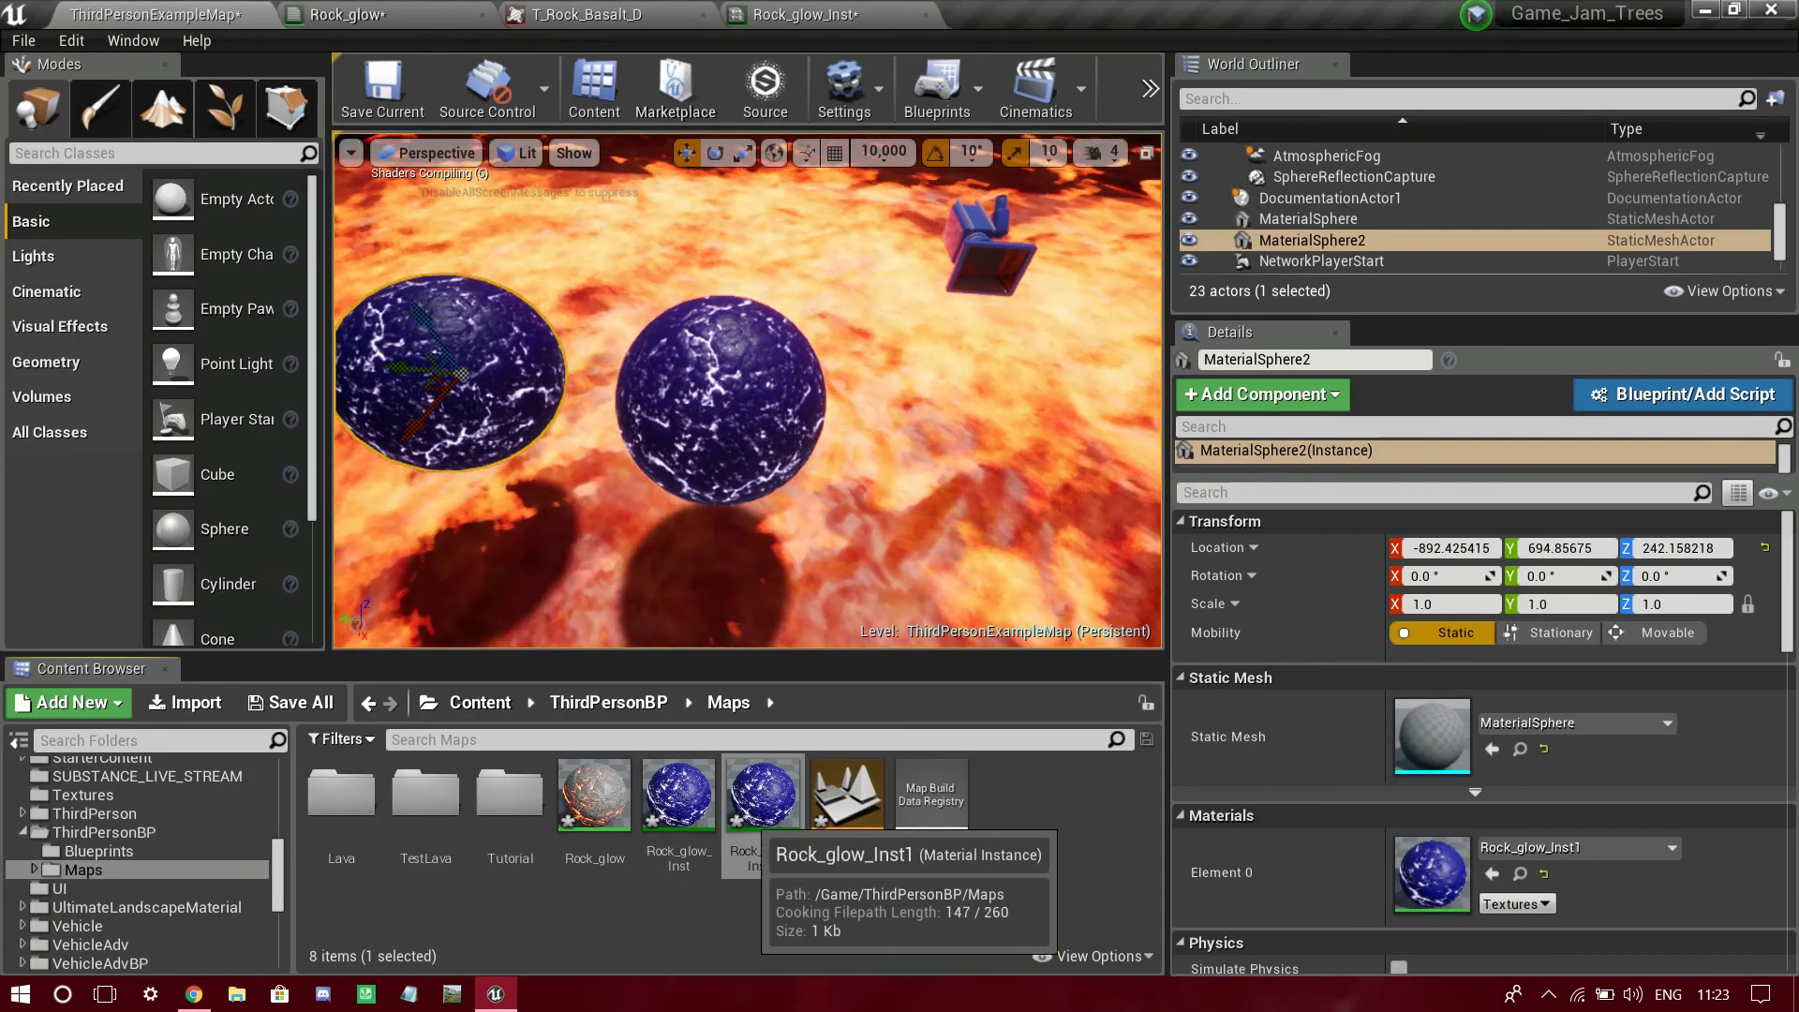
pyautogui.doubleClick(764, 796)
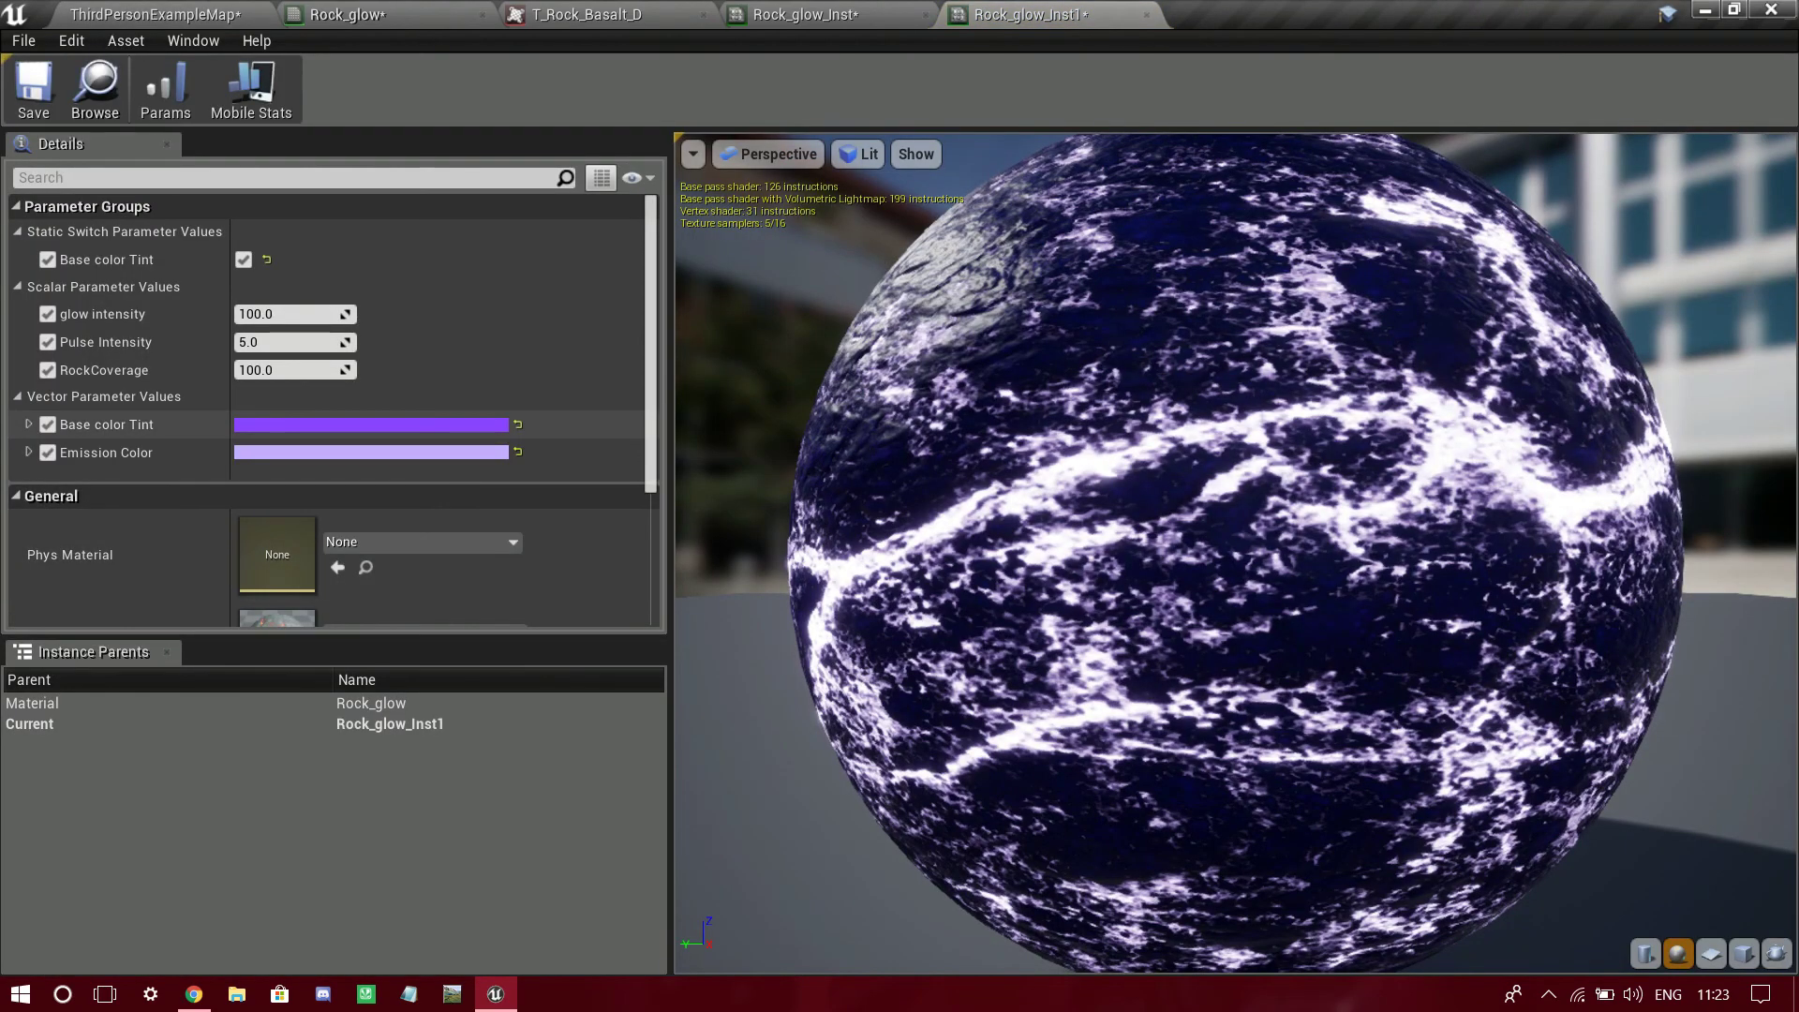
# - Reset Rock_glow_Inst1's Base color Tint and Emission Color to their defaults and switch its Base color Tint off
pyautogui.click(517, 424)
pyautogui.click(518, 451)
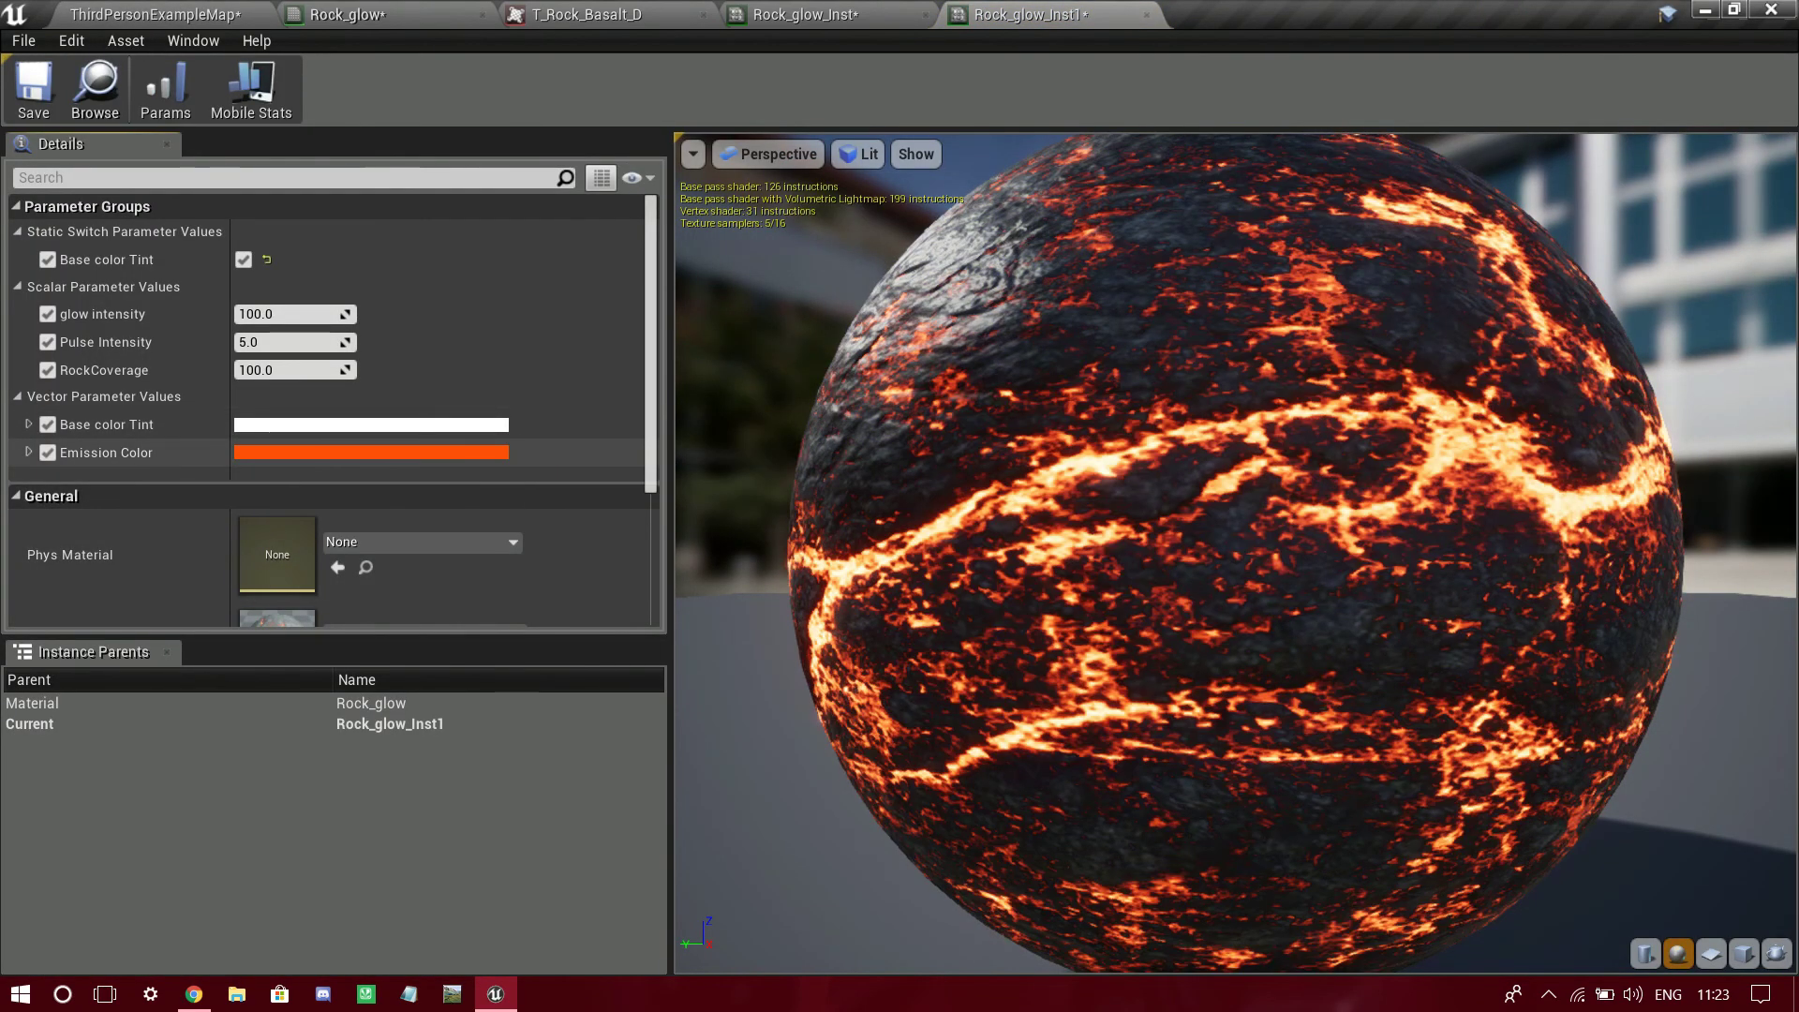
pyautogui.click(266, 259)
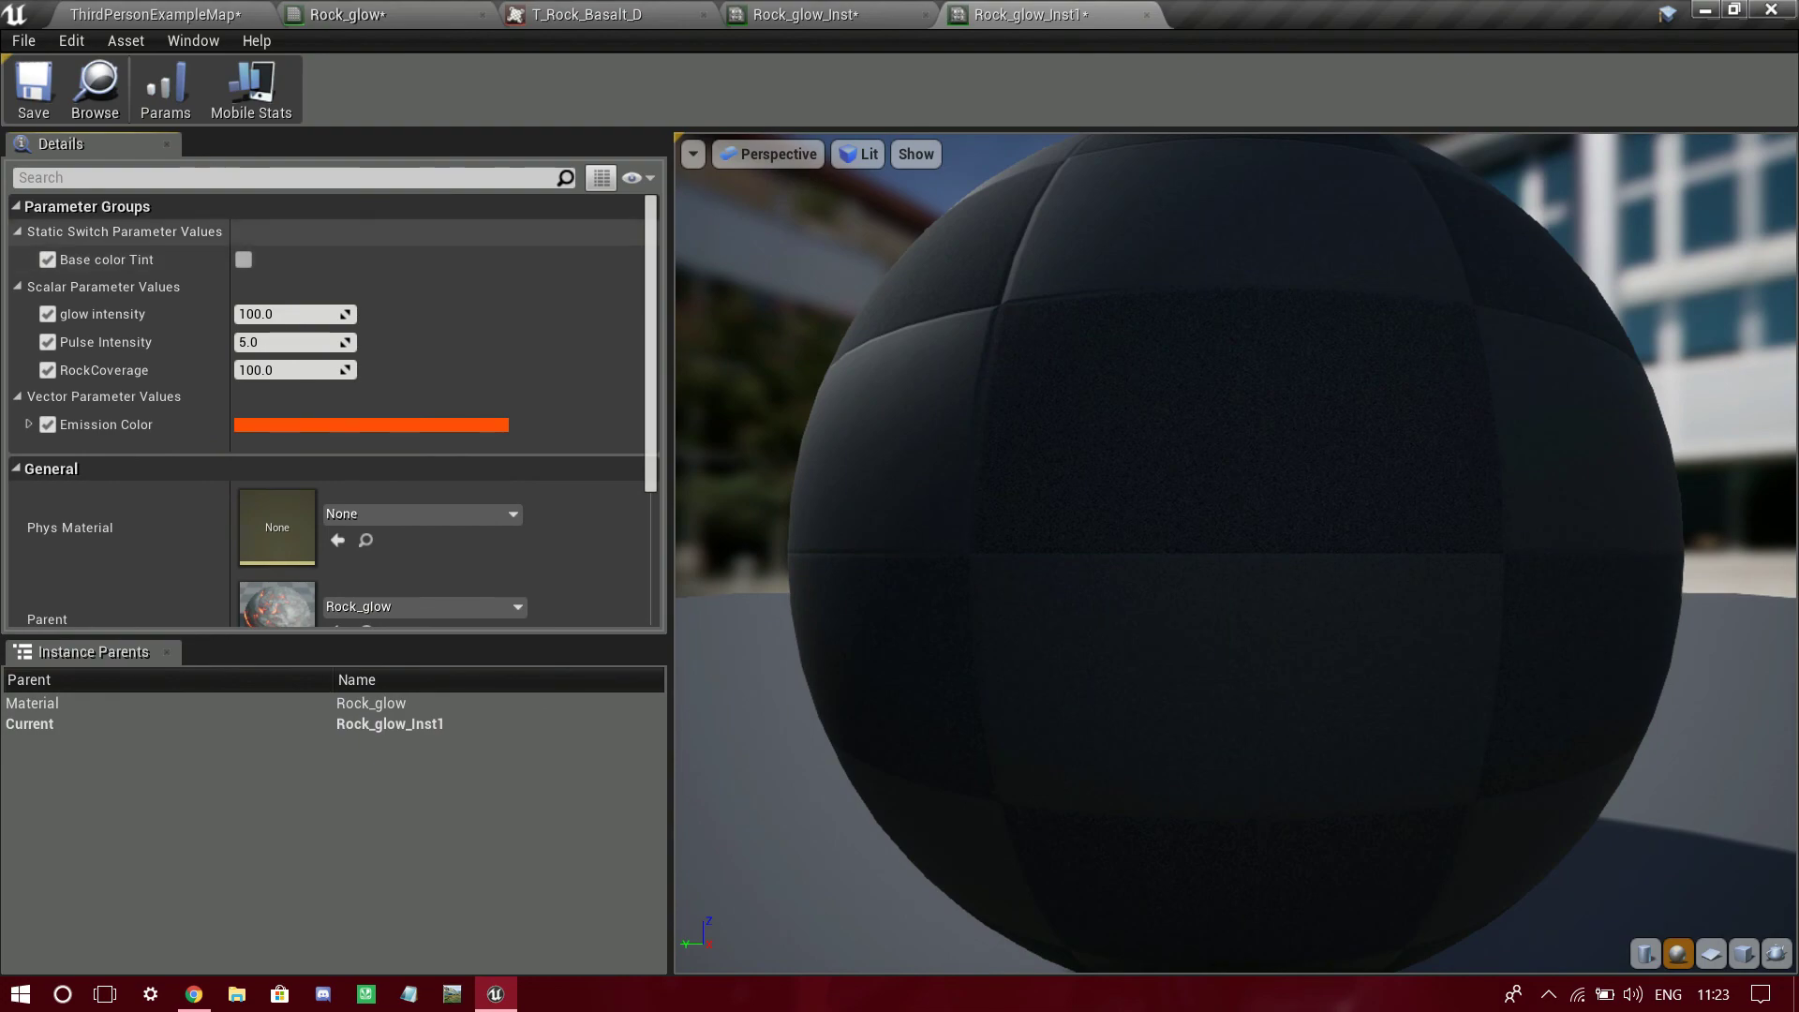
# - Compare the glowing effect of the two material instances on the spheres in the level from several viewpoints
pyautogui.click(15, 15)
pyautogui.click(155, 14)
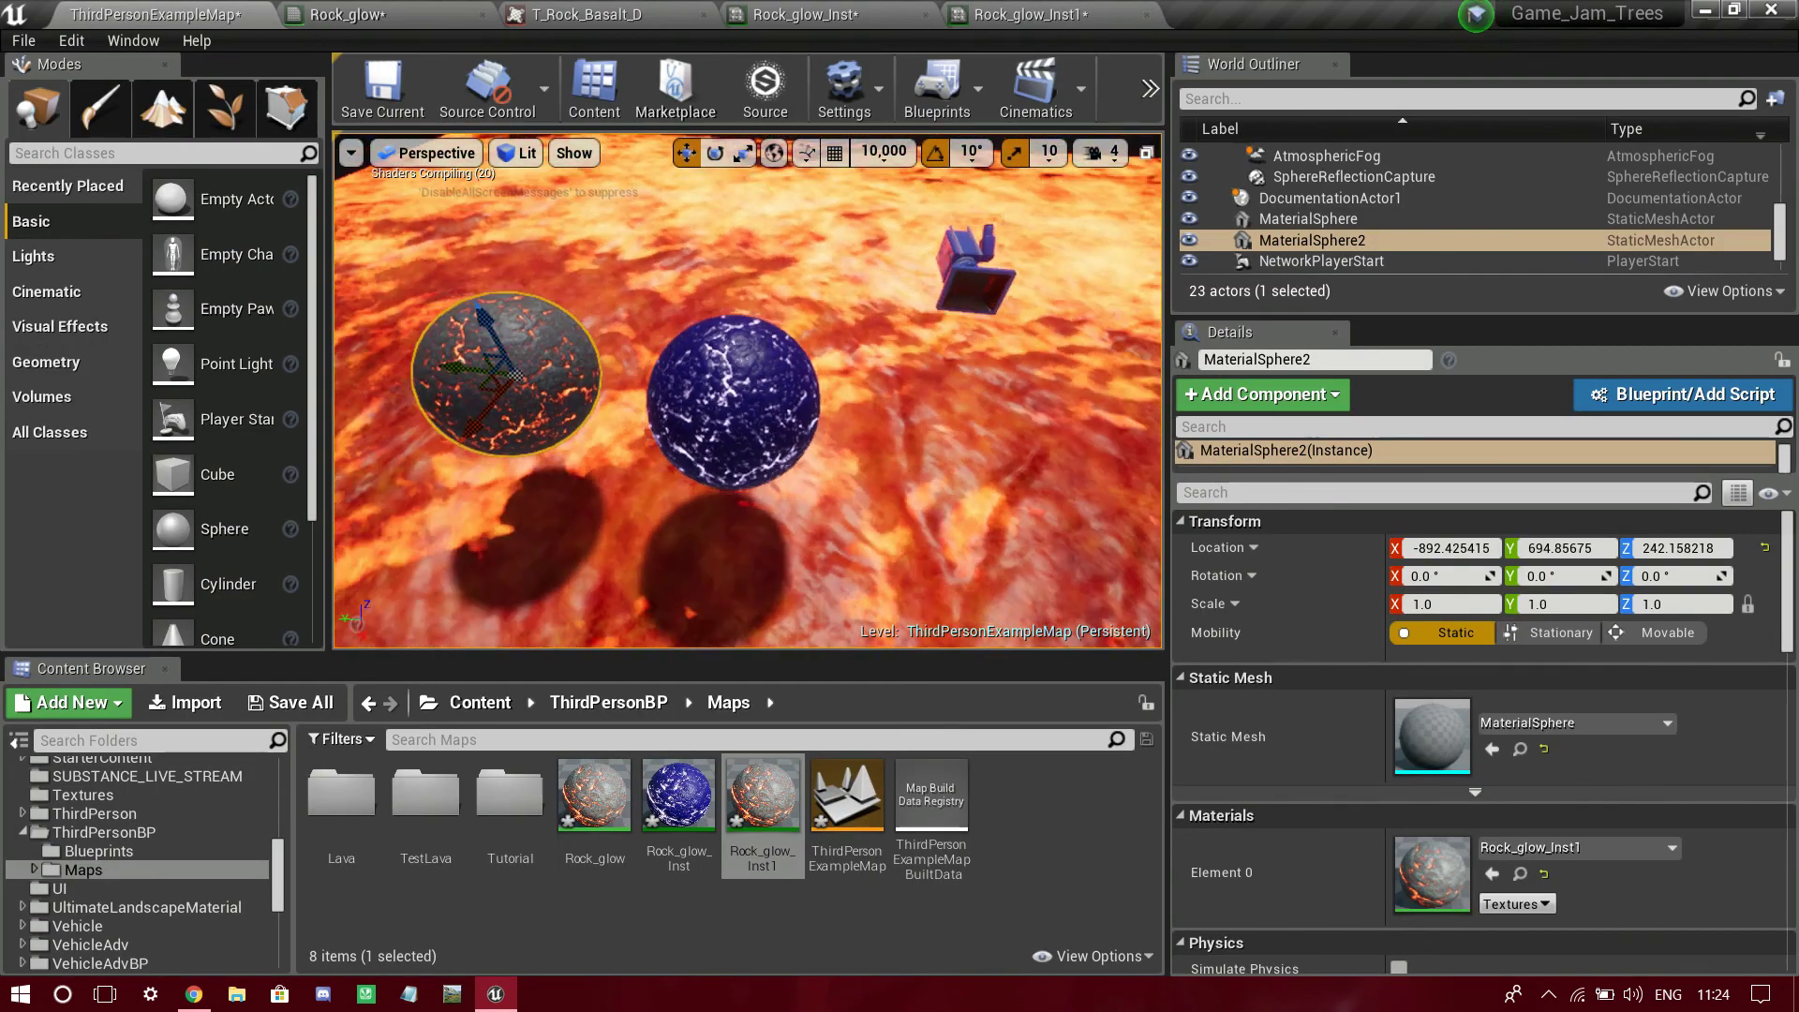
pyautogui.press('w')
pyautogui.moveTo(748, 391)
pyautogui.mouseDown(button='right')
pyautogui.moveTo(778, 422)
pyautogui.moveTo(956, 403)
pyautogui.moveTo(748, 506)
pyautogui.moveTo(748, 394)
pyautogui.mouseUp(button='right')
pyautogui.press('s')
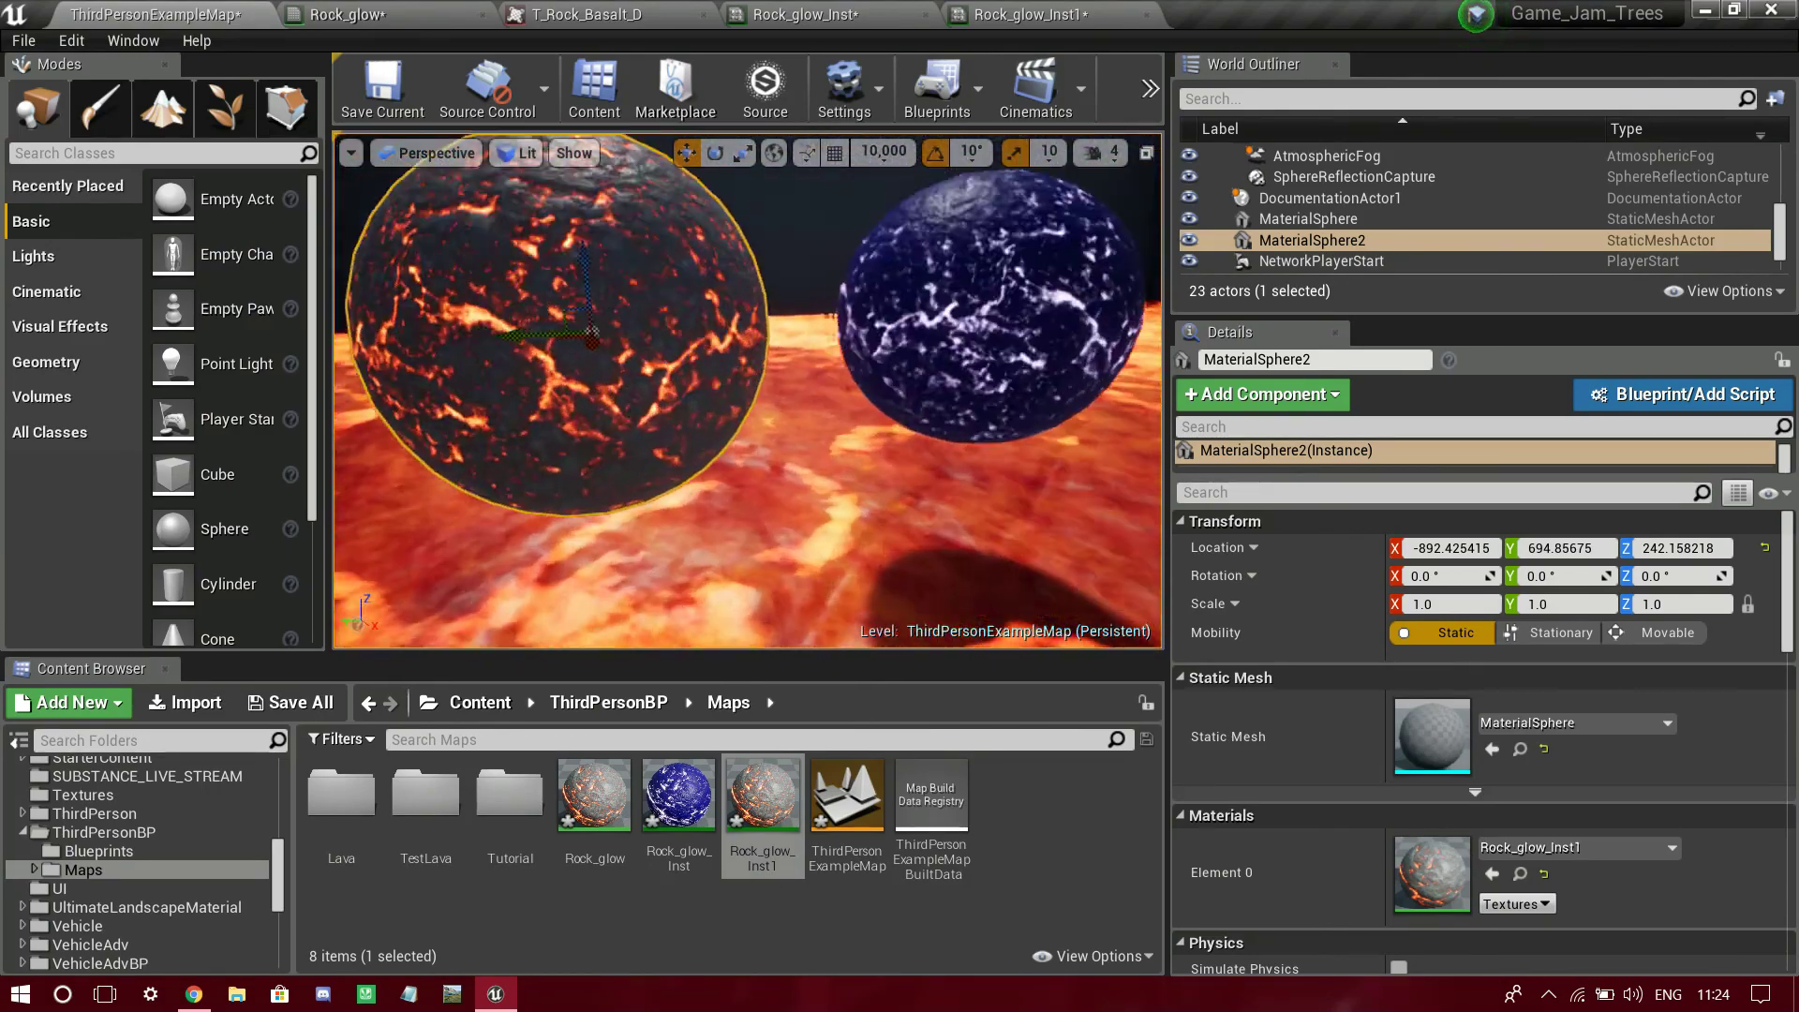
pyautogui.moveTo(748, 391); pyautogui.dragTo(806, 391, button='right')
pyautogui.press('d')
pyautogui.press('w')
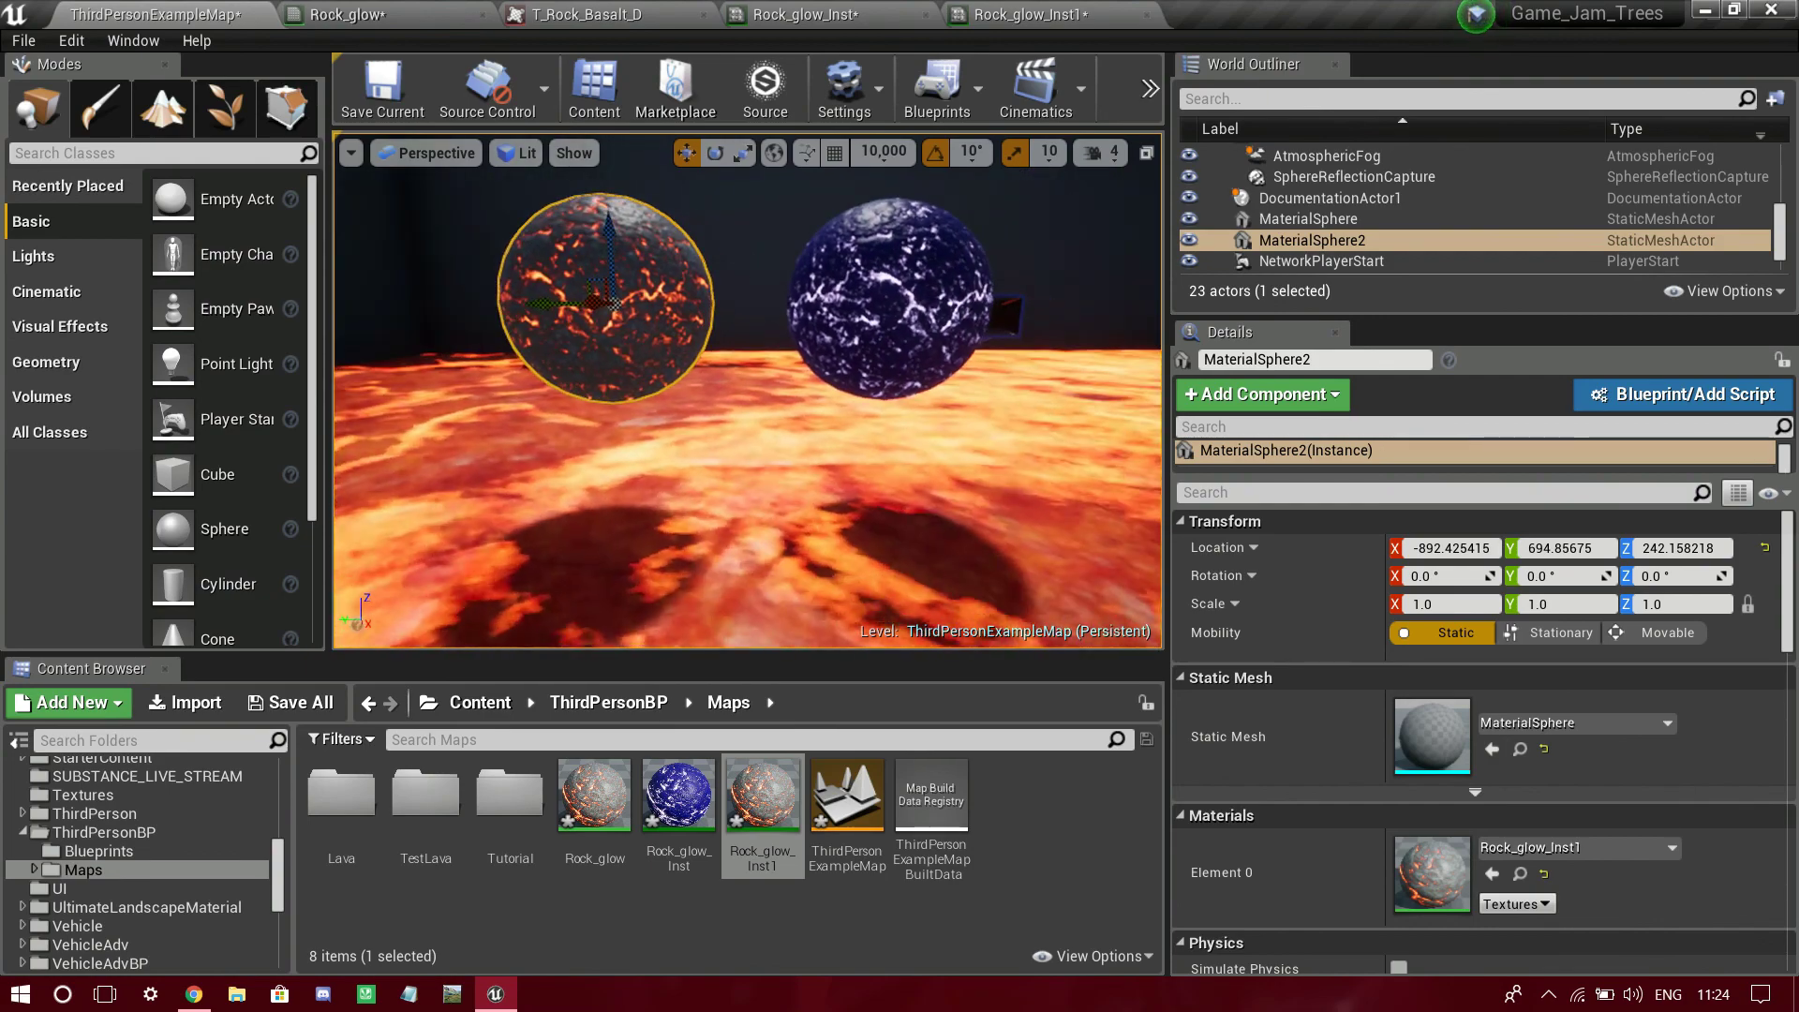
pyautogui.moveTo(748, 390); pyautogui.dragTo(675, 440)
pyautogui.moveTo(748, 390); pyautogui.dragTo(768, 525, button='right')
pyautogui.moveTo(750, 394); pyautogui.dragTo(750, 394, button='right')
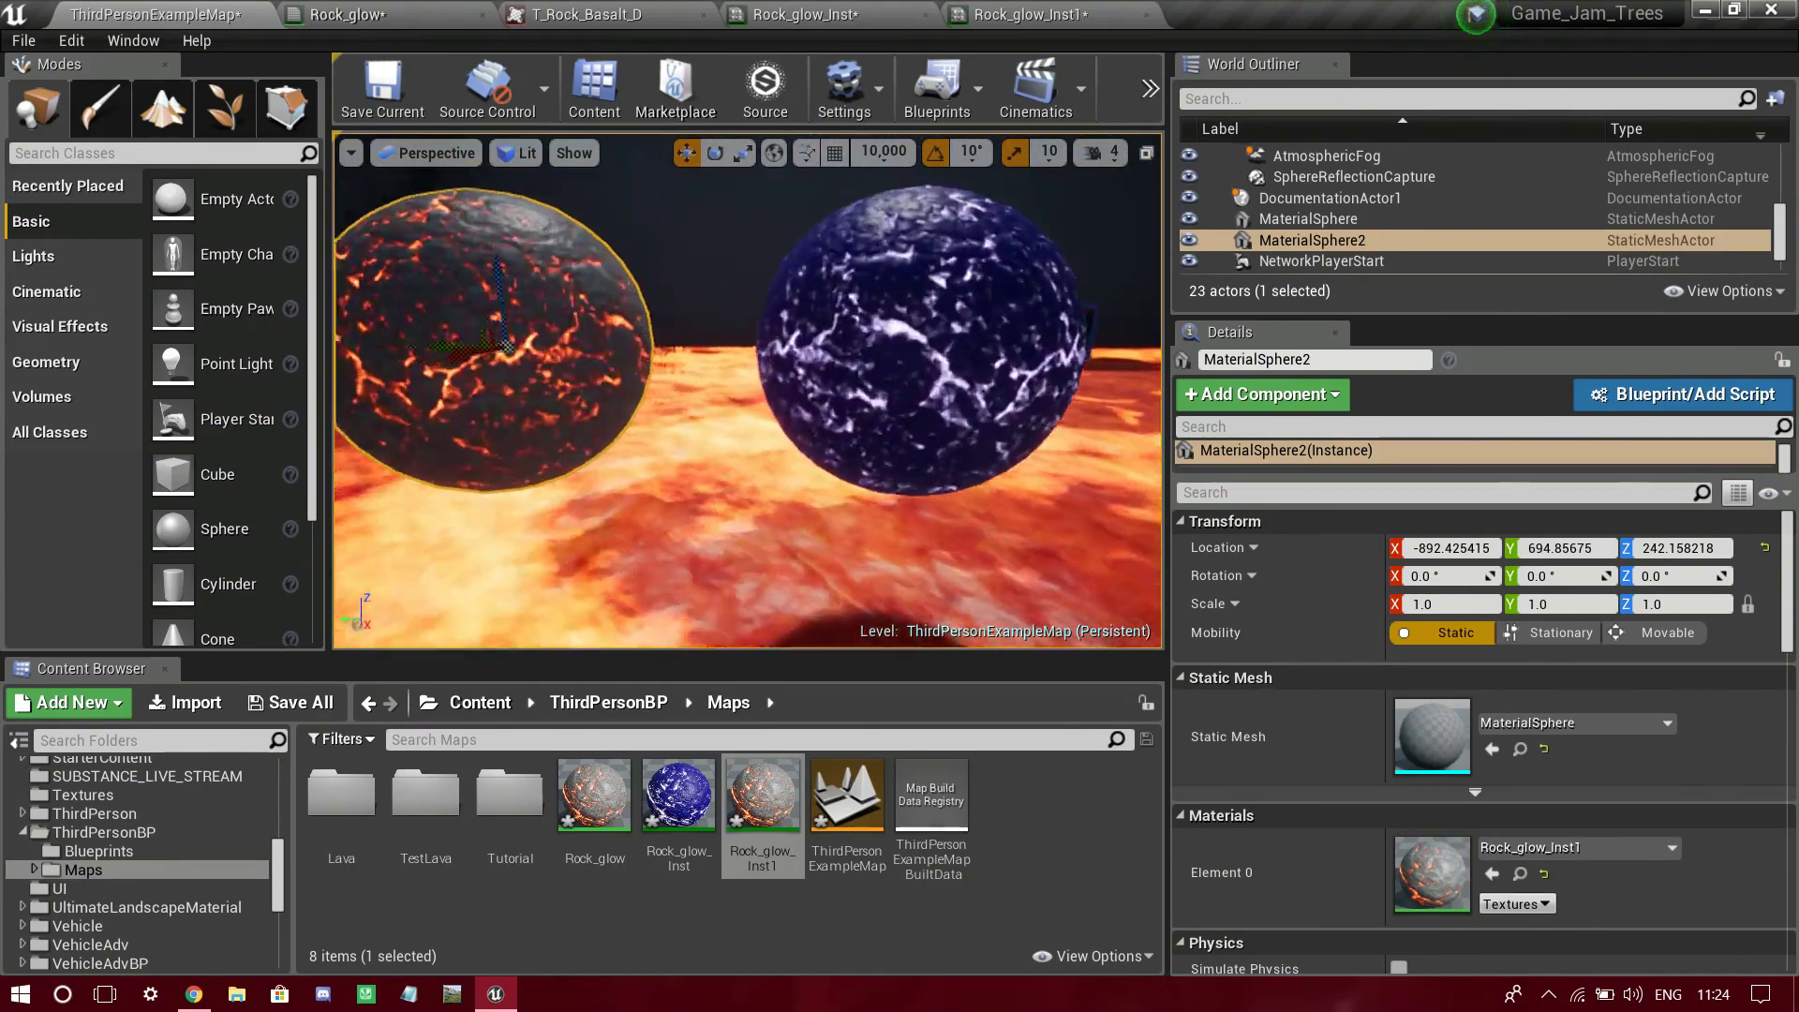